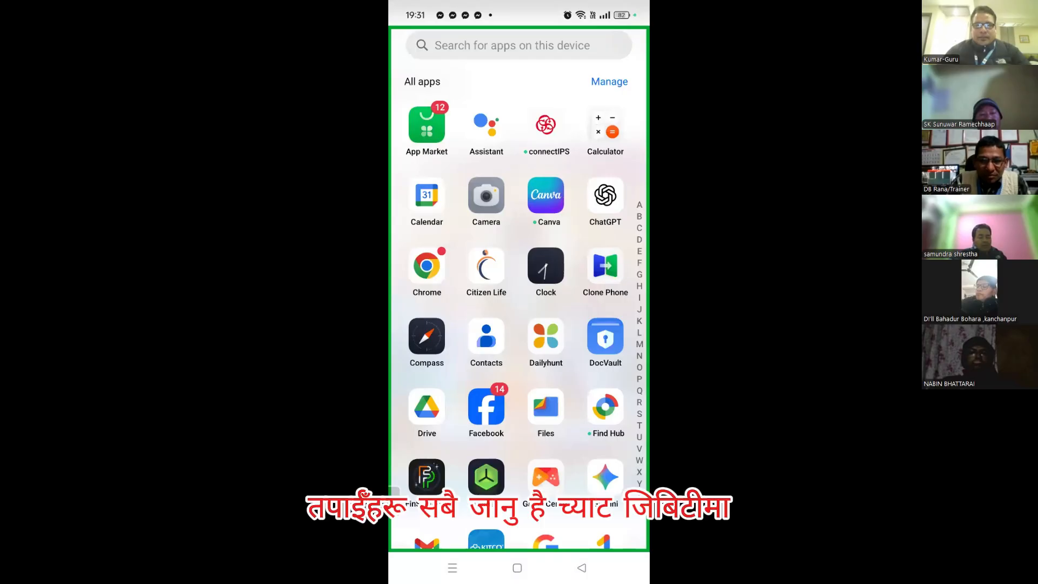
# In ChatGPT, start a photo attachment and pick the golden-orange reference thumbnail
pyautogui.click(605, 195)
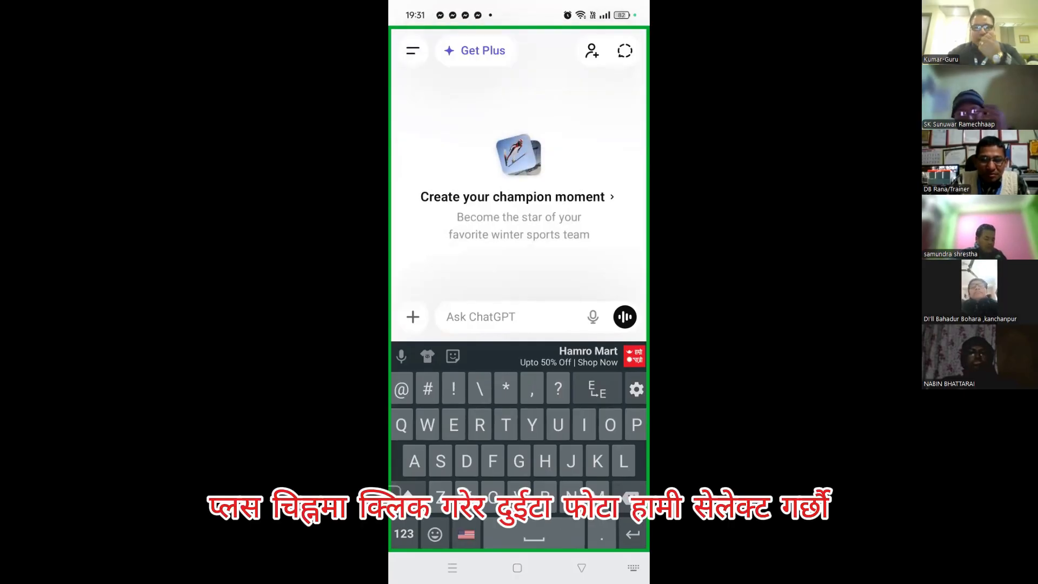
pyautogui.click(412, 316)
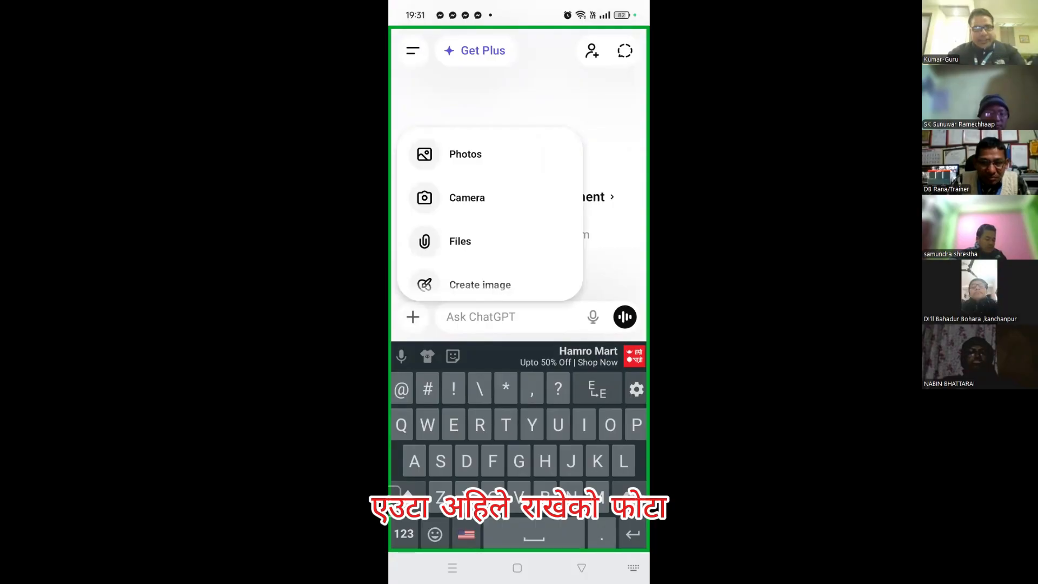
pyautogui.click(466, 154)
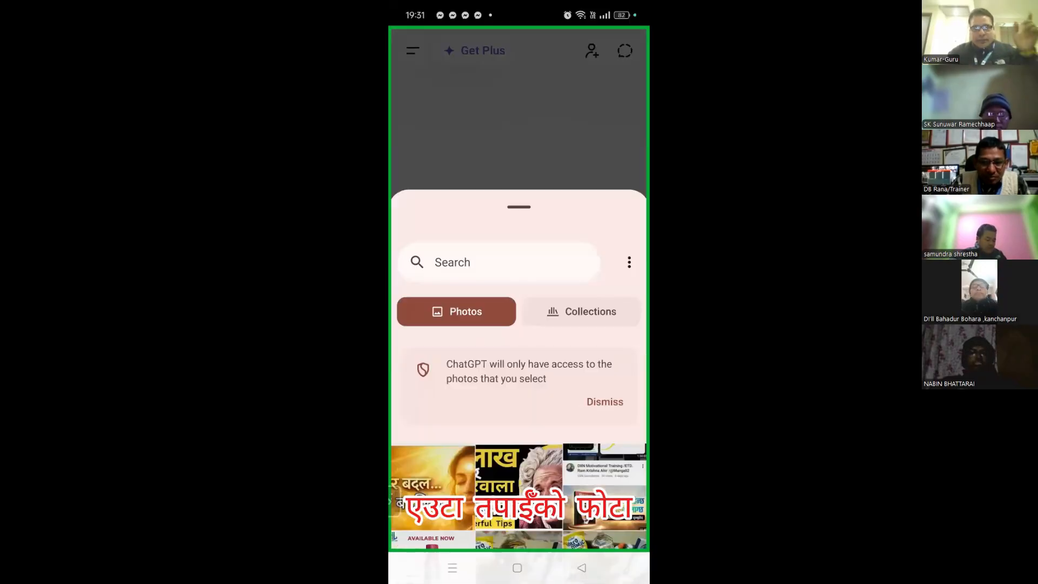
pyautogui.click(433, 488)
# Choose the woman's black-blazer portrait as the second photo and attach both
pyautogui.scroll(-7, 519, 378)
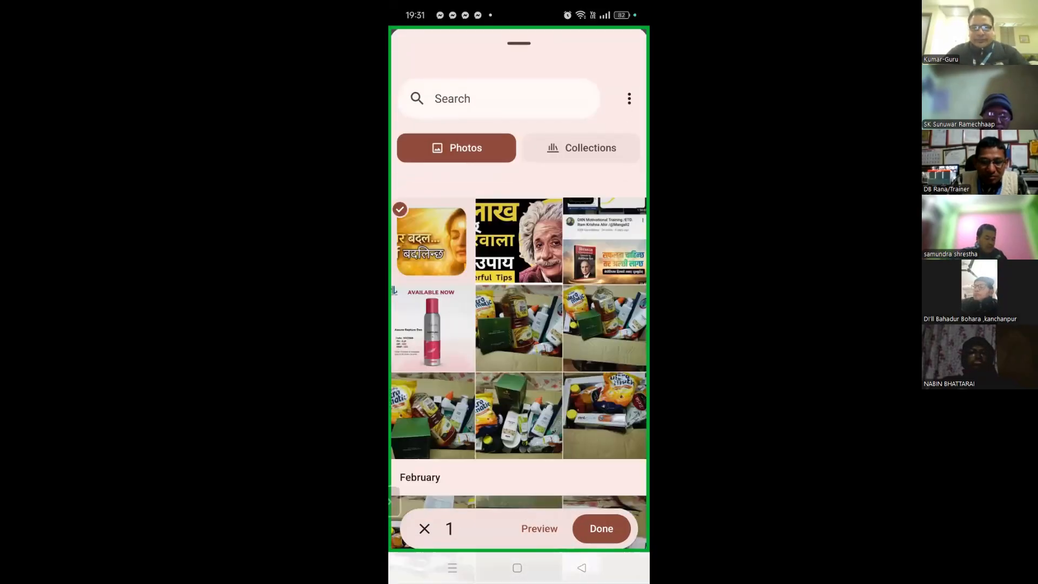
pyautogui.scroll(-10, 519, 366)
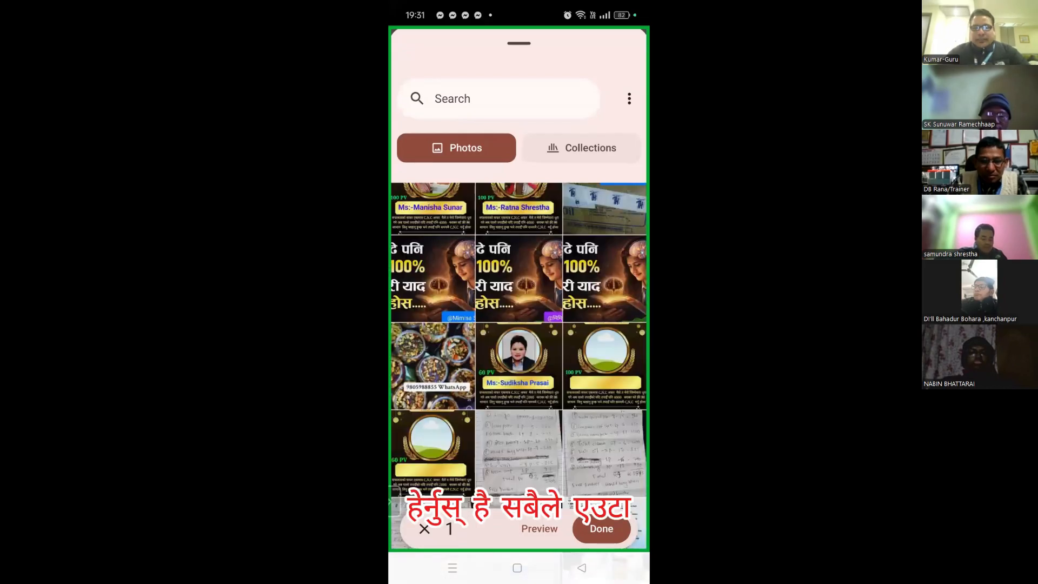
pyautogui.scroll(-10, 519, 366)
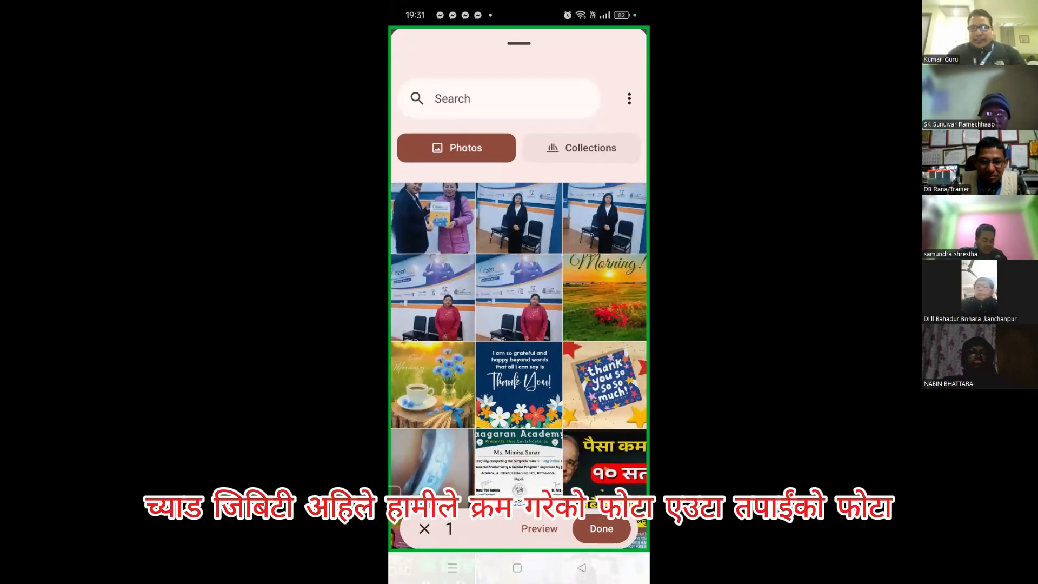
pyautogui.scroll(-3, 519, 346)
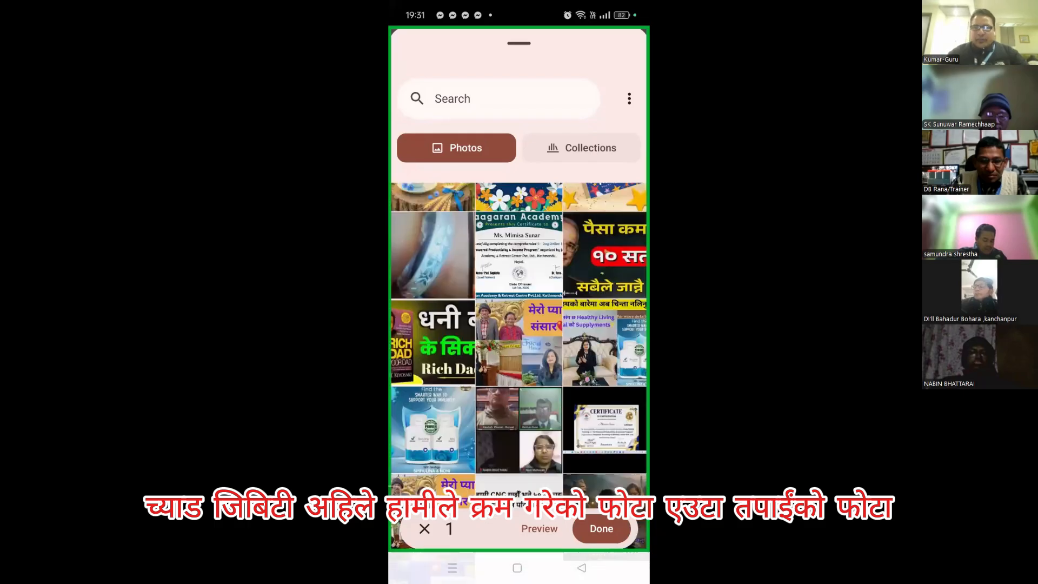
pyautogui.scroll(5, 518, 365)
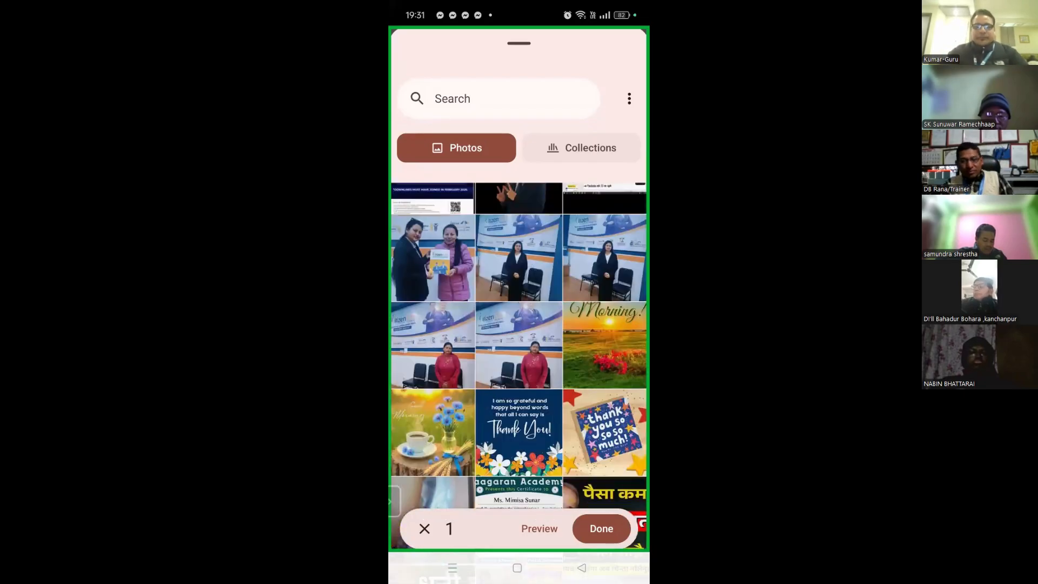
pyautogui.click(519, 285)
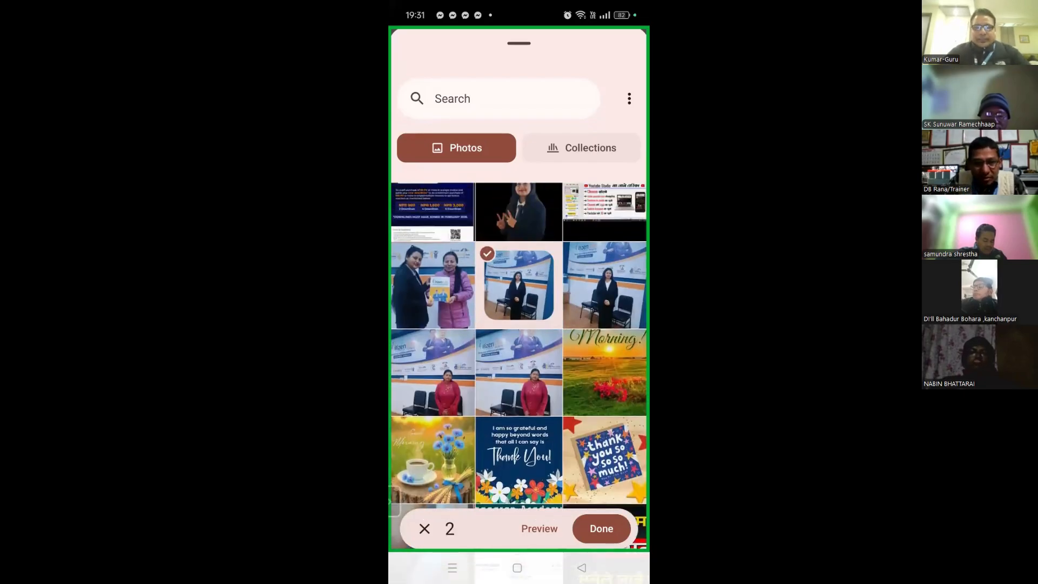
pyautogui.click(519, 211)
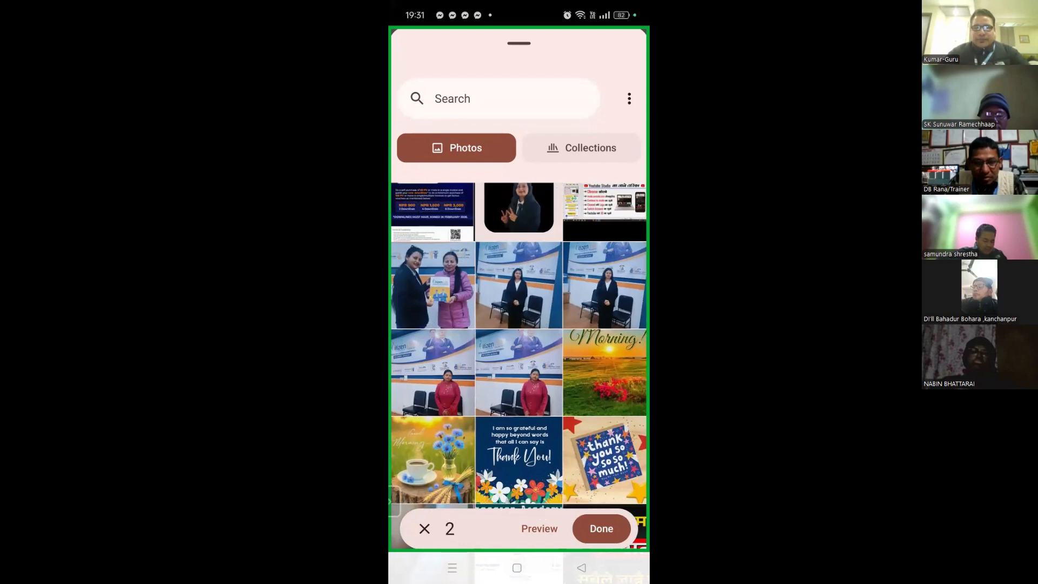
pyautogui.click(519, 210)
pyautogui.scroll(1, 519, 365)
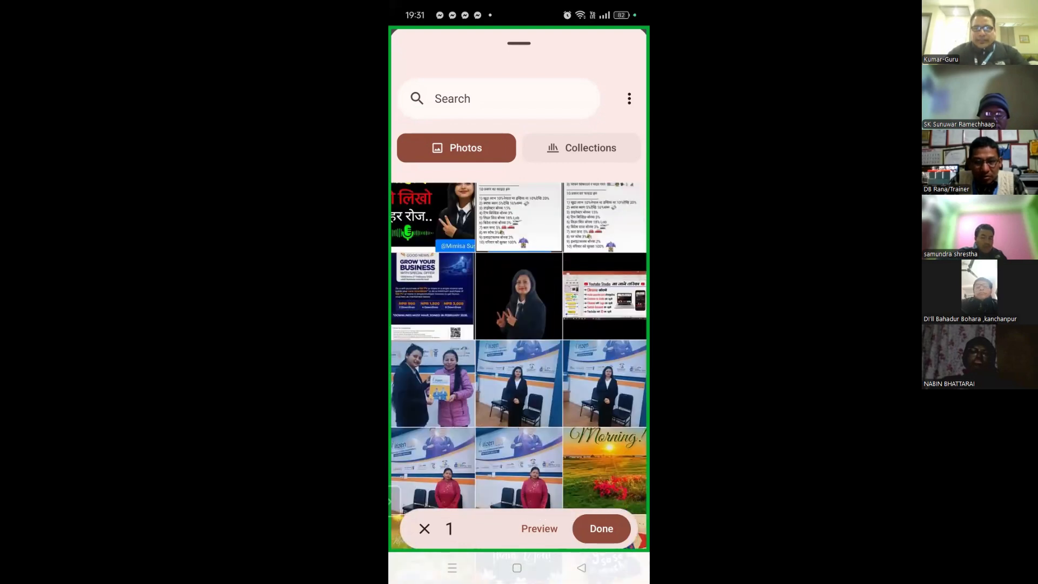
pyautogui.click(518, 322)
pyautogui.click(600, 528)
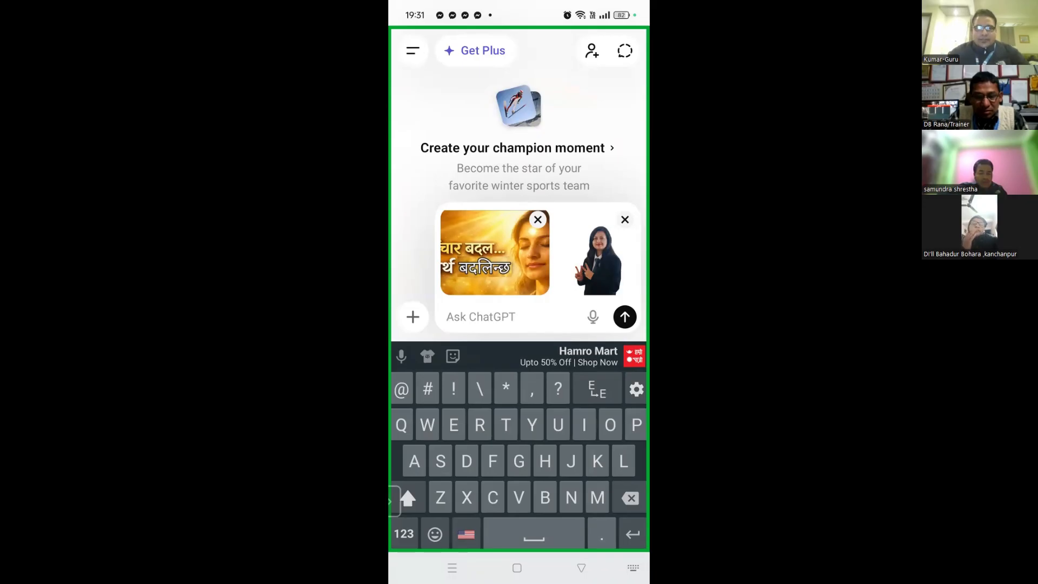
# Switch to the Zoom meeting and open its chat
pyautogui.click(451, 567)
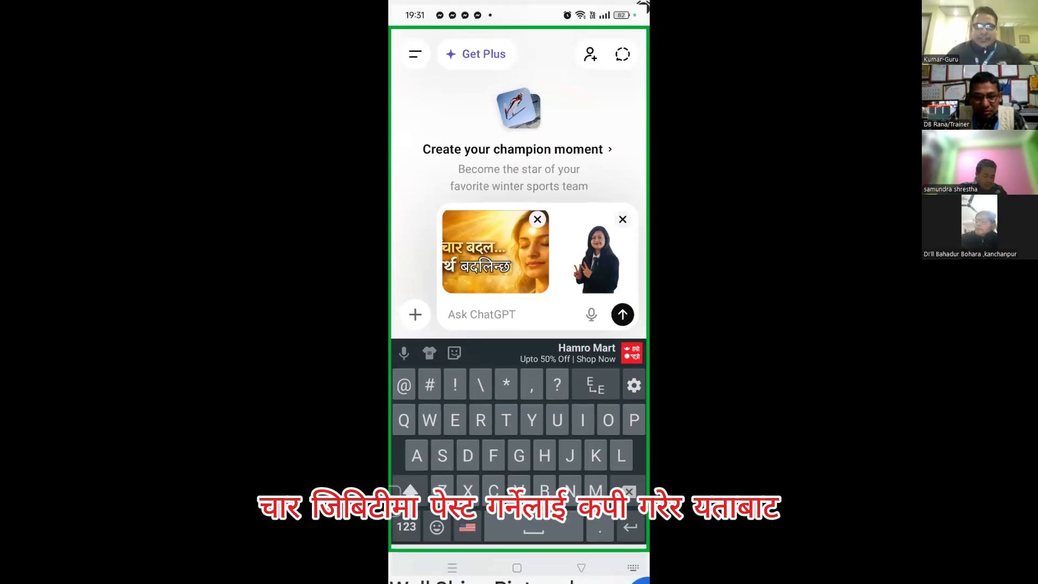
pyautogui.click(517, 567)
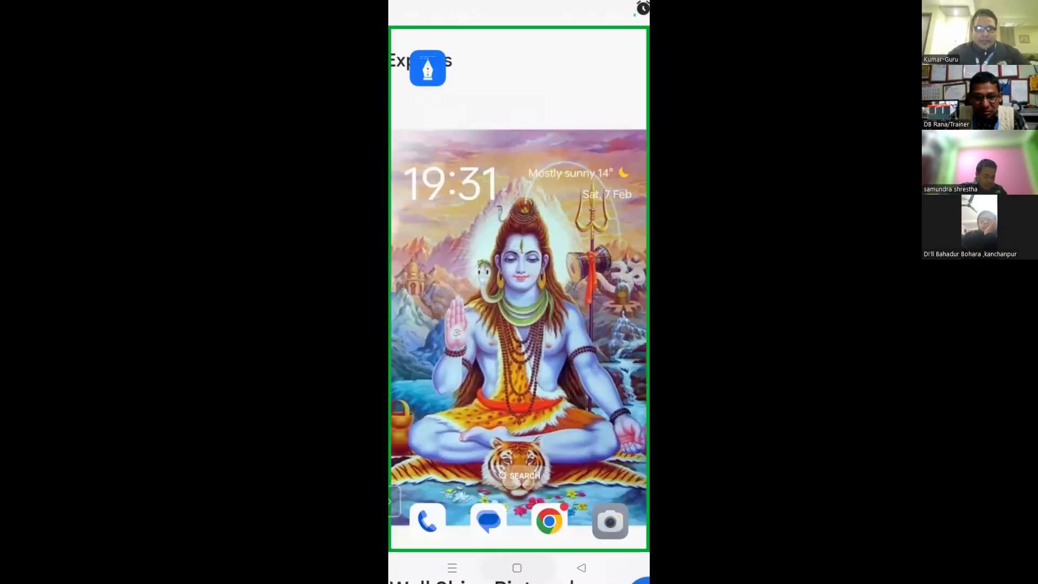
pyautogui.scroll(-5, 519, 324)
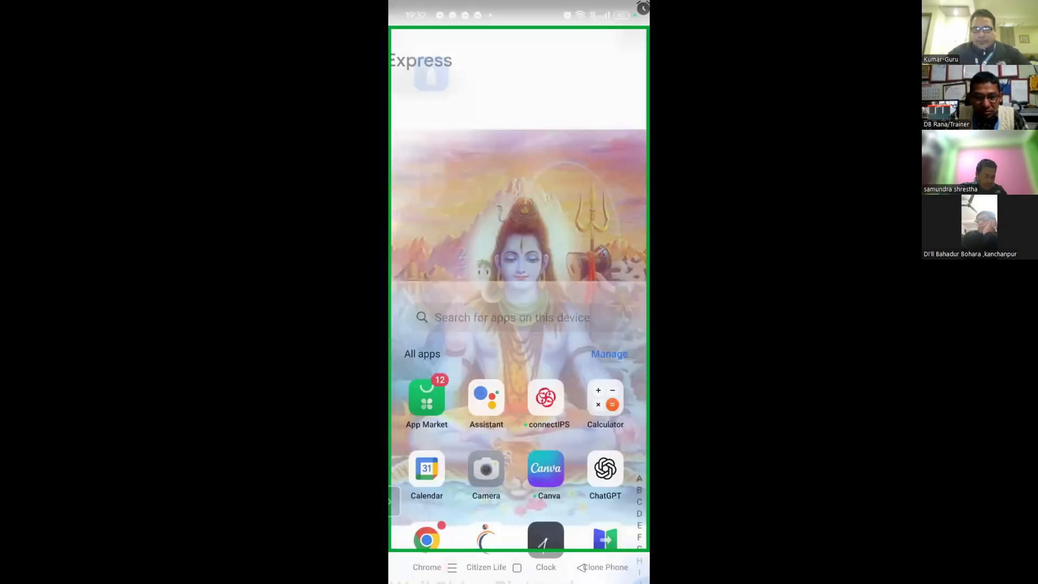
pyautogui.scroll(-10, 518, 324)
pyautogui.click(486, 484)
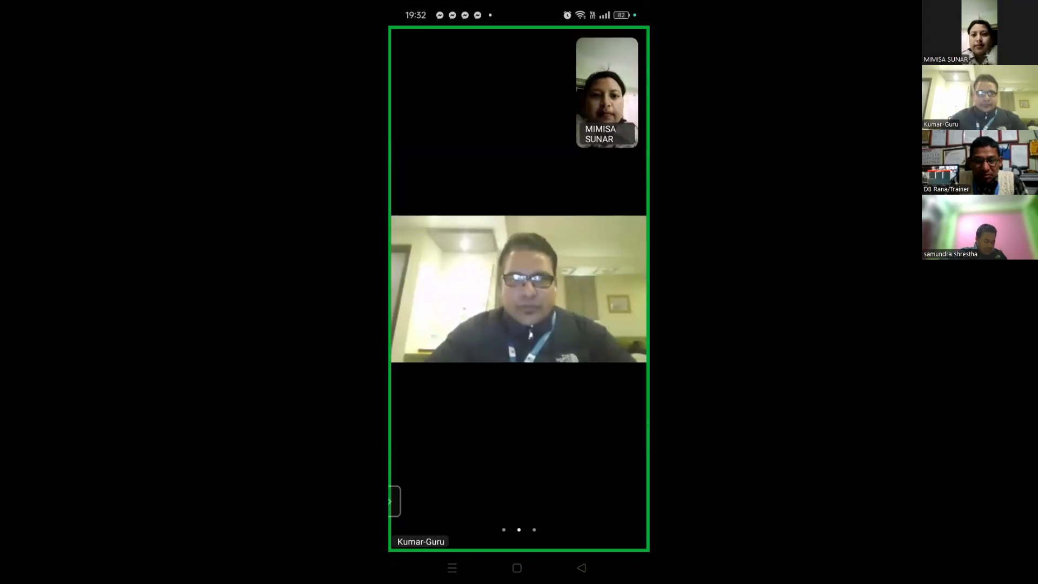
pyautogui.click(518, 526)
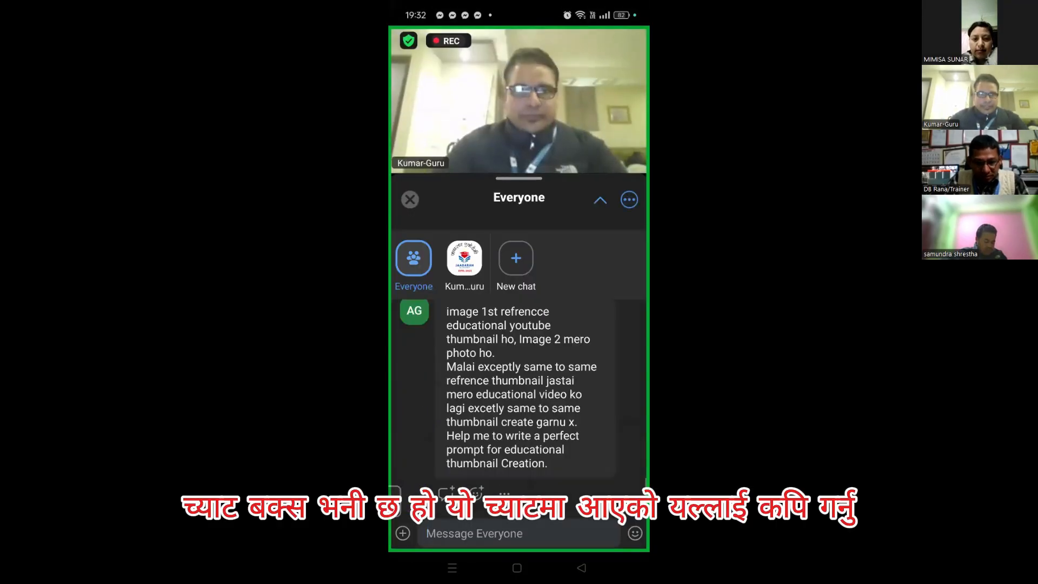
# Copy the thumbnail-prompt message text and go back to ChatGPT
pyautogui.click(521, 387)
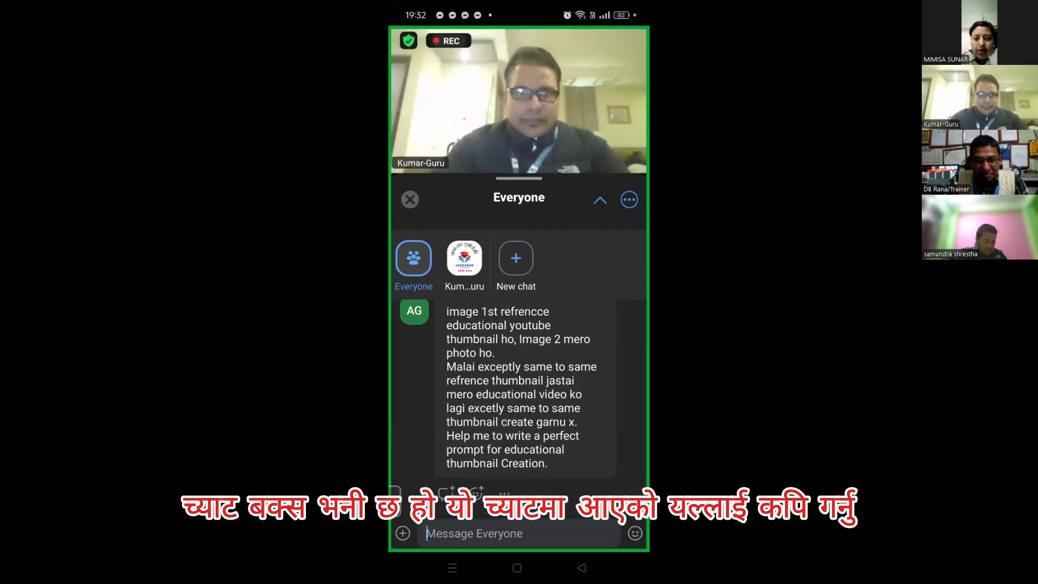
pyautogui.click(439, 313)
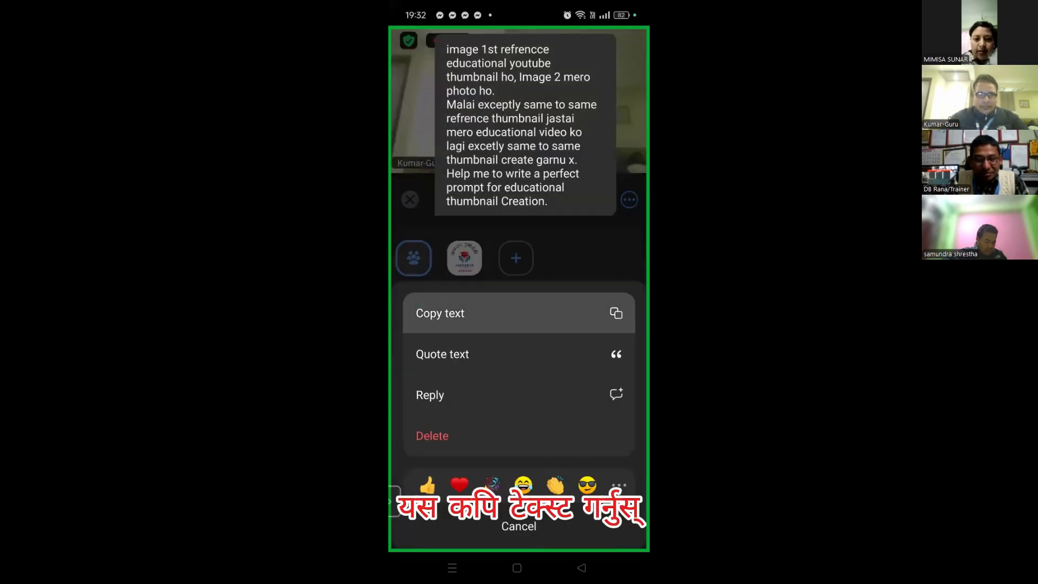
pyautogui.click(452, 567)
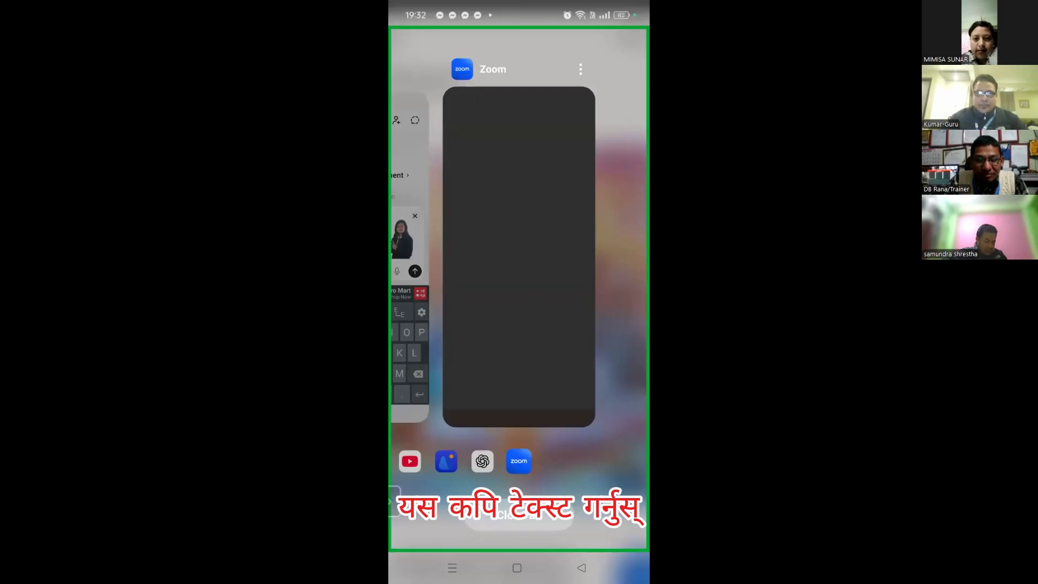
pyautogui.click(410, 254)
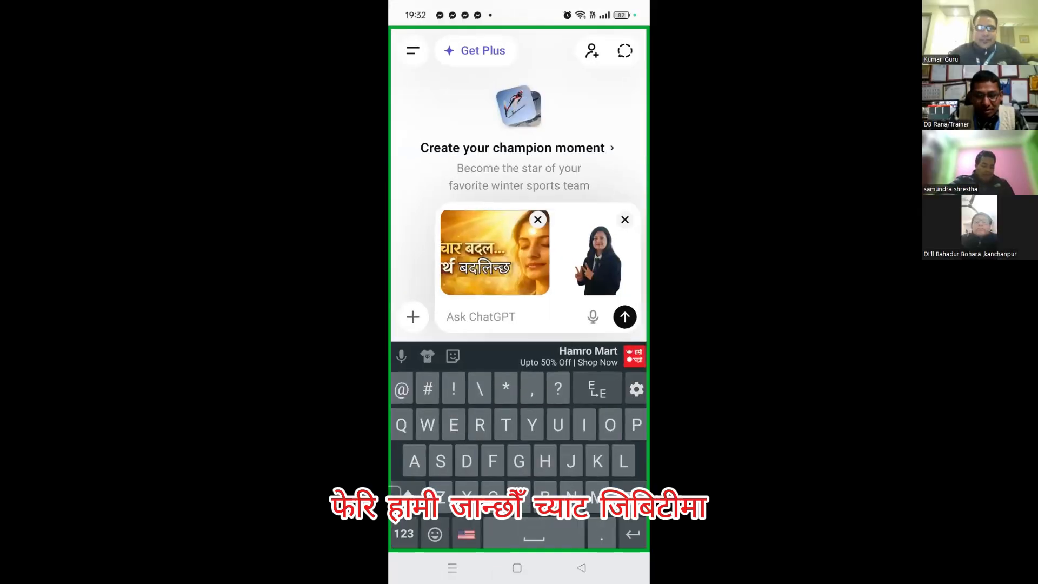
# Paste the copied thumbnail request, send it with both photos, and review the returned prompt
pyautogui.click(456, 317)
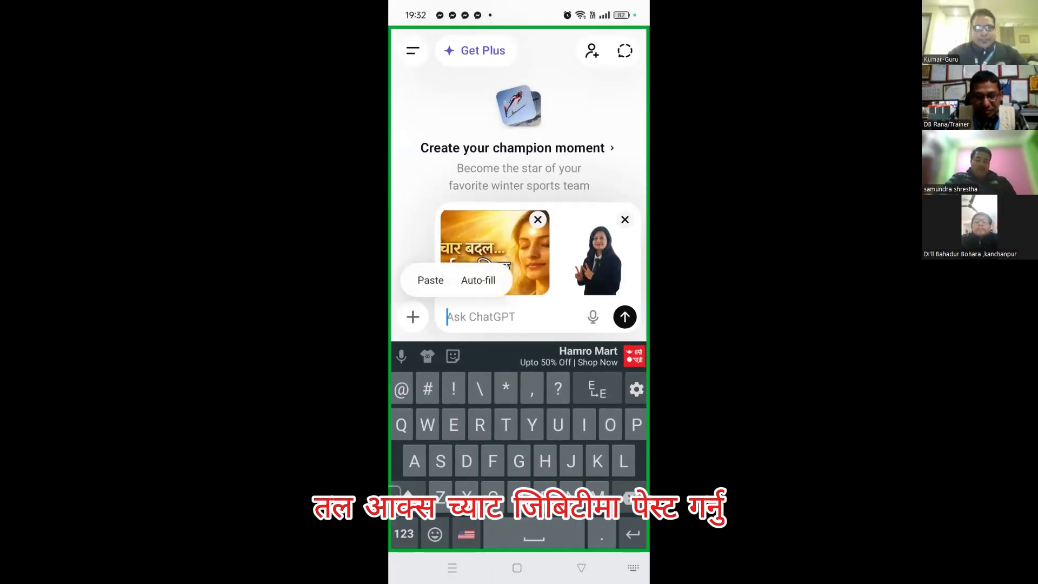
pyautogui.click(430, 280)
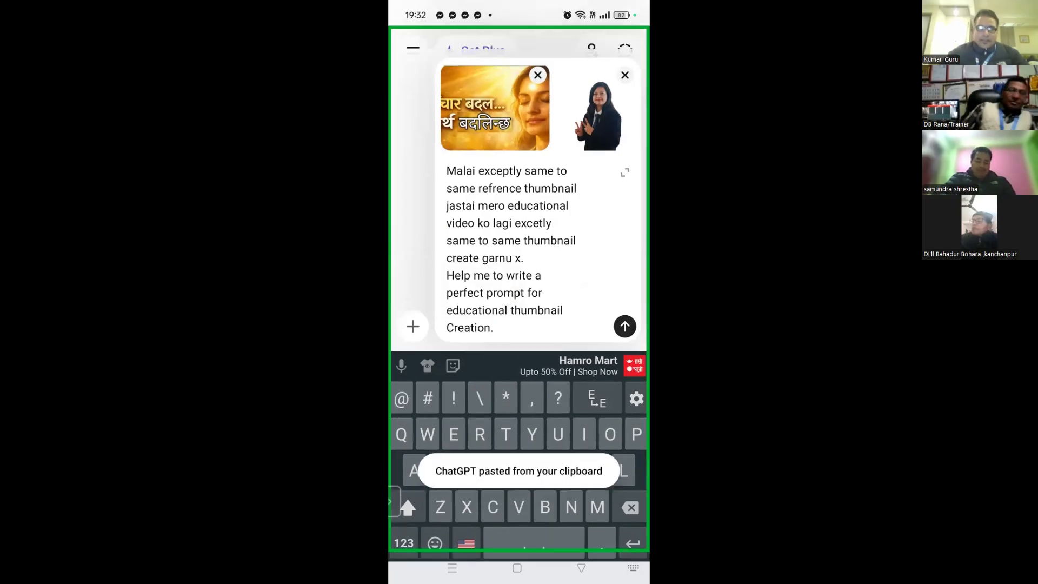
pyautogui.click(624, 326)
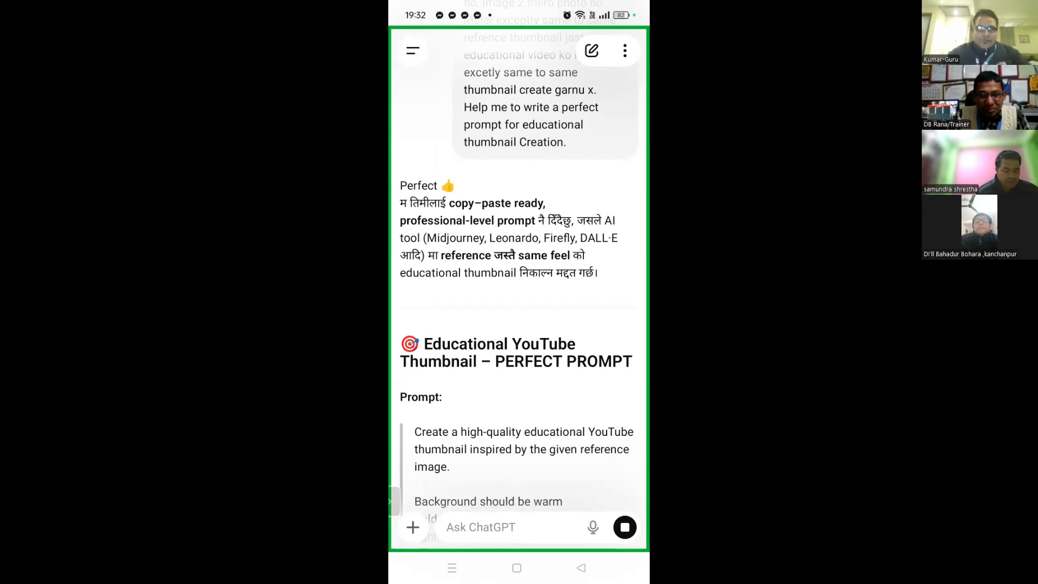
pyautogui.scroll(-3, 517, 324)
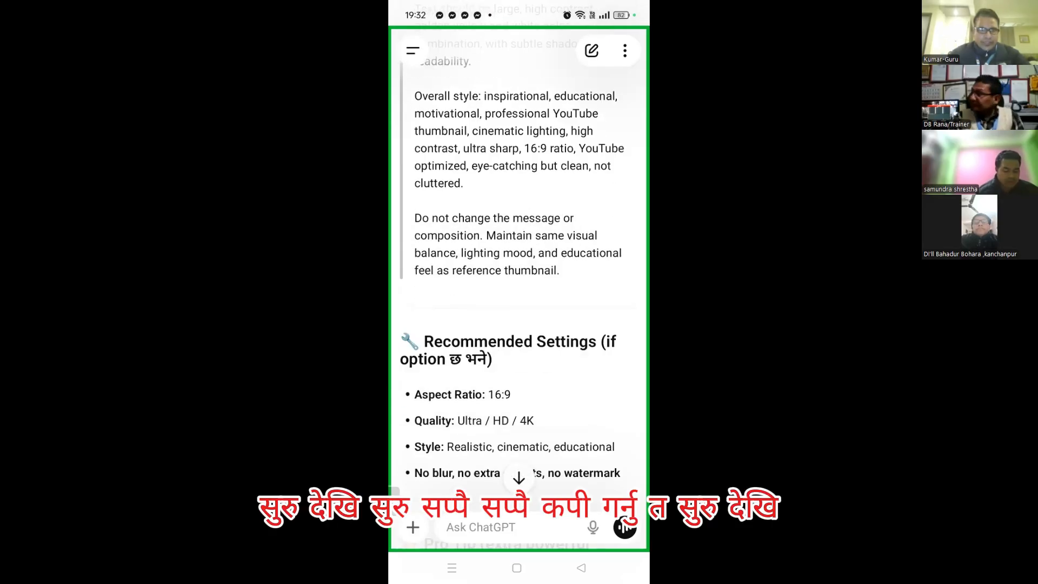
pyautogui.scroll(10, 518, 271)
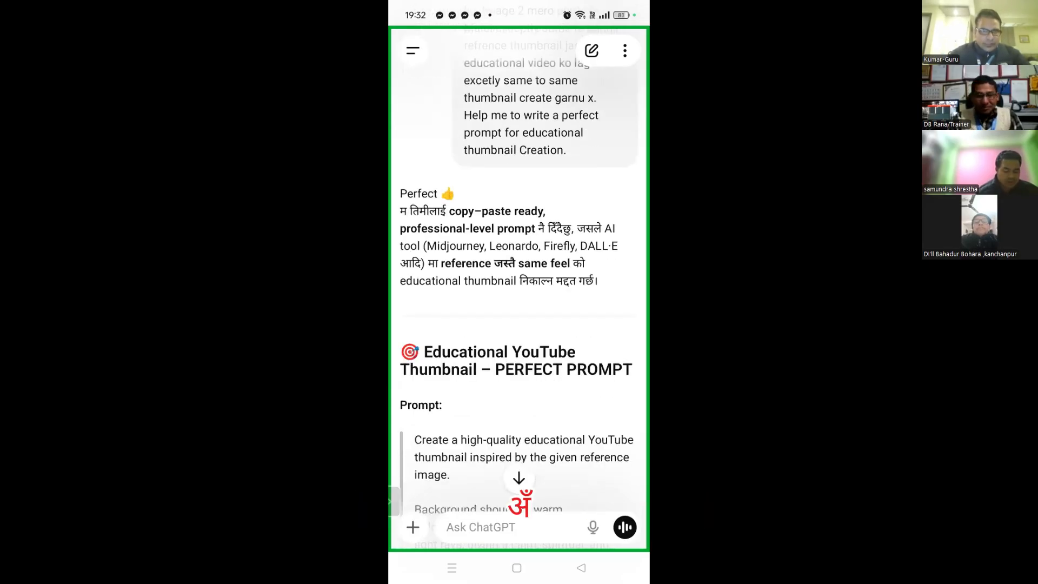
# Try selecting the reply's prompt from the intro paragraph, then clear the whole-reply selection
pyautogui.scroll(-3, 513, 246)
pyautogui.doubleClick(514, 72)
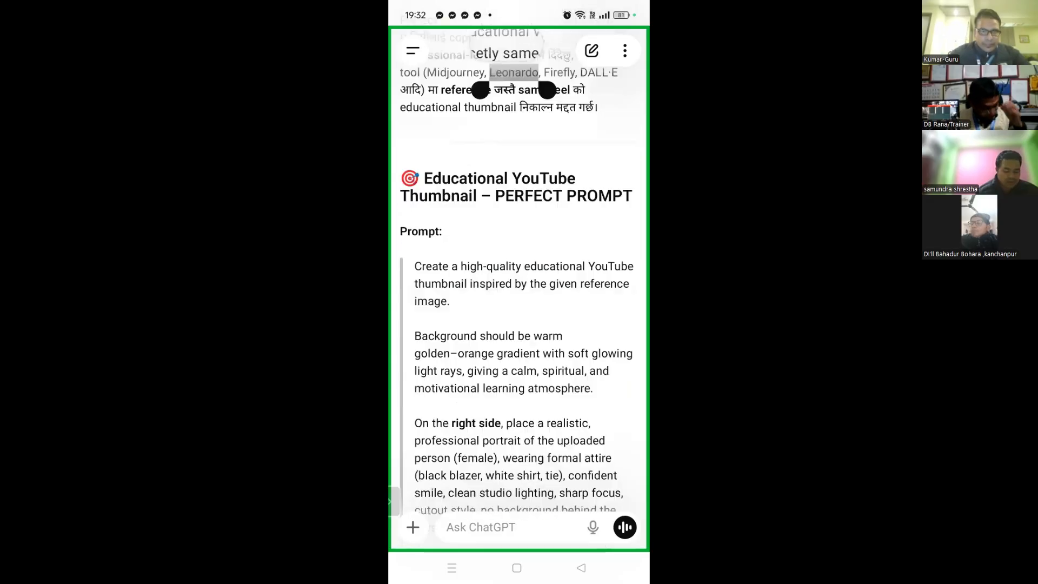
pyautogui.moveTo(547, 90); pyautogui.dragTo(606, 114)
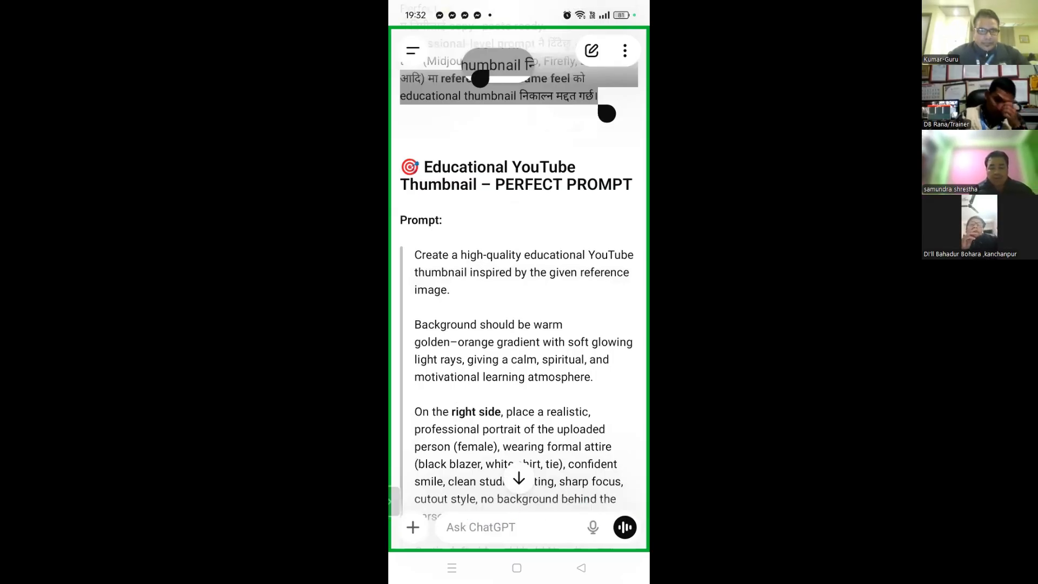
pyautogui.moveTo(606, 113); pyautogui.dragTo(548, 359)
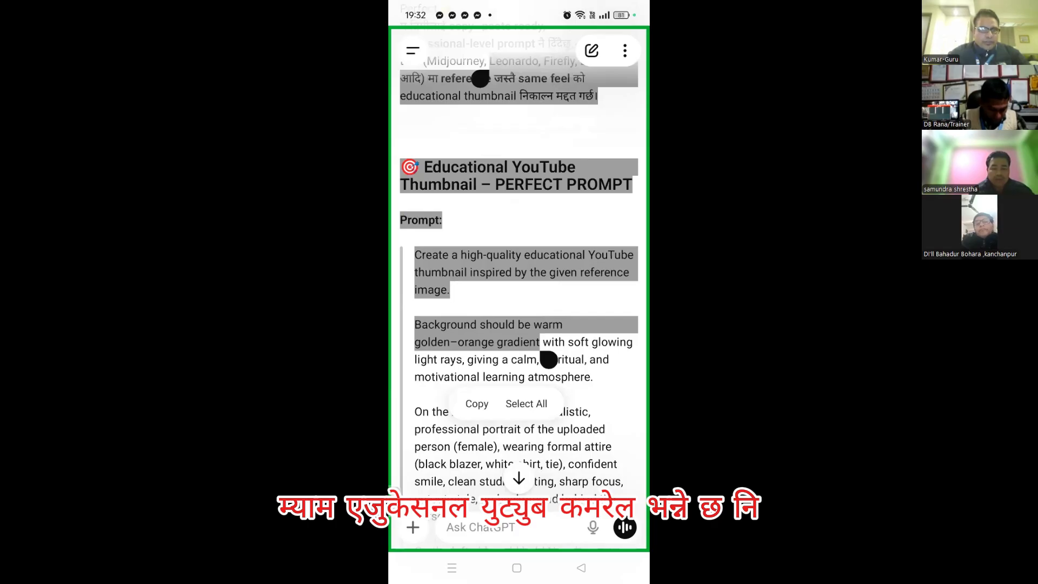
pyautogui.moveTo(549, 359); pyautogui.dragTo(462, 533)
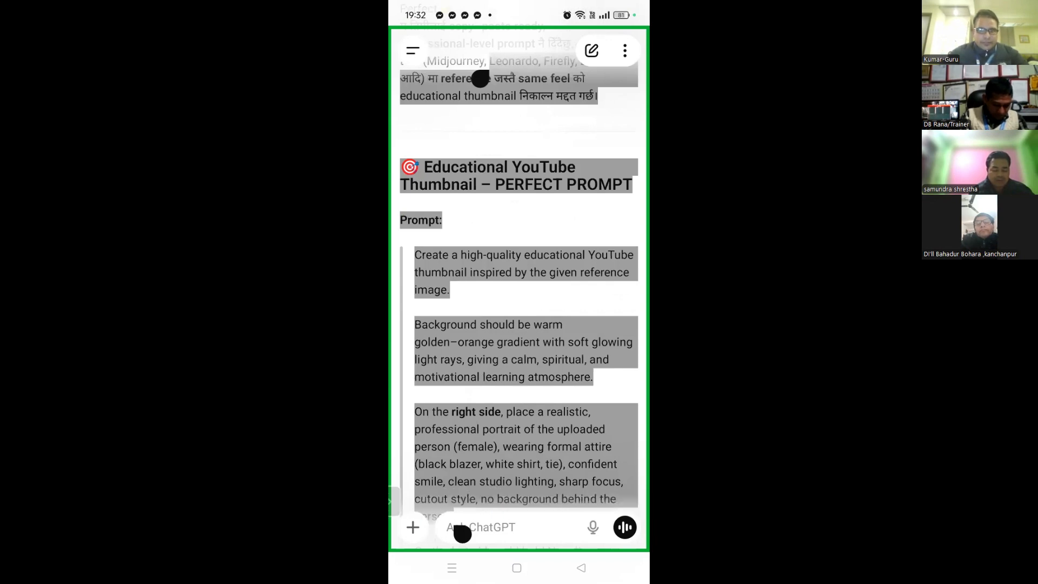
pyautogui.moveTo(462, 533); pyautogui.dragTo(462, 381)
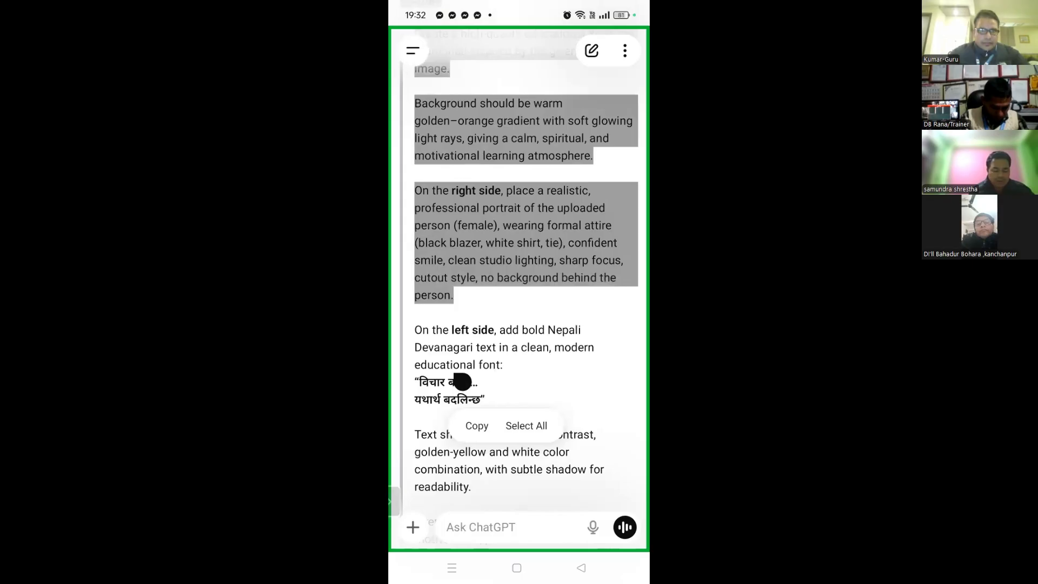
pyautogui.moveTo(462, 381); pyautogui.dragTo(462, 301)
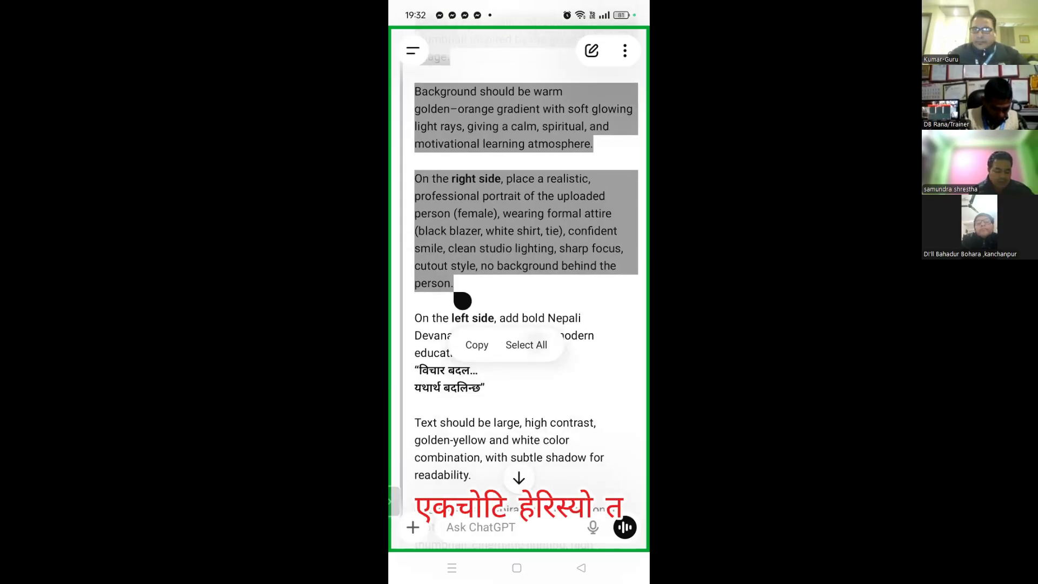
pyautogui.click(526, 345)
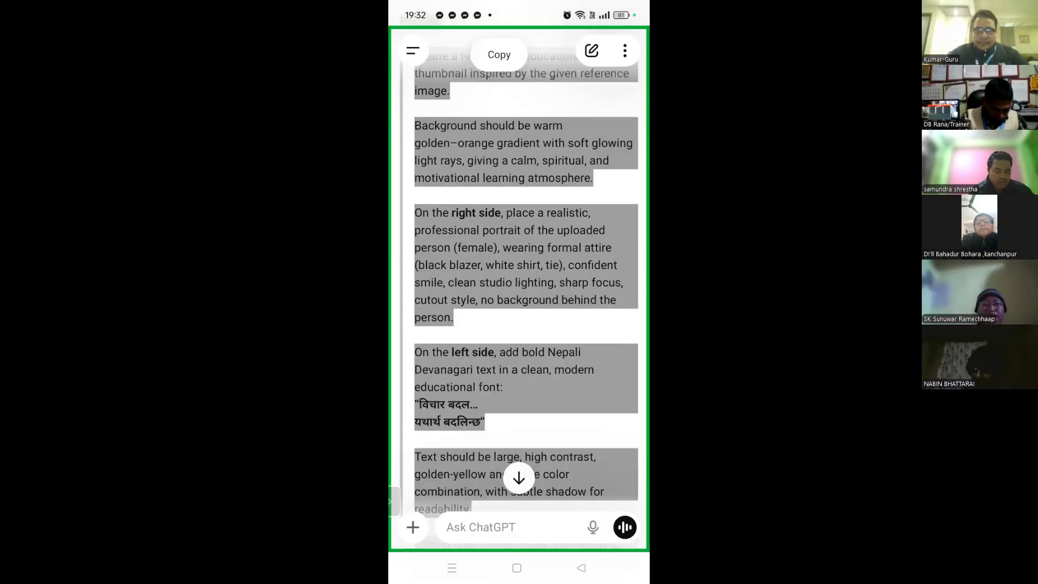
pyautogui.scroll(6, 519, 271)
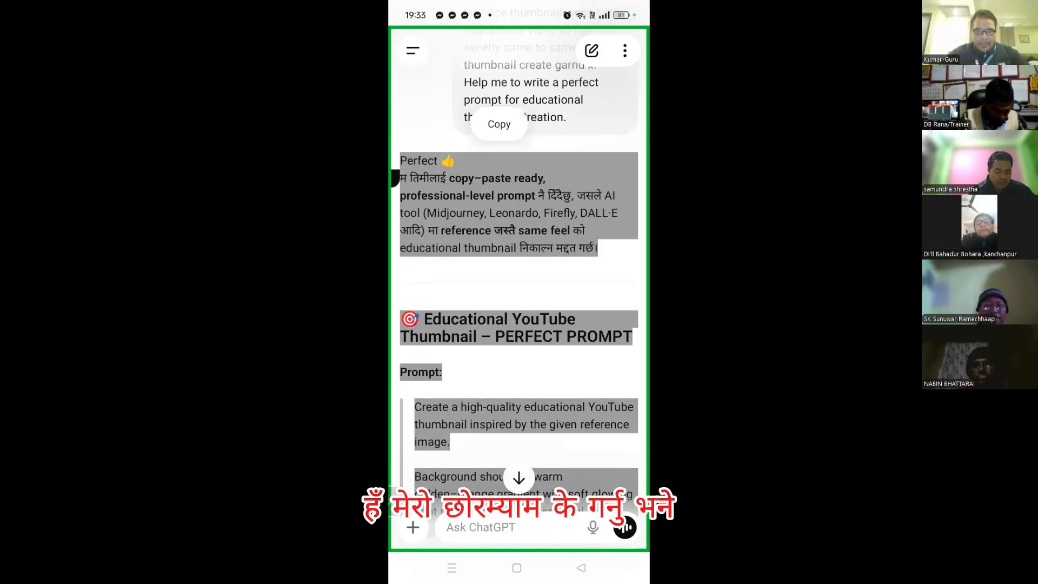
pyautogui.scroll(-15, 519, 270)
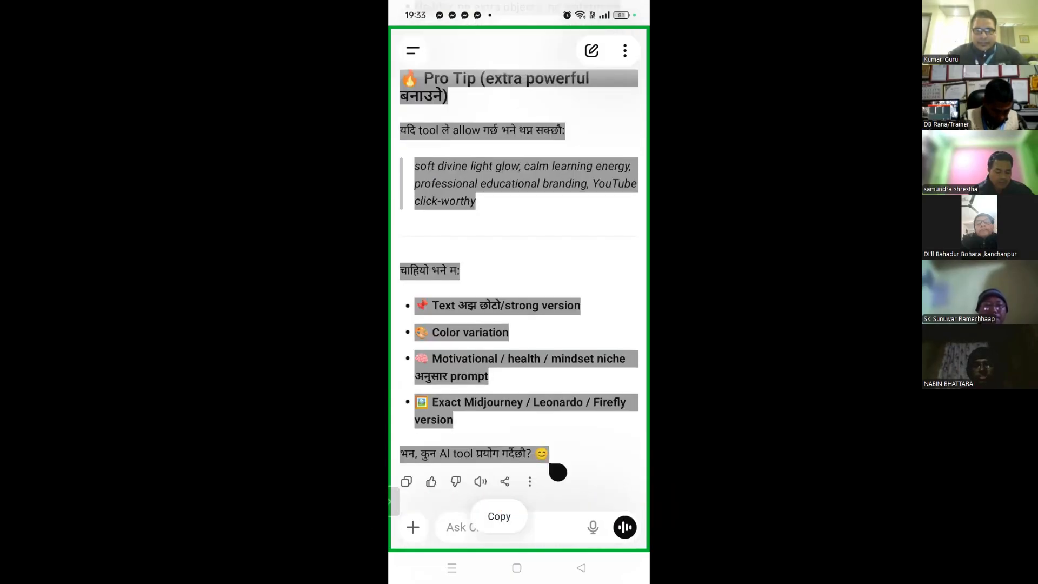
pyautogui.scroll(15, 519, 292)
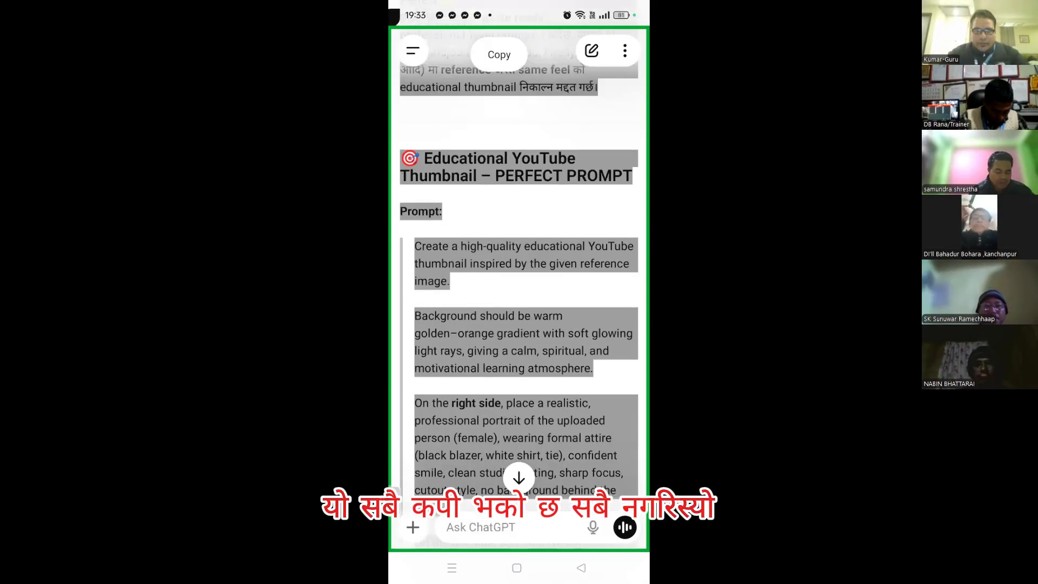
pyautogui.scroll(3, 518, 271)
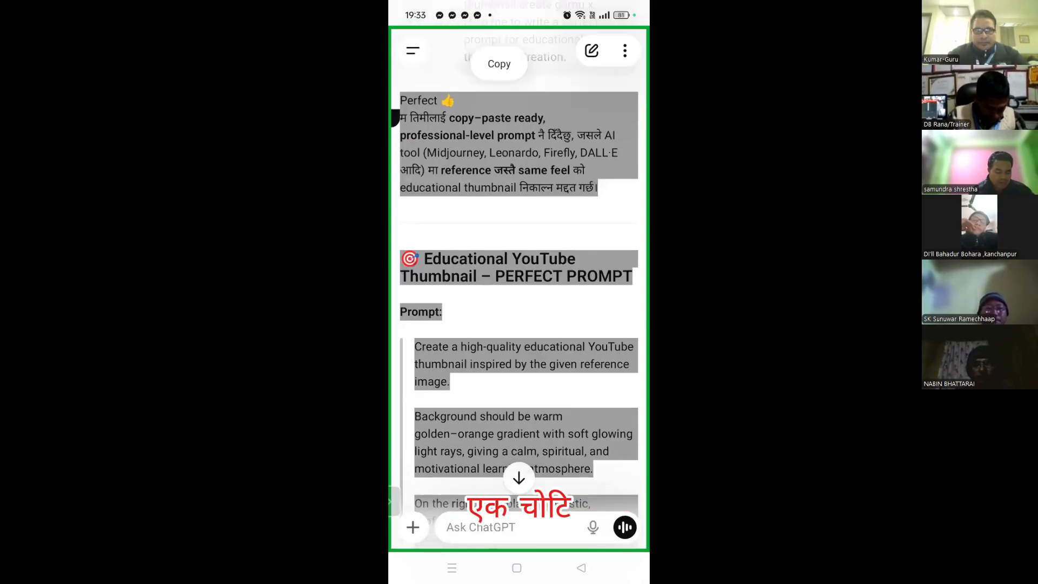
pyautogui.scroll(-10, 519, 292)
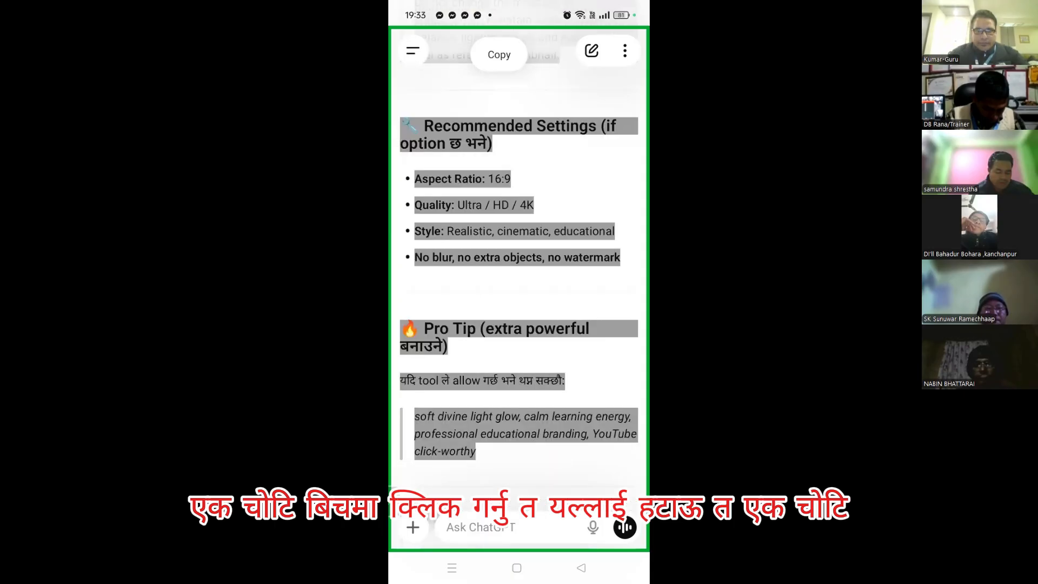
pyautogui.scroll(10, 519, 235)
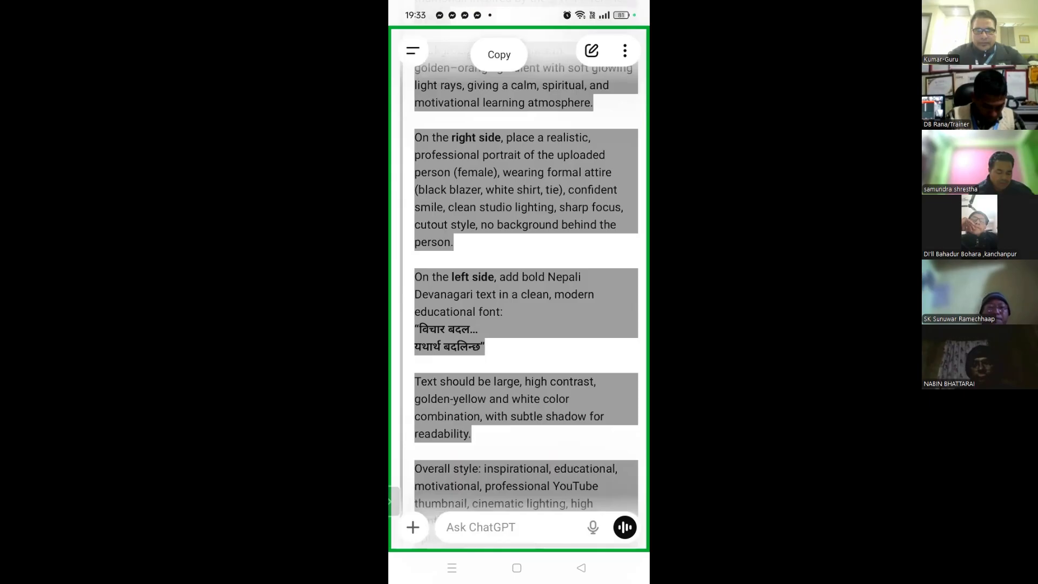
pyautogui.click(499, 54)
# Start a fresh selection at 'high-quality' running into the right-side portrait paragraph
pyautogui.scroll(6, 519, 292)
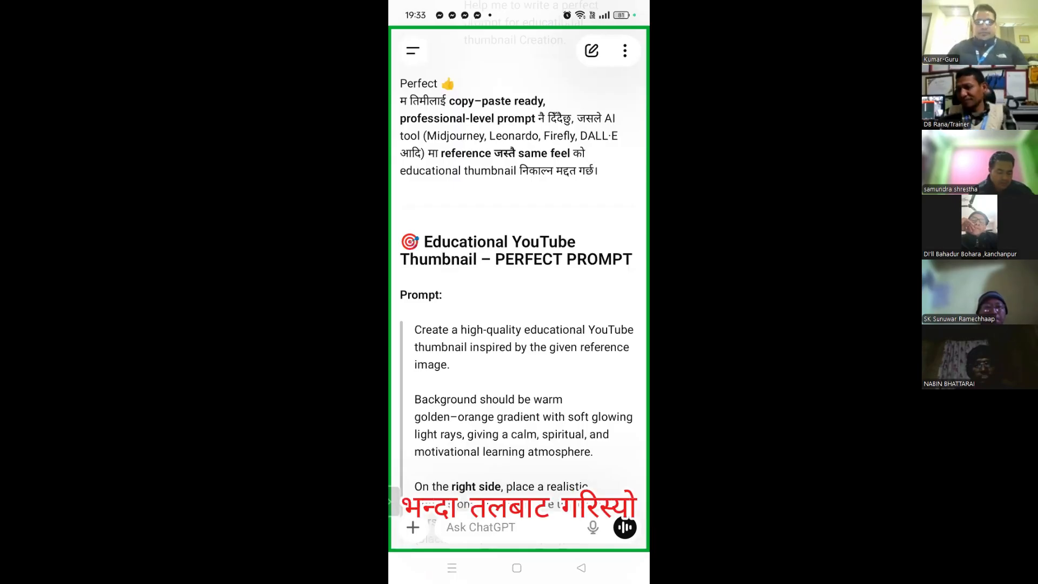
pyautogui.scroll(-6, 519, 292)
pyautogui.scroll(-1, 519, 292)
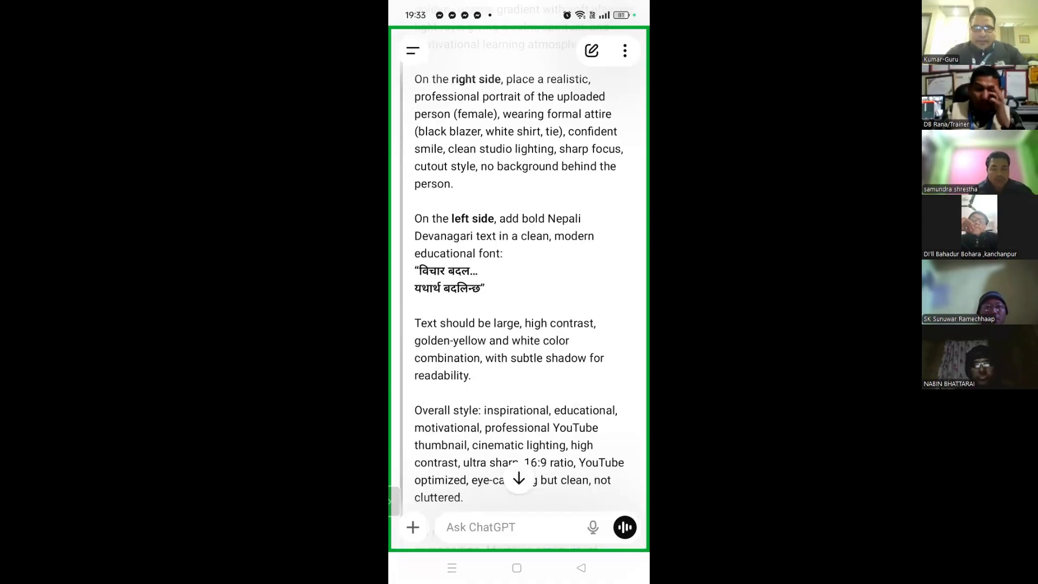
pyautogui.scroll(12, 519, 291)
pyautogui.scroll(-5, 519, 292)
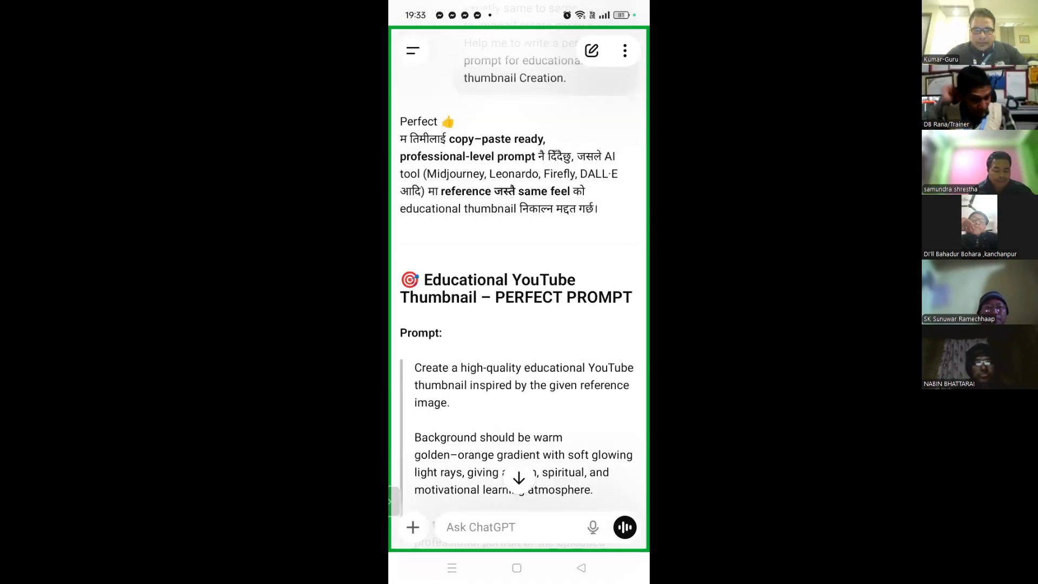
pyautogui.scroll(-2, 518, 292)
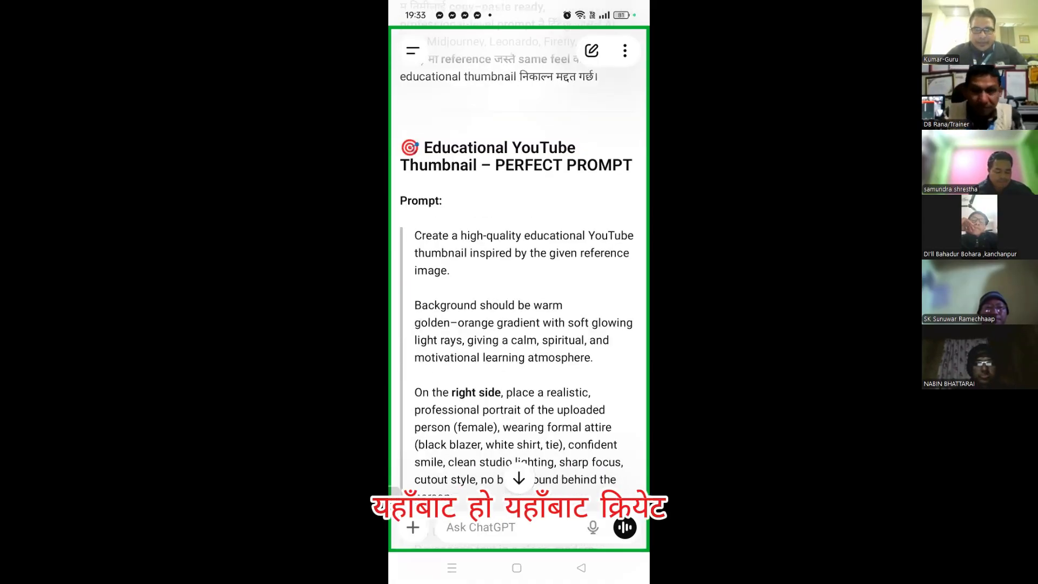
pyautogui.scroll(-2, 519, 292)
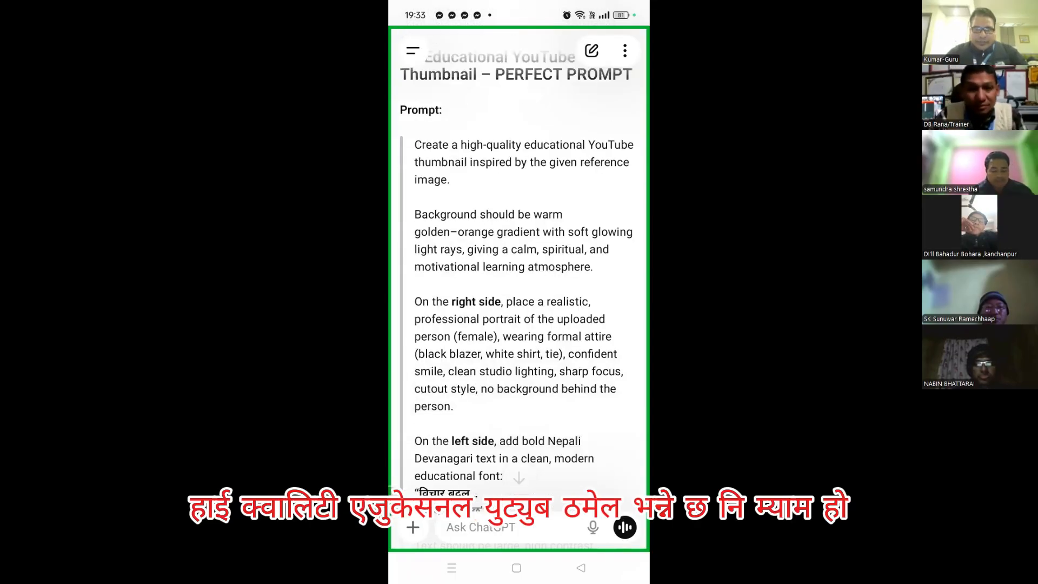
pyautogui.doubleClick(492, 145)
pyautogui.moveTo(528, 162); pyautogui.dragTo(462, 423)
pyautogui.moveTo(451, 162); pyautogui.dragTo(486, 318)
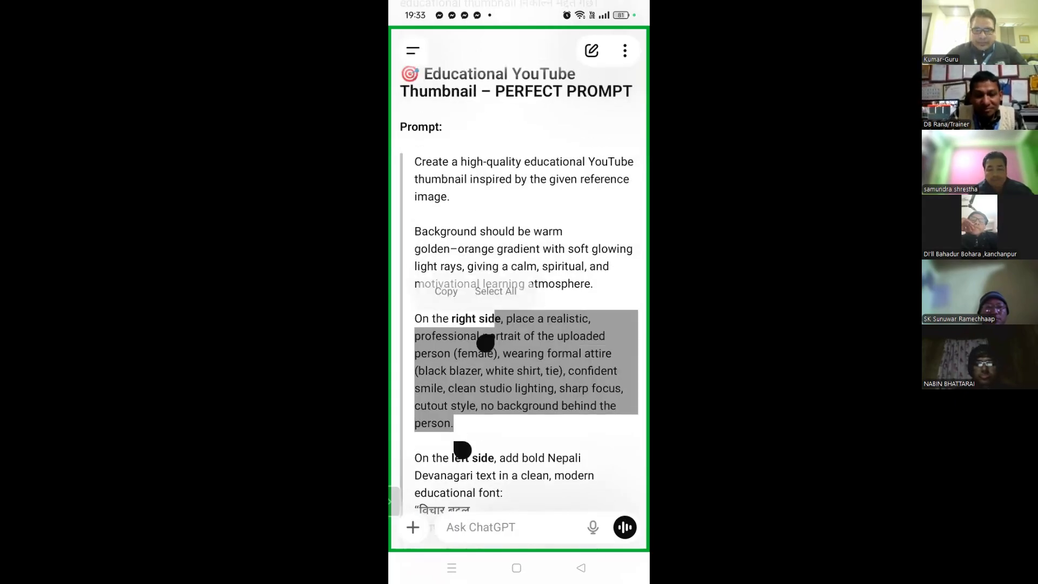
# Extend the selection through the Nepali text, Overall style and closing 'Do not change' paragraphs
pyautogui.scroll(-4, 519, 270)
pyautogui.scroll(-3, 519, 270)
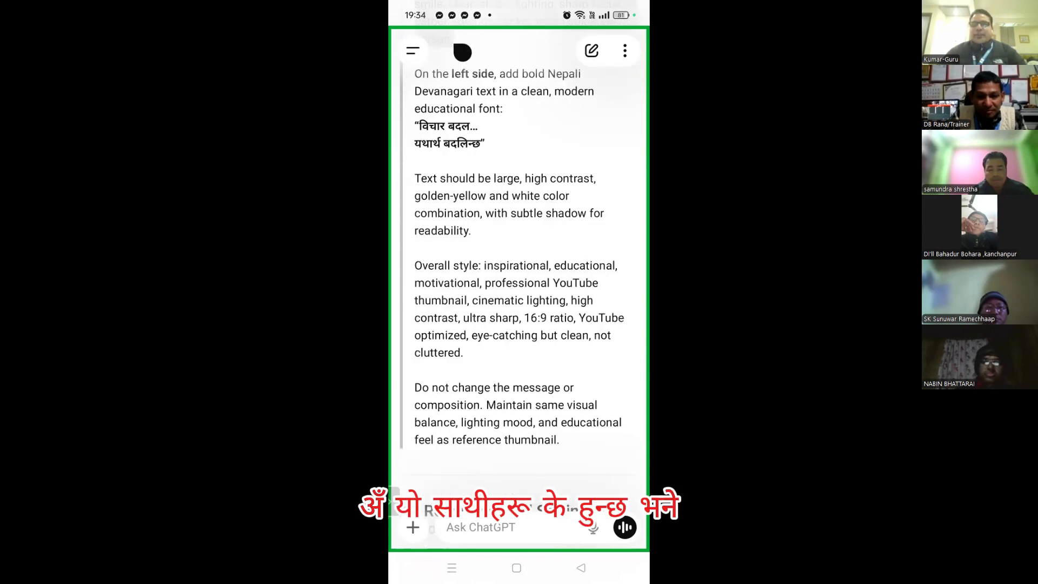
pyautogui.scroll(1, 519, 271)
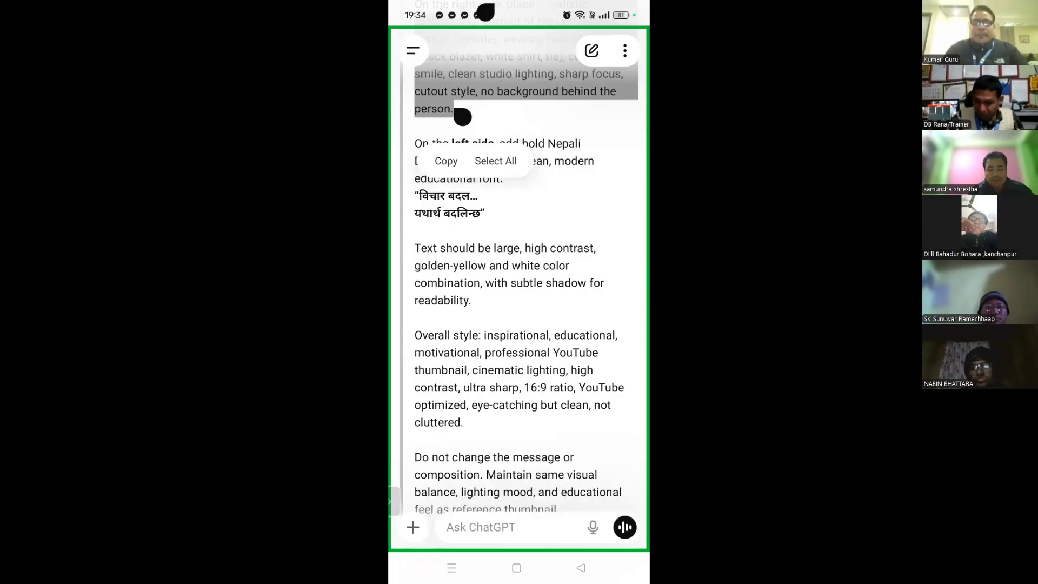
pyautogui.scroll(1, 518, 270)
pyautogui.scroll(2, 519, 270)
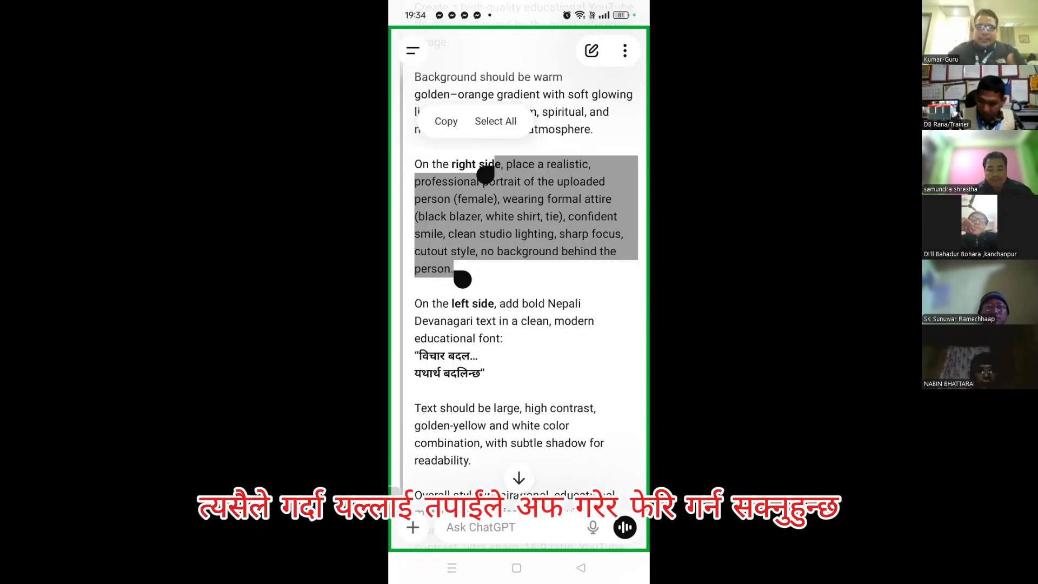
pyautogui.scroll(-1, 518, 270)
pyautogui.scroll(-2, 519, 270)
pyautogui.scroll(-2, 519, 271)
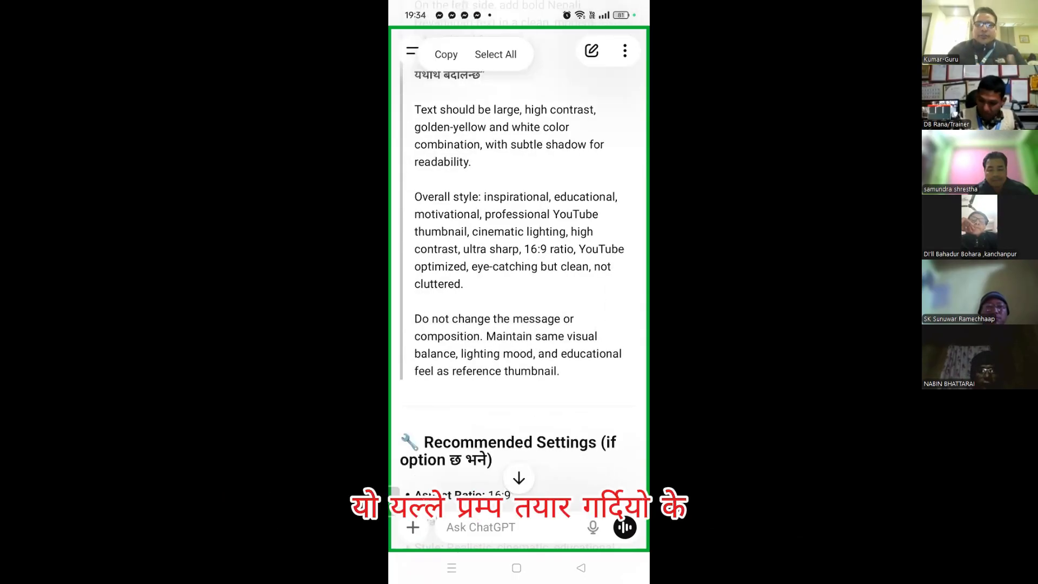
pyautogui.scroll(-4, 518, 270)
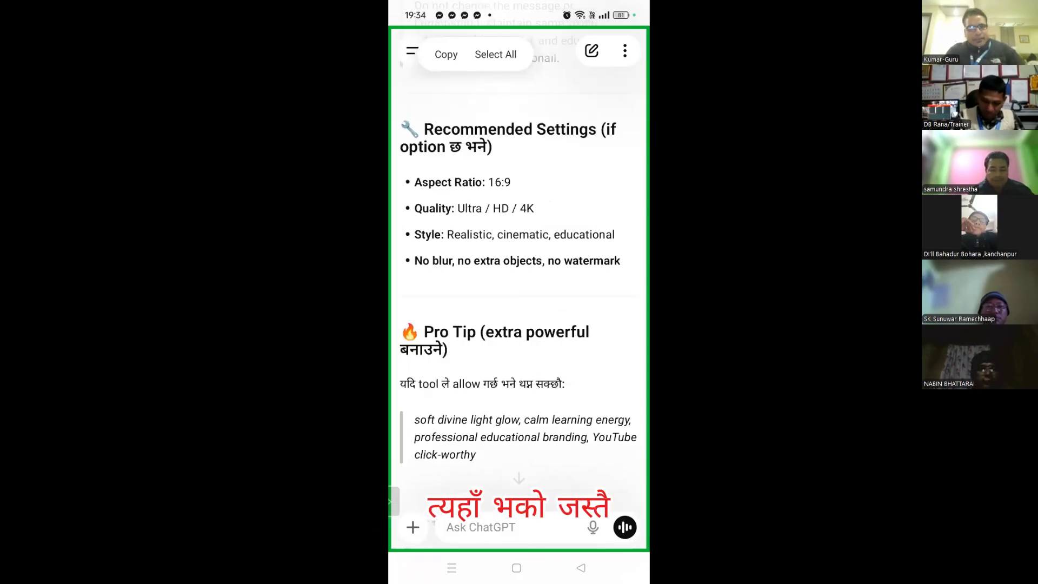
pyautogui.scroll(-4, 519, 270)
pyautogui.scroll(10, 519, 271)
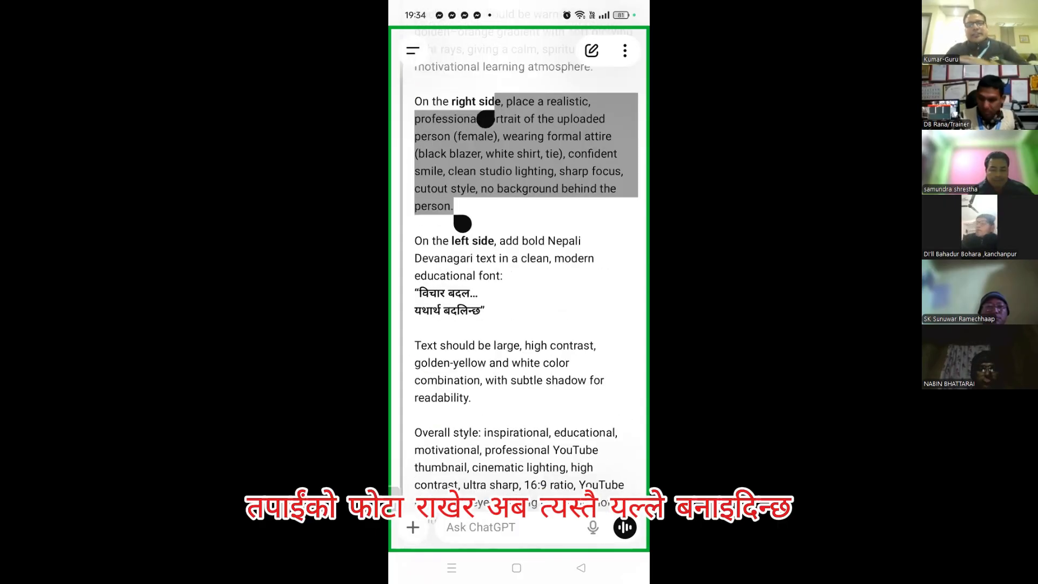
pyautogui.moveTo(486, 118); pyautogui.dragTo(405, 192)
pyautogui.moveTo(462, 454); pyautogui.dragTo(480, 420)
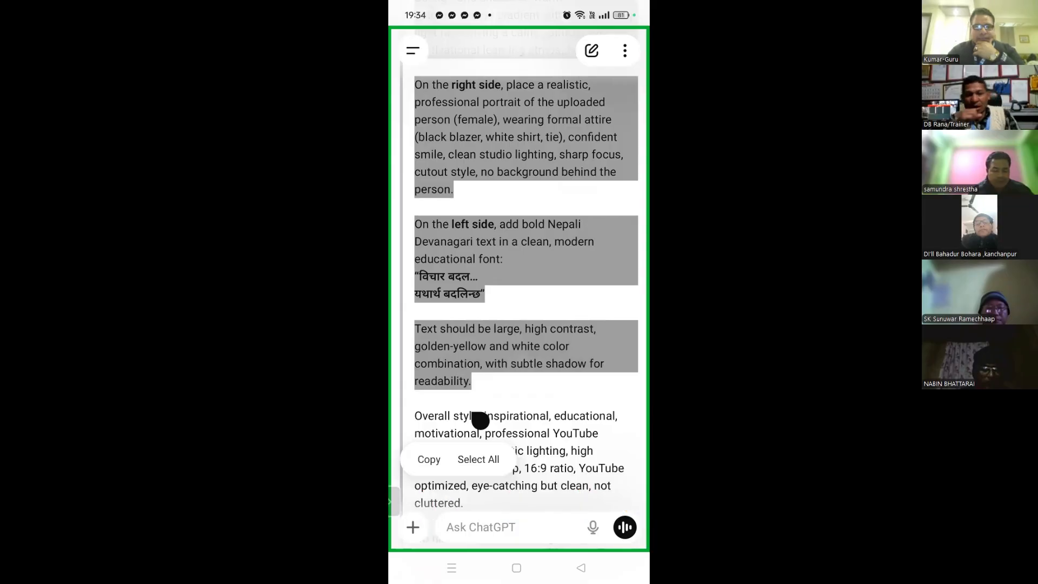
pyautogui.scroll(-2, 519, 270)
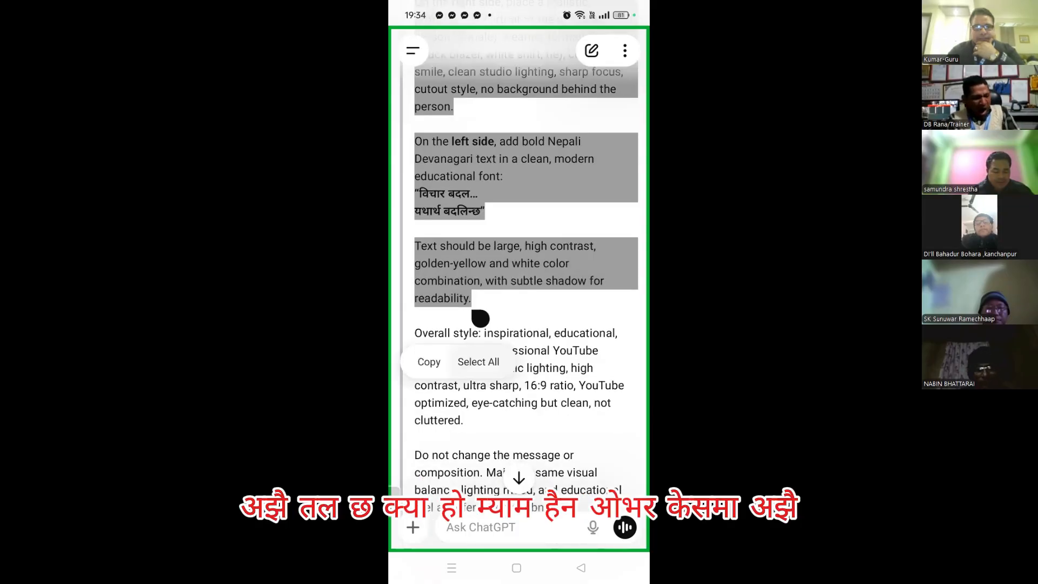
pyautogui.moveTo(480, 318); pyautogui.dragTo(564, 524)
pyautogui.scroll(-4, 519, 378)
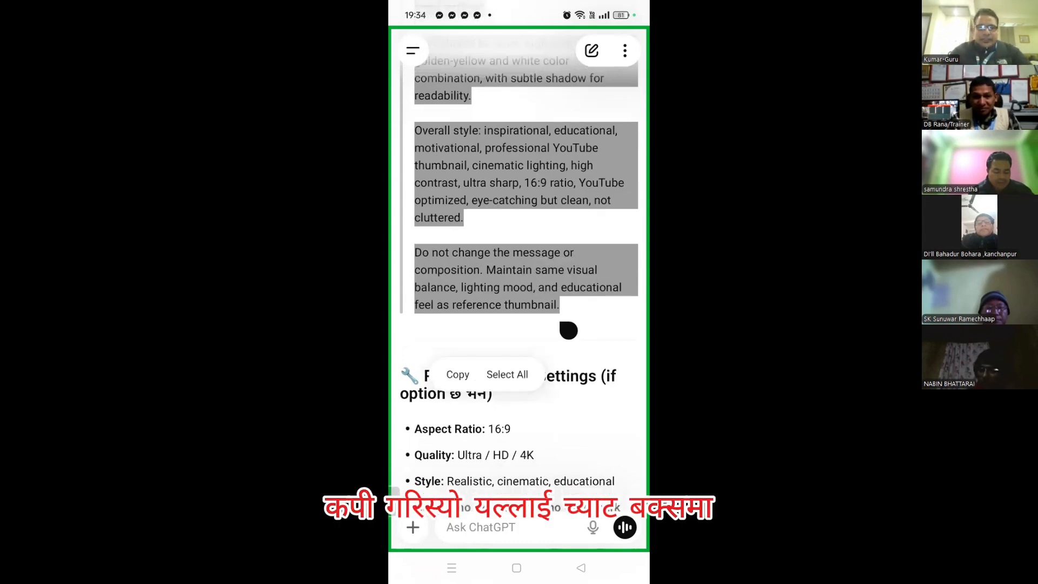
pyautogui.scroll(-3, 519, 270)
pyautogui.scroll(-1, 519, 270)
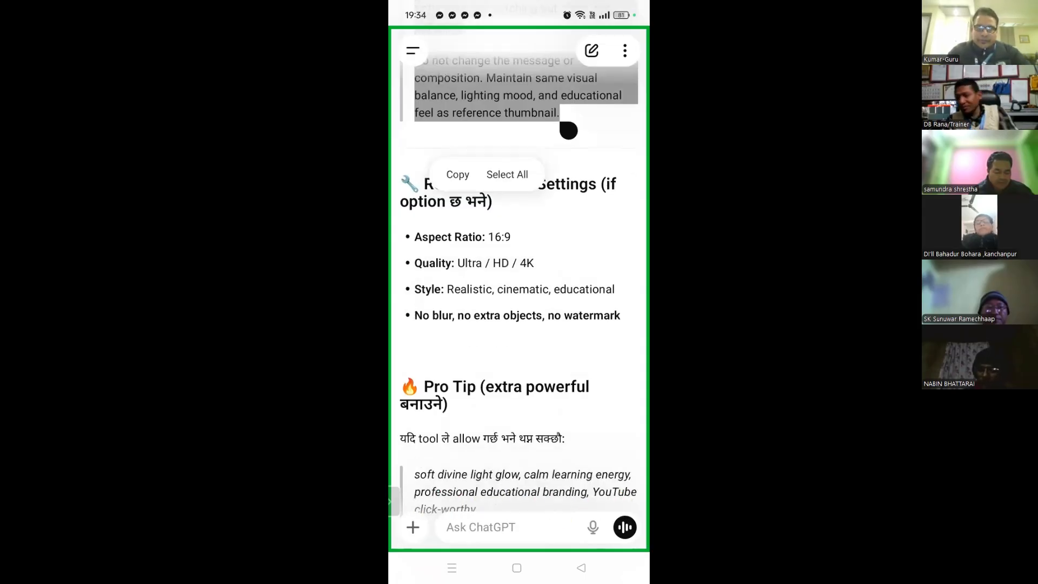
pyautogui.click(457, 174)
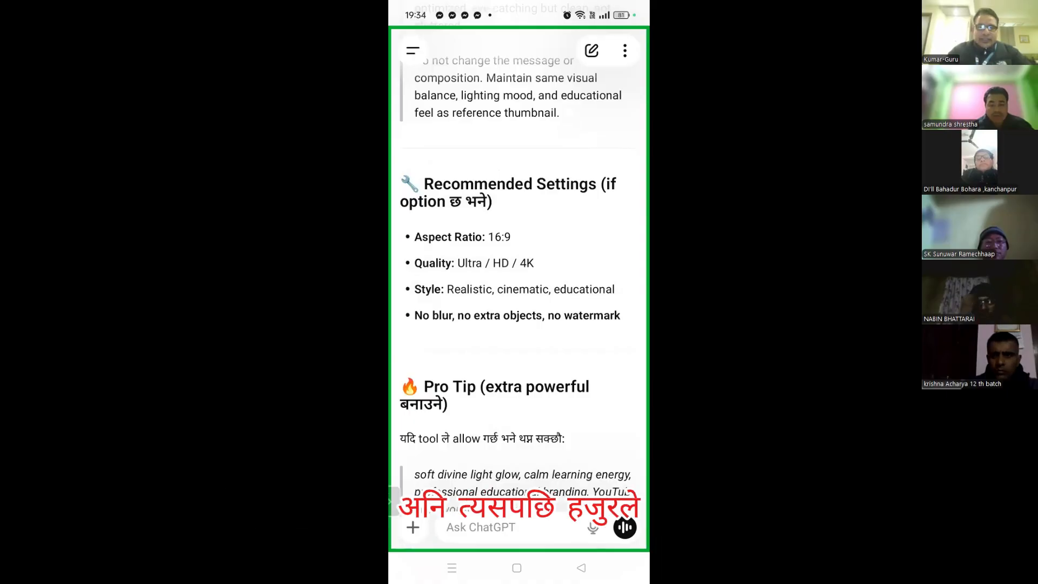
pyautogui.click(481, 526)
pyautogui.click(430, 280)
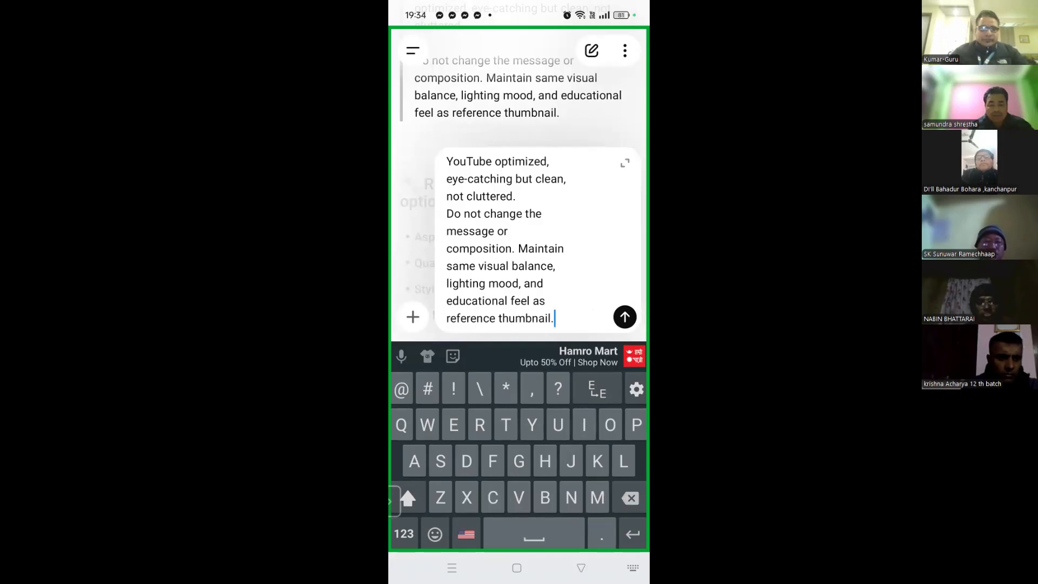
pyautogui.click(624, 317)
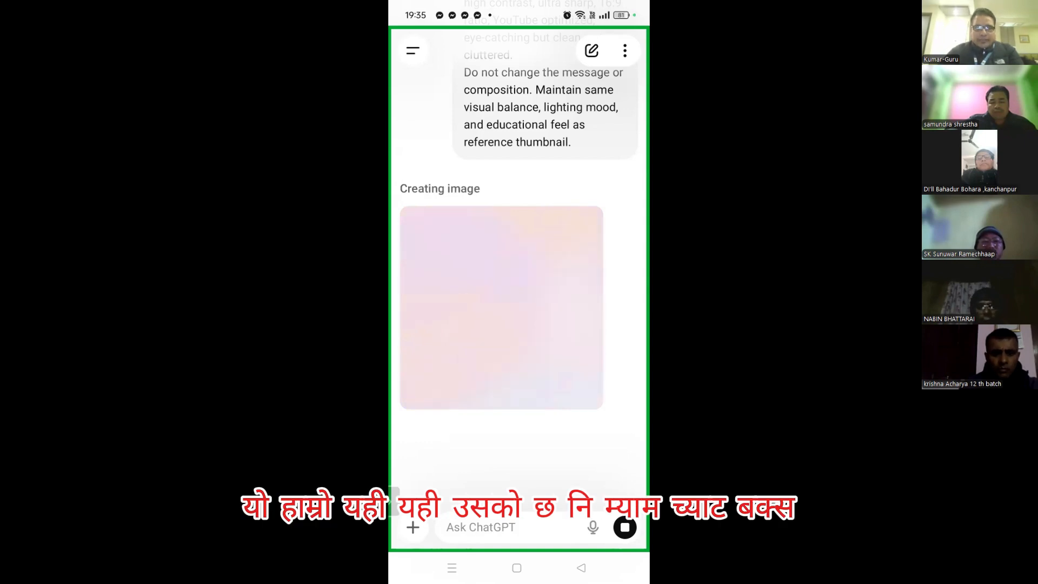
# Leave ChatGPT generating the image and bring up the Zoom meeting chat from recent apps
pyautogui.click(452, 568)
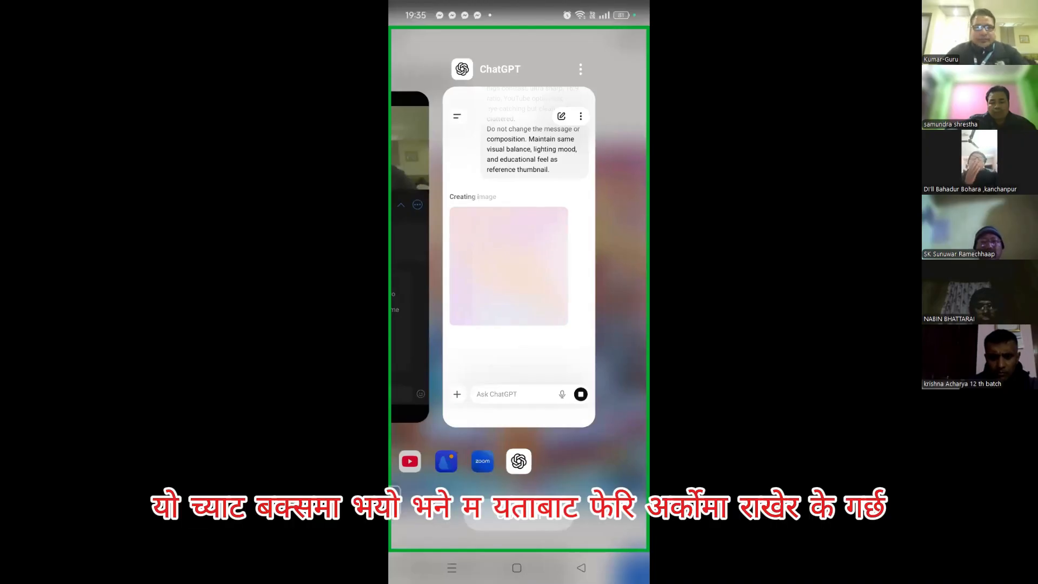
pyautogui.click(519, 260)
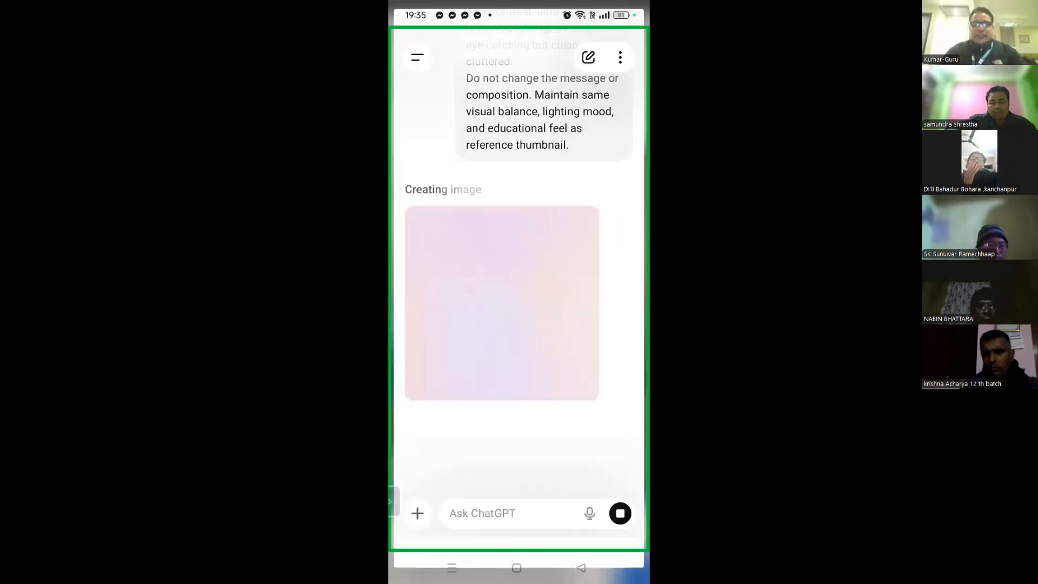
pyautogui.click(452, 568)
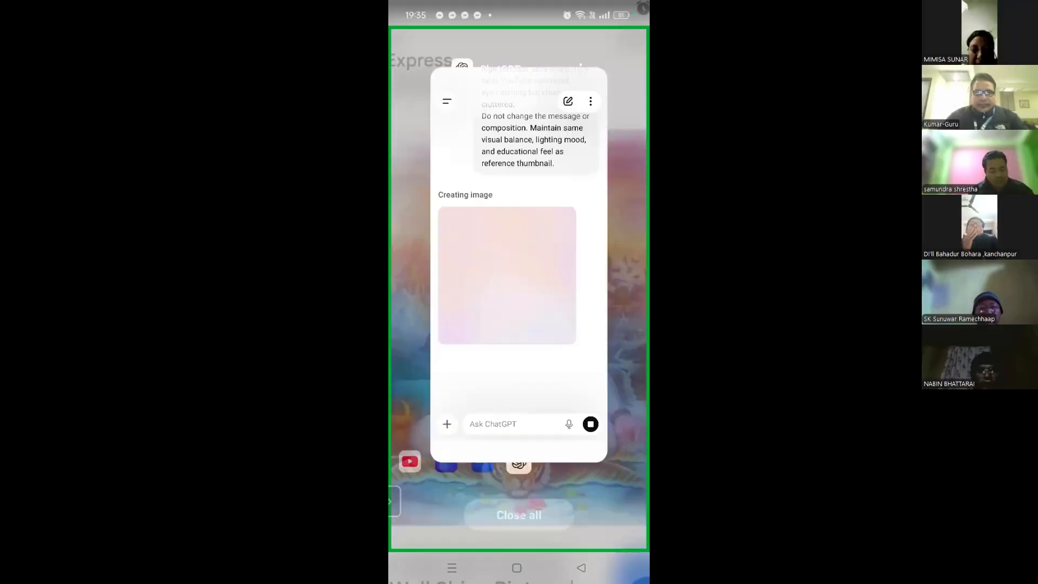
pyautogui.moveTo(464, 265); pyautogui.dragTo(572, 265)
pyautogui.click(463, 260)
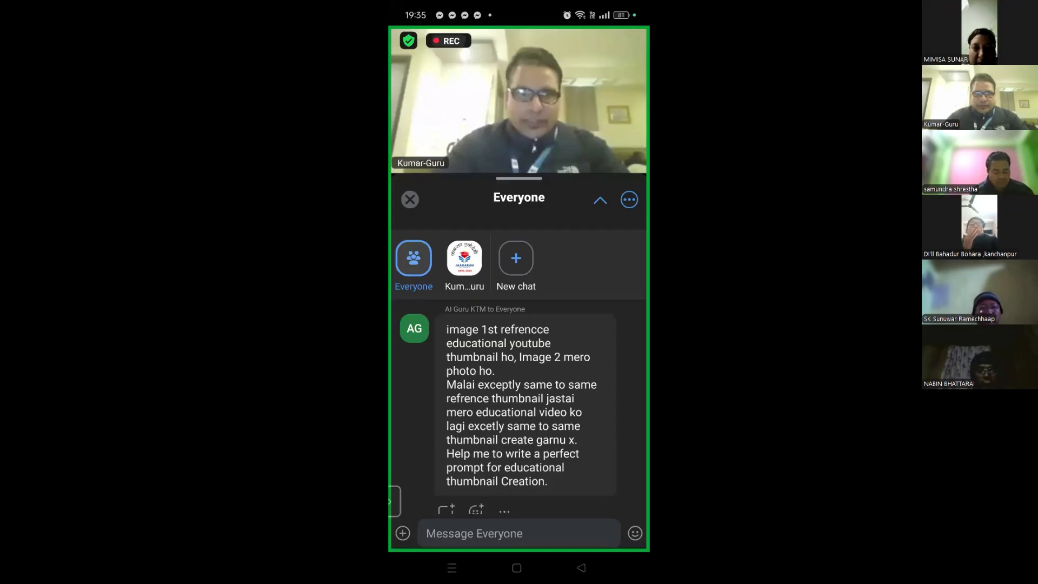
# Paste the thumbnail prompt into the Everyone message, dismiss the keyboard warning, send, and close chat
pyautogui.click(474, 534)
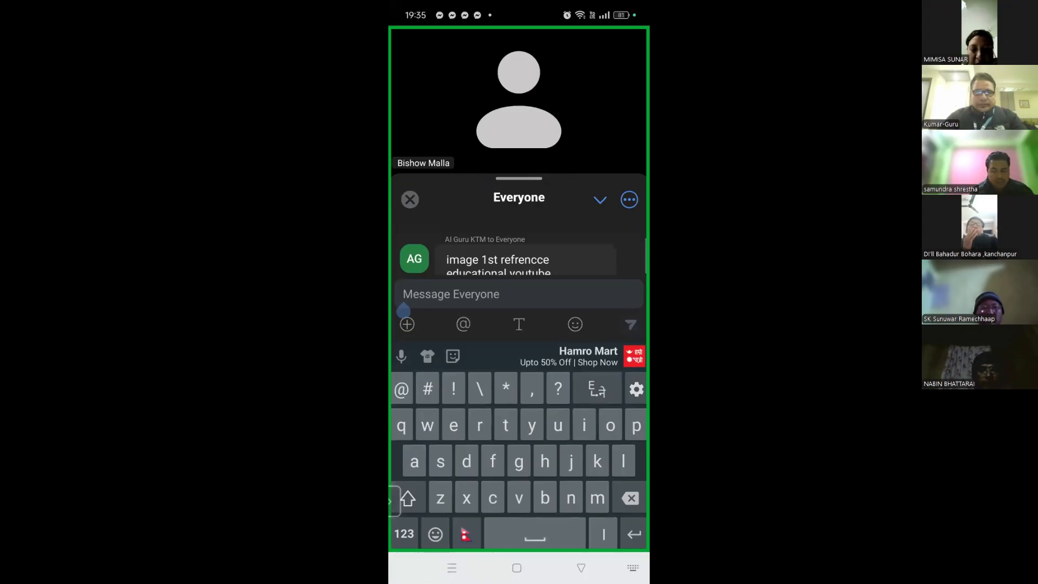
pyautogui.click(403, 302)
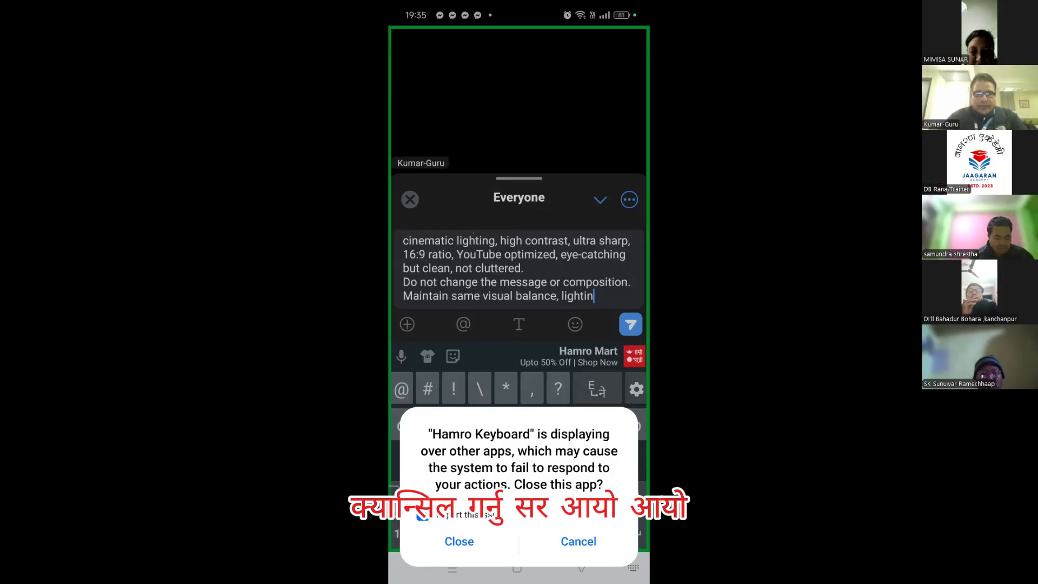
pyautogui.click(578, 541)
pyautogui.click(630, 324)
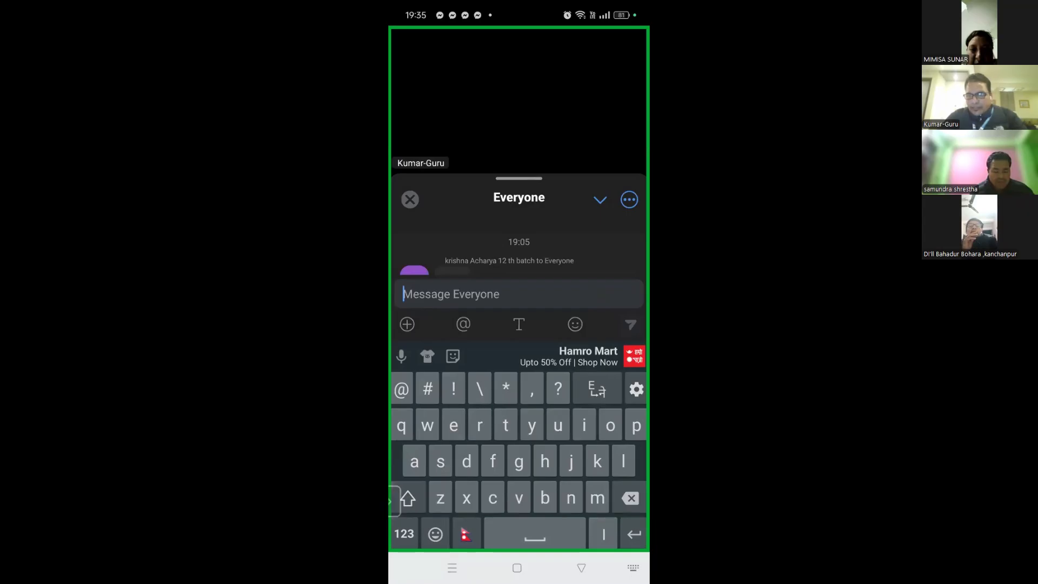
pyautogui.click(409, 199)
# Scroll the recent apps to the ChatGPT card and reopen the image chat
pyautogui.click(452, 567)
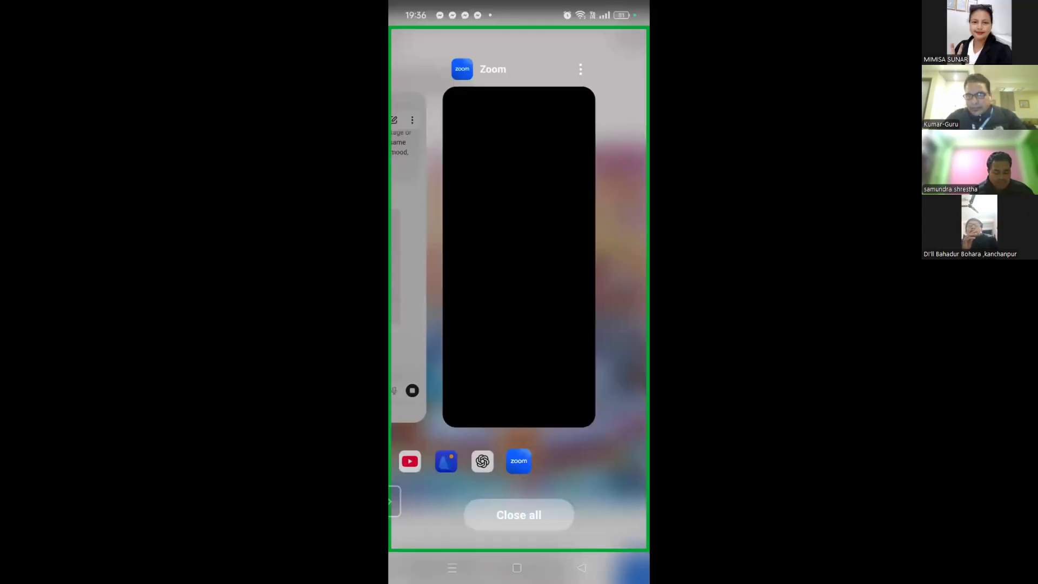
pyautogui.hscroll(-5, 518, 257)
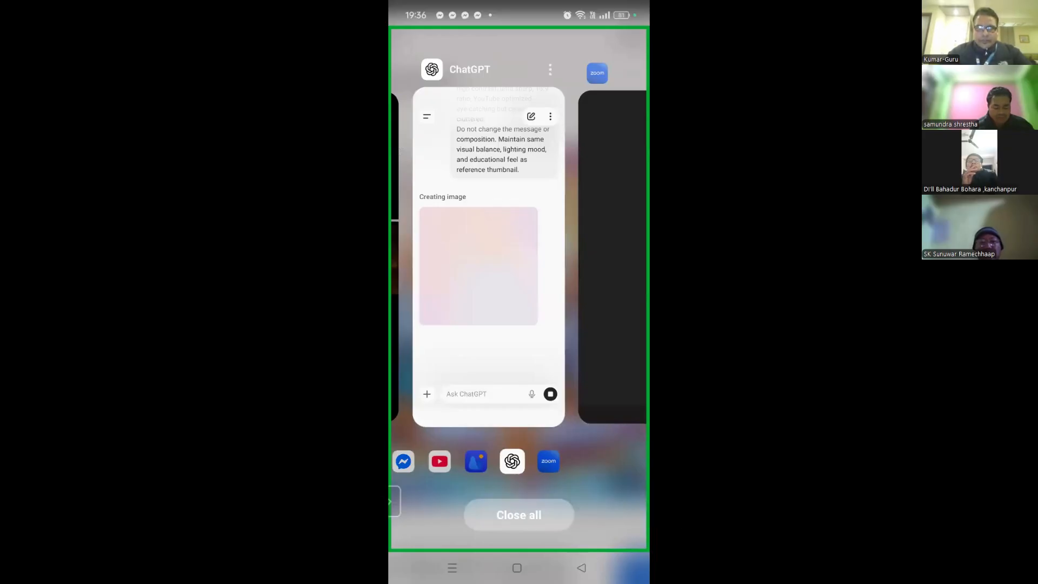
pyautogui.click(488, 257)
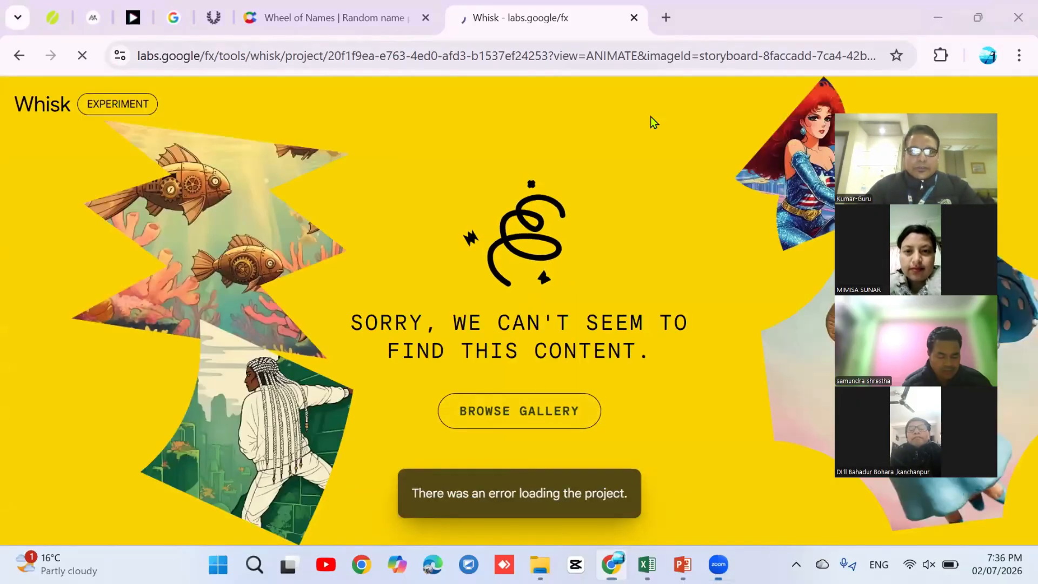
# Open a new Chrome tab and go to Canva's templates via the shortcut tile
pyautogui.click(666, 17)
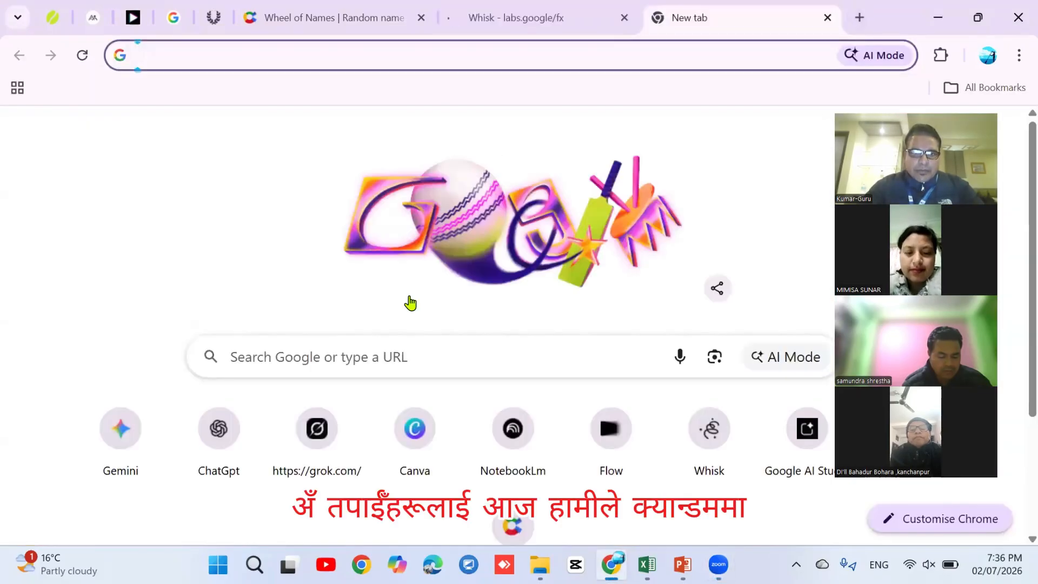
pyautogui.click(413, 444)
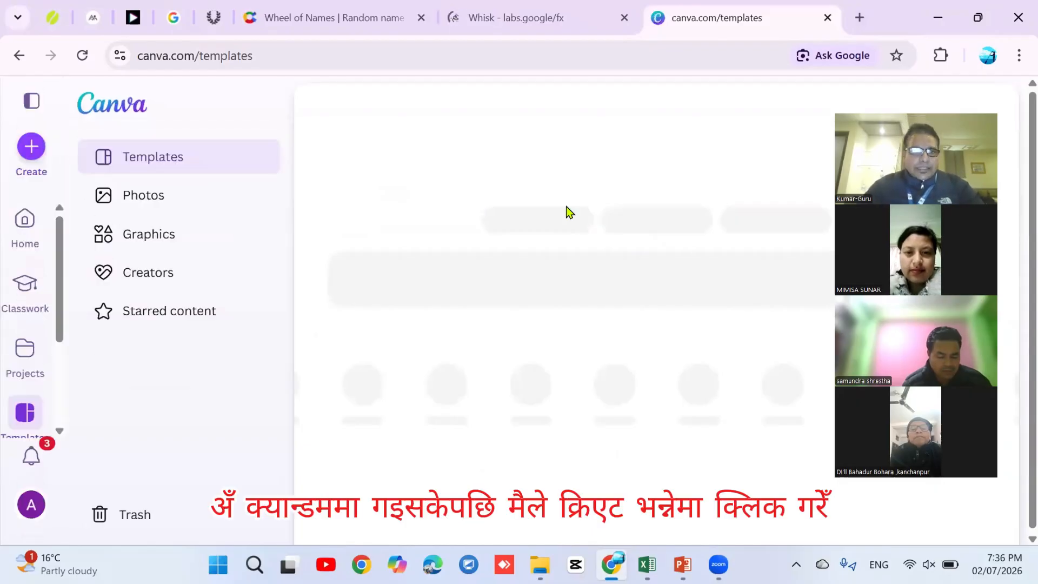
pyautogui.click(33, 150)
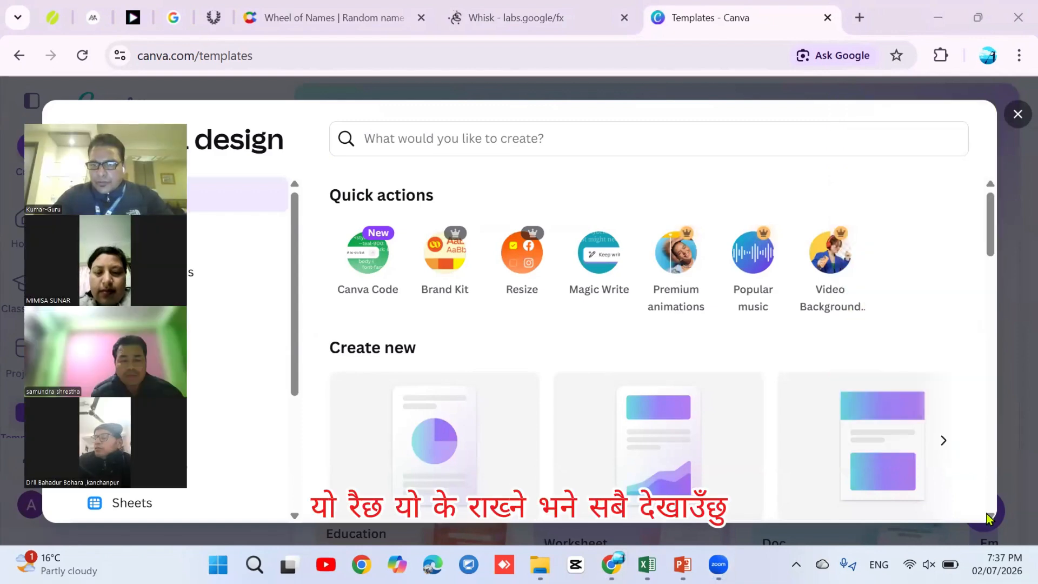
pyautogui.scroll(-4, 990, 513)
pyautogui.scroll(-3, 987, 516)
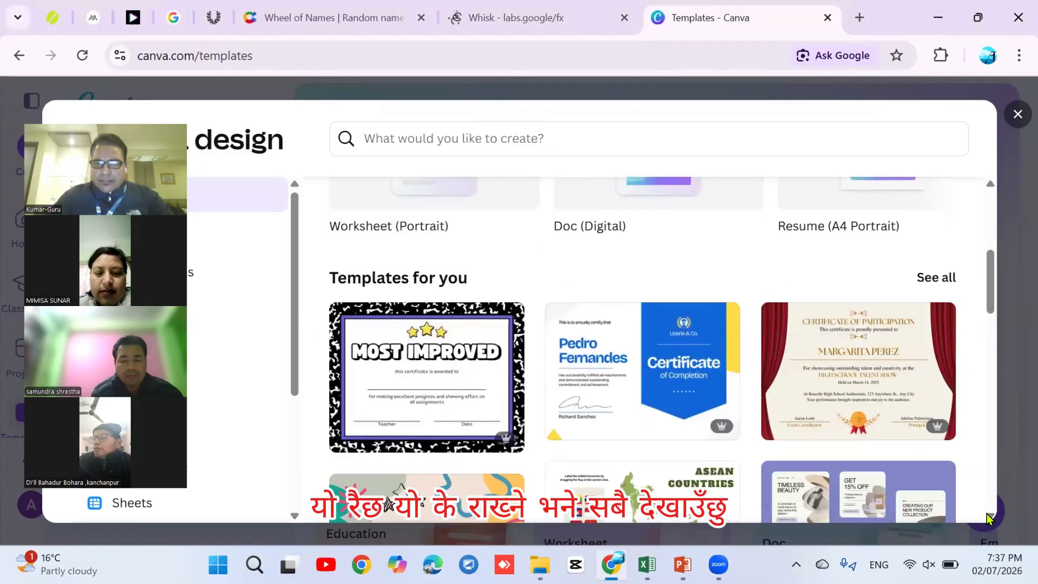
pyautogui.click(1017, 114)
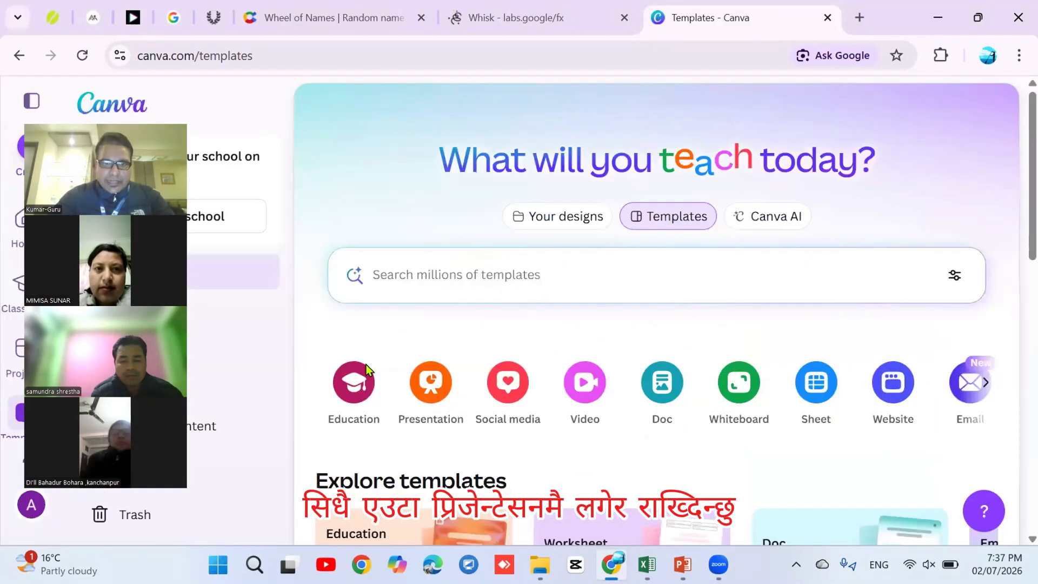
pyautogui.click(425, 382)
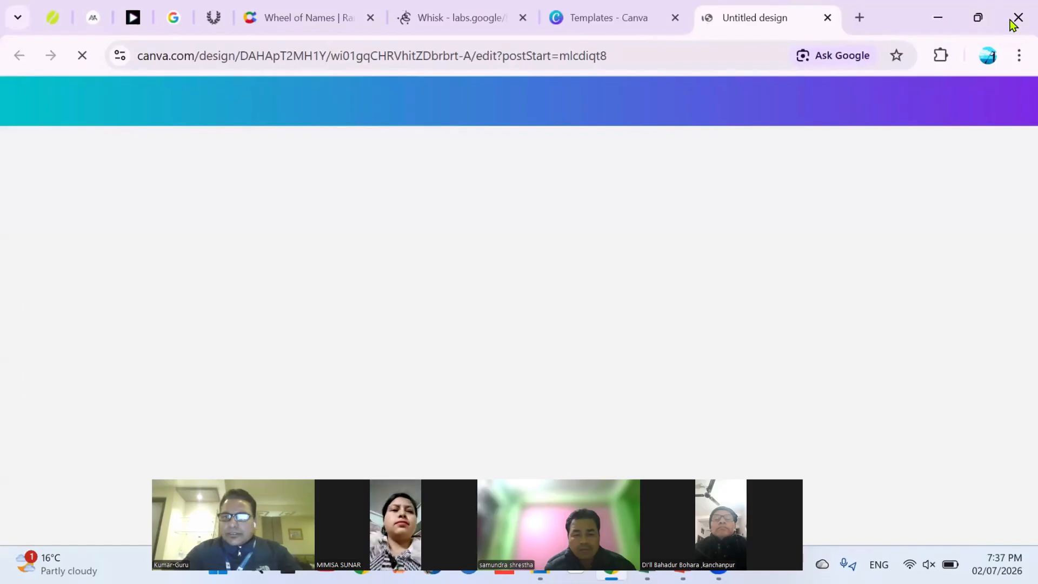
pyautogui.click(859, 18)
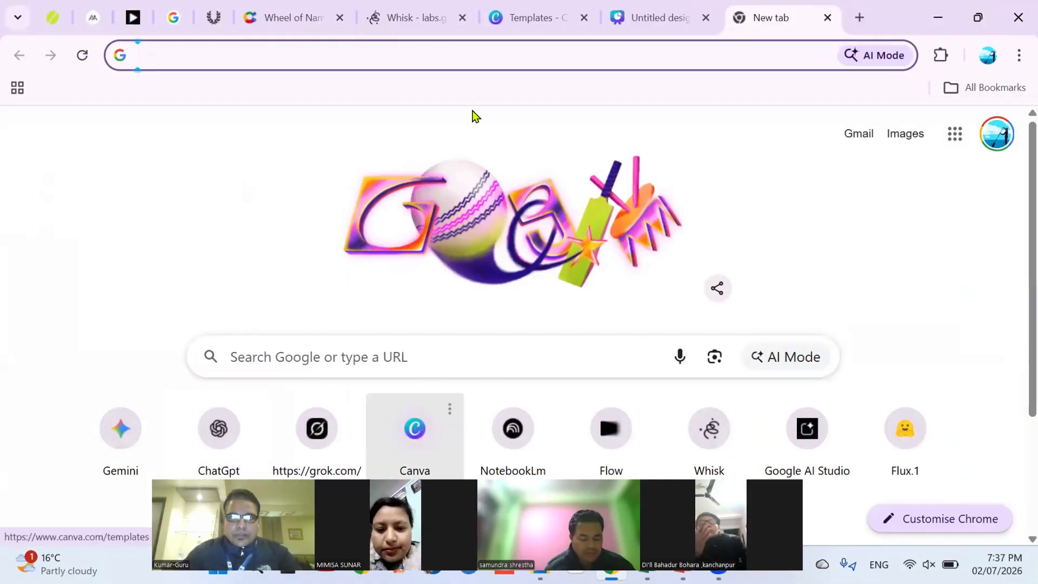
pyautogui.click(707, 20)
pyautogui.click(706, 19)
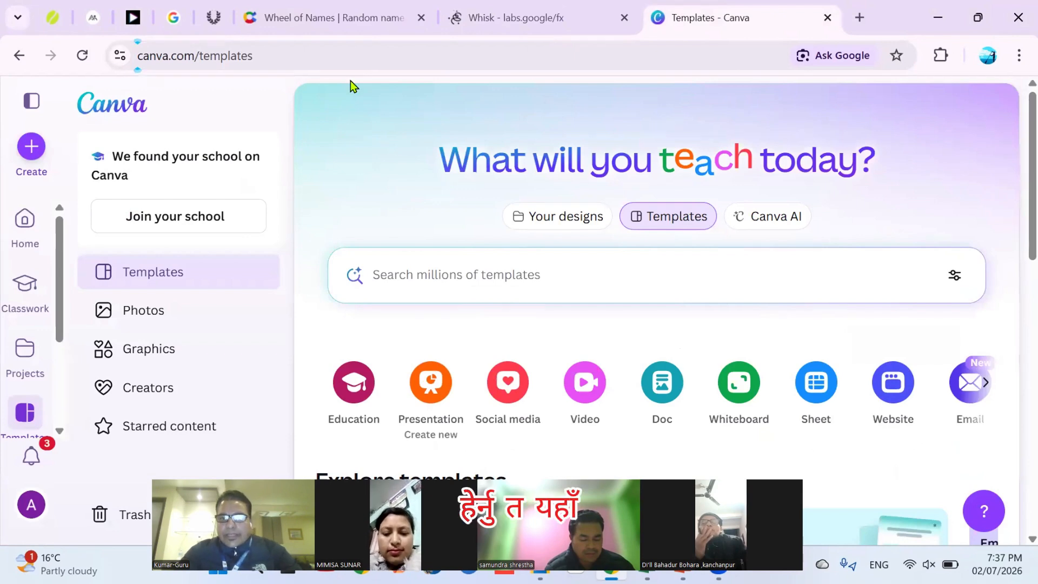
# Open Canva AI and paste the golden-yellow educational thumbnail prompt with Ctrl+V
pyautogui.click(775, 219)
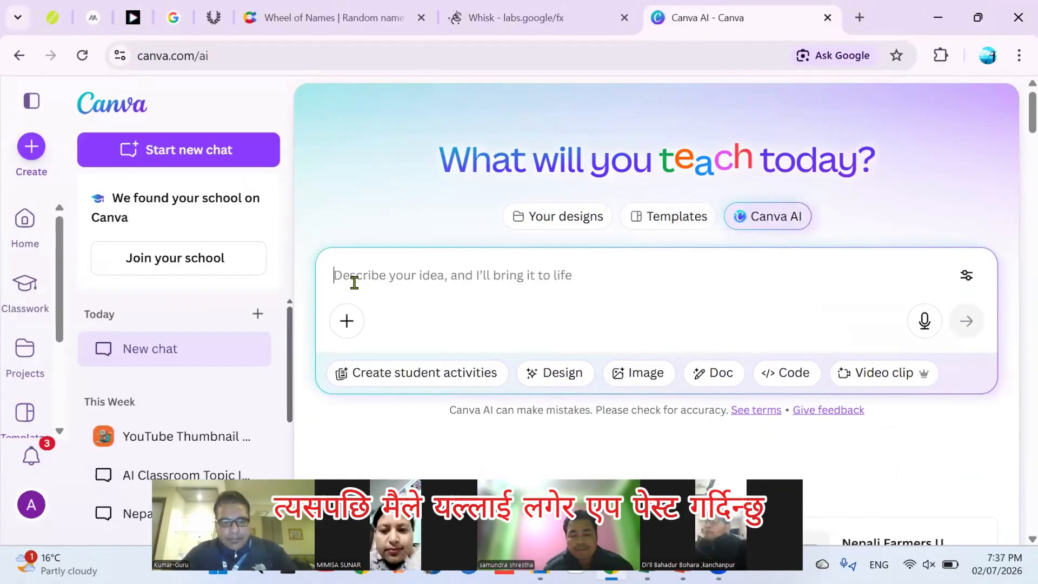
pyautogui.hotkey('ctrl', 'v')
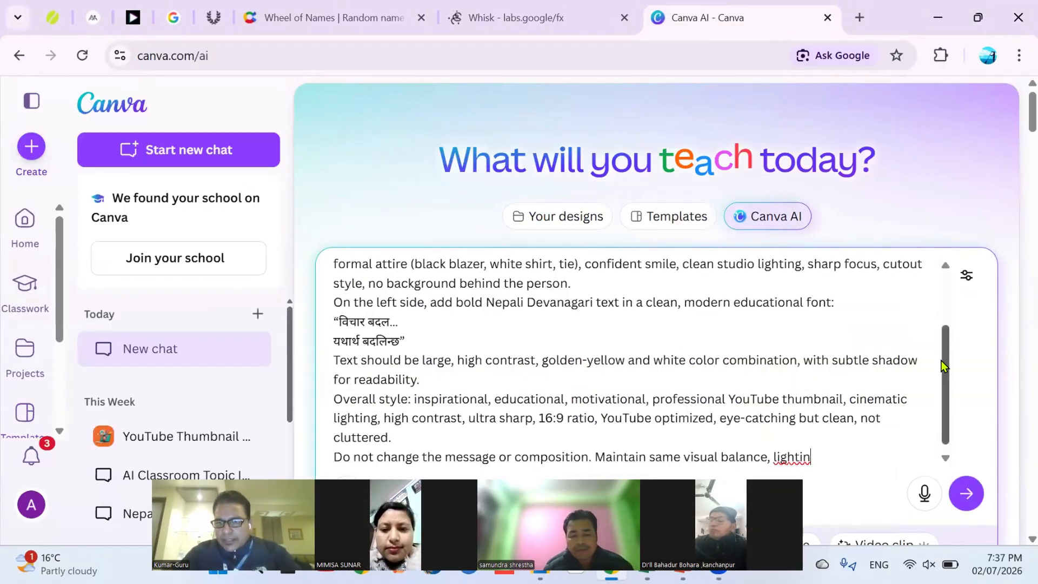
pyautogui.scroll(-1, 931, 446)
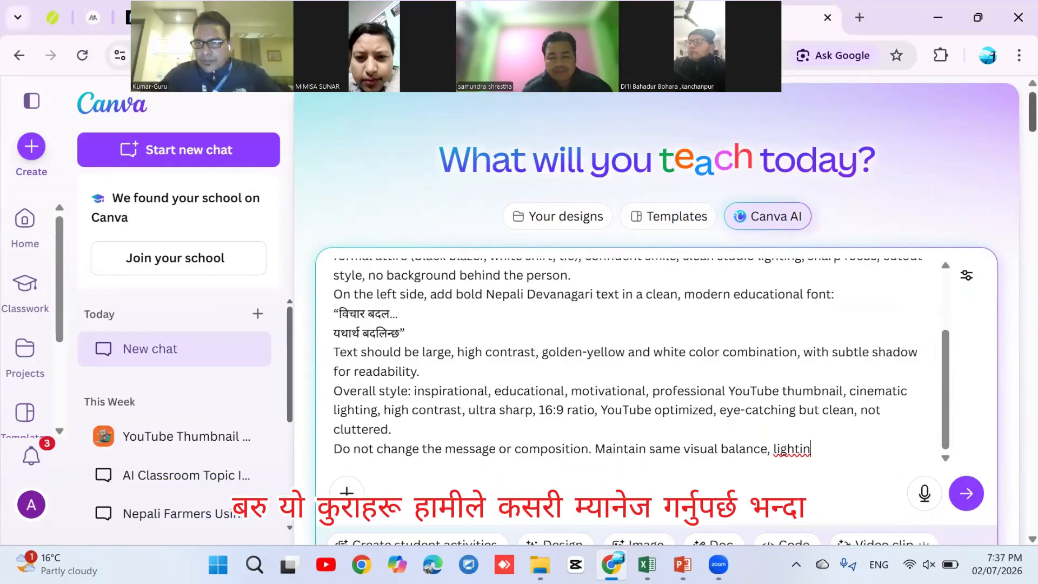
pyautogui.scroll(-5, 656, 313)
pyautogui.scroll(2, 657, 314)
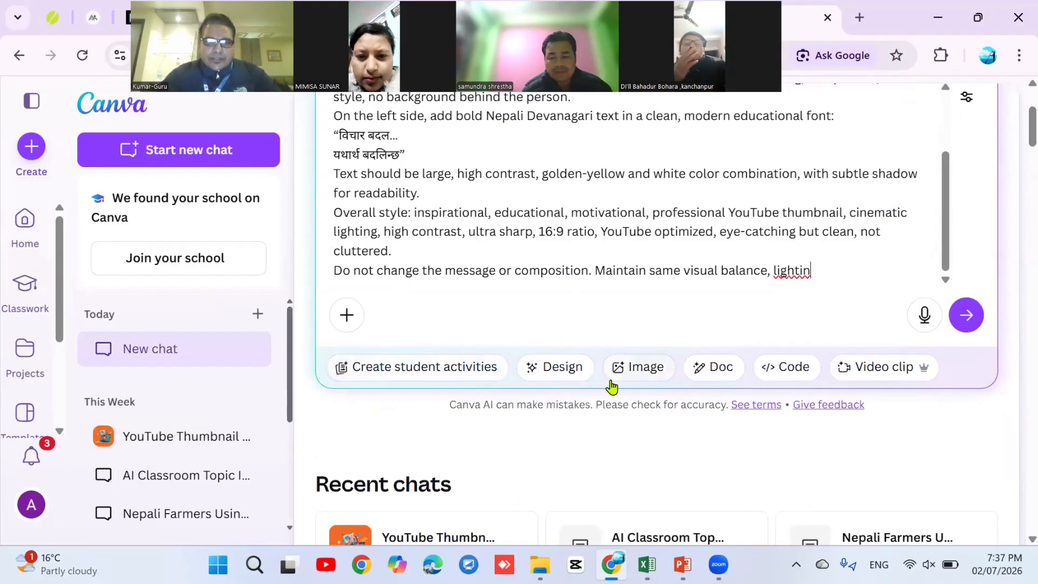
# Switch the request to Image, set a 16:9 aspect ratio, and submit the prompt
pyautogui.click(641, 373)
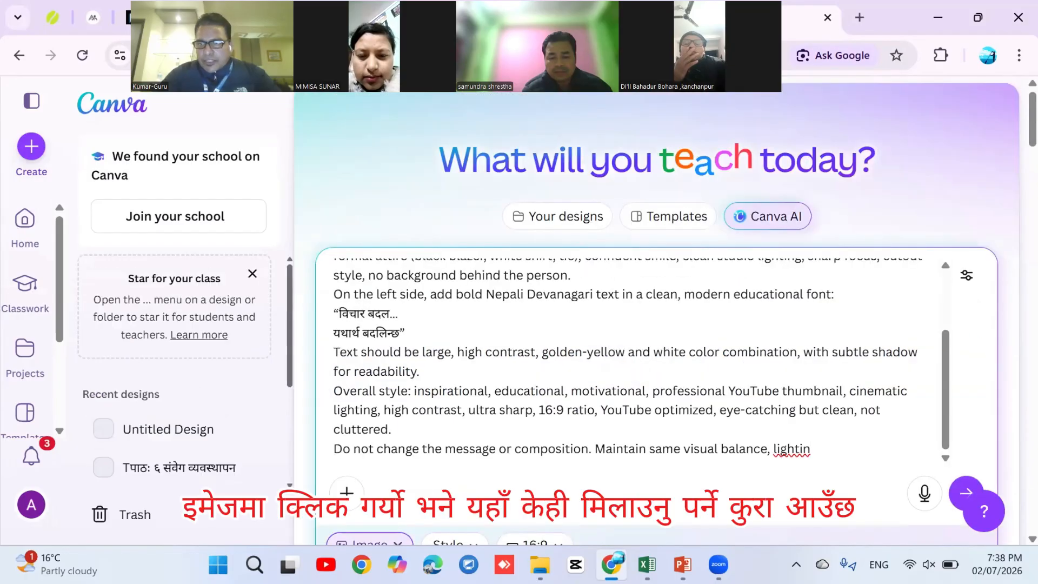
pyautogui.scroll(-4, 424, 347)
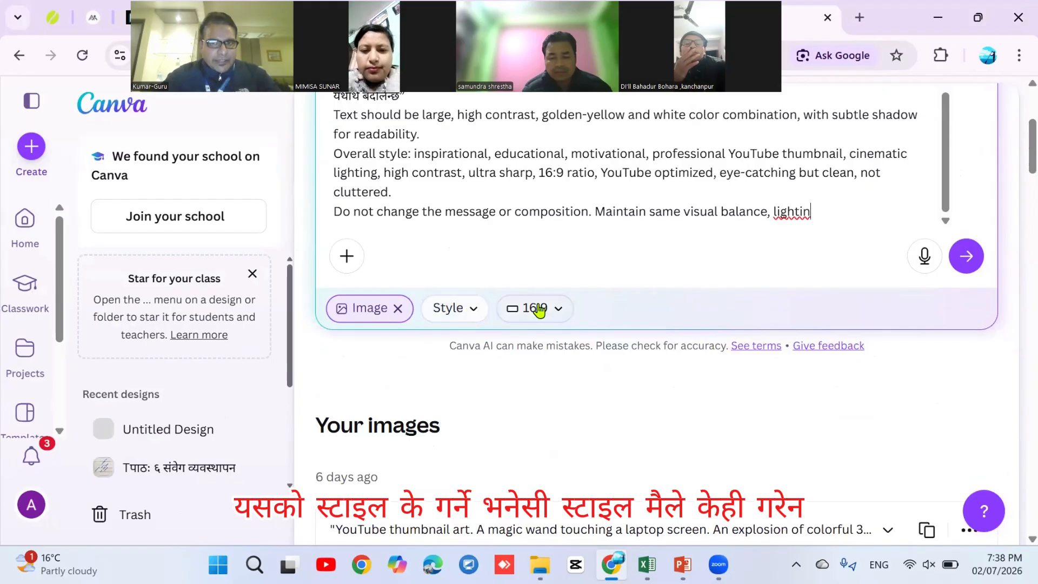
pyautogui.click(559, 312)
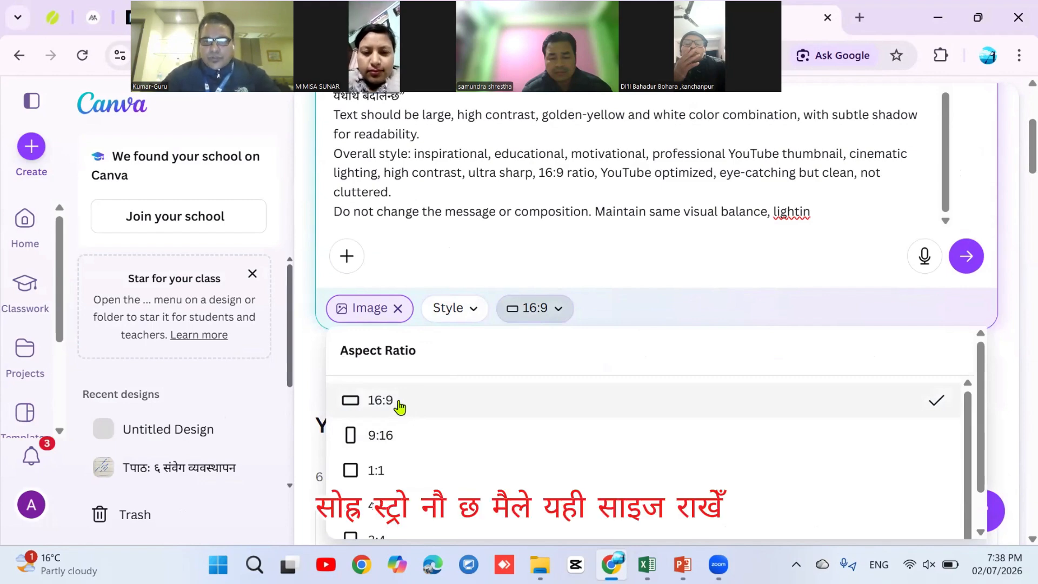
pyautogui.click(399, 403)
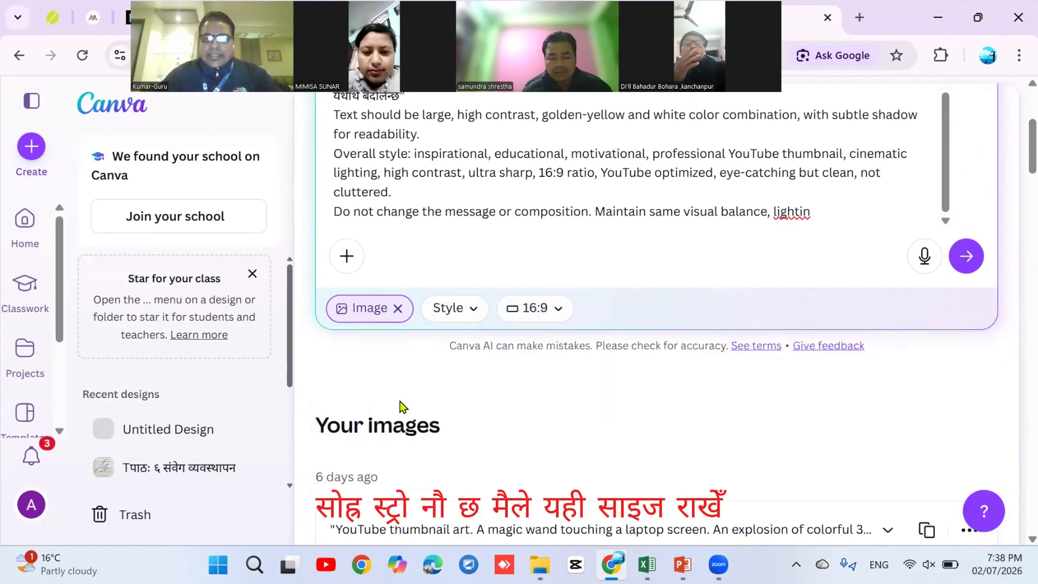
pyautogui.click(965, 255)
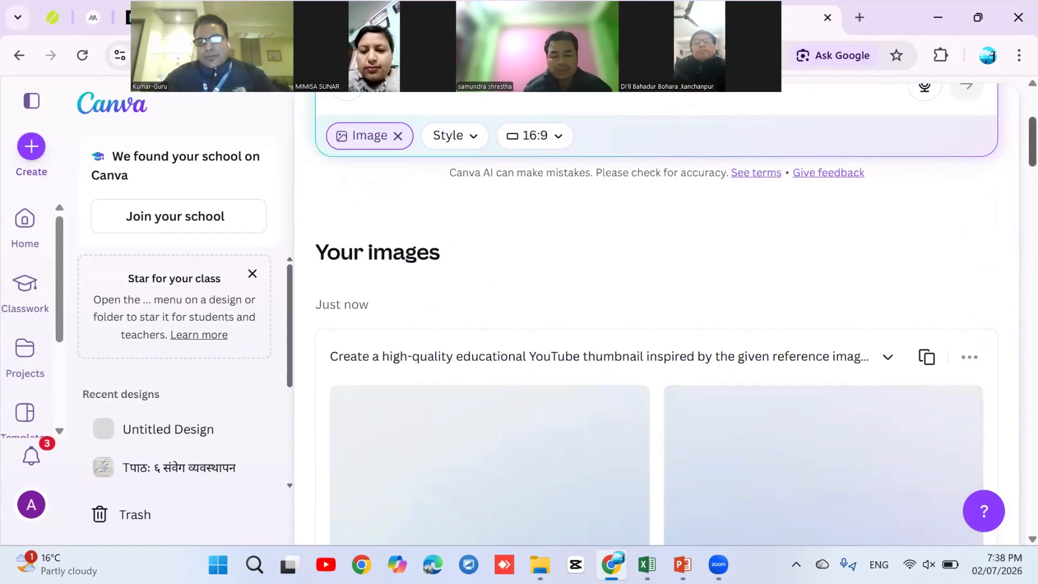
# Scroll through Canva AI's four golden-orange Nepali thumbnail variants until all have loaded
pyautogui.scroll(-5, 656, 324)
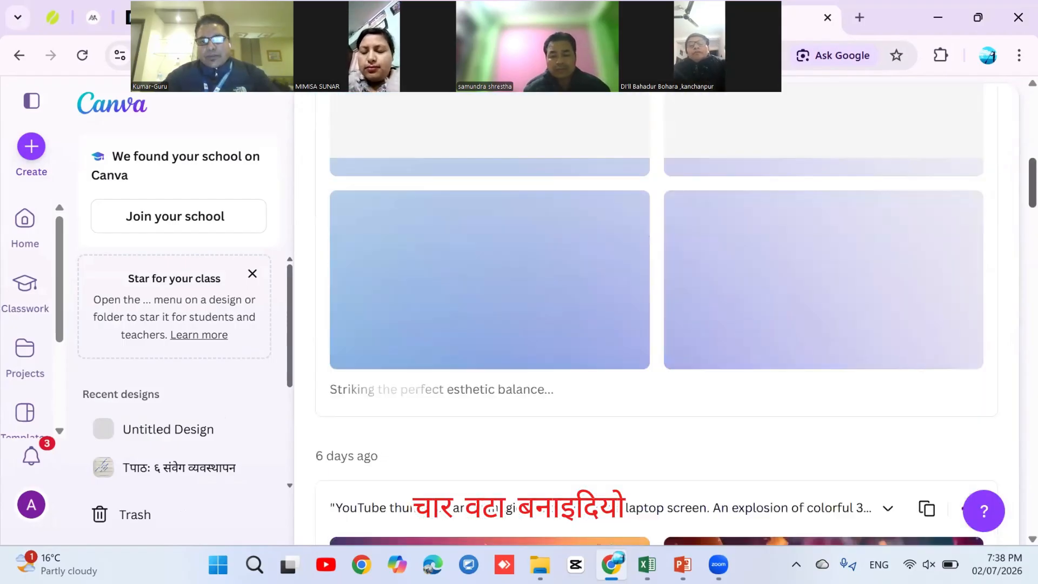
pyautogui.scroll(-4, 656, 324)
pyautogui.scroll(5, 656, 324)
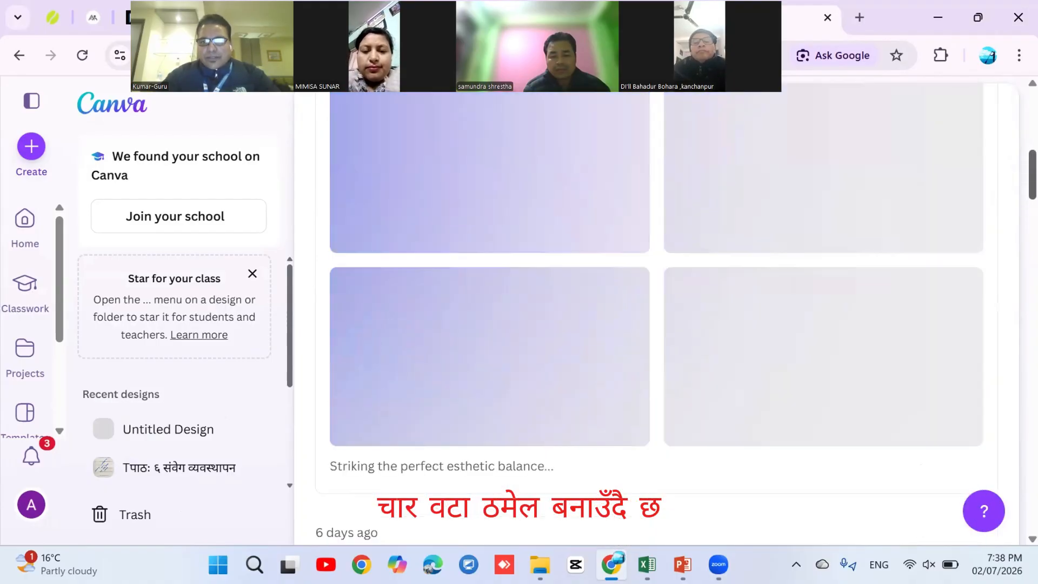
pyautogui.scroll(3, 656, 325)
pyautogui.scroll(-1, 656, 324)
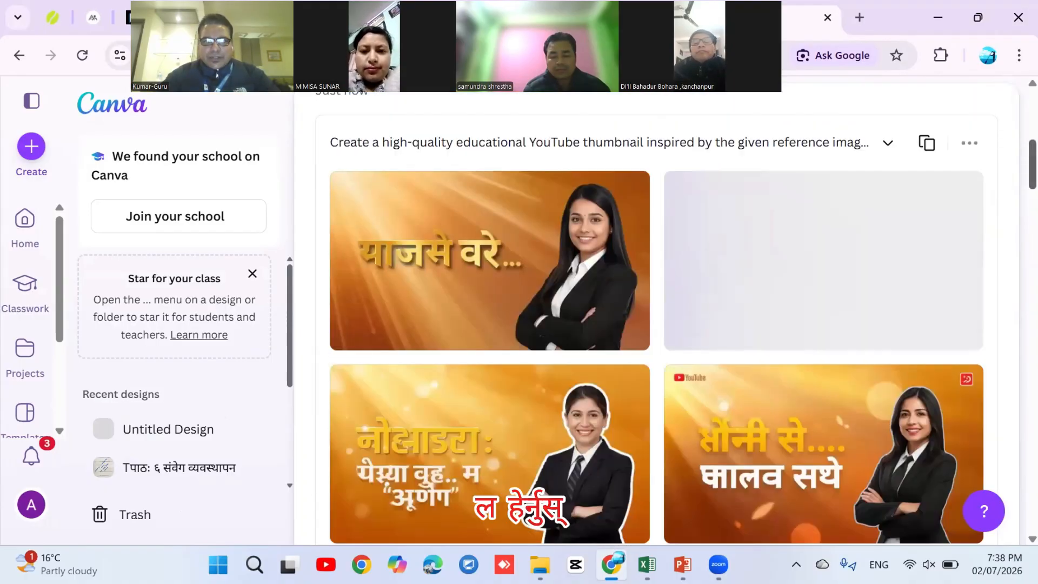
pyautogui.scroll(-2, 656, 325)
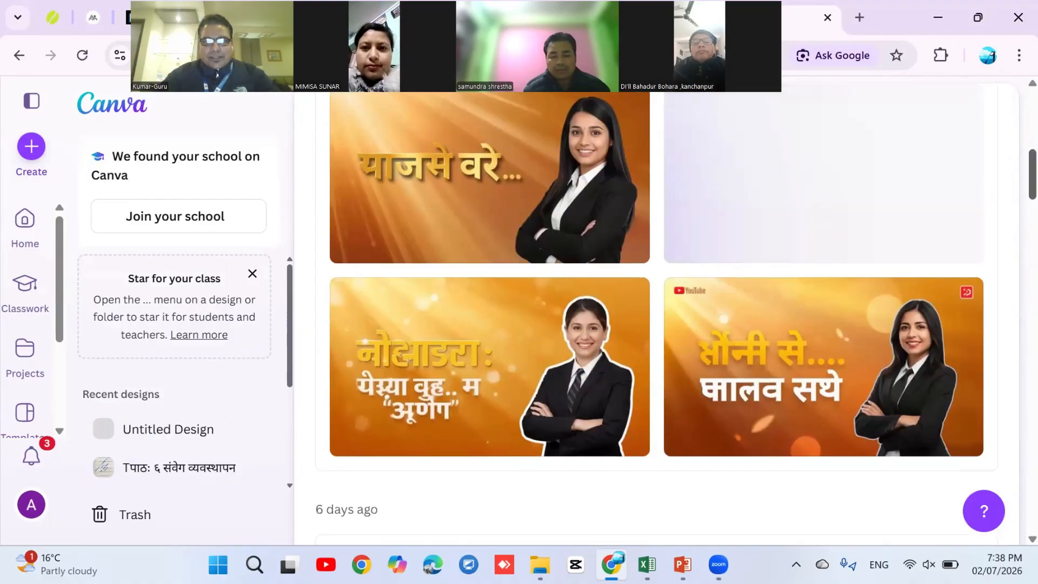
pyautogui.scroll(3, 656, 324)
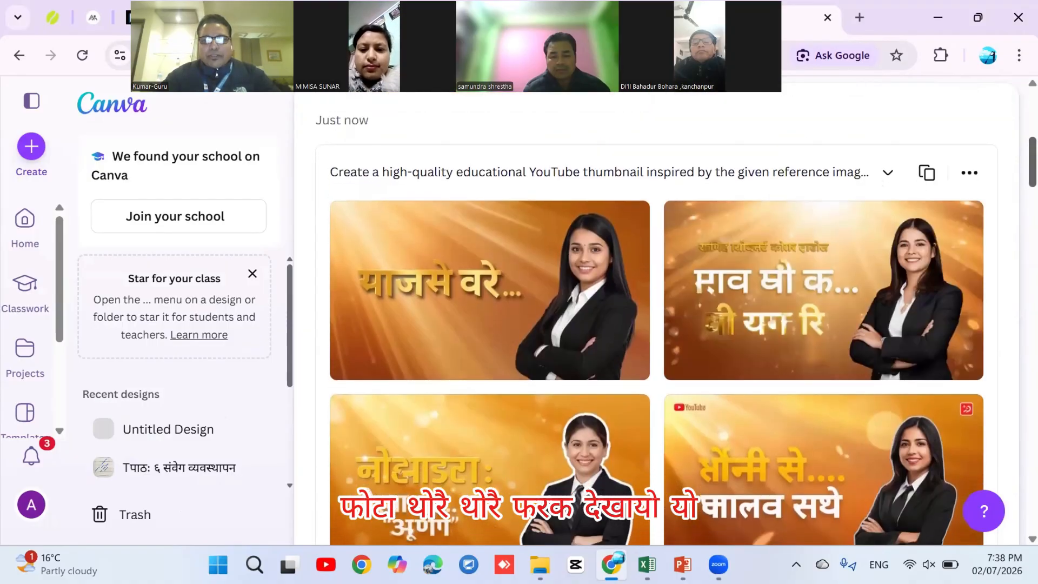
pyautogui.scroll(-1, 656, 325)
pyautogui.scroll(-1, 656, 324)
pyautogui.scroll(1, 656, 324)
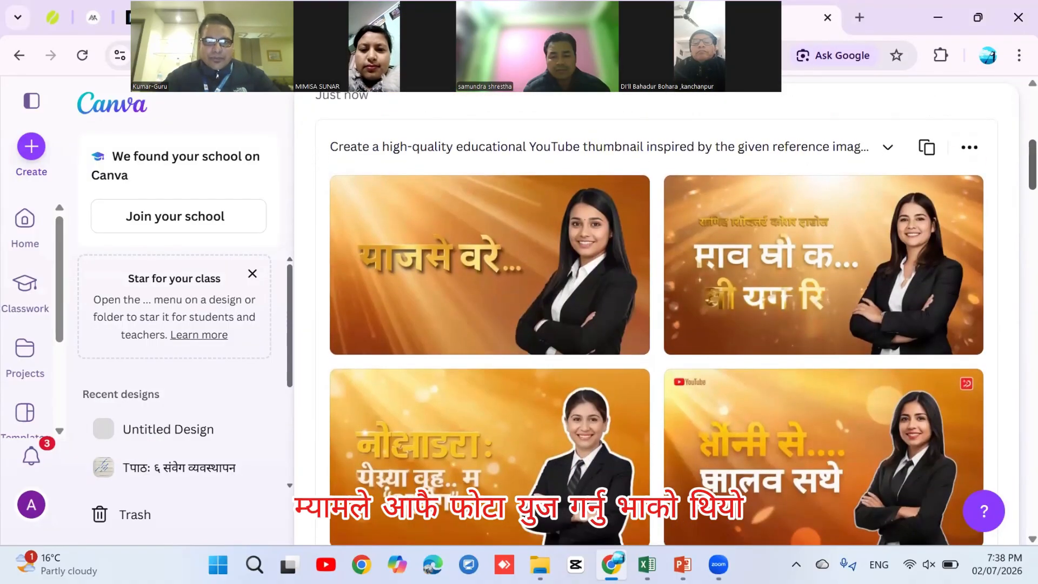
pyautogui.scroll(1, 656, 324)
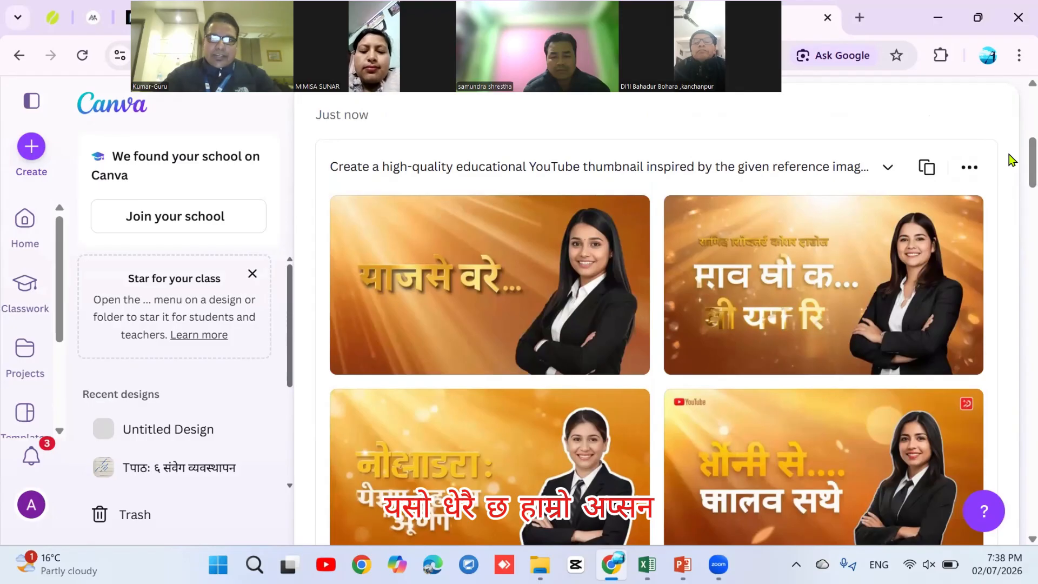
pyautogui.moveTo(540, 48); pyautogui.dragTo(515, 302)
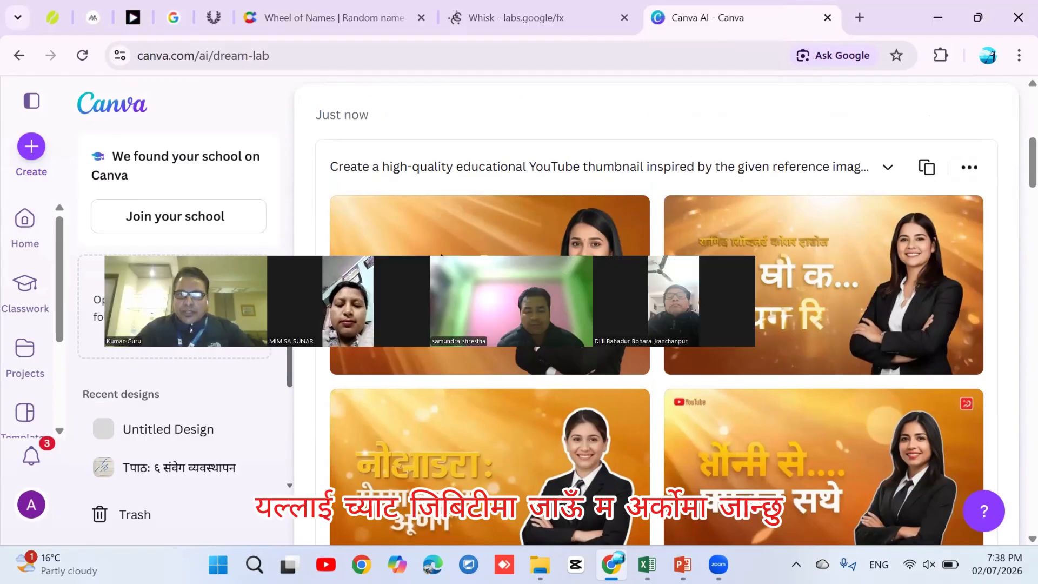
# Switch to the Whisk tab and open its image generation tool
pyautogui.click(511, 16)
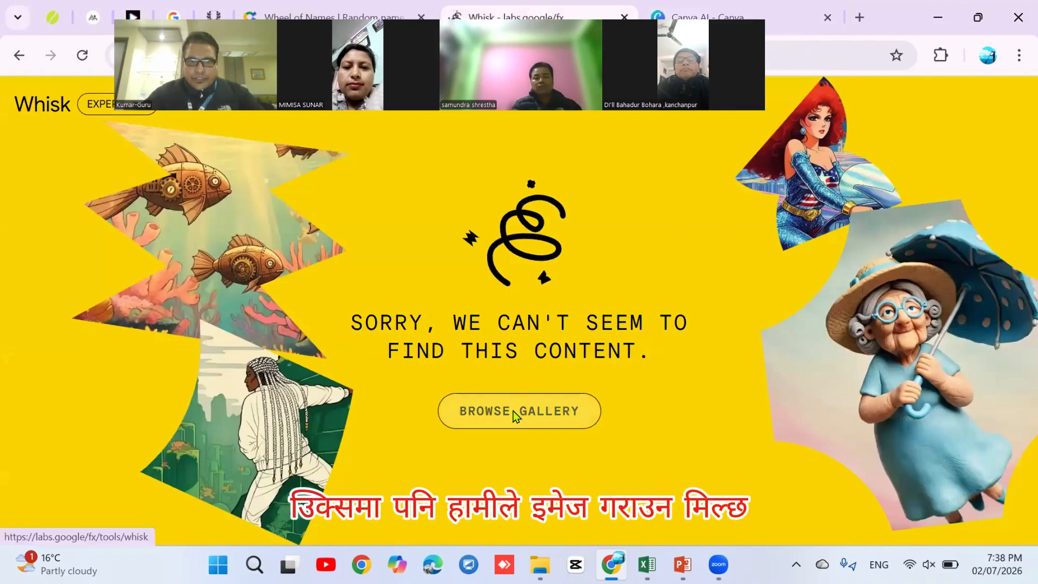
pyautogui.click(514, 411)
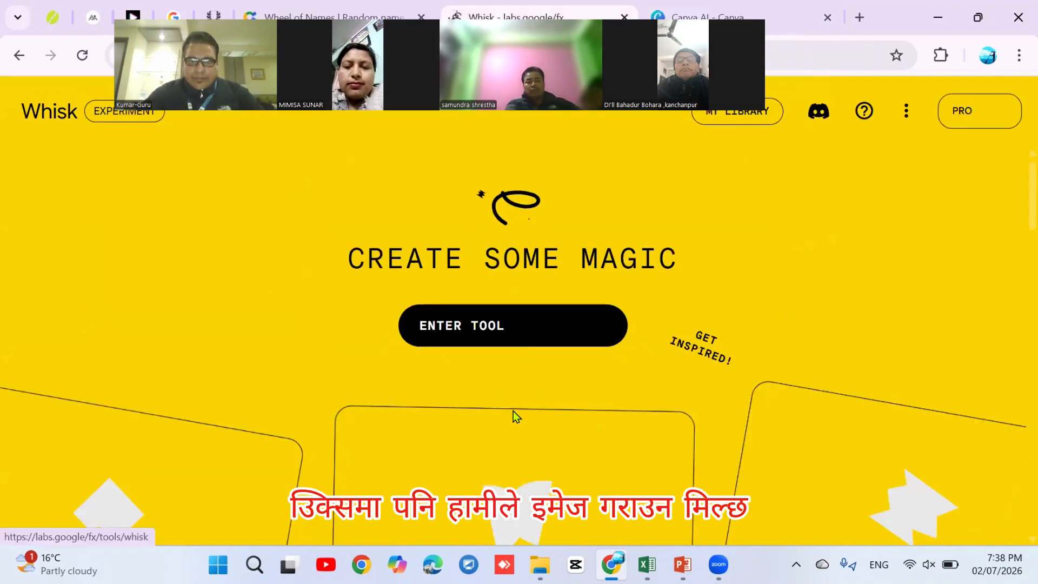
pyautogui.click(480, 328)
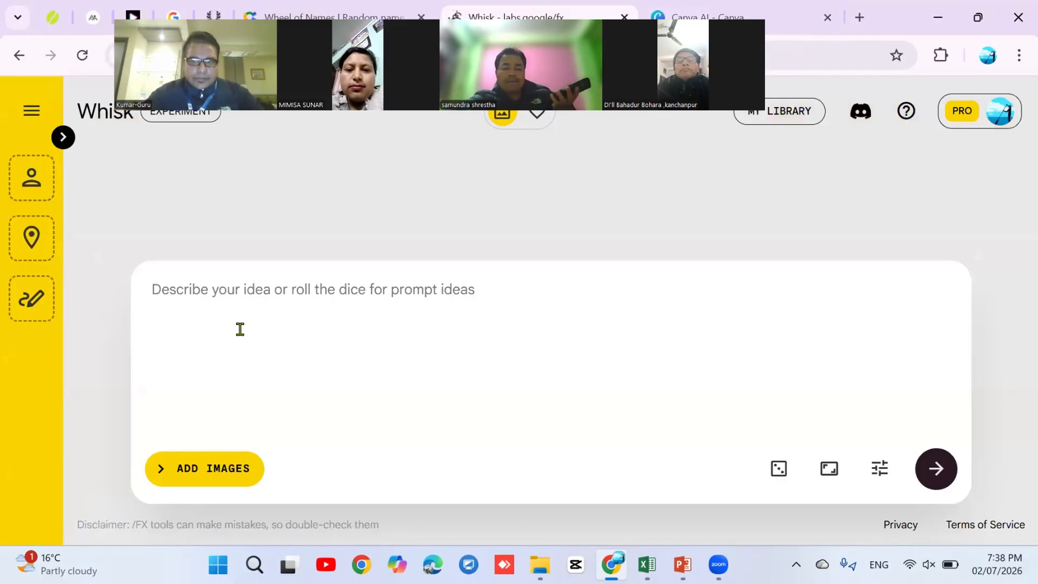
# Lock seed 228590, paste the thumbnail prompt and generate, triggering a prominent-people policy warning
pyautogui.click(880, 469)
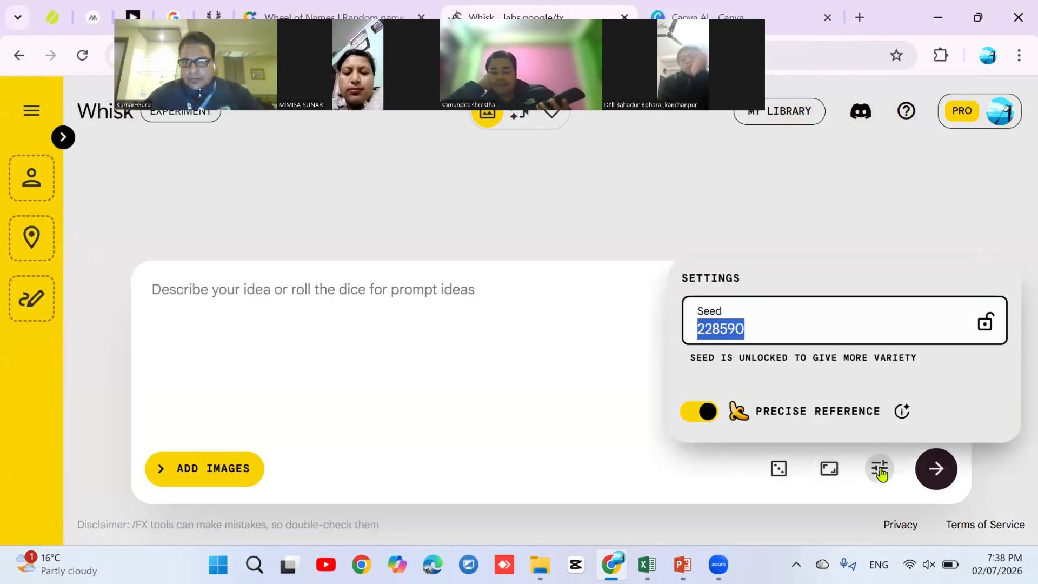
pyautogui.click(984, 324)
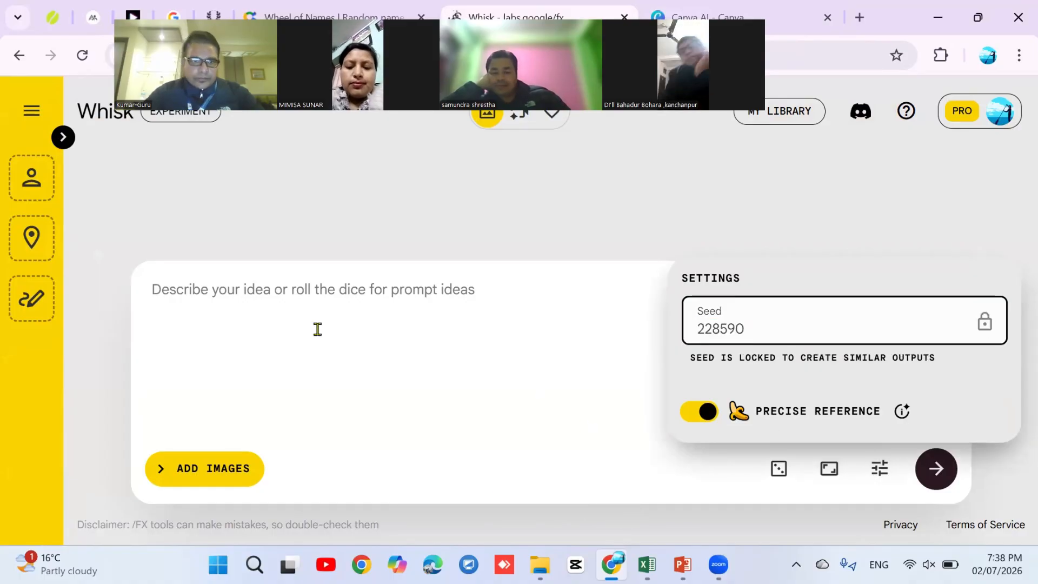
pyautogui.click(279, 305)
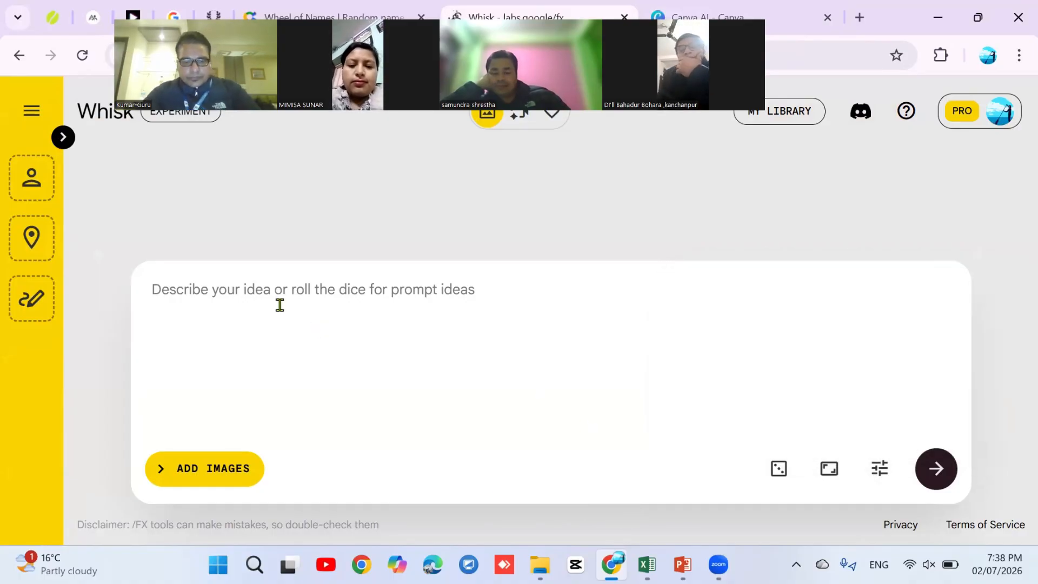
pyautogui.hotkey('ctrl', 'v')
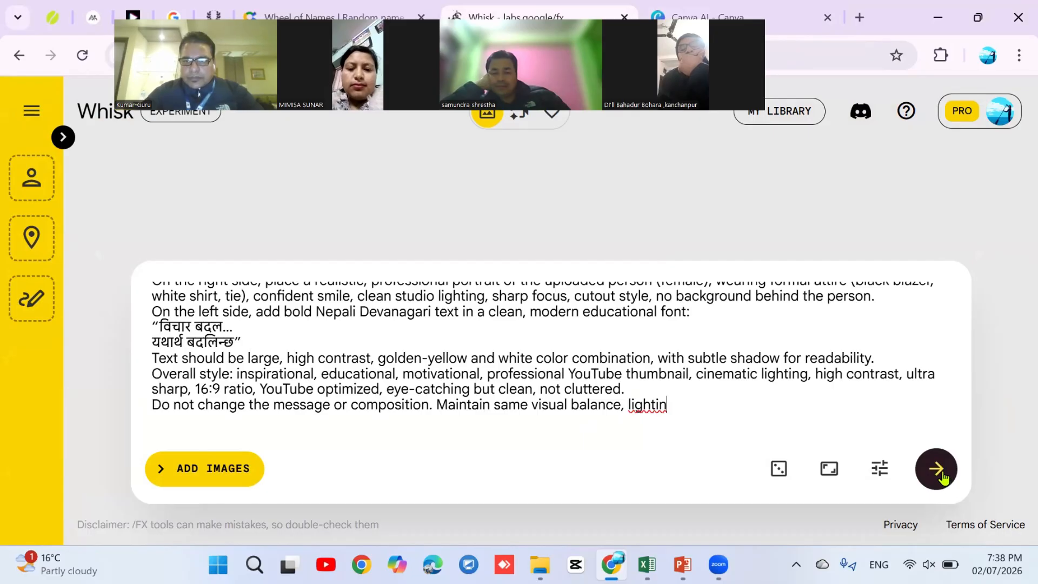
pyautogui.click(942, 474)
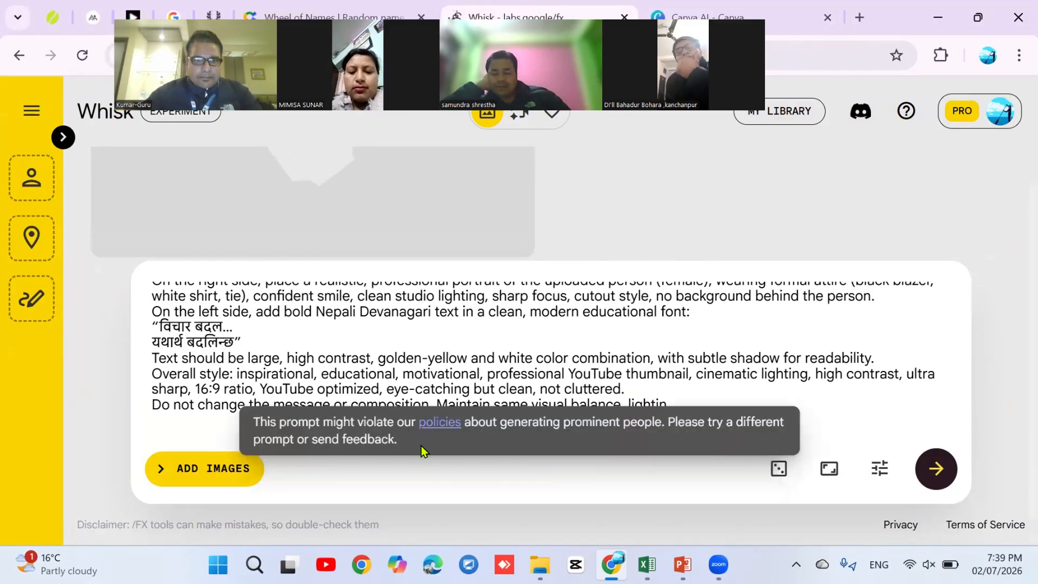
# Read the generative AI use policy, then open ChatGPT in a new tab
pyautogui.click(440, 422)
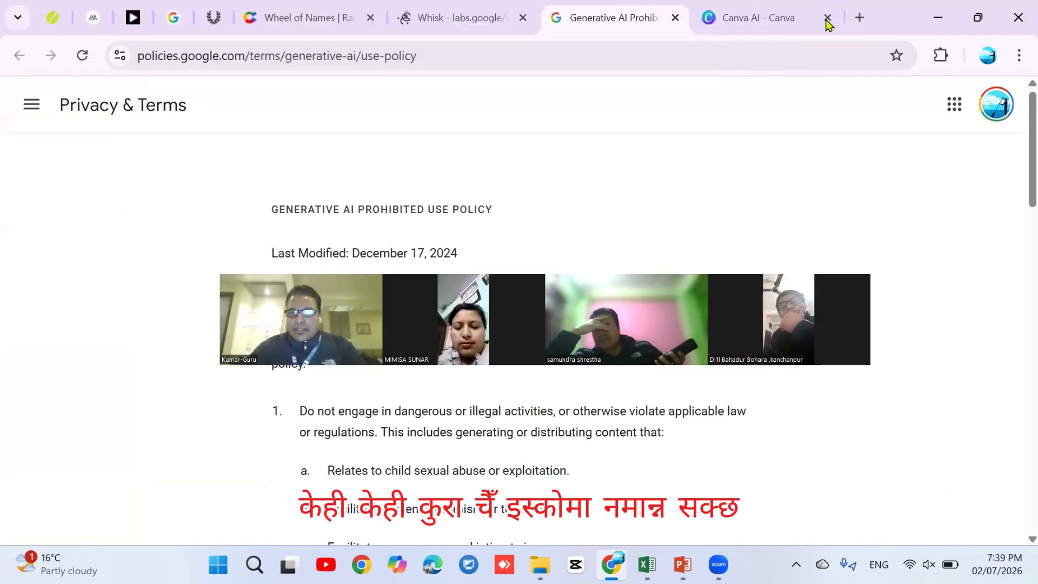
pyautogui.click(856, 18)
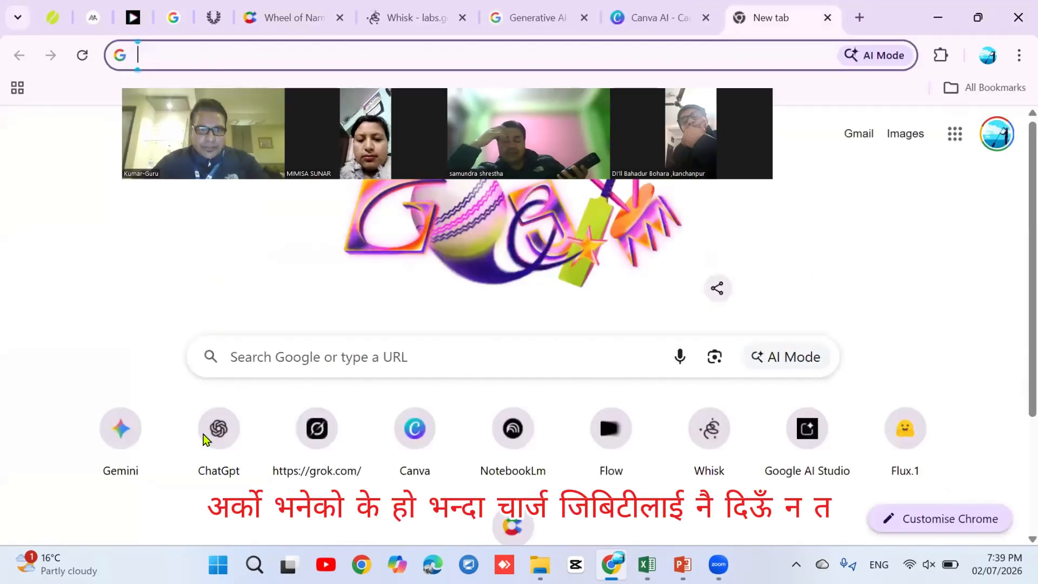
pyautogui.click(218, 431)
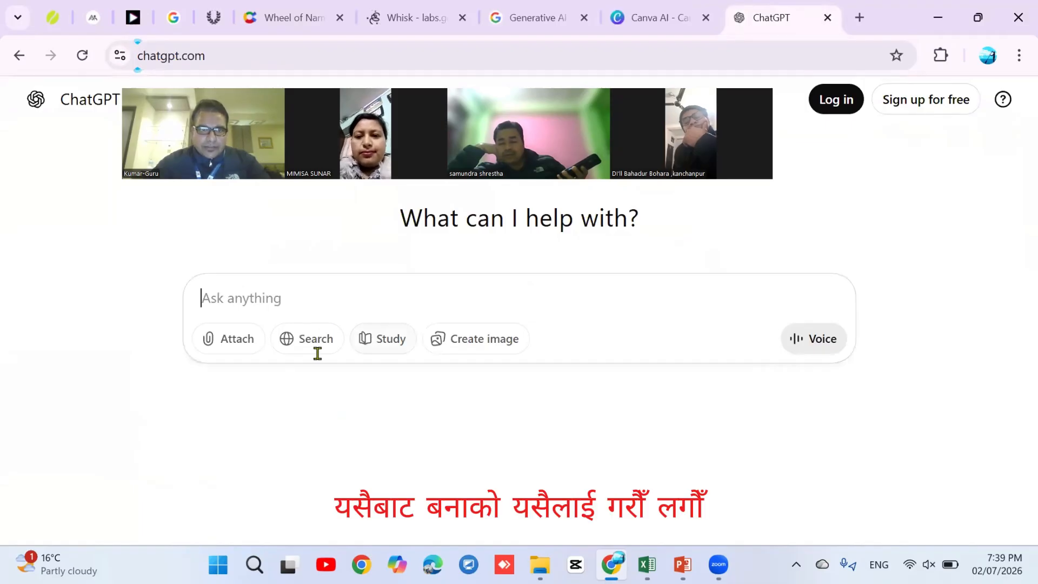
pyautogui.click(221, 298)
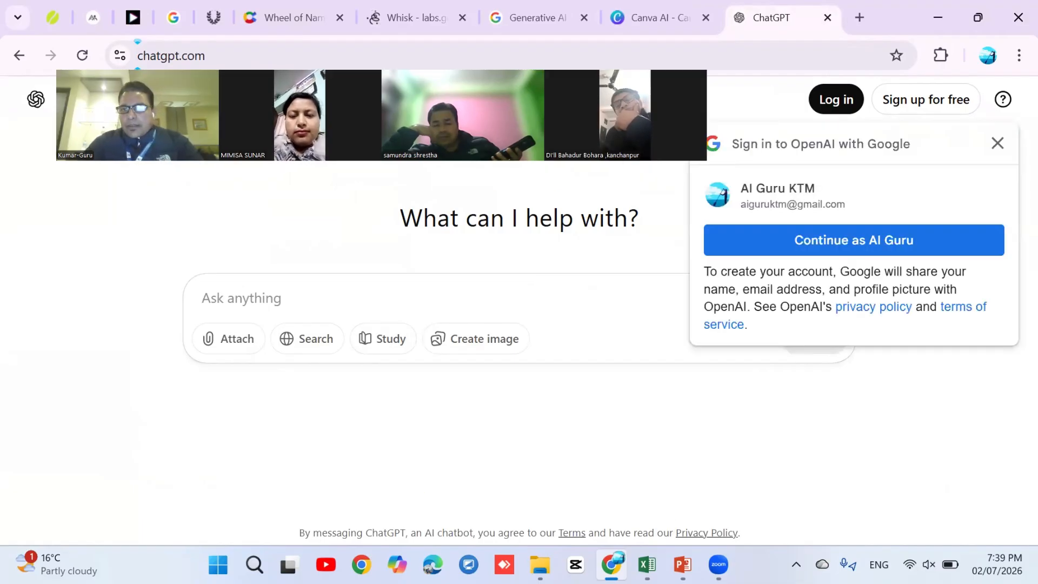
# Switch to another Chrome profile that is already signed in to ChatGPT
pyautogui.click(988, 55)
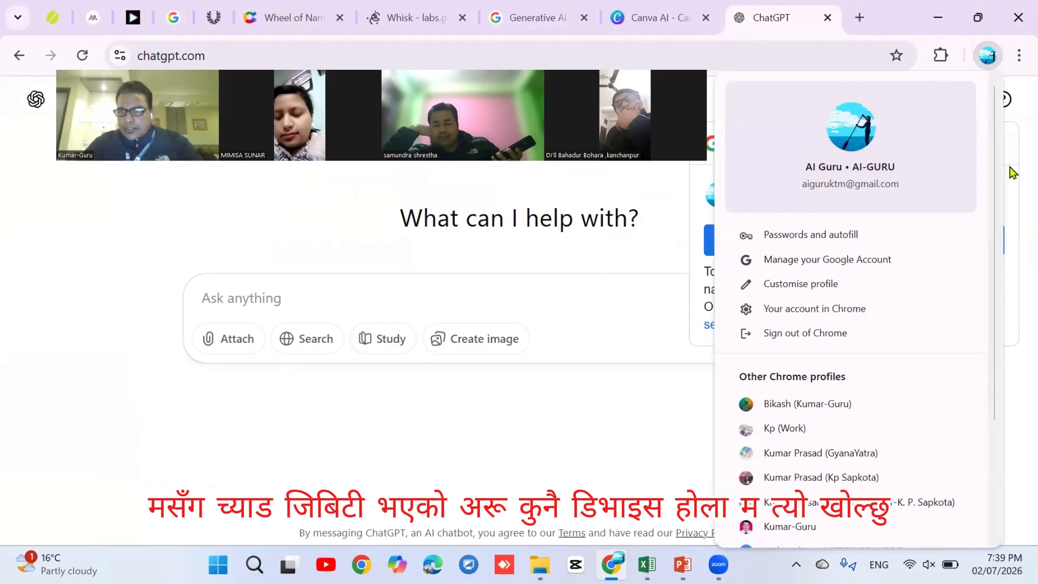
pyautogui.scroll(-3, 1002, 400)
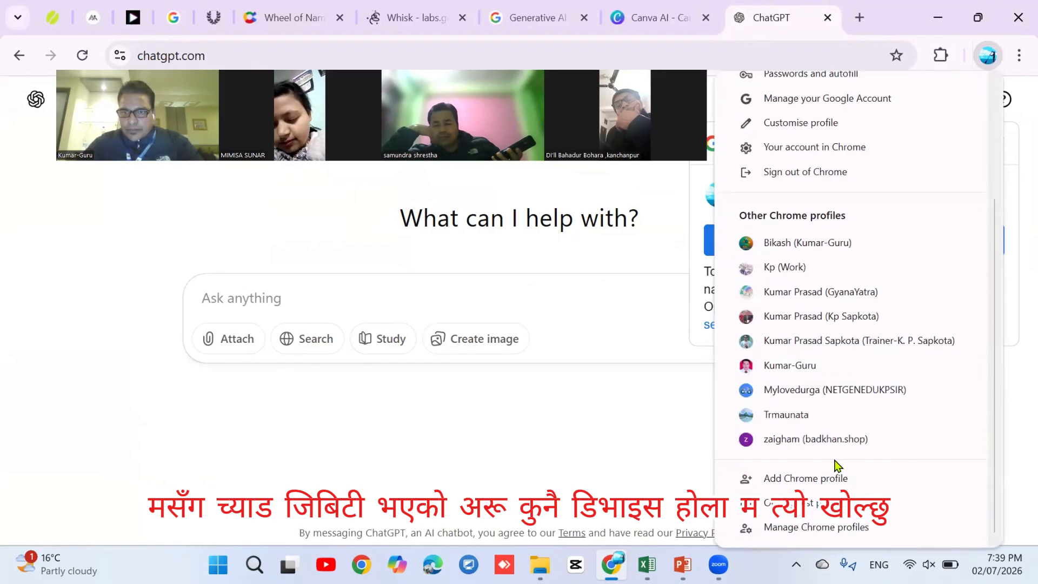
pyautogui.click(796, 439)
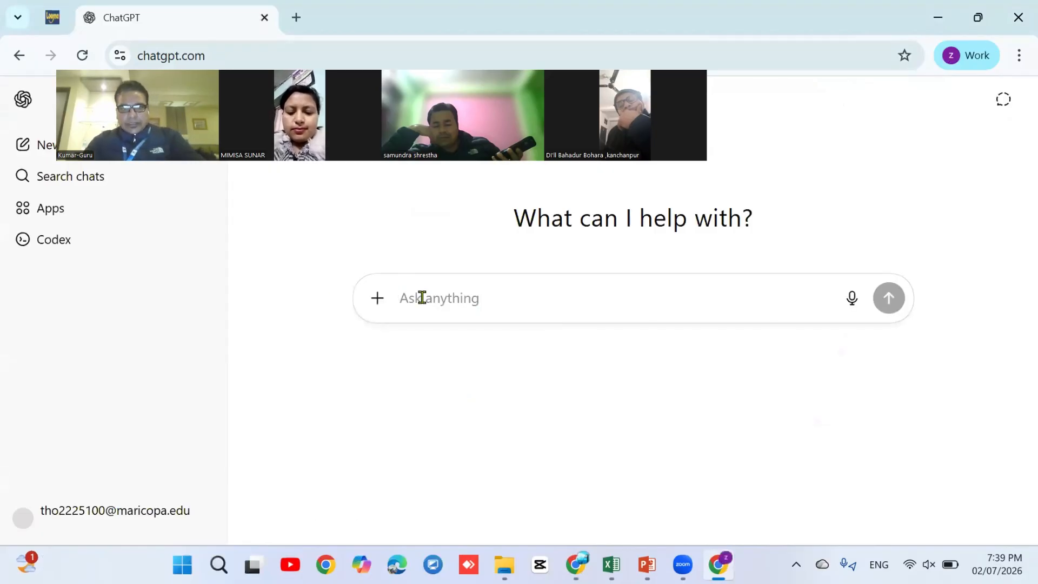
# Paste the cinematic 16:9 thumbnail prompt into ChatGPT with Create image mode selected
pyautogui.hotkey('ctrl', 'v')
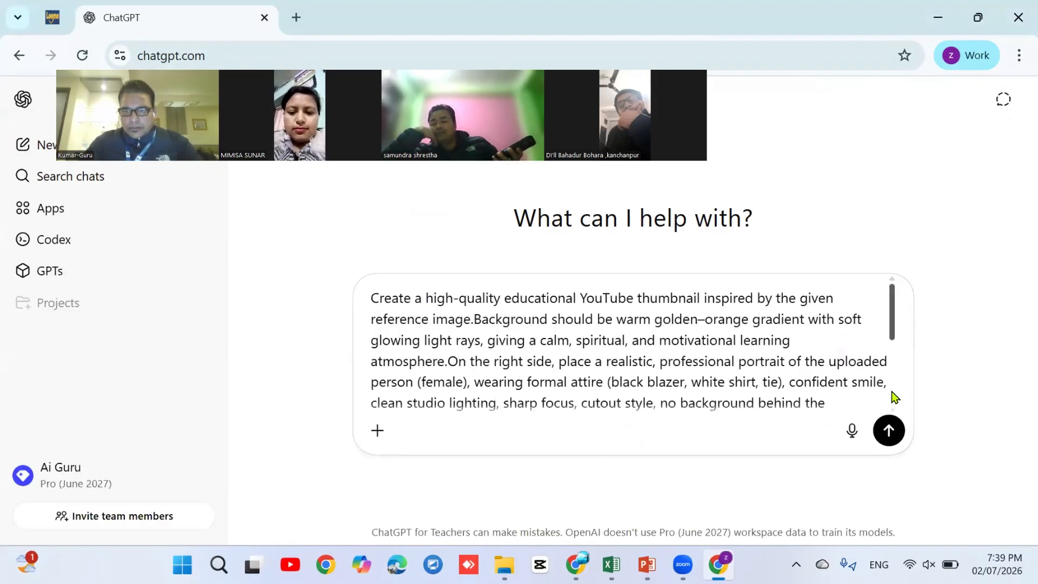
pyautogui.scroll(-5, 896, 289)
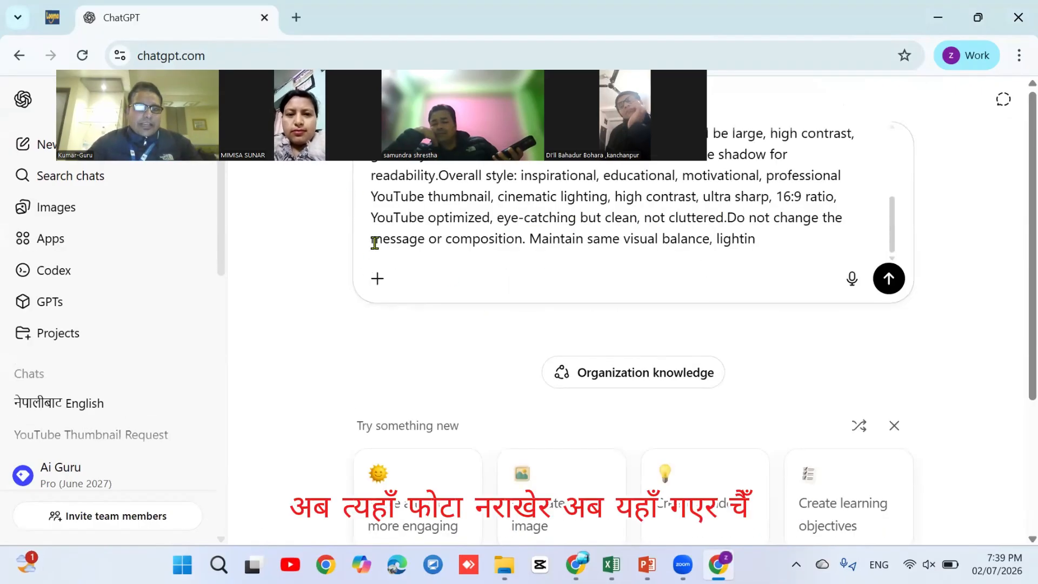
pyautogui.click(377, 281)
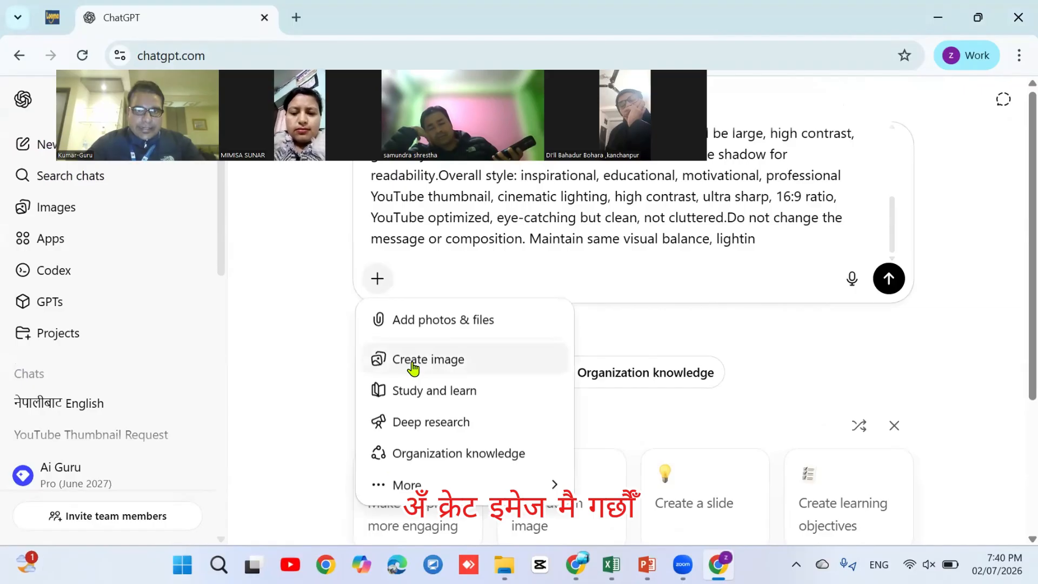
pyautogui.click(413, 365)
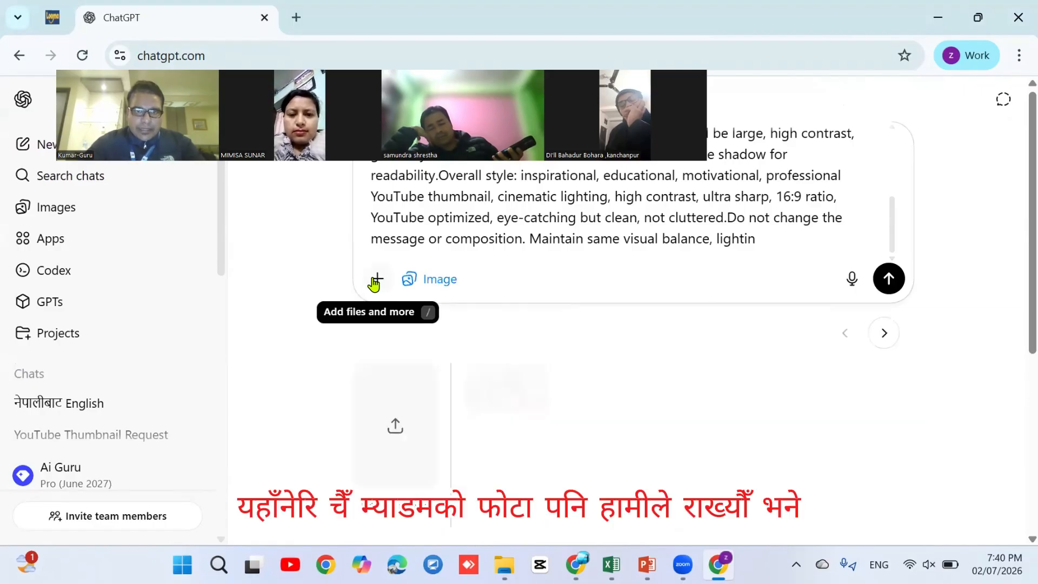
pyautogui.click(375, 281)
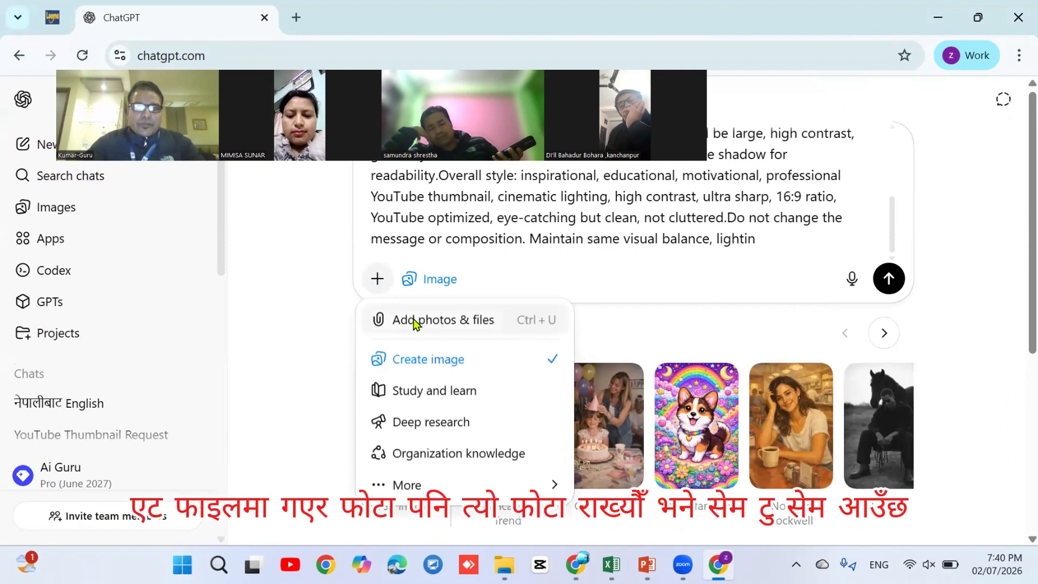
pyautogui.click(414, 321)
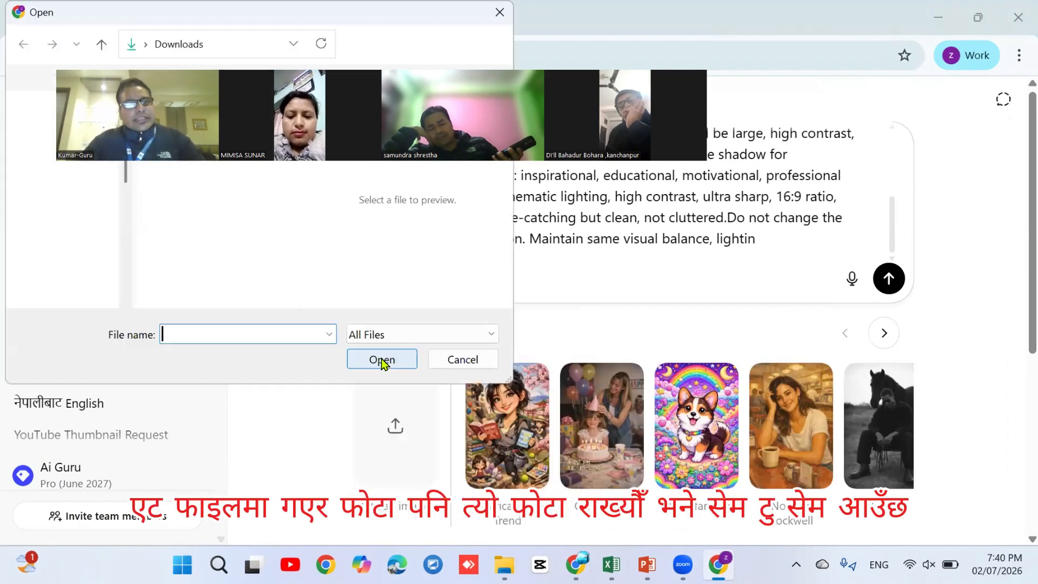
pyautogui.click(442, 359)
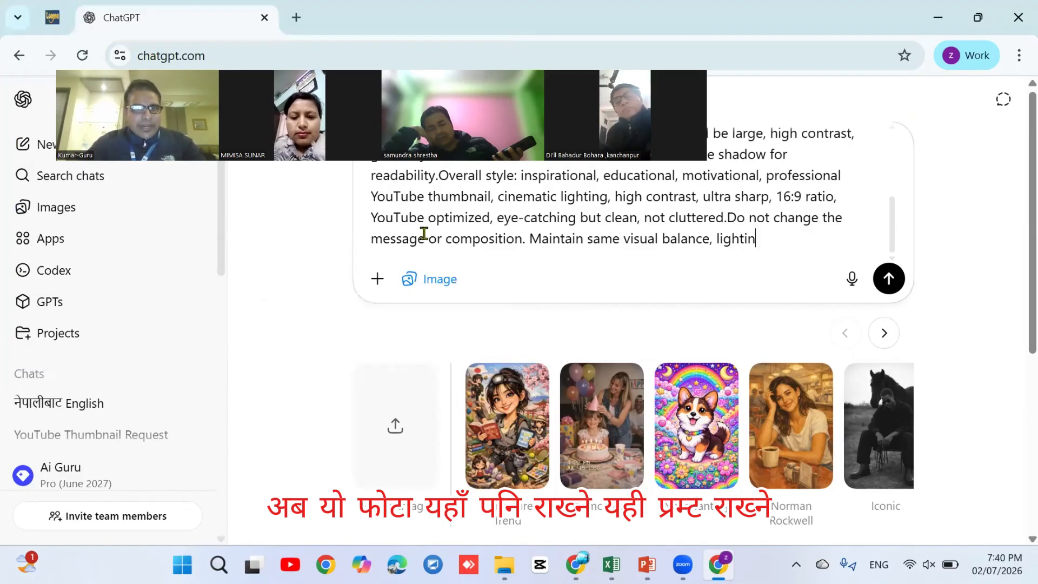
pyautogui.click(375, 286)
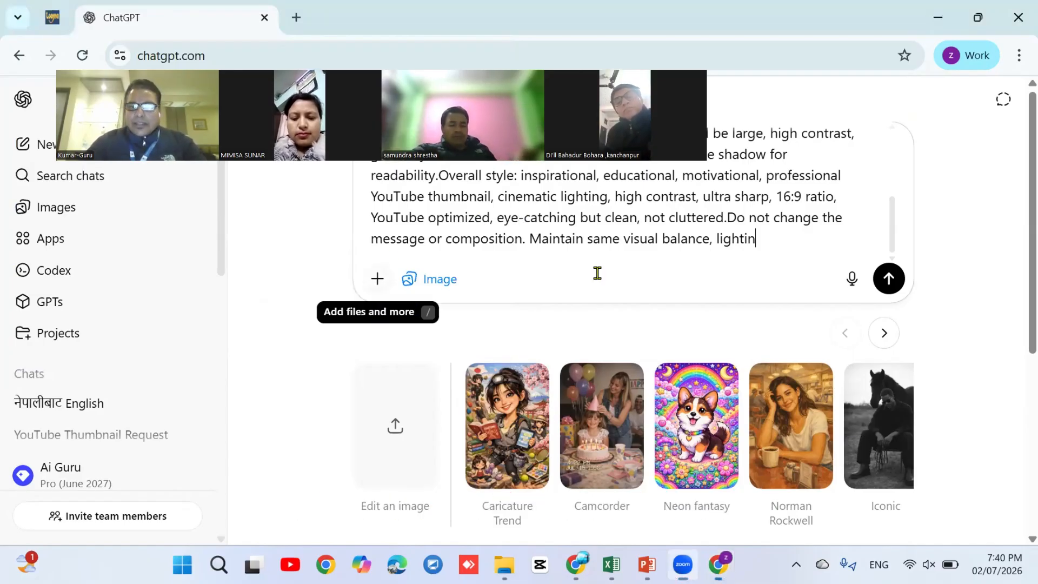
pyautogui.click(888, 279)
# Send the prompt and watch the 'Creating image' placeholder until a blurred thumbnail preview appears
pyautogui.click(889, 280)
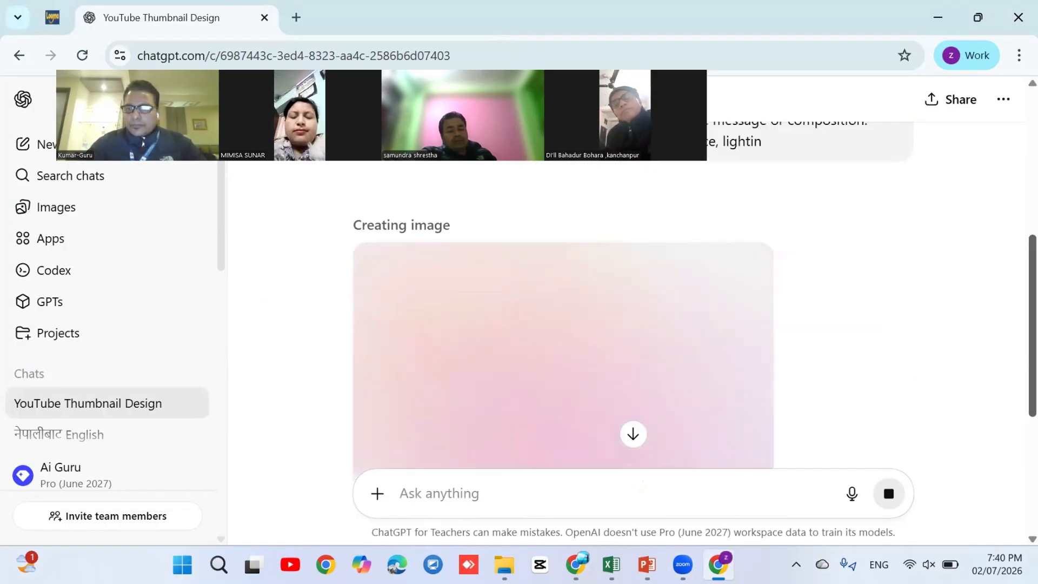
pyautogui.scroll(-3, 632, 313)
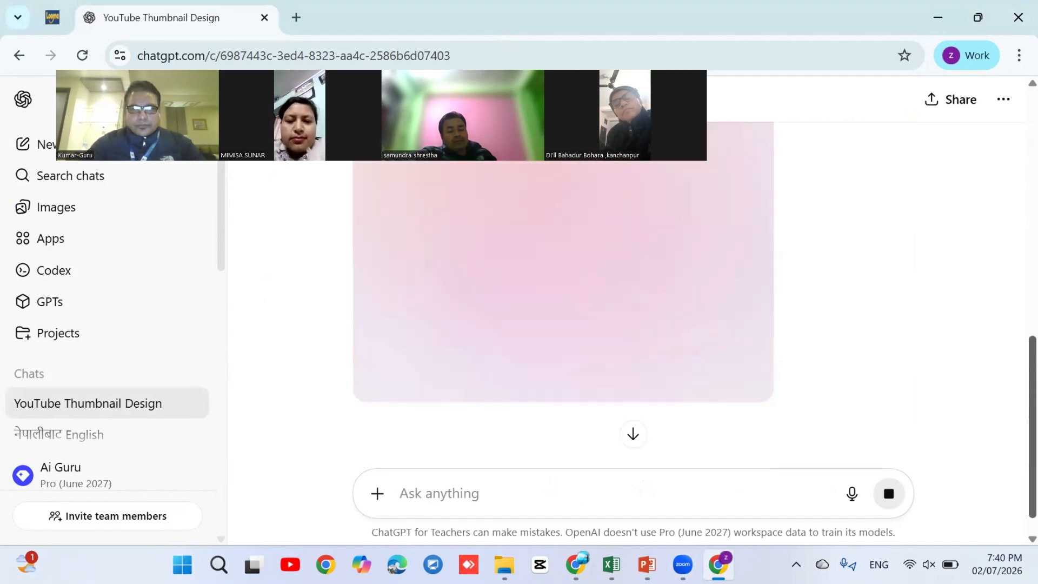
pyautogui.scroll(-1, 633, 314)
pyautogui.scroll(4, 632, 314)
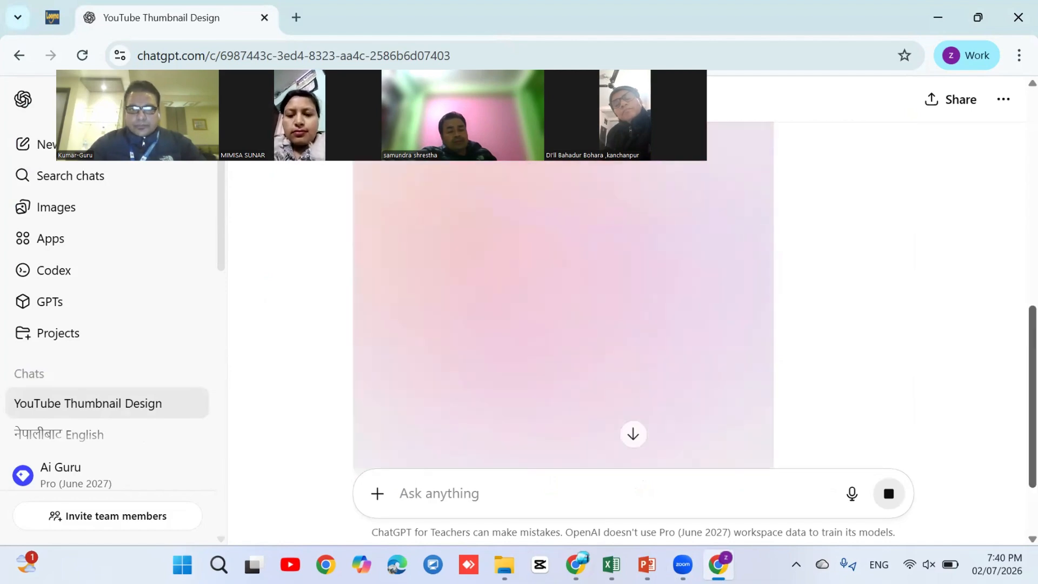
pyautogui.scroll(-1, 377, 491)
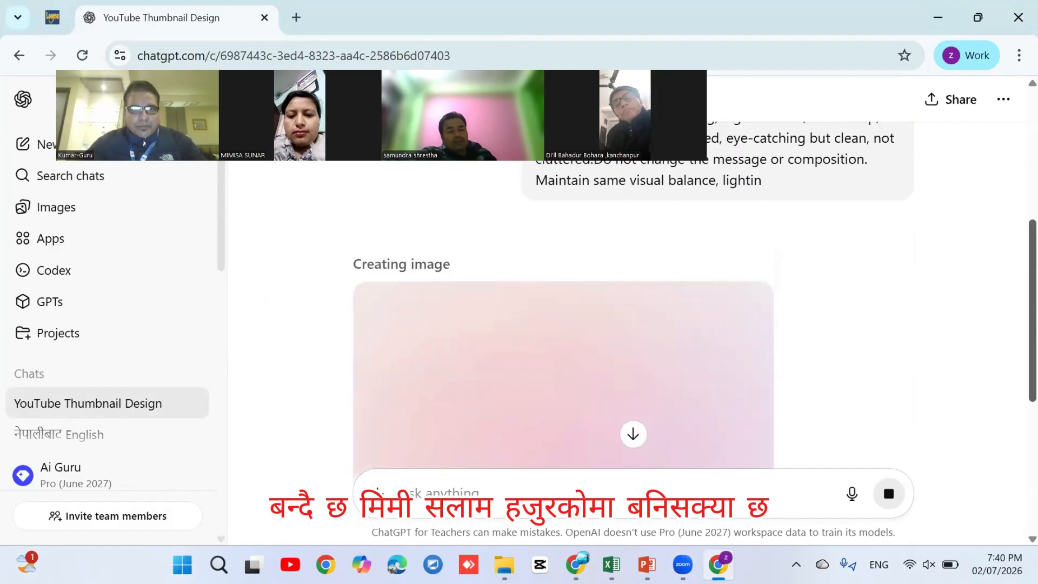
pyautogui.scroll(-5, 377, 490)
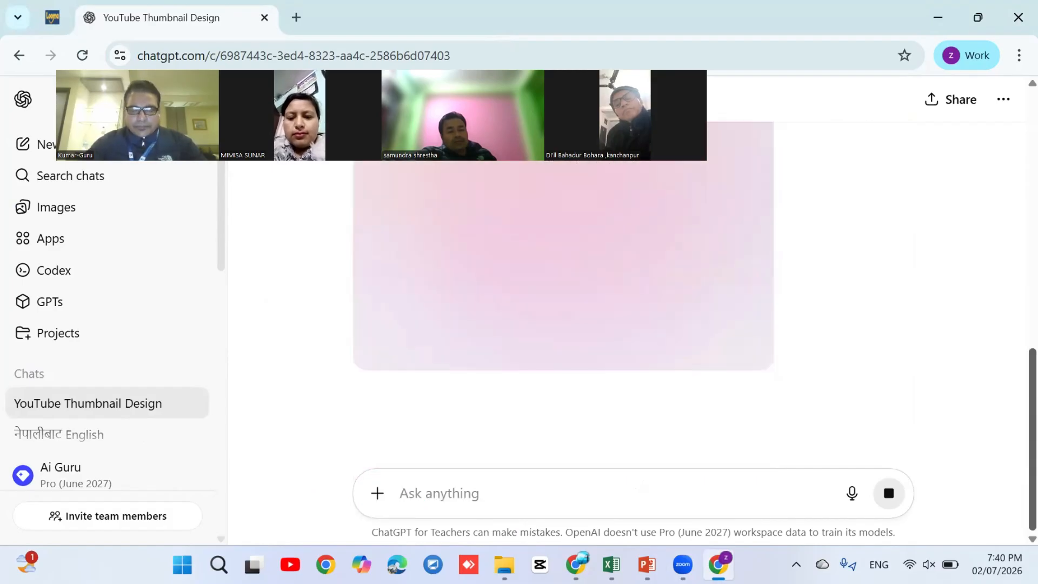
pyautogui.scroll(3, 562, 324)
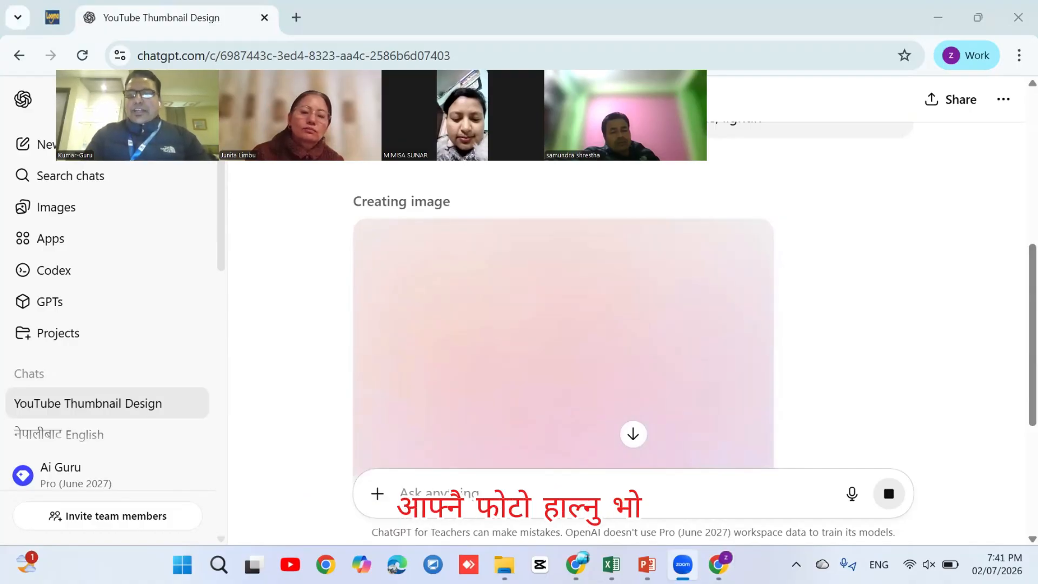
pyautogui.moveTo(1032, 335); pyautogui.dragTo(1032, 392)
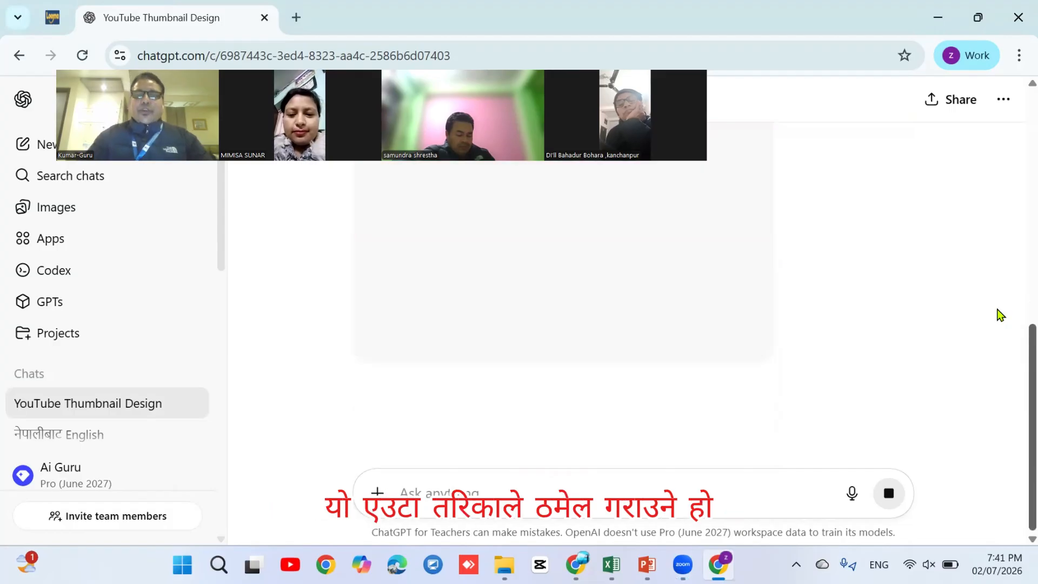
pyautogui.scroll(2, 903, 303)
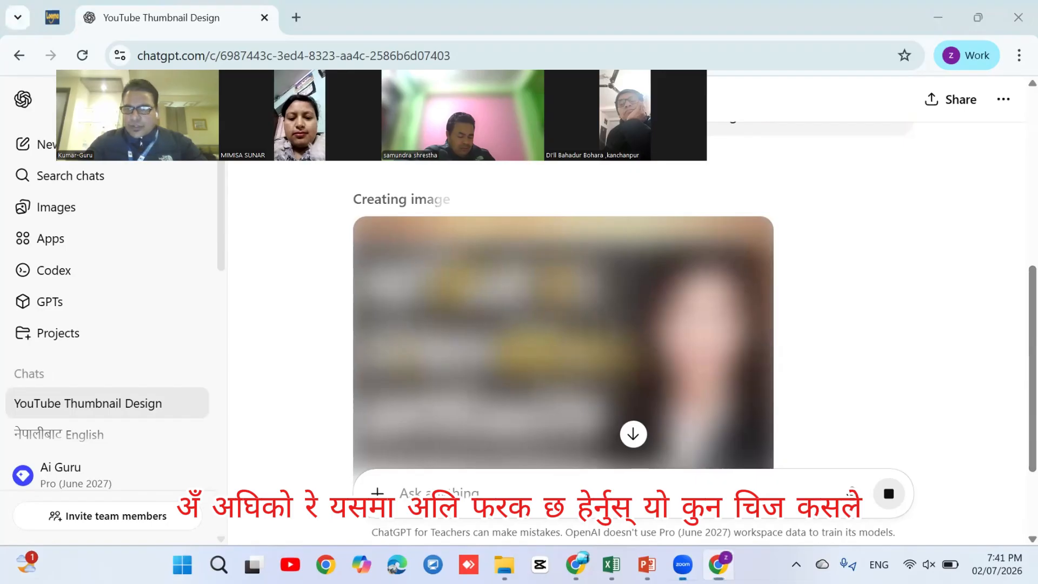
pyautogui.click(633, 433)
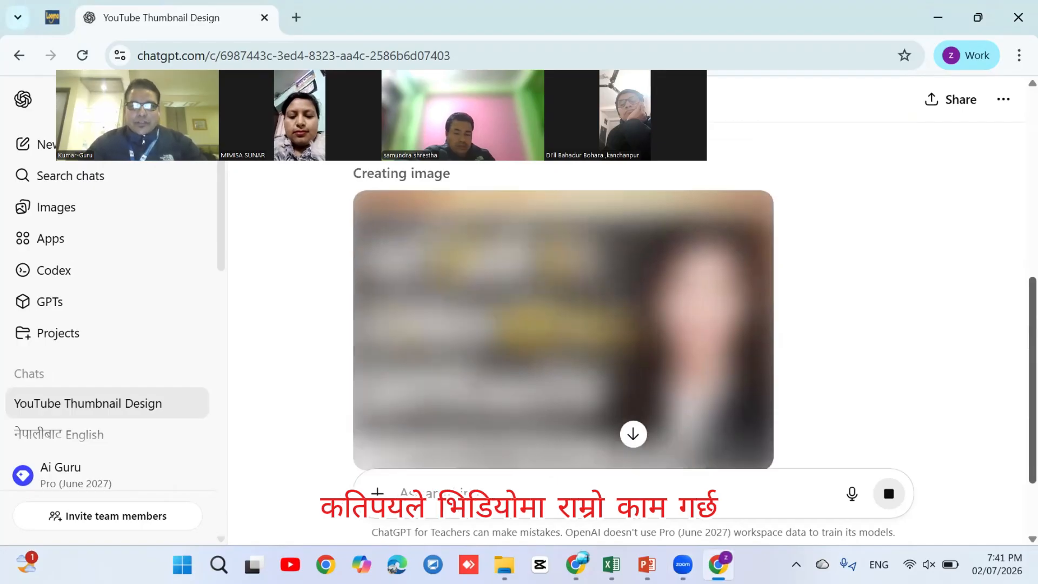
pyautogui.scroll(2, 1013, 323)
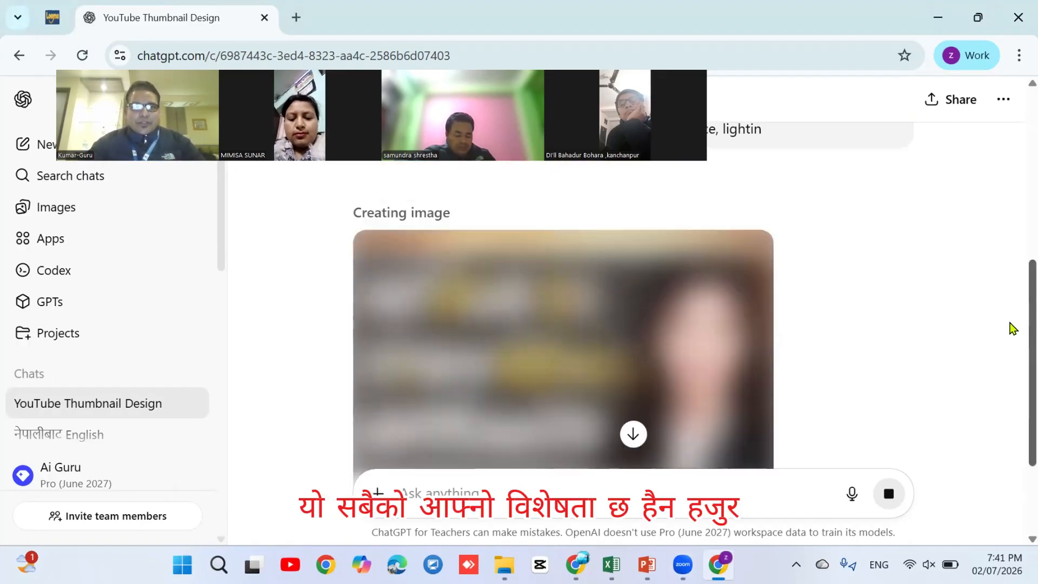
pyautogui.scroll(-1, 1014, 337)
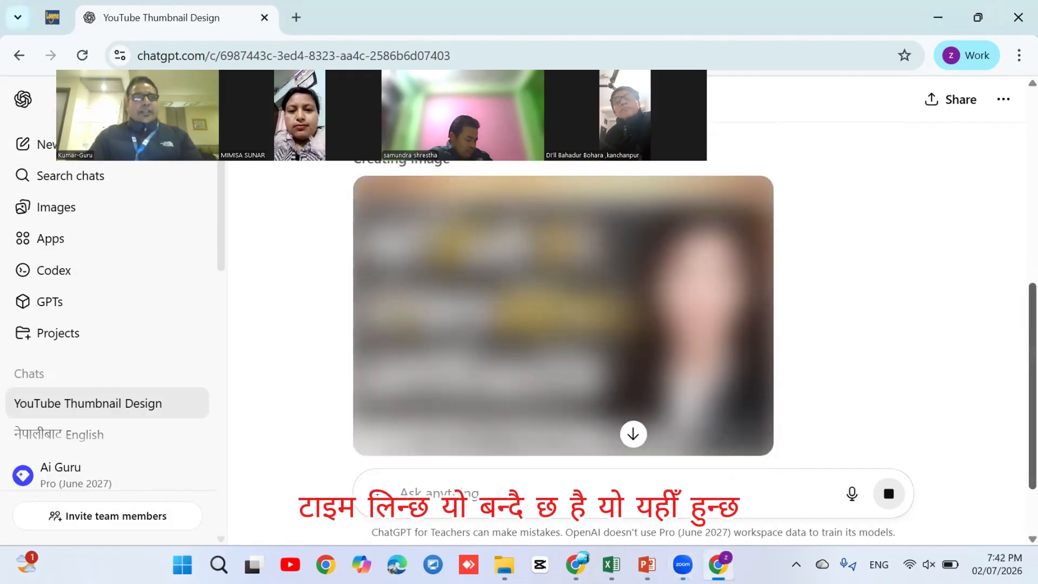
# Dismiss the Google sign-in popup and close the ChatGPT, Generative AI policy and Whisk tabs
pyautogui.click(937, 18)
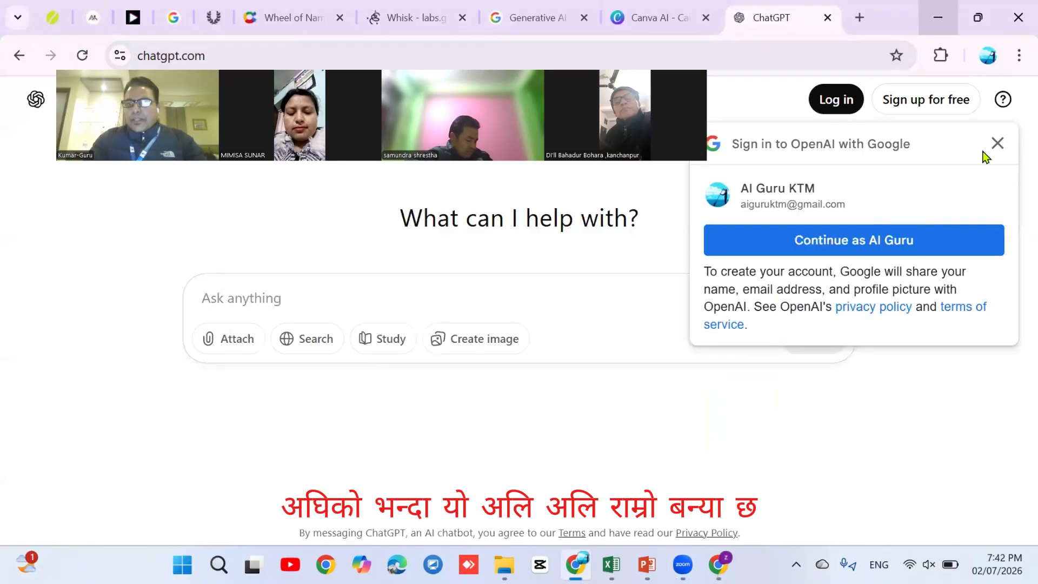
pyautogui.click(996, 144)
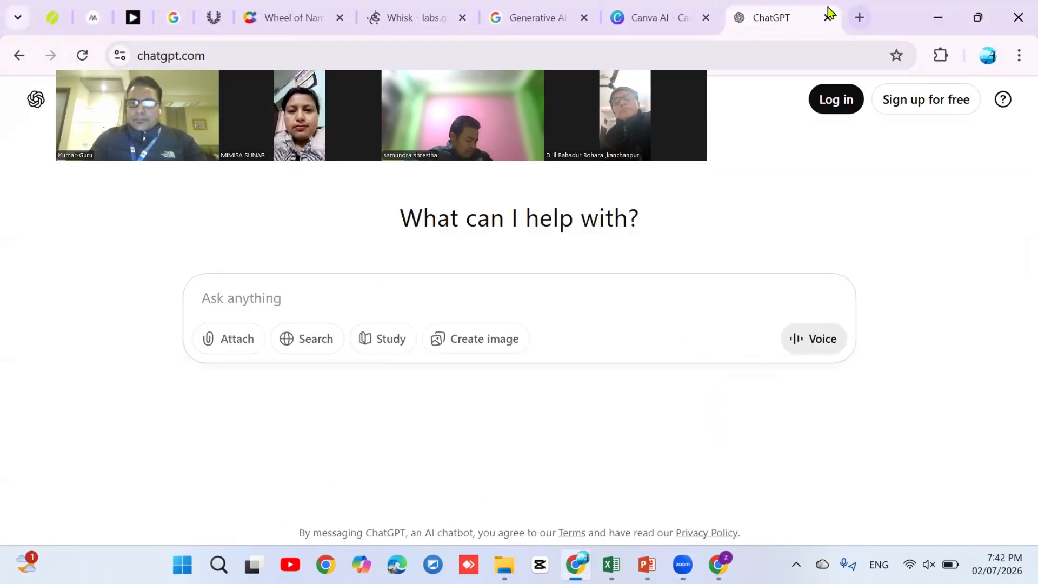
pyautogui.click(540, 19)
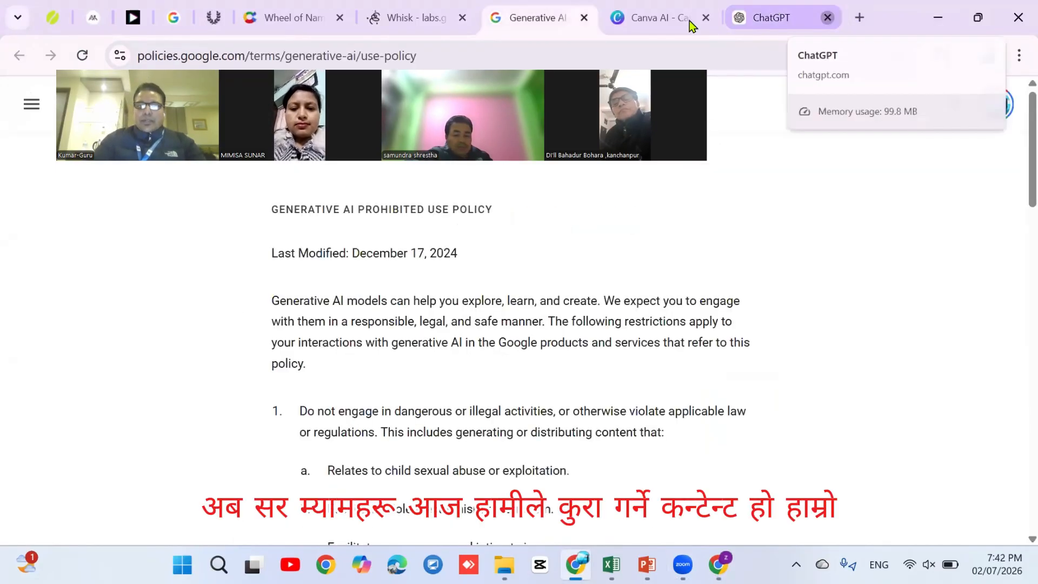
pyautogui.click(826, 18)
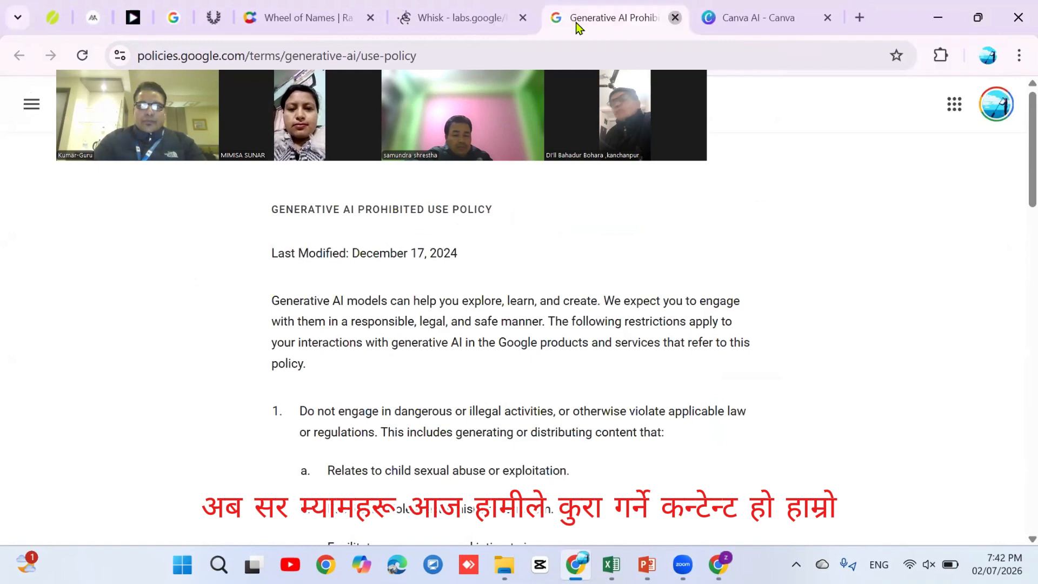
pyautogui.hotkey('ctrl', 'w')
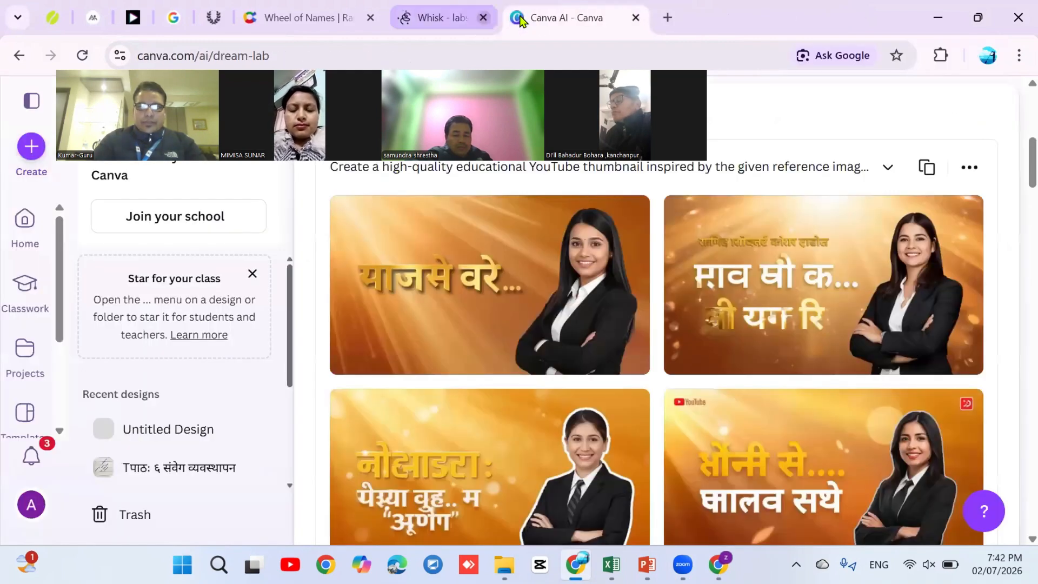
pyautogui.click(522, 20)
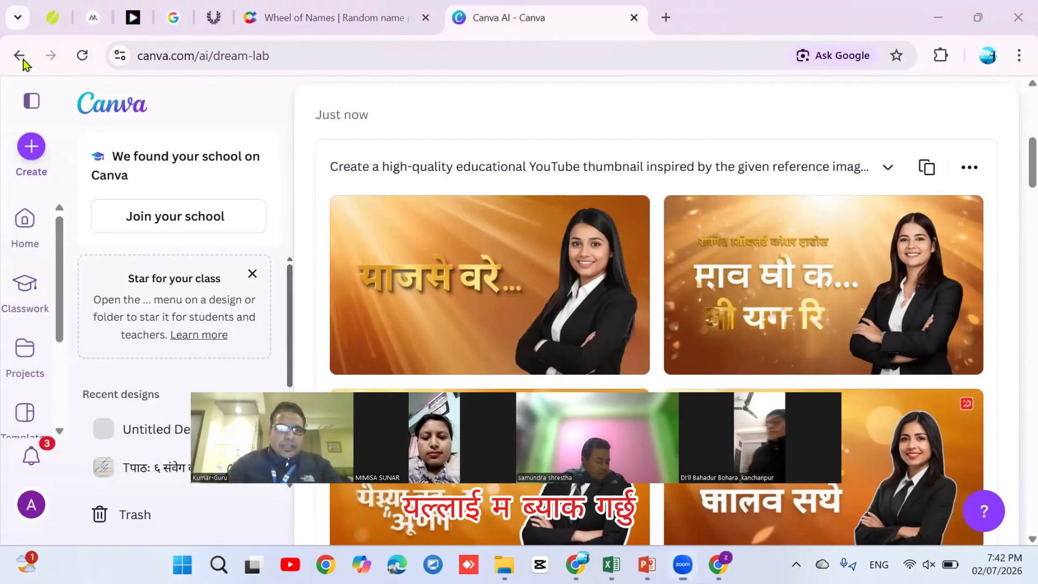
# Go back through the Canva pages to the empty New tab page
pyautogui.click(23, 61)
pyautogui.click(23, 61)
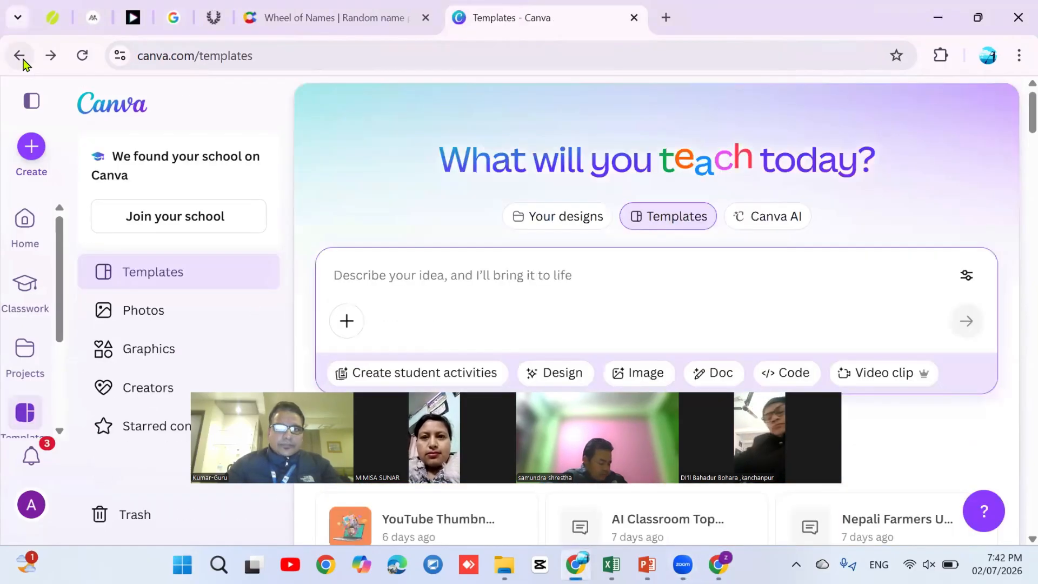
pyautogui.click(24, 59)
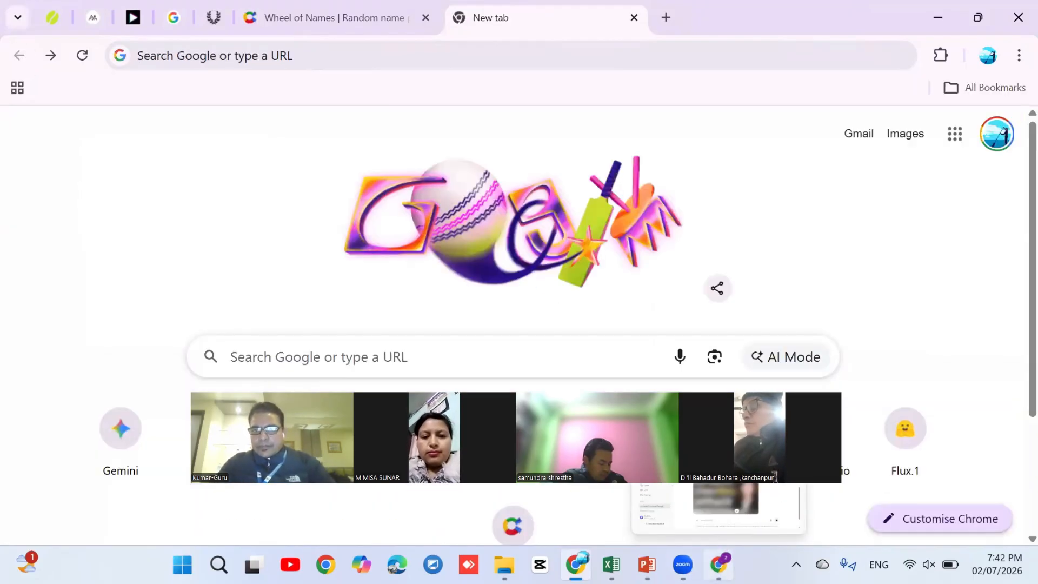
# From the Work window, open a new window for another Chrome profile
pyautogui.hotkey('alt', 'Tab')
pyautogui.click(966, 55)
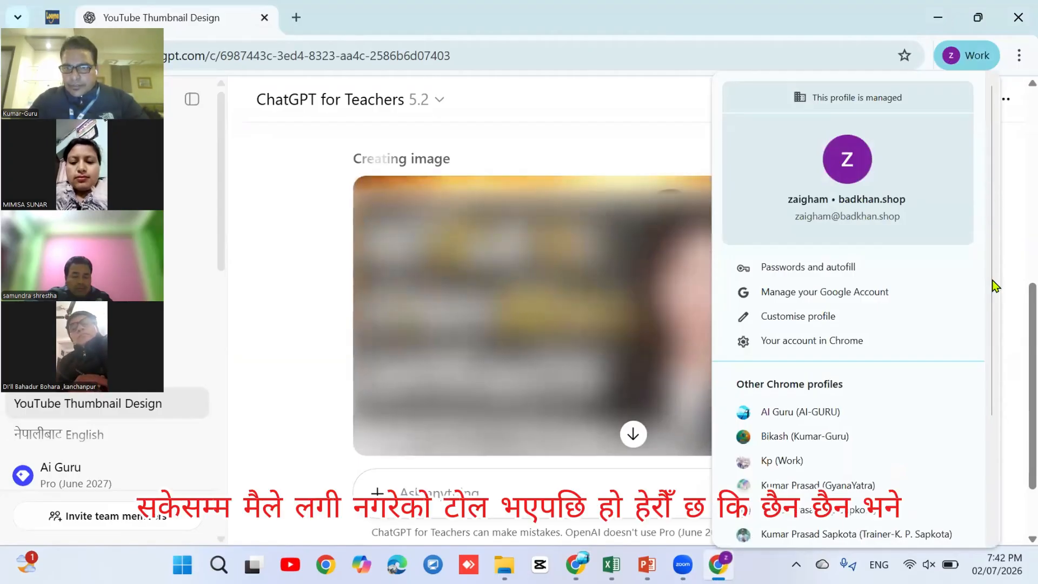
pyautogui.scroll(-3, 996, 292)
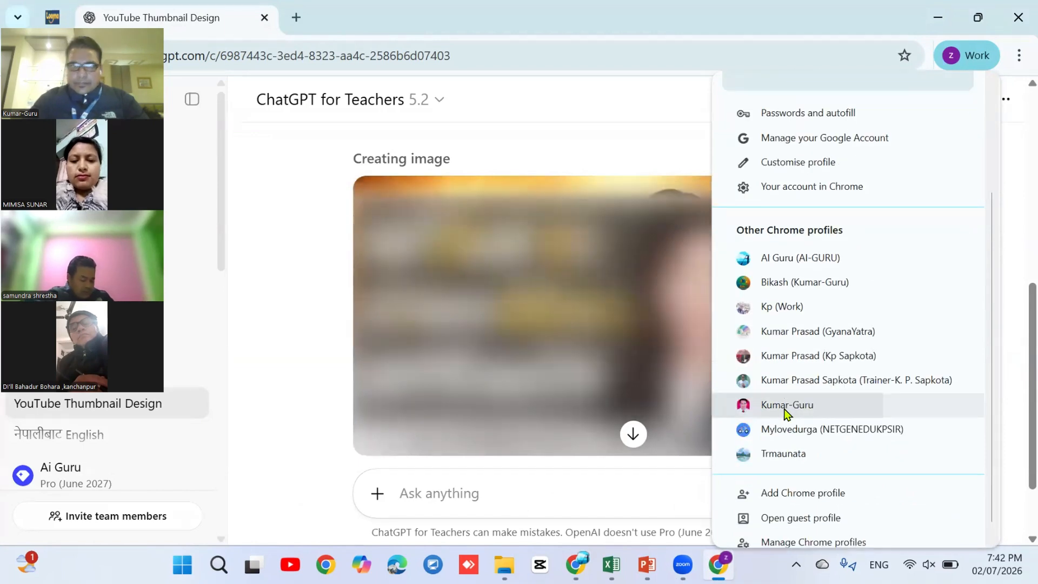
pyautogui.click(785, 405)
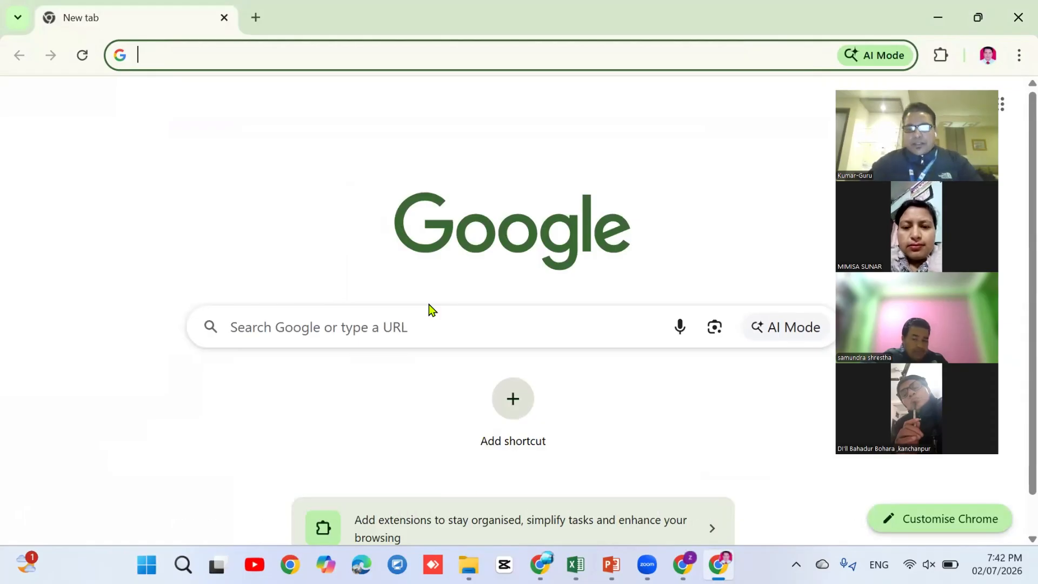
# Search Google for 'Canva' and pick the Canva company suggestion to reach canva.com
pyautogui.click(305, 320)
pyautogui.write('Can')
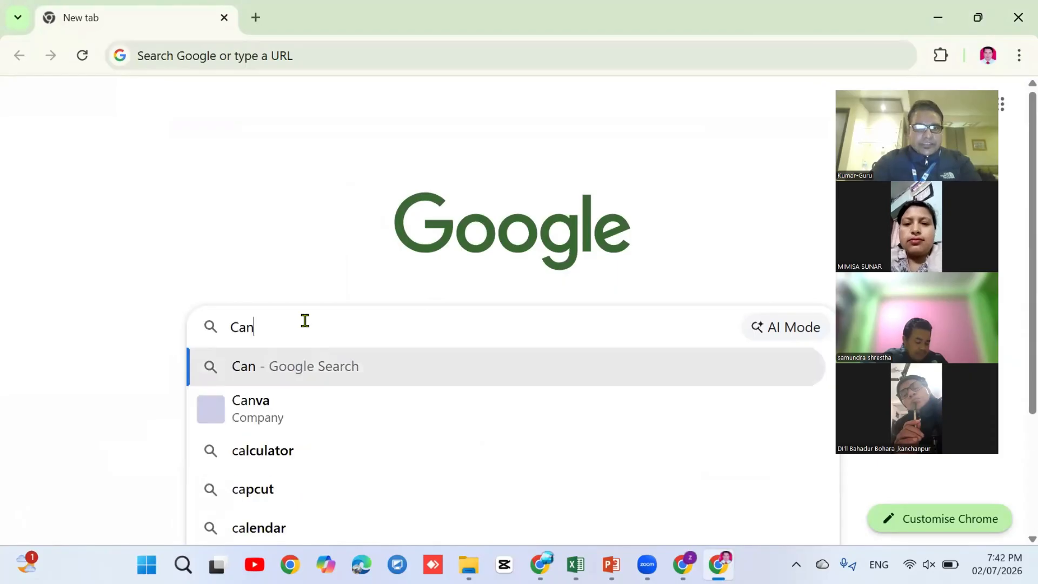
pyautogui.write('va')
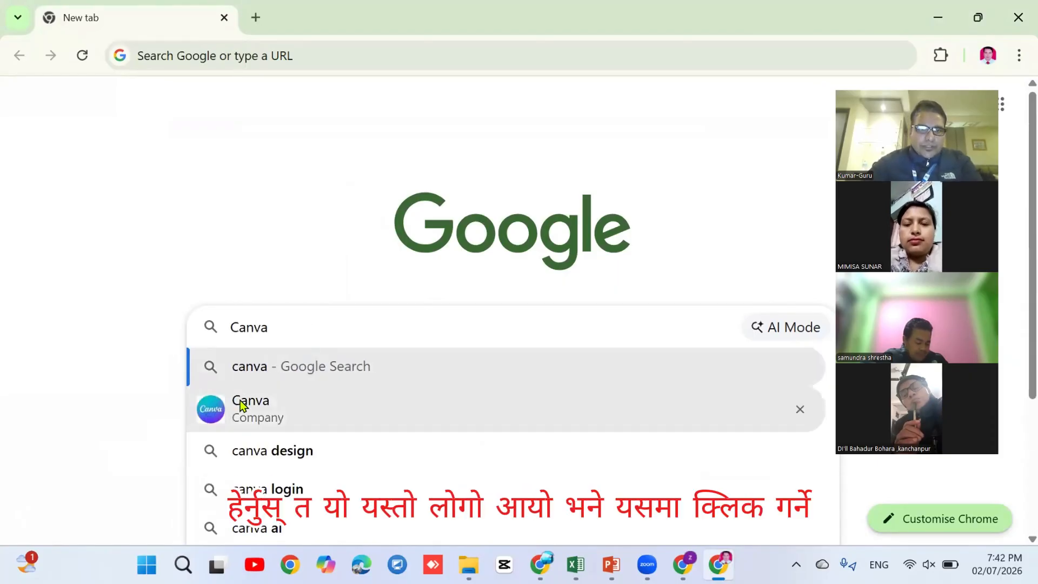
pyautogui.click(240, 405)
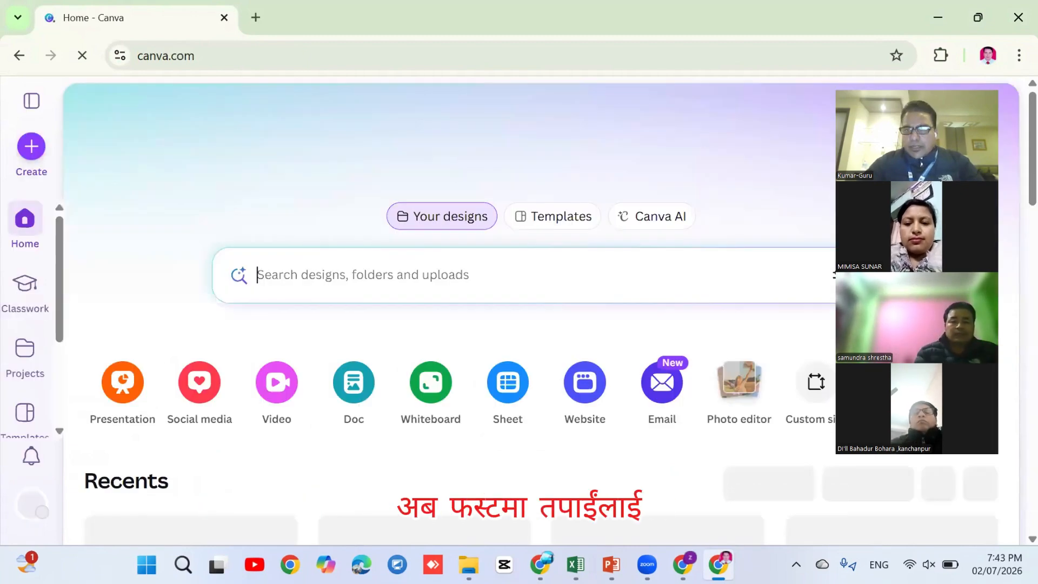
# Outline the 'What will you learn today?' heading and design tabs in red ink
pyautogui.moveTo(874, 82); pyautogui.dragTo(861, 121)
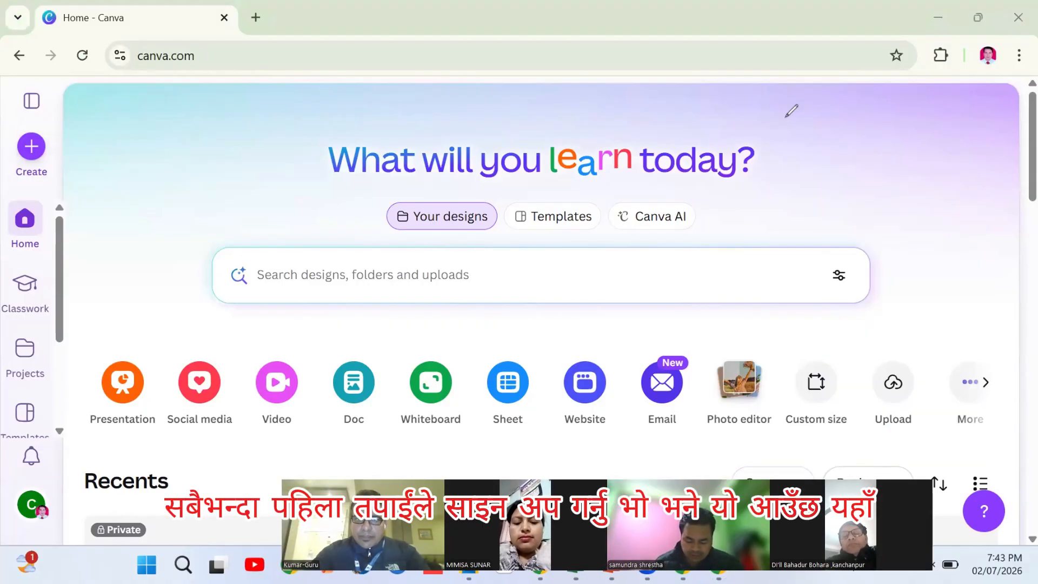
pyautogui.moveTo(523, 129); pyautogui.dragTo(787, 120)
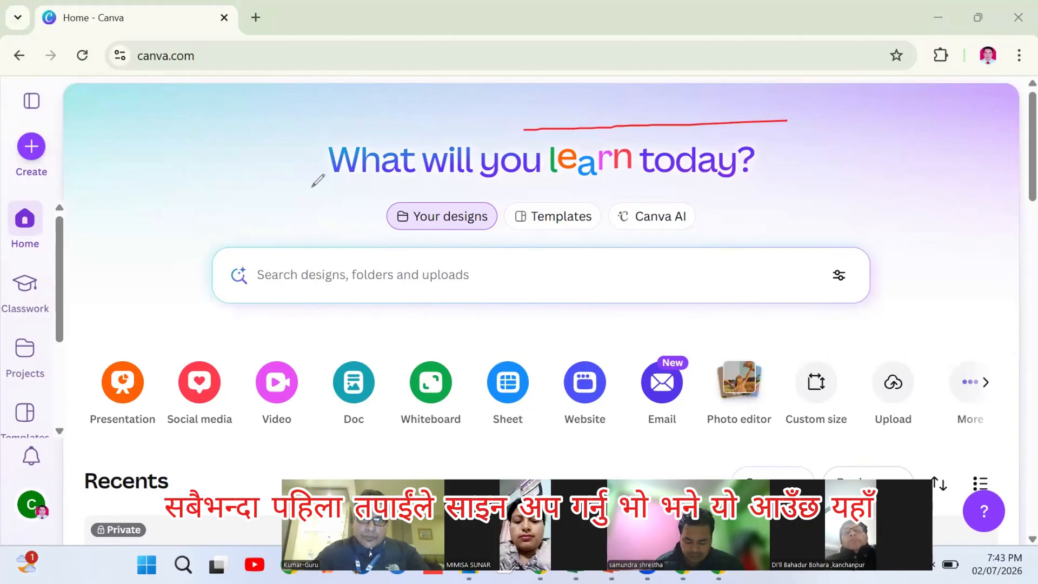
pyautogui.moveTo(312, 211)
pyautogui.mouseDown()
pyautogui.moveTo(315, 222)
pyautogui.moveTo(596, 236)
pyautogui.mouseUp()
pyautogui.moveTo(777, 135); pyautogui.dragTo(779, 121)
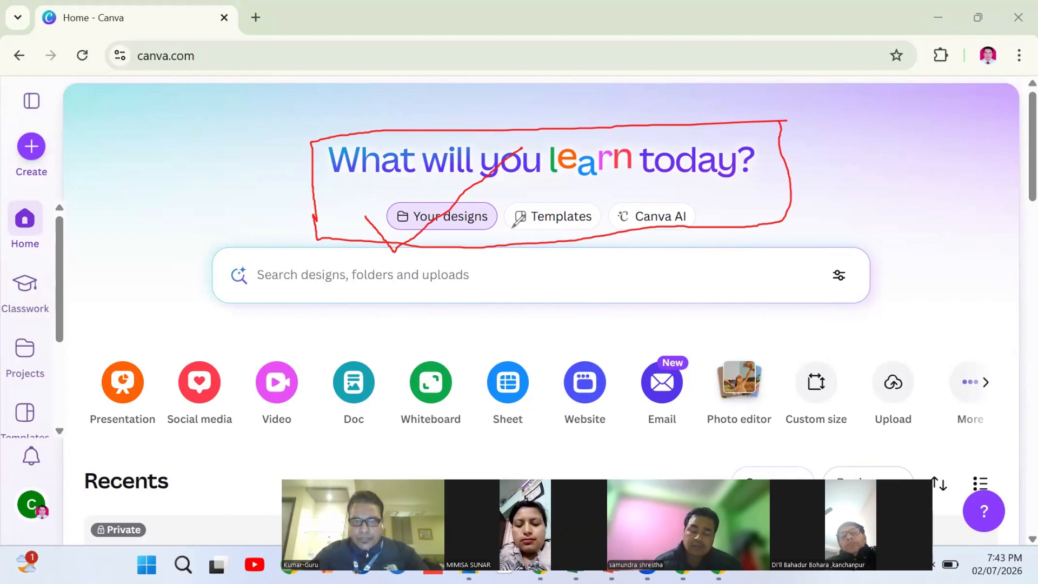
# Tick Templates, circle Canva AI, and outline the left navigation panel in red
pyautogui.moveTo(513, 232); pyautogui.dragTo(604, 169)
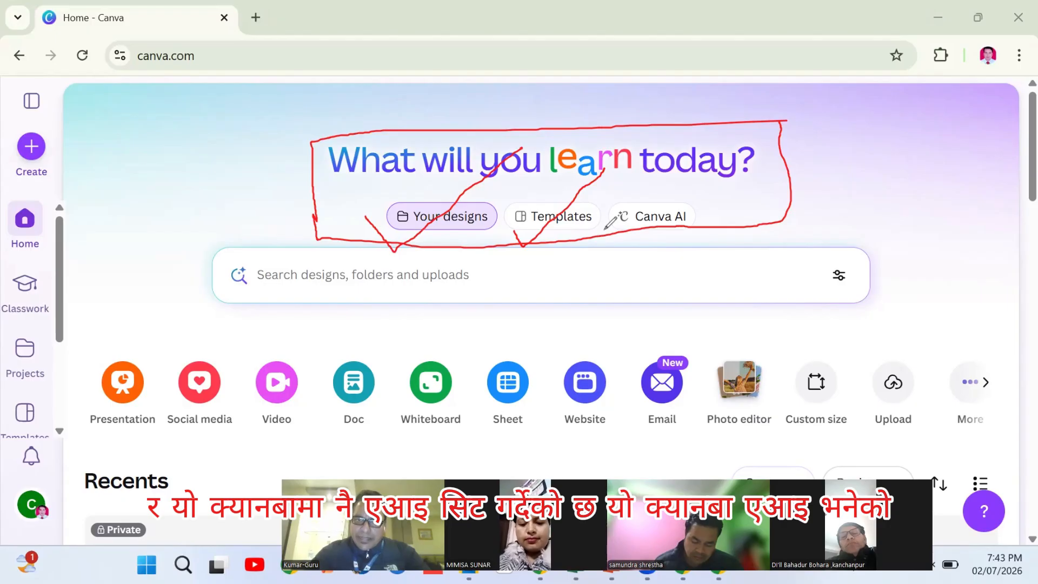
pyautogui.moveTo(620, 243); pyautogui.dragTo(702, 184)
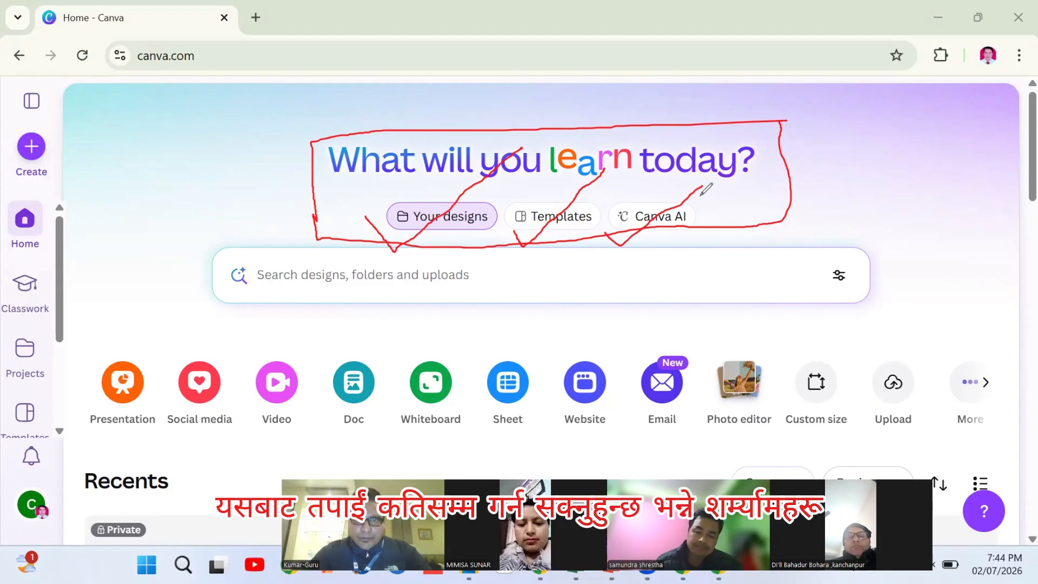
pyautogui.moveTo(702, 186)
pyautogui.mouseDown()
pyautogui.moveTo(627, 179)
pyautogui.moveTo(608, 195)
pyautogui.moveTo(611, 228)
pyautogui.moveTo(670, 234)
pyautogui.moveTo(707, 212)
pyautogui.moveTo(682, 183)
pyautogui.mouseUp()
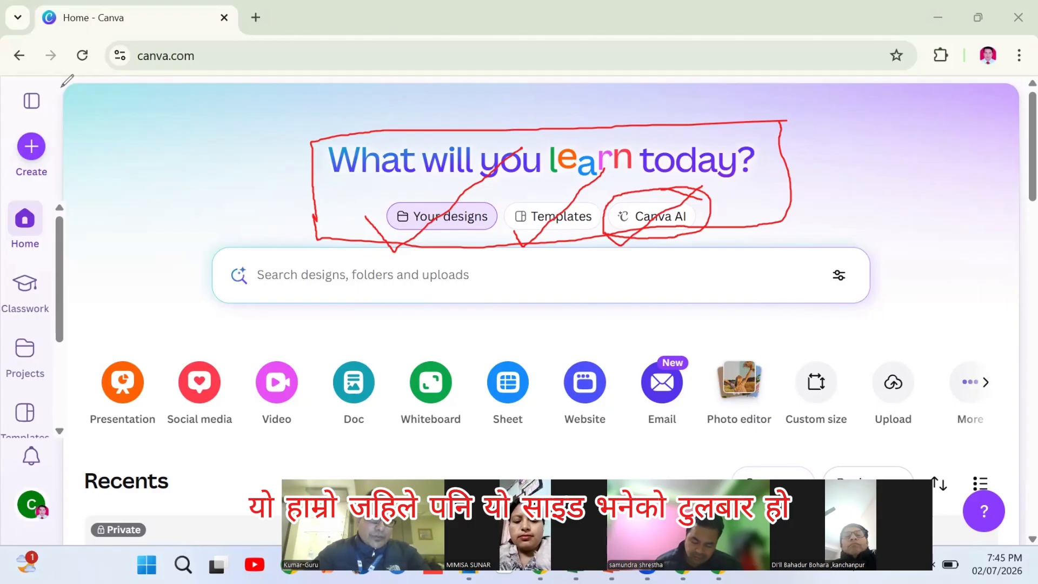
pyautogui.moveTo(48, 84)
pyautogui.mouseDown()
pyautogui.moveTo(5, 243)
pyautogui.moveTo(2, 449)
pyautogui.mouseUp()
pyautogui.moveTo(11, 534)
pyautogui.mouseDown()
pyautogui.moveTo(63, 540)
pyautogui.moveTo(72, 160)
pyautogui.moveTo(49, 84)
pyautogui.mouseUp()
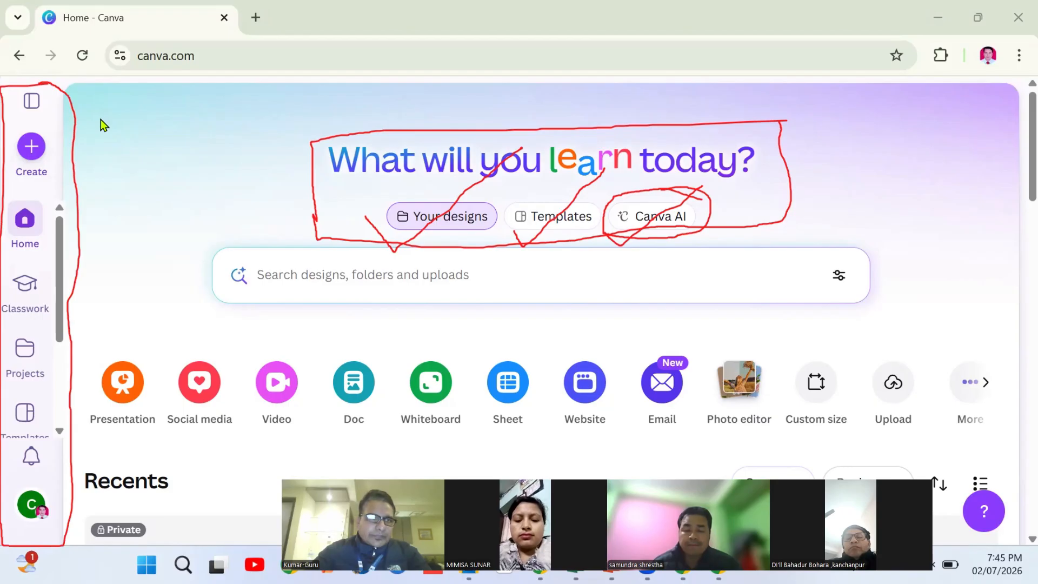
# Expand the side panel and mark Create, Home, Classwork, Recent designs and Projects in red
pyautogui.click(31, 101)
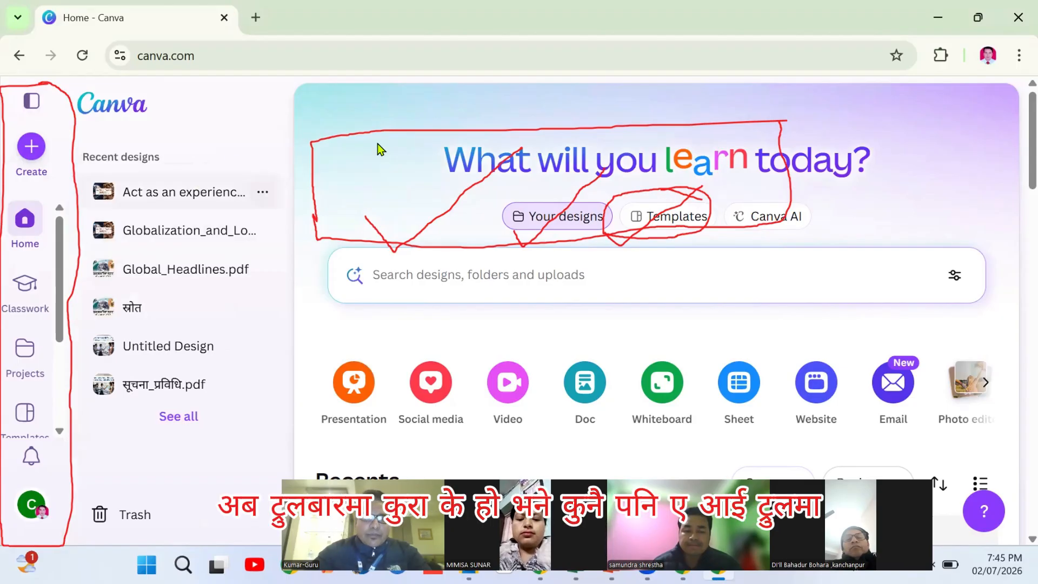
pyautogui.click(660, 67)
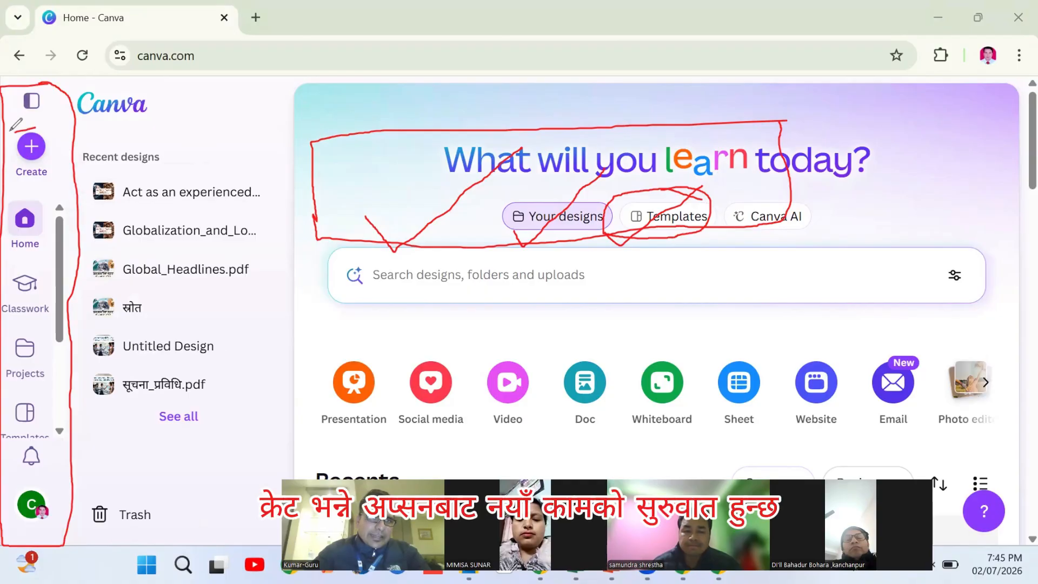
pyautogui.moveTo(34, 129)
pyautogui.mouseDown()
pyautogui.moveTo(12, 140)
pyautogui.moveTo(14, 181)
pyautogui.moveTo(32, 125)
pyautogui.mouseUp()
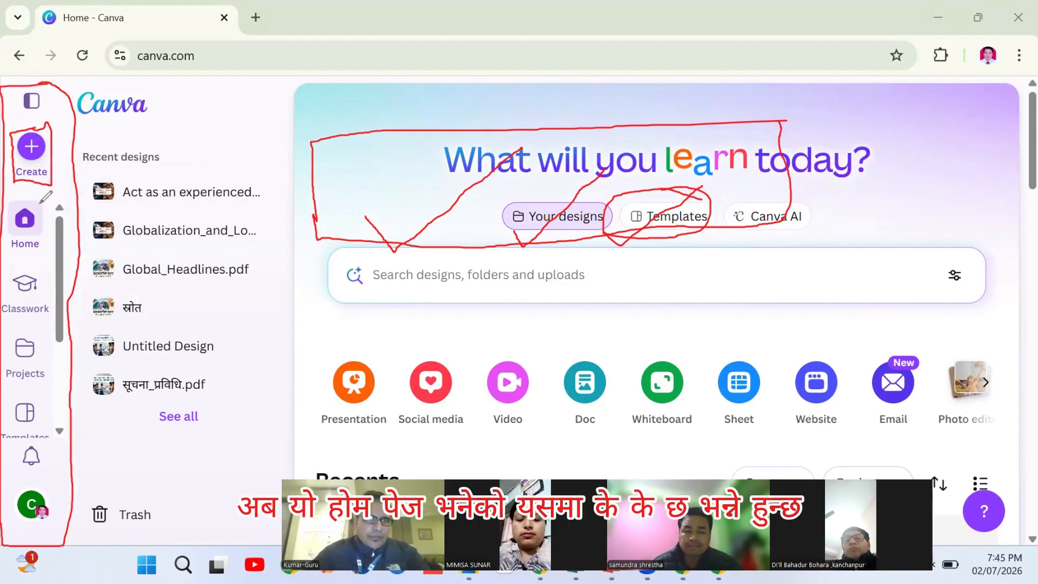
pyautogui.moveTo(10, 205)
pyautogui.mouseDown()
pyautogui.moveTo(10, 241)
pyautogui.moveTo(49, 241)
pyautogui.moveTo(48, 201)
pyautogui.moveTo(11, 205)
pyautogui.mouseUp()
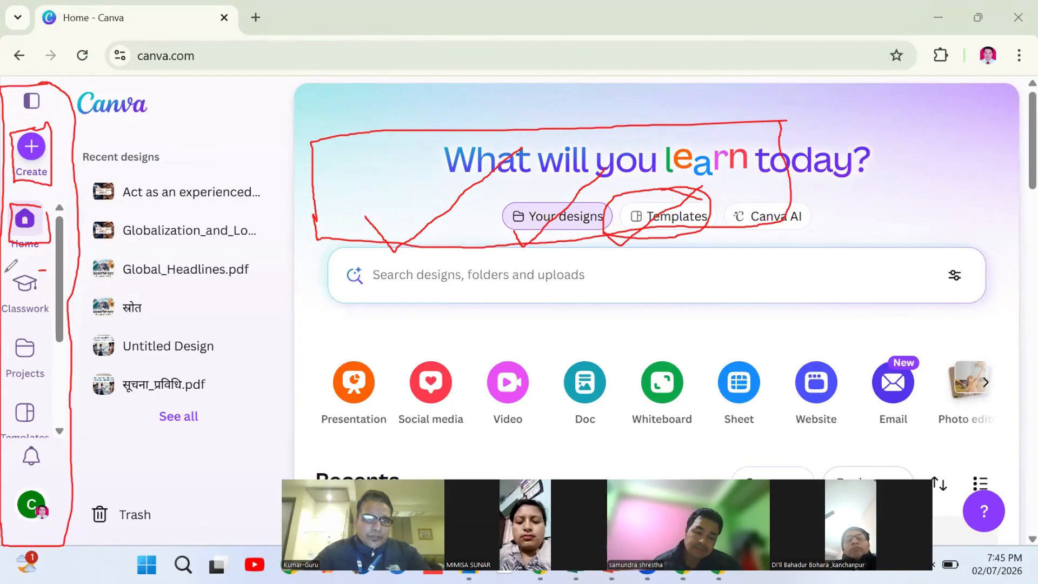
pyautogui.moveTo(46, 271)
pyautogui.mouseDown()
pyautogui.moveTo(4, 277)
pyautogui.moveTo(4, 327)
pyautogui.moveTo(58, 321)
pyautogui.mouseUp()
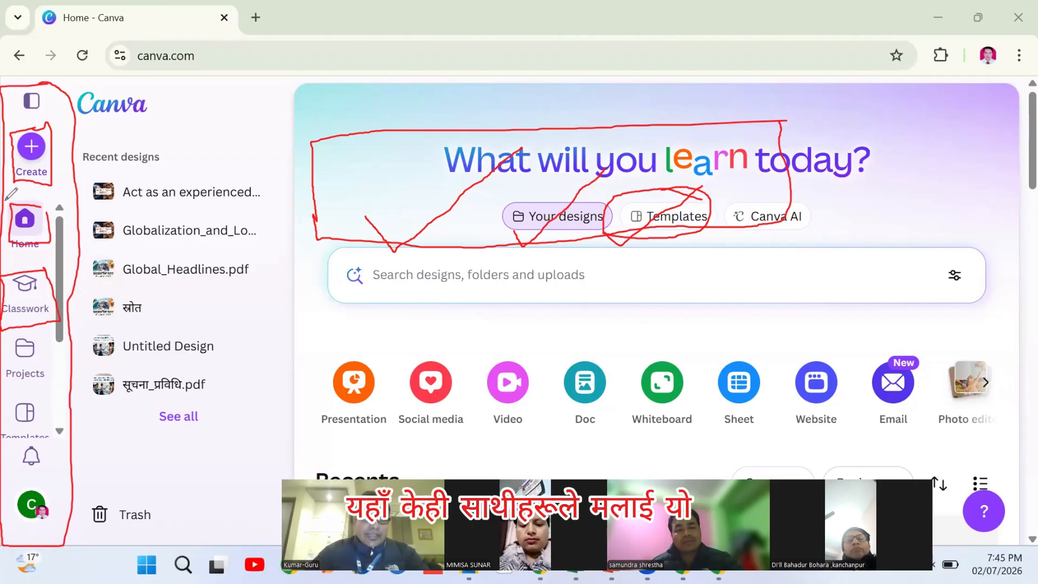
pyautogui.moveTo(238, 161)
pyautogui.mouseDown()
pyautogui.moveTo(85, 270)
pyautogui.moveTo(79, 331)
pyautogui.moveTo(122, 402)
pyautogui.mouseUp()
pyautogui.moveTo(226, 387)
pyautogui.mouseDown()
pyautogui.moveTo(260, 341)
pyautogui.moveTo(249, 183)
pyautogui.moveTo(200, 139)
pyautogui.moveTo(155, 191)
pyautogui.moveTo(210, 314)
pyautogui.moveTo(236, 340)
pyautogui.mouseUp()
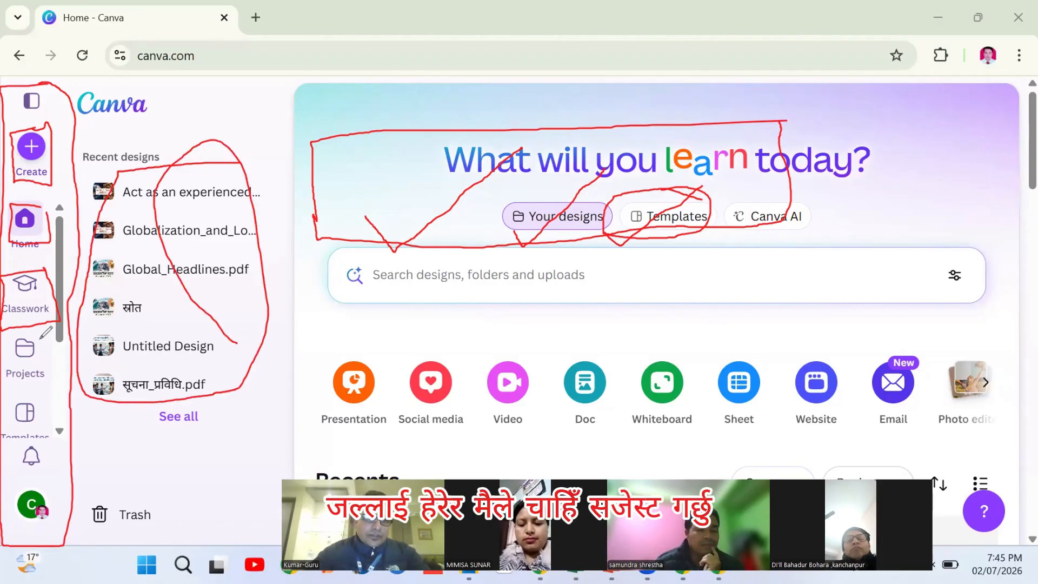
pyautogui.moveTo(7, 336)
pyautogui.mouseDown()
pyautogui.moveTo(4, 382)
pyautogui.moveTo(46, 378)
pyautogui.moveTo(43, 340)
pyautogui.mouseUp()
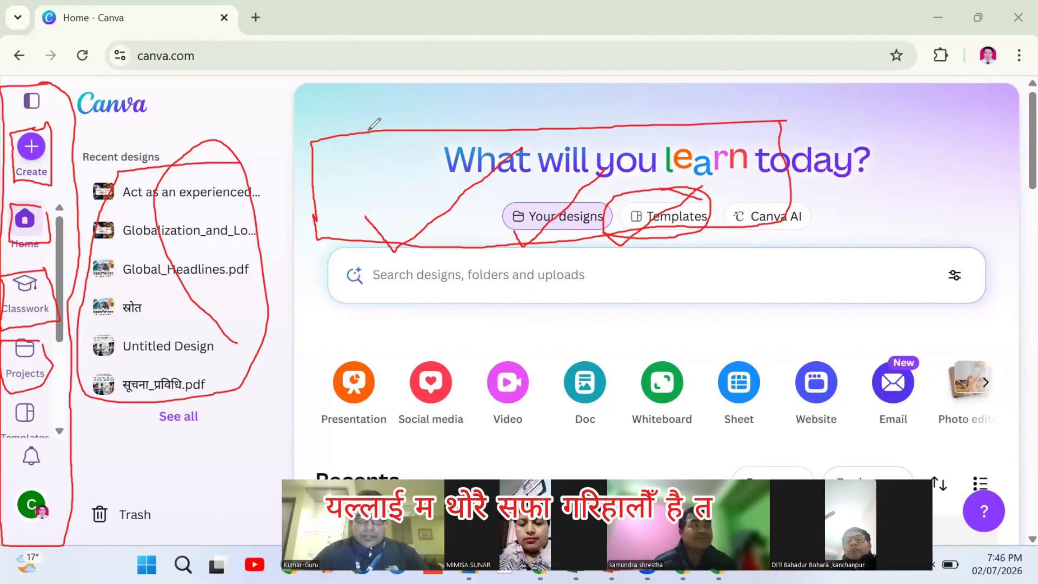
# Erase every red annotation stroke from the heading, shortcuts and navigation panel
pyautogui.press('e')
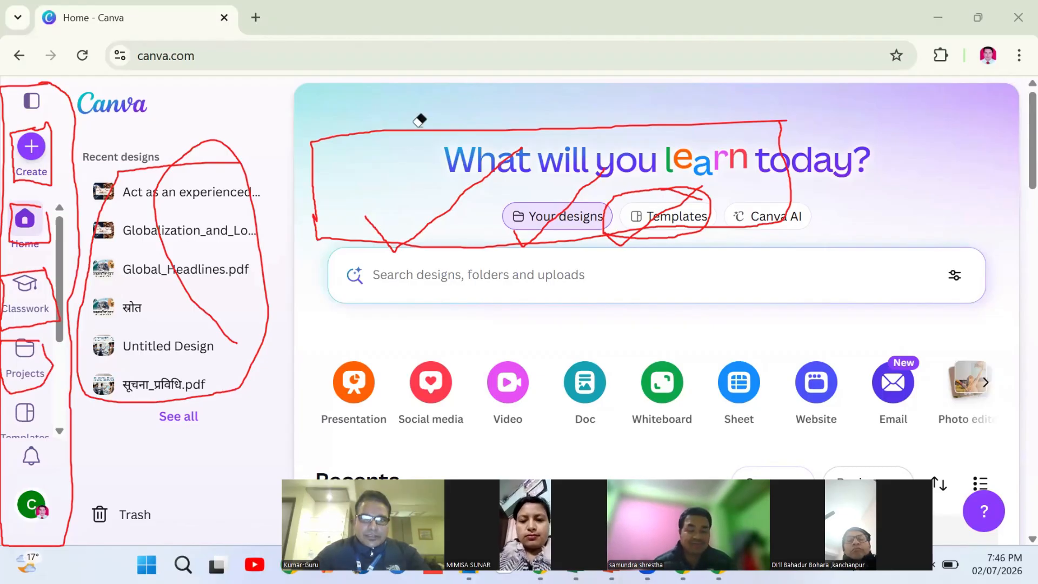
pyautogui.click(413, 123)
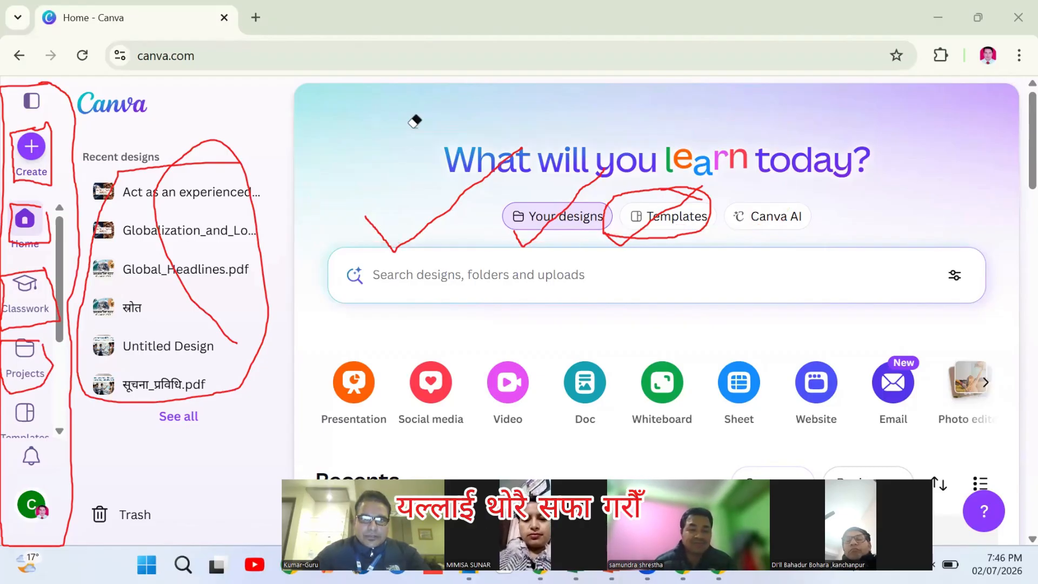
pyautogui.click(443, 204)
pyautogui.click(589, 176)
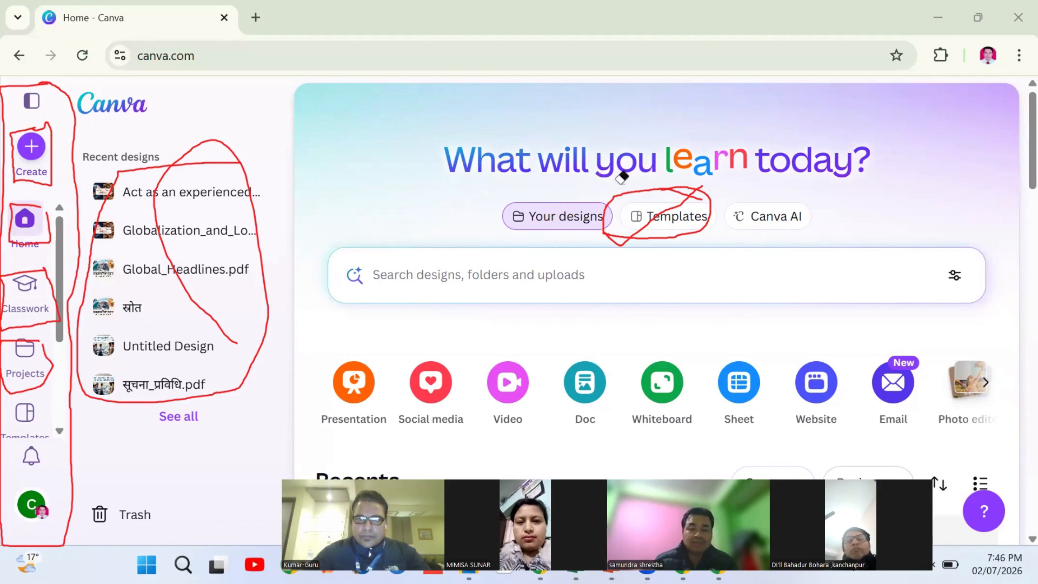
pyautogui.click(660, 184)
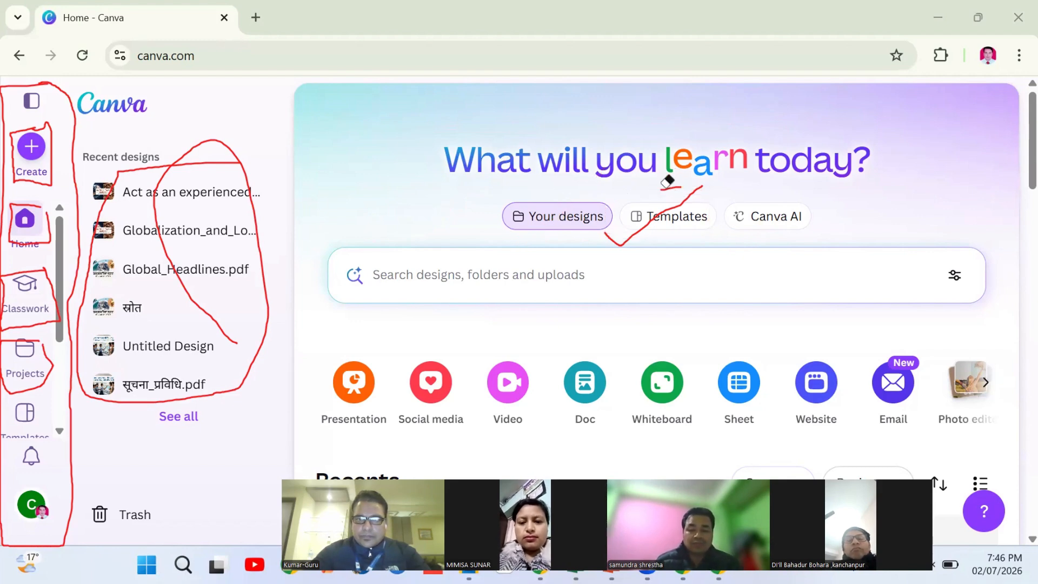
pyautogui.click(690, 186)
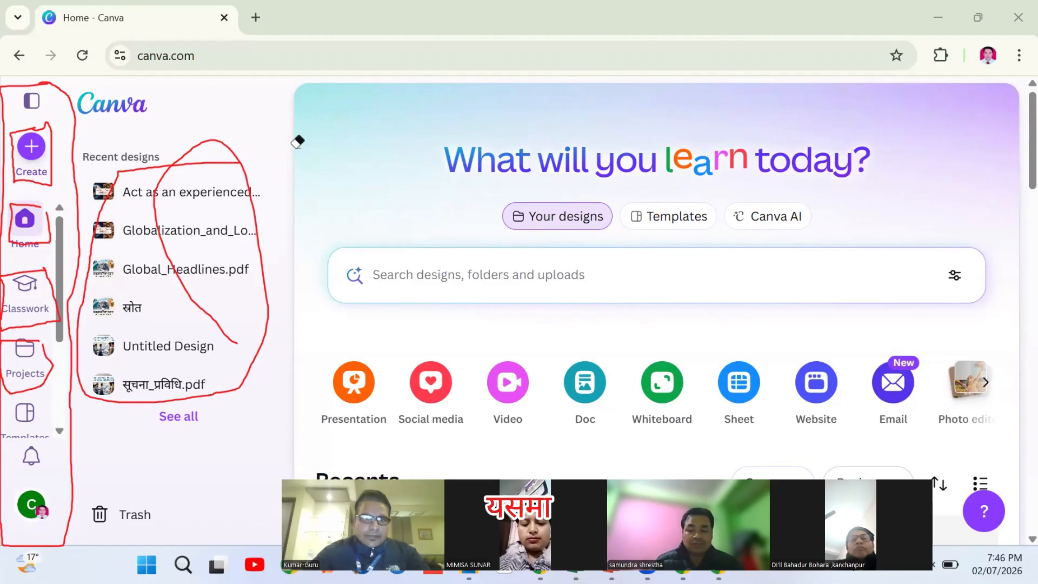
pyautogui.click(216, 135)
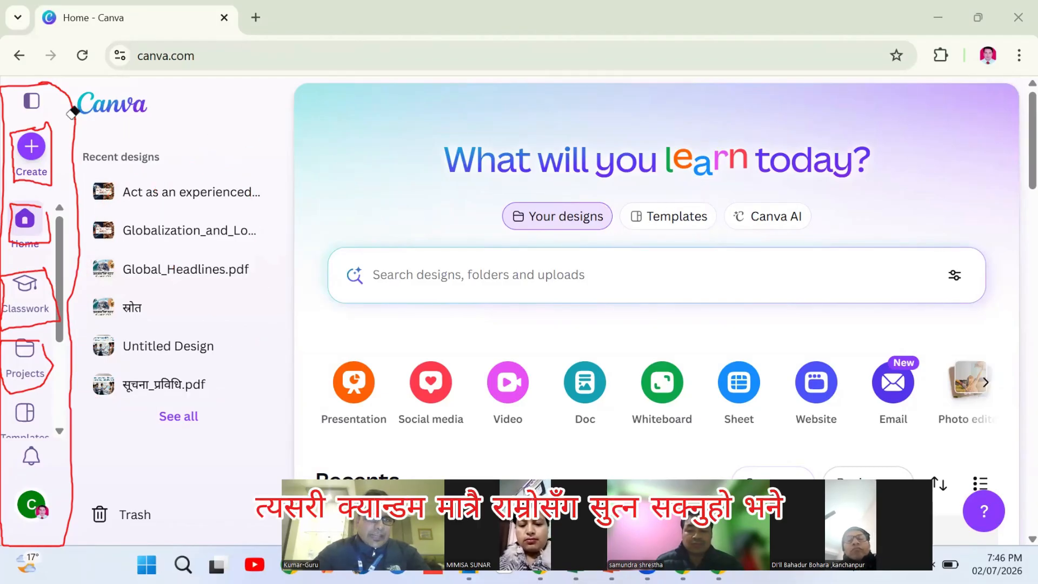
pyautogui.click(57, 116)
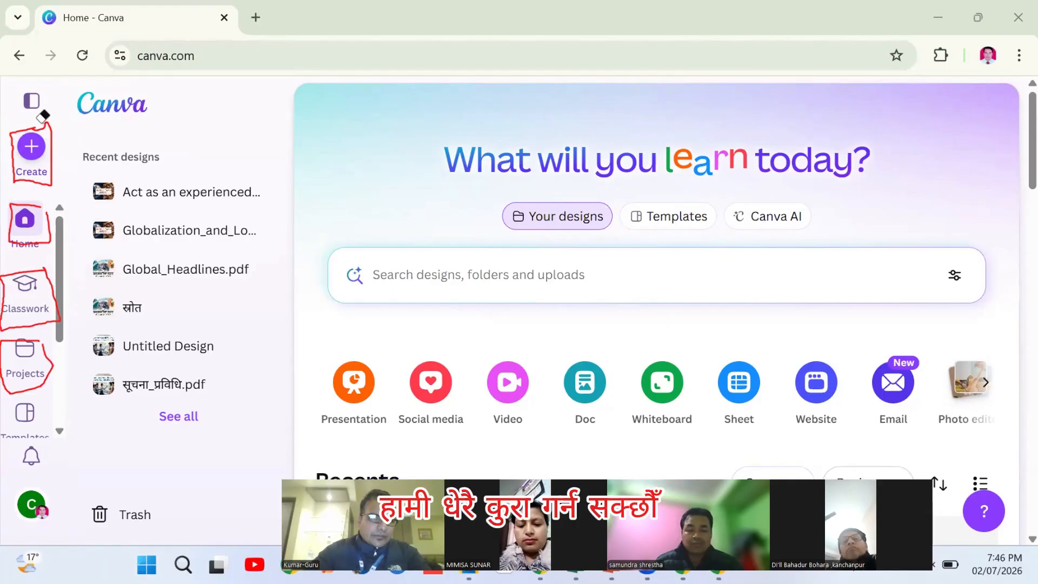
pyautogui.moveTo(31, 119); pyautogui.dragTo(37, 332)
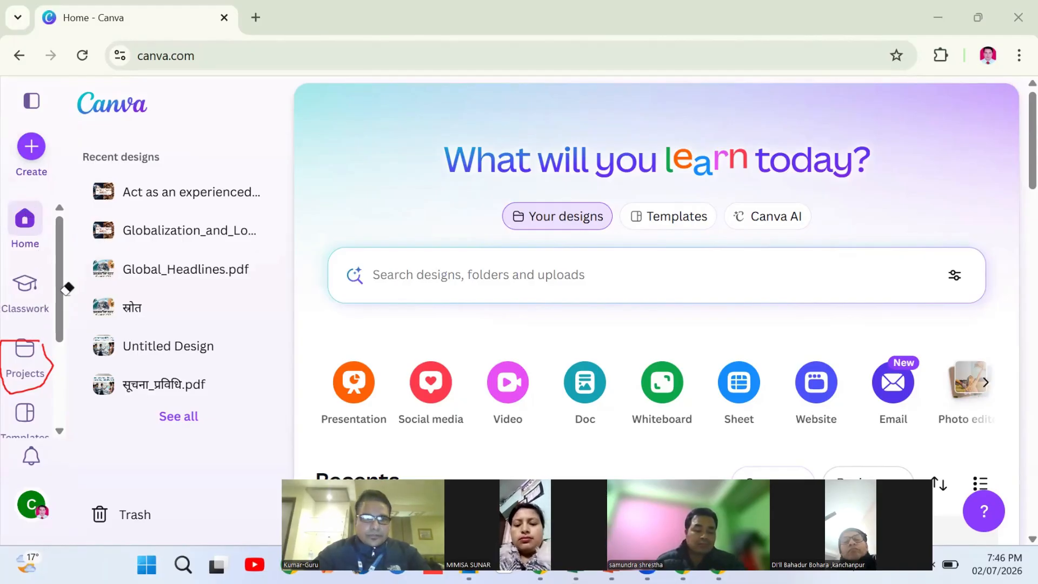
pyautogui.moveTo(59, 266); pyautogui.dragTo(66, 358)
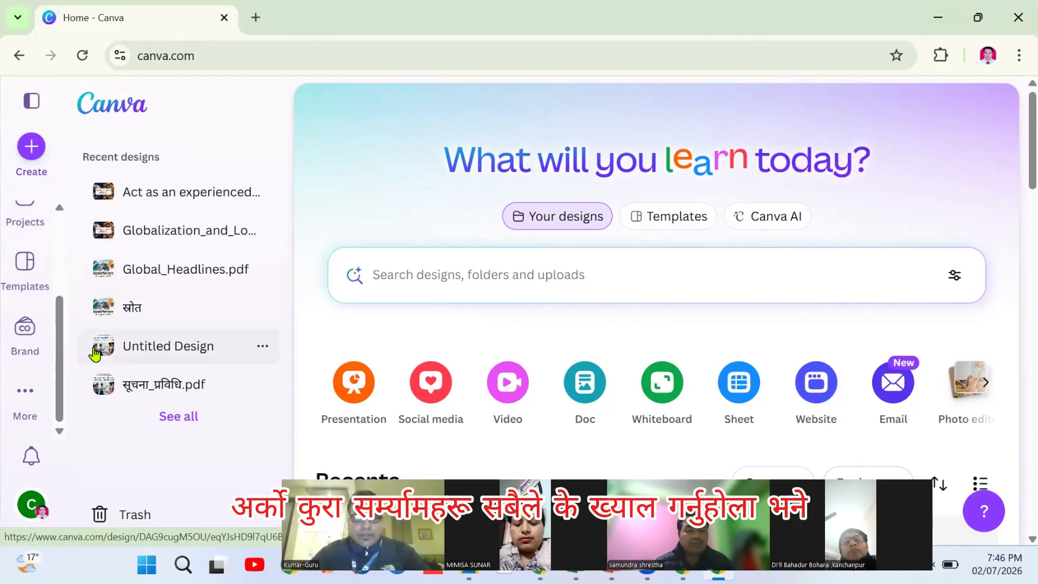
pyautogui.click(25, 391)
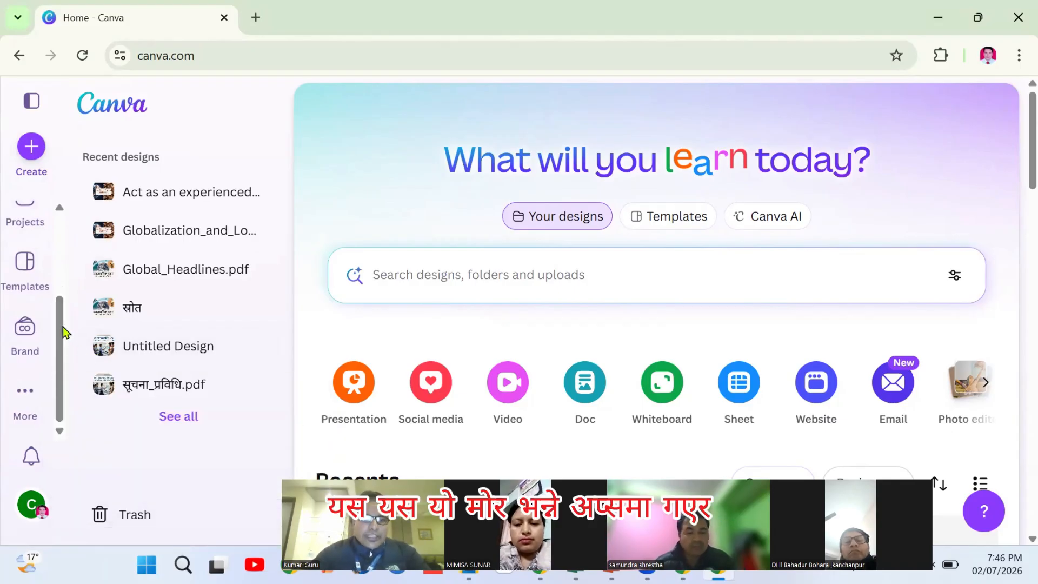
# Open Discover apps from More > Apps and browse categories like AI generation, Audio and voiceover, and Marketing
pyautogui.click(25, 393)
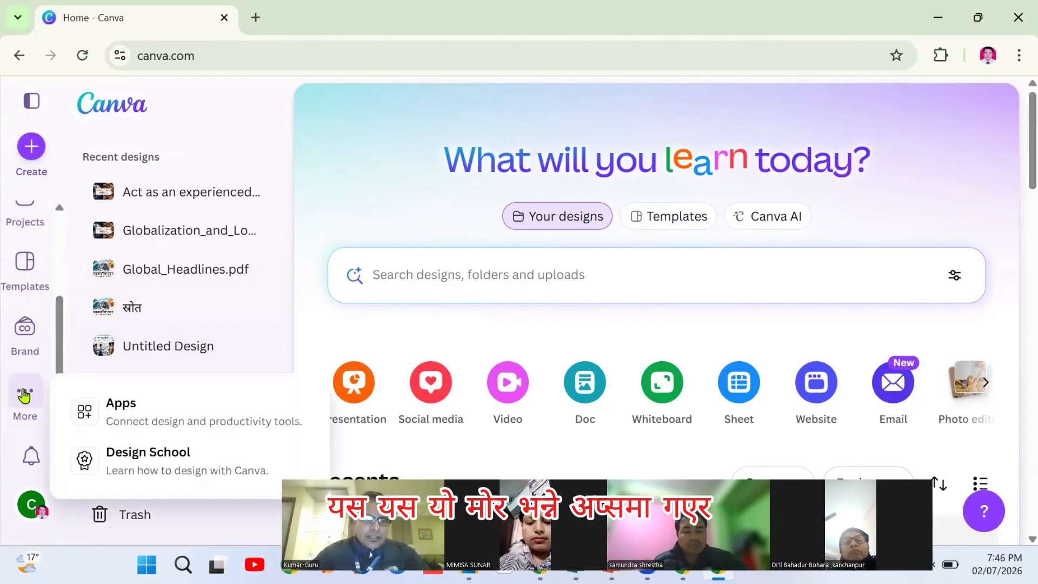
pyautogui.click(133, 413)
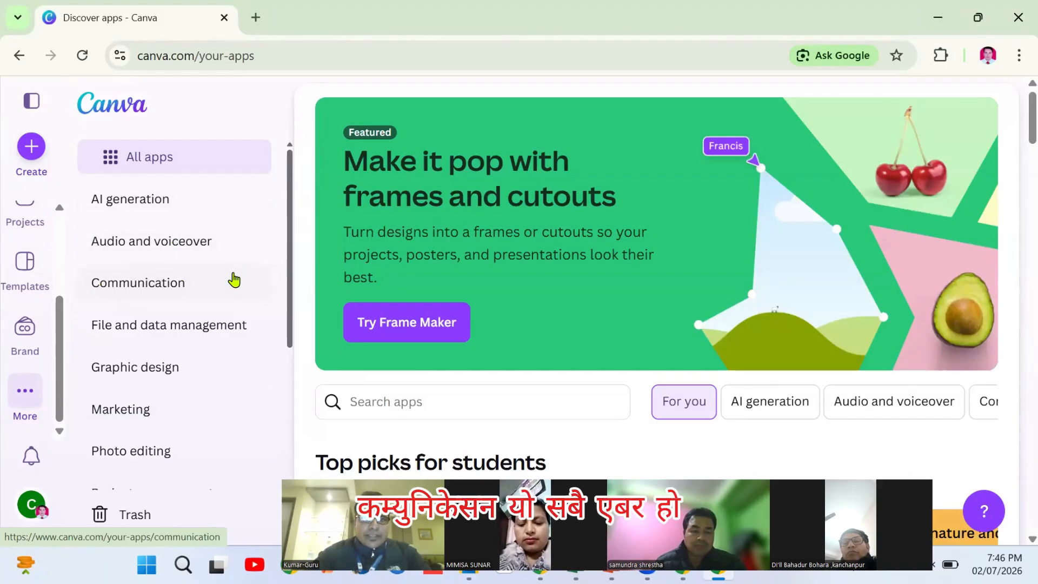
pyautogui.moveTo(291, 224); pyautogui.dragTo(283, 337)
pyautogui.scroll(-3, 281, 330)
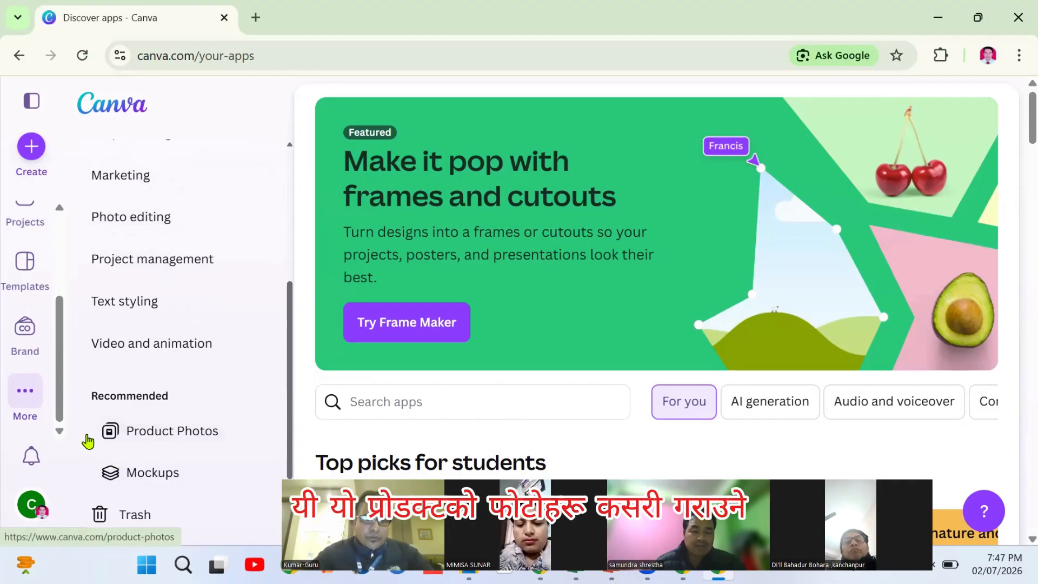
pyautogui.moveTo(290, 378); pyautogui.dragTo(290, 296)
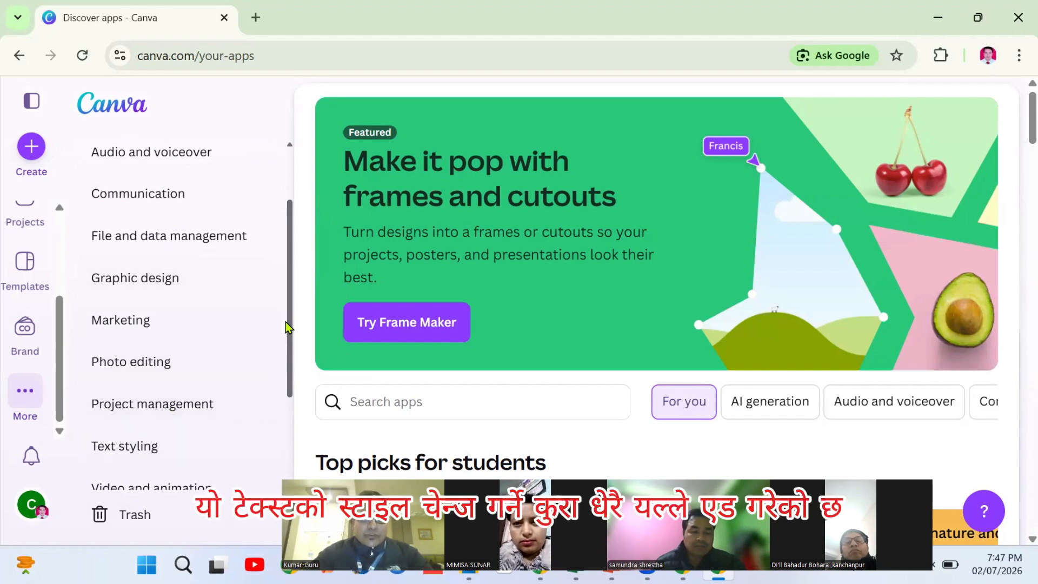
pyautogui.moveTo(286, 323); pyautogui.dragTo(285, 251)
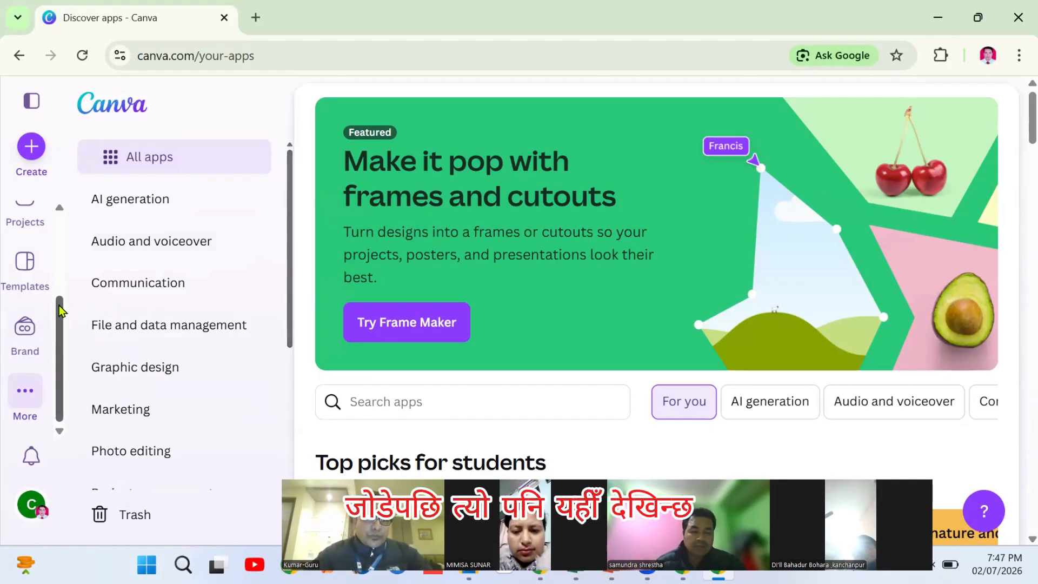
pyautogui.click(60, 207)
pyautogui.click(59, 431)
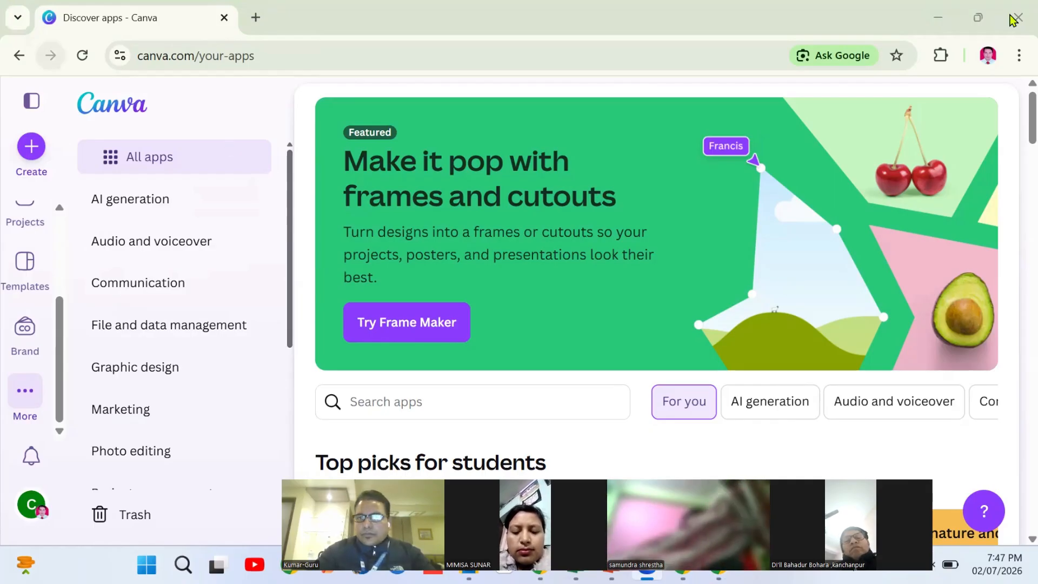
pyautogui.click(19, 57)
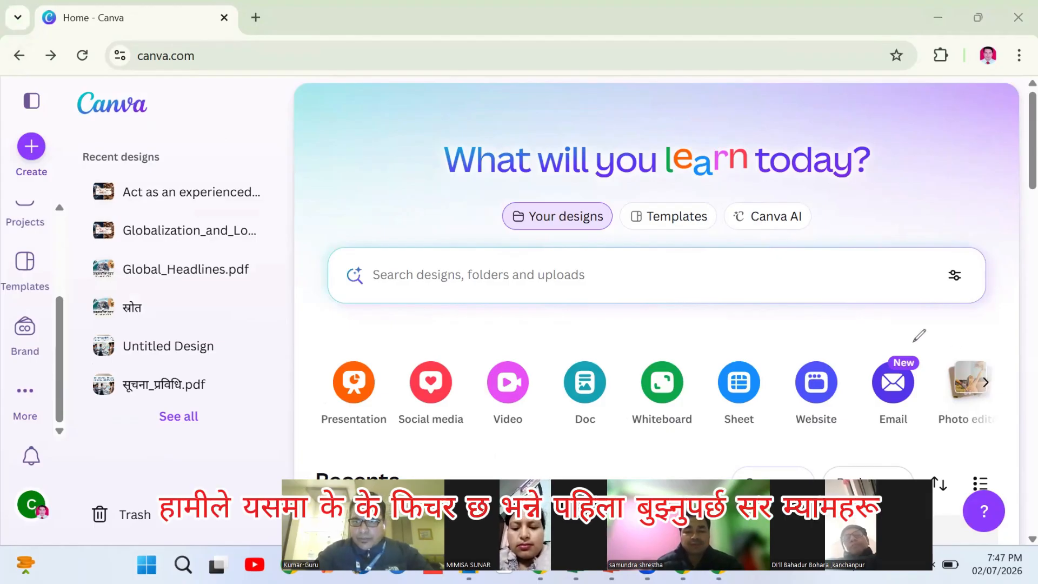
pyautogui.moveTo(915, 345)
pyautogui.mouseDown()
pyautogui.moveTo(343, 346)
pyautogui.moveTo(324, 364)
pyautogui.mouseUp()
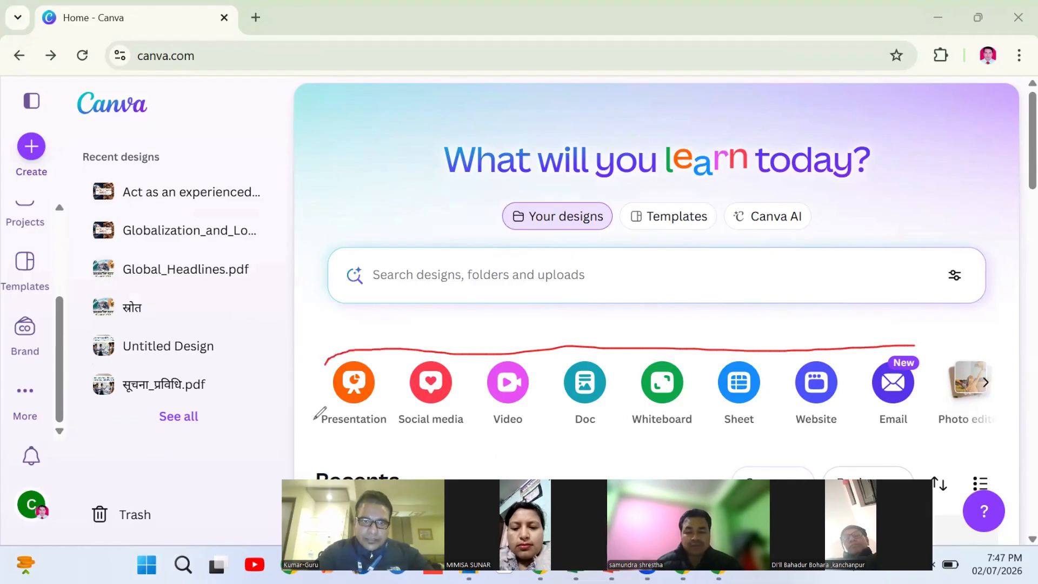
pyautogui.moveTo(527, 437)
pyautogui.mouseDown()
pyautogui.moveTo(746, 407)
pyautogui.moveTo(782, 423)
pyautogui.moveTo(905, 437)
pyautogui.moveTo(936, 434)
pyautogui.mouseUp()
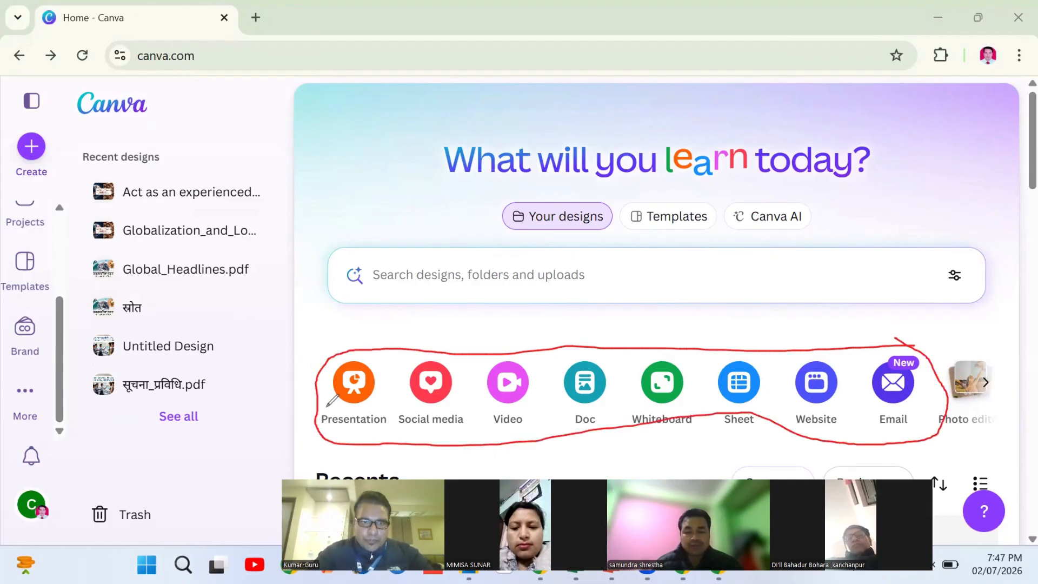
pyautogui.moveTo(328, 411); pyautogui.dragTo(392, 332)
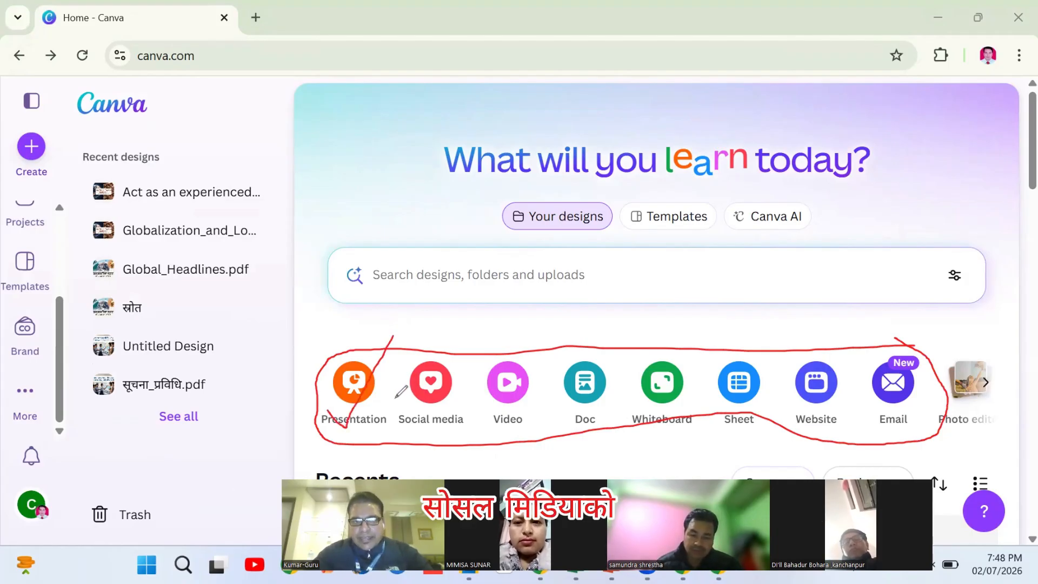
pyautogui.moveTo(396, 401)
pyautogui.mouseDown()
pyautogui.moveTo(422, 420)
pyautogui.moveTo(477, 331)
pyautogui.mouseUp()
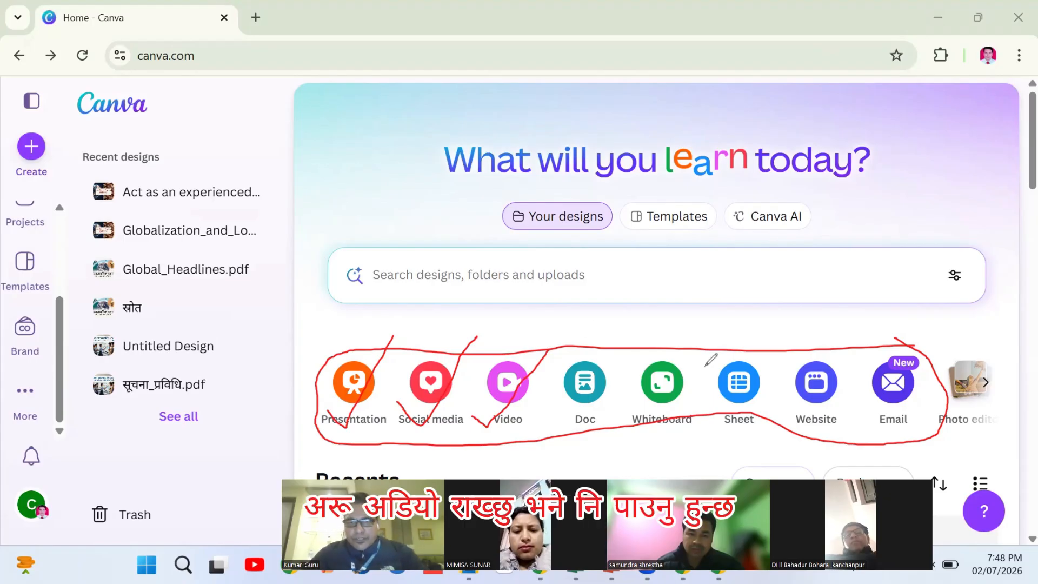
pyautogui.moveTo(558, 402); pyautogui.dragTo(647, 399)
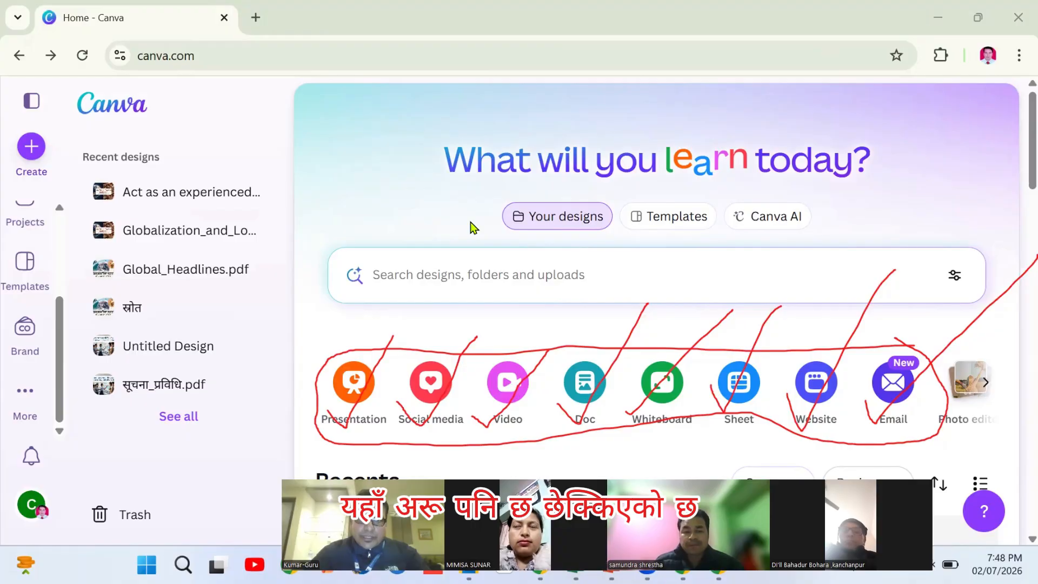
pyautogui.moveTo(415, 340)
pyautogui.mouseDown()
pyautogui.moveTo(384, 344)
pyautogui.moveTo(497, 337)
pyautogui.mouseUp()
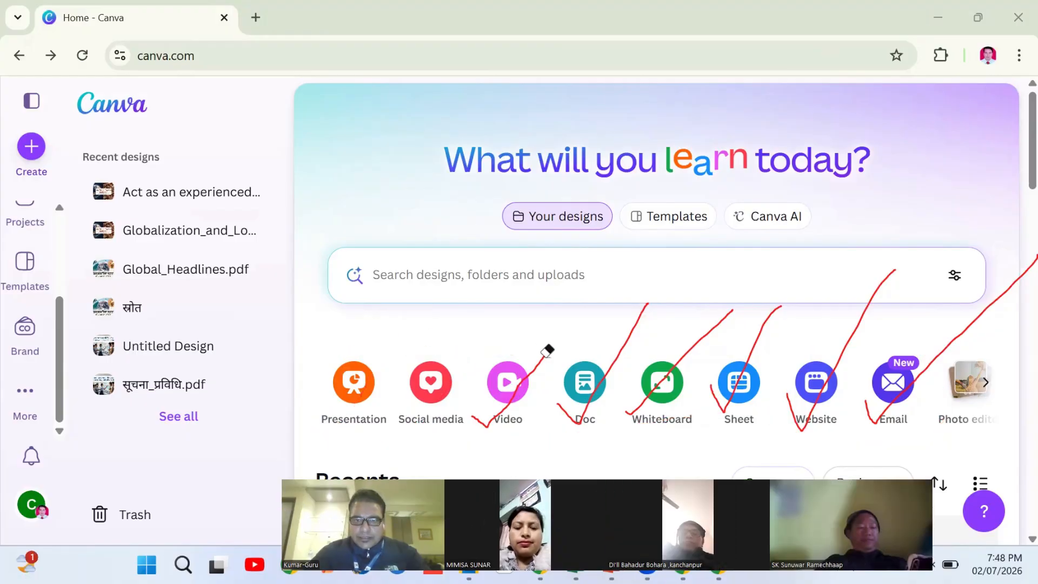
pyautogui.moveTo(618, 327)
pyautogui.mouseDown()
pyautogui.moveTo(866, 303)
pyautogui.moveTo(948, 314)
pyautogui.moveTo(665, 155)
pyautogui.mouseUp()
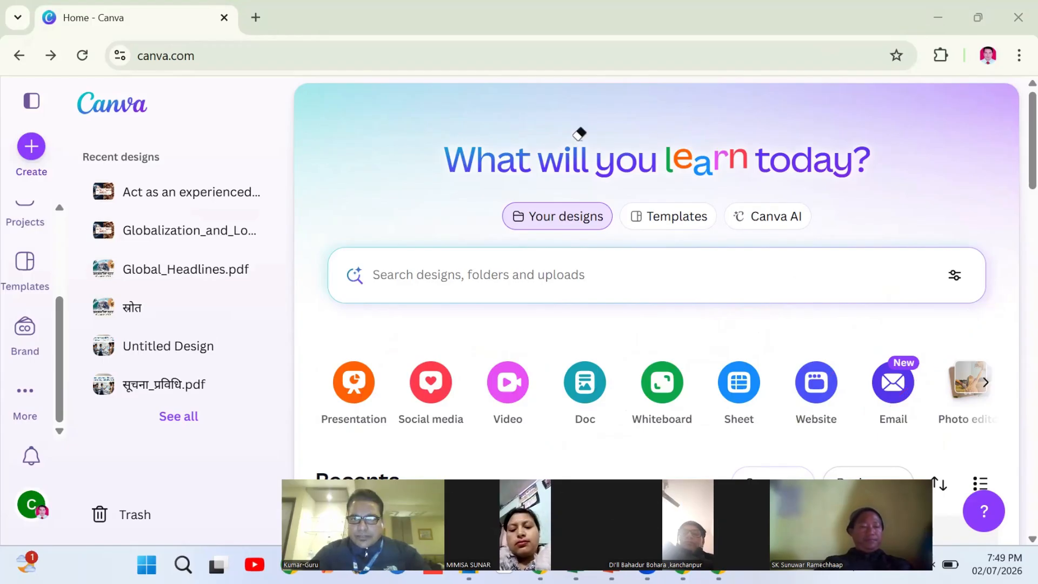
# Scroll the design-type row to Custom size, Upload and More, then preview and close Create a design
pyautogui.click(987, 387)
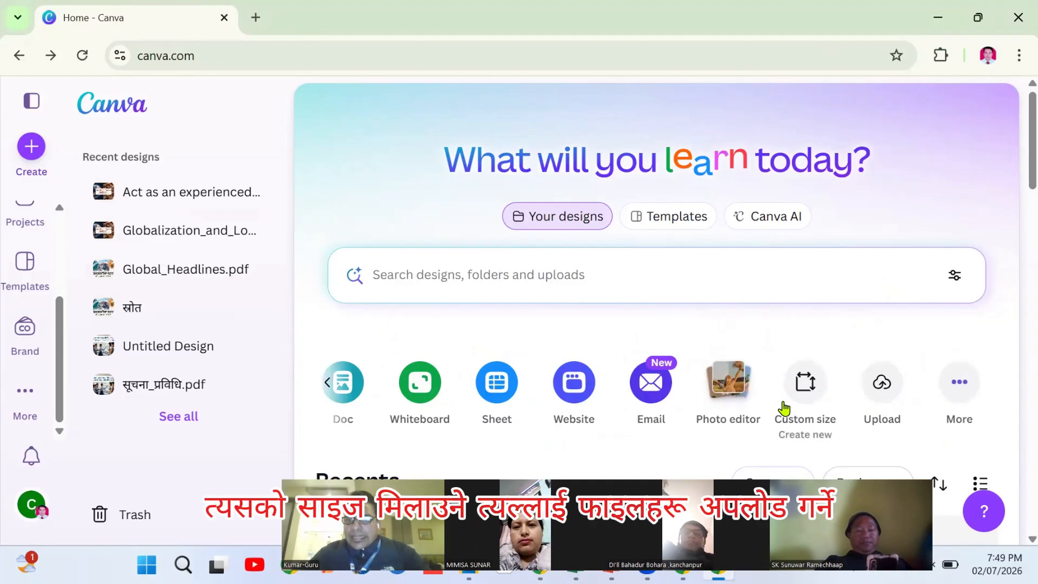
pyautogui.click(962, 388)
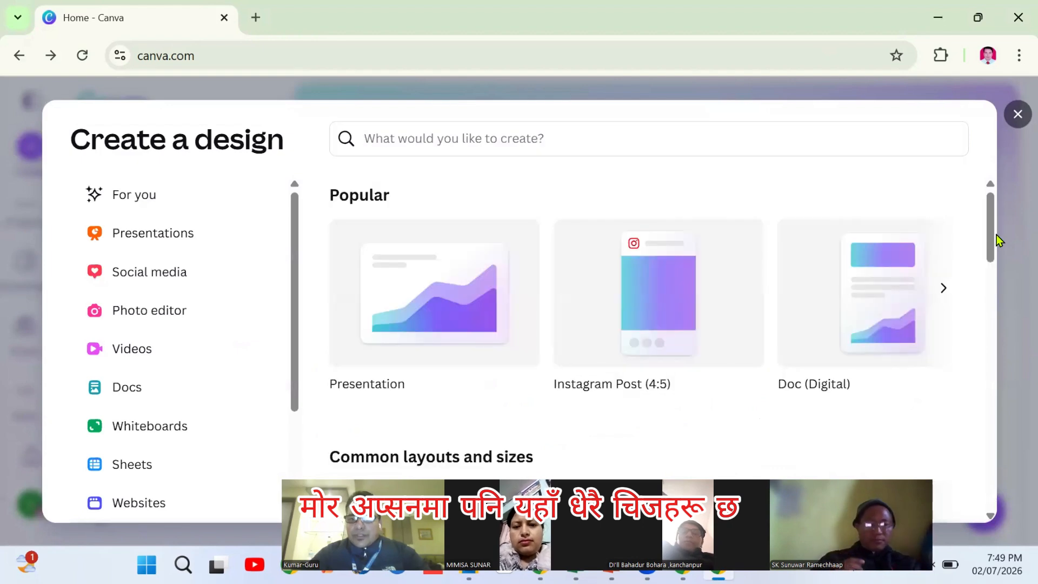
pyautogui.press('Escape')
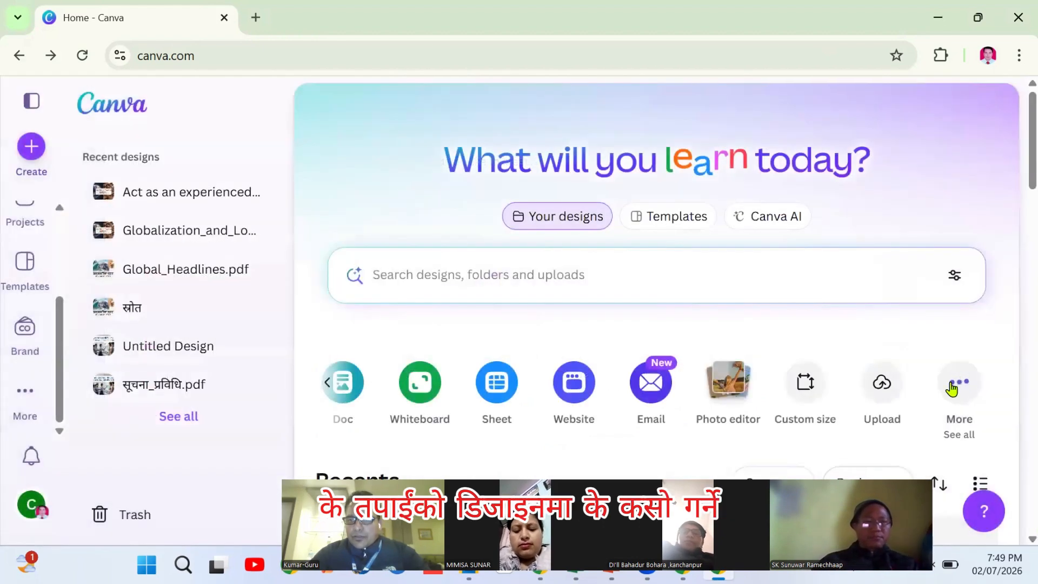
pyautogui.click(952, 387)
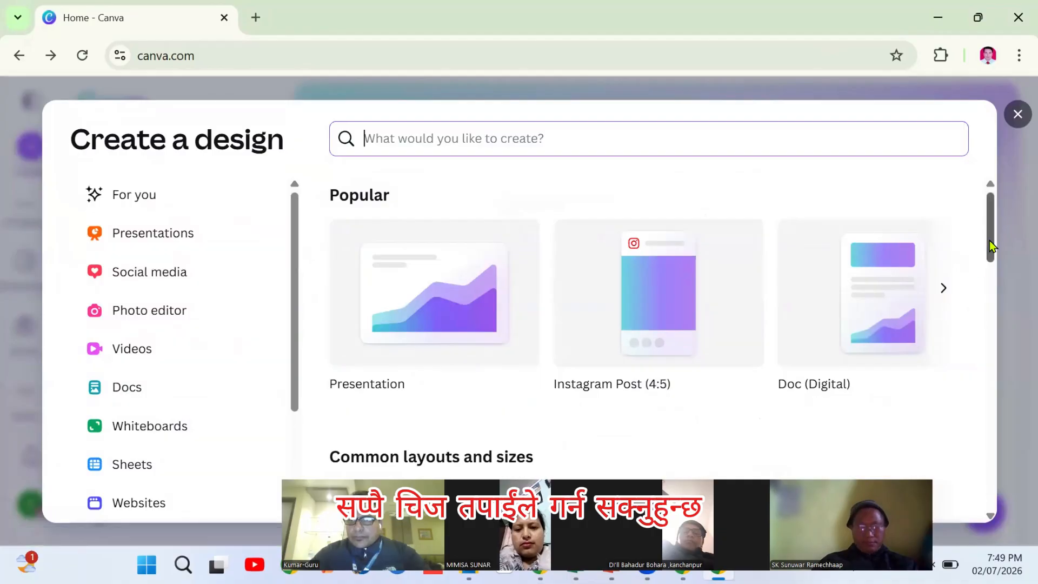
pyautogui.moveTo(988, 241); pyautogui.dragTo(991, 205)
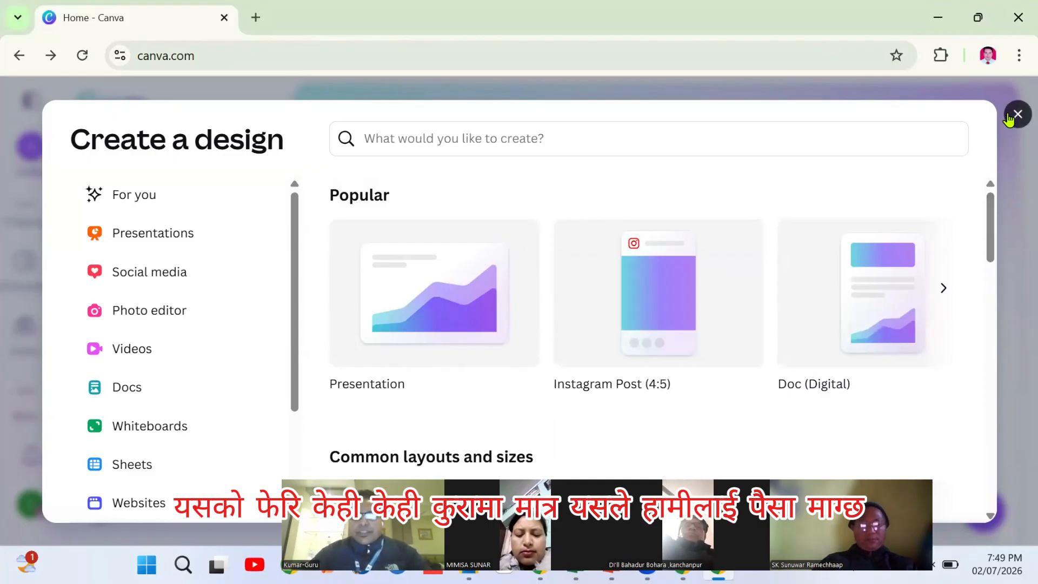
pyautogui.click(1017, 115)
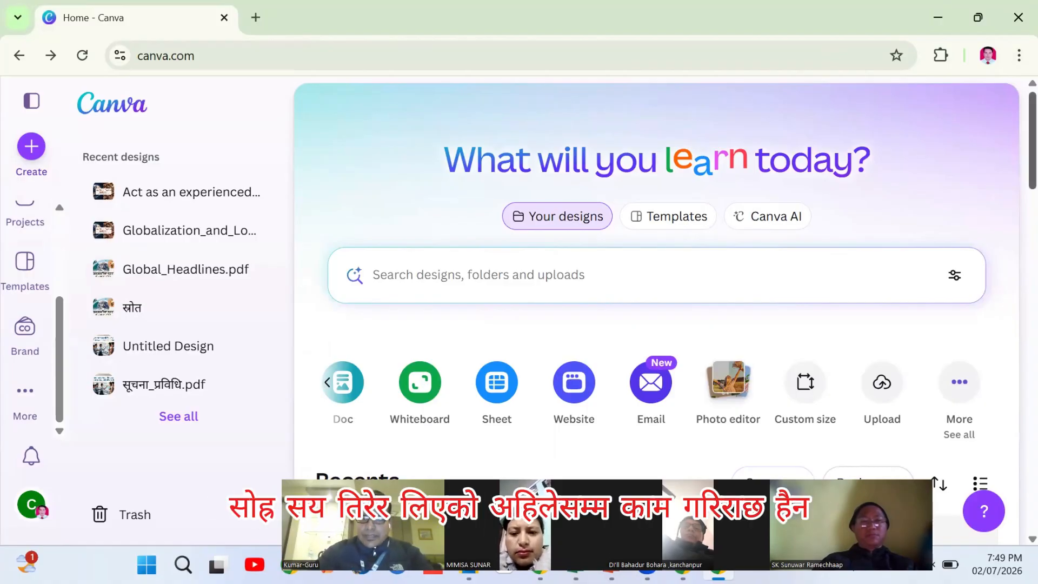
pyautogui.scroll(-10, 657, 314)
pyautogui.scroll(7, 657, 314)
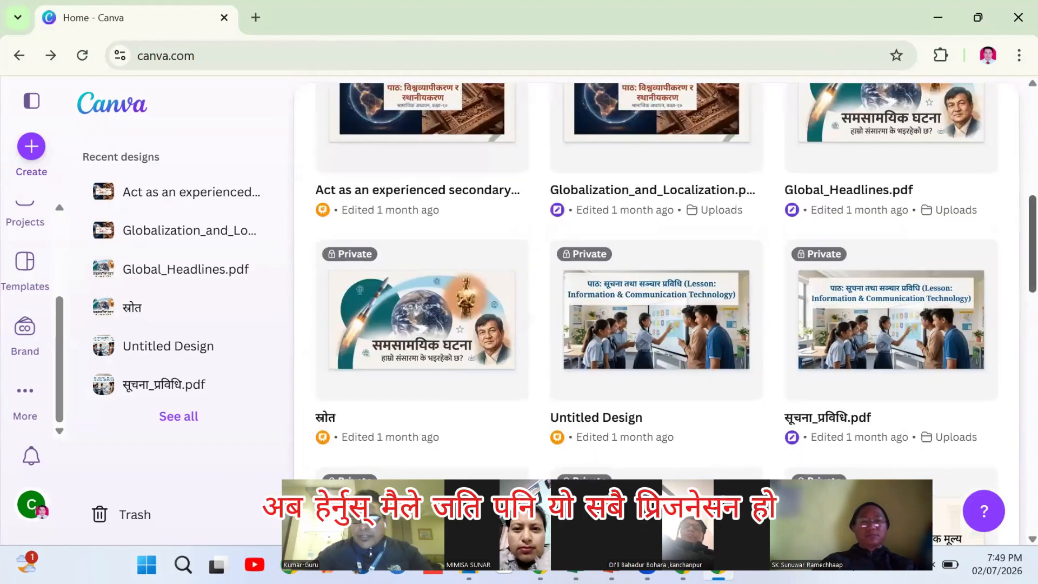
pyautogui.scroll(-3, 657, 313)
pyautogui.scroll(-8, 656, 313)
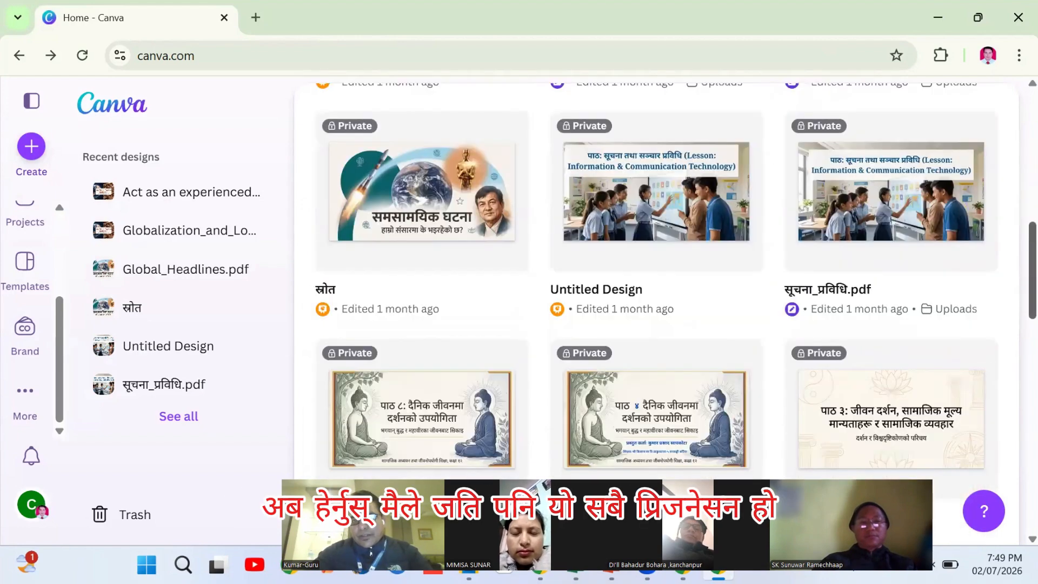
pyautogui.scroll(-10, 657, 314)
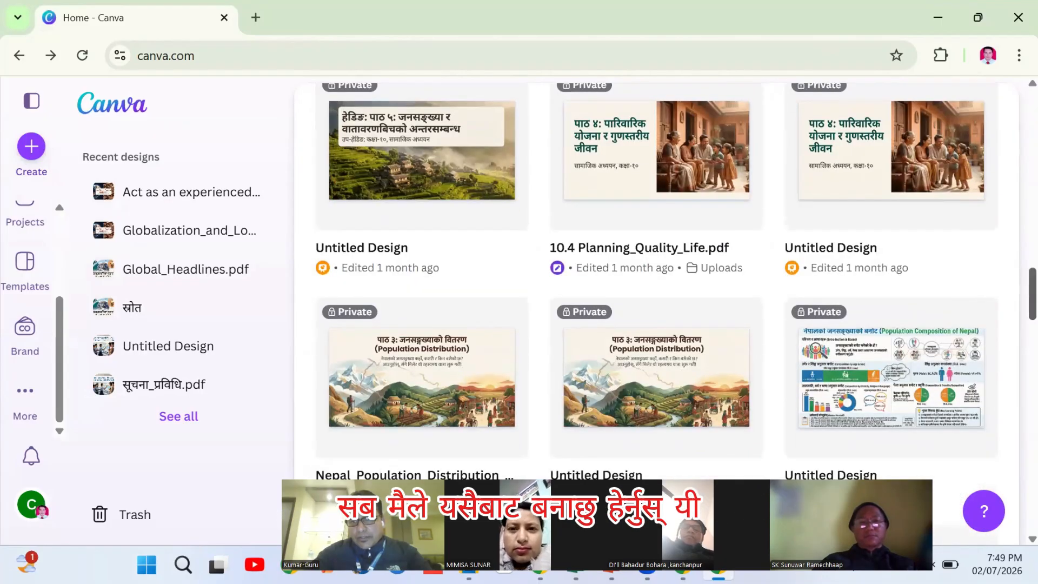
pyautogui.scroll(-7, 656, 314)
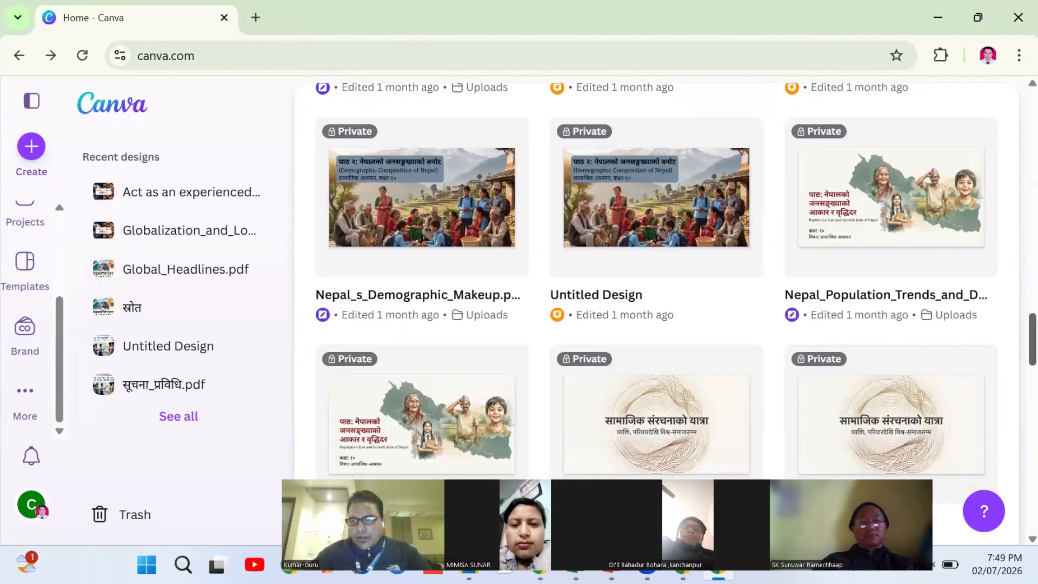
pyautogui.scroll(-10, 657, 313)
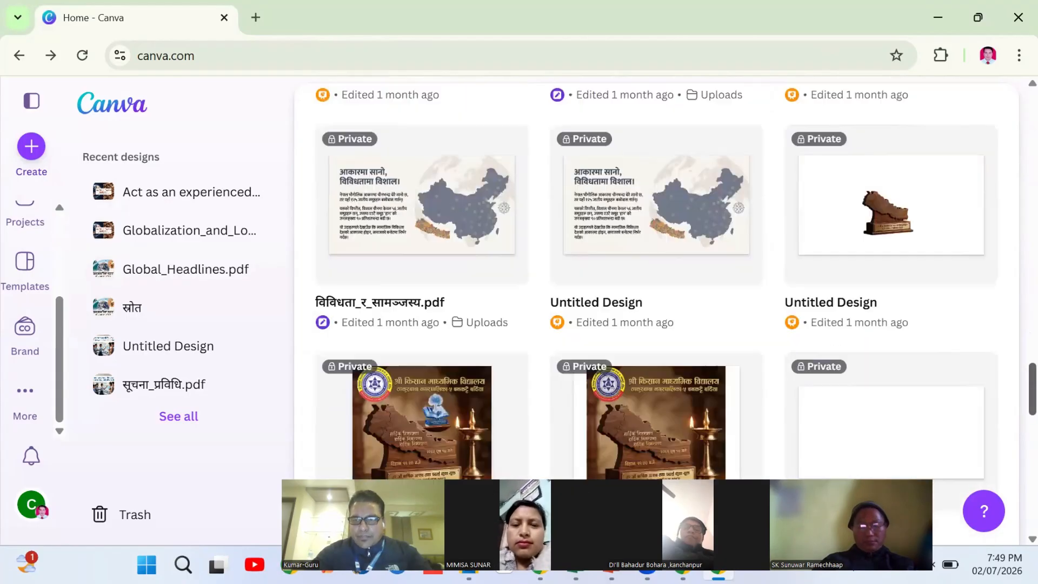
pyautogui.scroll(-4, 657, 313)
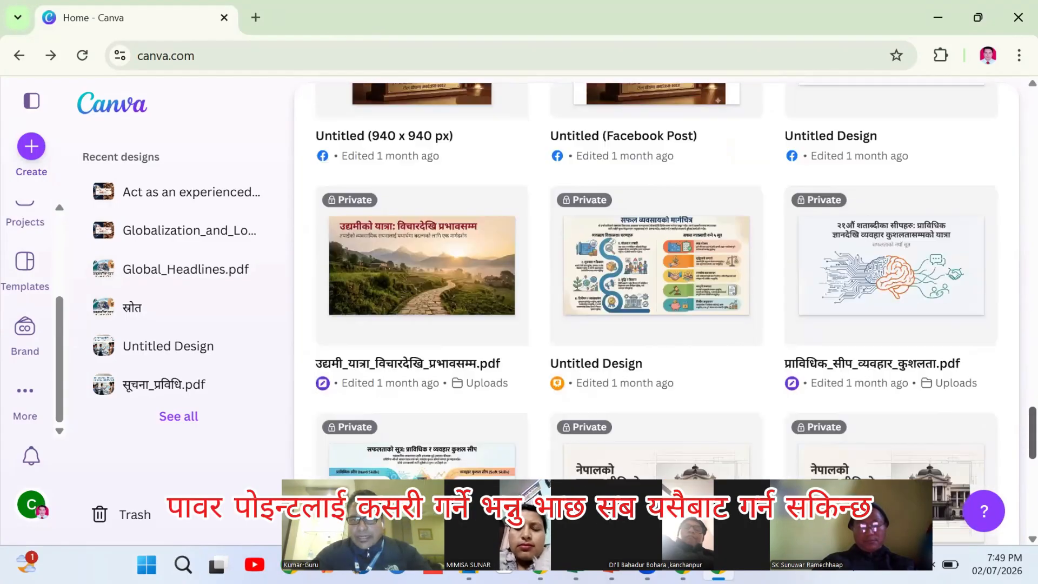
pyautogui.scroll(-7, 656, 313)
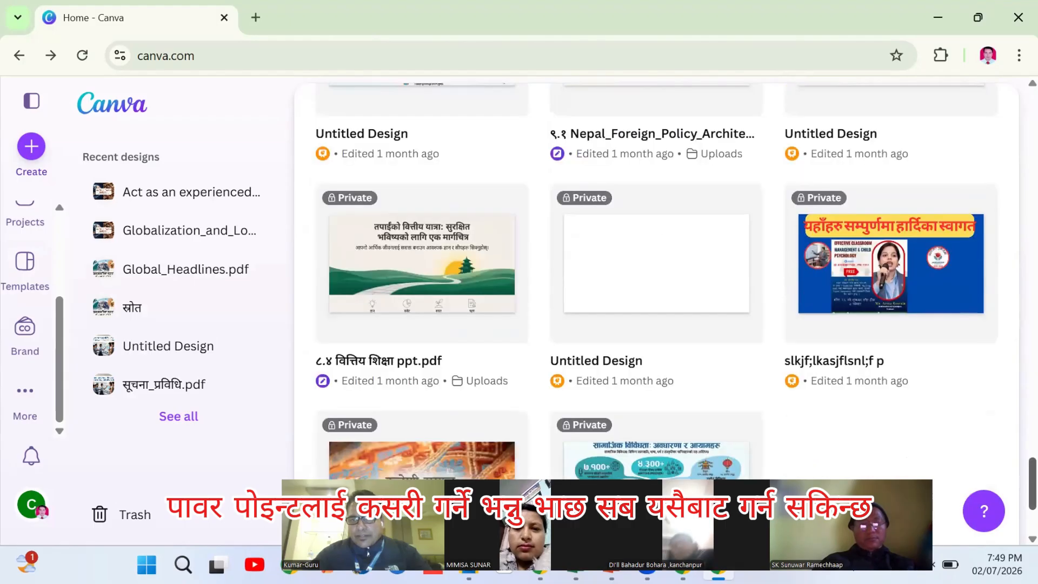
pyautogui.scroll(-8, 656, 313)
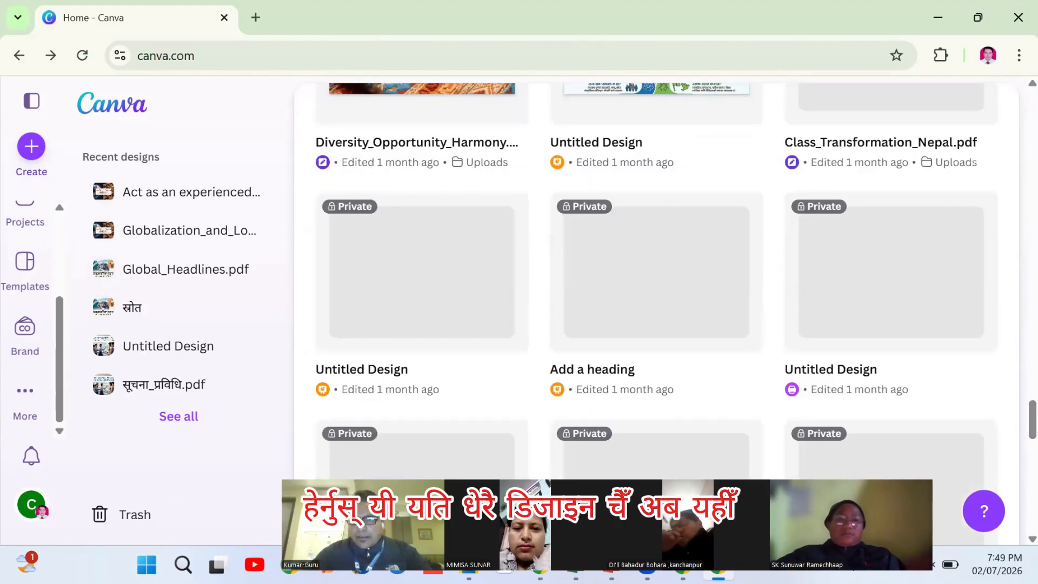
pyautogui.scroll(-8, 656, 314)
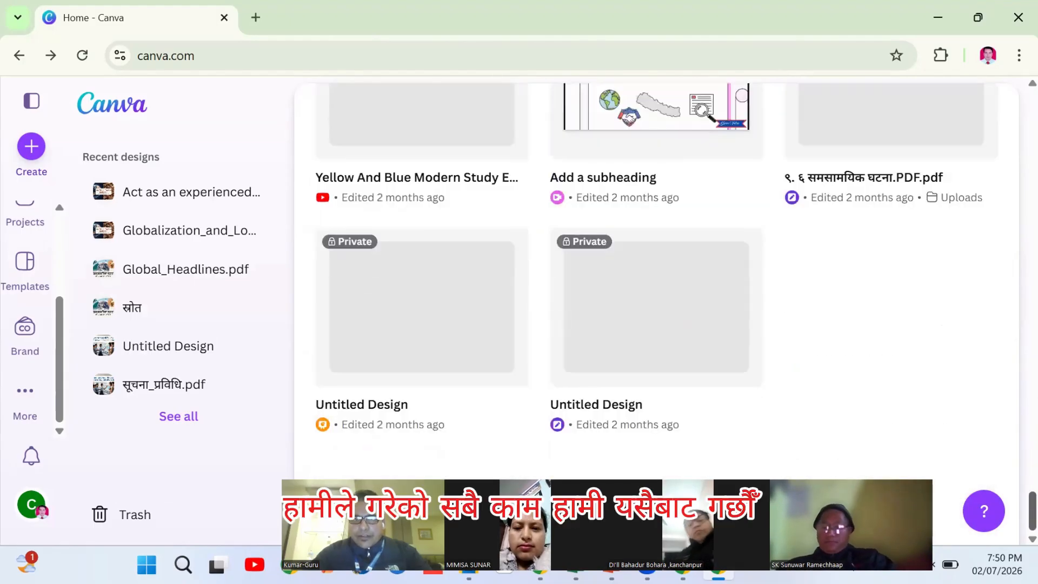
pyautogui.scroll(20, 656, 313)
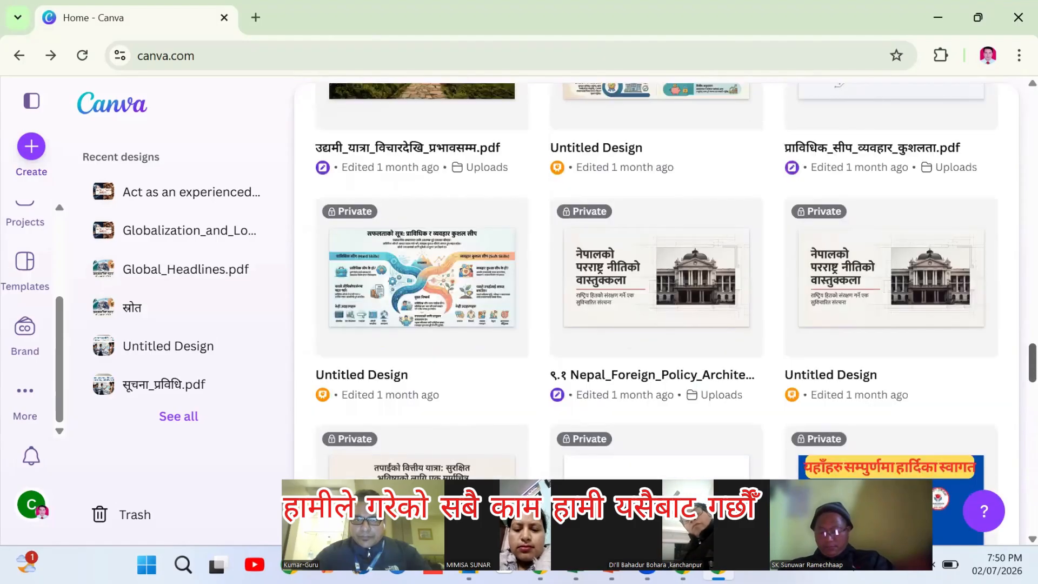
pyautogui.scroll(2, 615, 292)
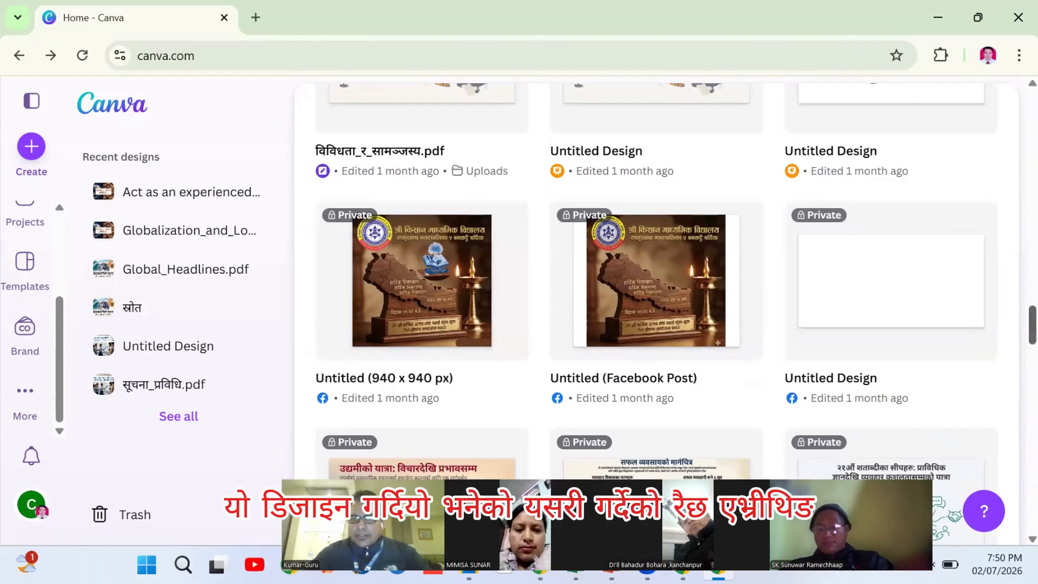
pyautogui.scroll(5, 982, 308)
pyautogui.scroll(15, 656, 314)
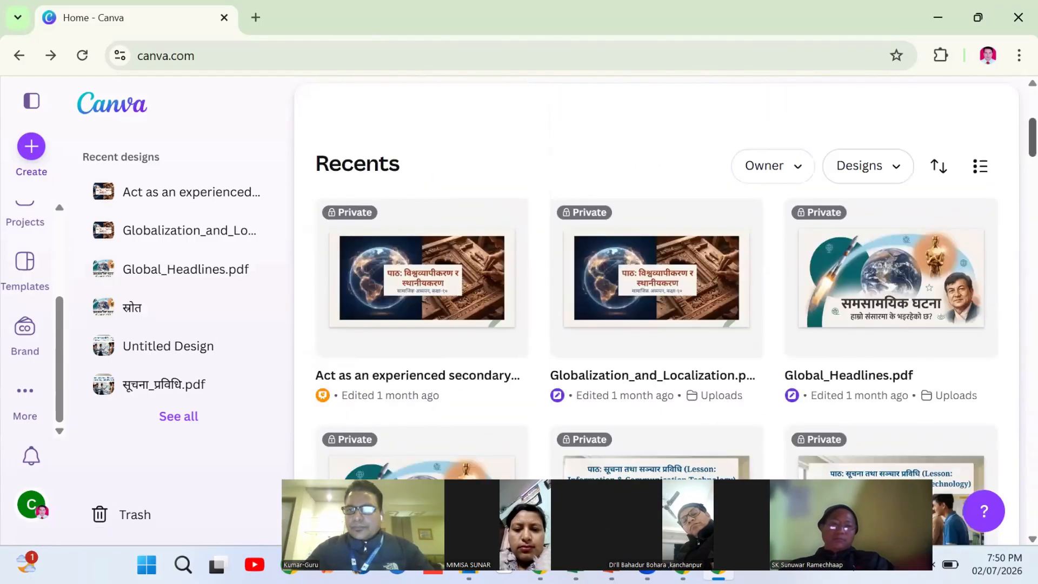
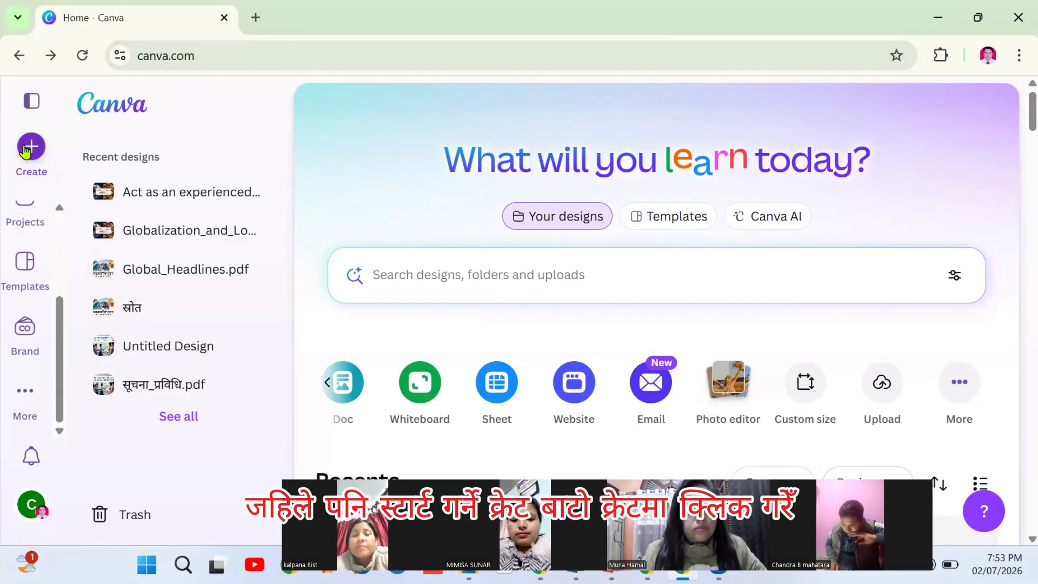
# From the Canva home page, open the Create a design chooser
pyautogui.click(27, 148)
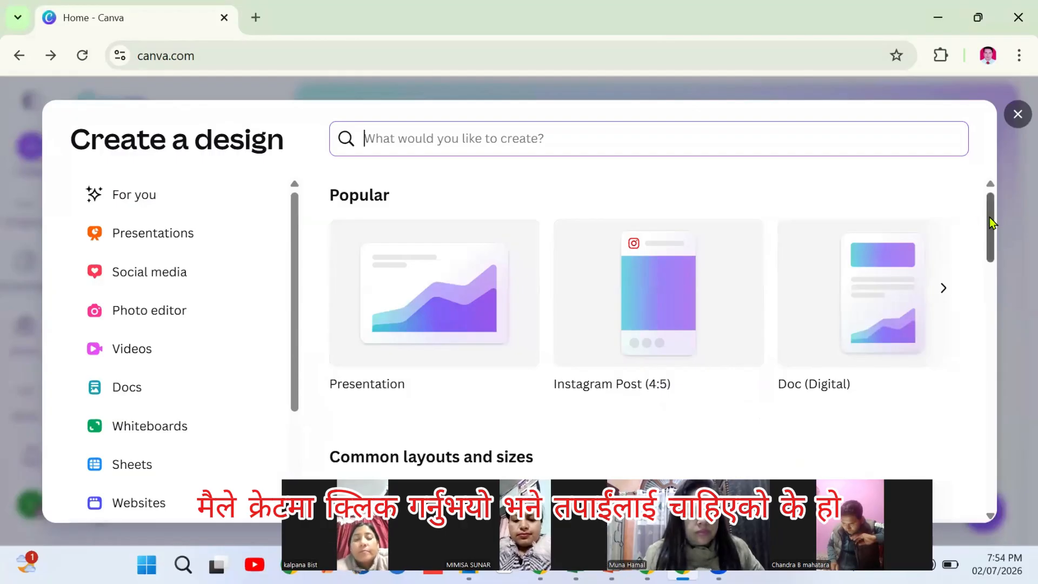
# Browse the Popular design types carousel to its end and back, closing an accidental presentation
pyautogui.moveTo(989, 217); pyautogui.dragTo(989, 234)
pyautogui.scroll(2, 986, 218)
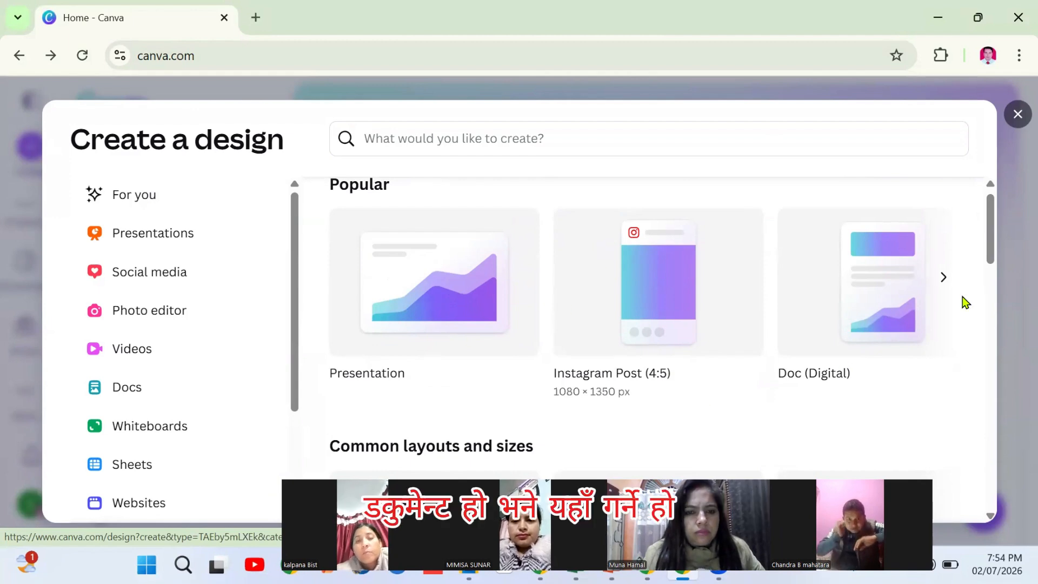
pyautogui.click(943, 277)
pyautogui.click(943, 279)
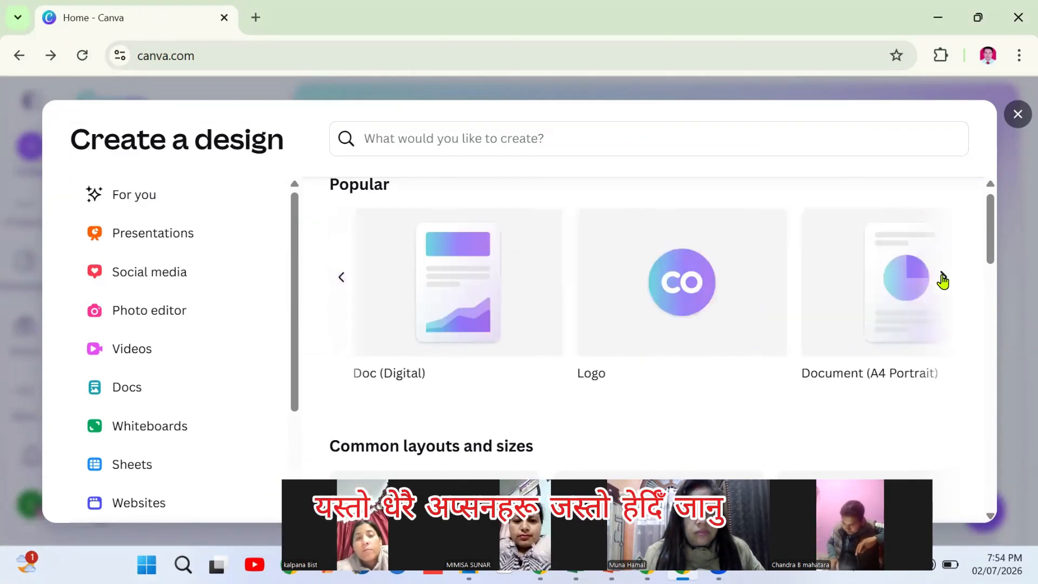
pyautogui.click(940, 279)
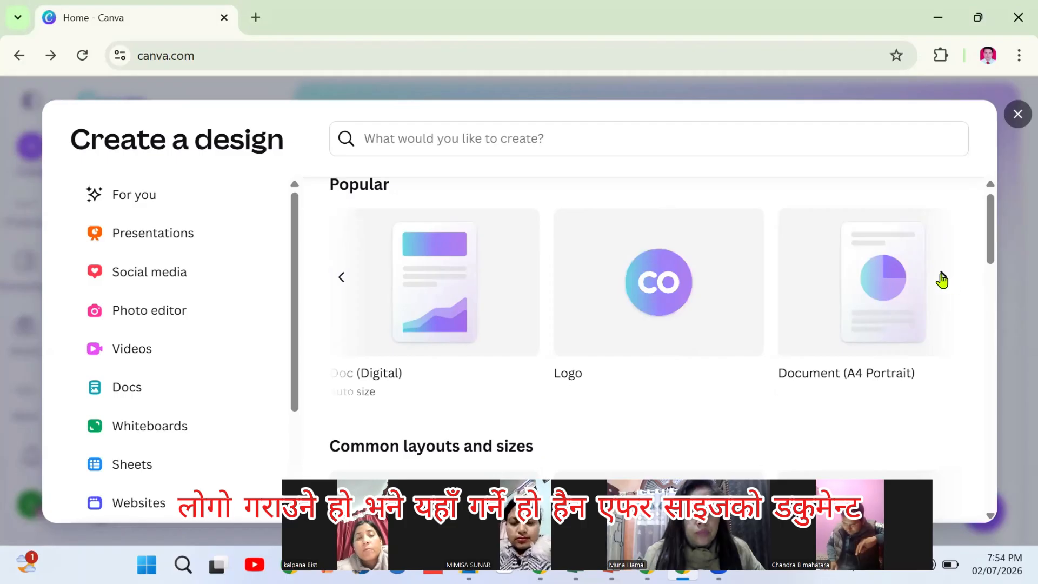
pyautogui.click(940, 279)
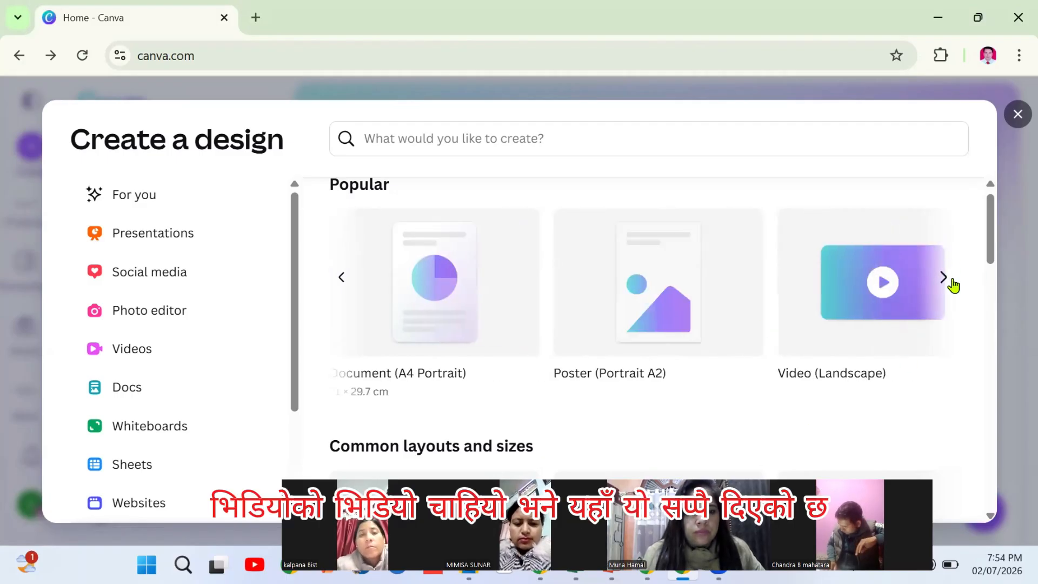
pyautogui.click(341, 280)
pyautogui.click(343, 285)
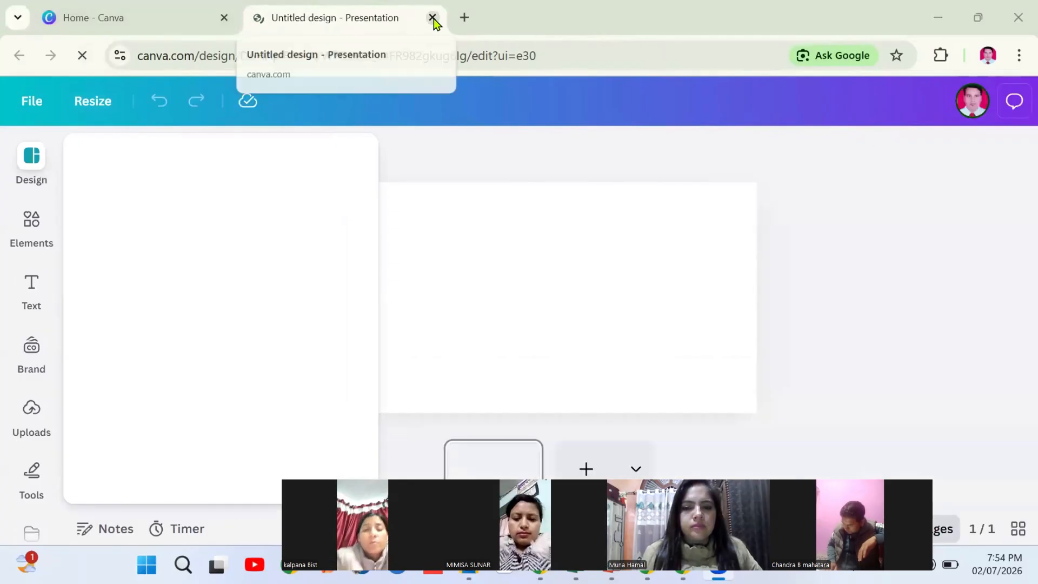
pyautogui.click(433, 18)
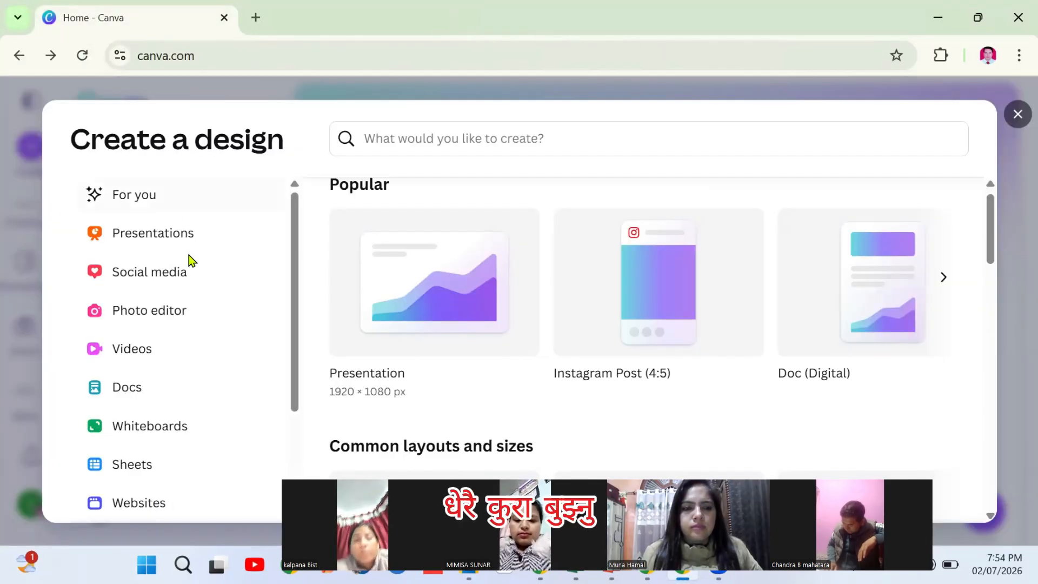
# Create a new blank presentation from the Presentation card
pyautogui.moveTo(292, 244); pyautogui.dragTo(287, 398)
pyautogui.scroll(5, 291, 212)
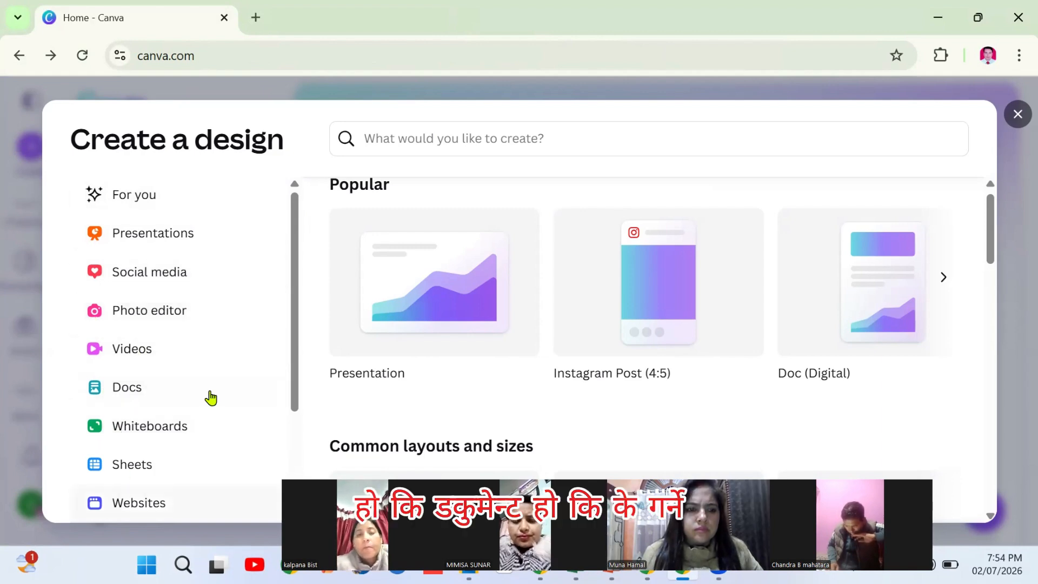
pyautogui.scroll(-3, 291, 254)
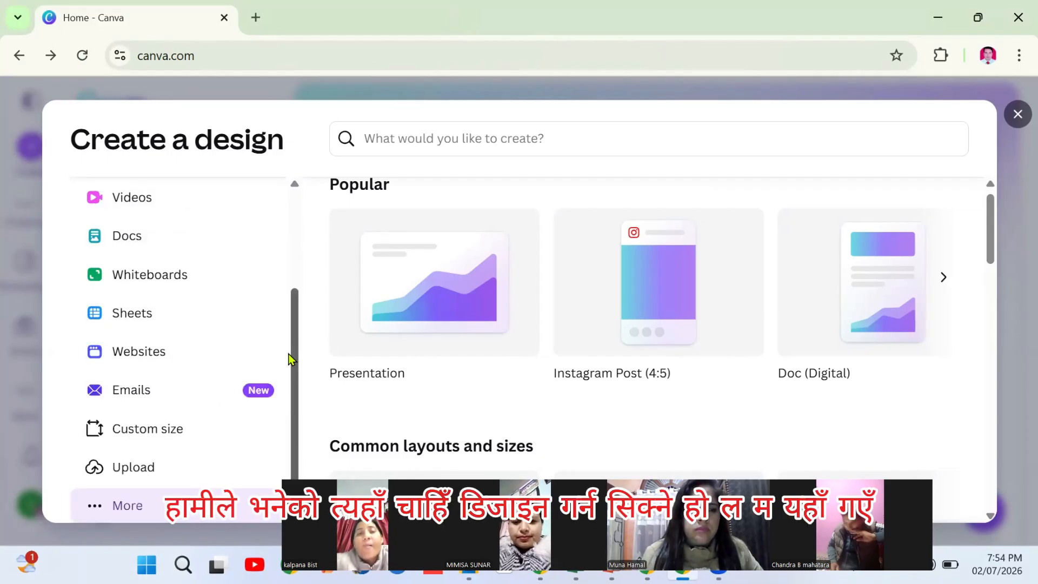
pyautogui.scroll(2, 290, 359)
pyautogui.scroll(1, 286, 293)
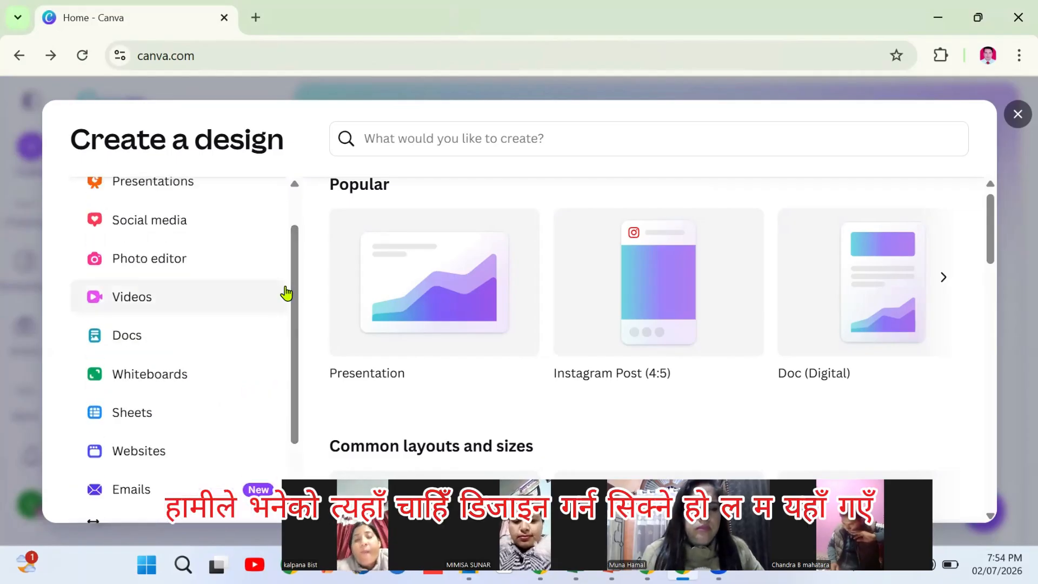
pyautogui.click(384, 291)
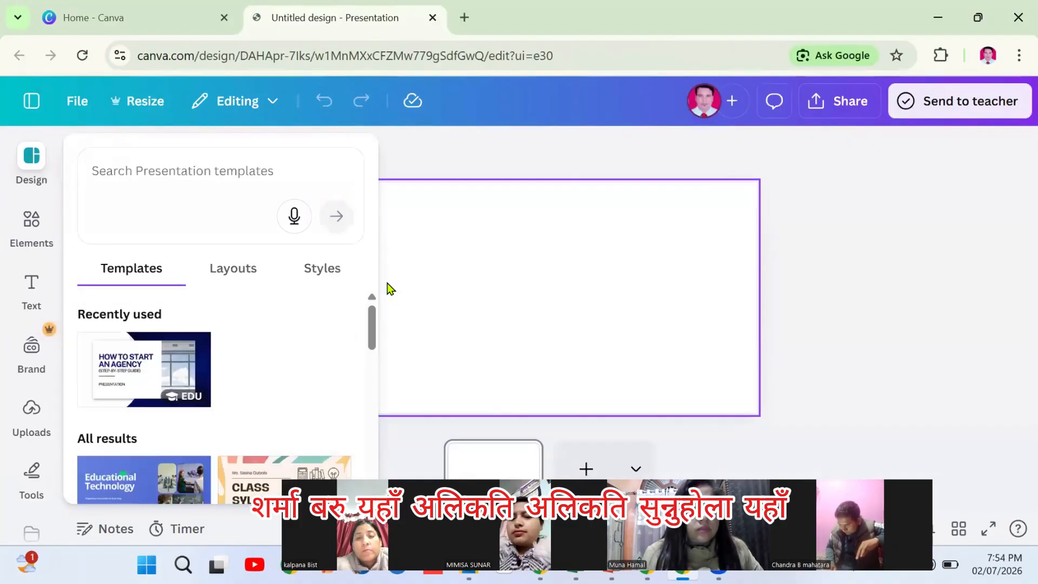
# Fill the blank slide's background with Cobalt blue from the default solid colours
pyautogui.click(391, 165)
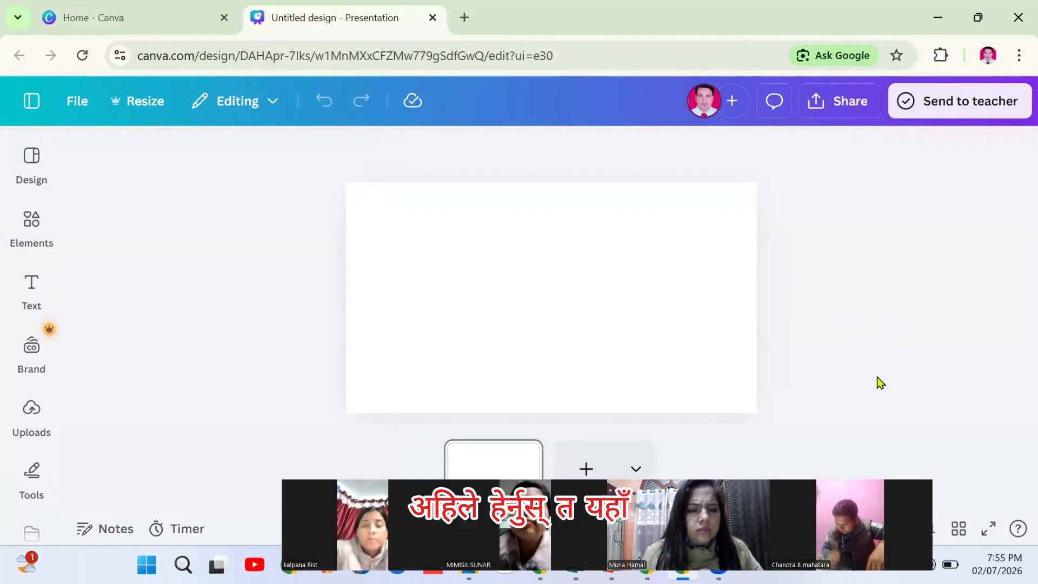
pyautogui.click(549, 323)
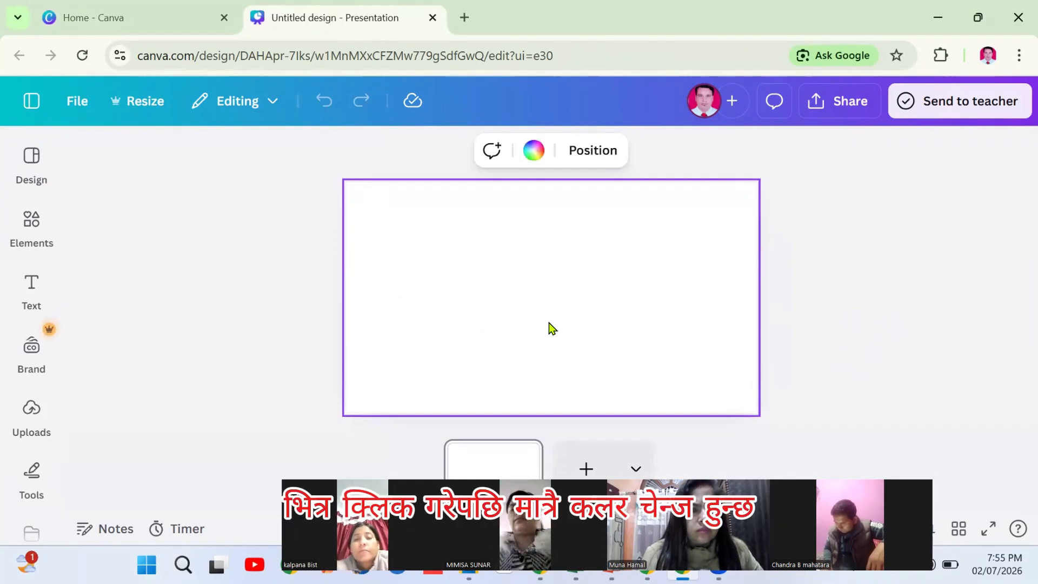
pyautogui.click(532, 152)
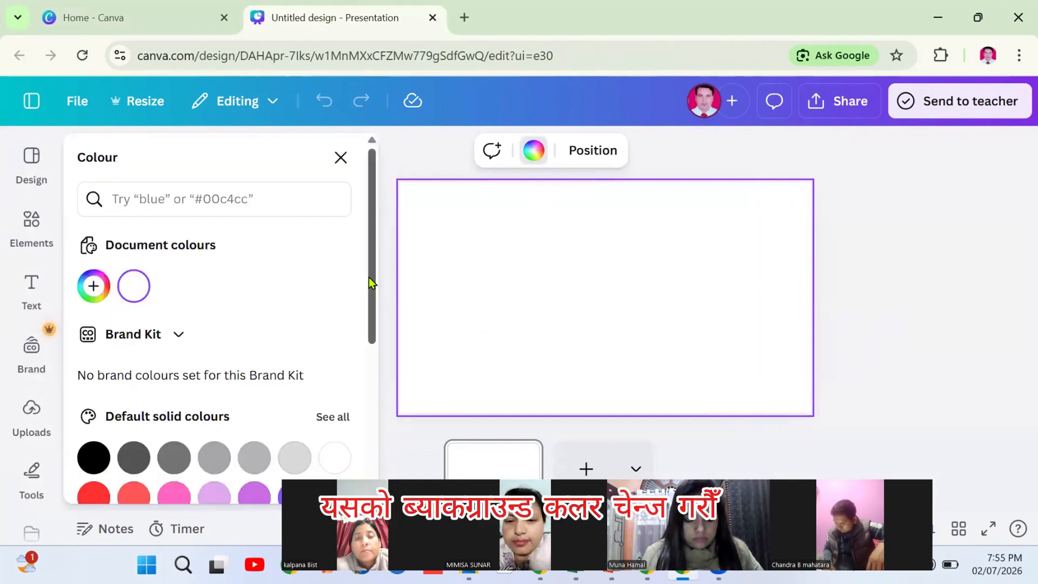
pyautogui.scroll(-3, 363, 376)
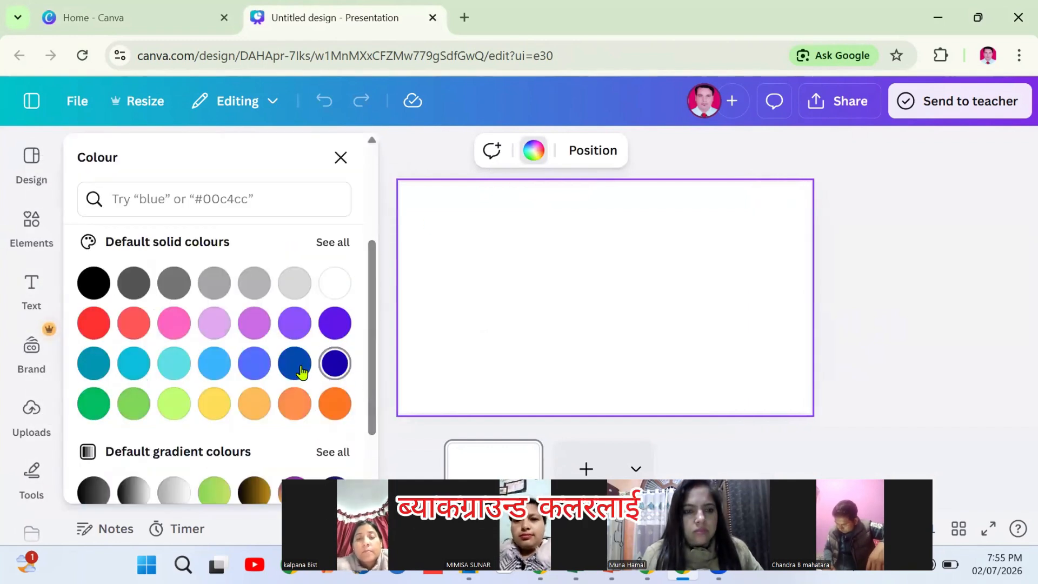
pyautogui.click(295, 364)
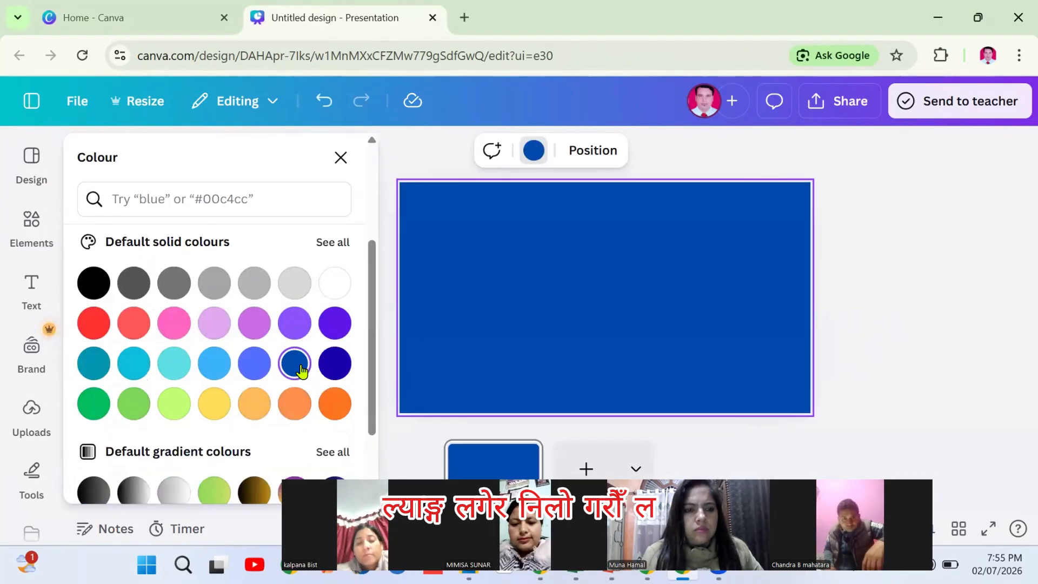
pyautogui.click(925, 257)
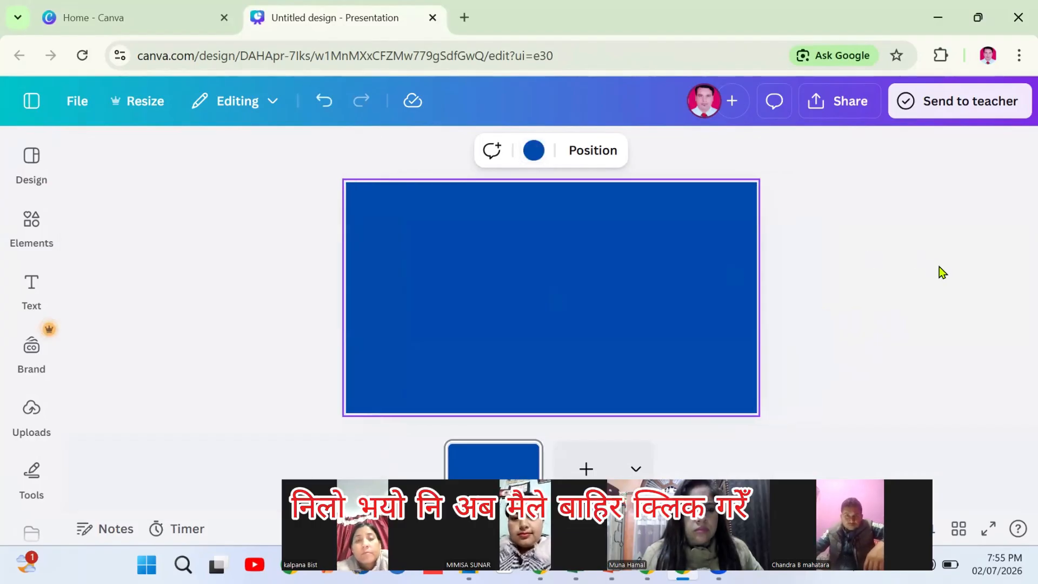
pyautogui.click(934, 269)
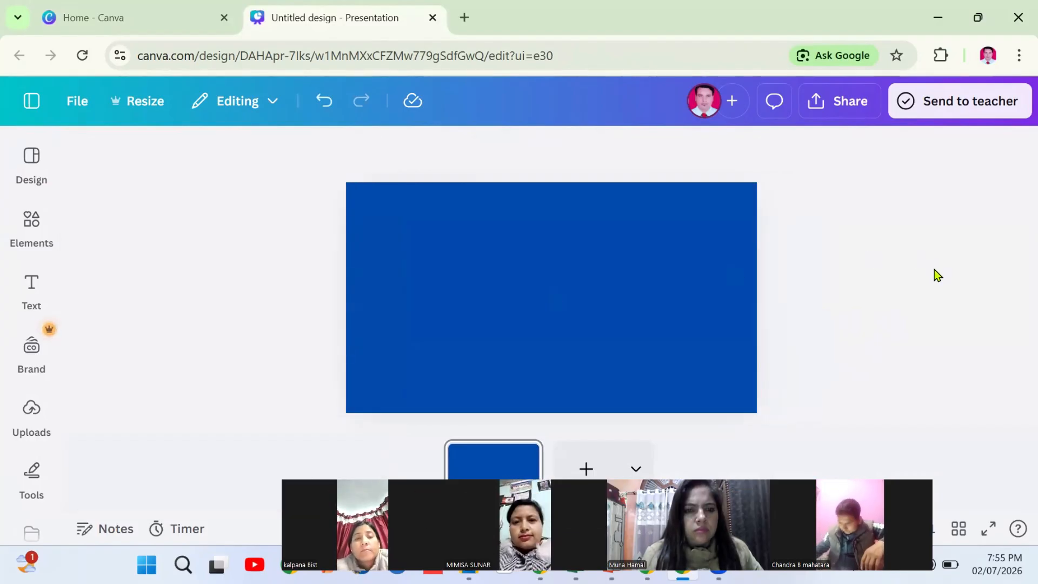
pyautogui.click(555, 285)
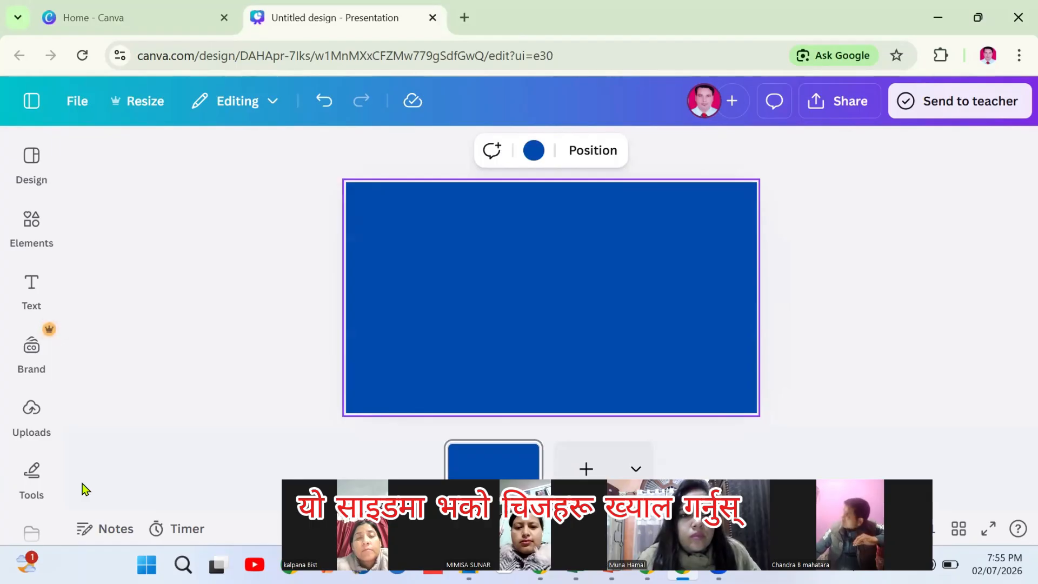
# Tour the Design, Elements, Text and Uploads panels, leaving the Text panel docked
pyautogui.click(32, 157)
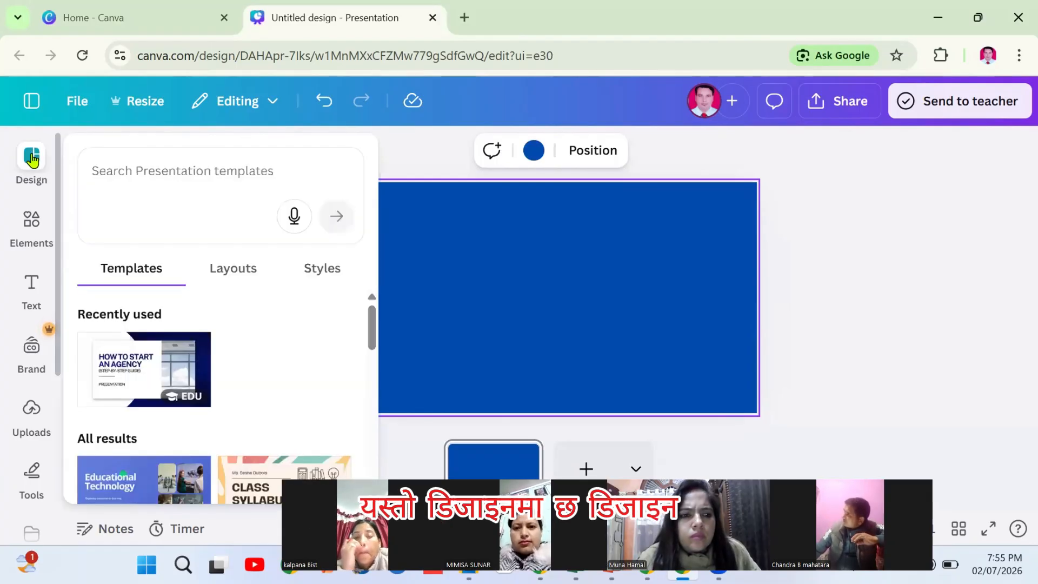
pyautogui.click(31, 227)
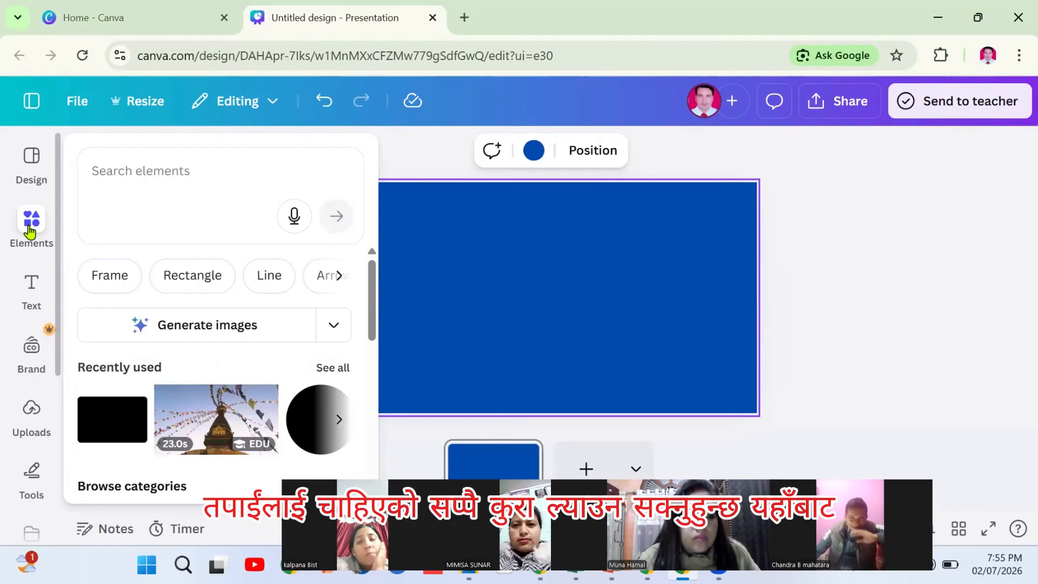
pyautogui.click(30, 290)
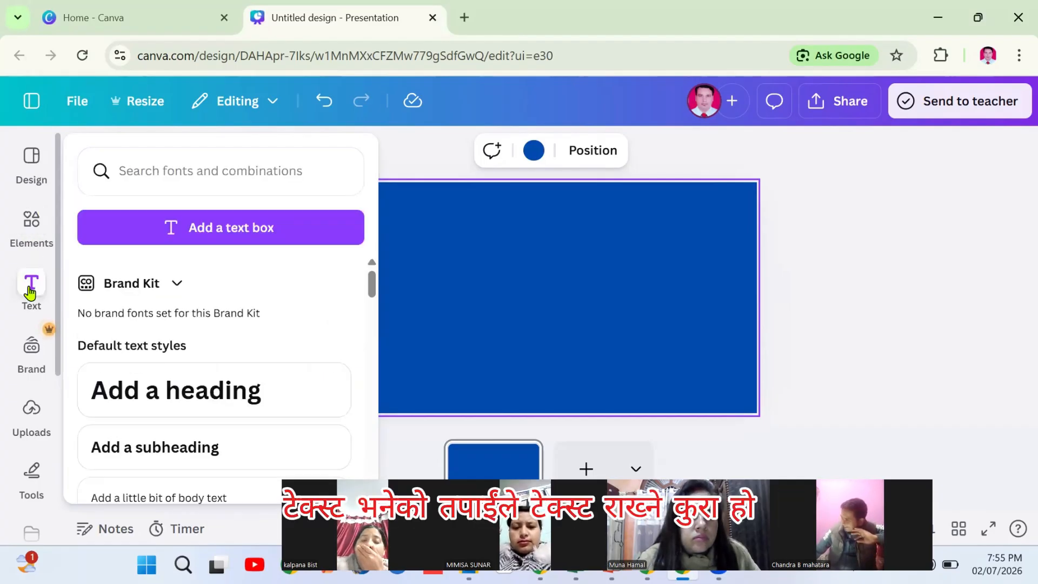
pyautogui.click(29, 413)
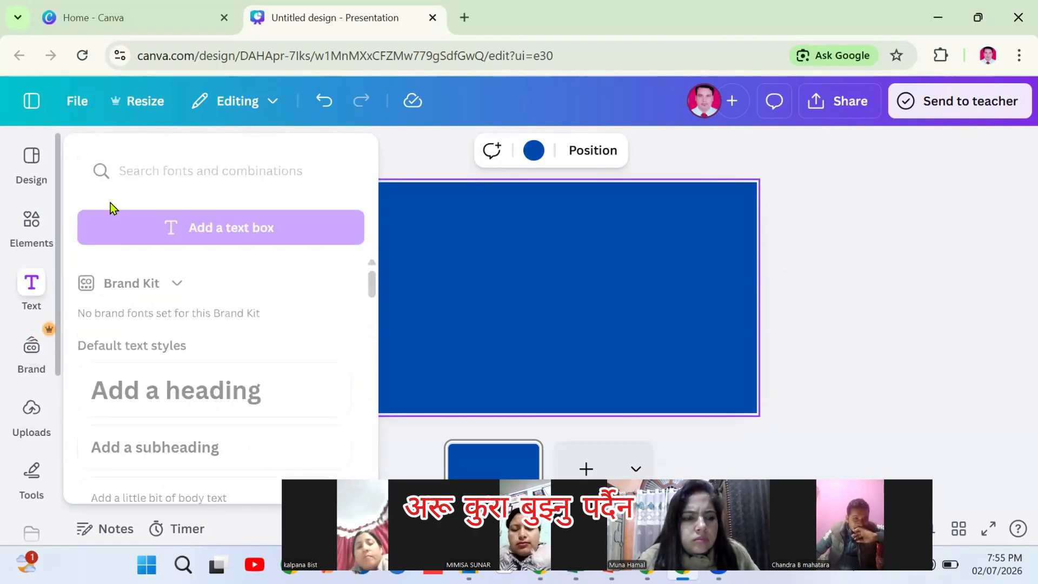
pyautogui.click(31, 286)
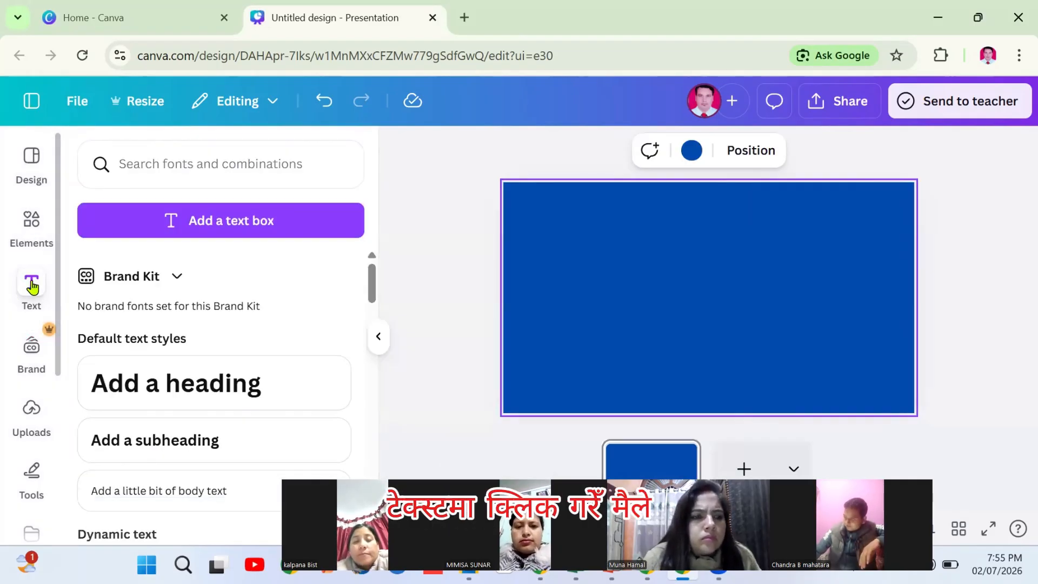
# Add a heading text box reading 'Canva Class Day 4', then deselect it
pyautogui.click(166, 388)
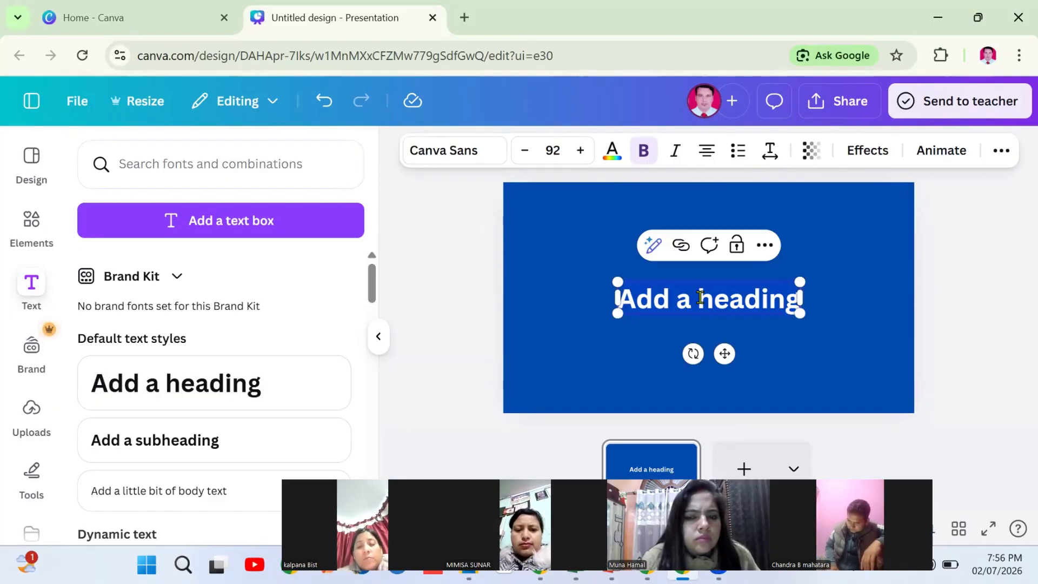
pyautogui.write('त्रिहब')
pyautogui.press('BackSpace')
pyautogui.press('BackSpace')
pyautogui.press('BackSpace')
pyautogui.press('BackSpace')
pyautogui.press('BackSpace')
pyautogui.press('BackSpace')
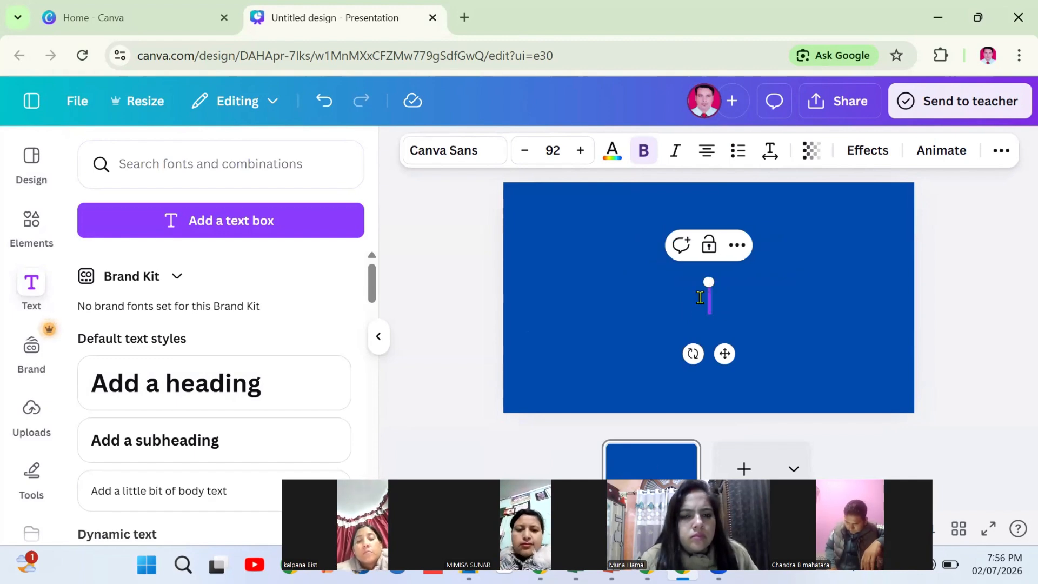
pyautogui.write('Canva')
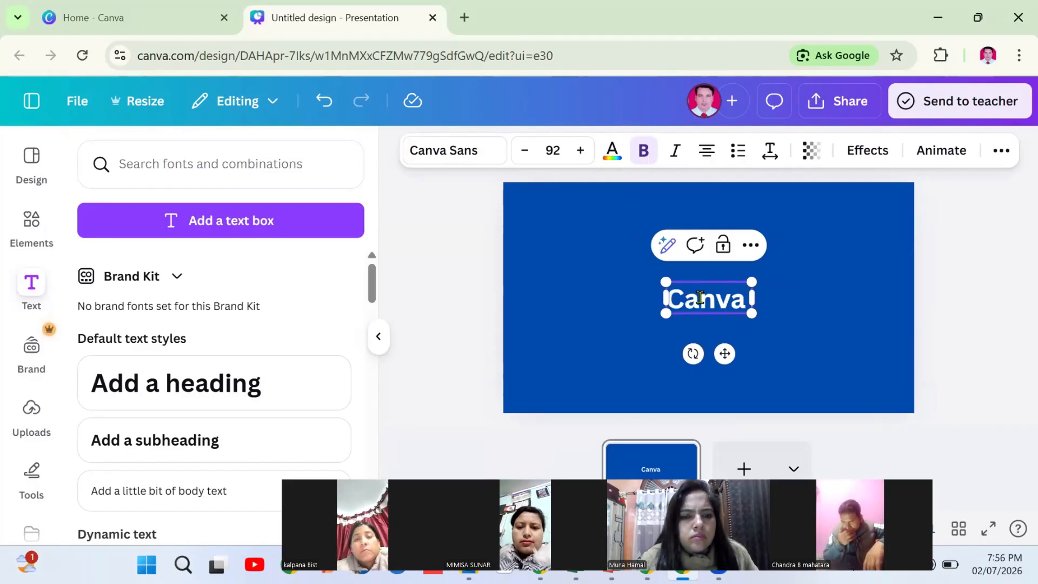
pyautogui.press('BackSpace')
pyautogui.write('C')
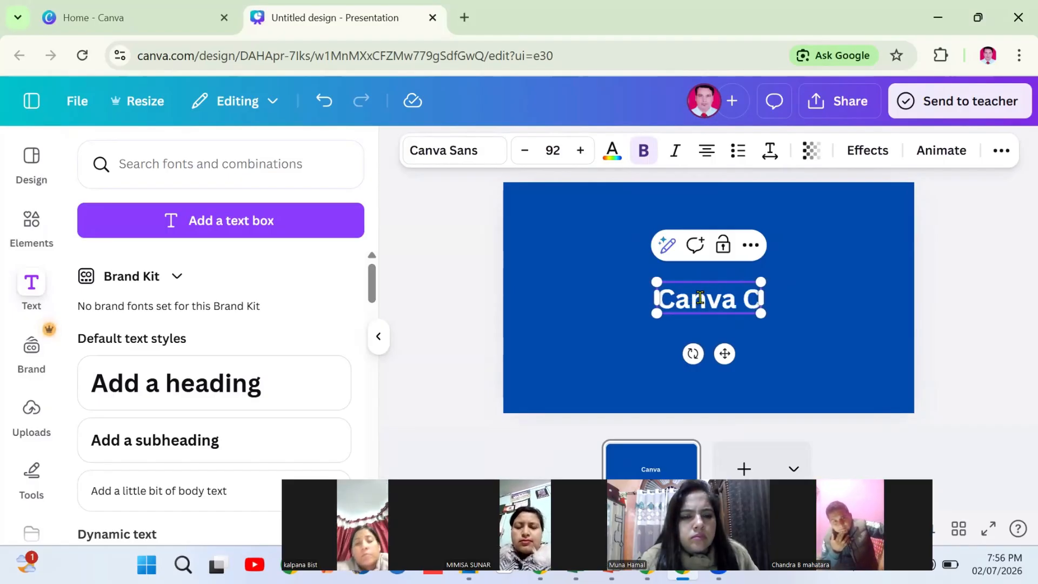
pyautogui.write('lass')
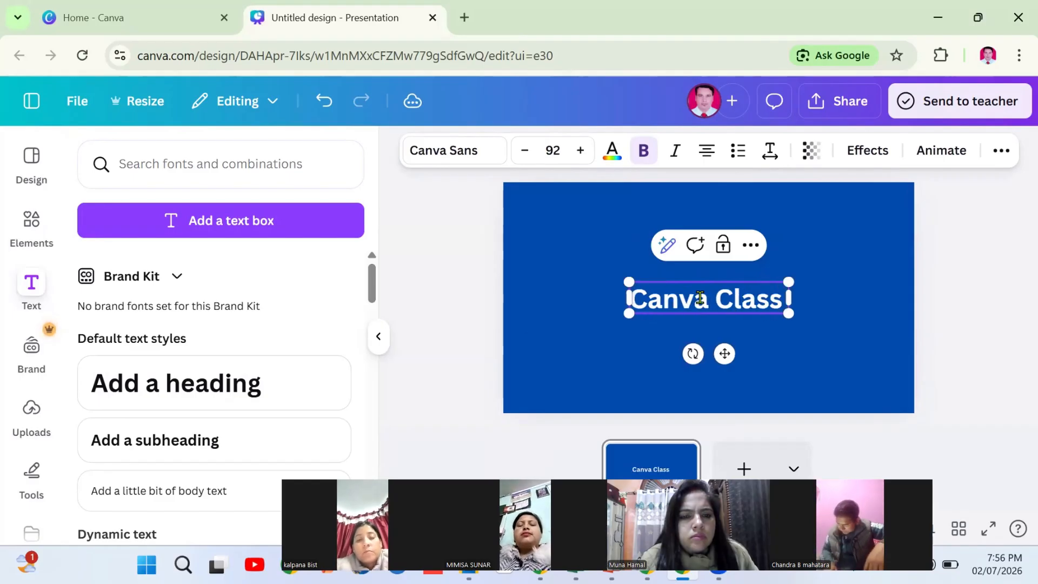
pyautogui.write(' Dasy')
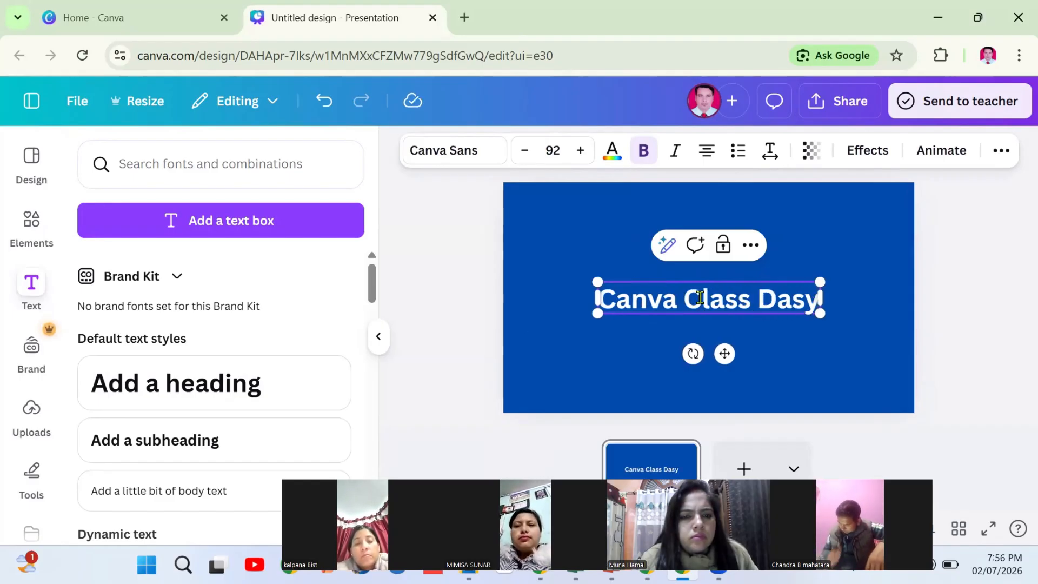
pyautogui.press('BackSpace')
pyautogui.press('BackSpace')
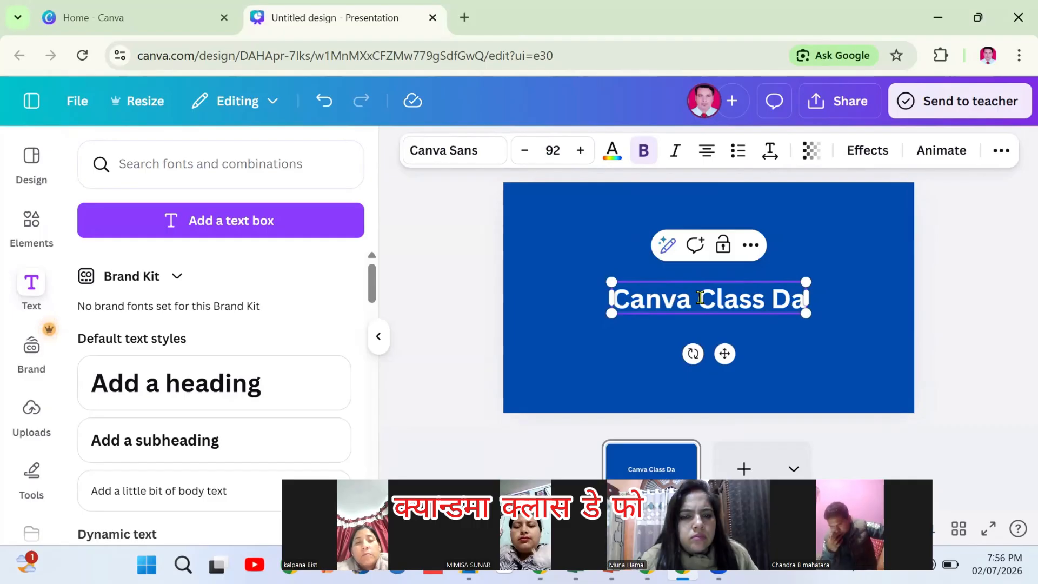
pyautogui.write('y 4')
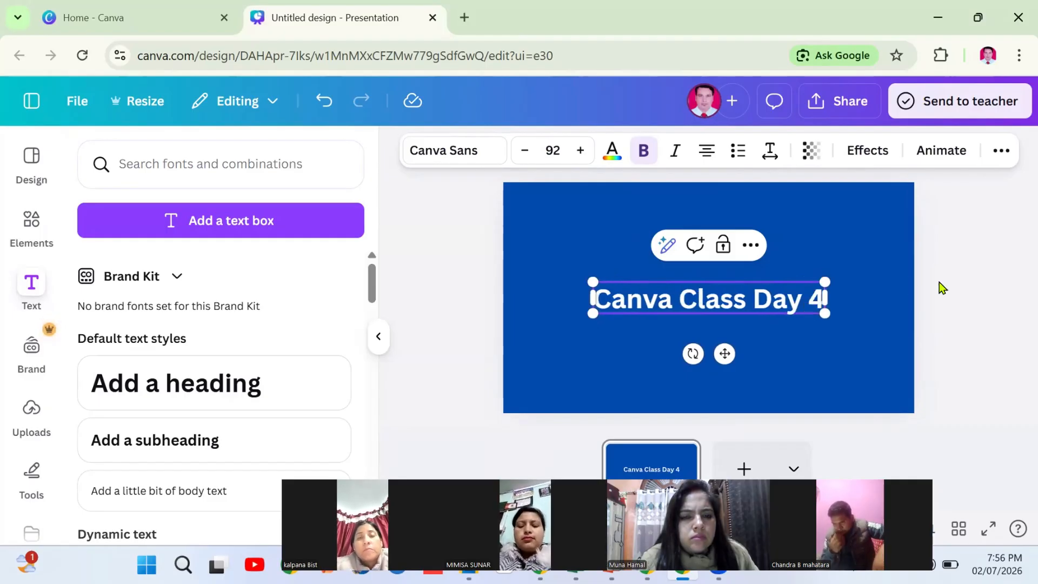
pyautogui.click(945, 292)
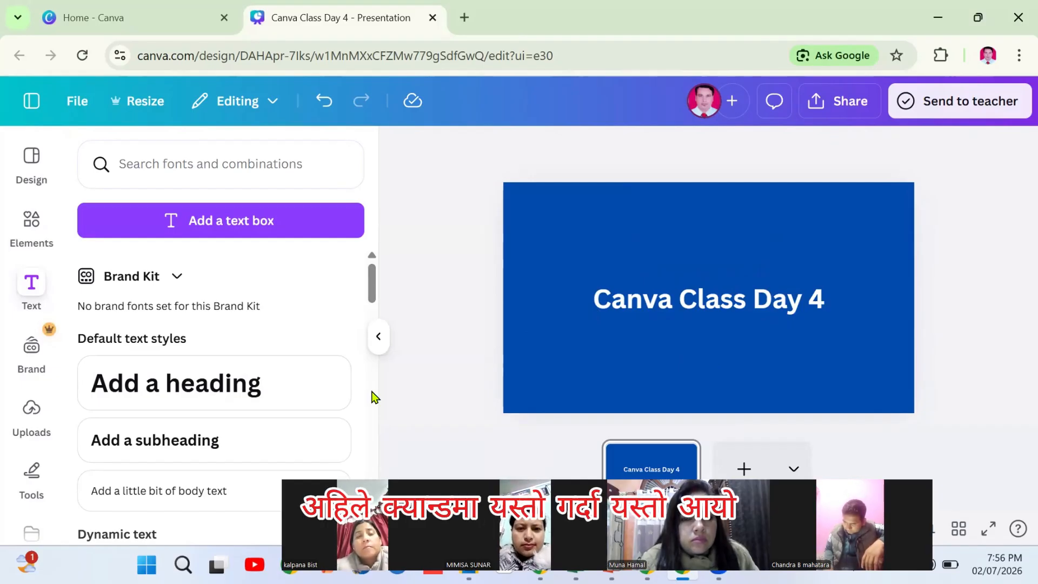
pyautogui.click(678, 309)
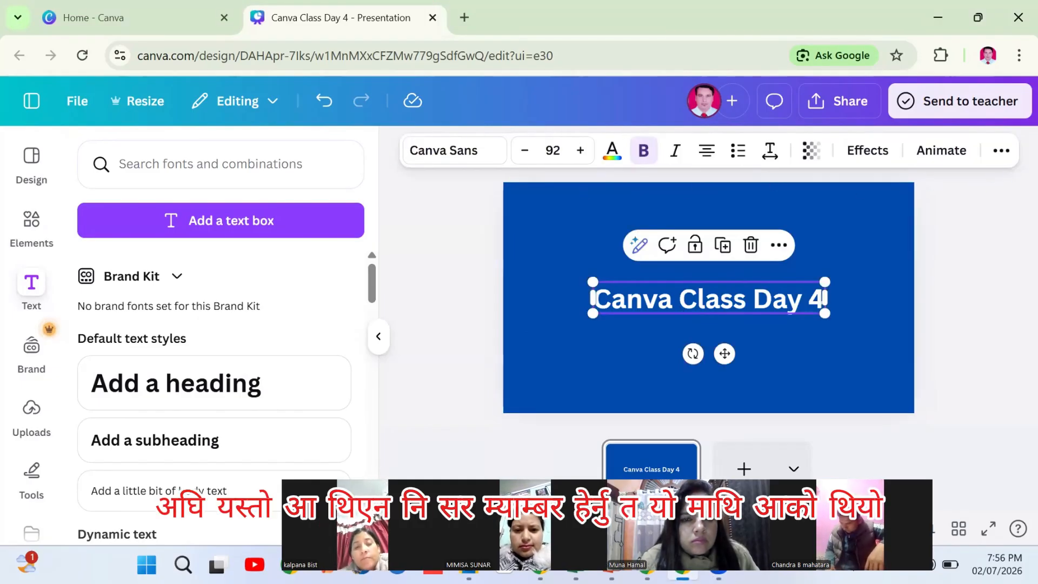
pyautogui.click(997, 284)
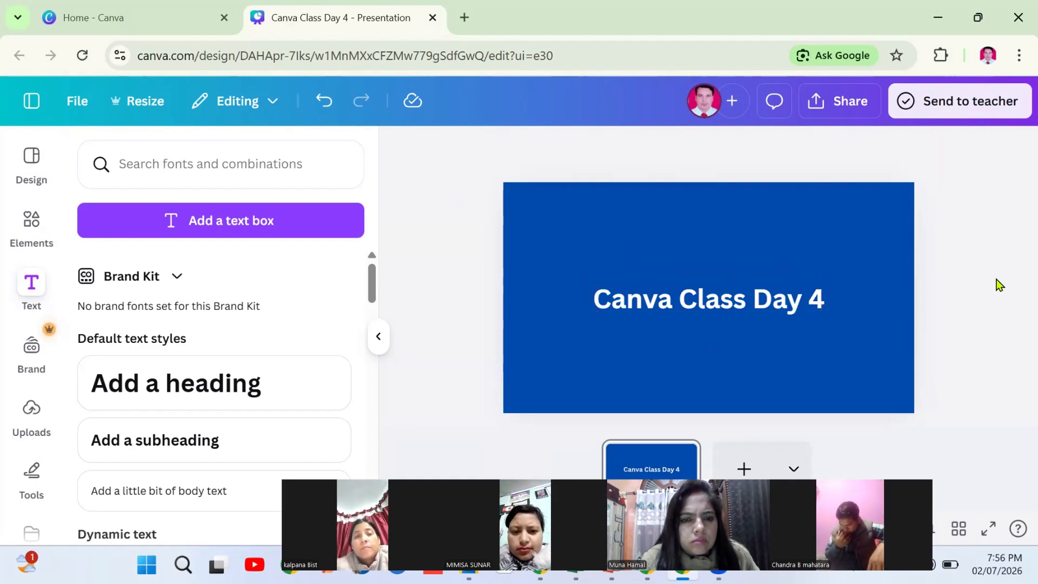
# Shrink and then enlarge the heading's font size until it reaches 100
pyautogui.click(697, 308)
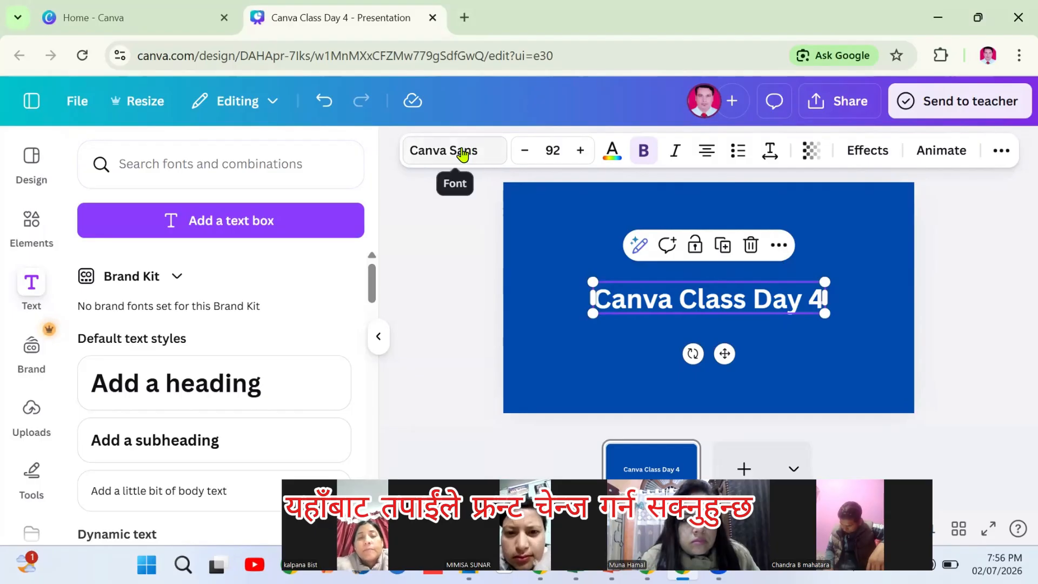
pyautogui.click(523, 157)
pyautogui.click(522, 156)
pyautogui.click(522, 157)
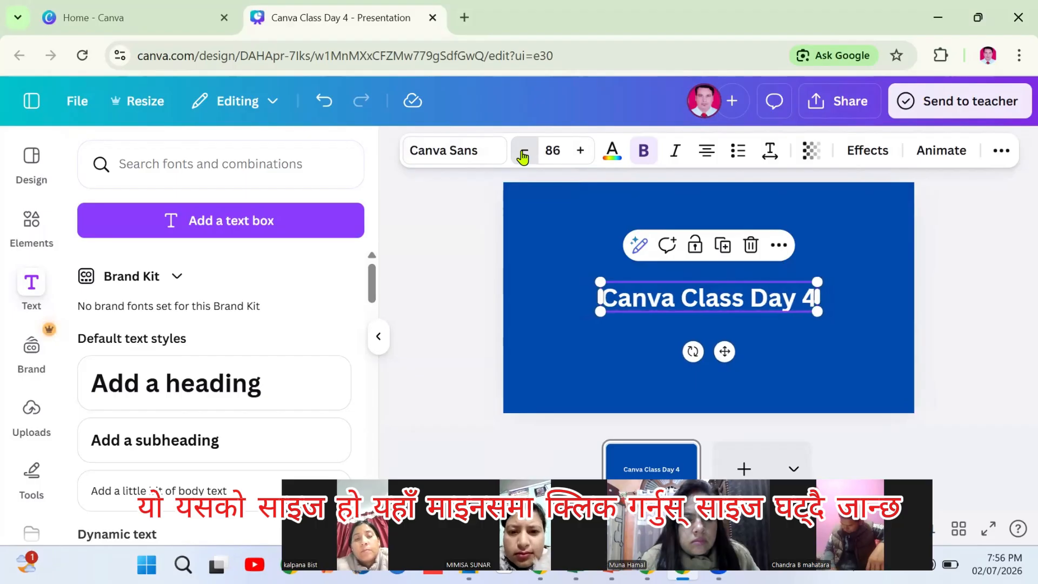
pyautogui.click(522, 157)
pyautogui.click(522, 157)
pyautogui.click(524, 154)
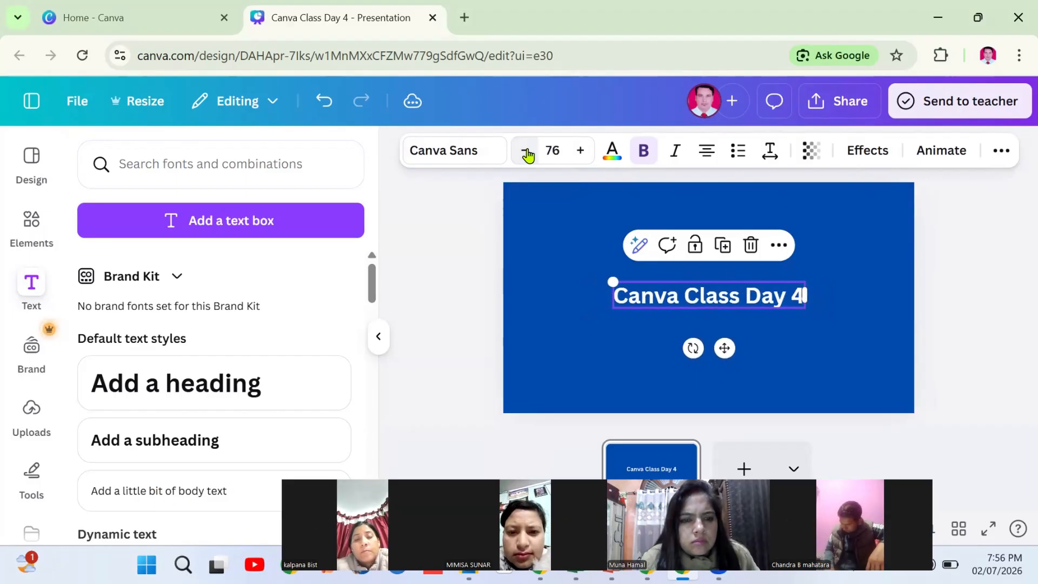
pyautogui.click(578, 155)
pyautogui.click(577, 155)
pyautogui.click(577, 155)
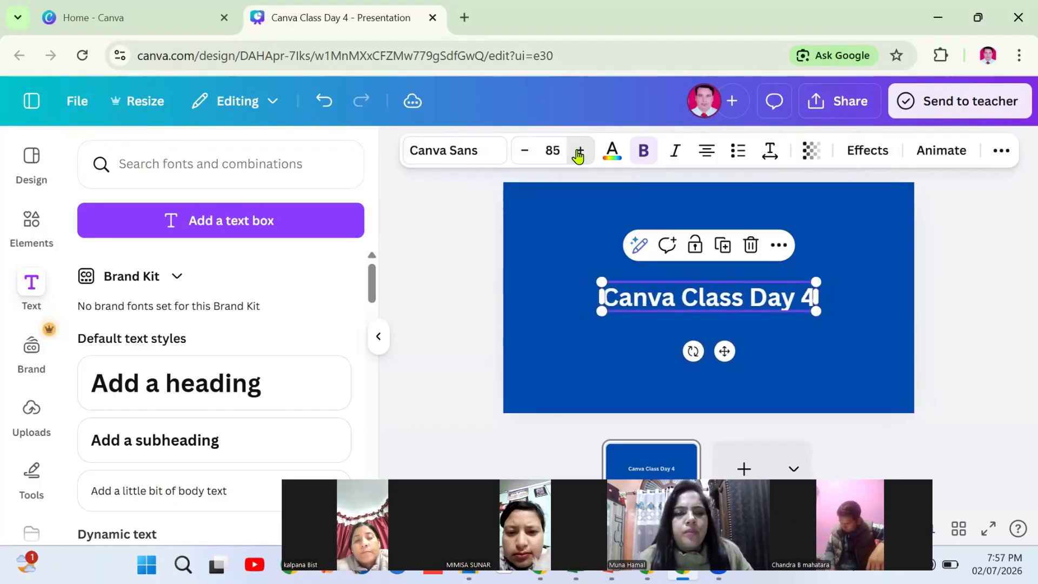
pyautogui.click(578, 156)
pyautogui.click(577, 156)
pyautogui.click(578, 155)
pyautogui.click(577, 155)
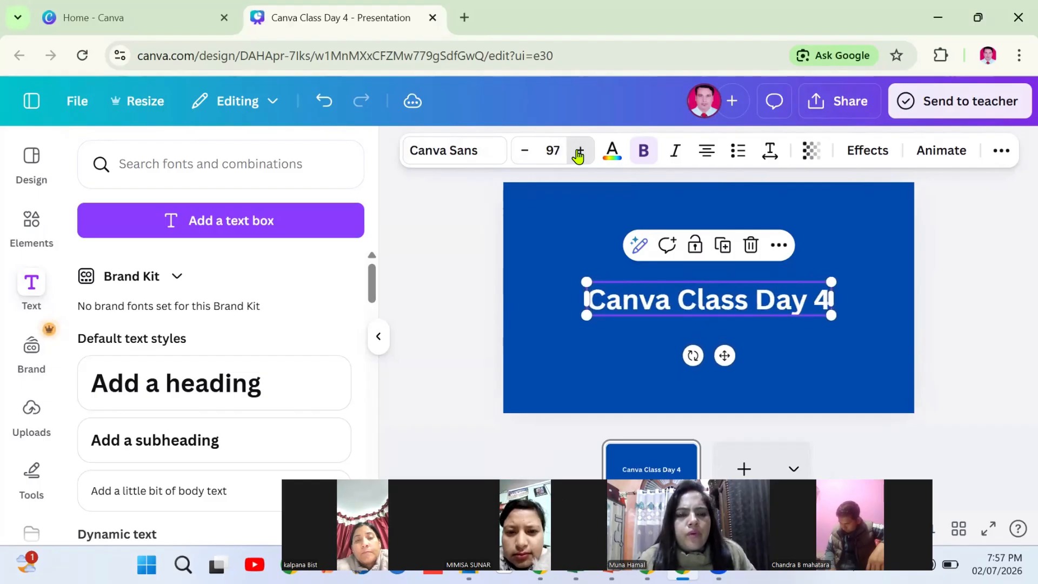
pyautogui.click(578, 155)
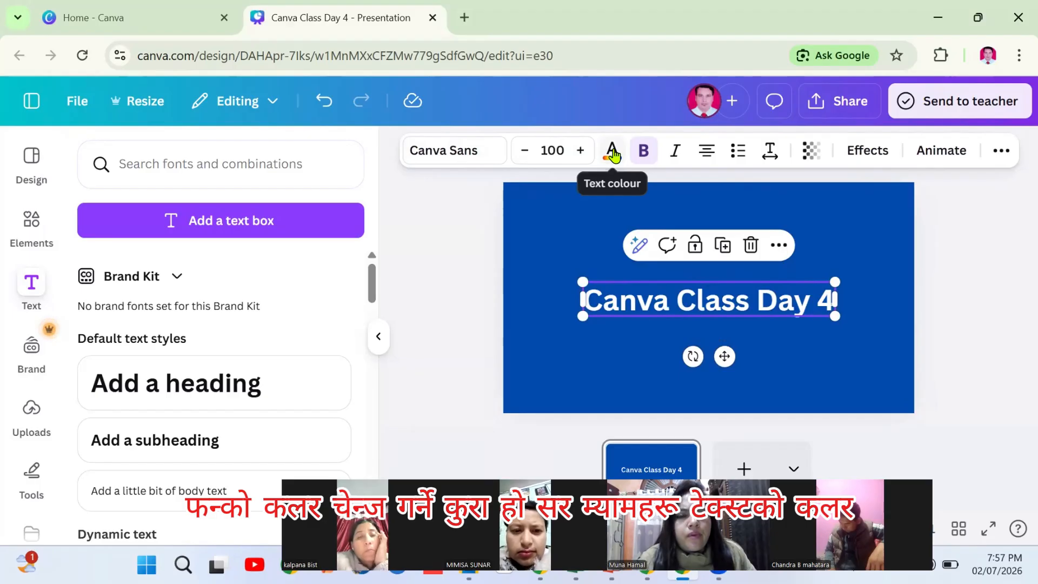
# Make the heading yellow, test Bold and Italic toggles, and cycle its alignment
pyautogui.click(612, 154)
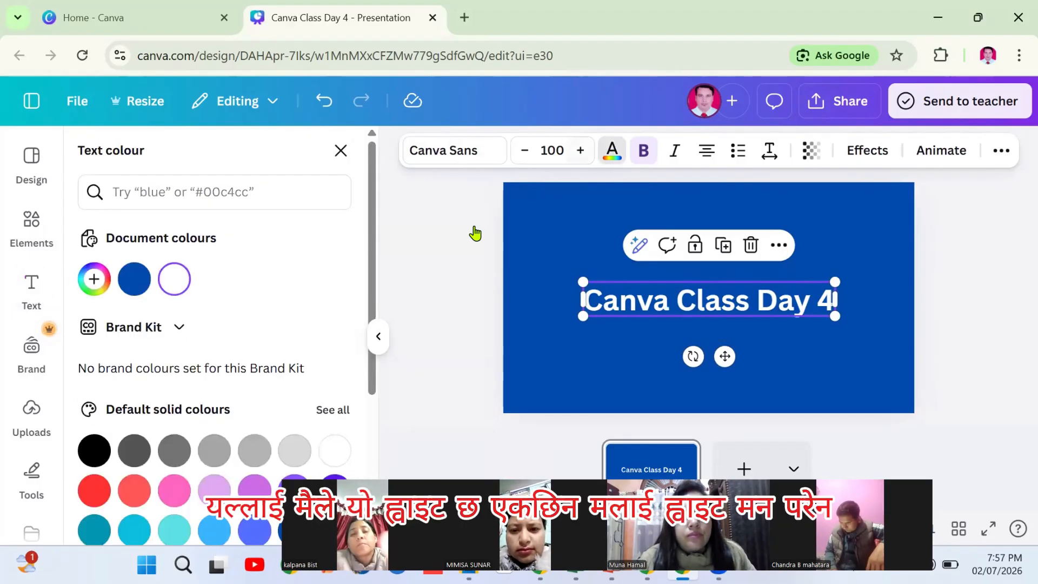
pyautogui.moveTo(372, 324); pyautogui.dragTo(359, 384)
pyautogui.click(209, 407)
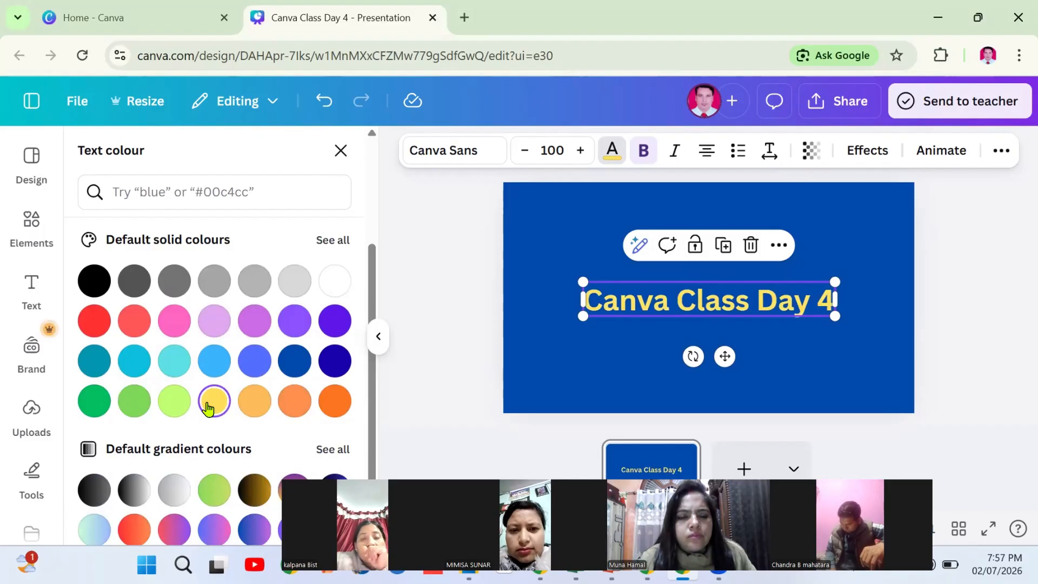
pyautogui.click(412, 270)
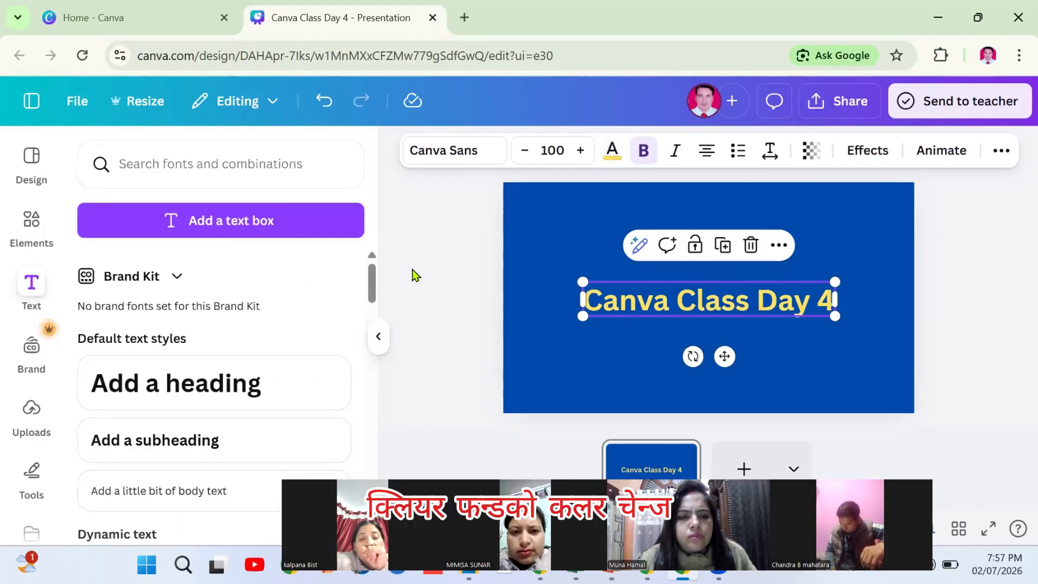
pyautogui.click(642, 154)
pyautogui.click(642, 154)
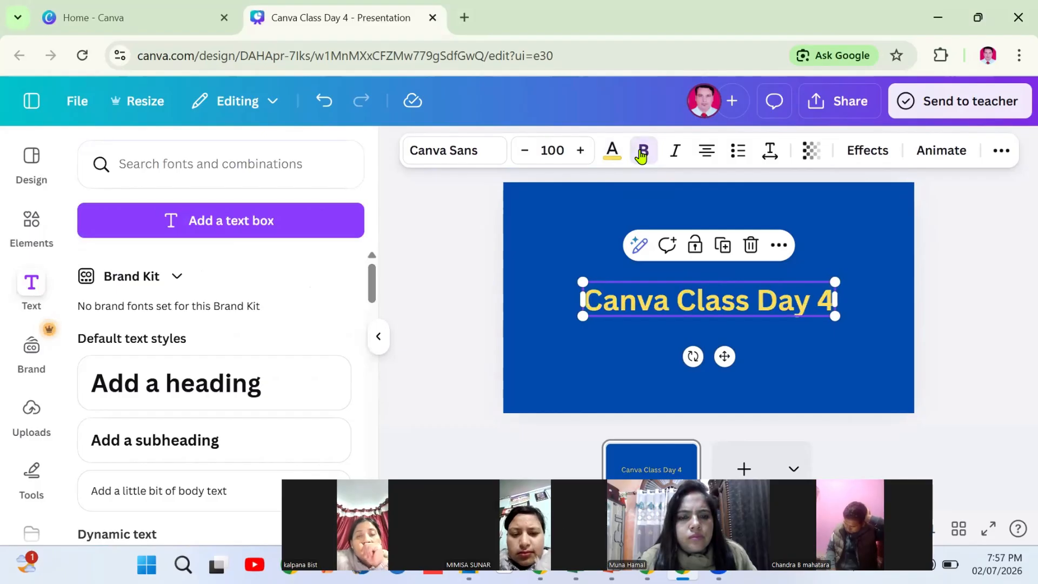
pyautogui.click(676, 154)
pyautogui.click(675, 153)
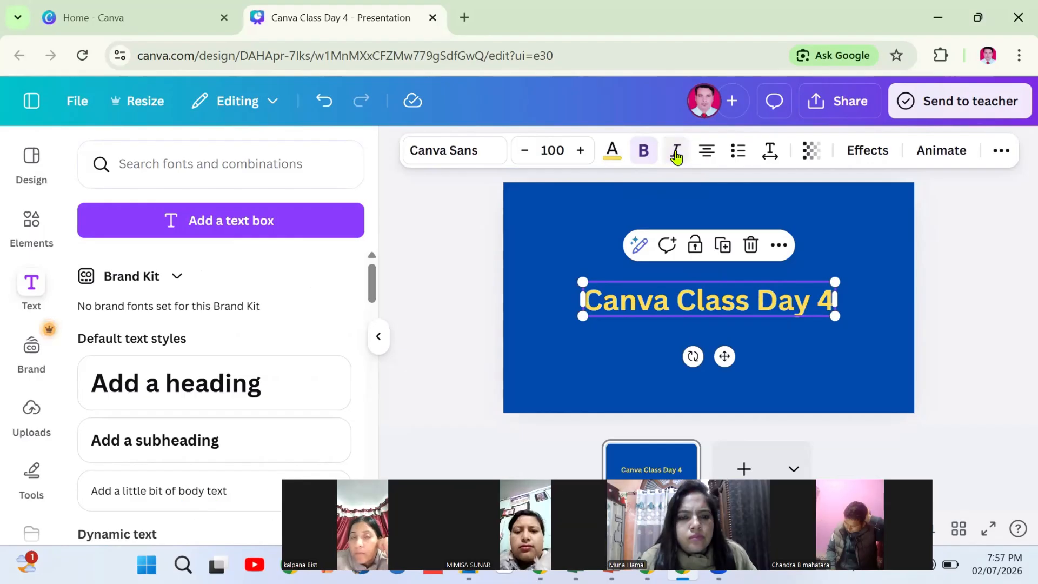
pyautogui.click(707, 152)
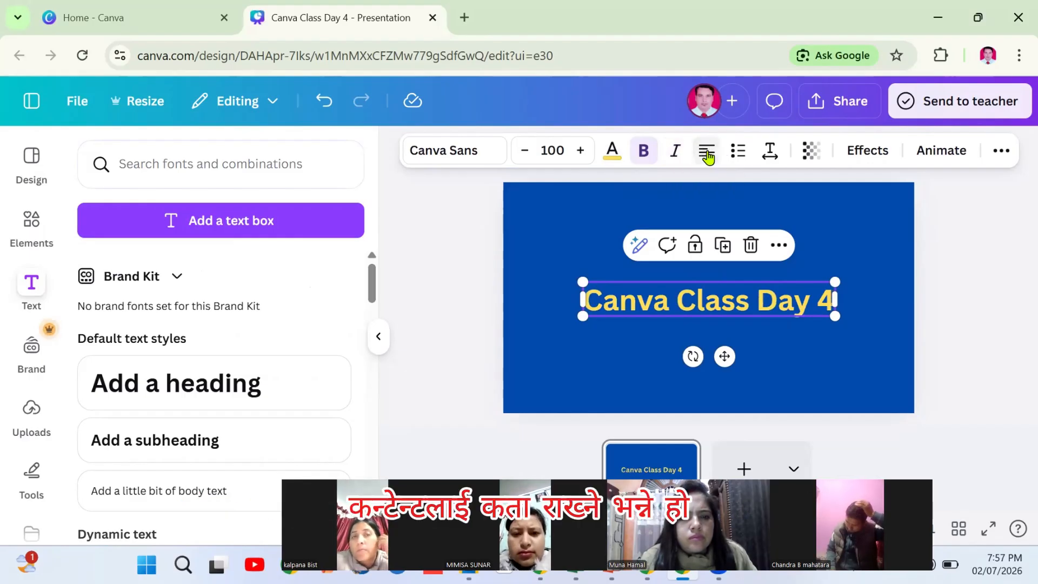
pyautogui.click(707, 152)
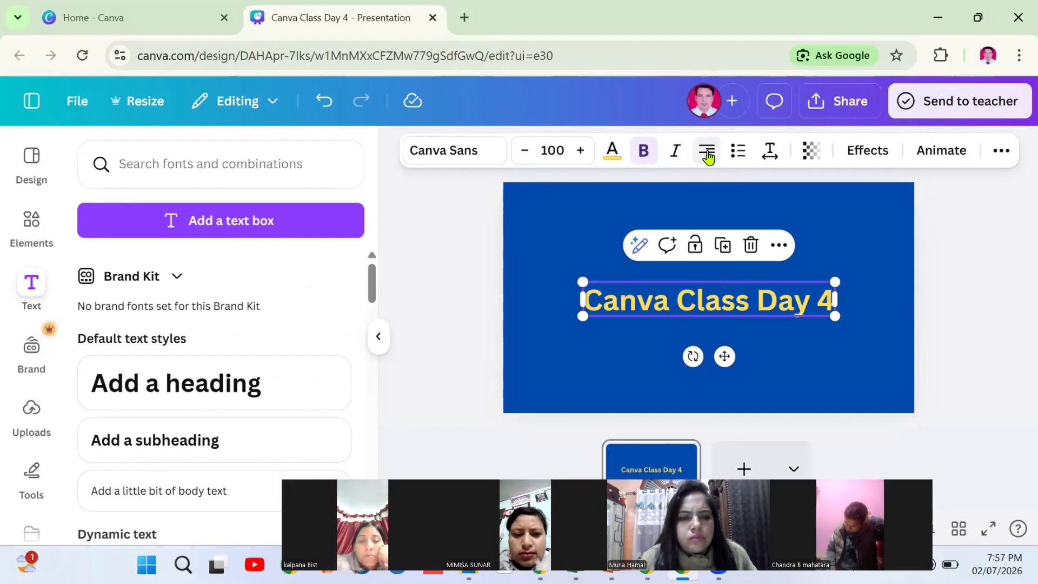
# Cycle the heading's alignment and convert it into a bulleted list
pyautogui.click(707, 153)
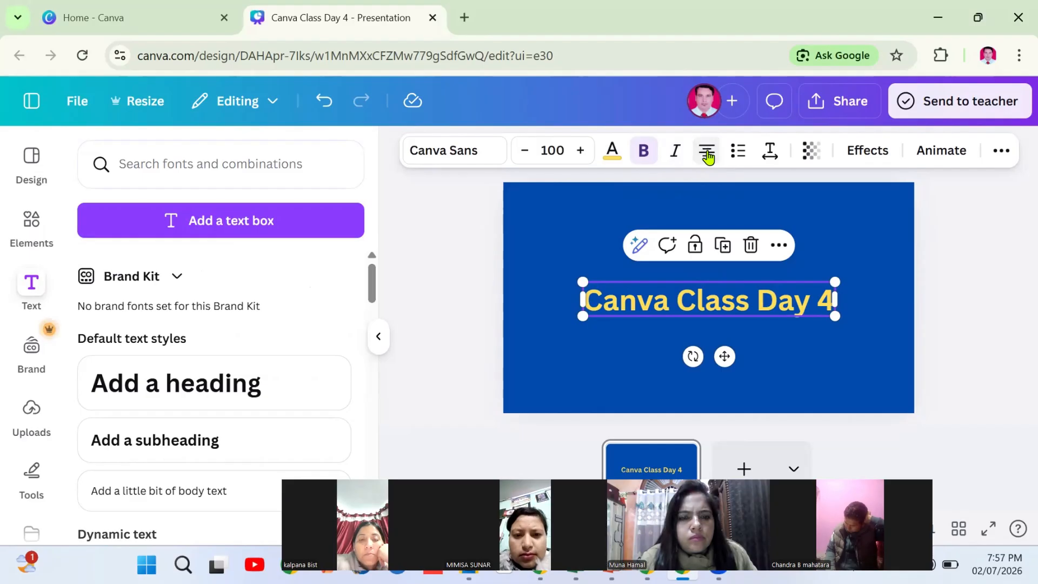
pyautogui.click(708, 157)
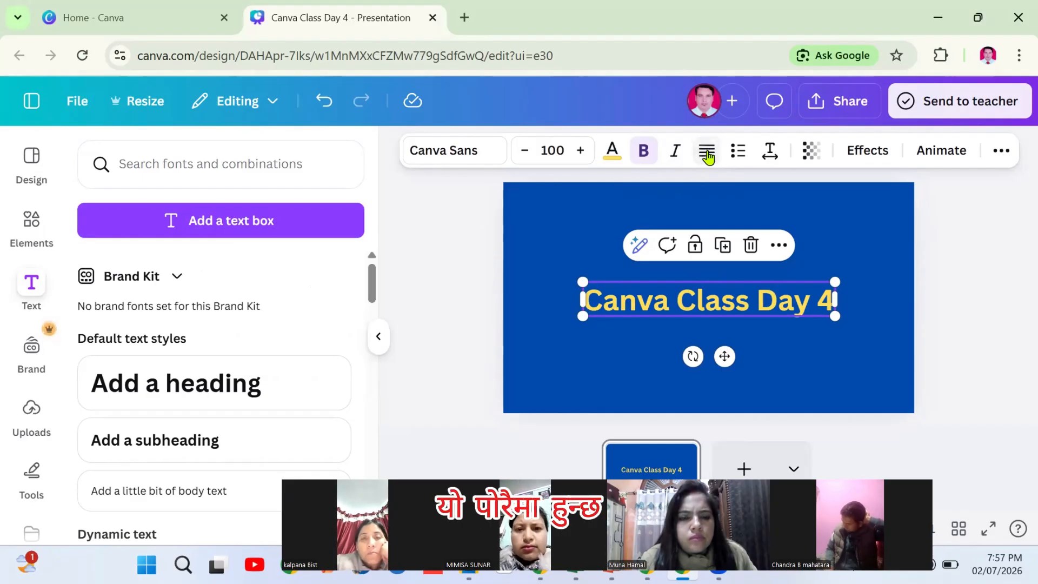
pyautogui.click(741, 153)
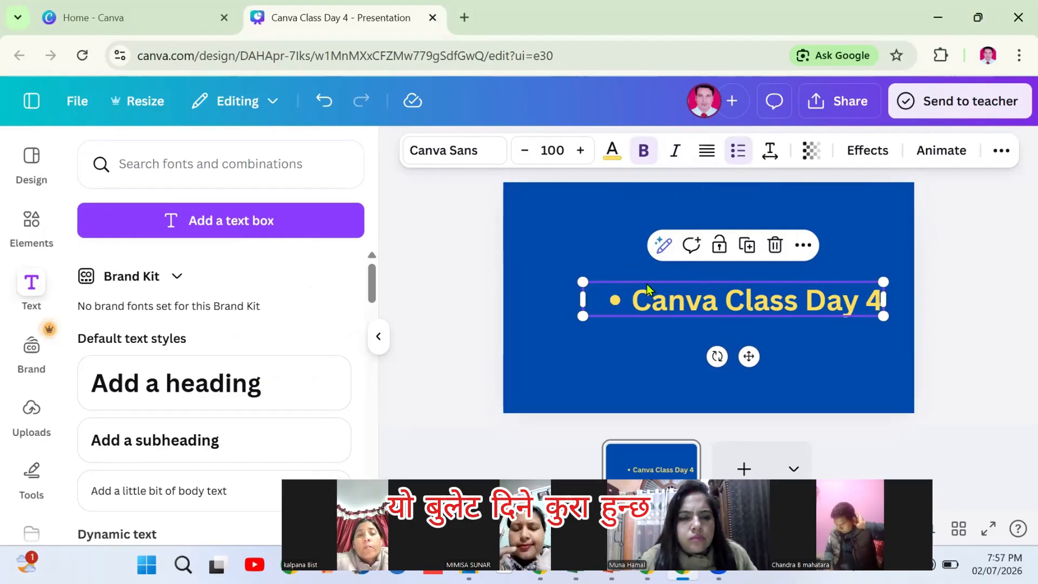
pyautogui.click(768, 154)
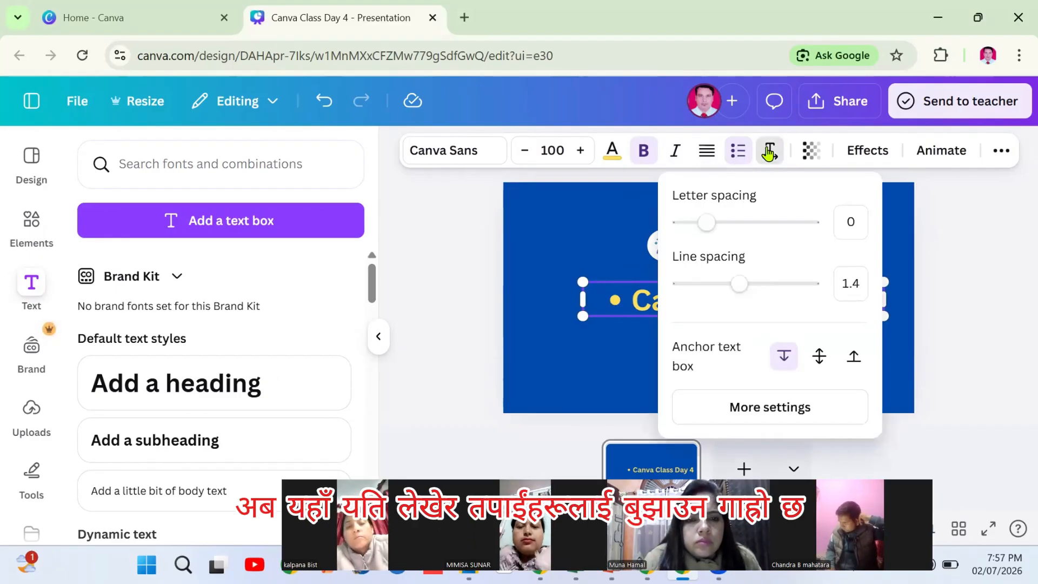
pyautogui.click(875, 296)
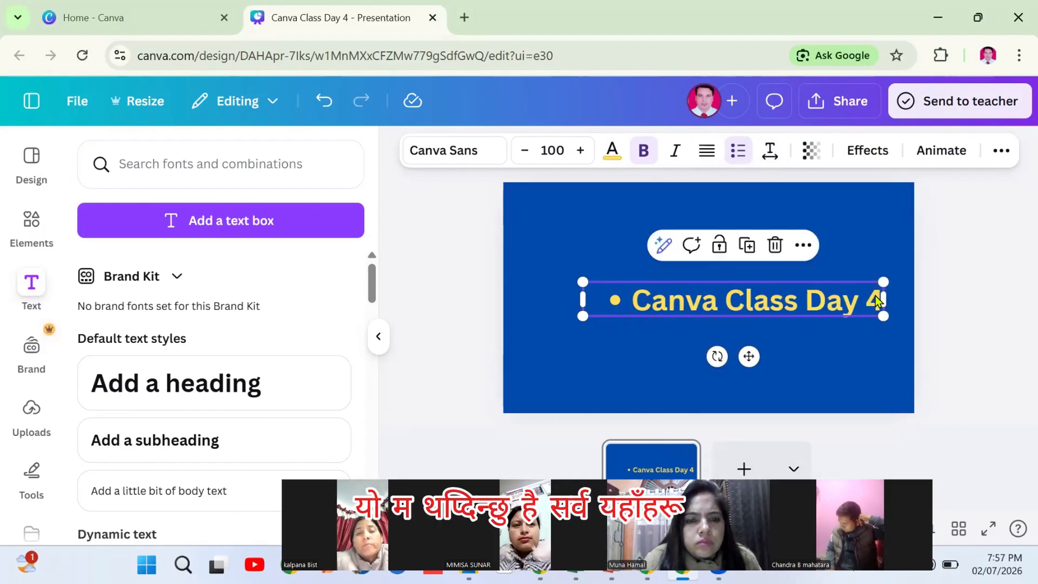
# Add a second bullet line reading 'Jaagaran' below the heading
pyautogui.click(874, 295)
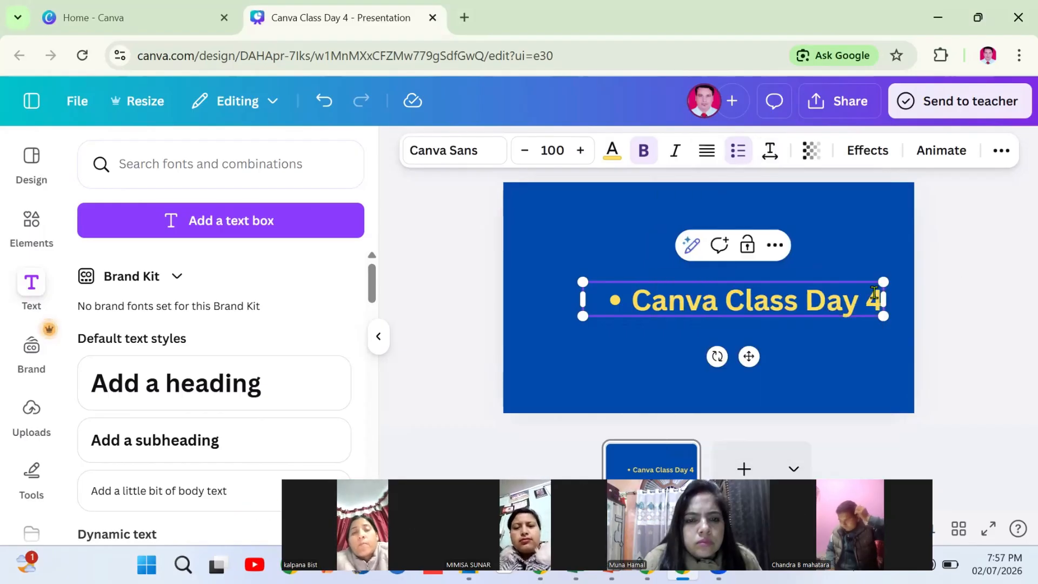
pyautogui.press('Return')
pyautogui.write('Jaaga')
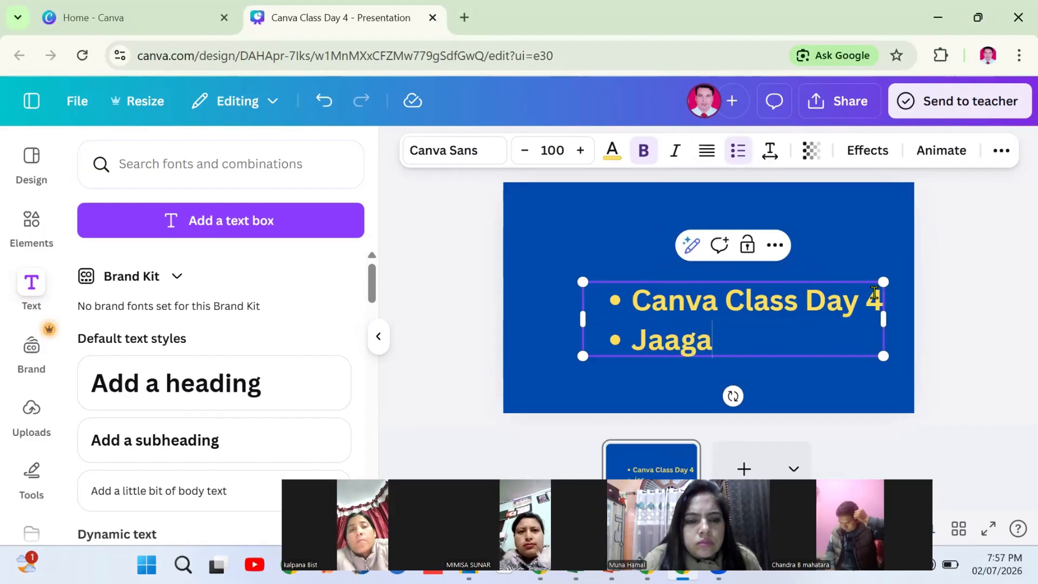
pyautogui.write('ram')
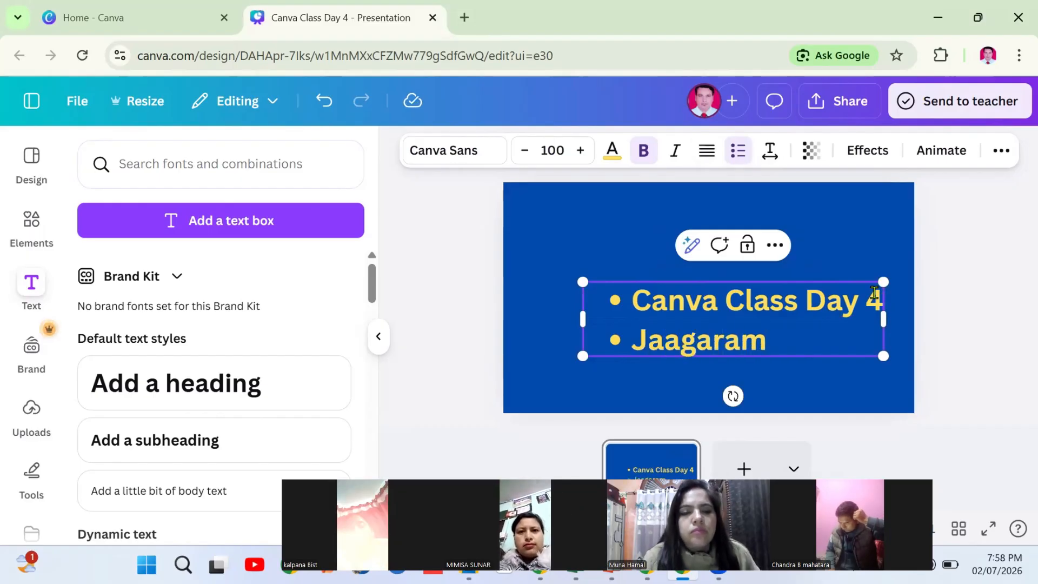
pyautogui.press('BackSpace')
pyautogui.write('n')
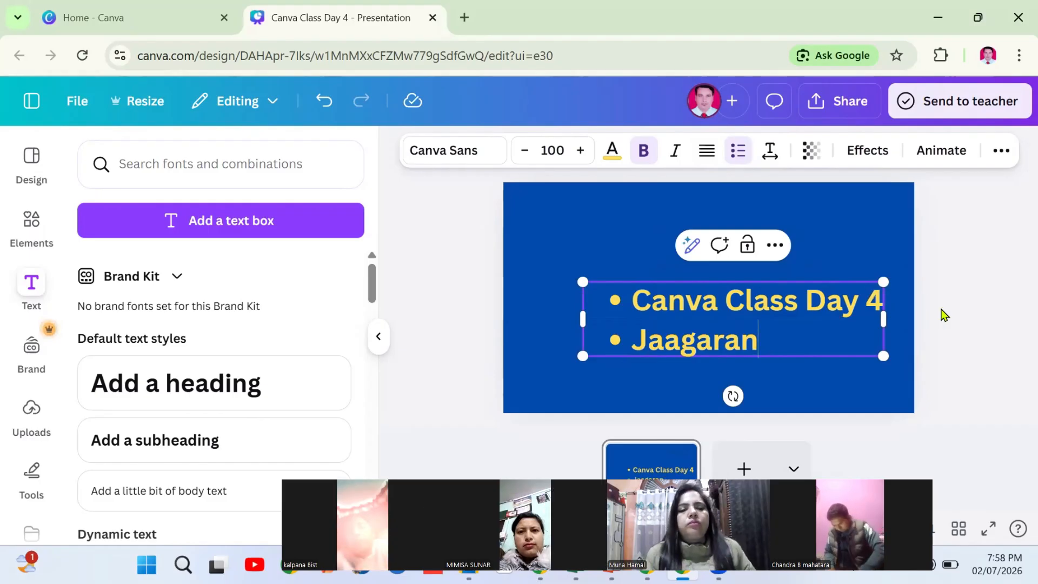
pyautogui.click(957, 308)
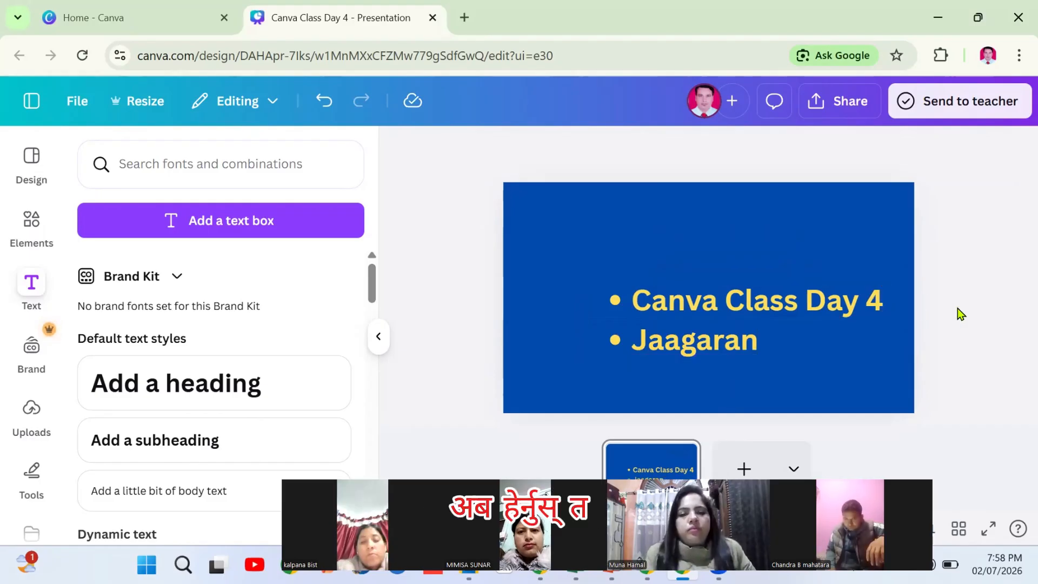
# Widen the title box, set letter spacing to 0 and line spacing to 1.38
pyautogui.click(774, 315)
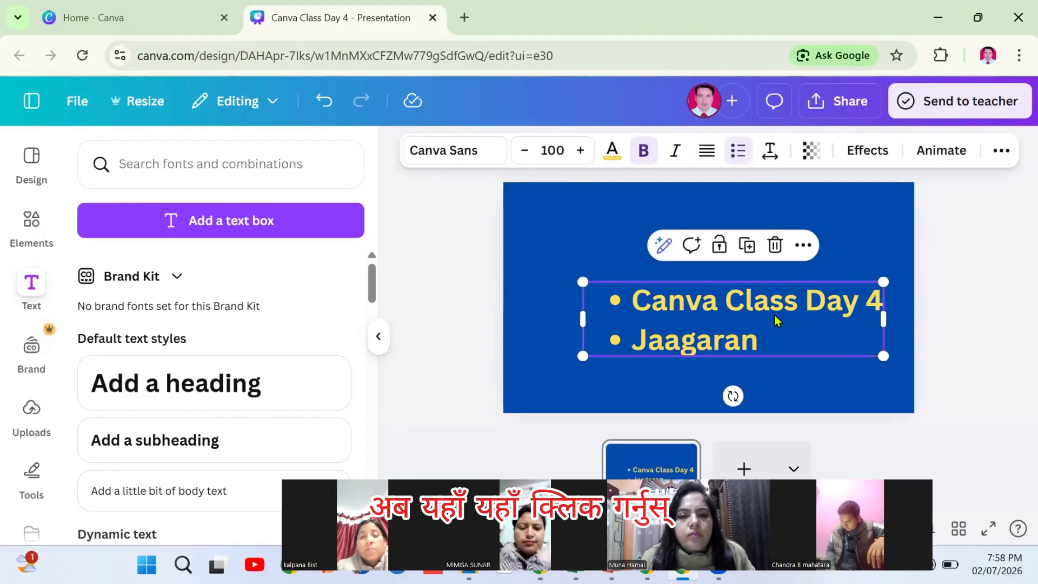
pyautogui.click(769, 151)
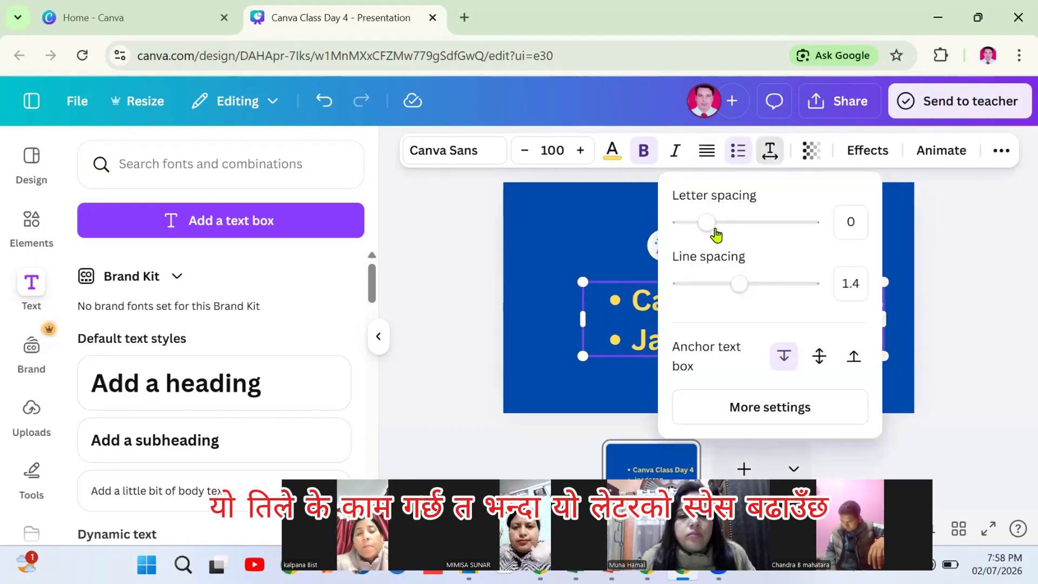
pyautogui.moveTo(708, 225); pyautogui.dragTo(734, 224)
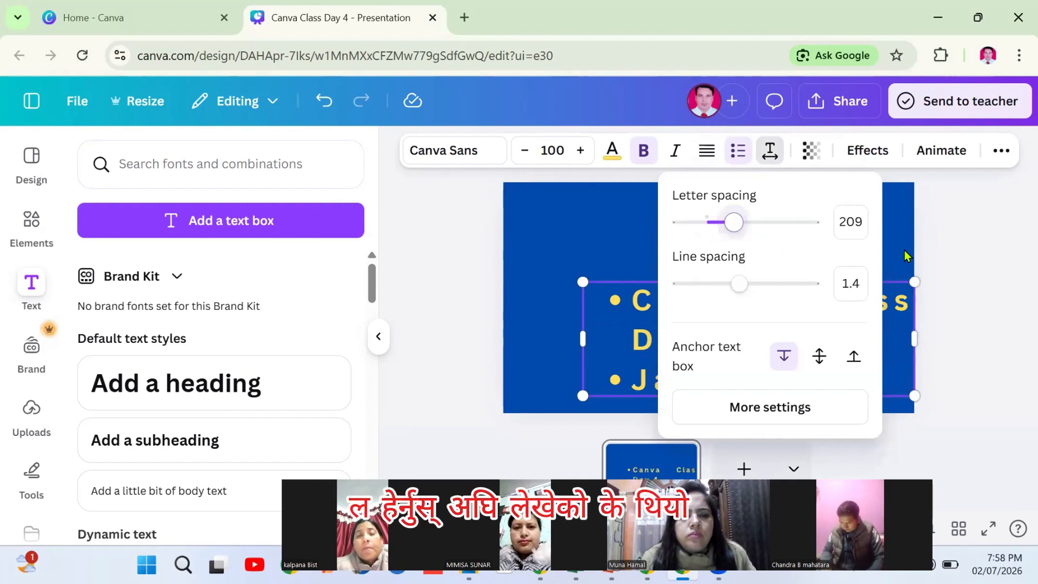
pyautogui.click(956, 255)
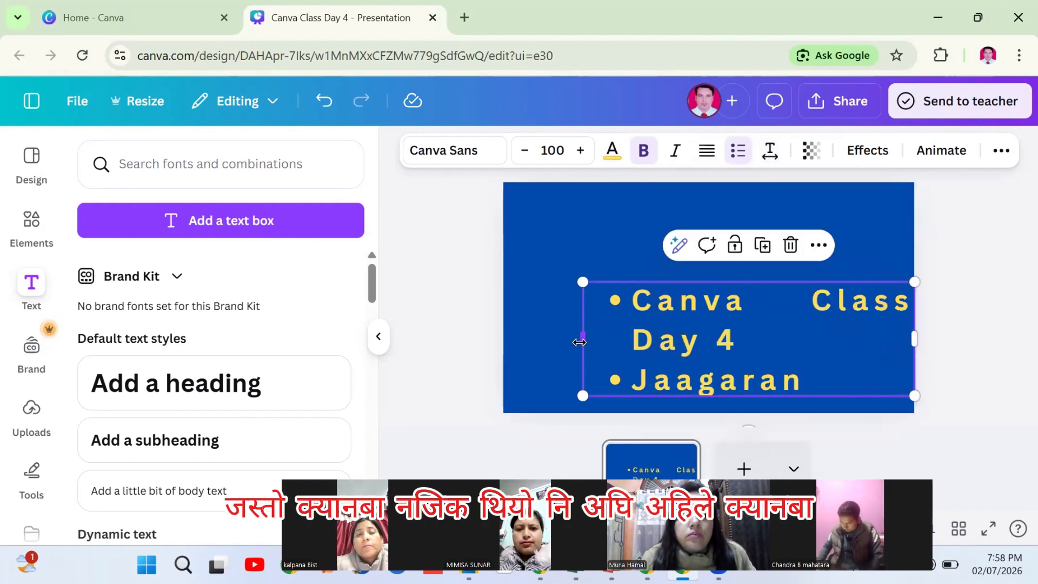
pyautogui.moveTo(529, 344); pyautogui.dragTo(494, 335)
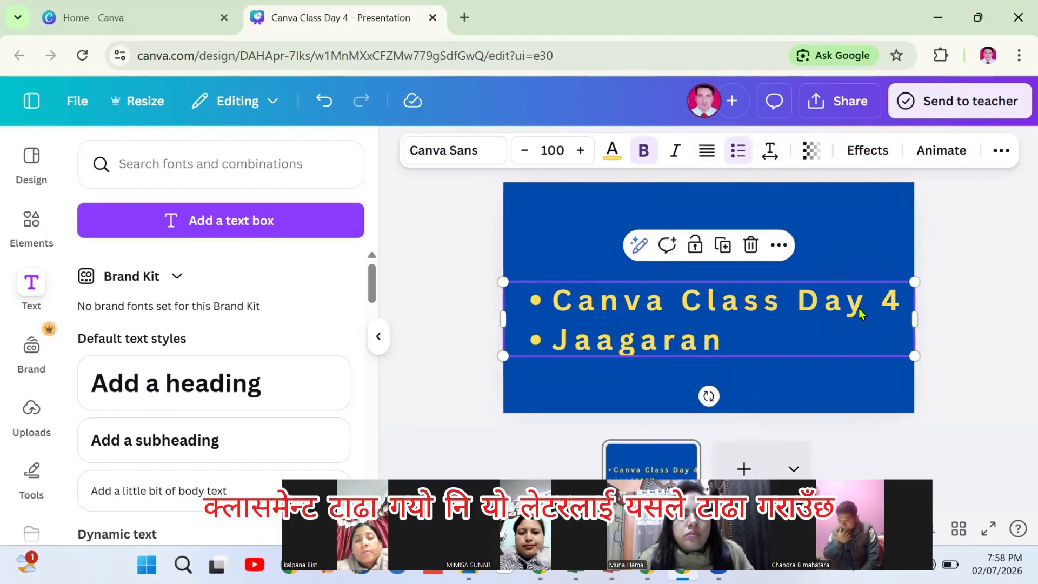
pyautogui.click(770, 151)
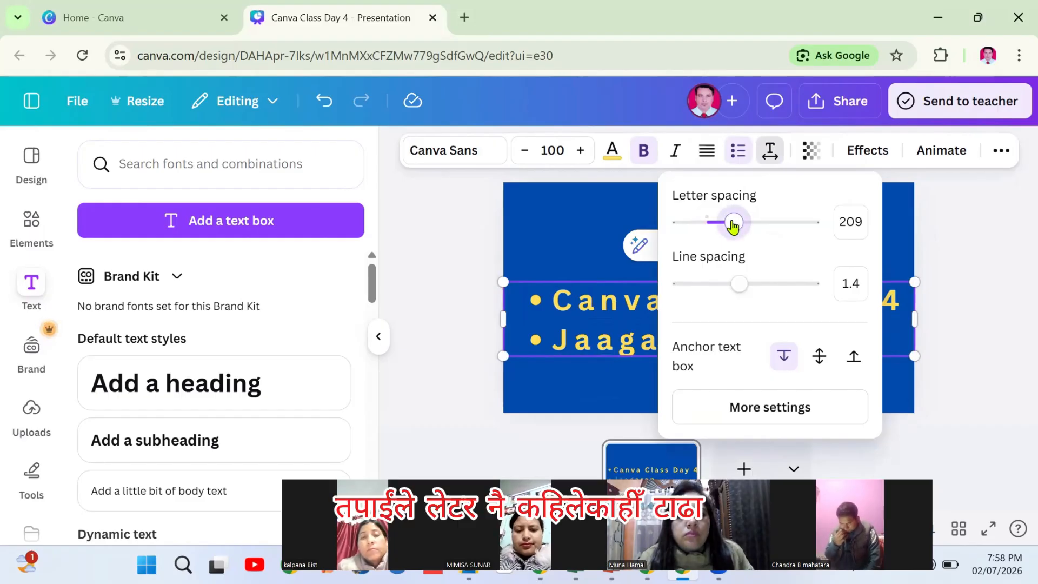
pyautogui.moveTo(733, 227); pyautogui.dragTo(706, 234)
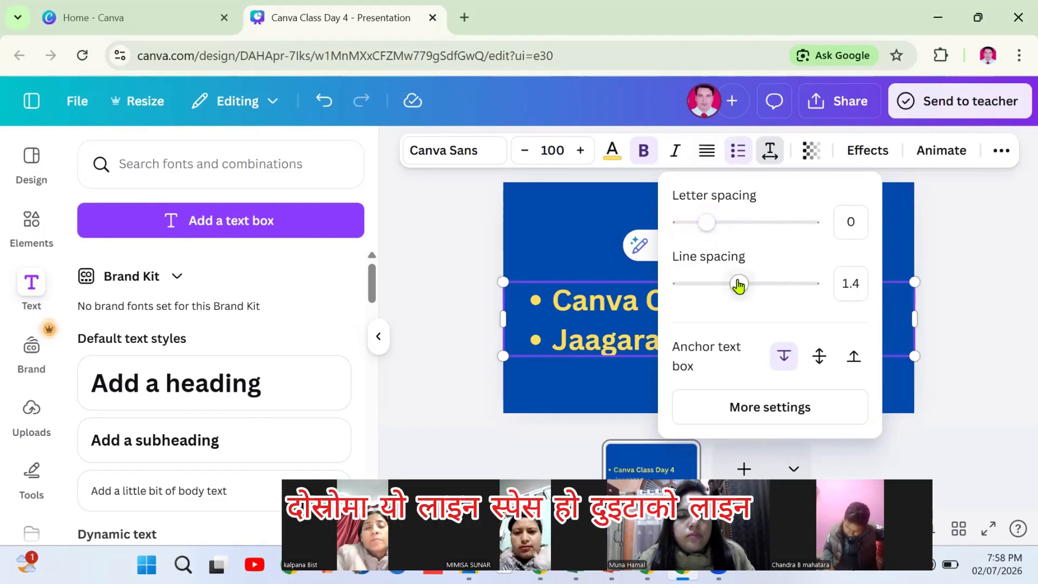
pyautogui.moveTo(744, 285)
pyautogui.mouseDown()
pyautogui.moveTo(795, 283)
pyautogui.moveTo(685, 290)
pyautogui.moveTo(737, 287)
pyautogui.mouseUp()
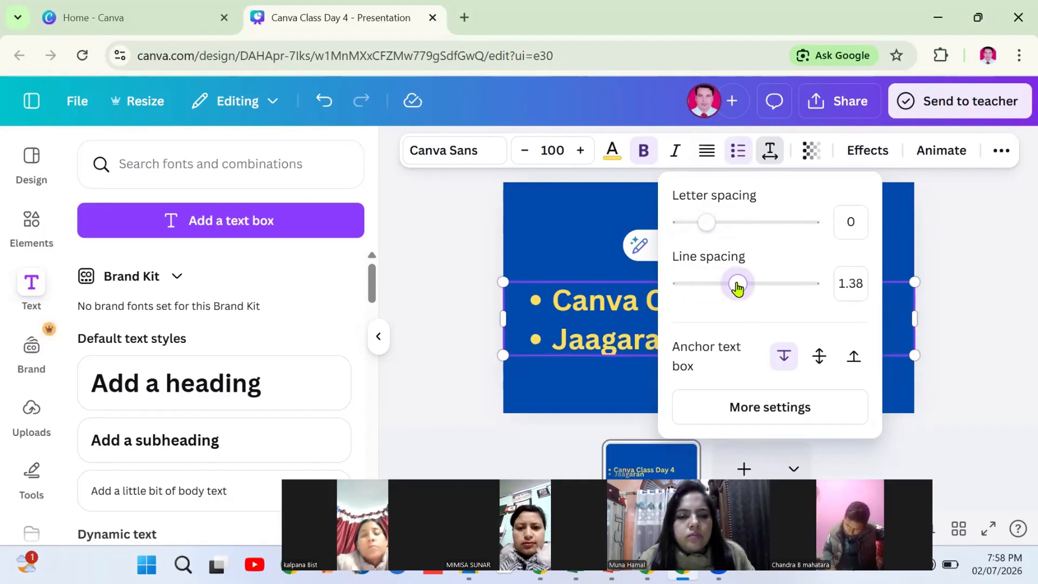
# Centre both title lines and set the title's transparency to 86
pyautogui.click(962, 262)
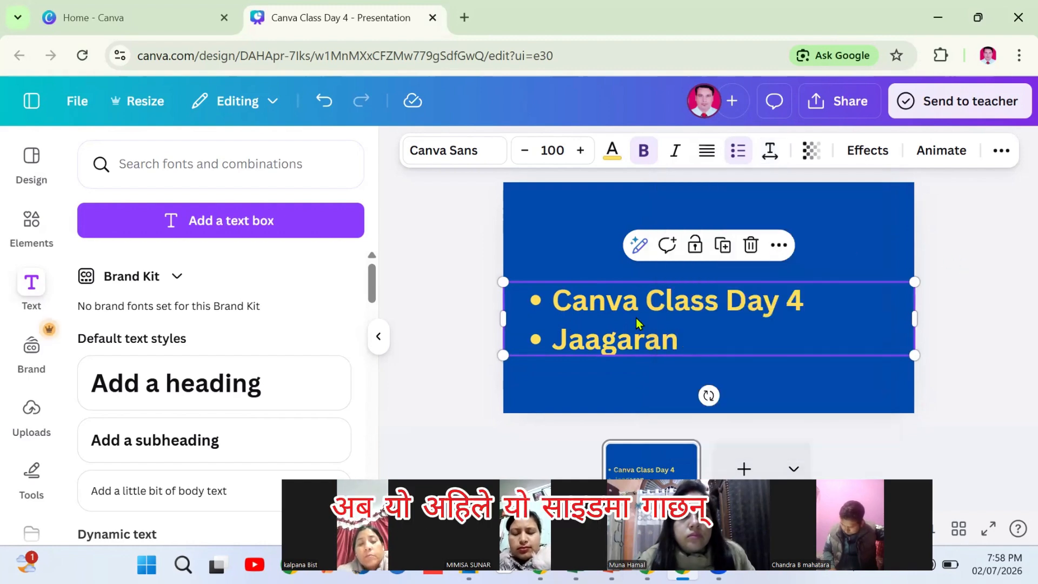
pyautogui.click(705, 152)
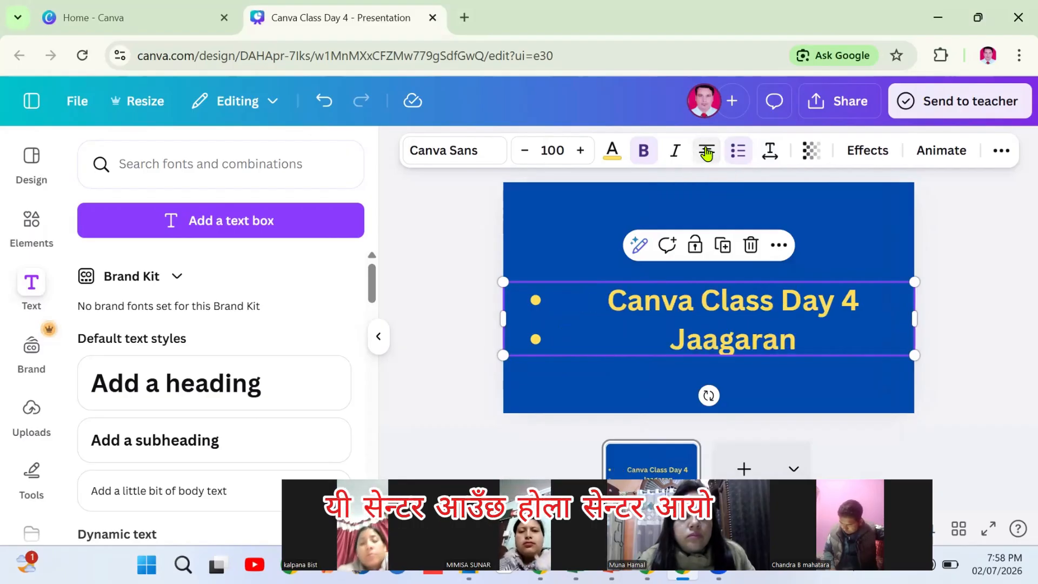
pyautogui.click(809, 157)
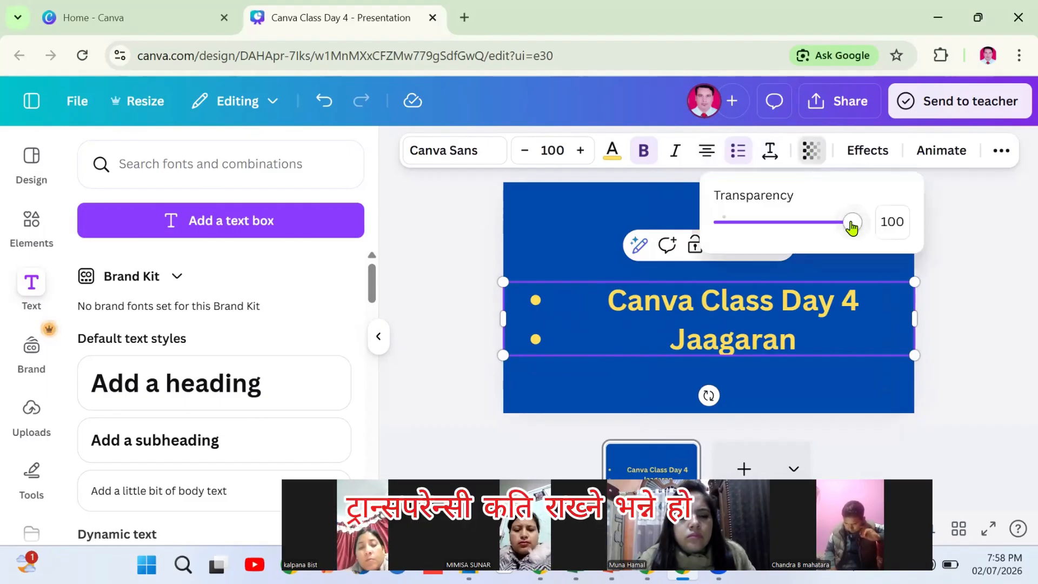
pyautogui.moveTo(852, 227)
pyautogui.mouseDown()
pyautogui.moveTo(723, 229)
pyautogui.moveTo(834, 223)
pyautogui.mouseUp()
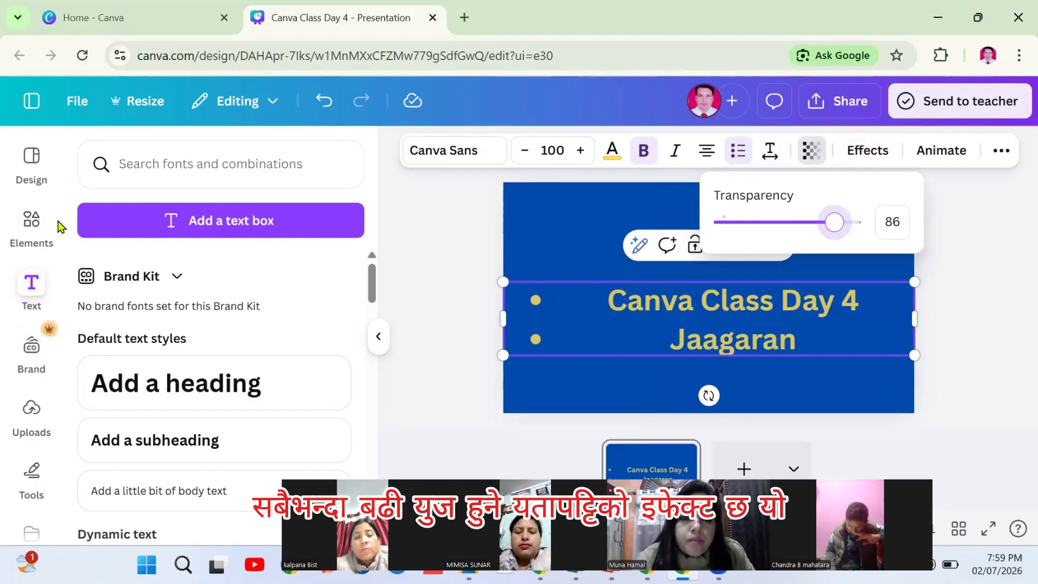
# Try Hollow, Splice and Outline effects, apply Background, and make the title bright red
pyautogui.click(865, 154)
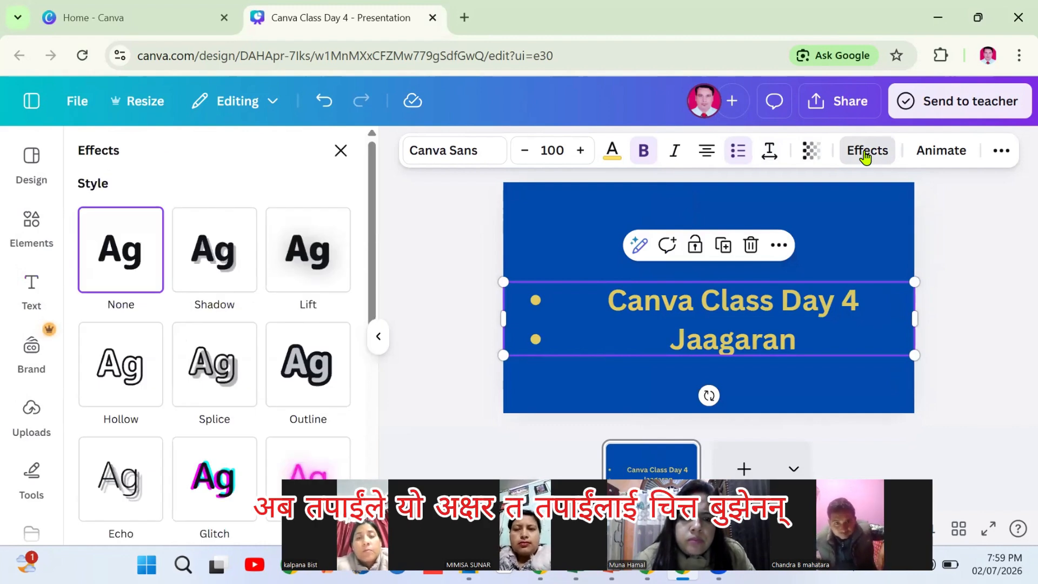
pyautogui.click(126, 367)
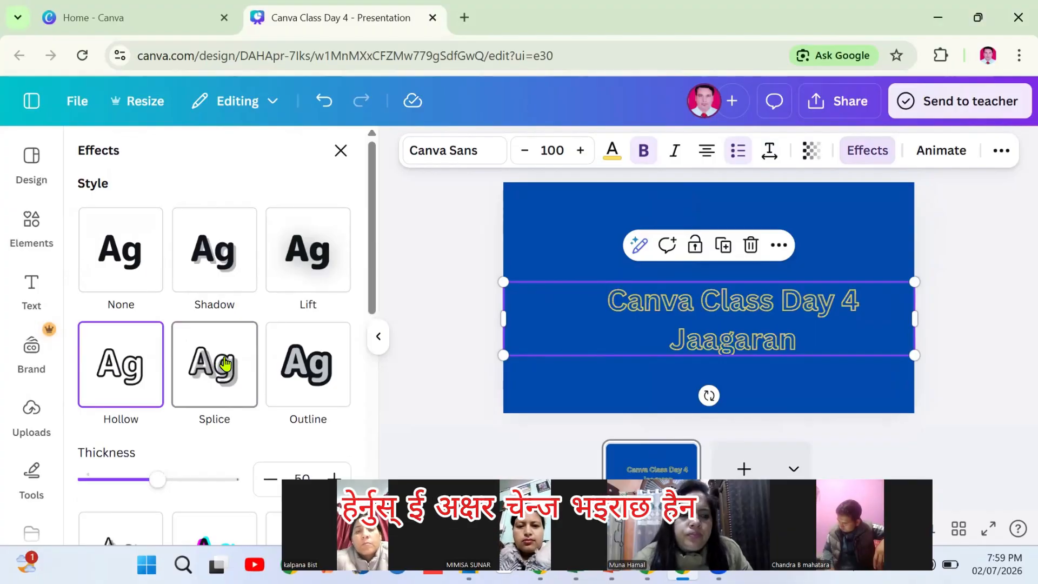
pyautogui.click(215, 360)
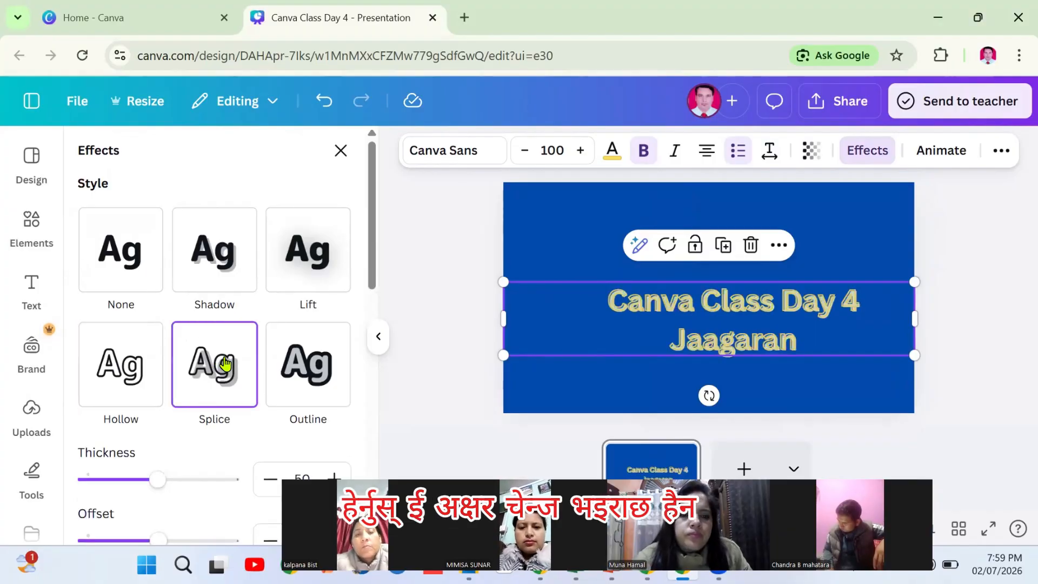
pyautogui.click(326, 360)
pyautogui.moveTo(377, 232); pyautogui.dragTo(375, 378)
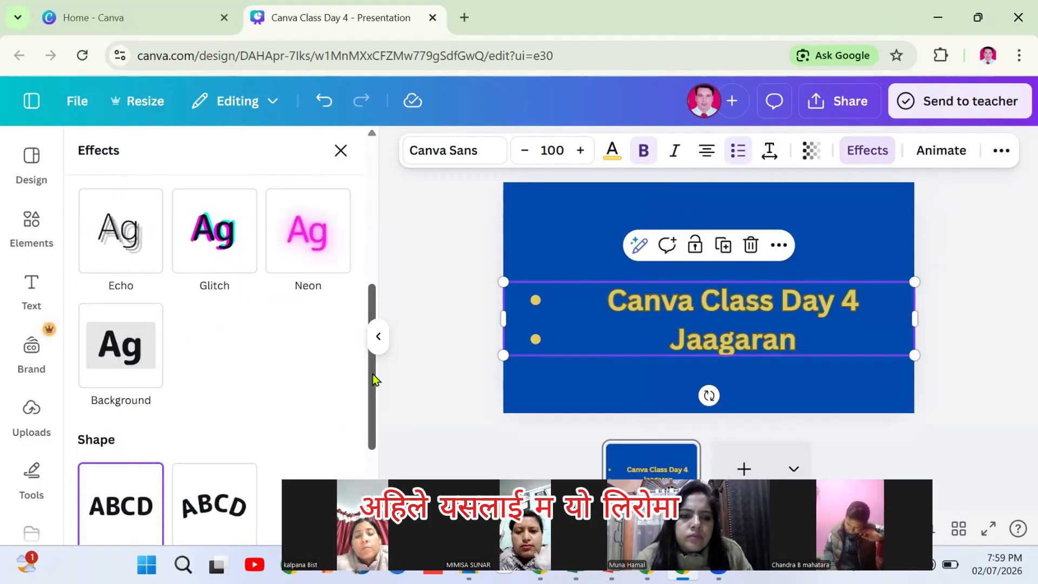
pyautogui.click(116, 350)
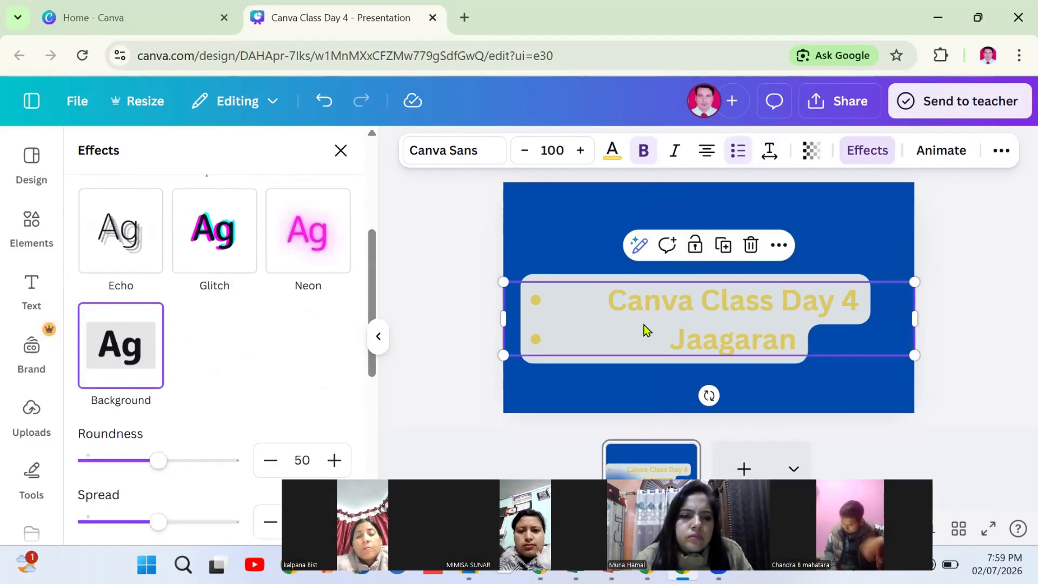
pyautogui.click(611, 153)
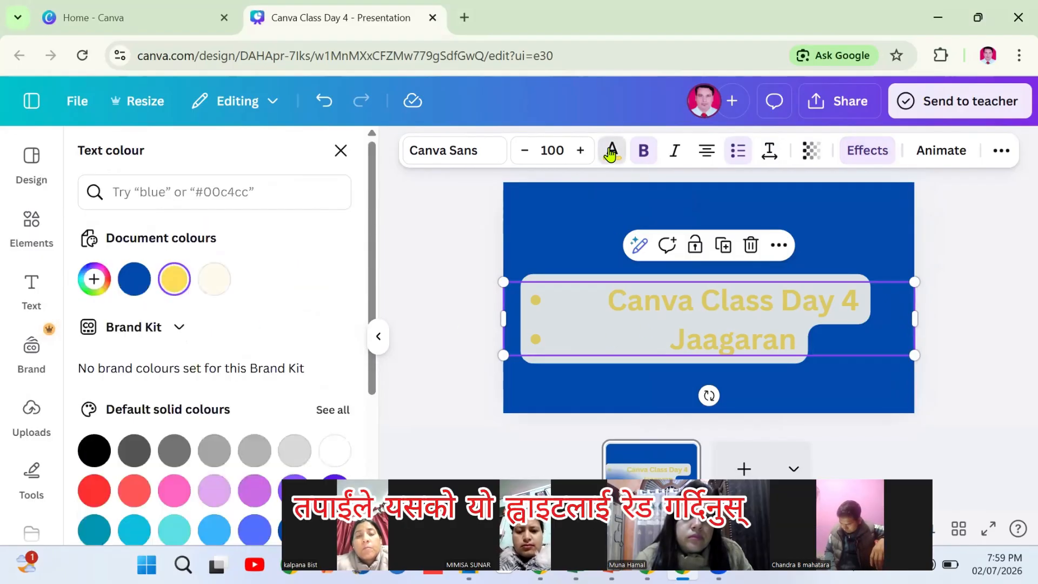
pyautogui.click(97, 491)
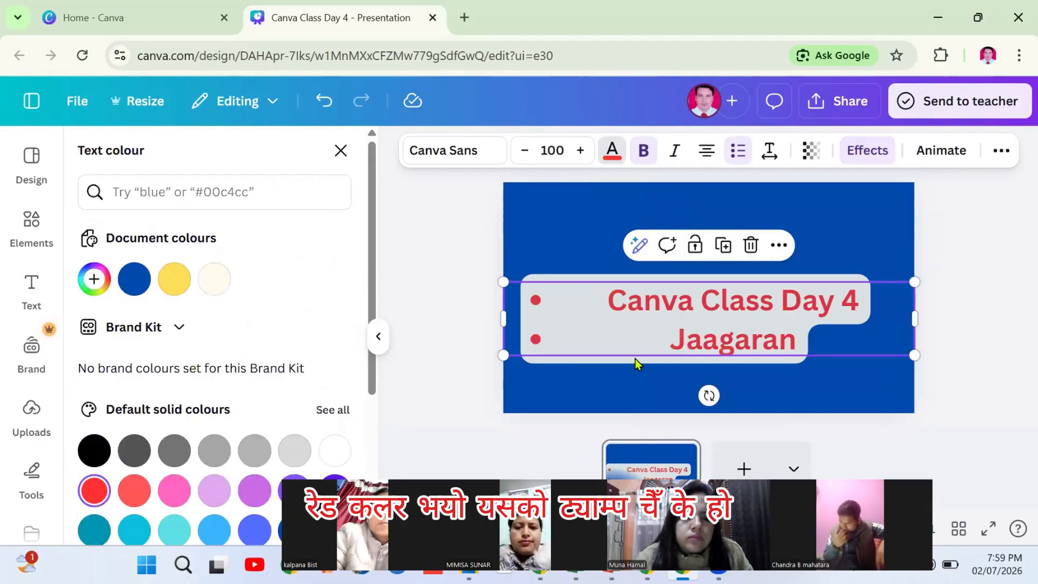
pyautogui.click(341, 150)
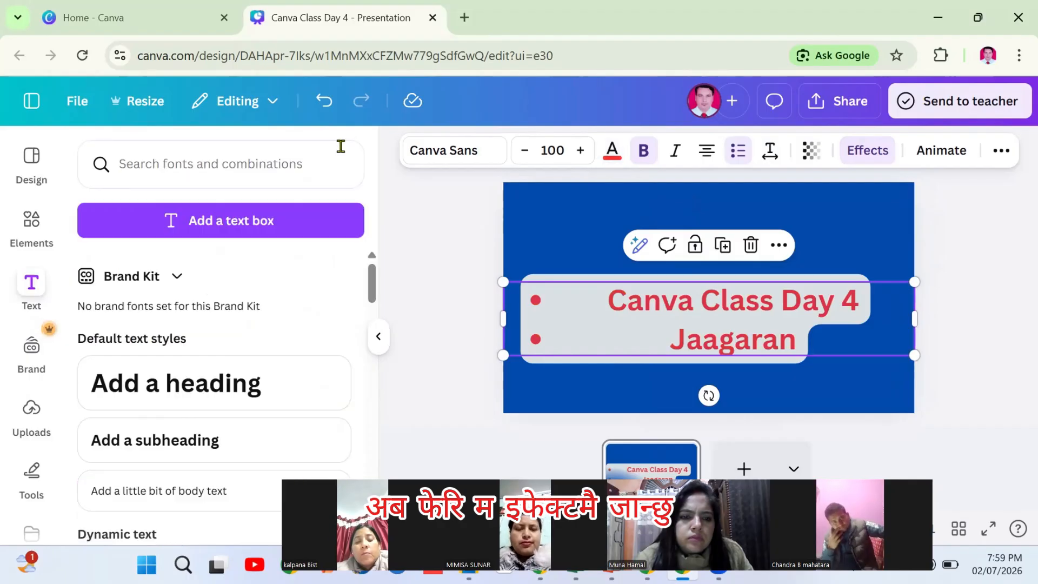
# Give the title text a yellow background colour in Effects
pyautogui.click(865, 155)
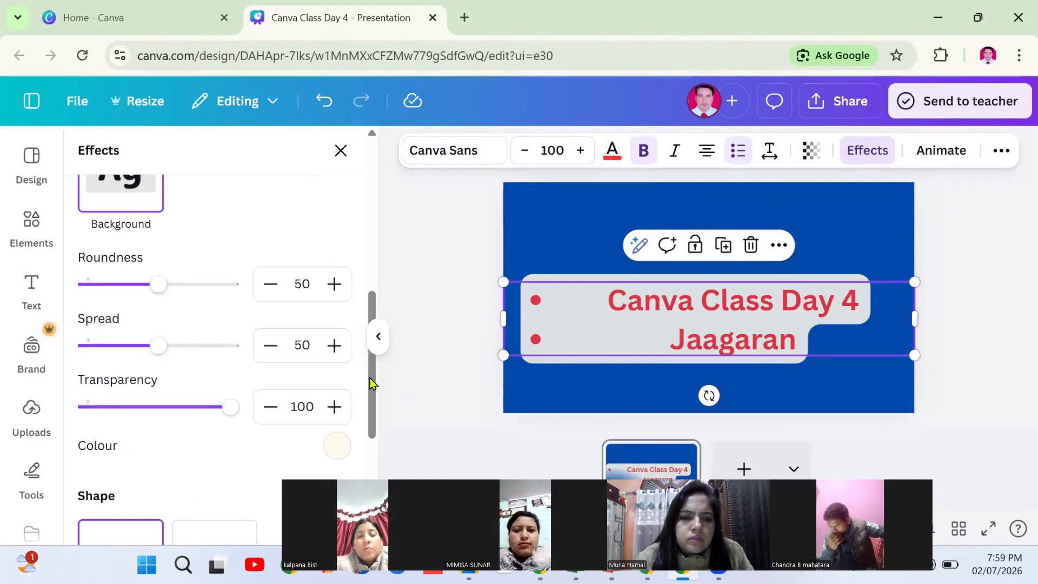
pyautogui.moveTo(367, 374); pyautogui.dragTo(371, 398)
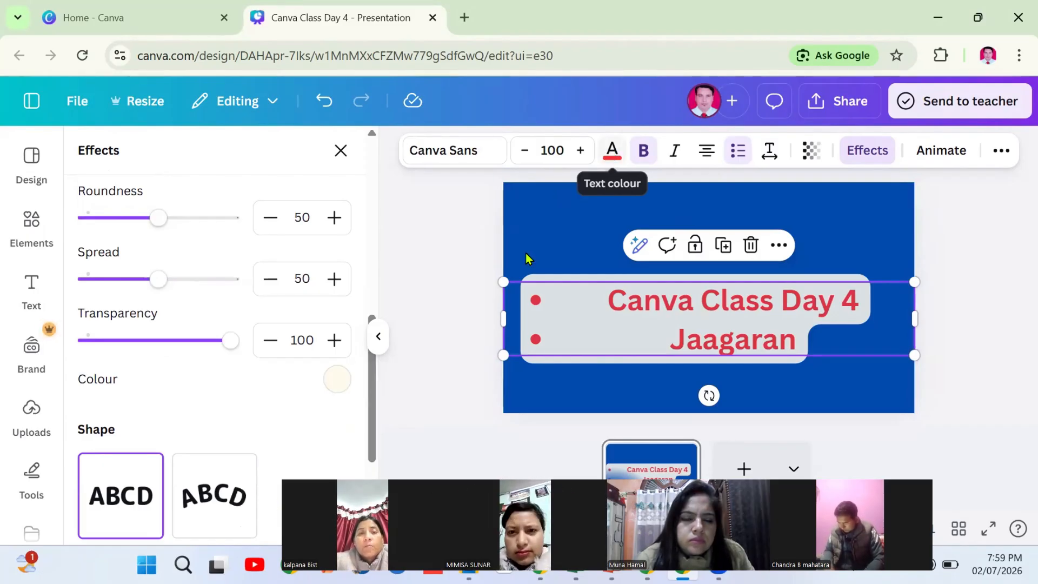
pyautogui.click(332, 384)
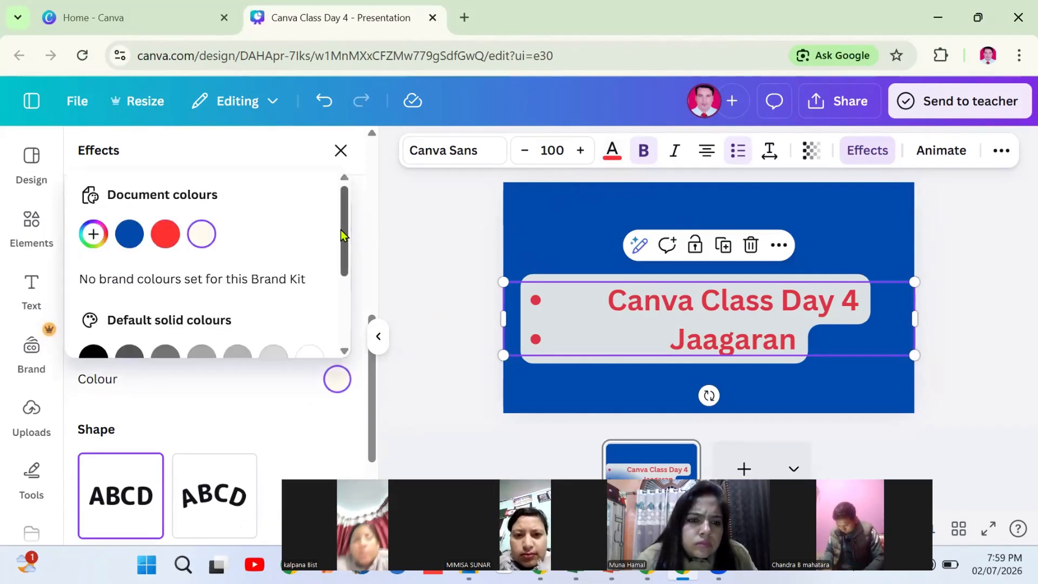
pyautogui.moveTo(342, 235); pyautogui.dragTo(335, 308)
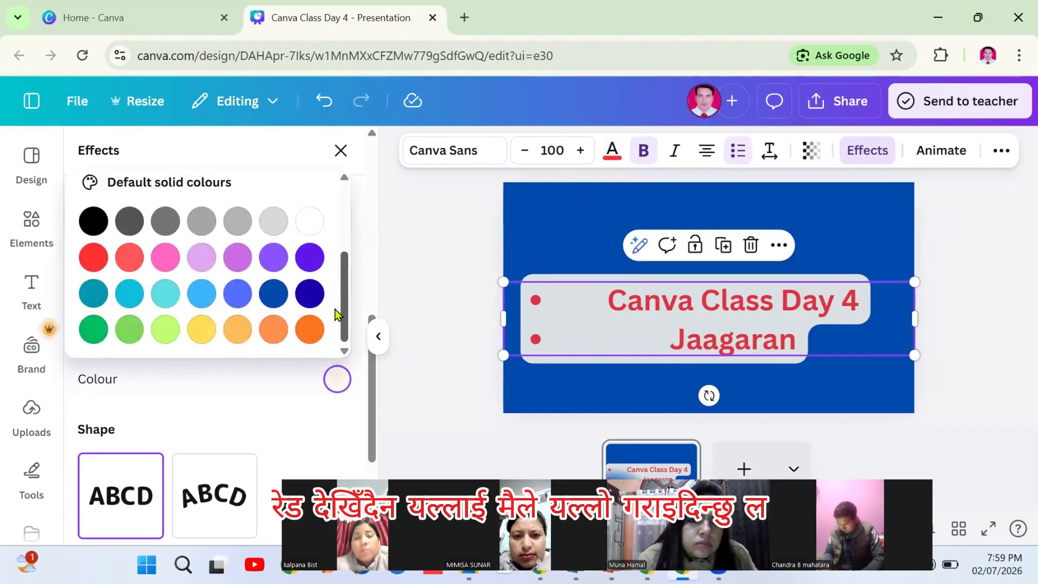
pyautogui.click(200, 330)
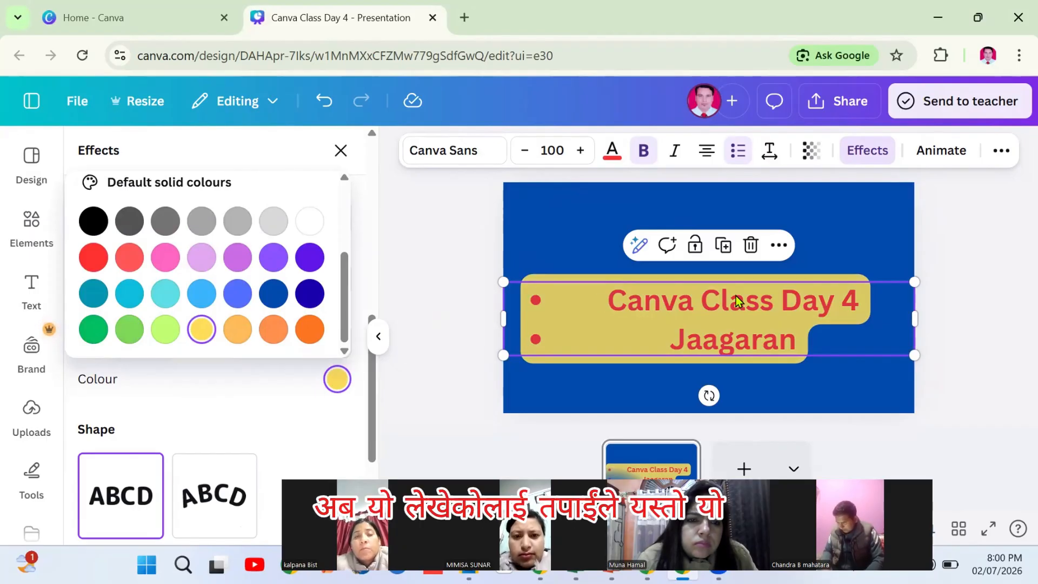
# Curve the red title into an arc, move it near the top, and enlarge it to 119
pyautogui.click(195, 499)
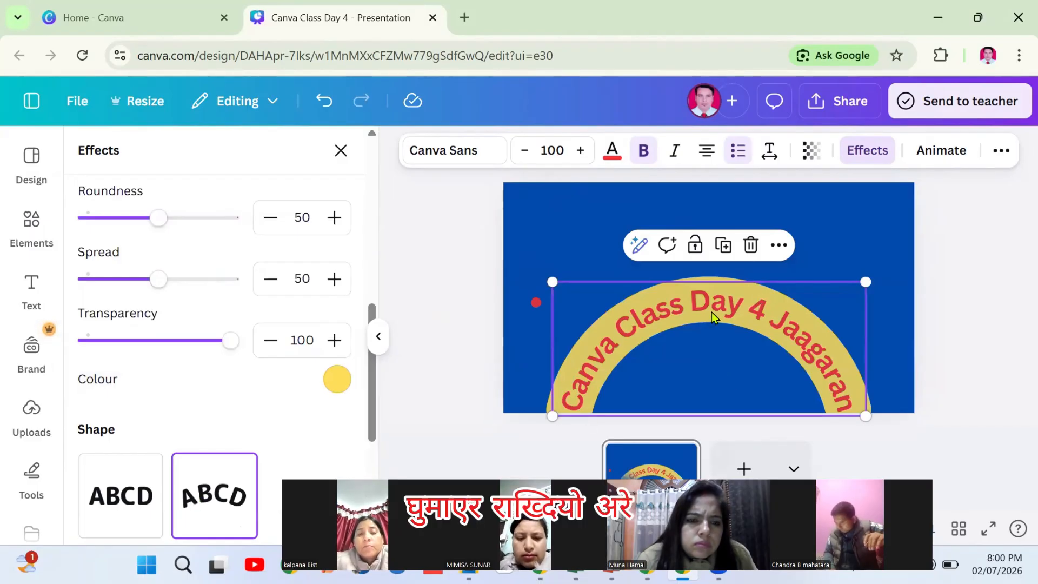
pyautogui.moveTo(708, 308); pyautogui.dragTo(700, 221)
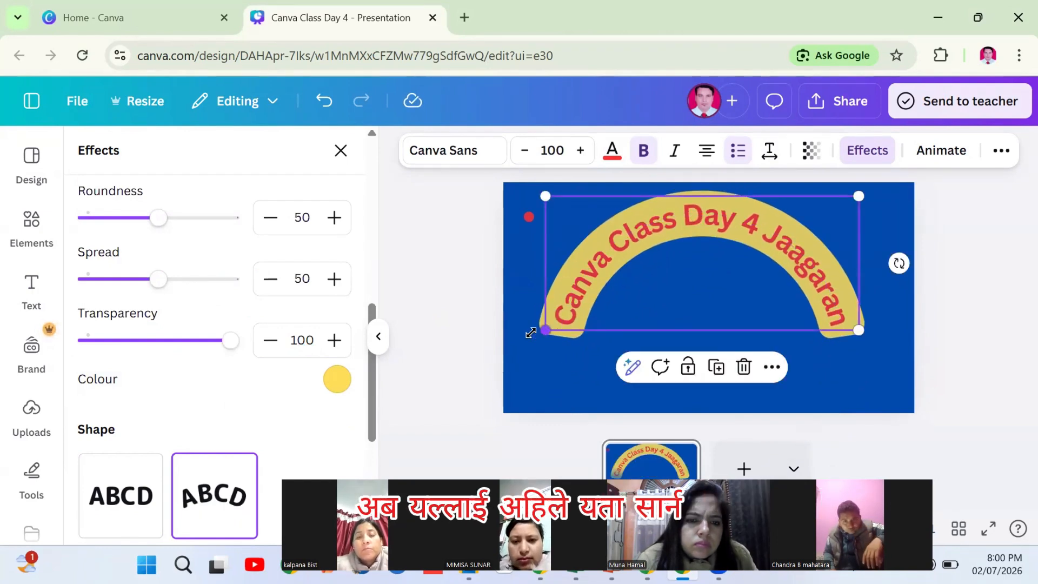
pyautogui.moveTo(531, 331); pyautogui.dragTo(512, 341)
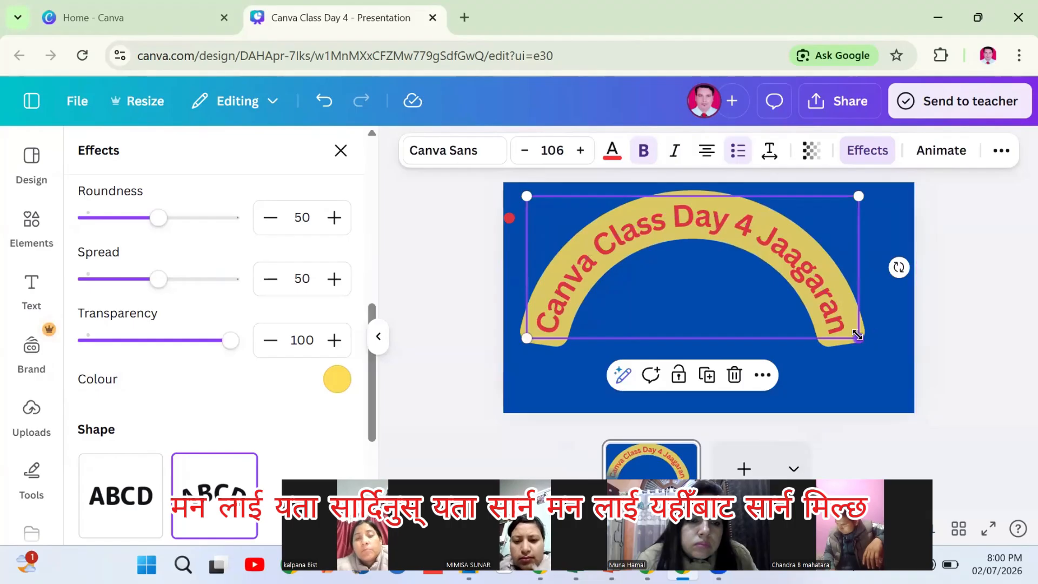
pyautogui.moveTo(857, 335); pyautogui.dragTo(899, 355)
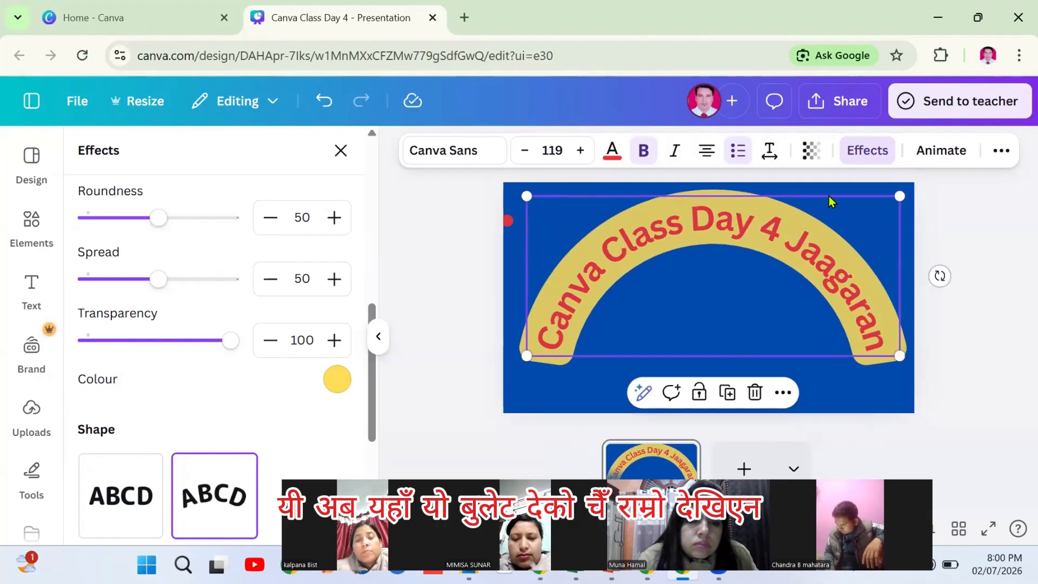
# Cycle the title's list markers through numbered, none and back to bullets
pyautogui.click(738, 152)
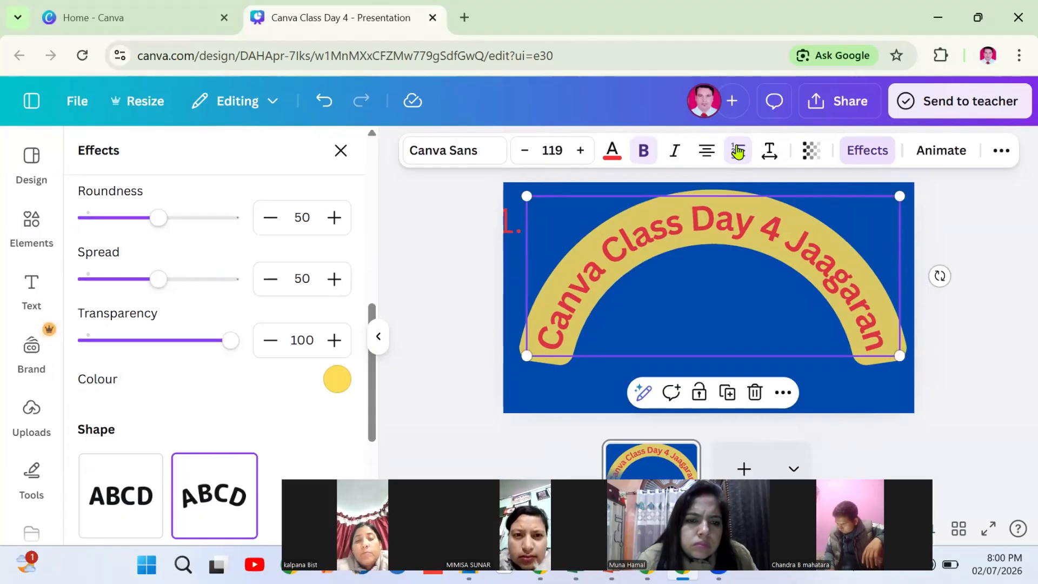
pyautogui.click(738, 152)
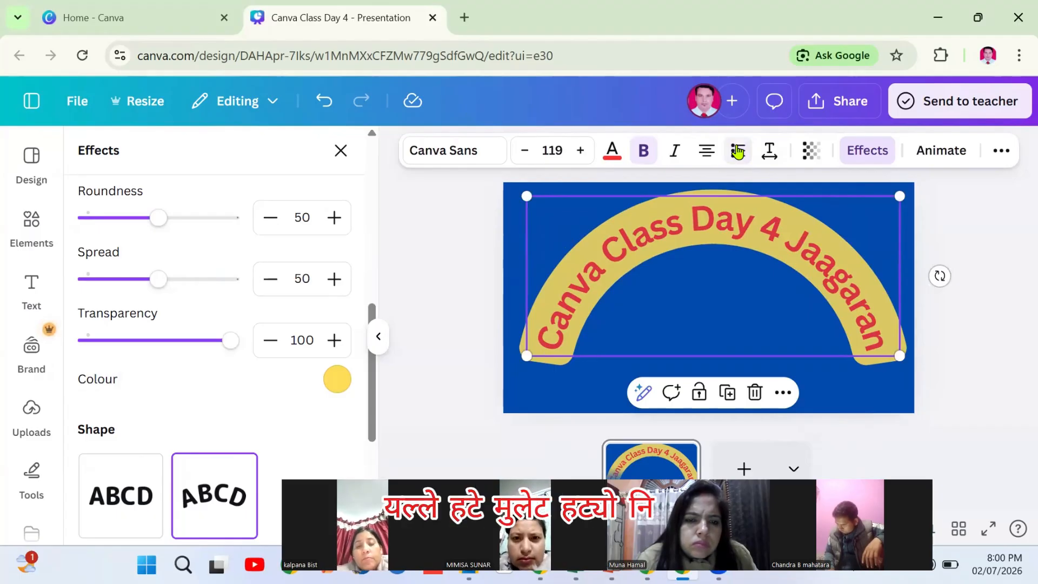
pyautogui.click(738, 152)
pyautogui.click(534, 262)
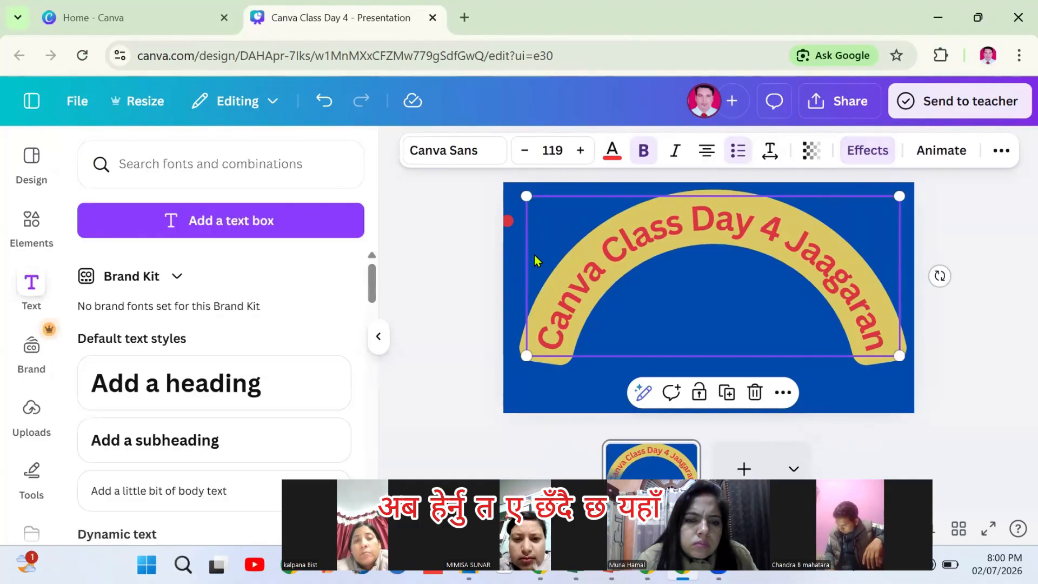
# Reselect the curved title and preview the Merge, Block and Burst animations
pyautogui.click(514, 215)
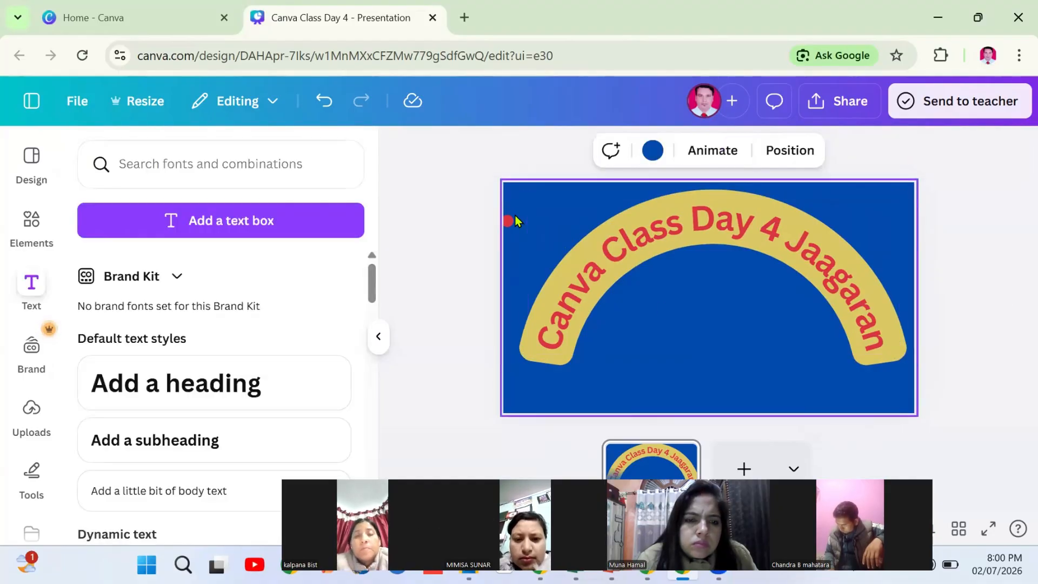
pyautogui.click(747, 243)
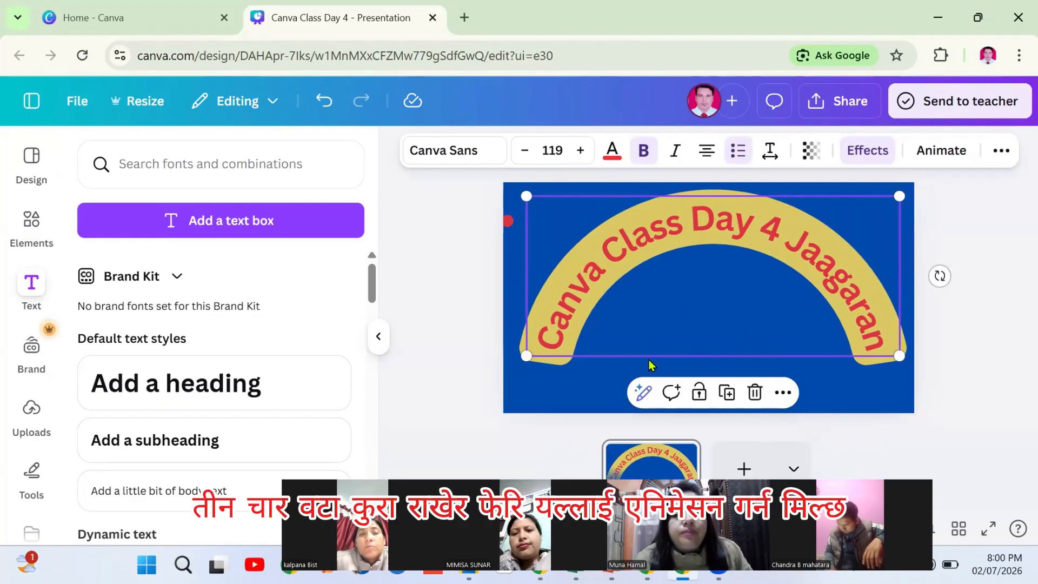
pyautogui.click(938, 150)
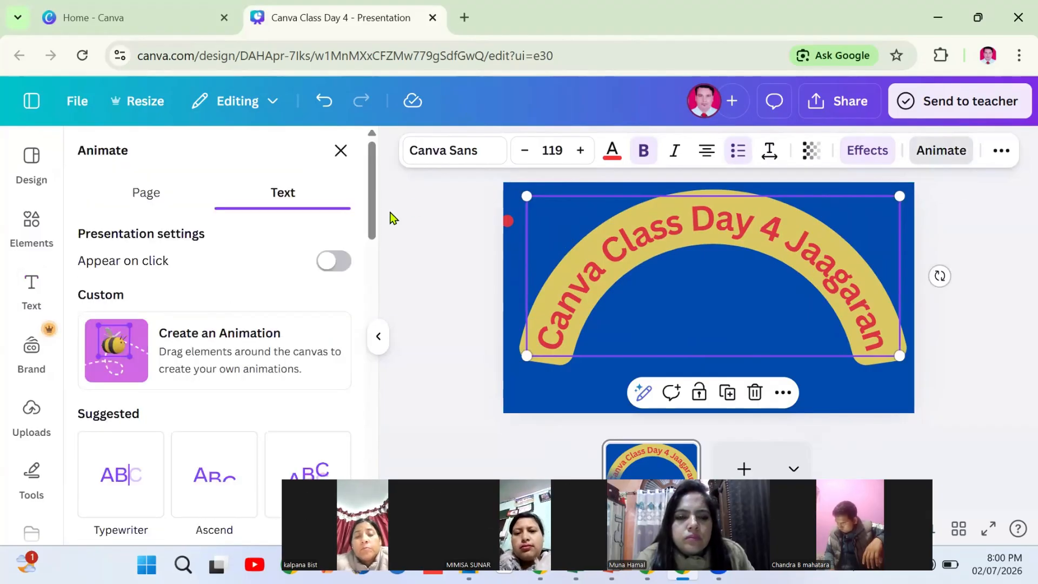
pyautogui.moveTo(367, 196); pyautogui.dragTo(365, 244)
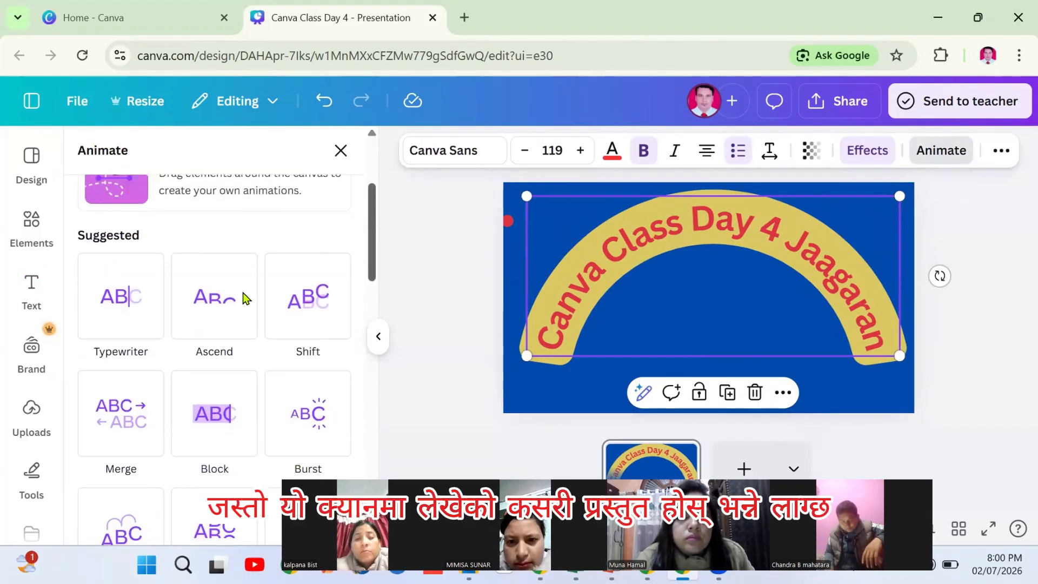
pyautogui.click(120, 408)
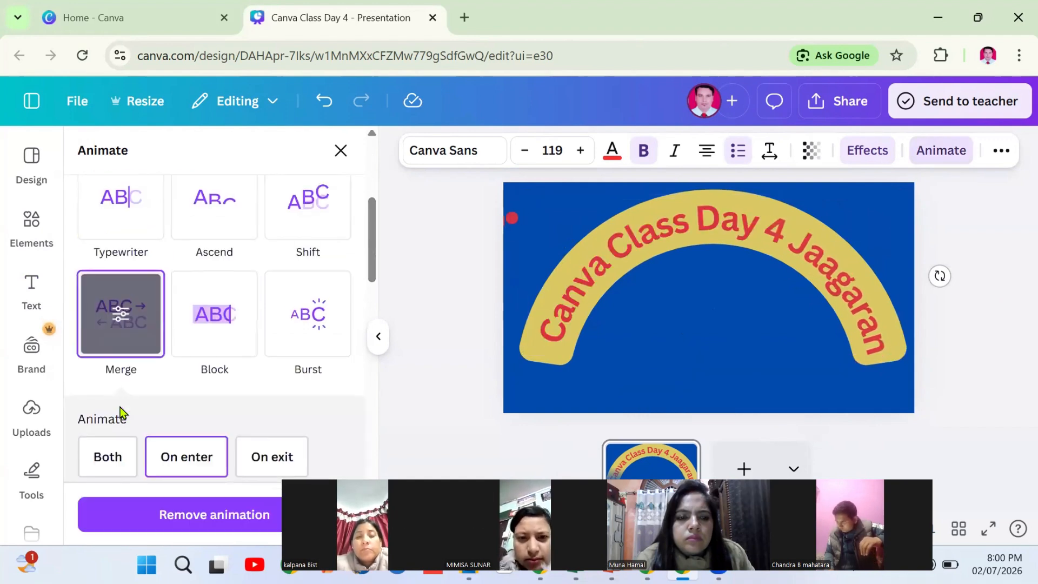
pyautogui.click(228, 315)
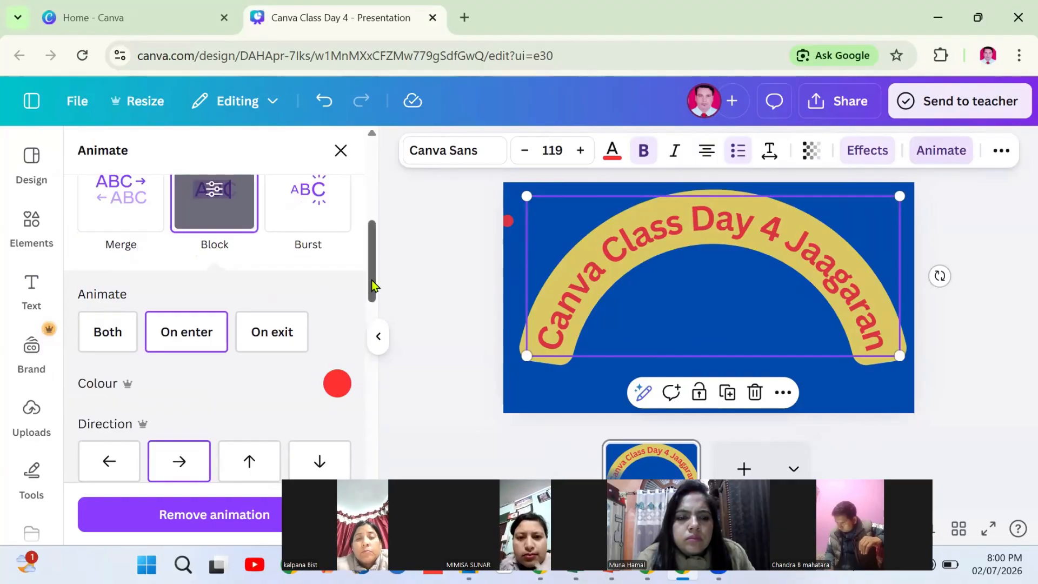
pyautogui.moveTo(371, 280); pyautogui.dragTo(371, 249)
pyautogui.click(301, 349)
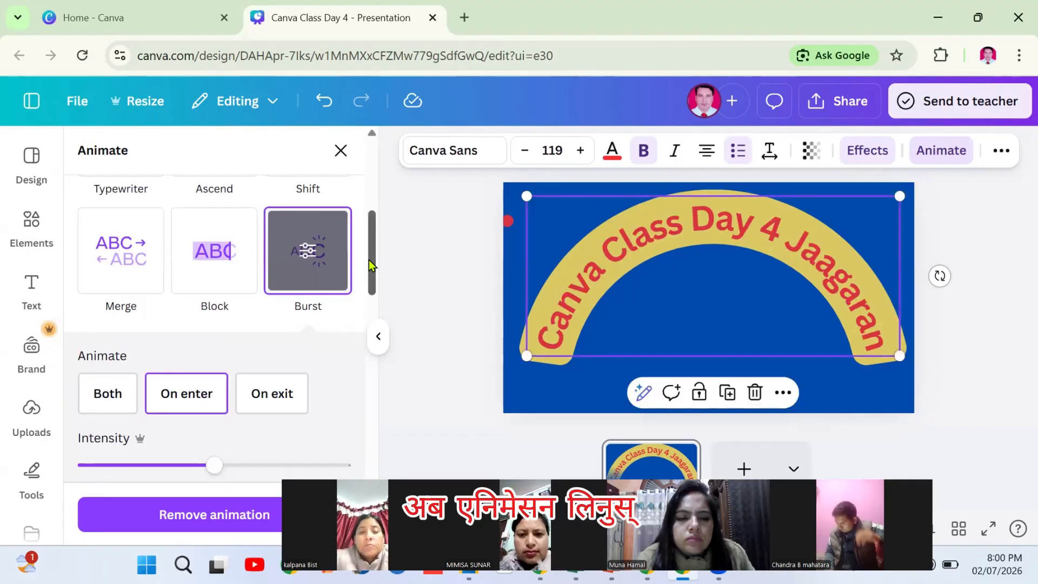
# Try Shift with a changed direction, then settle on the Burst animation
pyautogui.moveTo(369, 260); pyautogui.dragTo(368, 230)
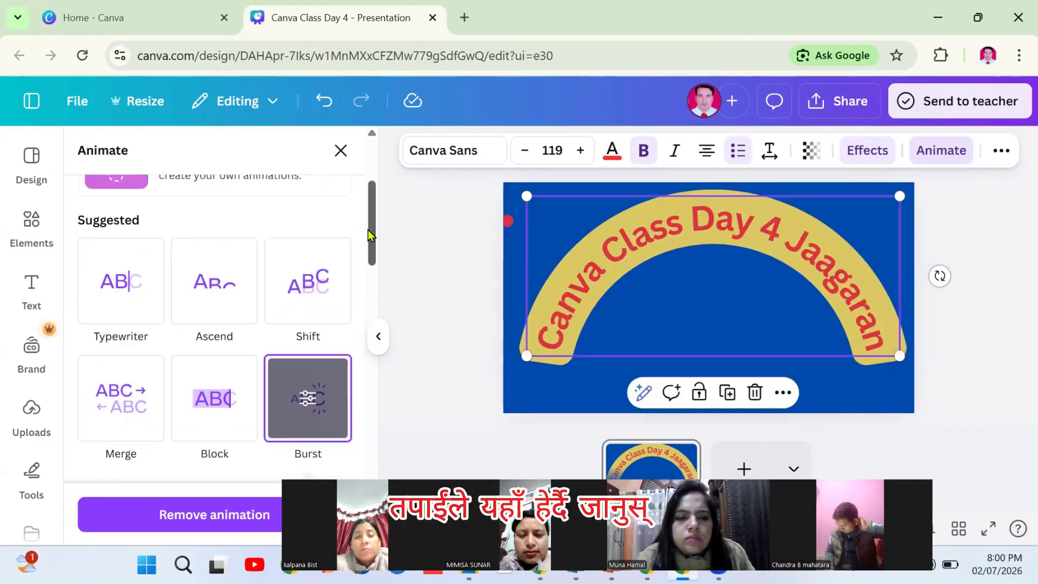
pyautogui.click(306, 291)
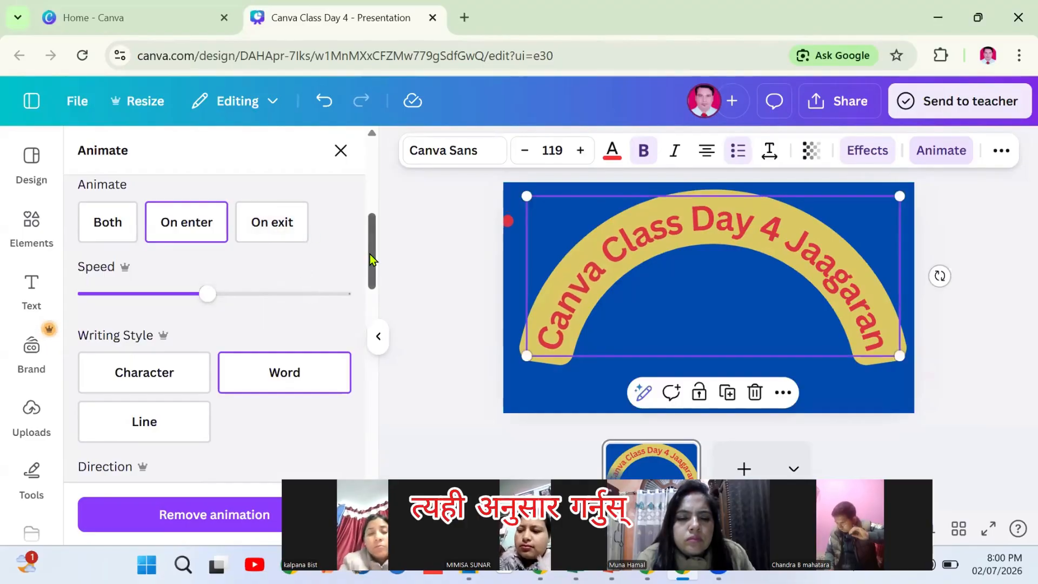
pyautogui.moveTo(370, 254); pyautogui.dragTo(371, 232)
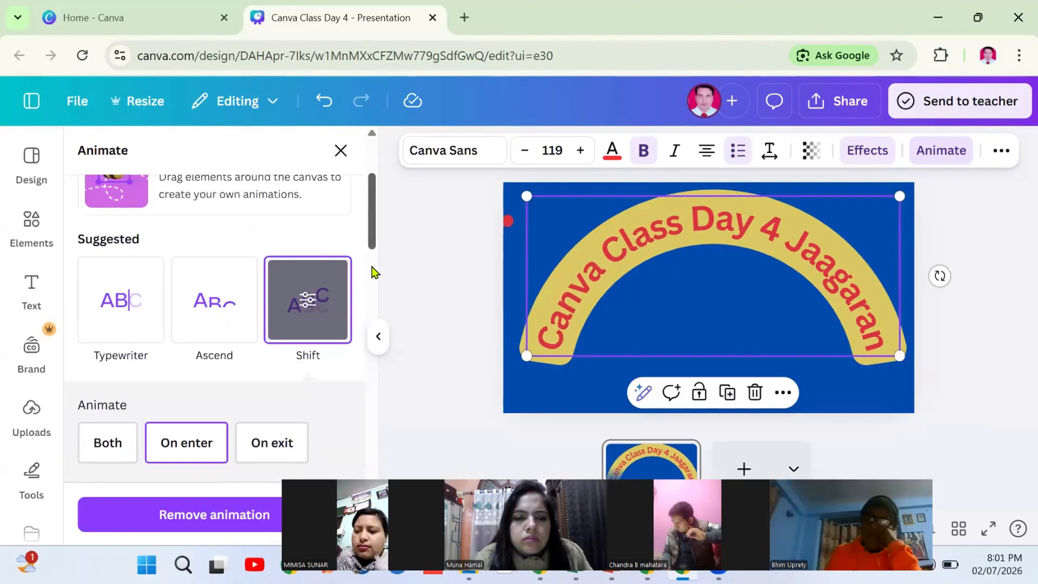
pyautogui.moveTo(375, 272); pyautogui.dragTo(365, 302)
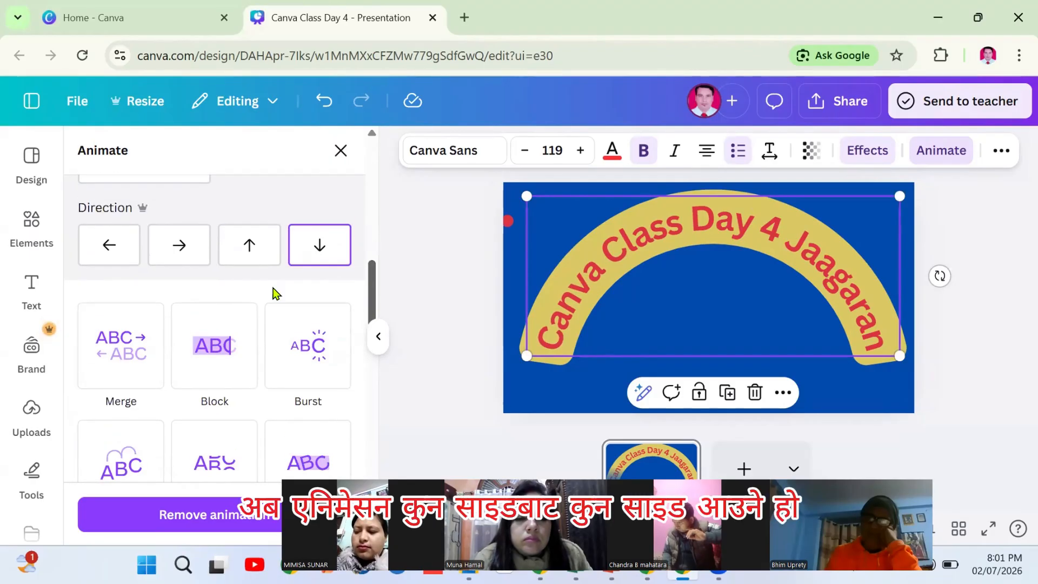
pyautogui.click(180, 251)
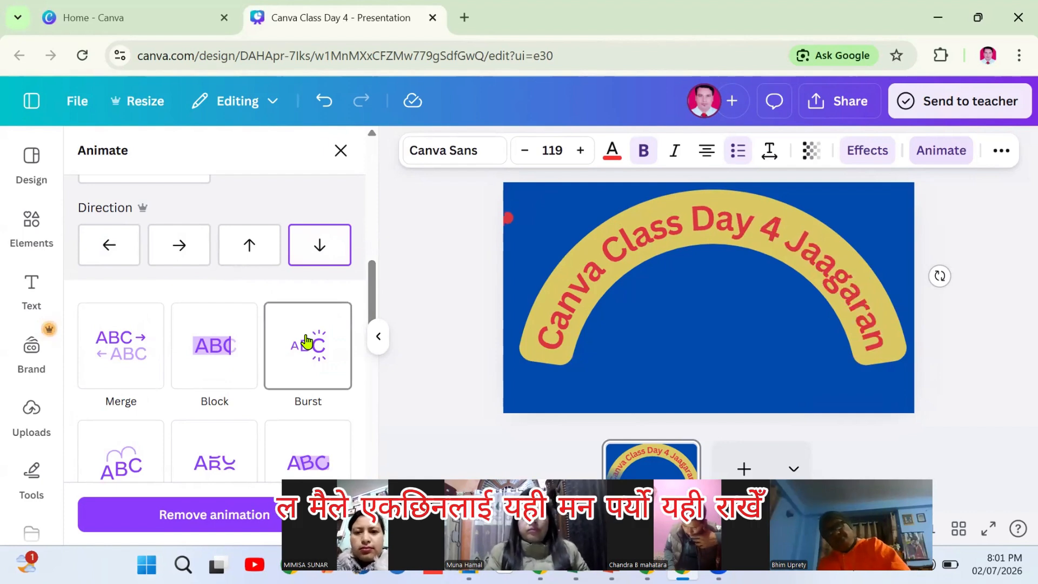
pyautogui.click(306, 340)
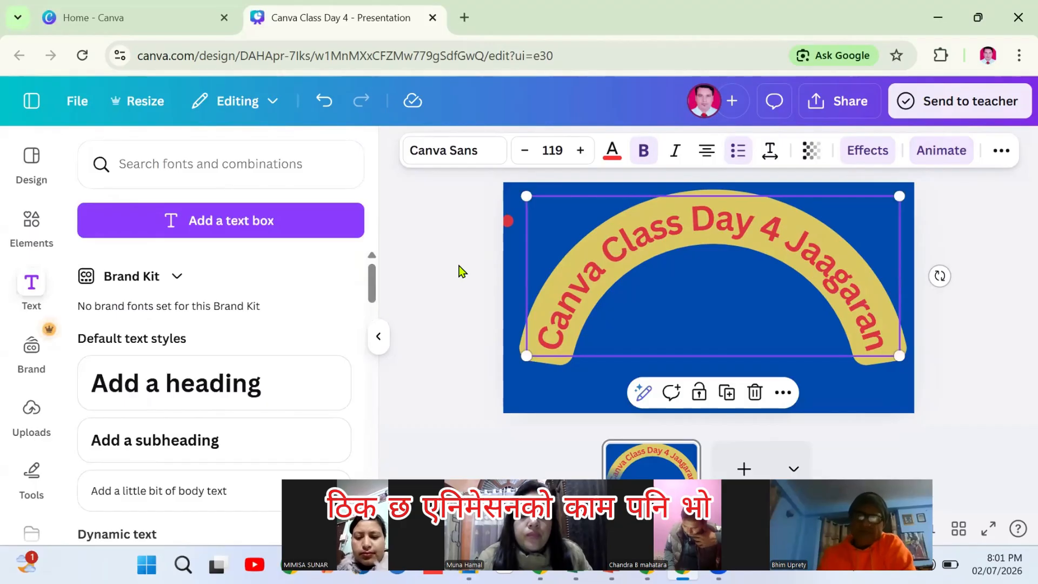
# Browse the Frames elements to the heart shape and add it to the slide
pyautogui.click(981, 256)
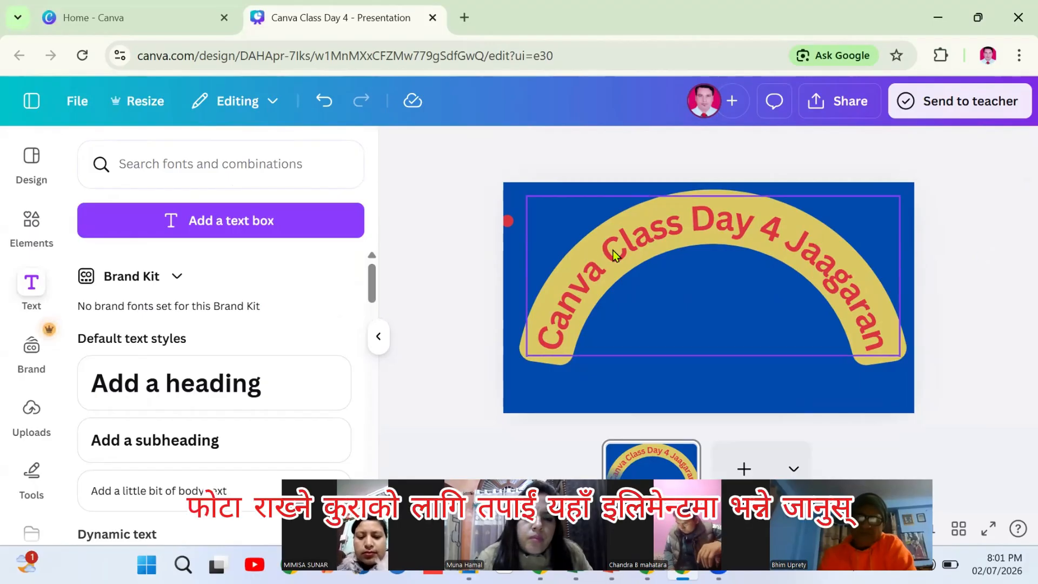
pyautogui.click(31, 226)
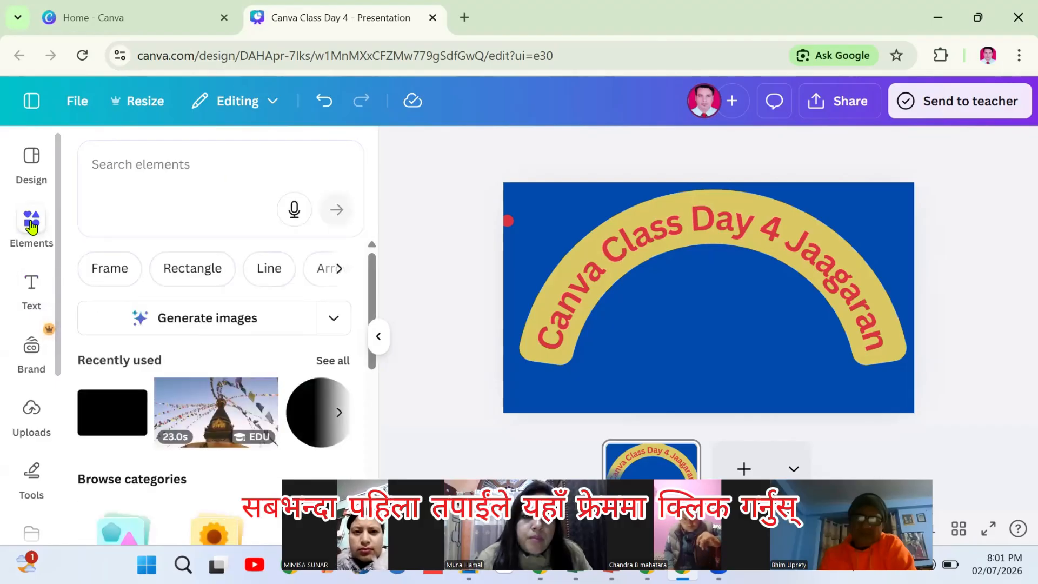
pyautogui.click(114, 270)
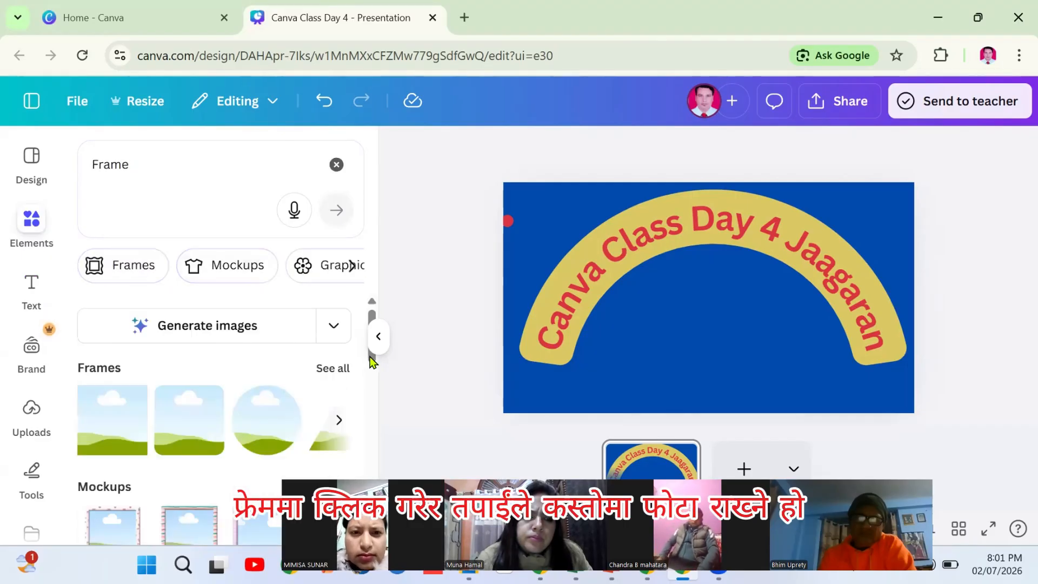
pyautogui.moveTo(372, 361); pyautogui.dragTo(373, 379)
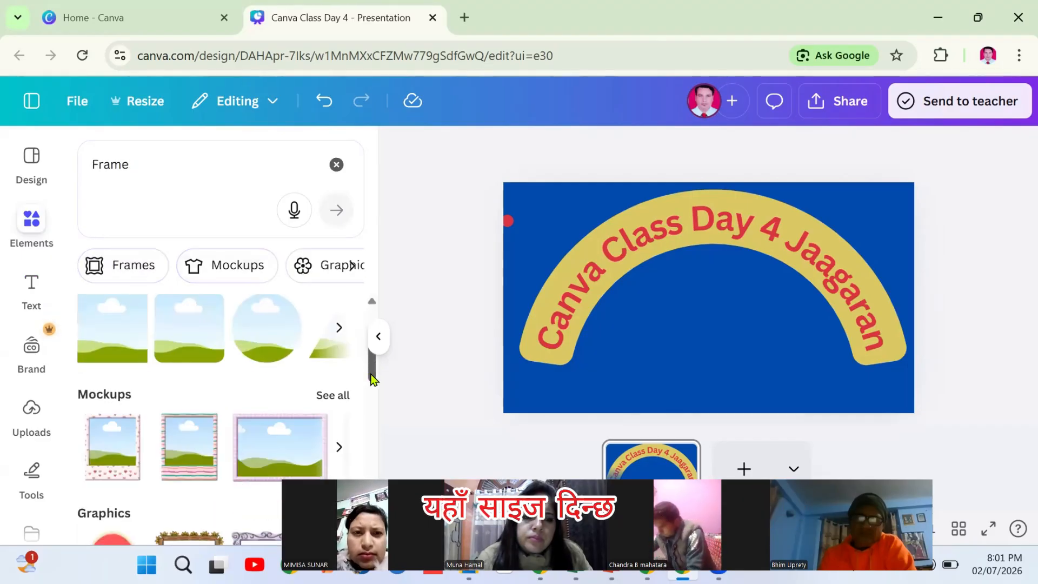
pyautogui.click(337, 332)
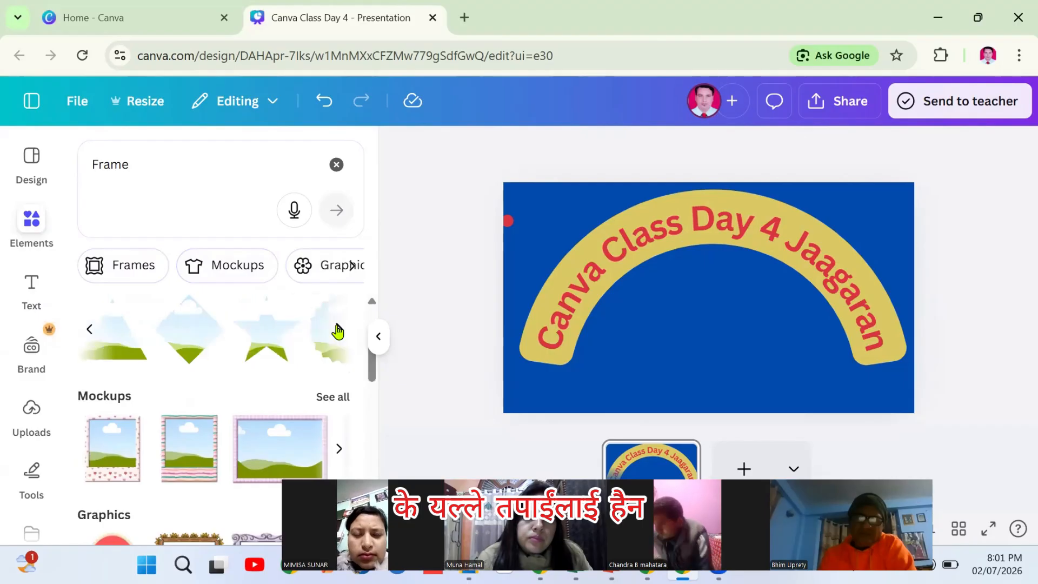
pyautogui.click(337, 332)
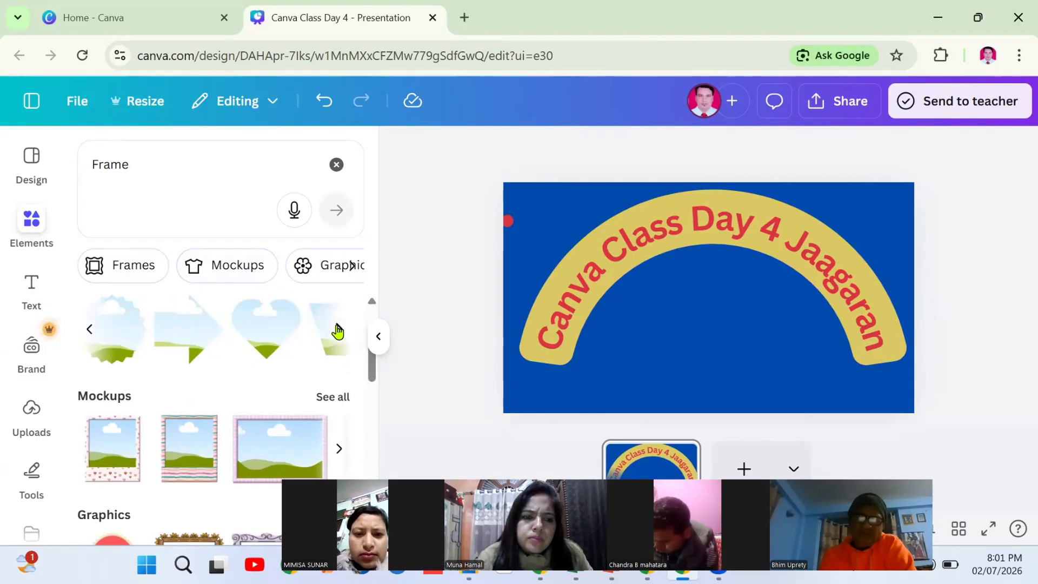
pyautogui.click(269, 329)
# Enlarge and centre the heart frame beneath the curved title, then clear the frame search
pyautogui.moveTo(710, 286); pyautogui.dragTo(711, 324)
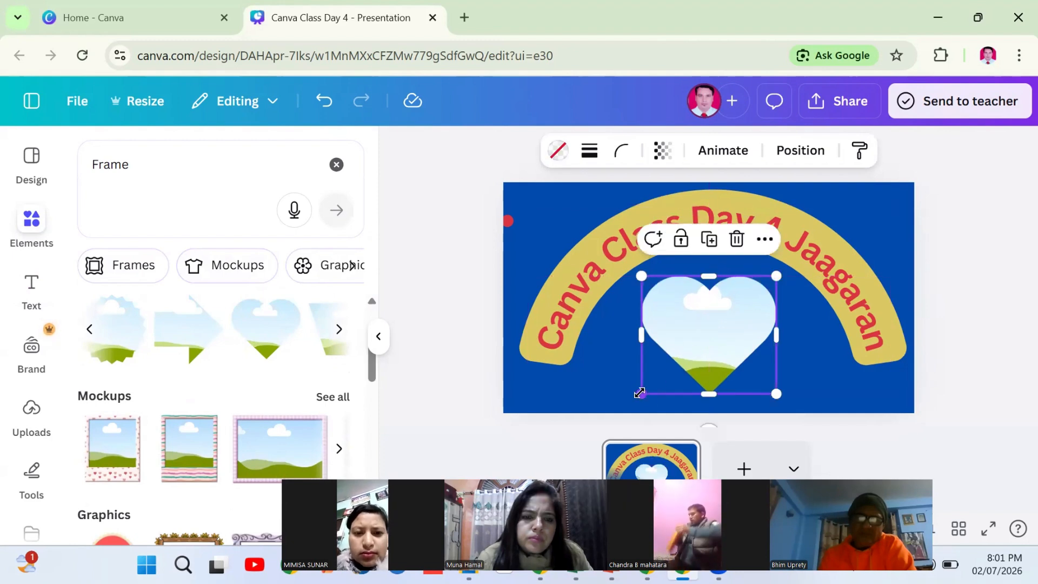
pyautogui.moveTo(616, 407); pyautogui.dragTo(619, 413)
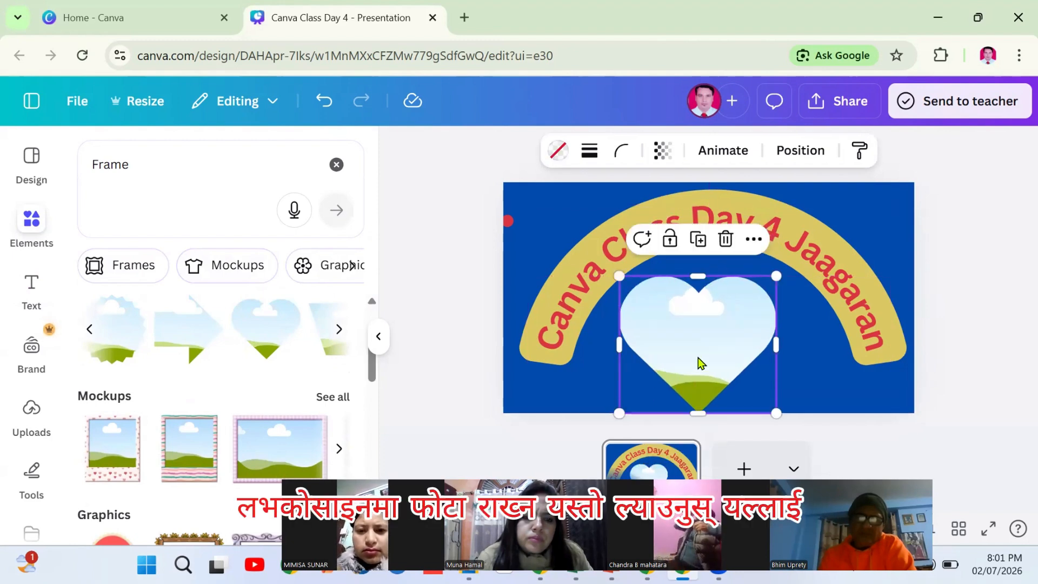
pyautogui.moveTo(701, 362); pyautogui.dragTo(708, 349)
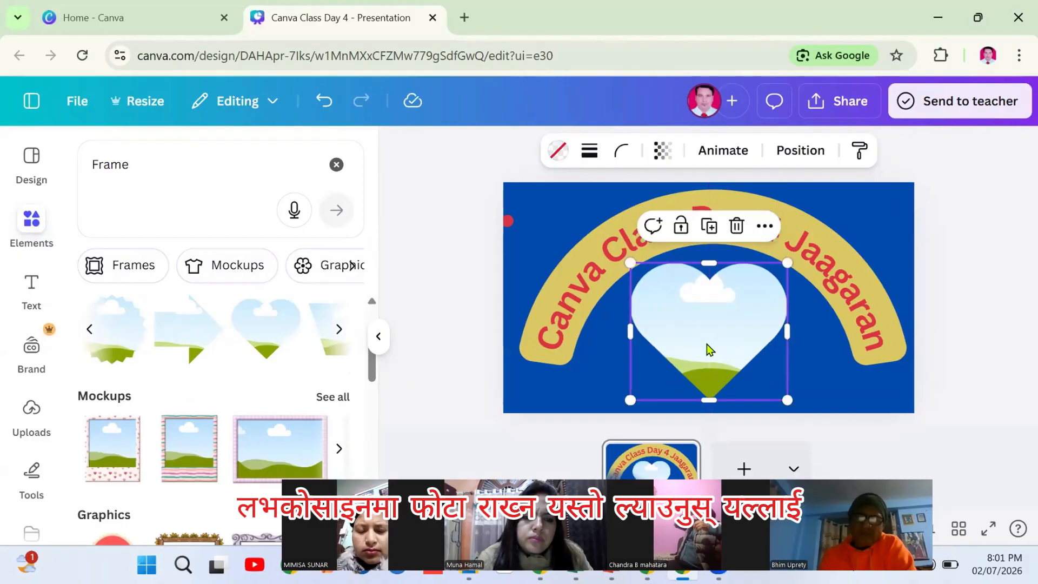
pyautogui.click(439, 238)
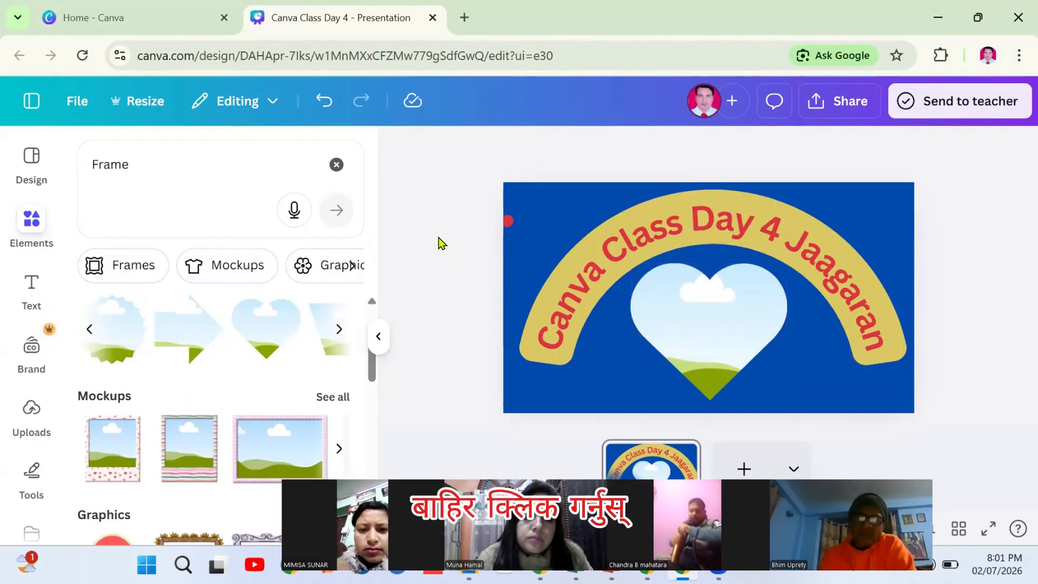
pyautogui.click(336, 168)
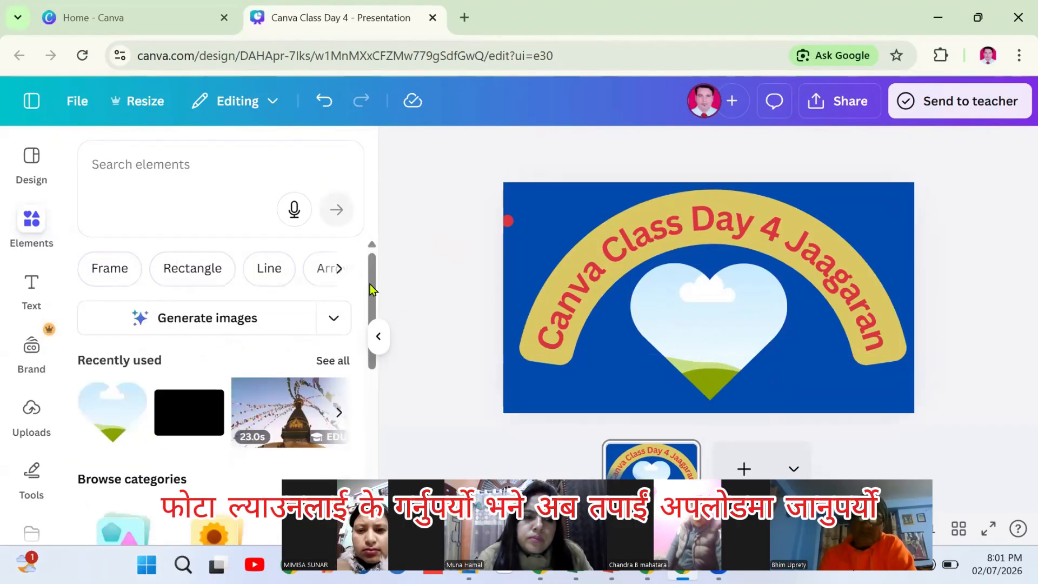
# Add the uploaded photo of the man in a suit to the slide
pyautogui.scroll(-1, 368, 300)
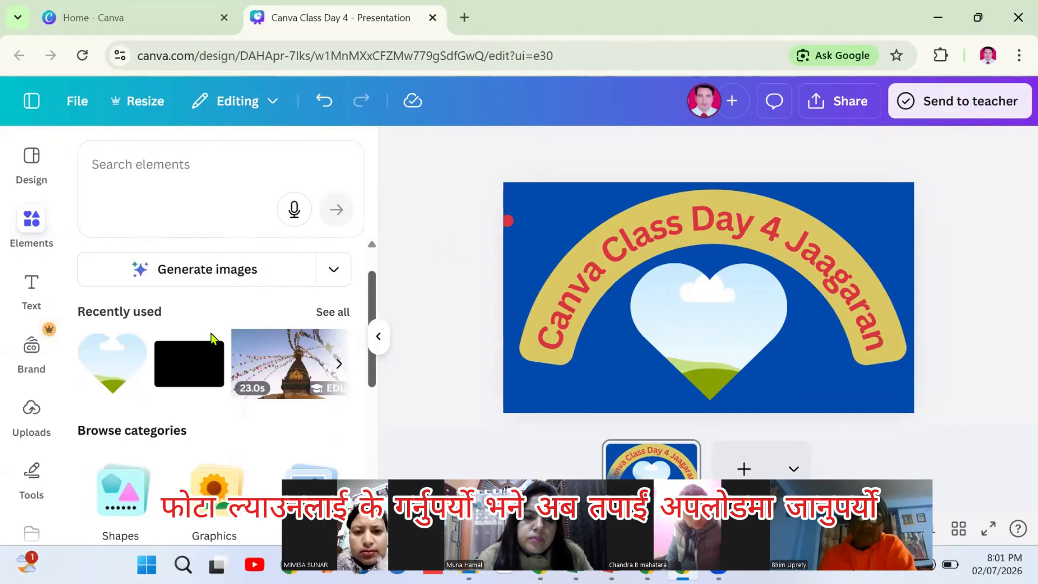
pyautogui.click(31, 414)
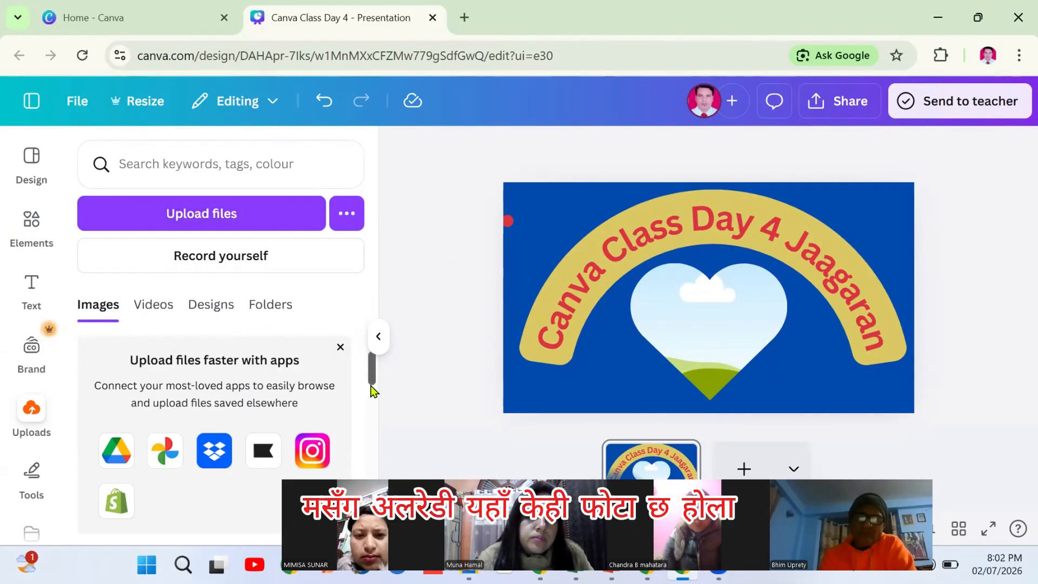
pyautogui.moveTo(372, 389); pyautogui.dragTo(372, 474)
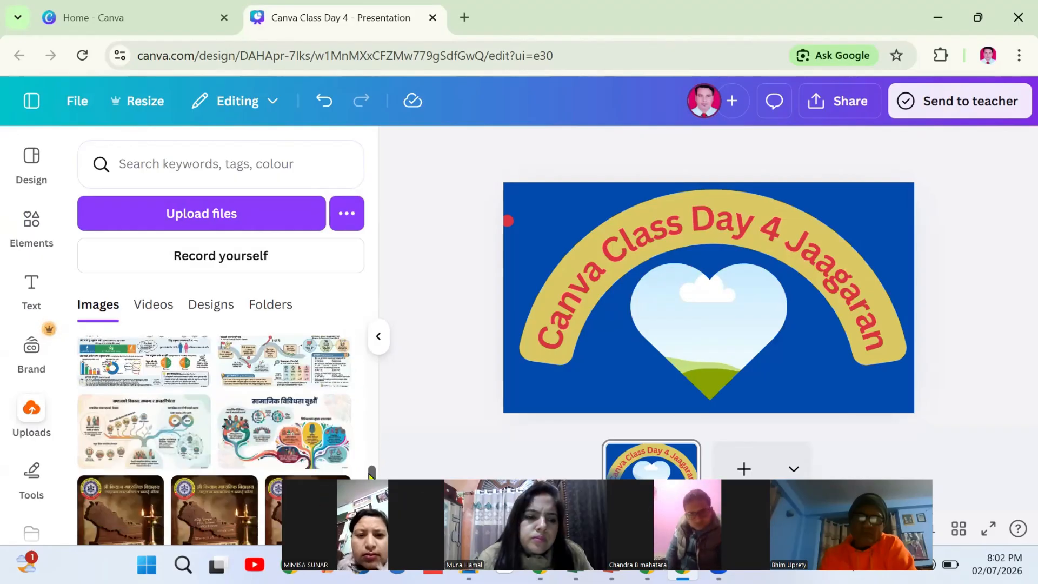
pyautogui.scroll(-5, 371, 475)
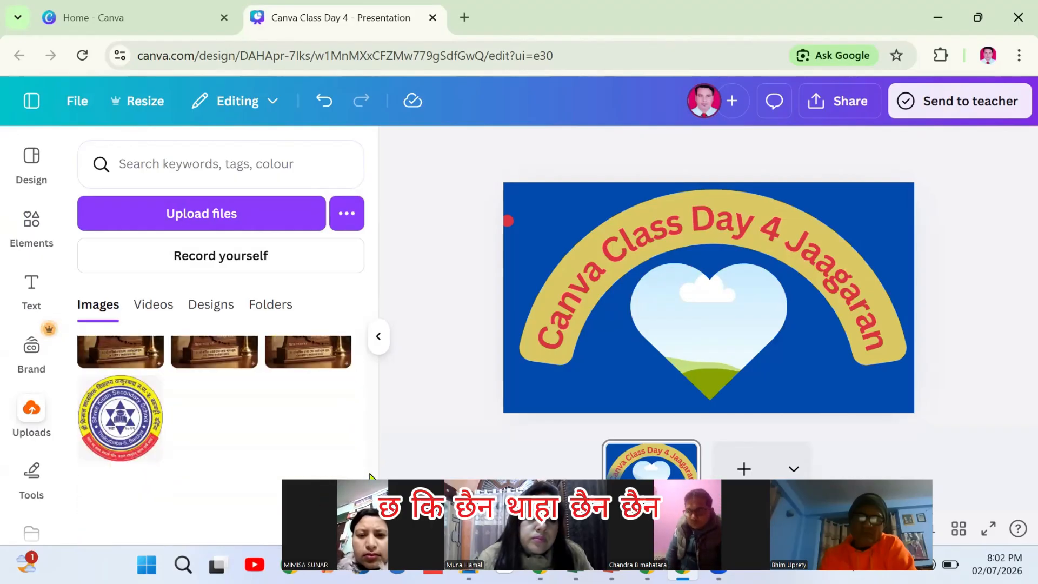
pyautogui.scroll(-10, 371, 475)
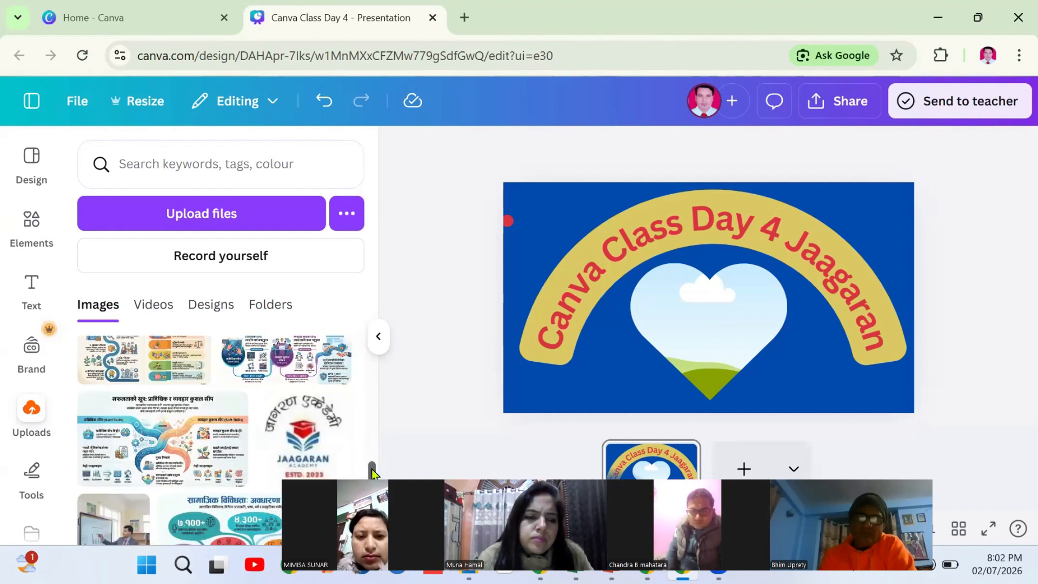
pyautogui.scroll(-10, 372, 473)
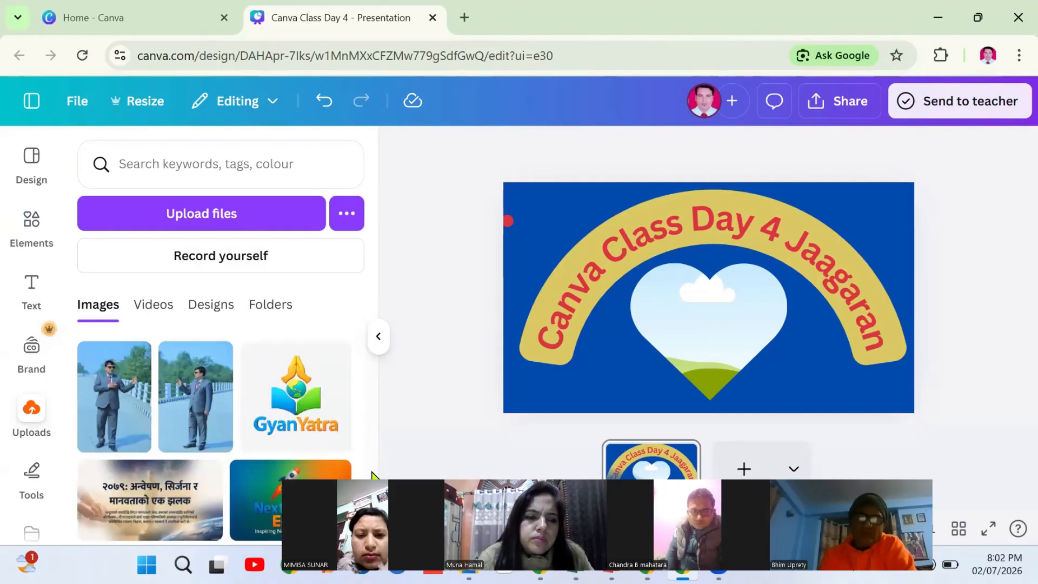
pyautogui.click(110, 398)
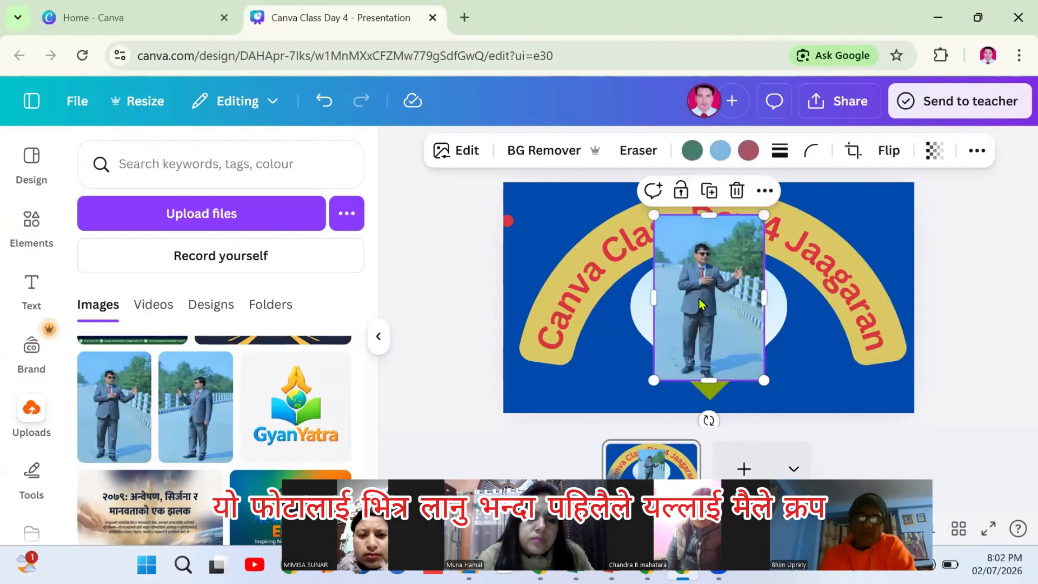
# Crop the suited-man photo tightly around the man
pyautogui.click(851, 154)
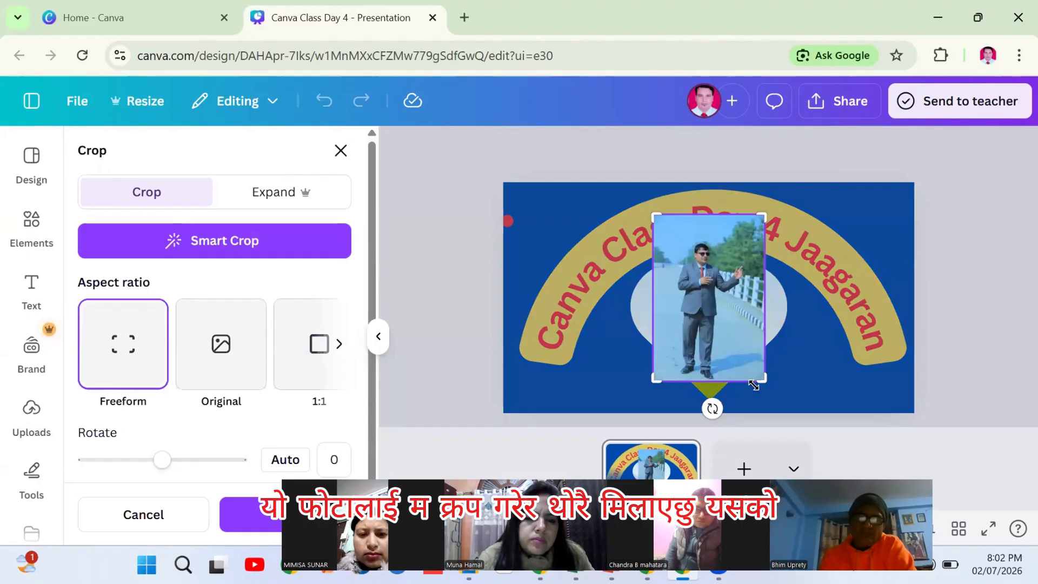
pyautogui.moveTo(763, 380); pyautogui.dragTo(752, 300)
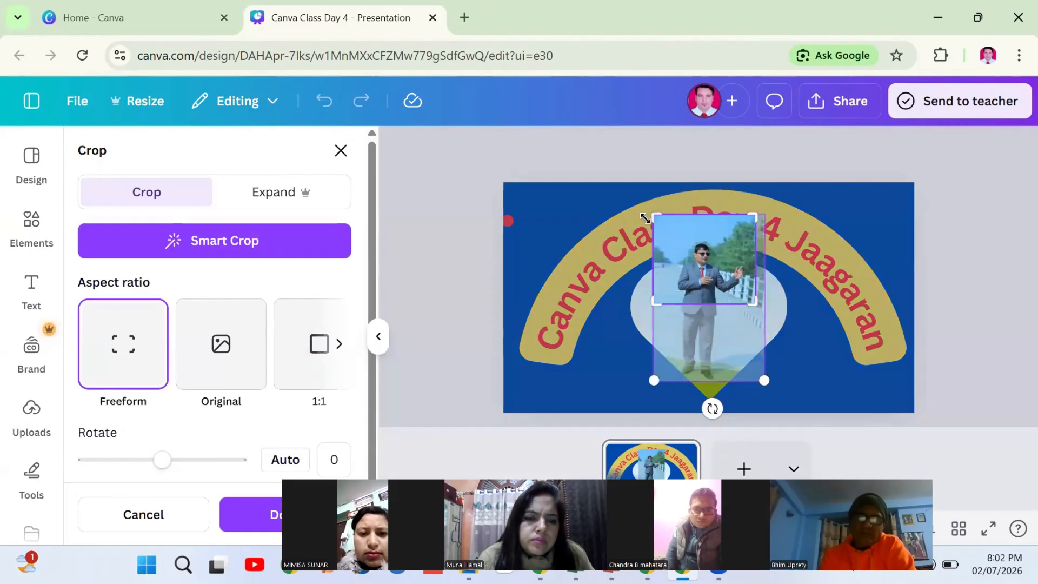
pyautogui.moveTo(654, 216); pyautogui.dragTo(666, 237)
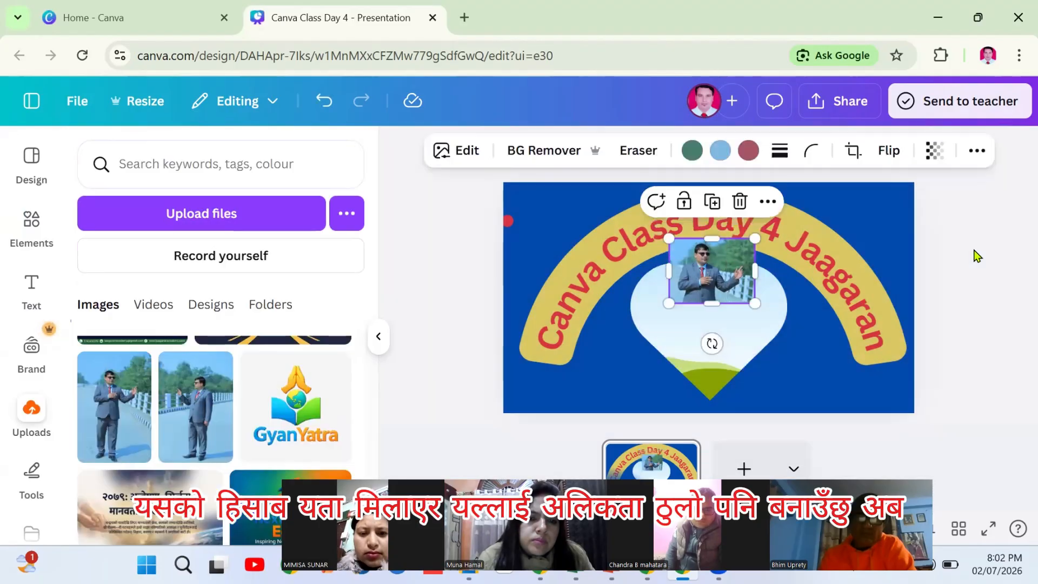
pyautogui.click(977, 254)
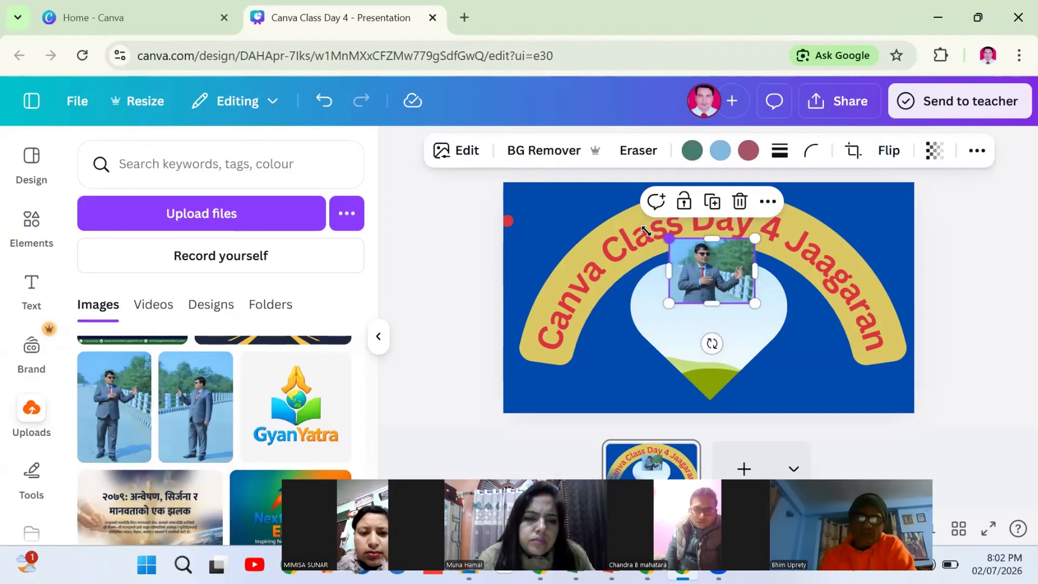
# Enlarge the photo, remove its background, and drop it into the heart frame
pyautogui.moveTo(664, 236); pyautogui.dragTo(615, 226)
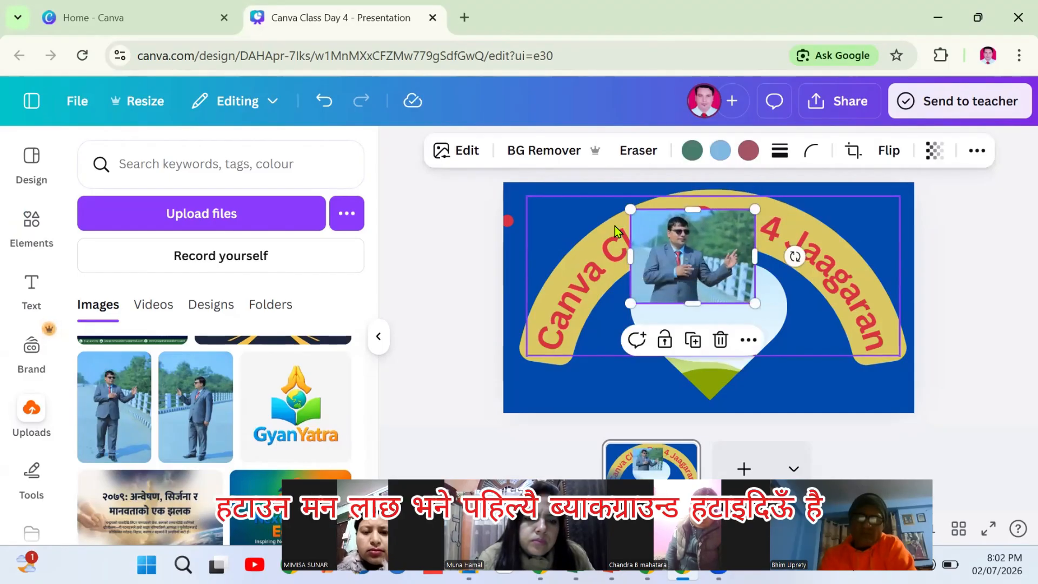
pyautogui.click(549, 153)
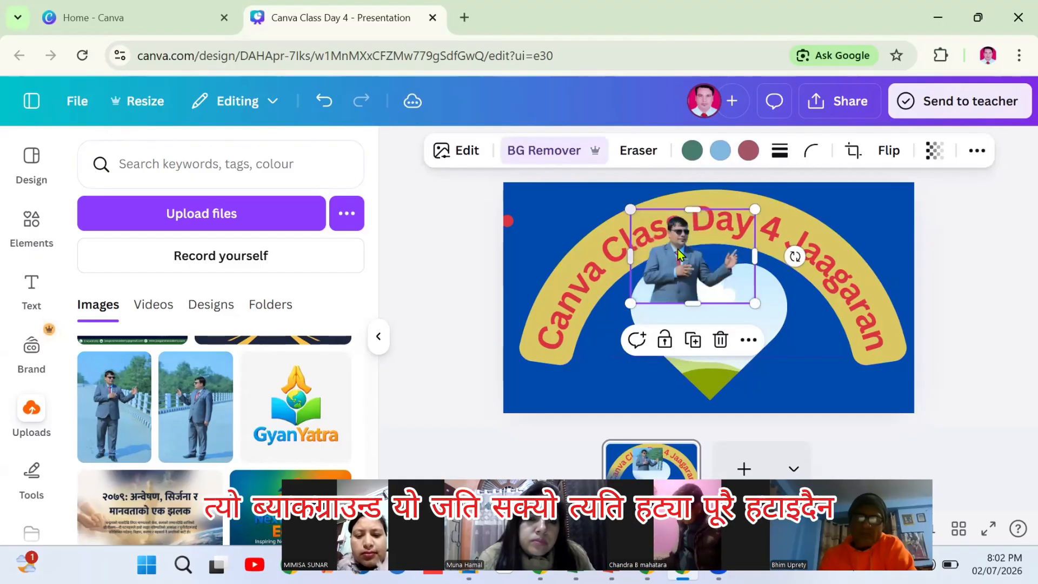
pyautogui.moveTo(679, 250); pyautogui.dragTo(708, 325)
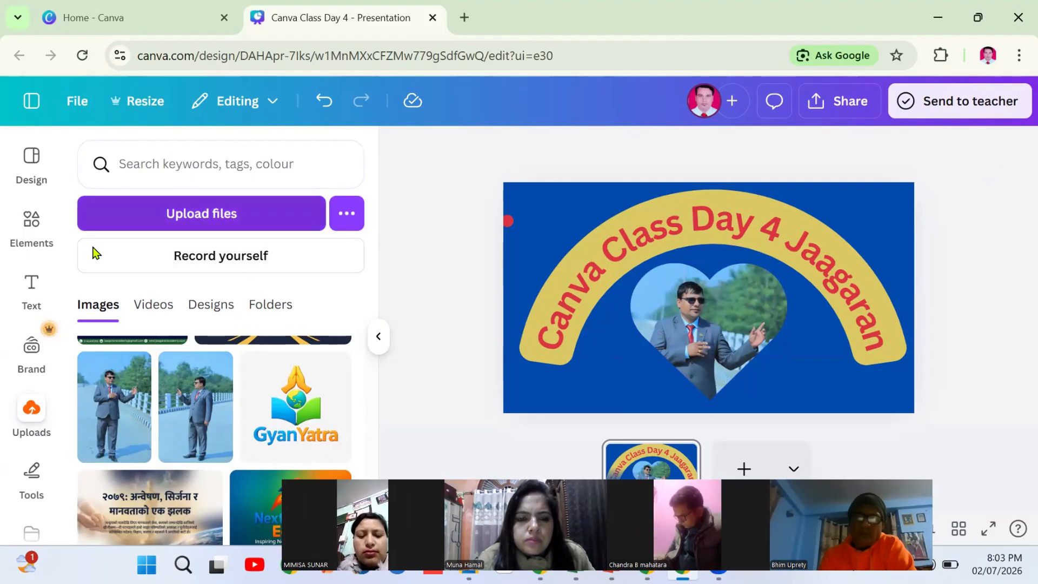
# Search elements for 'Kalas' and add a kalash graphic to the slide
pyautogui.click(30, 294)
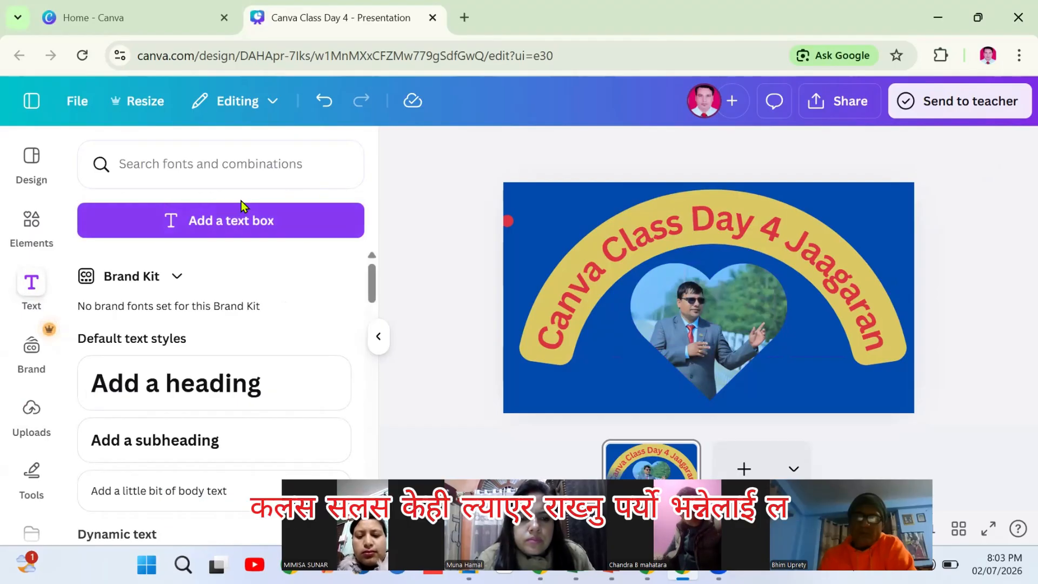
pyautogui.click(29, 226)
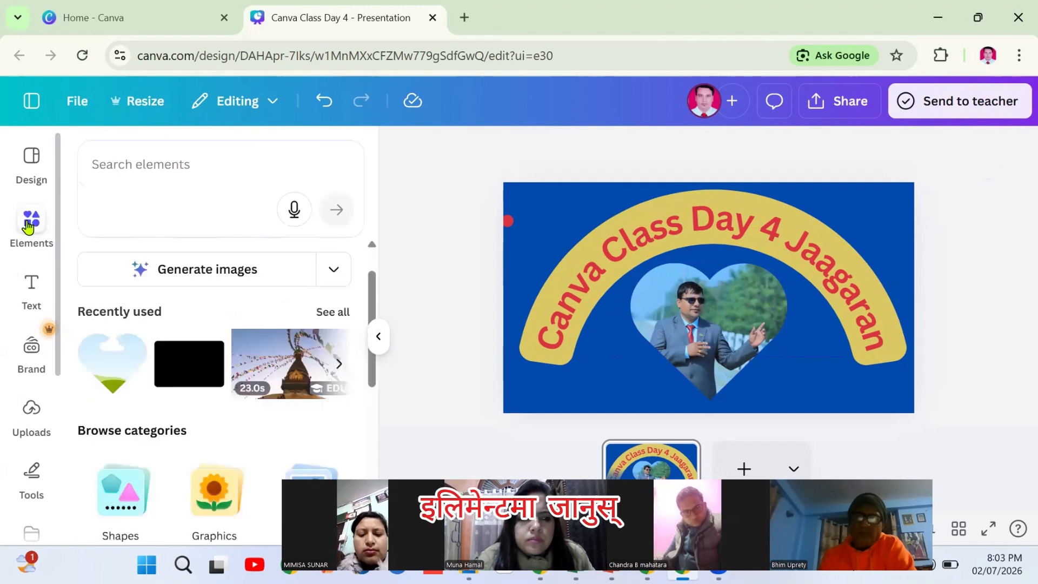
pyautogui.click(151, 170)
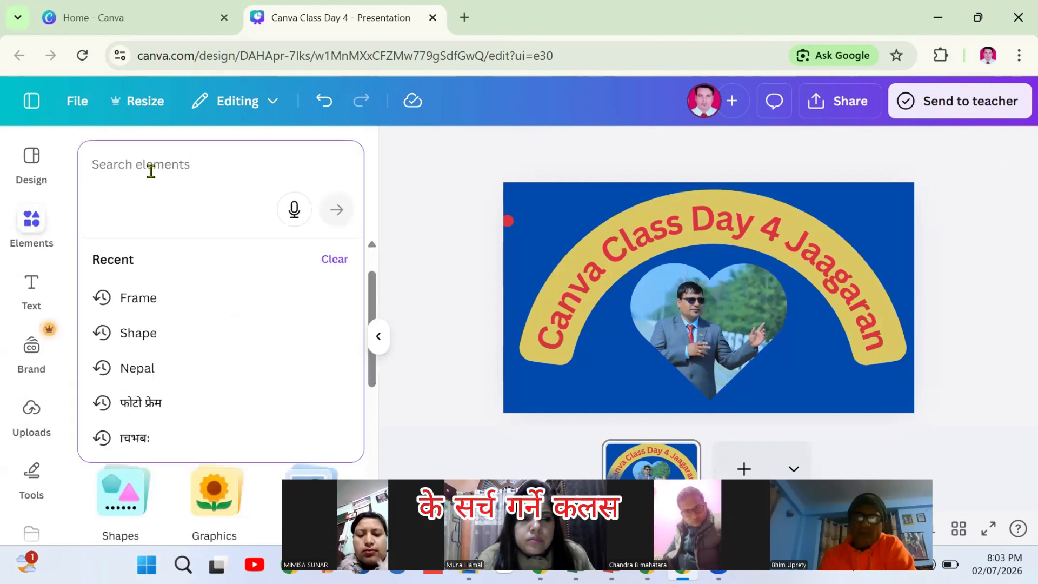
pyautogui.write('Kal')
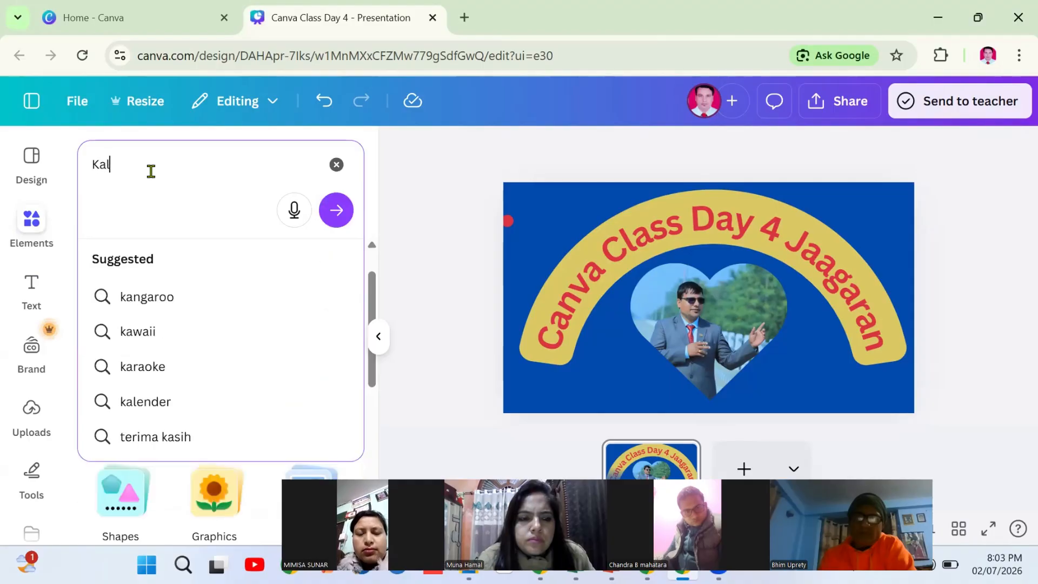
pyautogui.write('ash')
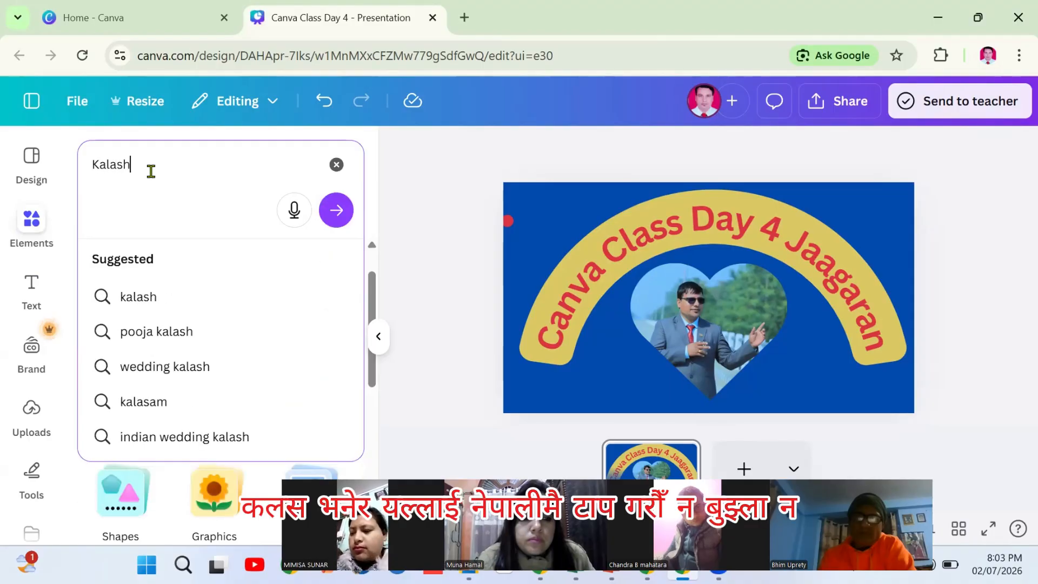
pyautogui.click(336, 210)
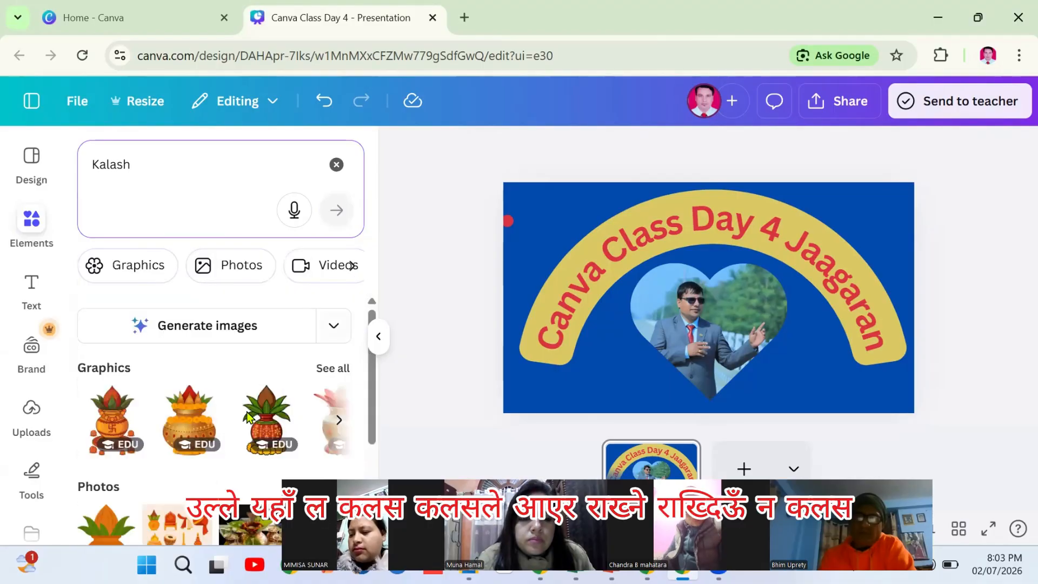
pyautogui.click(183, 434)
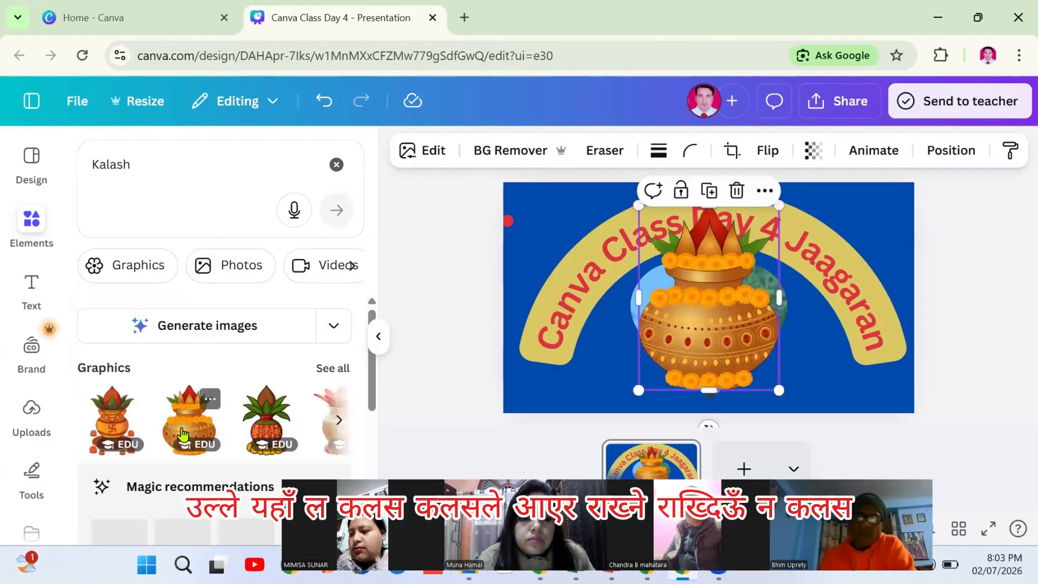
# Shrink the kalash and place a duplicate at the slide's lower left
pyautogui.moveTo(771, 383); pyautogui.dragTo(826, 383)
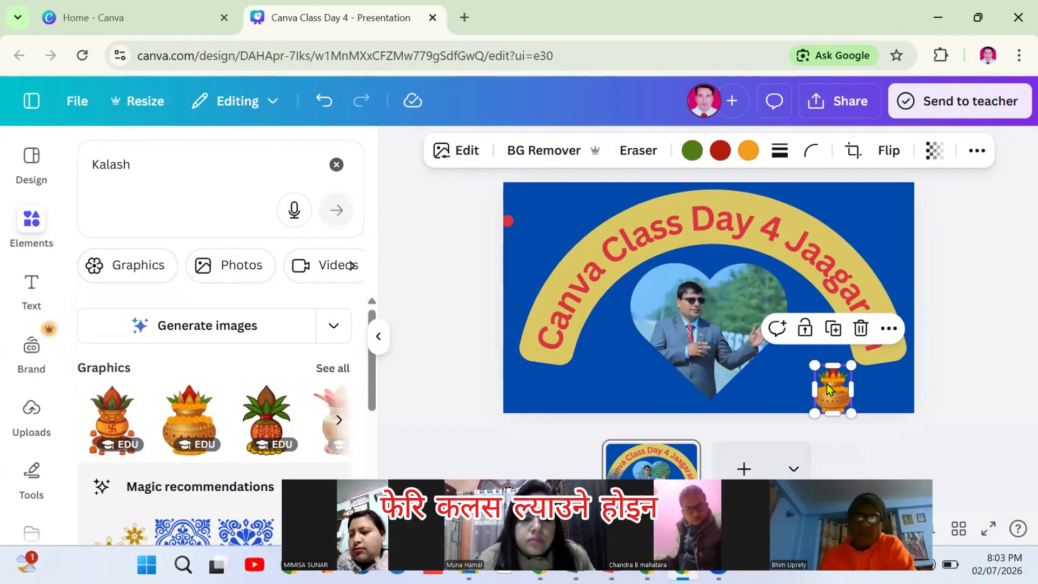
pyautogui.click(833, 328)
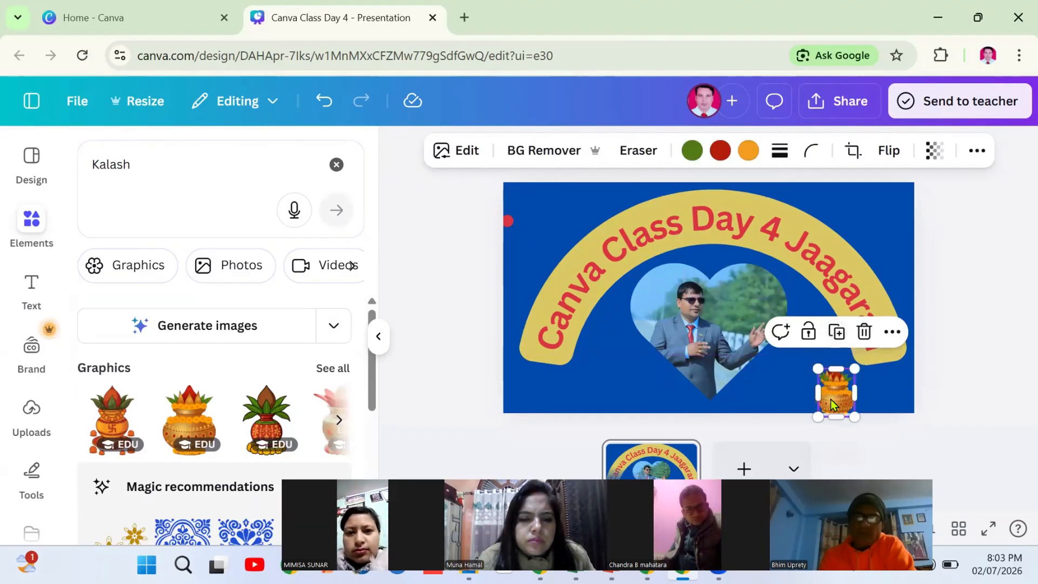
pyautogui.moveTo(833, 390); pyautogui.dragTo(583, 400)
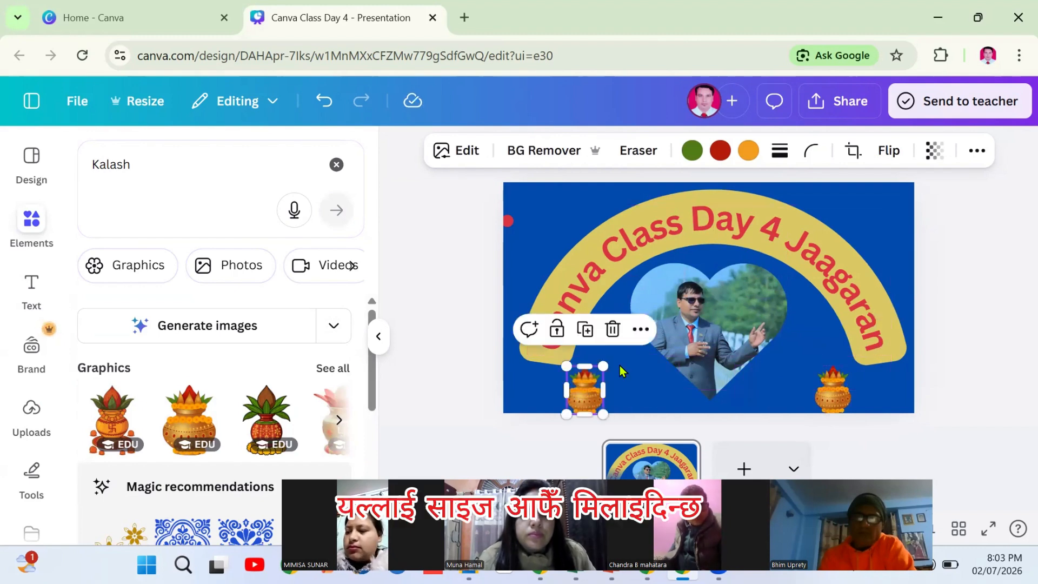
pyautogui.click(967, 276)
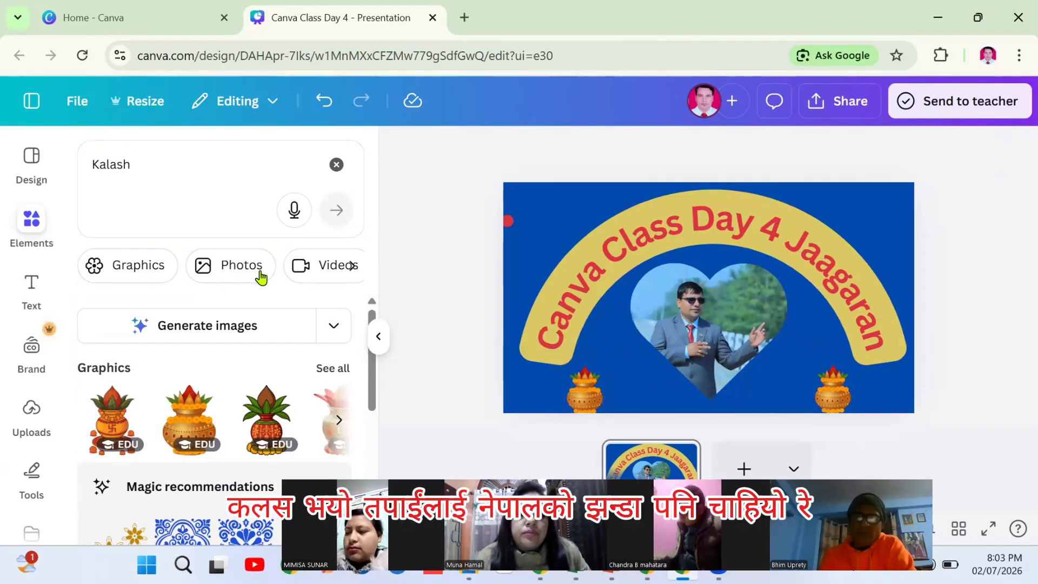
# Search elements for 'flag of nepal' and page through the Nepal flag graphics
pyautogui.click(134, 161)
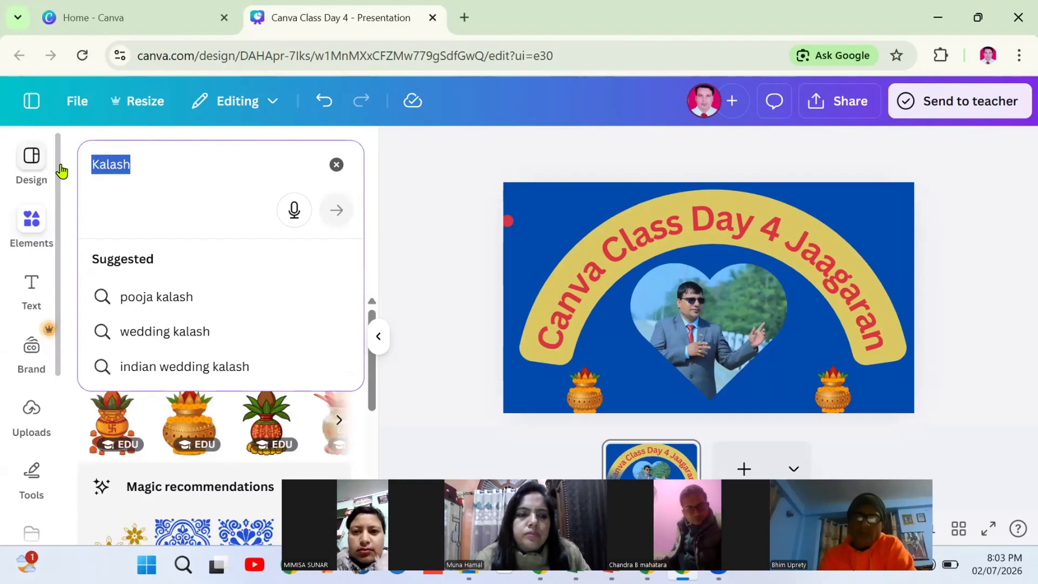
pyautogui.write('Flage')
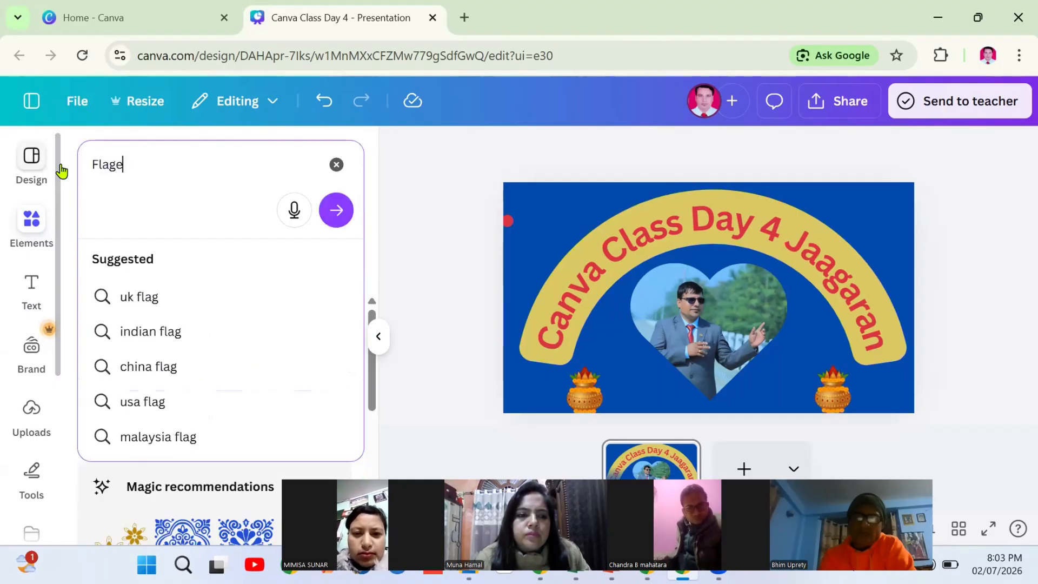
pyautogui.rightClick(107, 168)
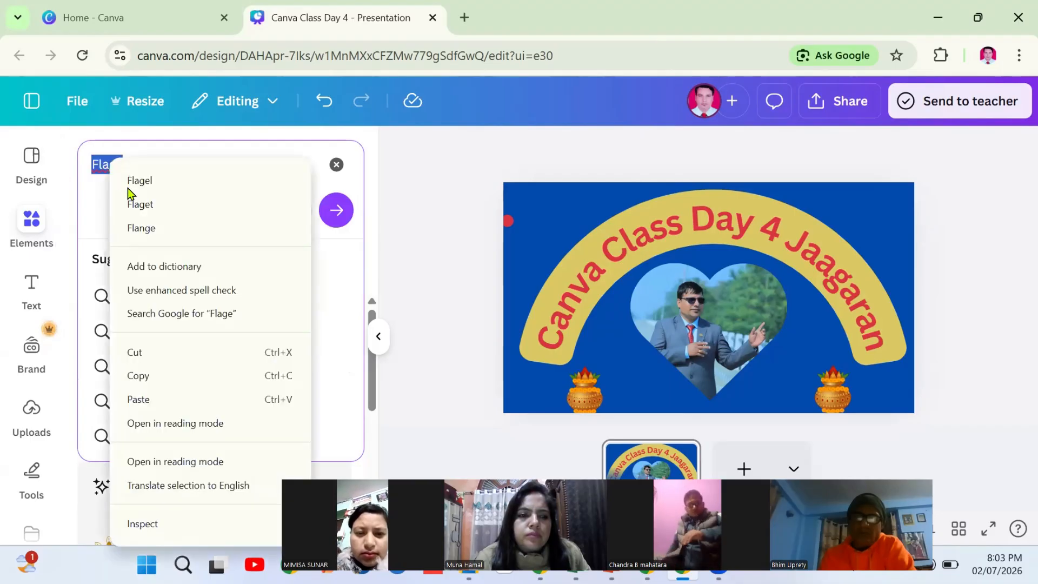
pyautogui.click(146, 159)
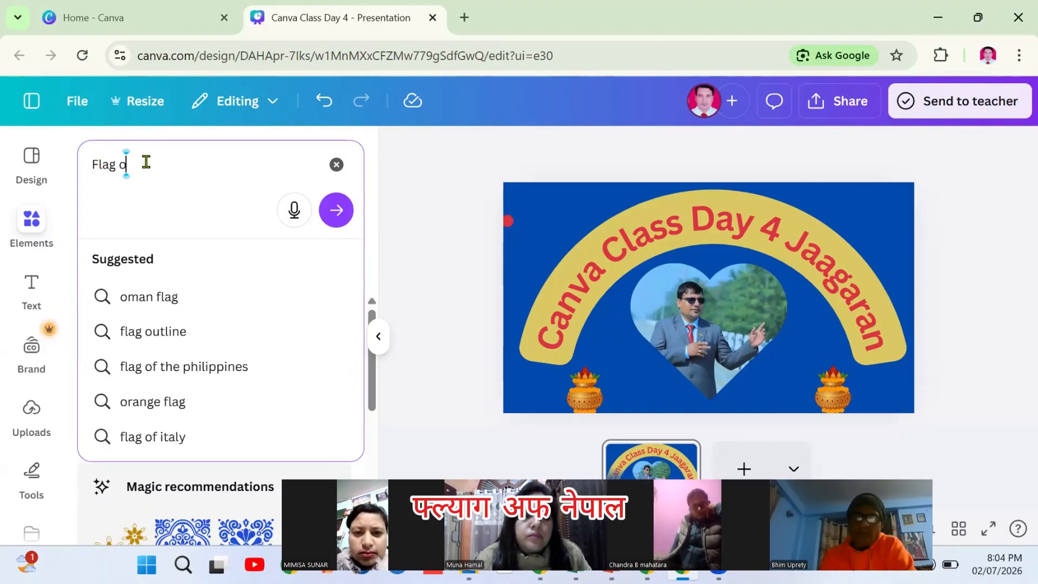
pyautogui.write('of ne')
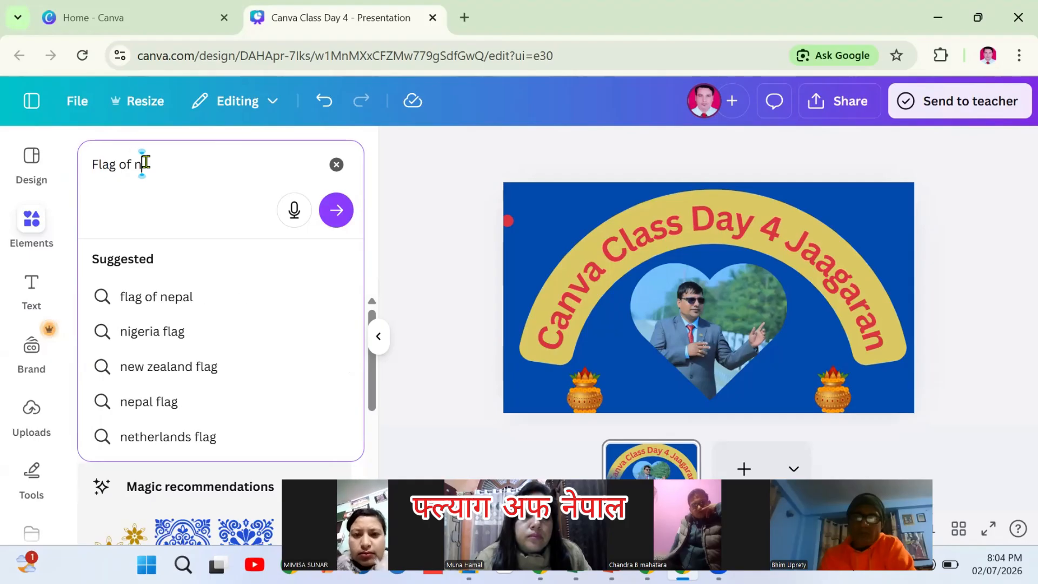
pyautogui.click(172, 297)
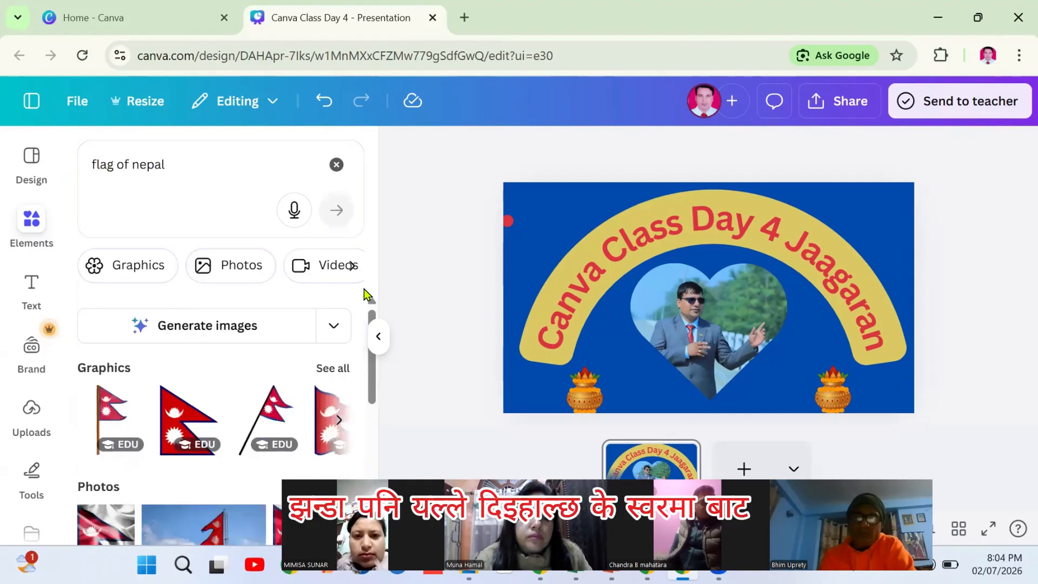
pyautogui.moveTo(372, 368)
pyautogui.mouseDown()
pyautogui.moveTo(352, 476)
pyautogui.moveTo(376, 370)
pyautogui.mouseUp()
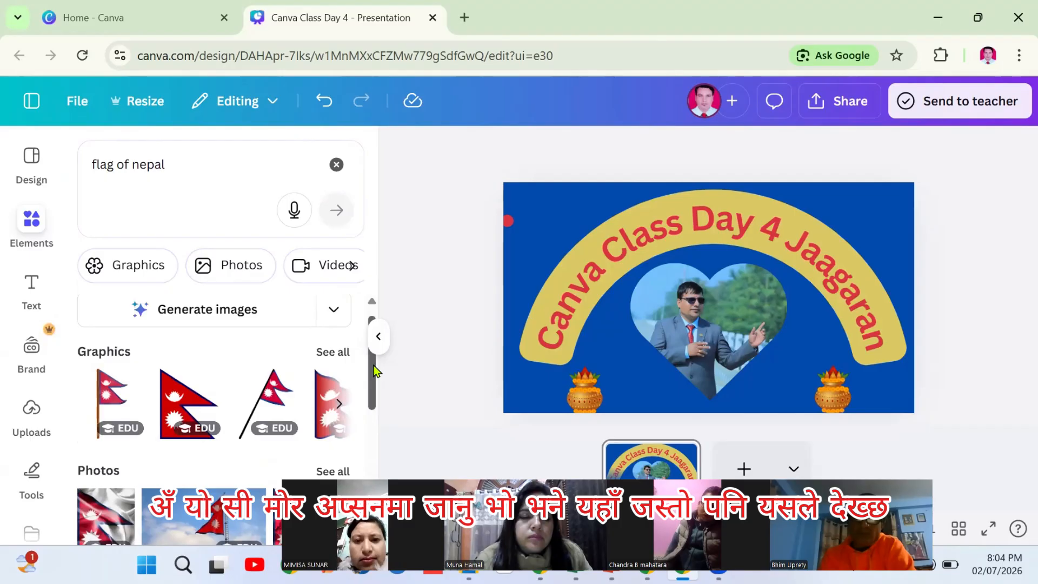
pyautogui.click(338, 409)
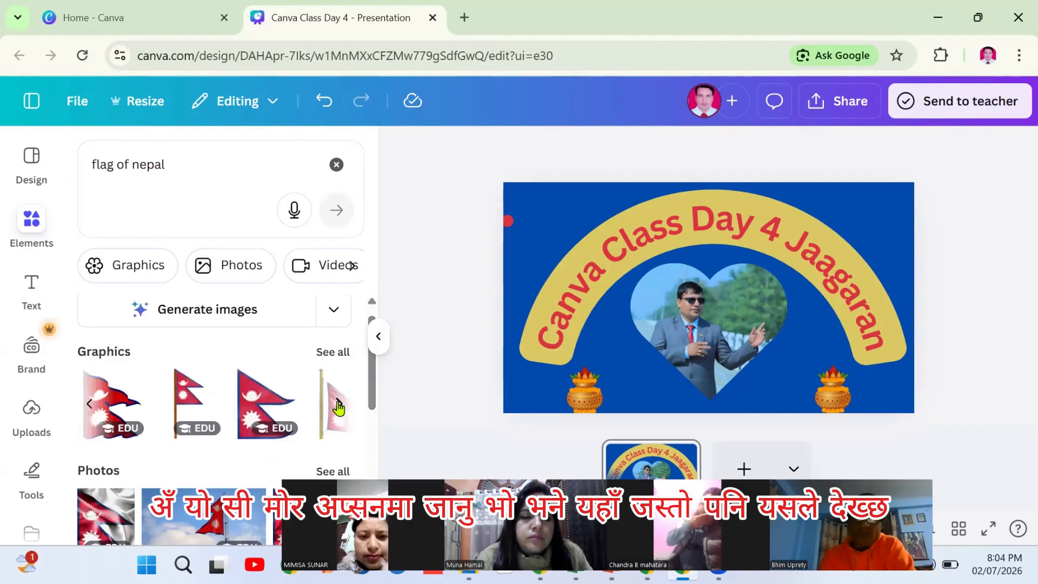
pyautogui.click(338, 409)
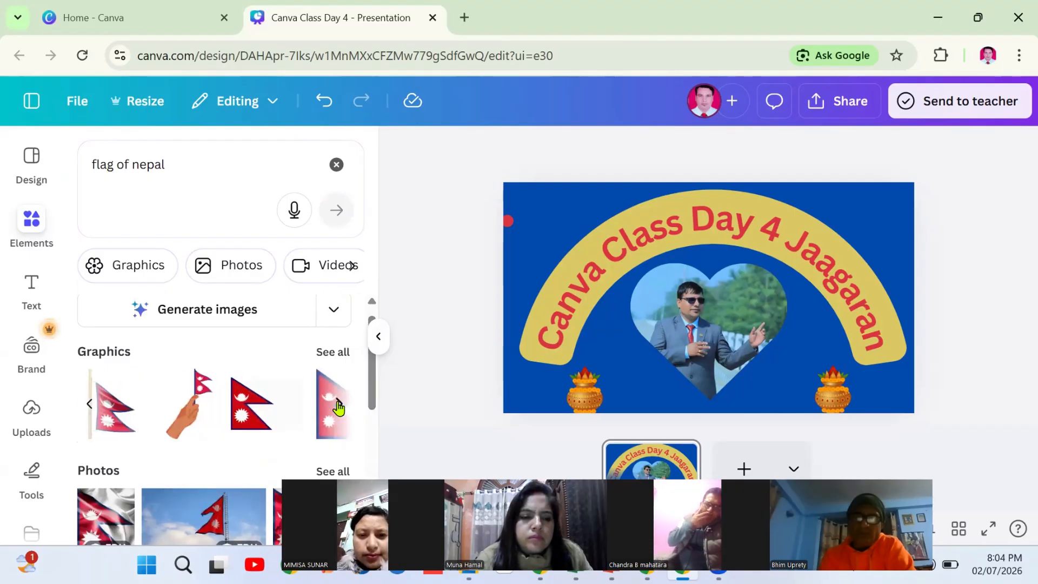
pyautogui.click(339, 409)
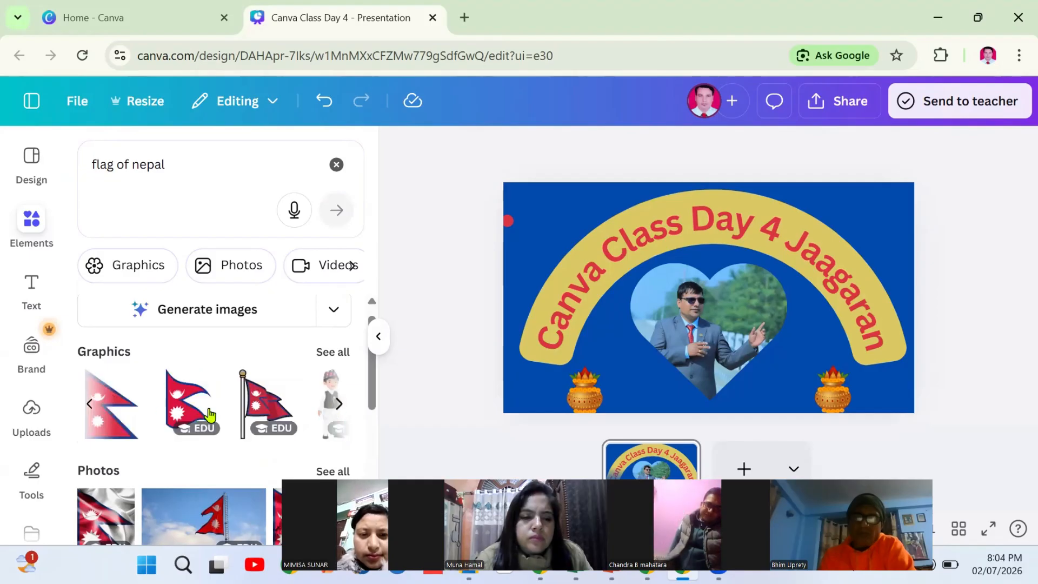
# Add a Nepal flag, resize it small, and place it in the top-left corner
pyautogui.click(110, 416)
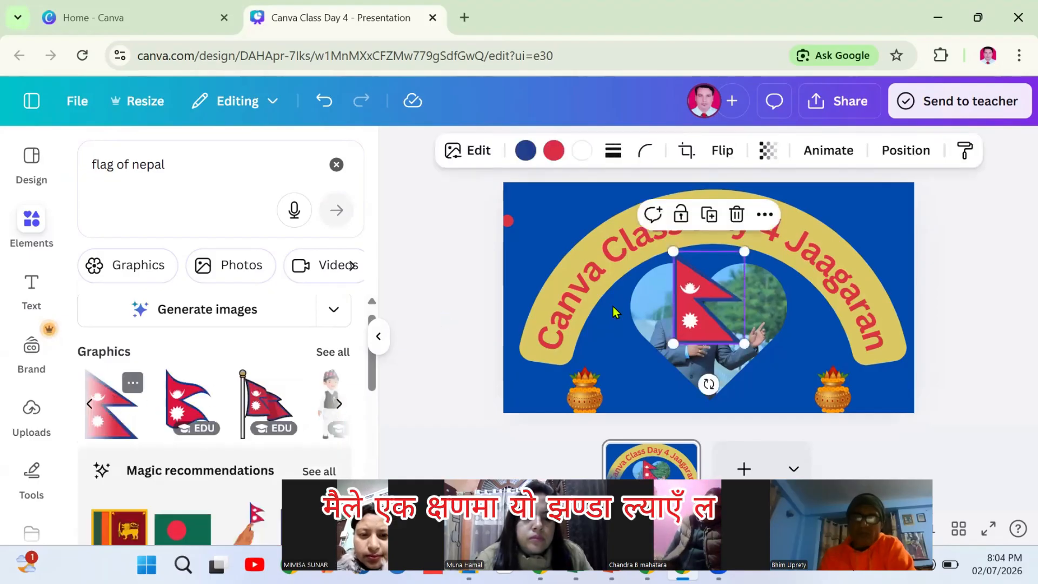
pyautogui.moveTo(697, 314); pyautogui.dragTo(639, 382)
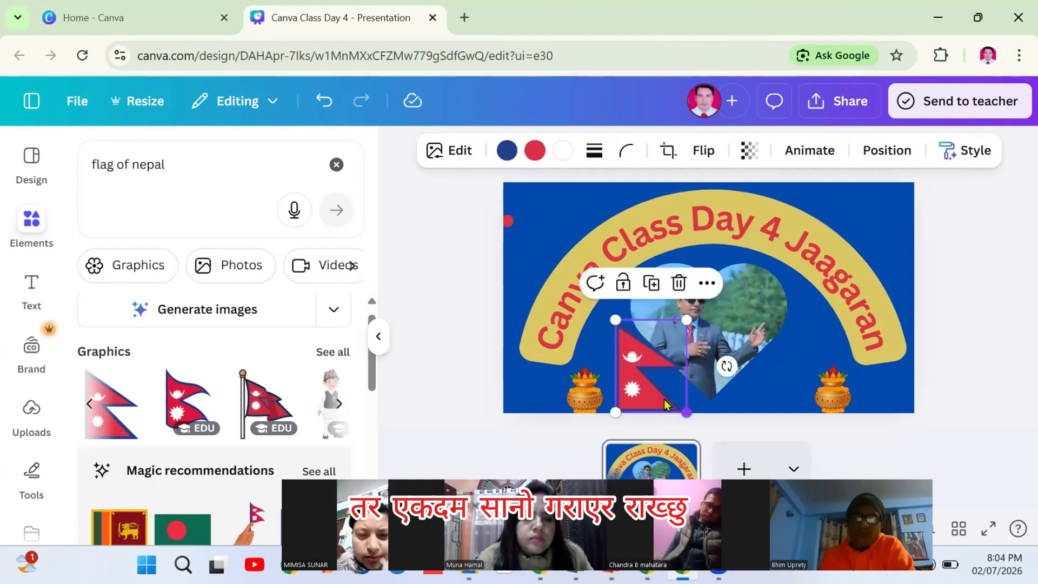
pyautogui.moveTo(686, 412); pyautogui.dragTo(650, 365)
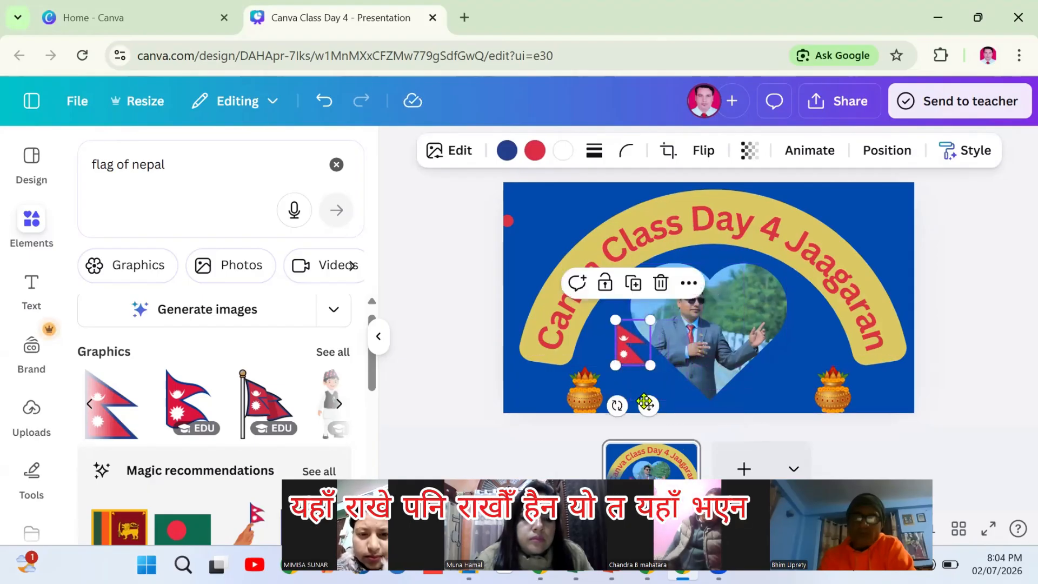
pyautogui.moveTo(647, 404); pyautogui.dragTo(550, 274)
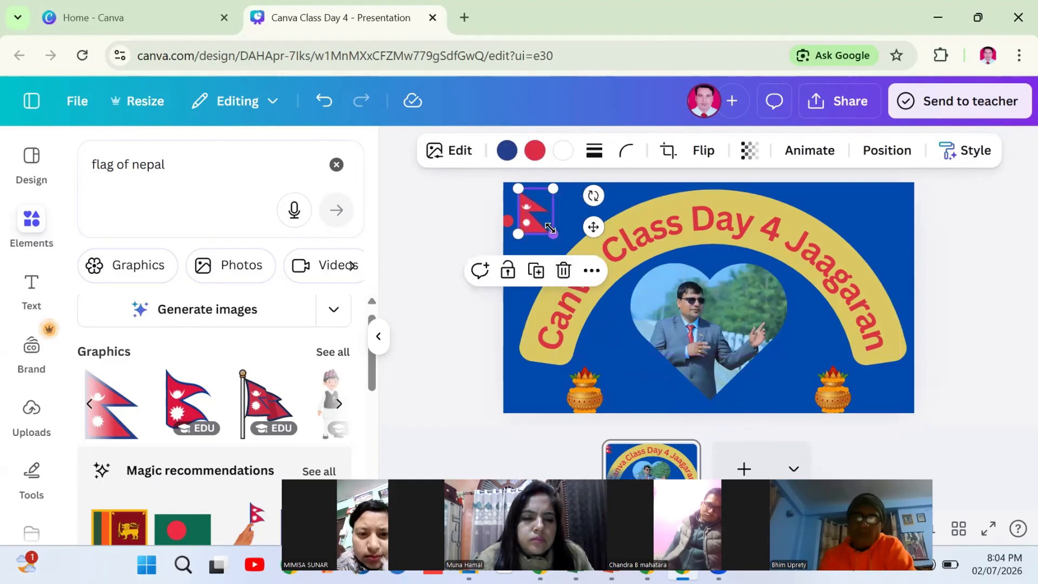
pyautogui.moveTo(552, 234); pyautogui.dragTo(566, 246)
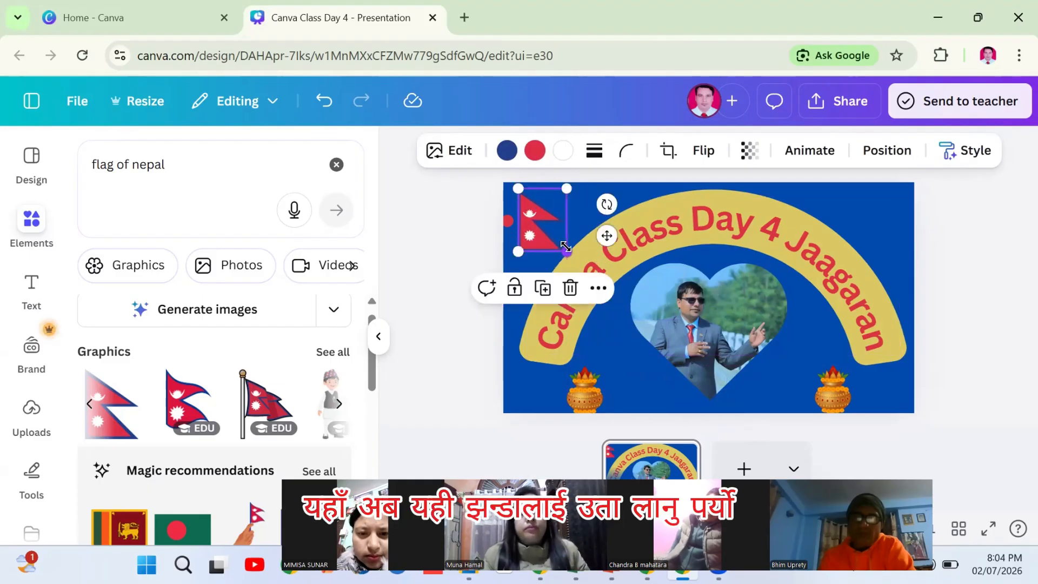
# Duplicate the flag and move the copy to the top-right corner
pyautogui.click(544, 290)
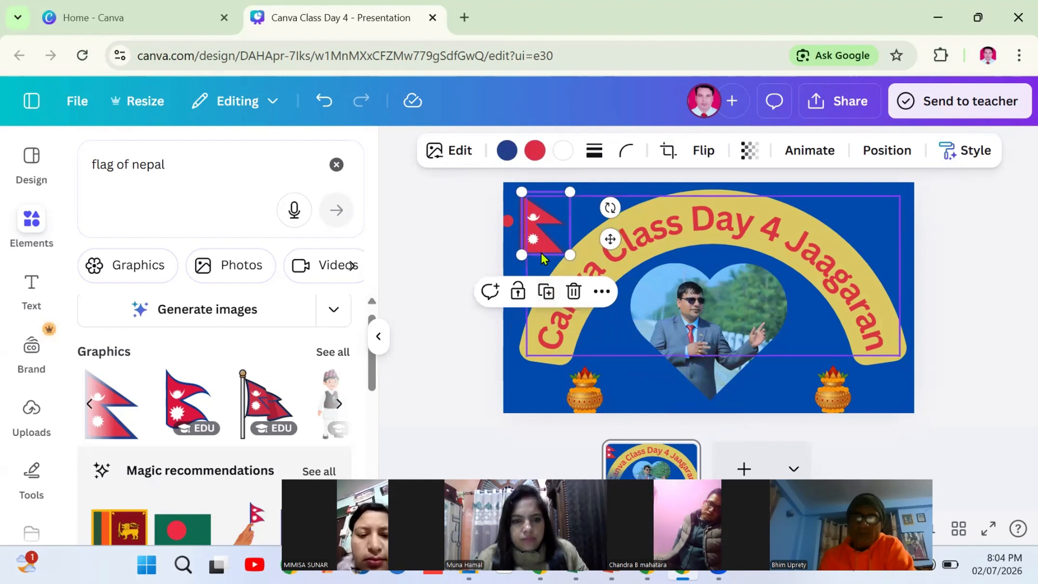
pyautogui.moveTo(542, 250); pyautogui.dragTo(878, 233)
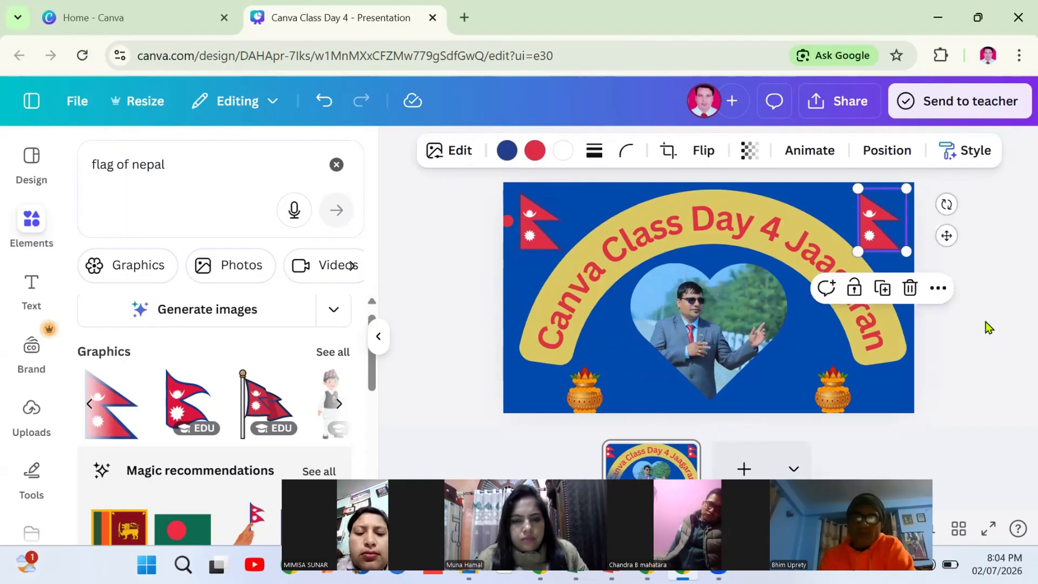
pyautogui.click(976, 342)
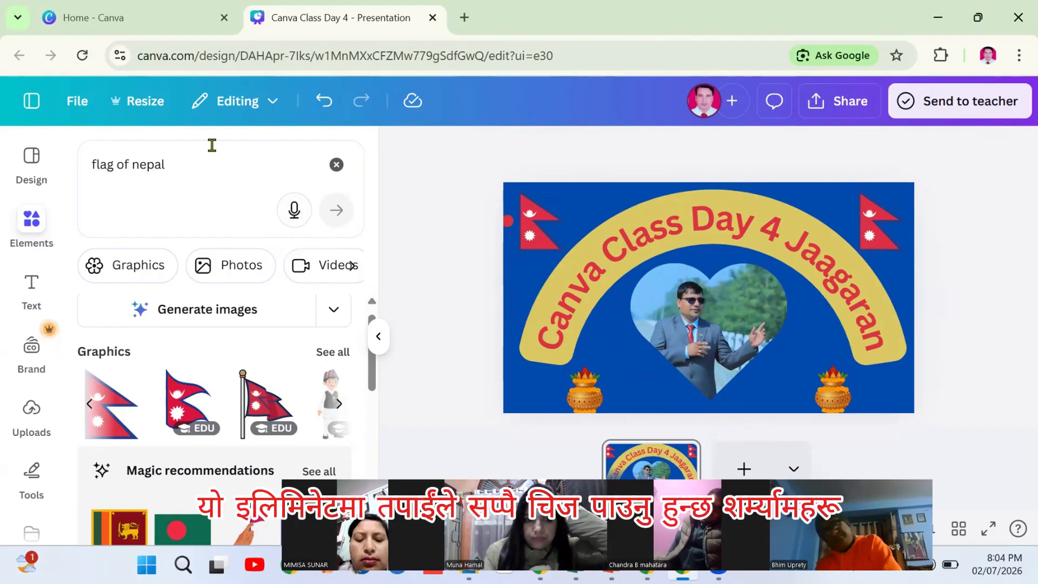
# Replace the flag search with the recent 'Shape' search and browse the Shapes row
pyautogui.click(184, 162)
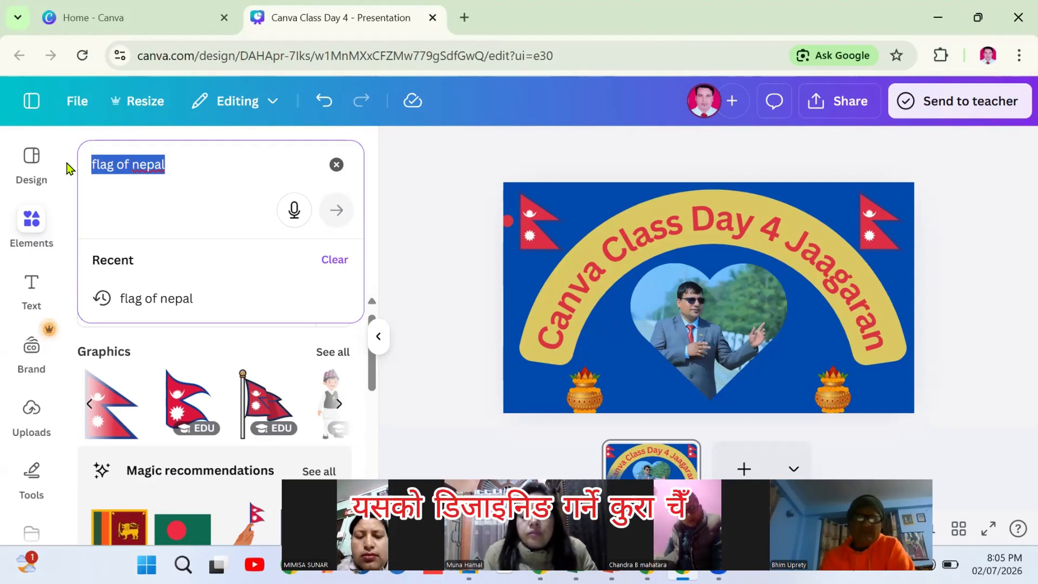
pyautogui.click(336, 168)
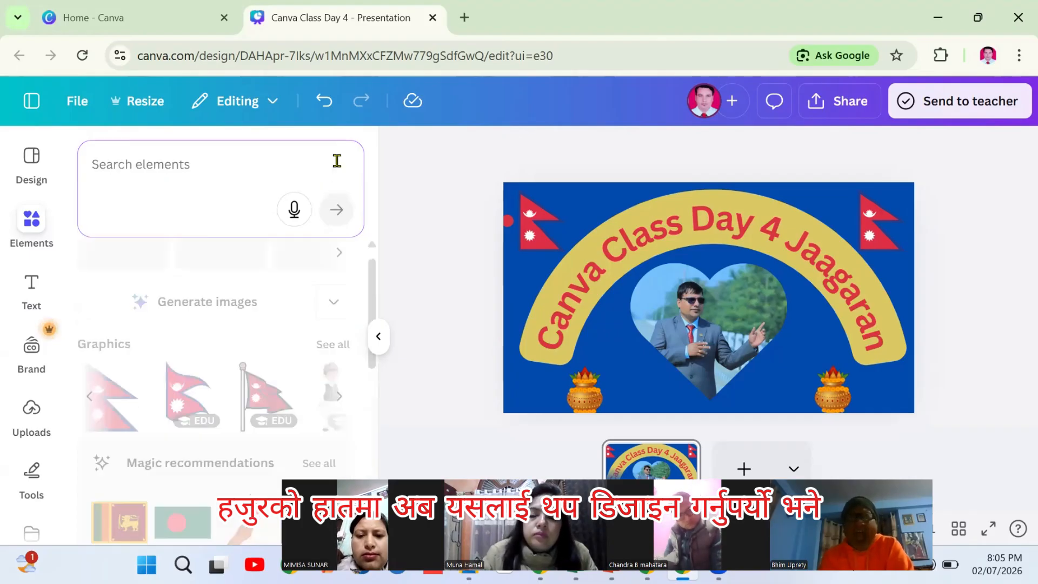
pyautogui.click(154, 163)
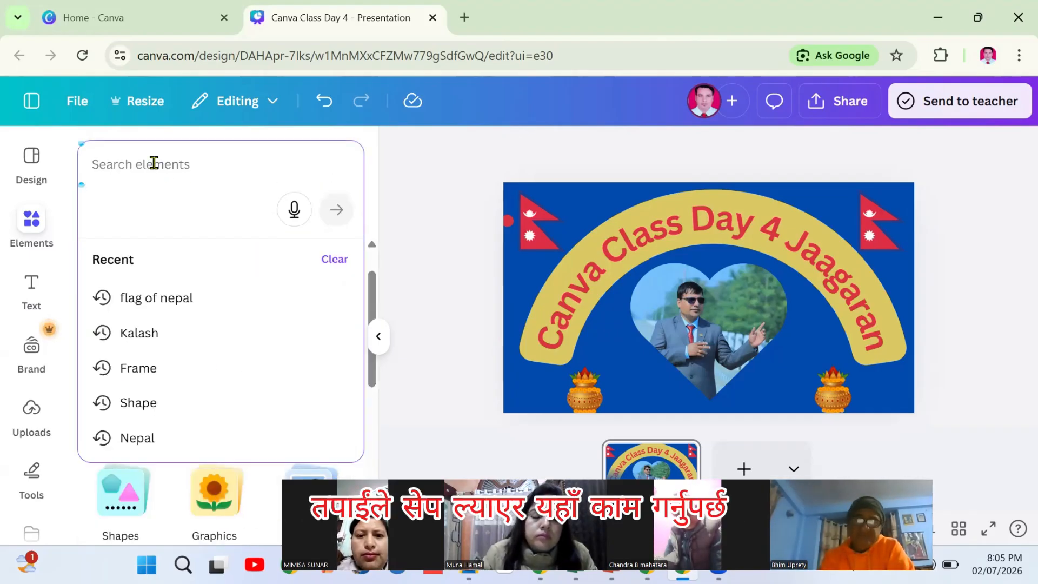
pyautogui.click(138, 402)
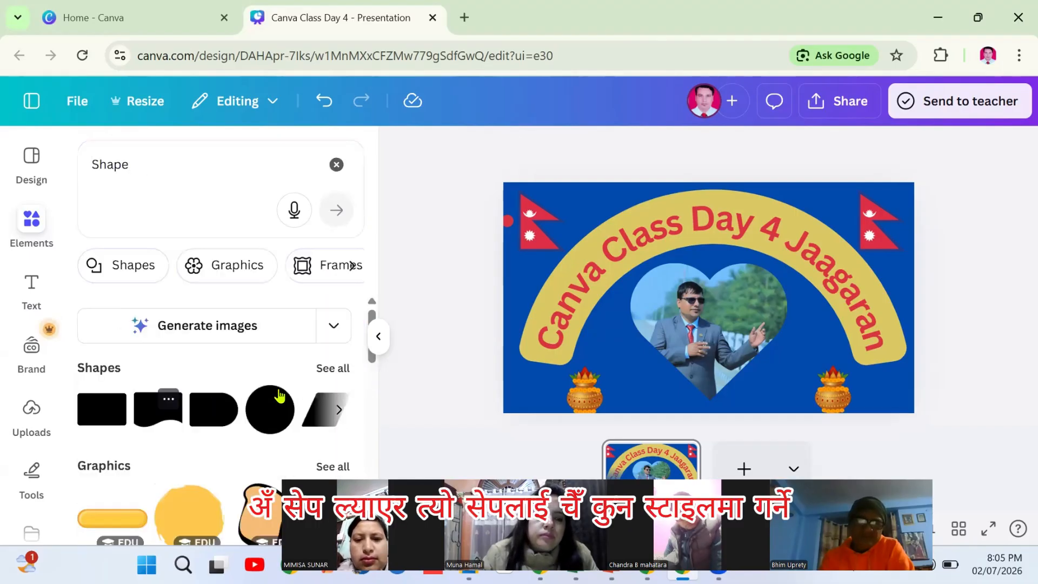
pyautogui.click(338, 412)
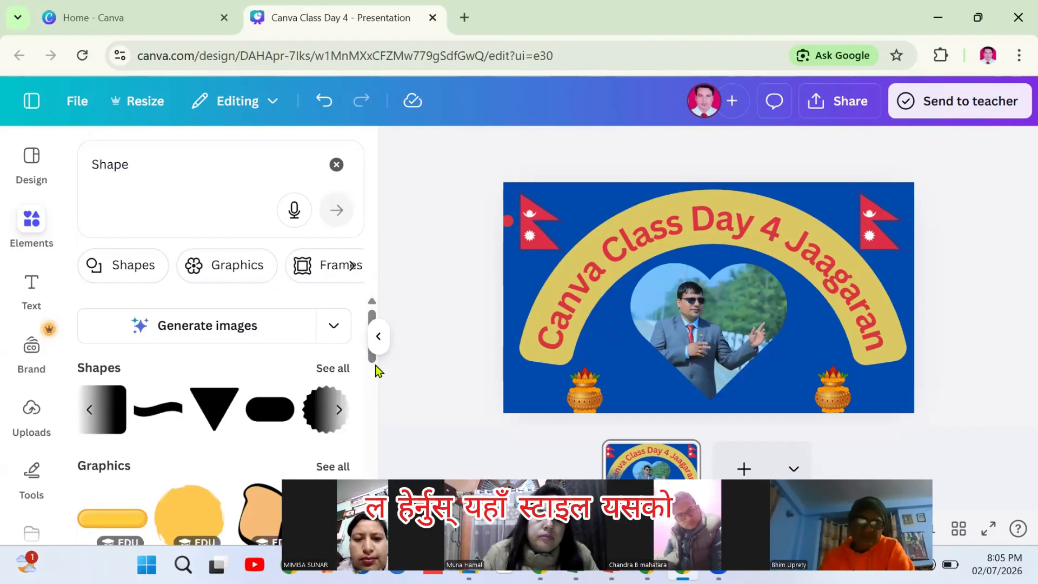
pyautogui.click(338, 411)
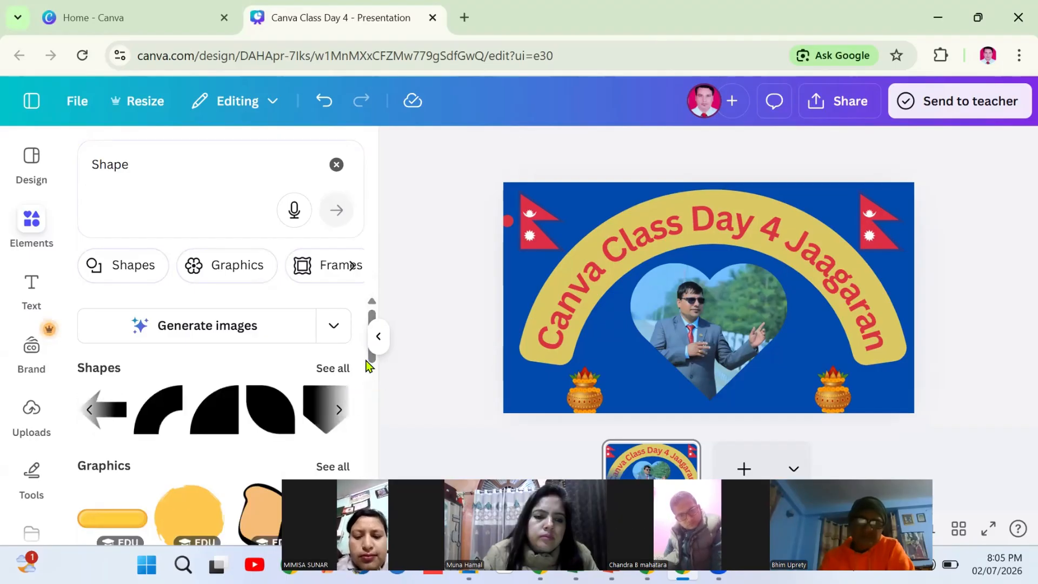
# Filter the Shape results to Graphics and scroll through the banner shapes
pyautogui.scroll(-3, 372, 372)
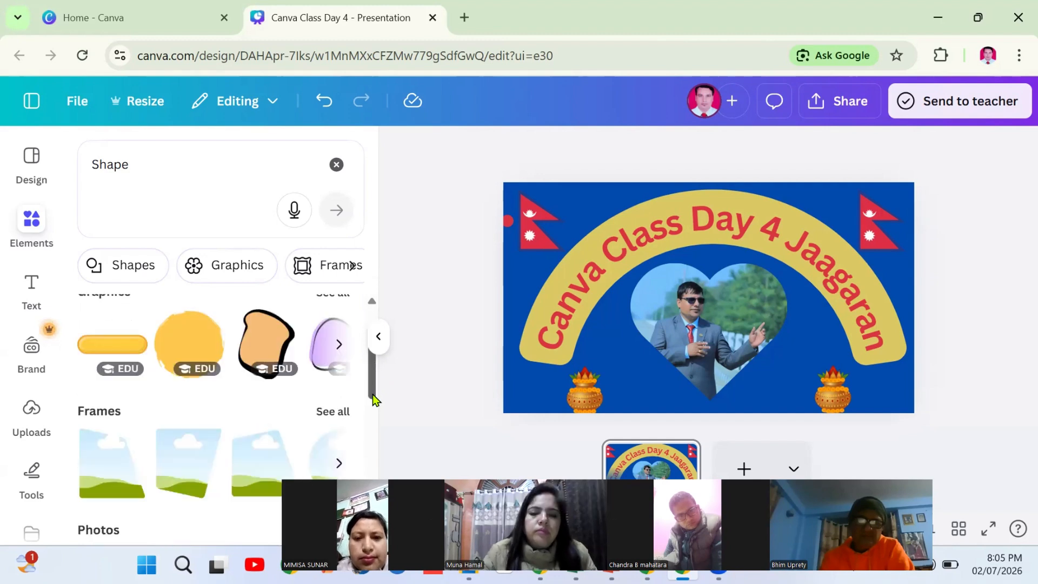
pyautogui.moveTo(368, 379); pyautogui.dragTo(361, 331)
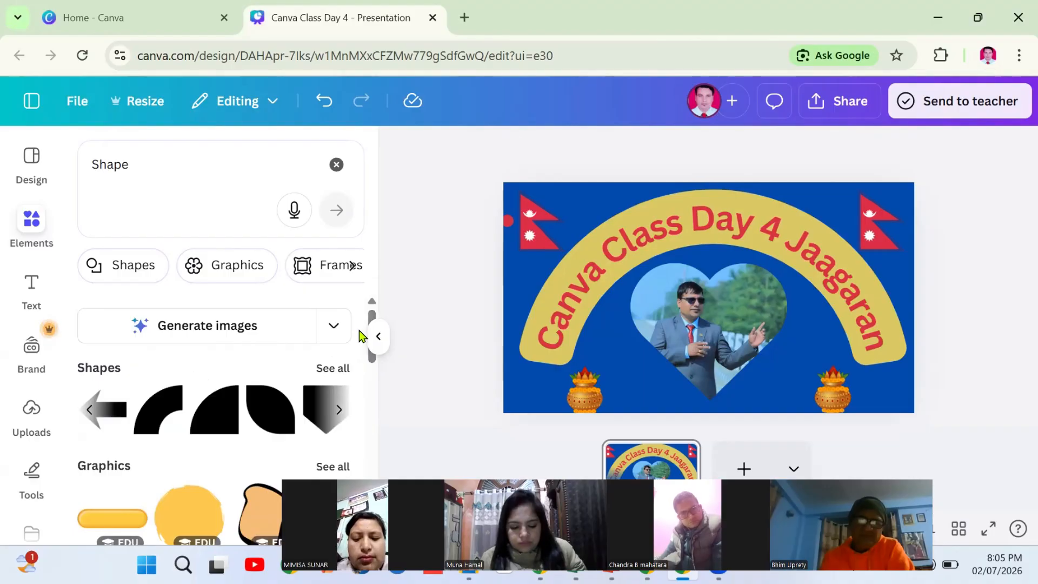
pyautogui.click(227, 268)
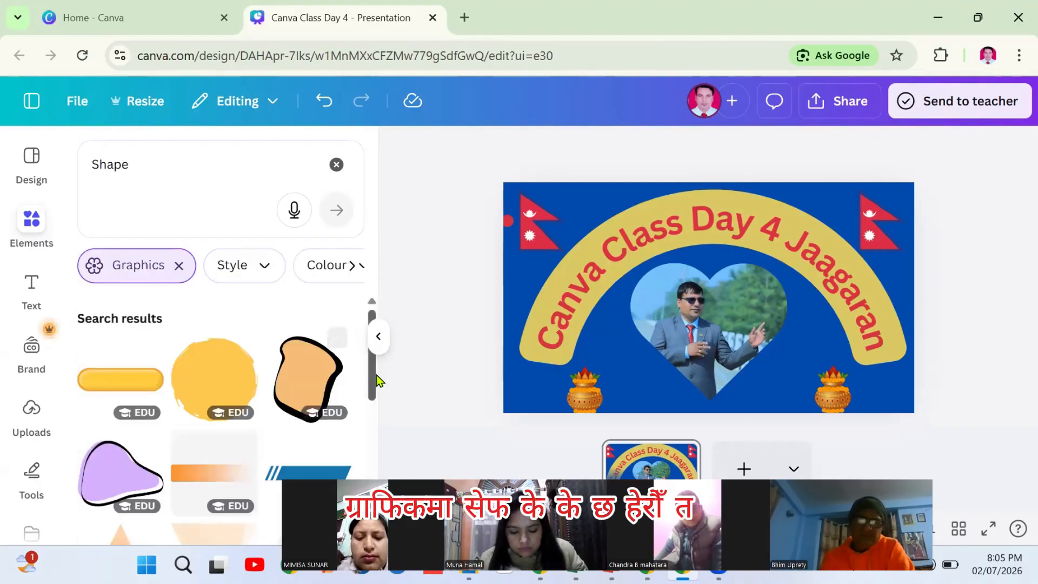
pyautogui.moveTo(373, 369); pyautogui.dragTo(364, 462)
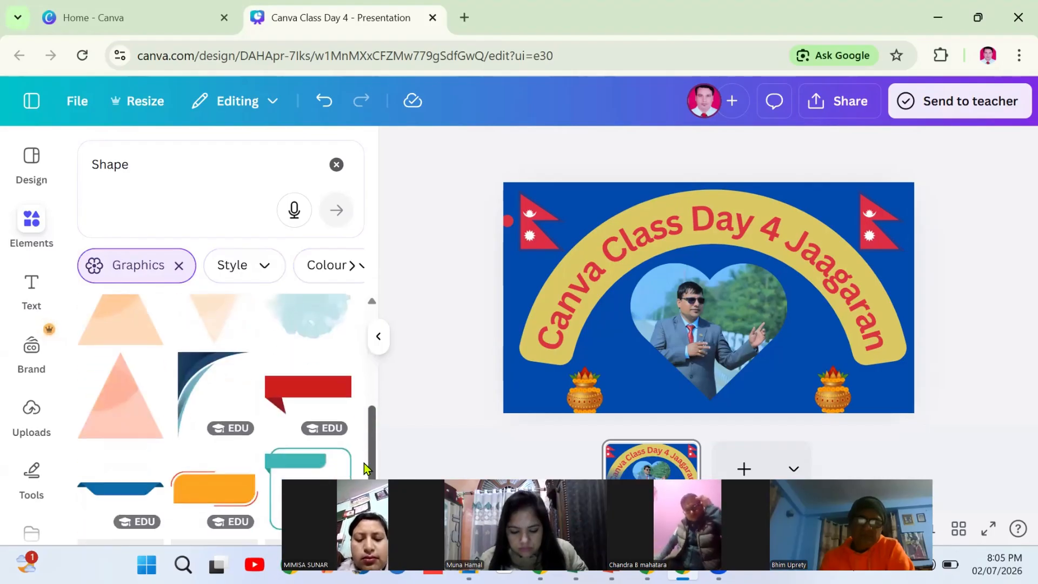
# Add the red ribbon banner and shrink it to a small size
pyautogui.click(287, 393)
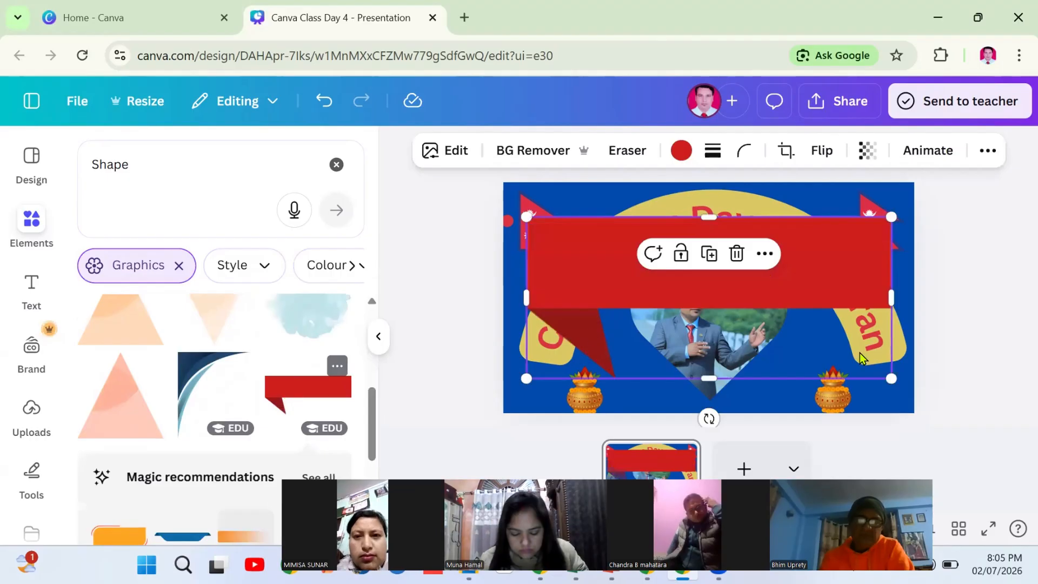
pyautogui.moveTo(891, 378); pyautogui.dragTo(659, 275)
pyautogui.moveTo(575, 228); pyautogui.dragTo(611, 199)
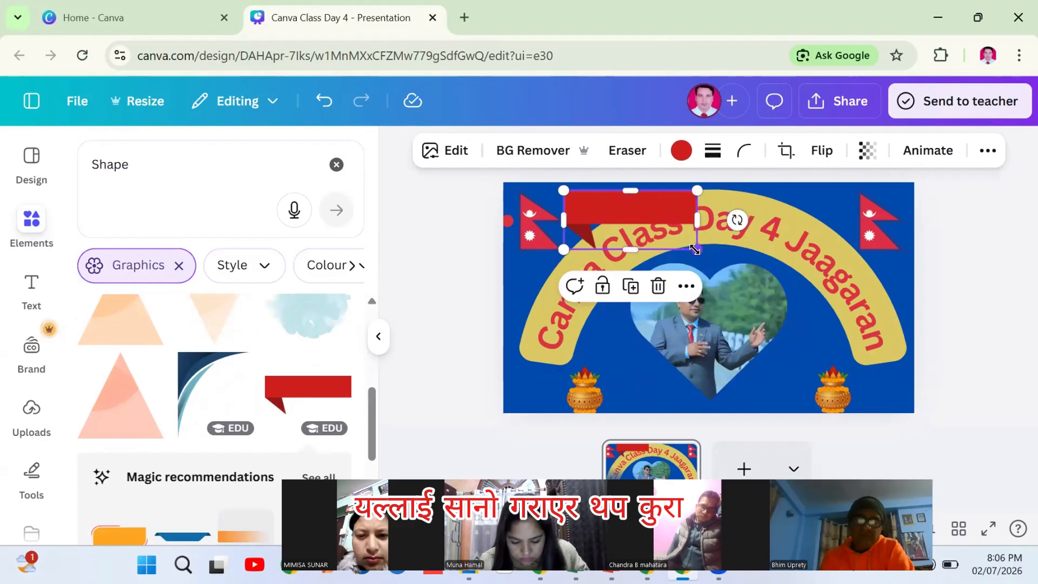
pyautogui.moveTo(695, 249); pyautogui.dragTo(629, 201)
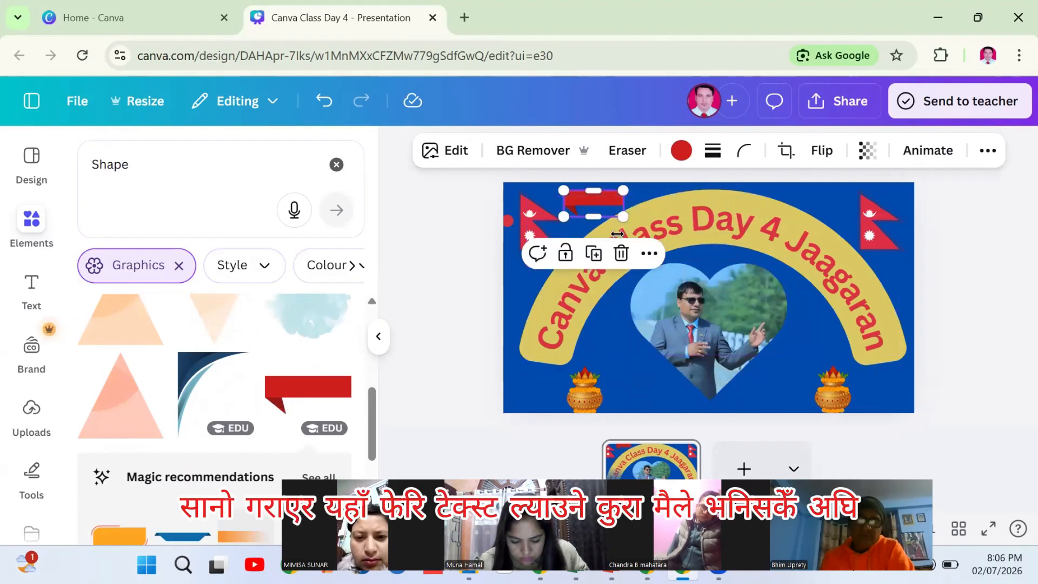
# Place banner copies right of the heart photo, bottom-left and bottom-right
pyautogui.click(594, 254)
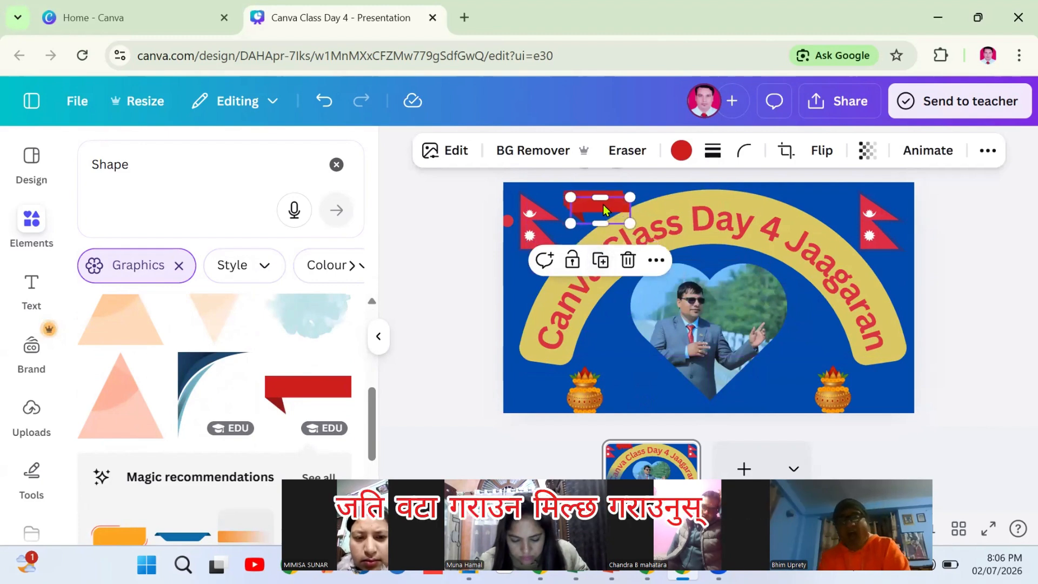
pyautogui.moveTo(768, 200); pyautogui.dragTo(821, 340)
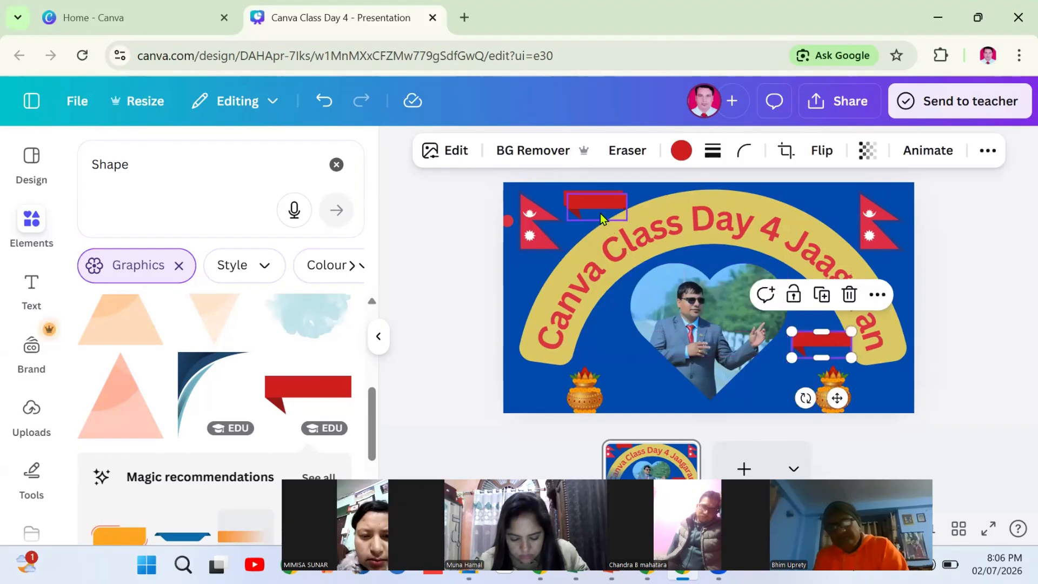
pyautogui.moveTo(593, 210); pyautogui.dragTo(529, 389)
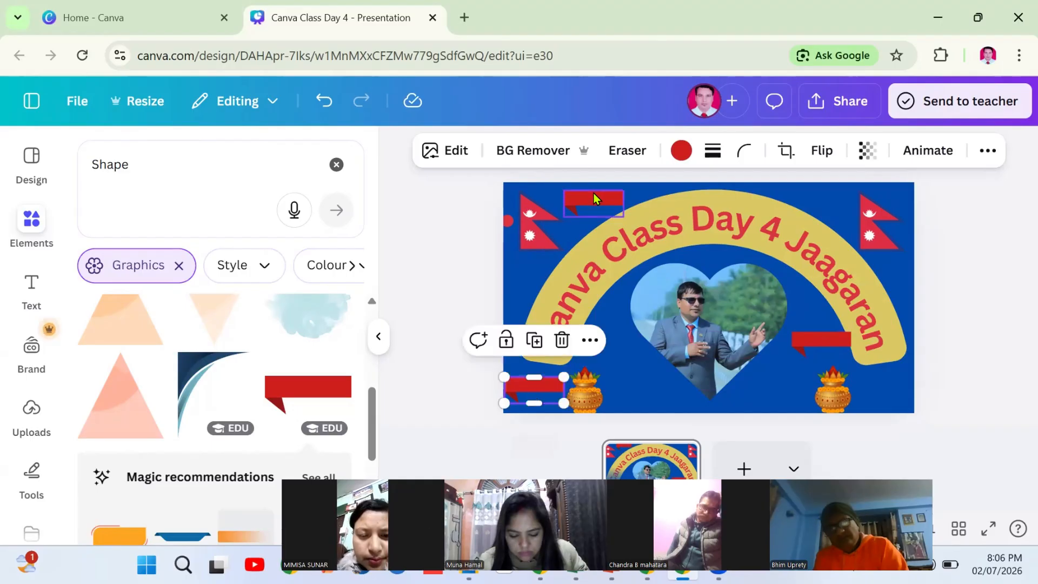
pyautogui.moveTo(591, 205); pyautogui.dragTo(873, 389)
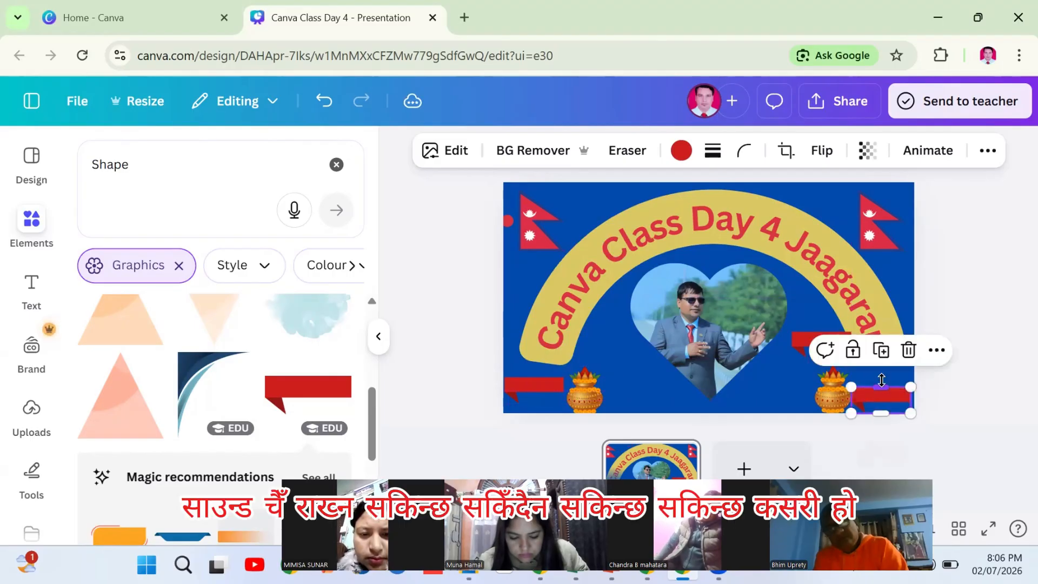
# Clear the Shape search and collapse the elements panel
pyautogui.click(994, 251)
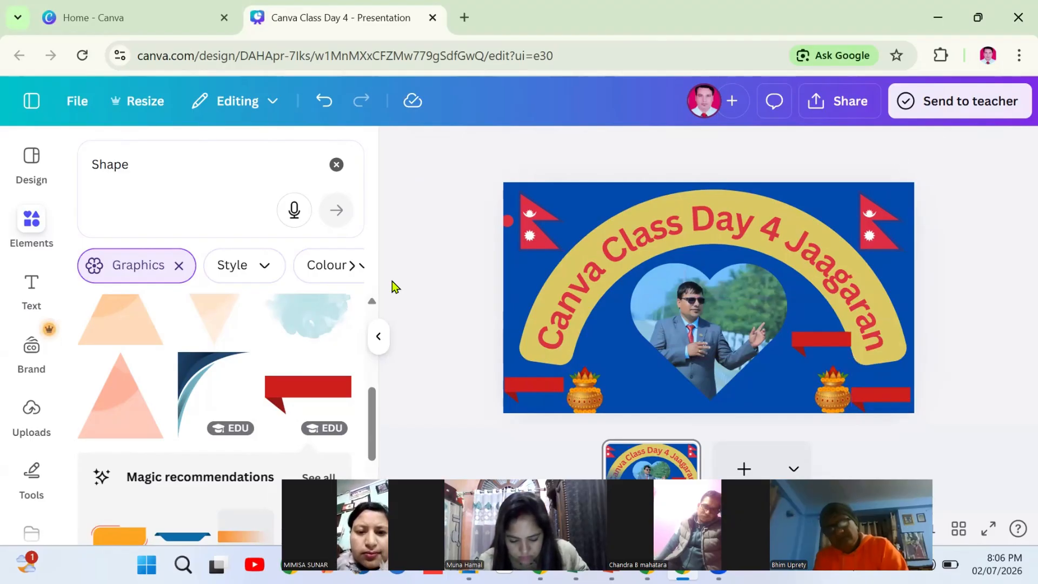
pyautogui.click(334, 164)
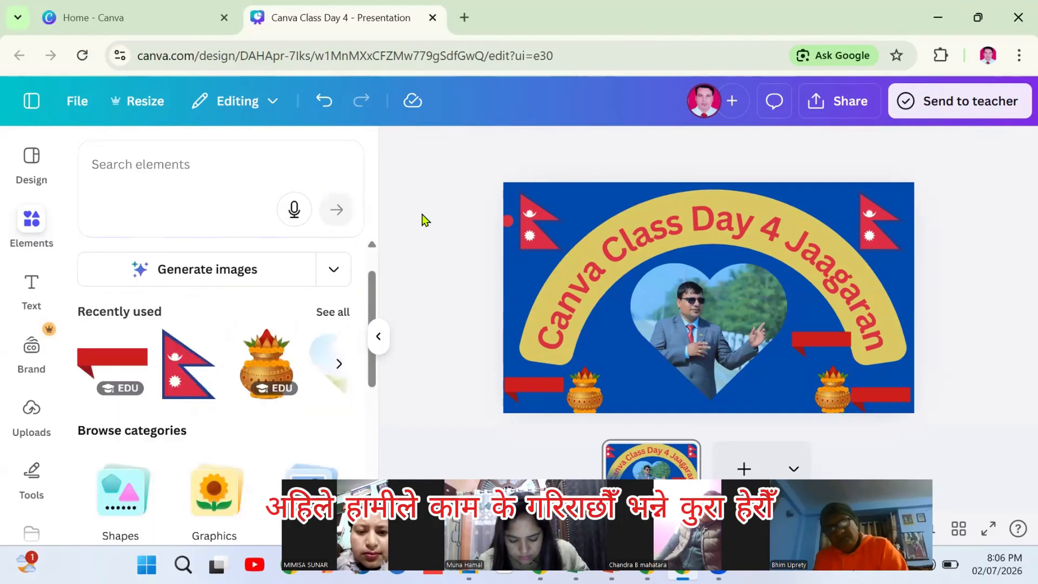
pyautogui.click(380, 336)
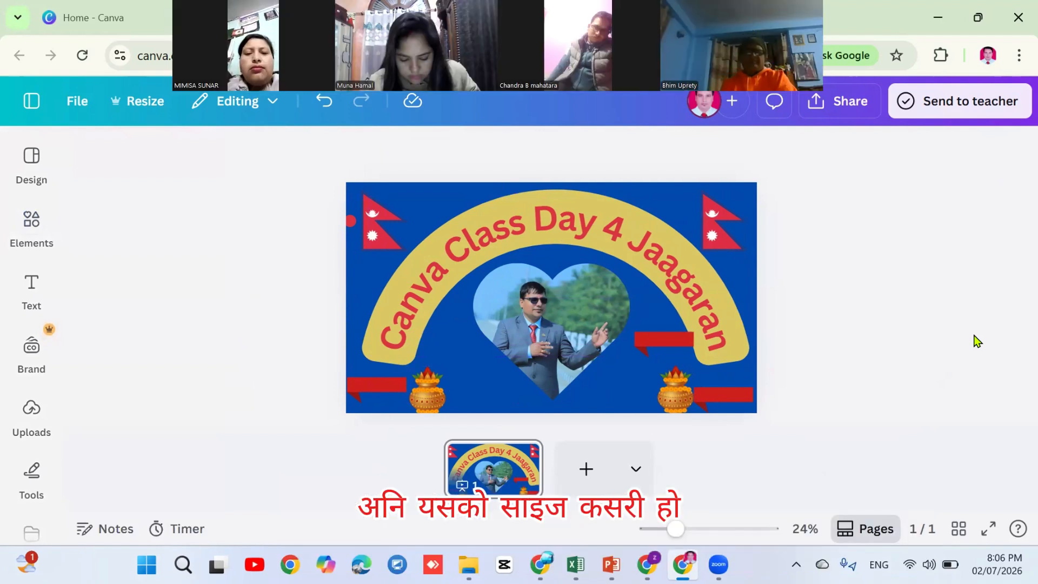
pyautogui.click(452, 365)
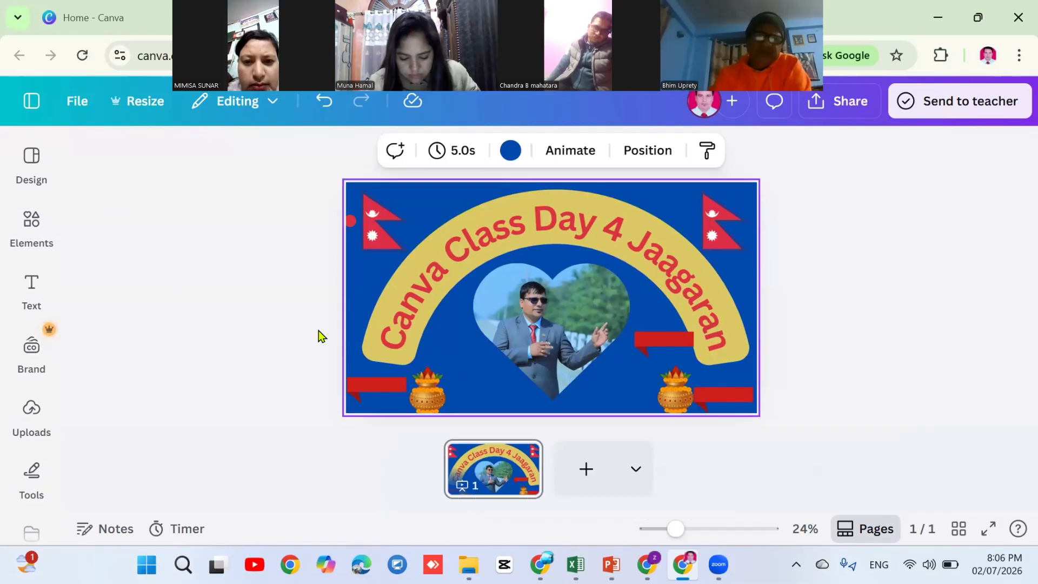
pyautogui.click(58, 401)
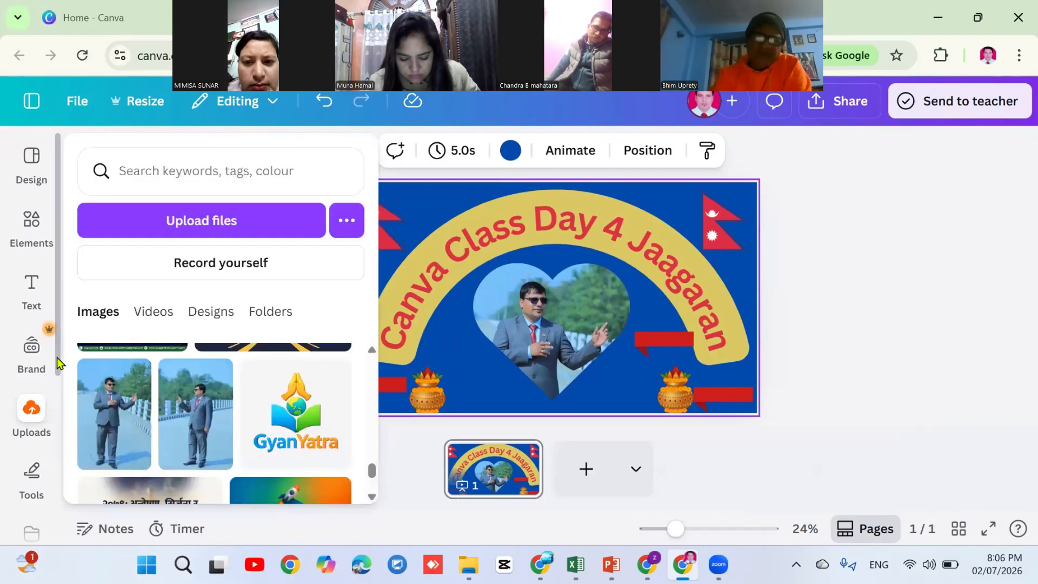
pyautogui.click(57, 349)
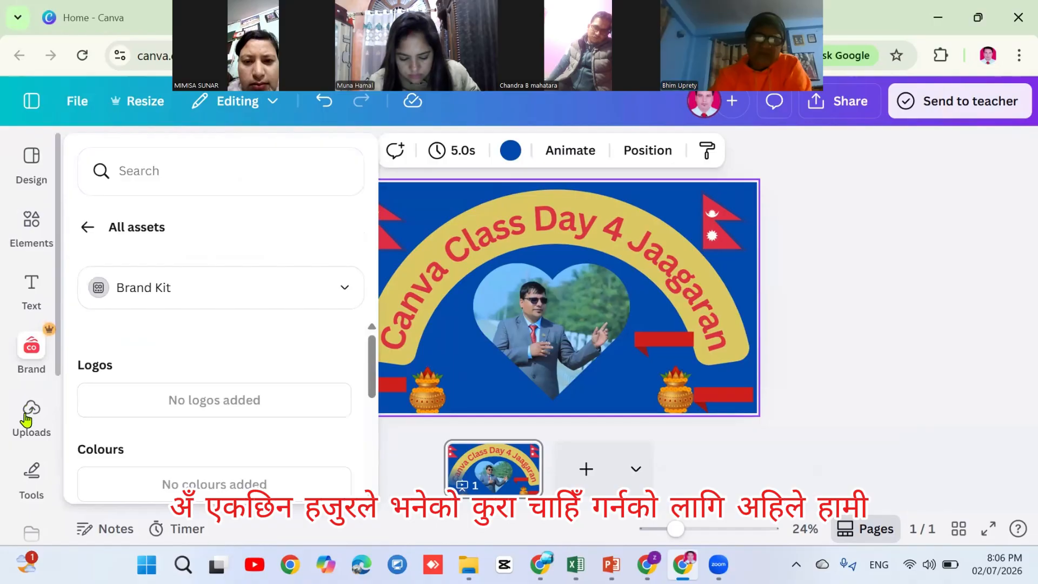
pyautogui.click(380, 353)
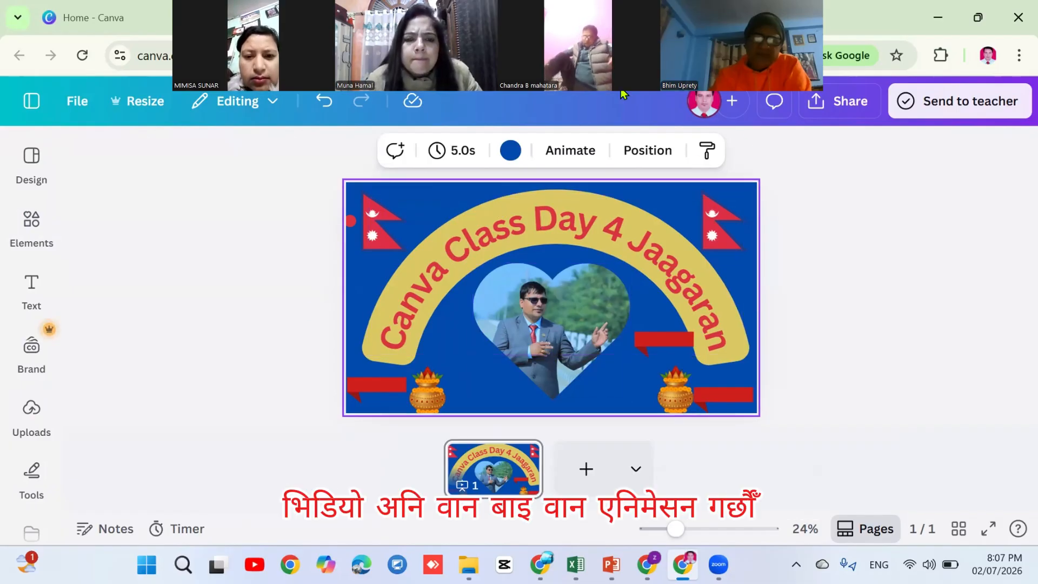
# Apply the Pan animation to the right-hand Nepal flag
pyautogui.click(571, 153)
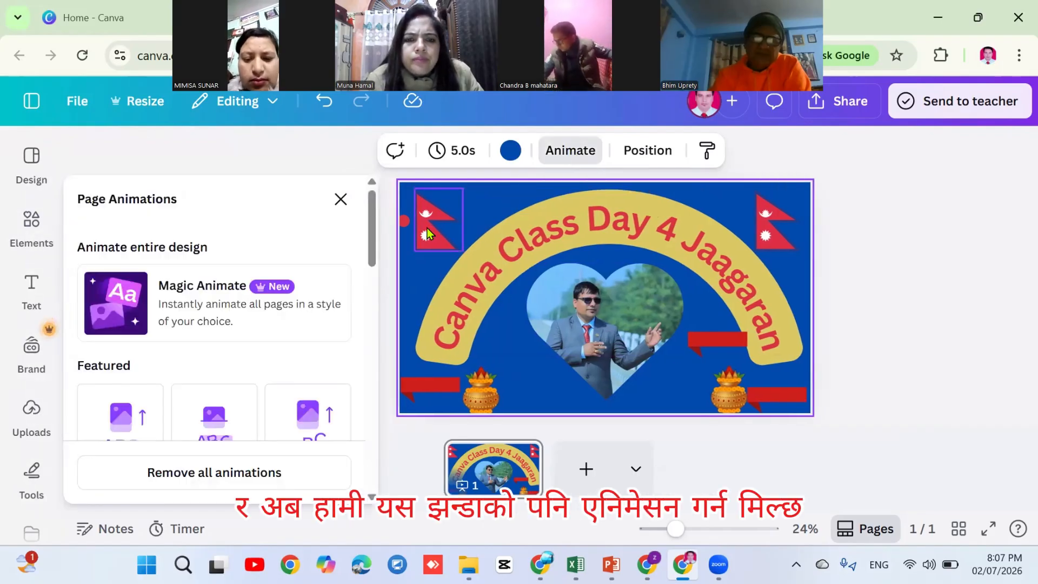
pyautogui.click(427, 233)
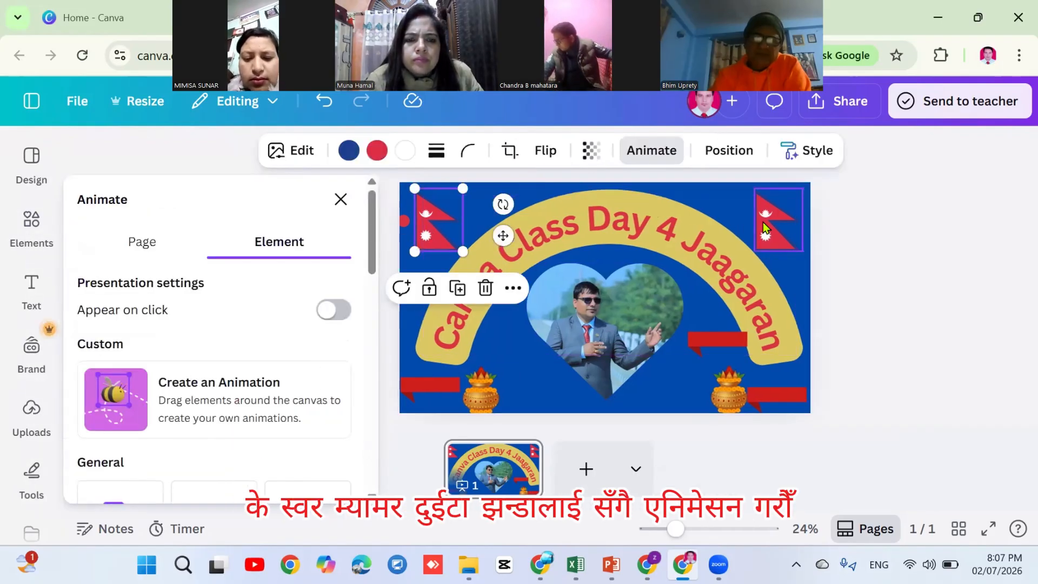
pyautogui.click(765, 227)
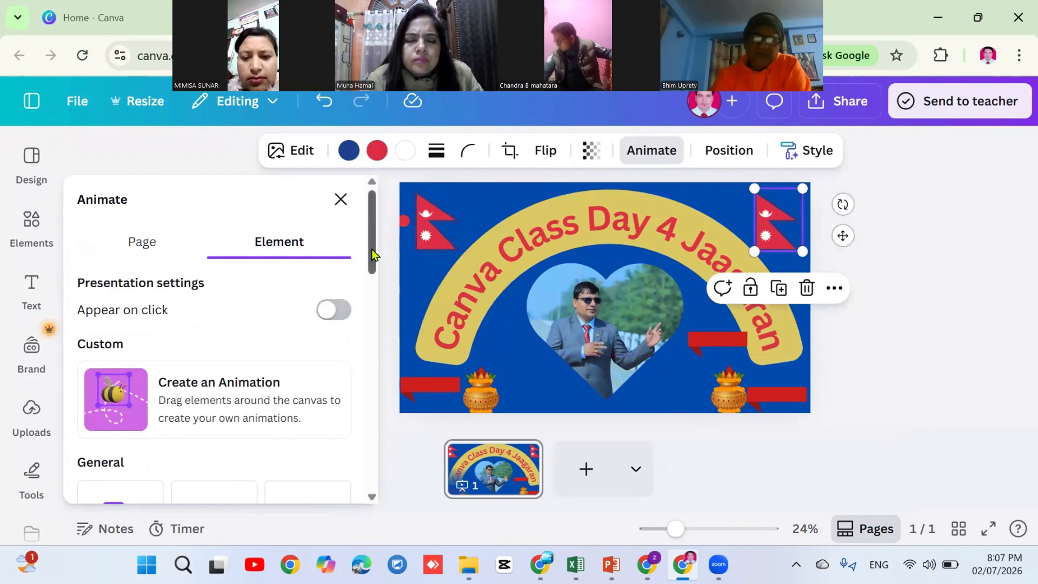
pyautogui.scroll(-5, 372, 249)
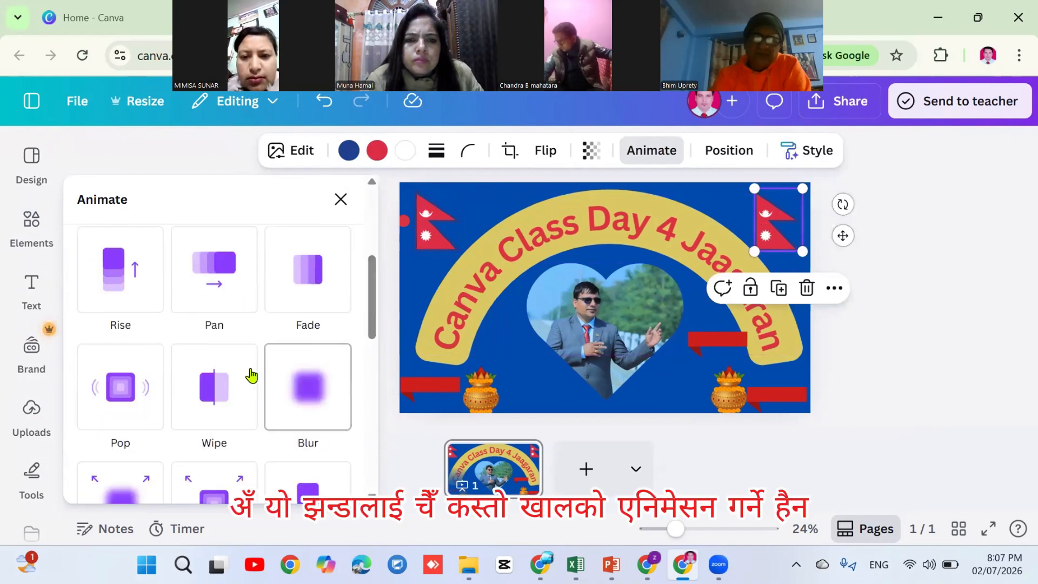
pyautogui.click(215, 280)
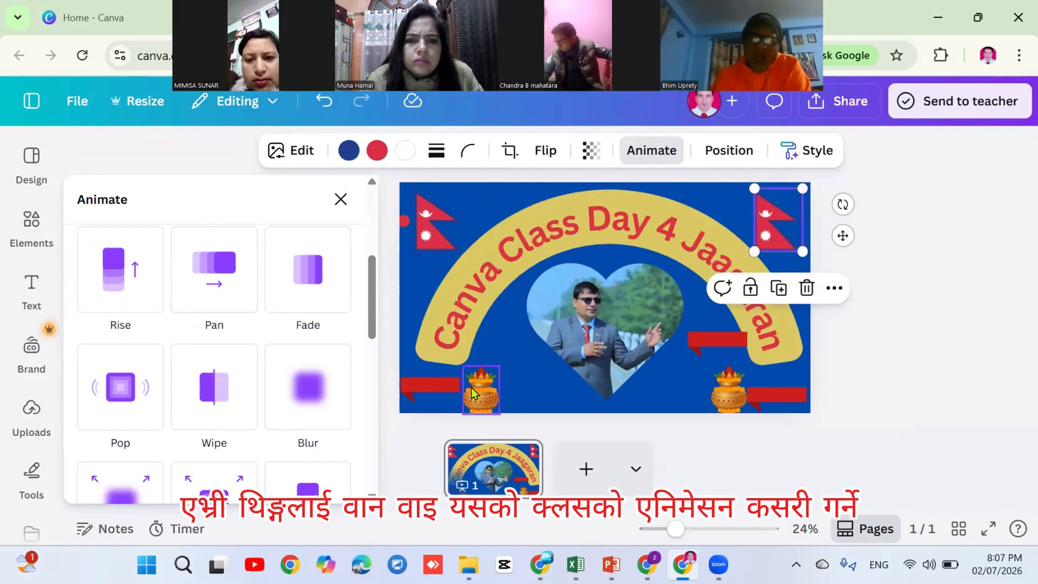
# Close the animation options, deselect the flag, and minimize Canva to show the ChatGPT chat
pyautogui.click(341, 200)
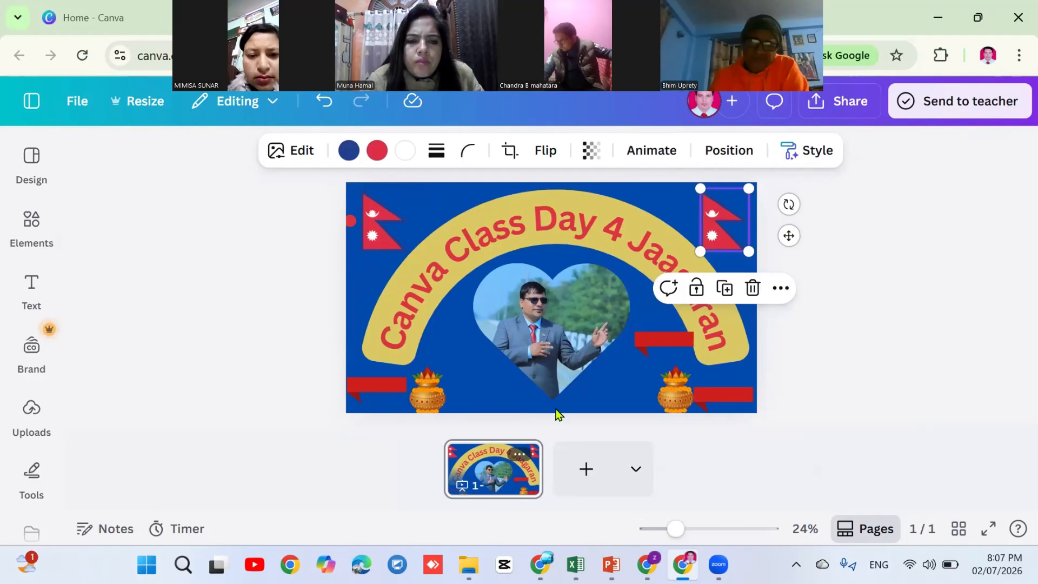
pyautogui.click(835, 353)
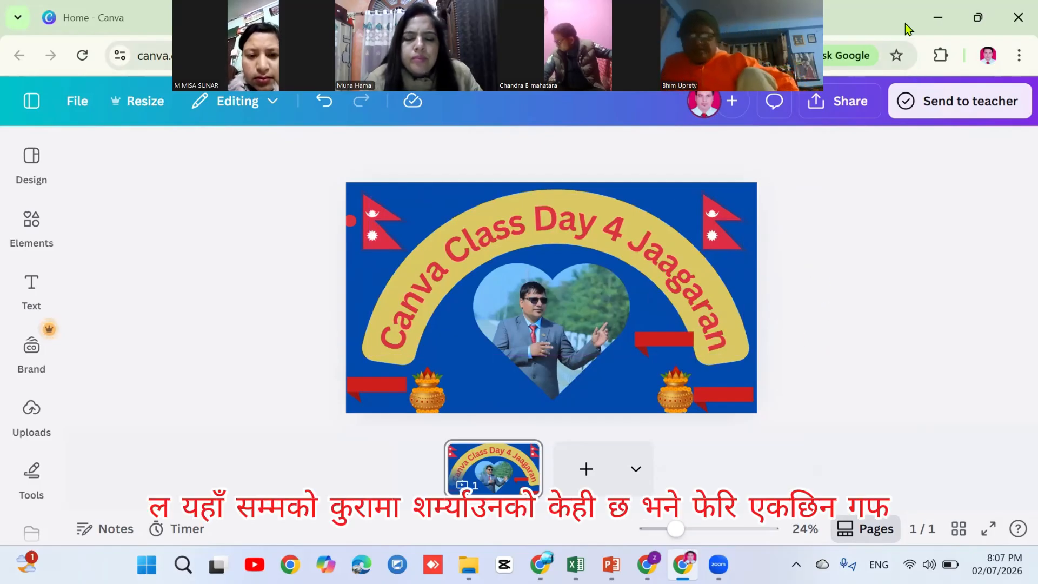
pyautogui.click(939, 19)
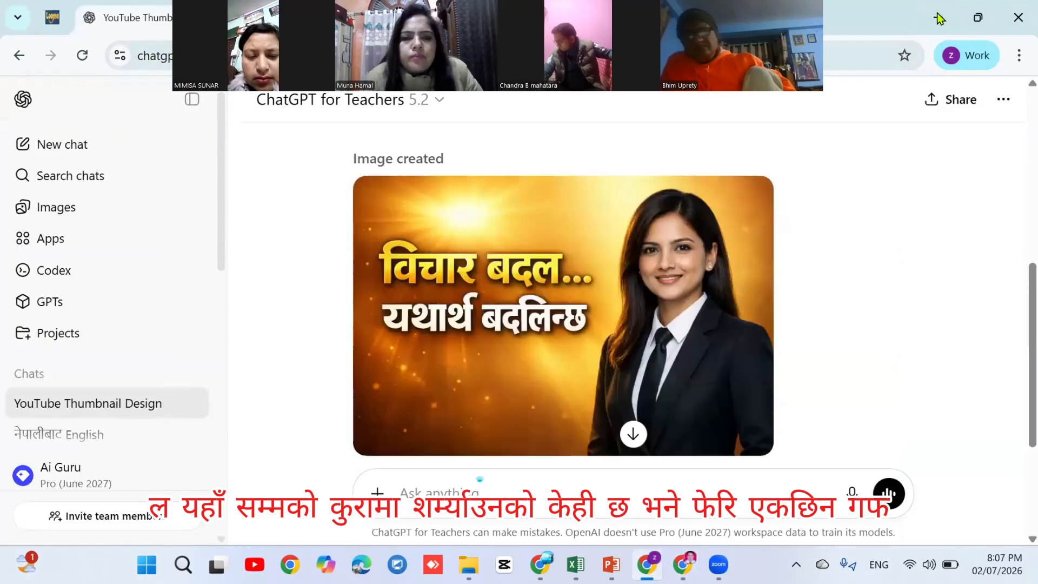
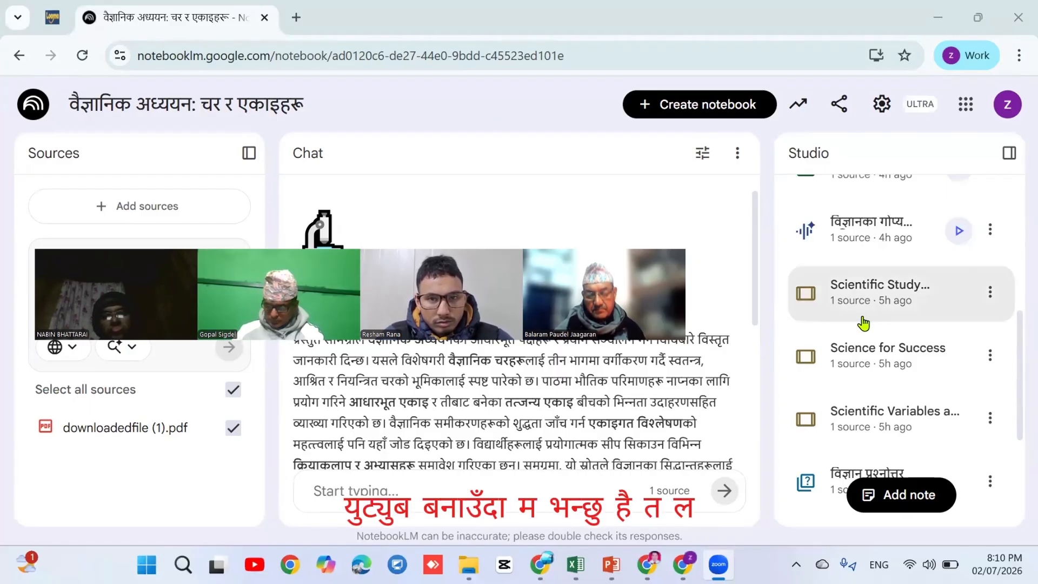
# Download the Scientific Study slide deck from NotebookLM as a PDF and open it in Acrobat
pyautogui.click(990, 292)
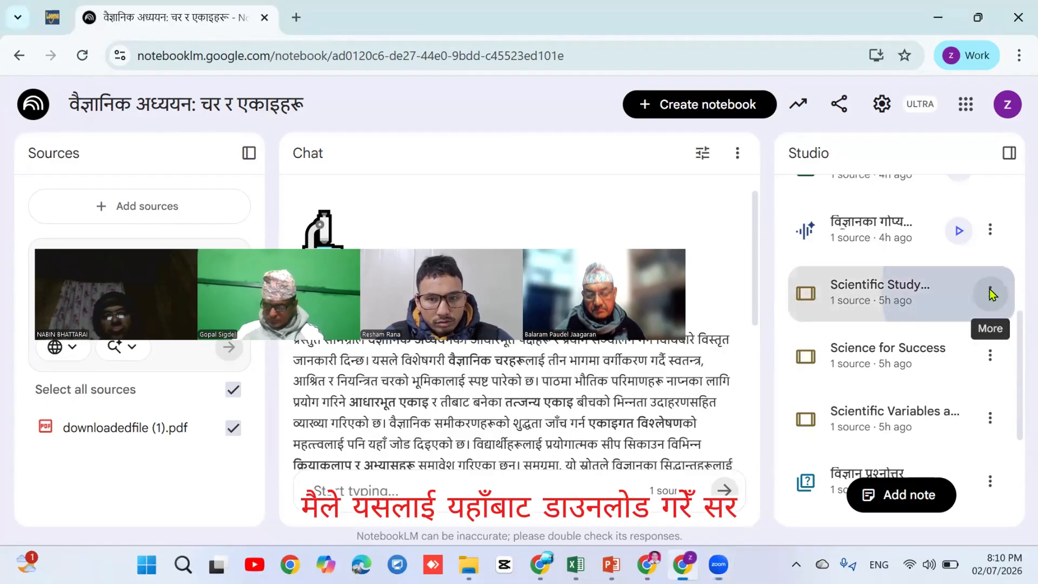
pyautogui.click(842, 354)
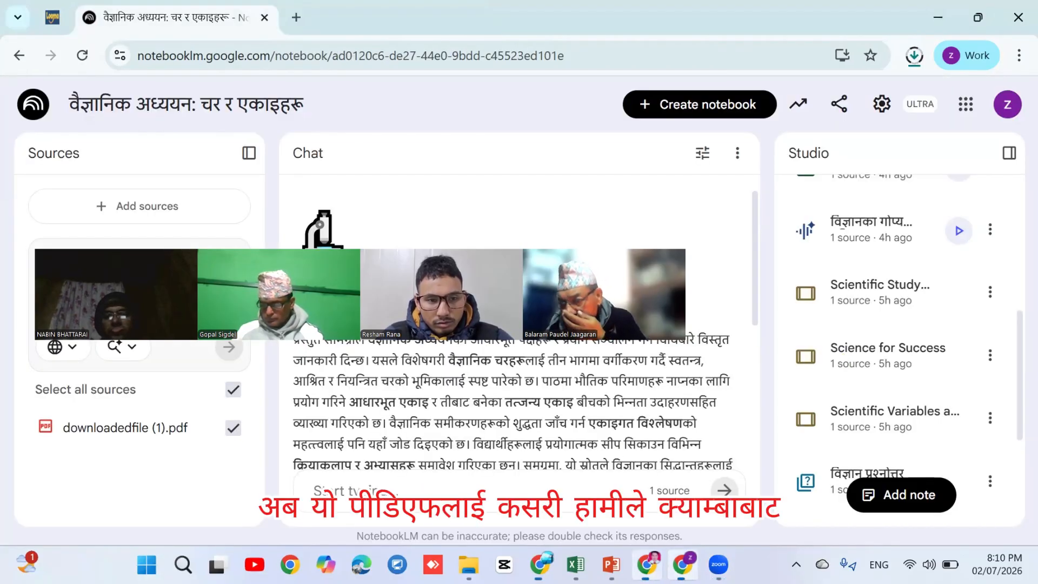
pyautogui.moveTo(646, 564)
pyautogui.click(643, 513)
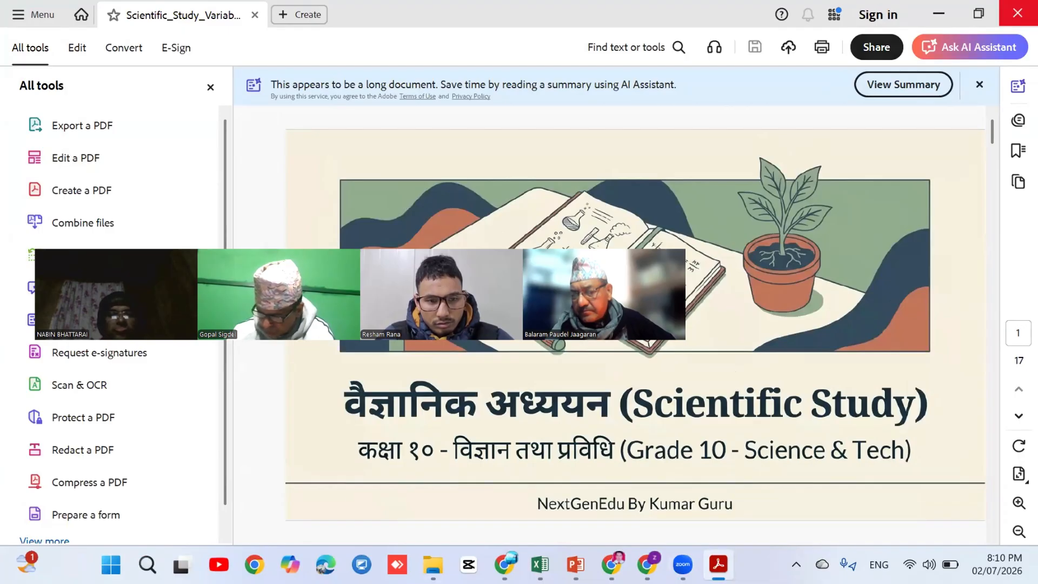
# Close the Acrobat window showing the Scientific Study PDF
pyautogui.click(1016, 13)
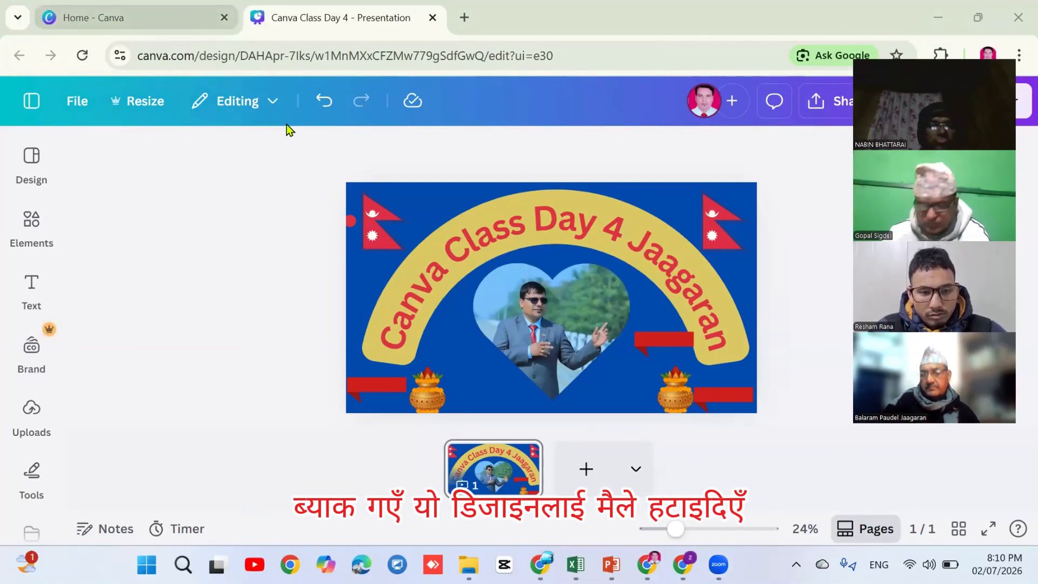
# Close the Class Day 4 design and start a new blank 1920 × 1080 presentation
pyautogui.click(431, 19)
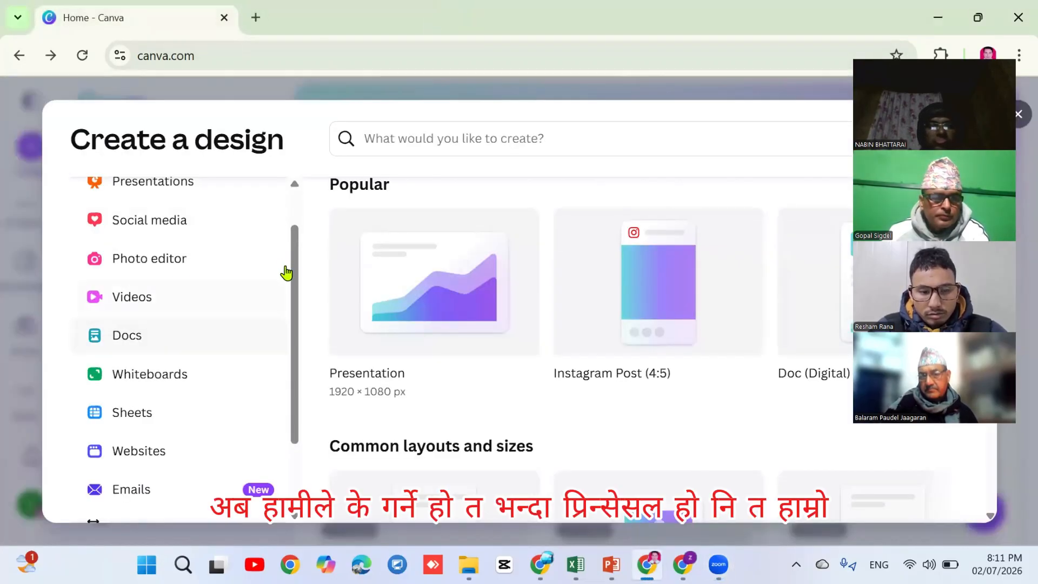
pyautogui.scroll(1, 290, 242)
pyautogui.scroll(1, 290, 241)
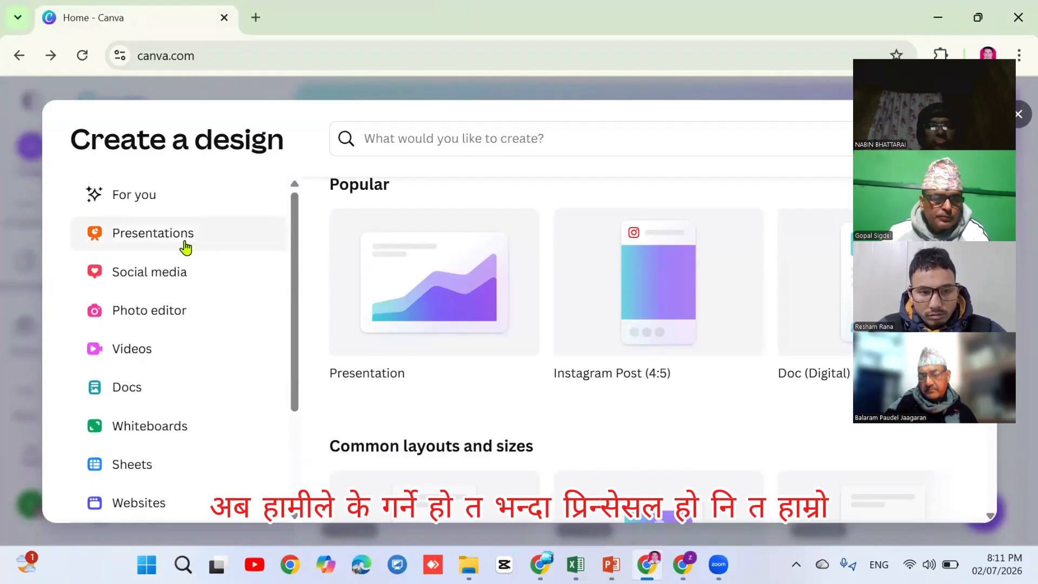
pyautogui.click(157, 238)
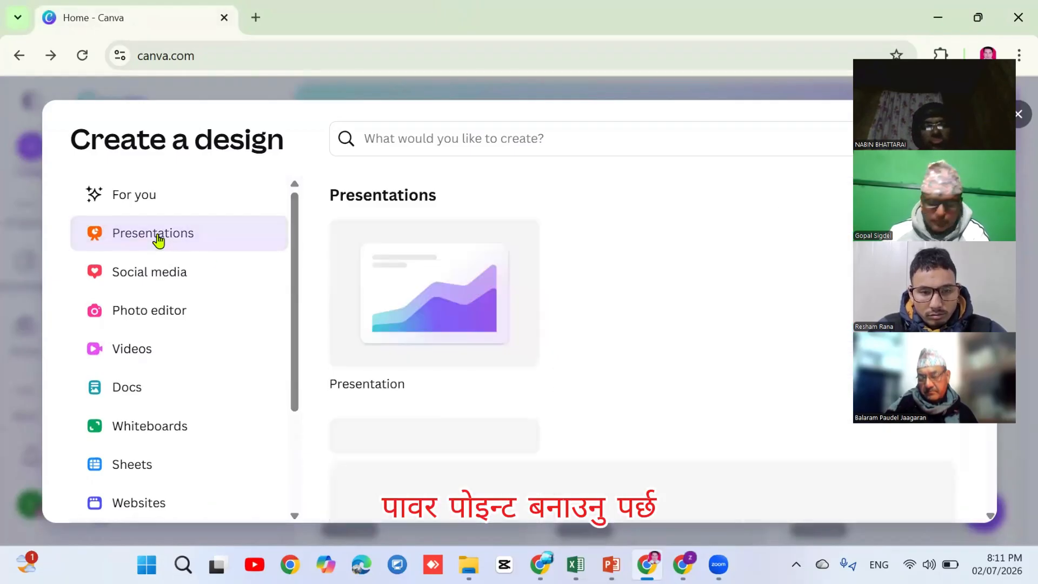
pyautogui.click(426, 294)
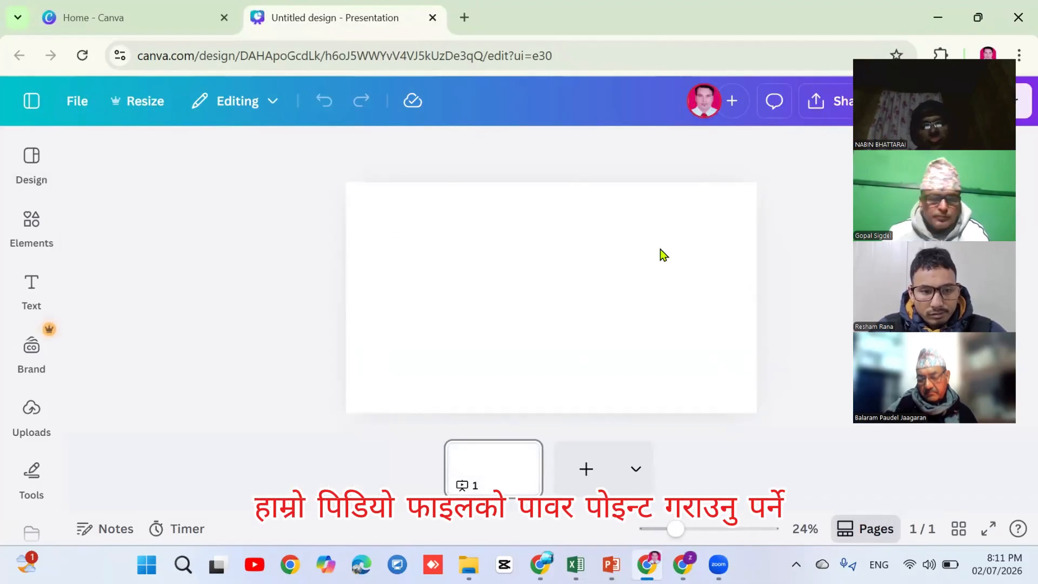
# Upload Scientific_Study_Variables_and_Units.pdf from Downloads to Canva
pyautogui.click(28, 417)
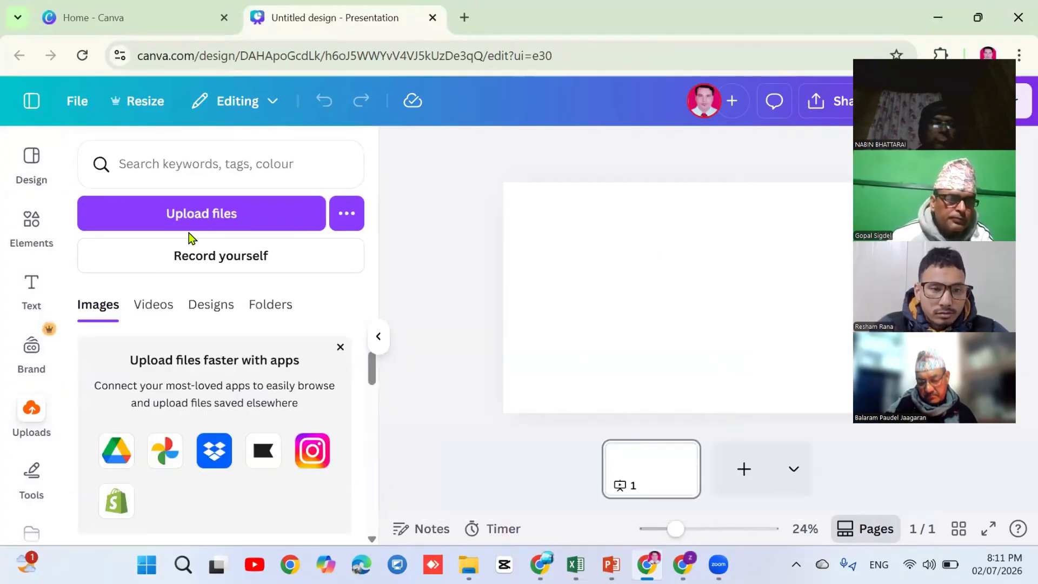
pyautogui.click(210, 215)
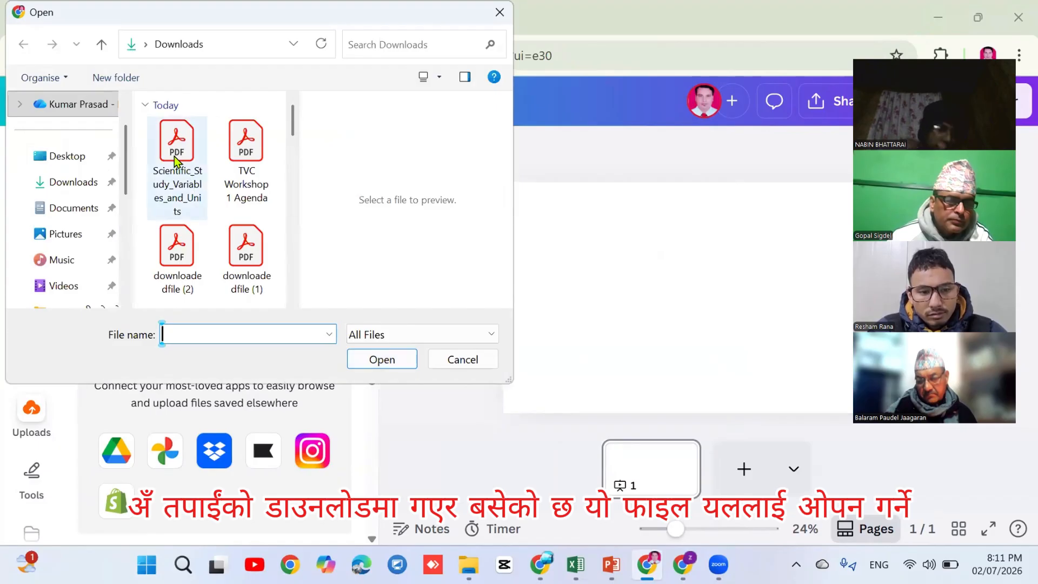
pyautogui.click(174, 157)
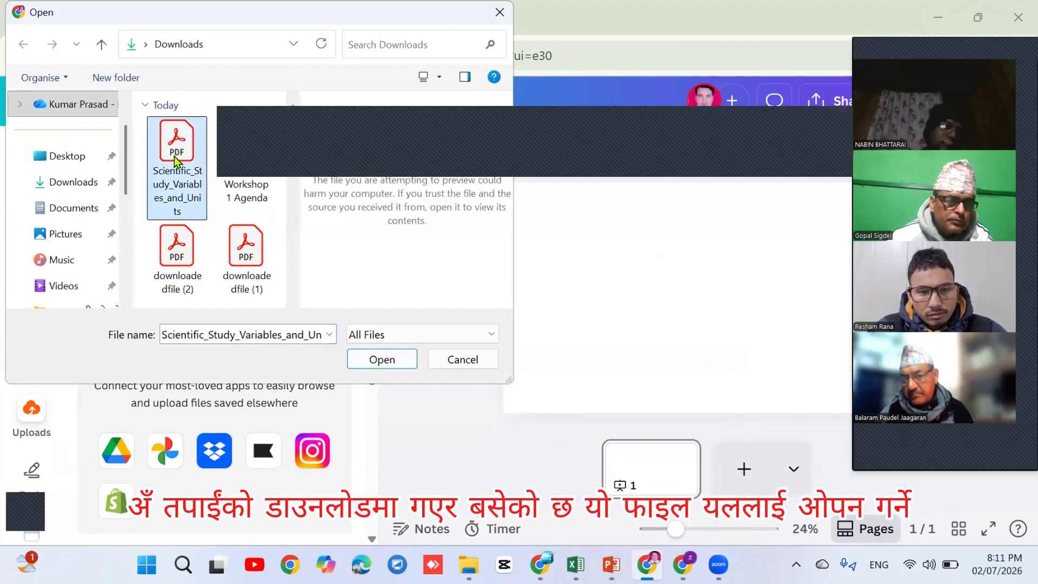
pyautogui.click(378, 362)
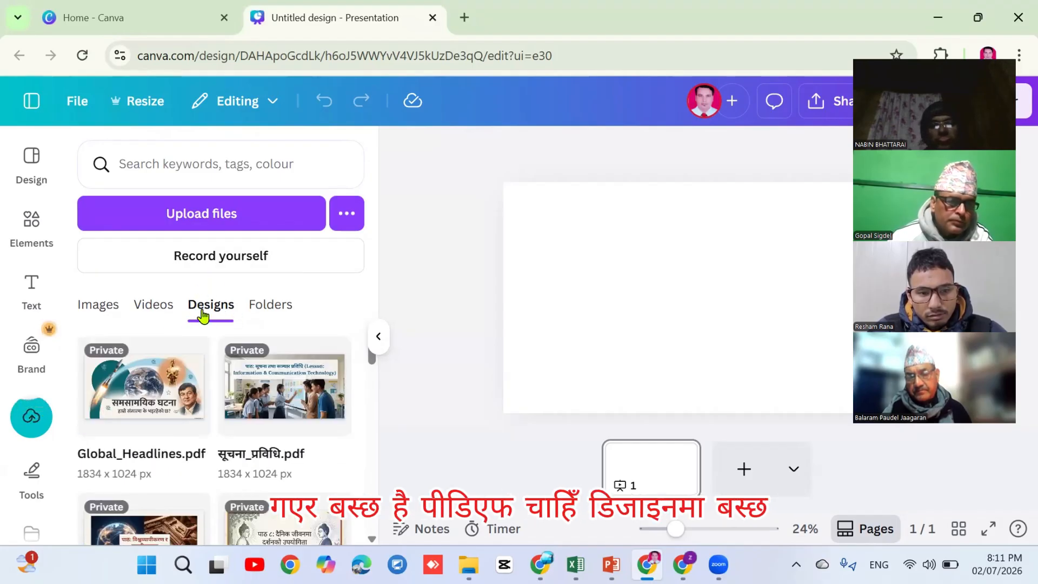
# Open the uploaded Scientific Study PDF design to list its 17 pages
pyautogui.click(99, 305)
pyautogui.click(145, 308)
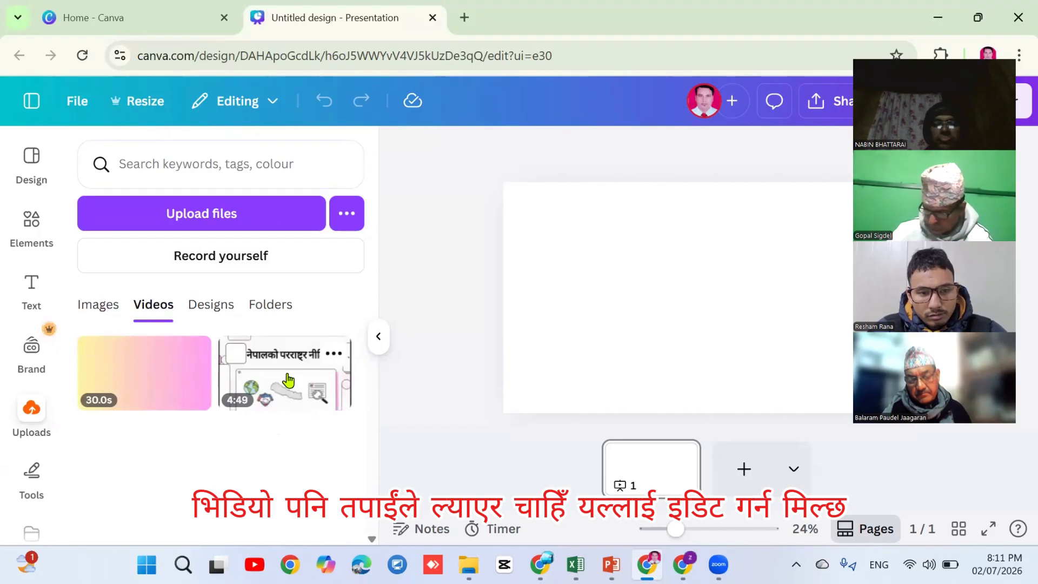
pyautogui.click(207, 312)
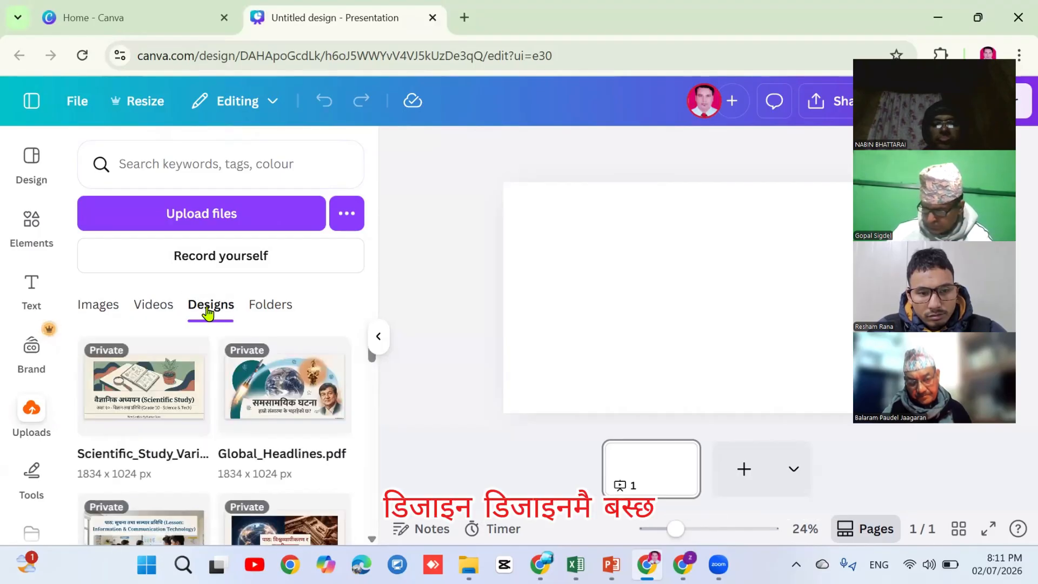
pyautogui.moveTo(139, 396)
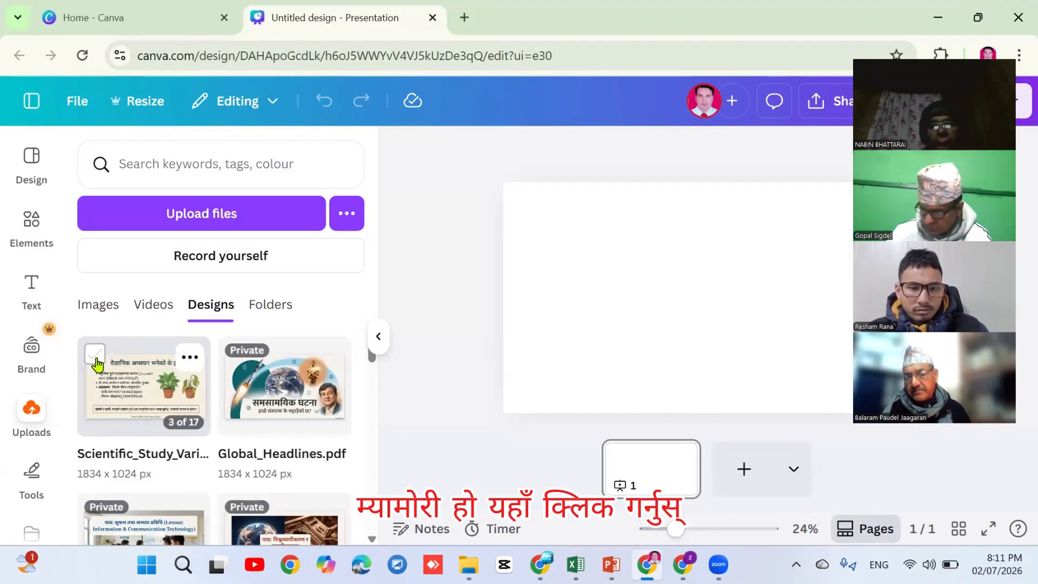
pyautogui.click(95, 355)
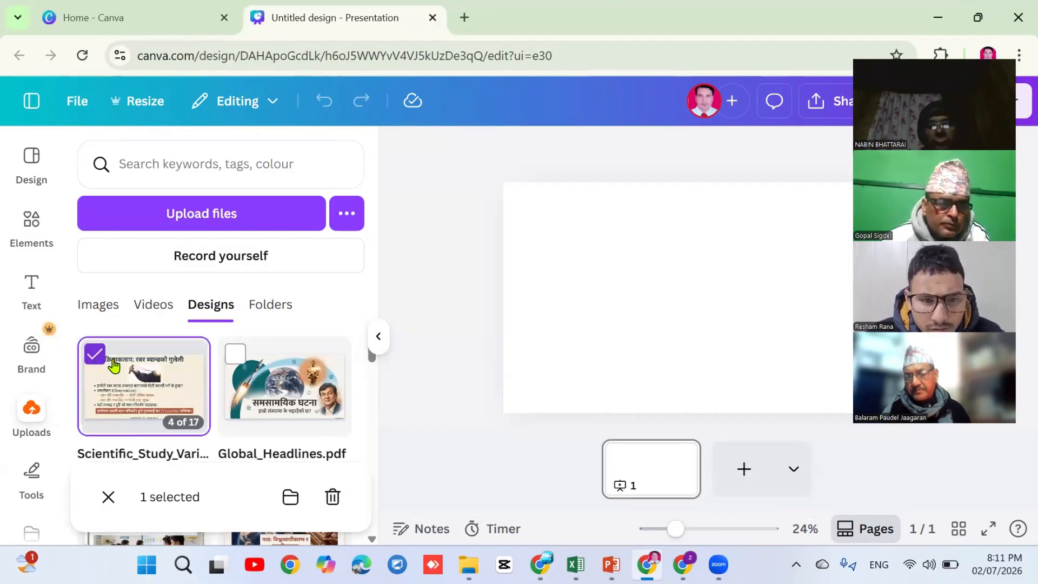
pyautogui.click(163, 393)
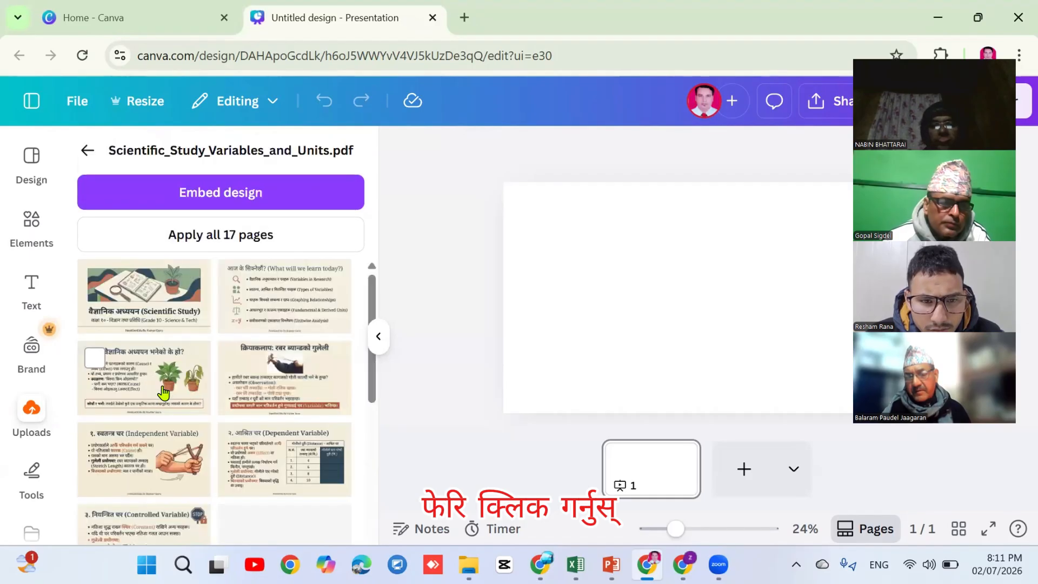
# Apply all 17 uploaded PDF pages to the presentation, starting with the Scientific Study title slide
pyautogui.click(198, 239)
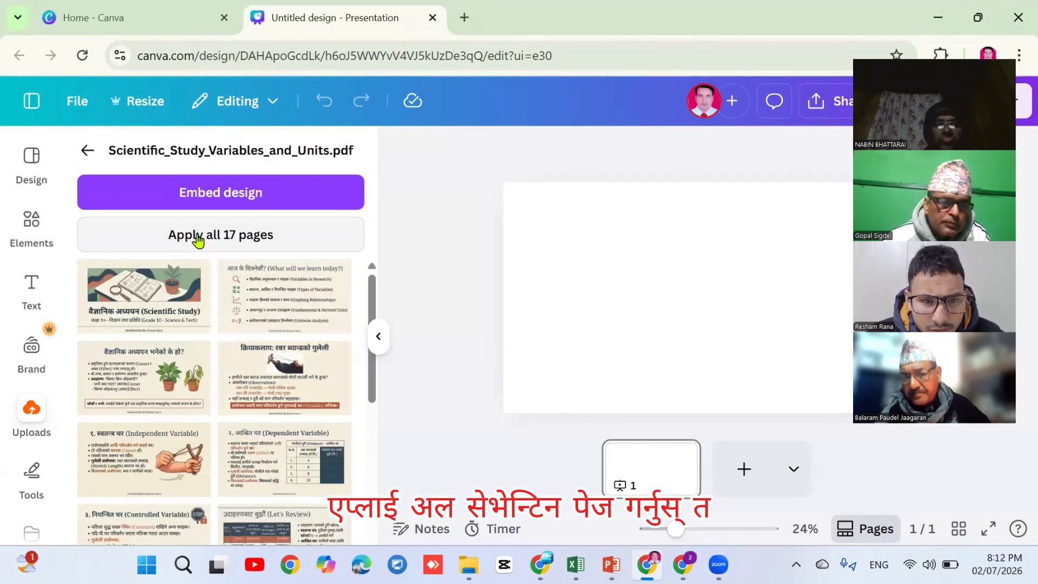
pyautogui.click(198, 240)
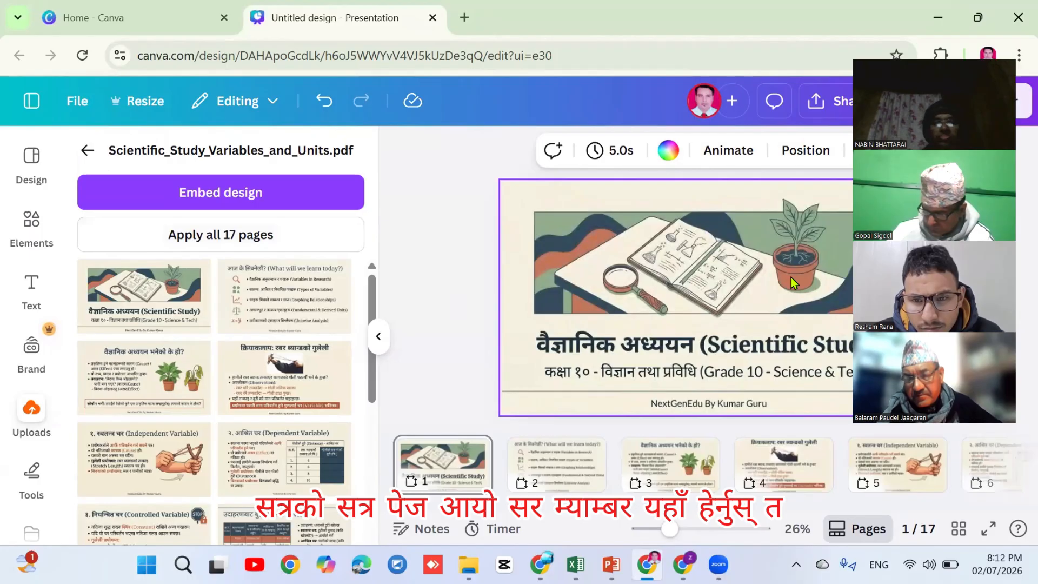
pyautogui.moveTo(941, 67); pyautogui.dragTo(230, 88)
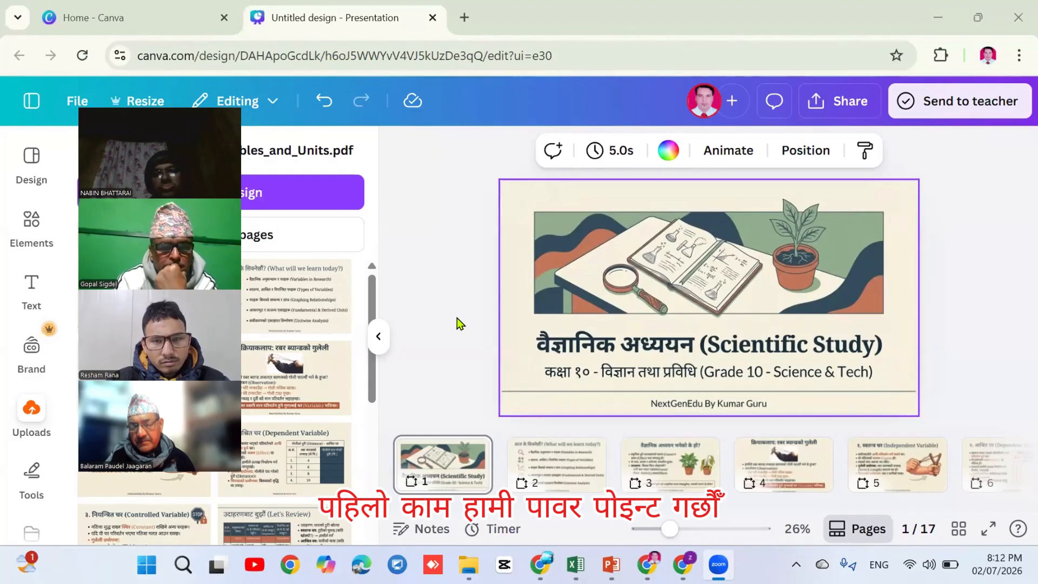
pyautogui.click(539, 473)
pyautogui.press('Right')
pyautogui.press('Right')
pyautogui.press('Right')
pyautogui.press('Right')
pyautogui.press('Right')
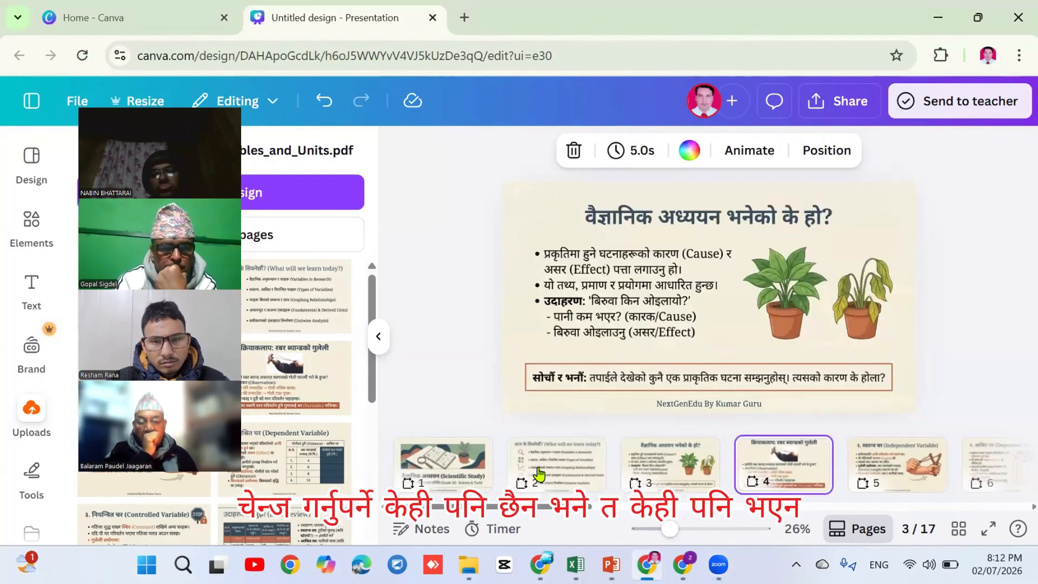
pyautogui.press('Right')
pyautogui.press('Right')
pyautogui.press('Right')
pyautogui.press('Right')
pyautogui.press('Right')
pyautogui.press('Right')
pyautogui.press('Right')
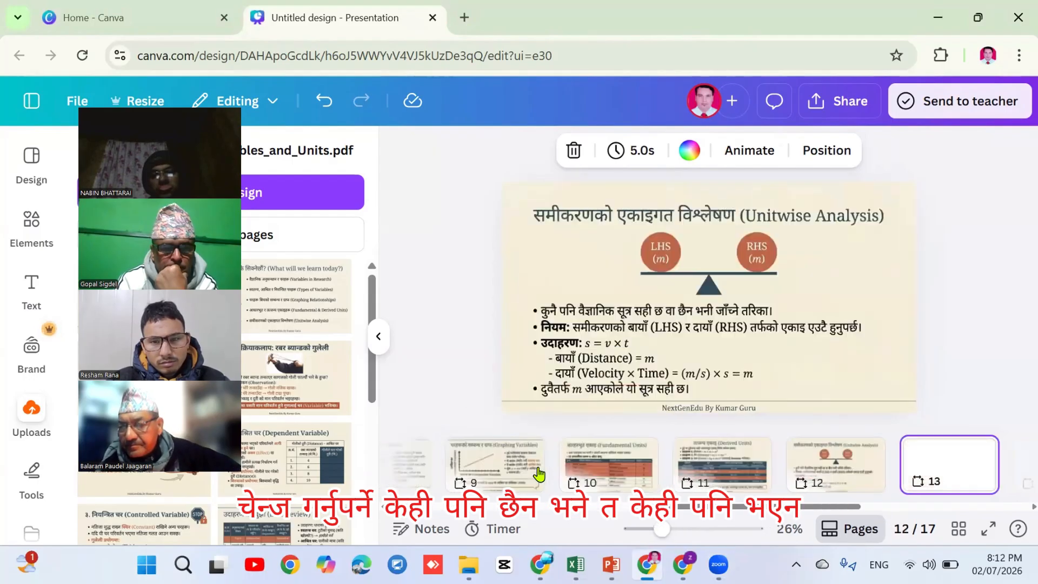
pyautogui.press('Right')
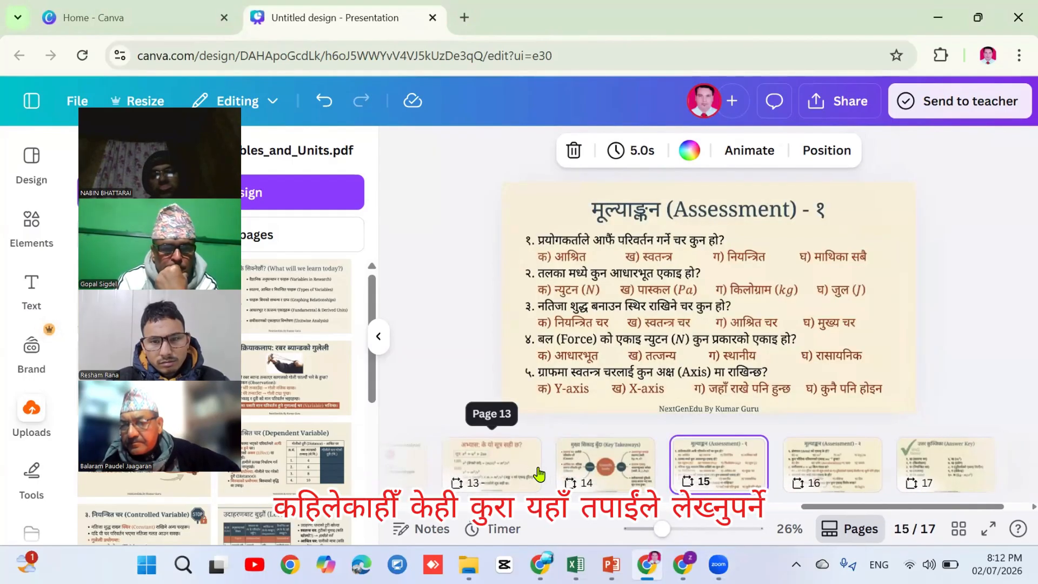
pyautogui.press('Right')
pyautogui.press('Left')
pyautogui.press('Left')
pyautogui.press('Left')
pyautogui.press('Left')
pyautogui.press('Left')
pyautogui.press('Left')
pyautogui.press('Left')
pyautogui.press('Left')
pyautogui.press('Left')
pyautogui.press('Left')
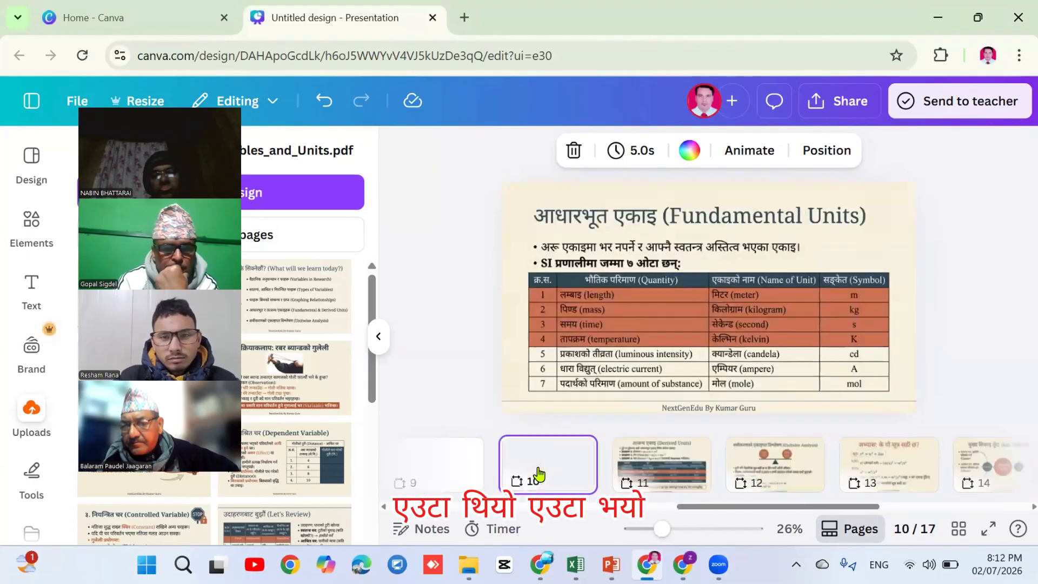
pyautogui.press('Left')
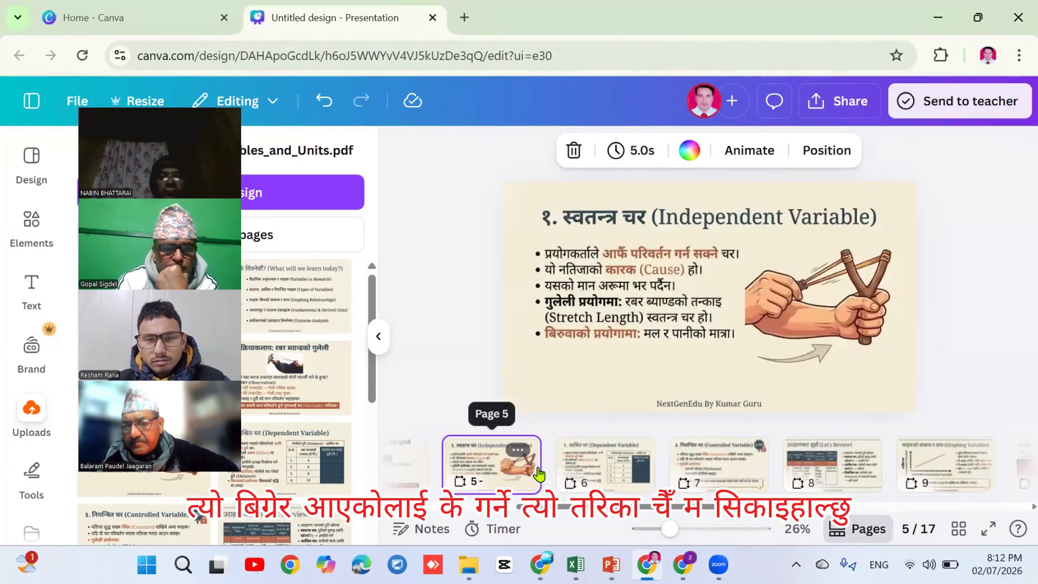
pyautogui.press('Left')
pyautogui.press('Left')
pyautogui.press('Left')
pyautogui.press('Left')
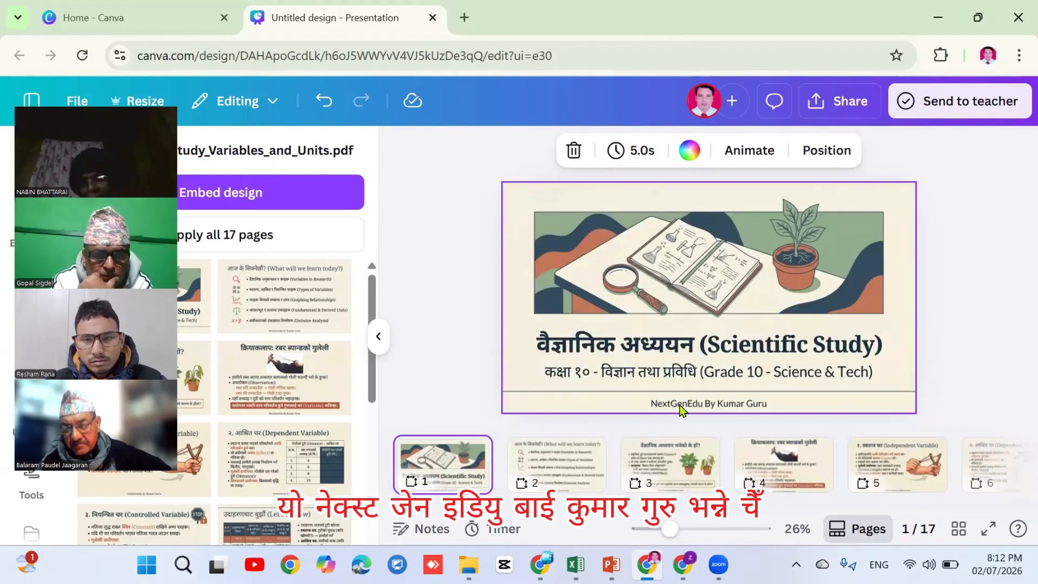
pyautogui.click(679, 405)
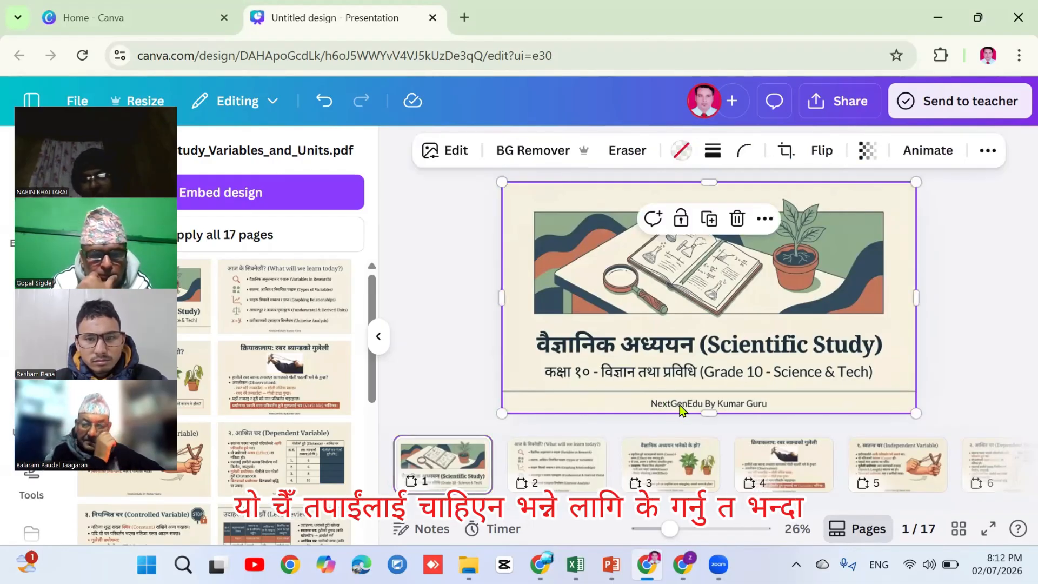
pyautogui.click(625, 156)
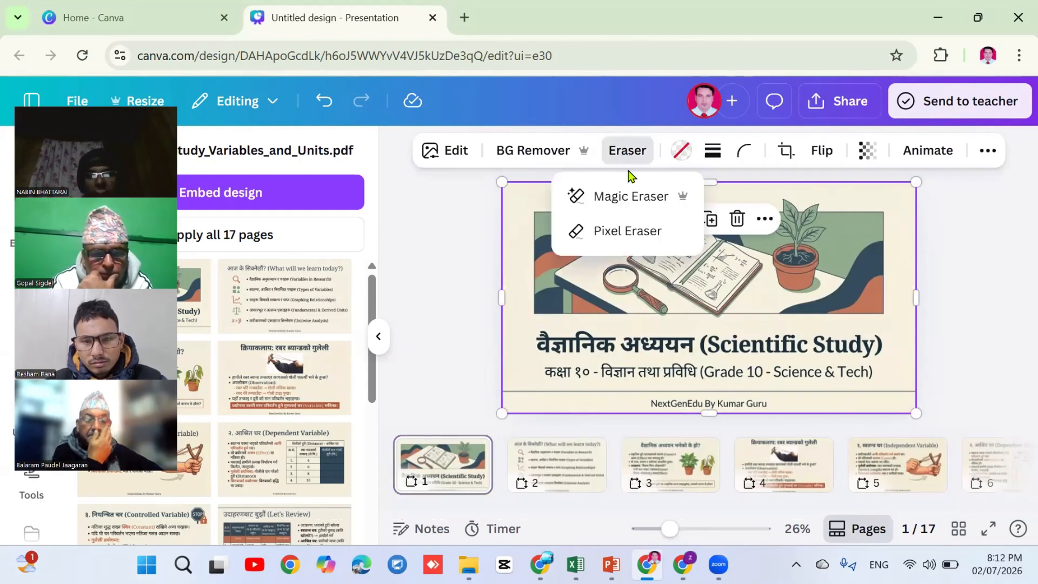
pyautogui.click(625, 199)
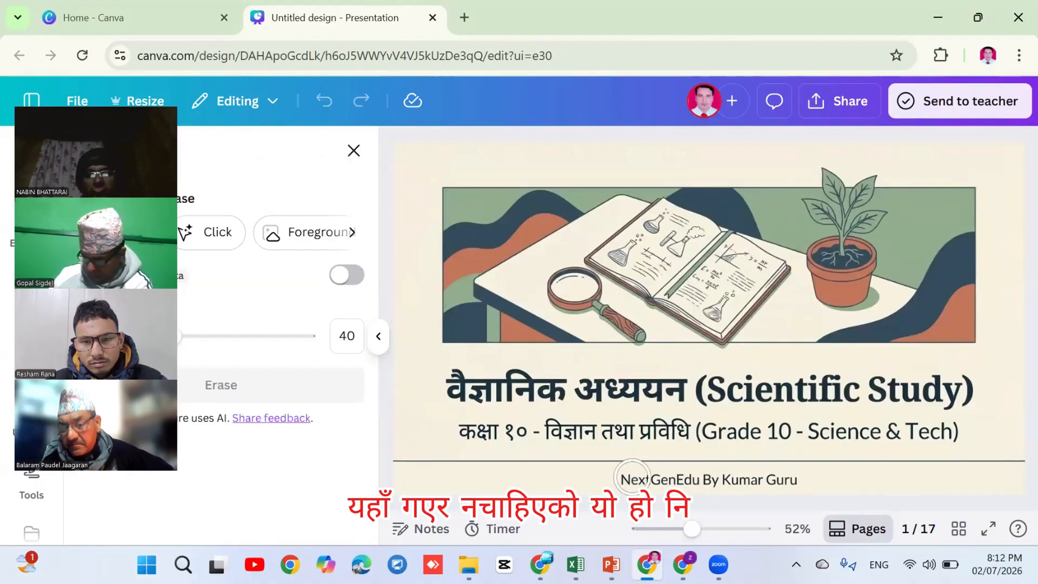
pyautogui.moveTo(625, 485); pyautogui.dragTo(682, 479)
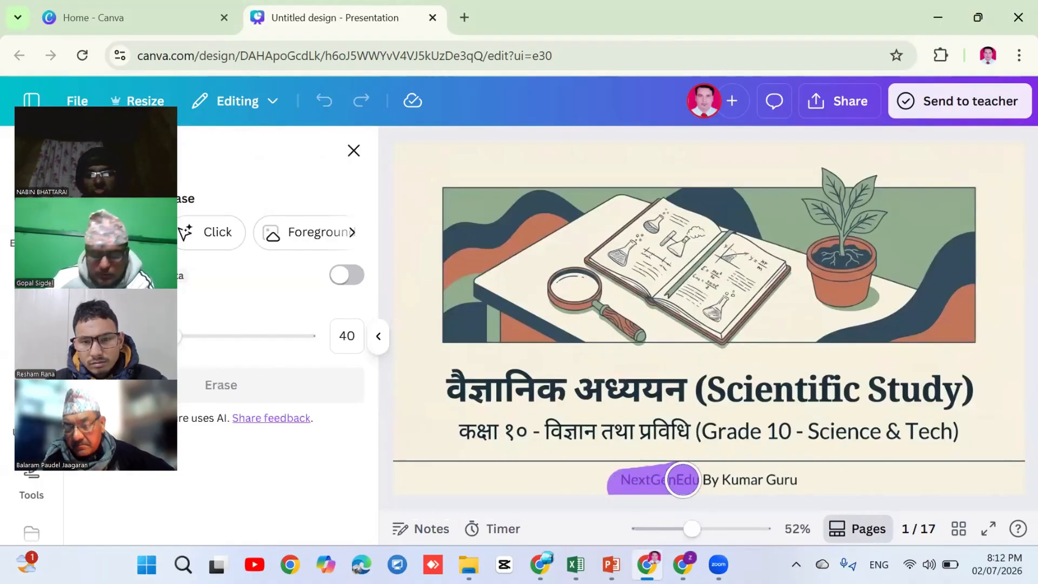
pyautogui.moveTo(781, 483); pyautogui.dragTo(805, 480)
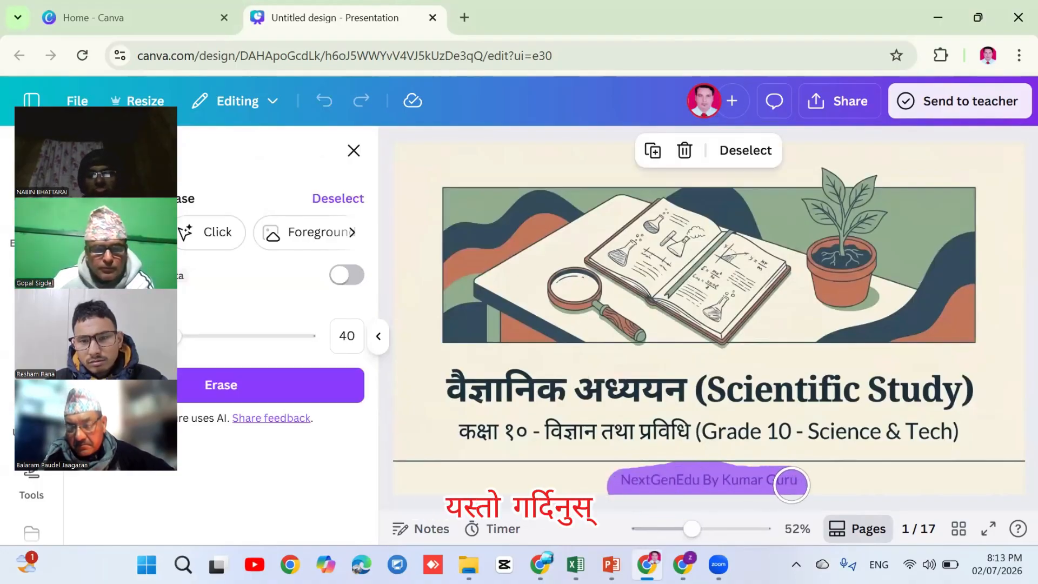
pyautogui.click(222, 385)
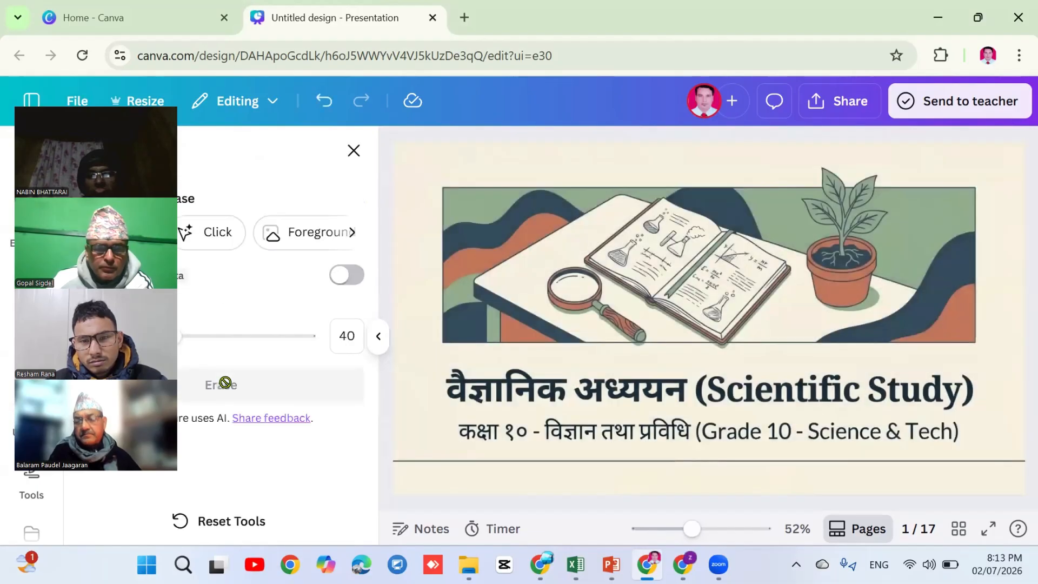
# Add the recently used red ribbon element to the title slide and shrink it
pyautogui.click(353, 151)
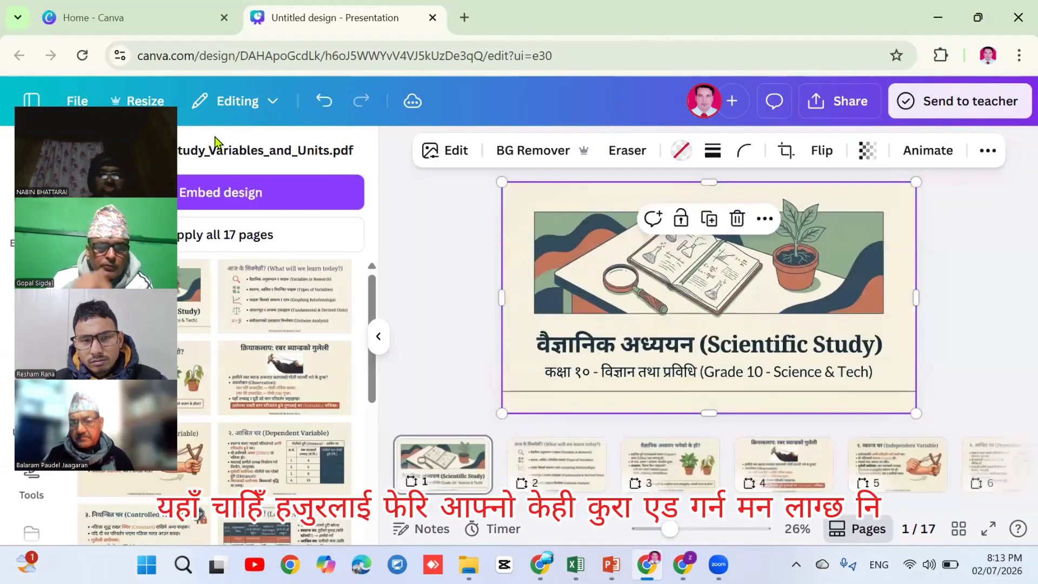
pyautogui.moveTo(108, 145); pyautogui.dragTo(323, 139)
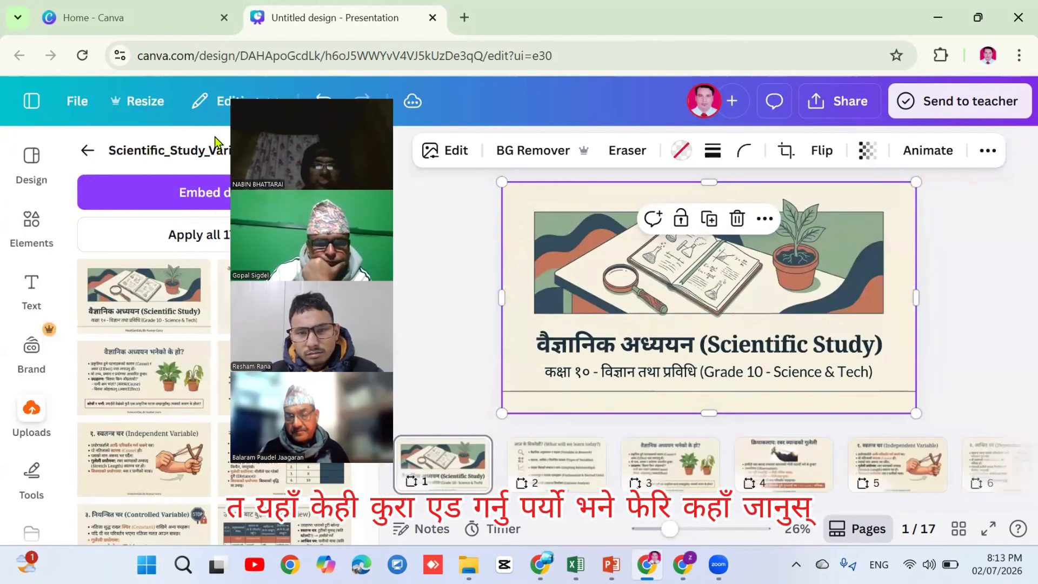
pyautogui.click(30, 222)
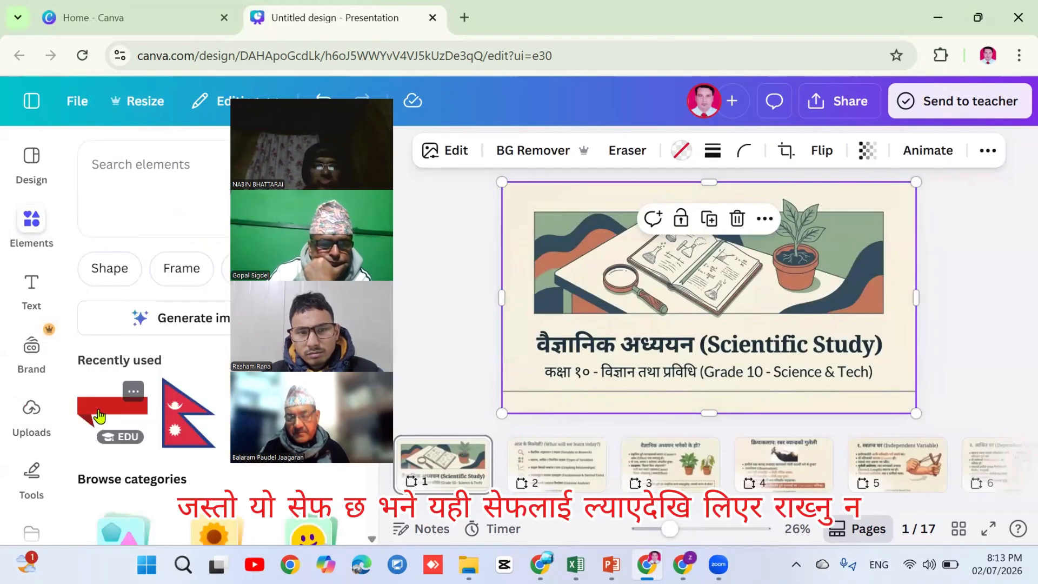
pyautogui.click(97, 414)
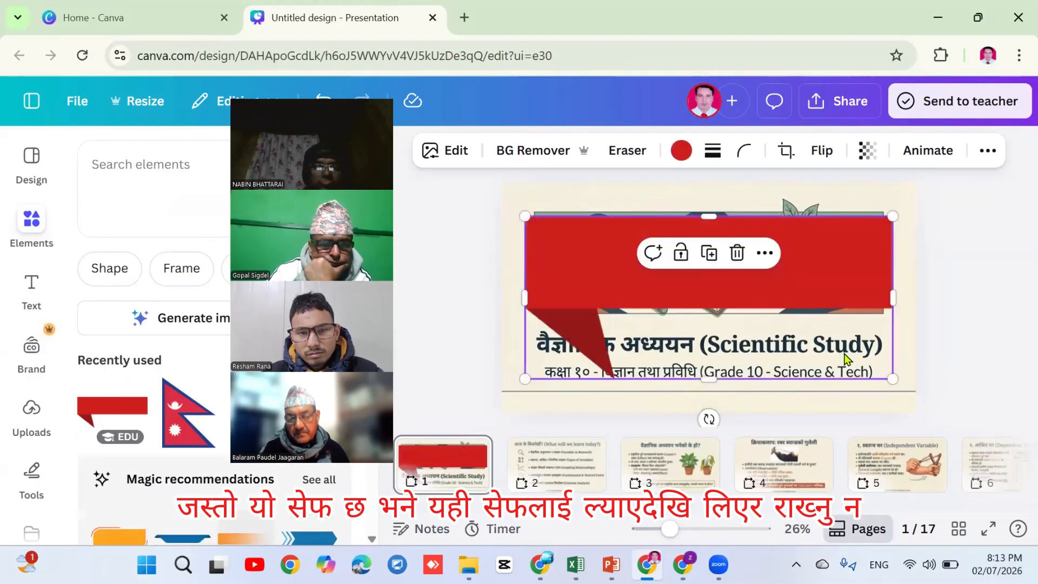
pyautogui.moveTo(892, 313); pyautogui.dragTo(627, 198)
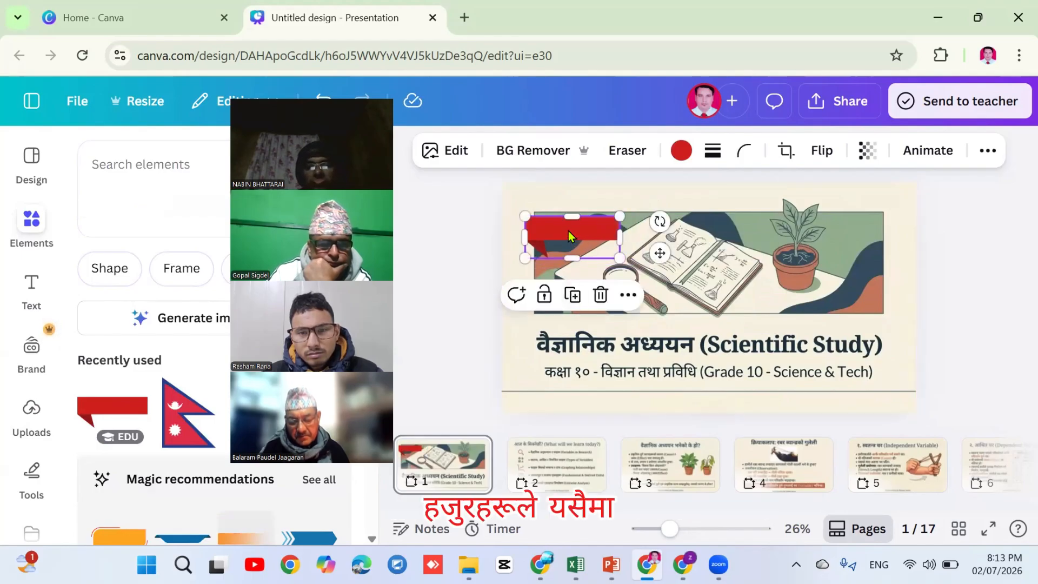
pyautogui.moveTo(569, 231); pyautogui.dragTo(551, 207)
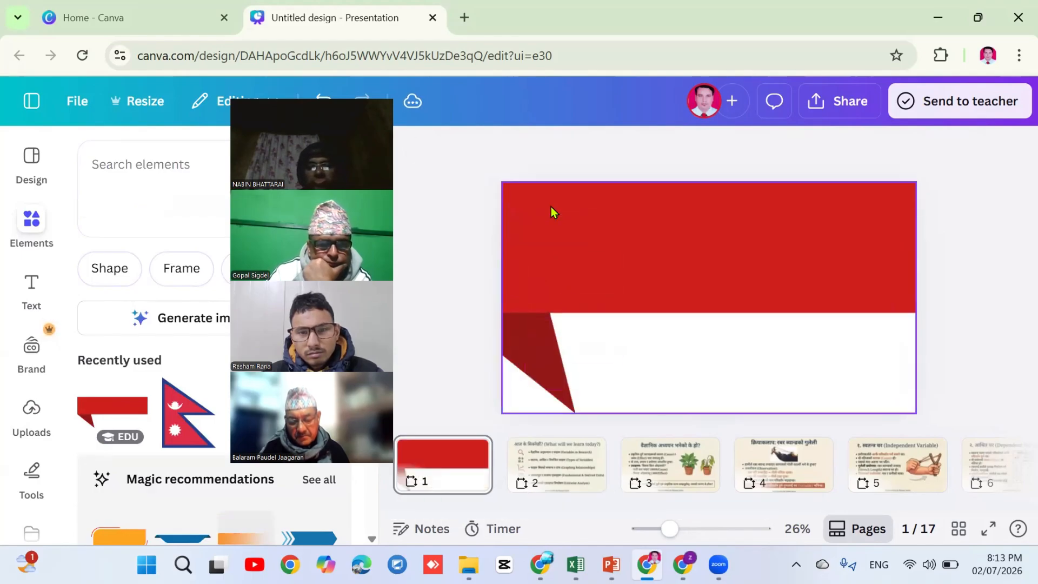
pyautogui.click(562, 223)
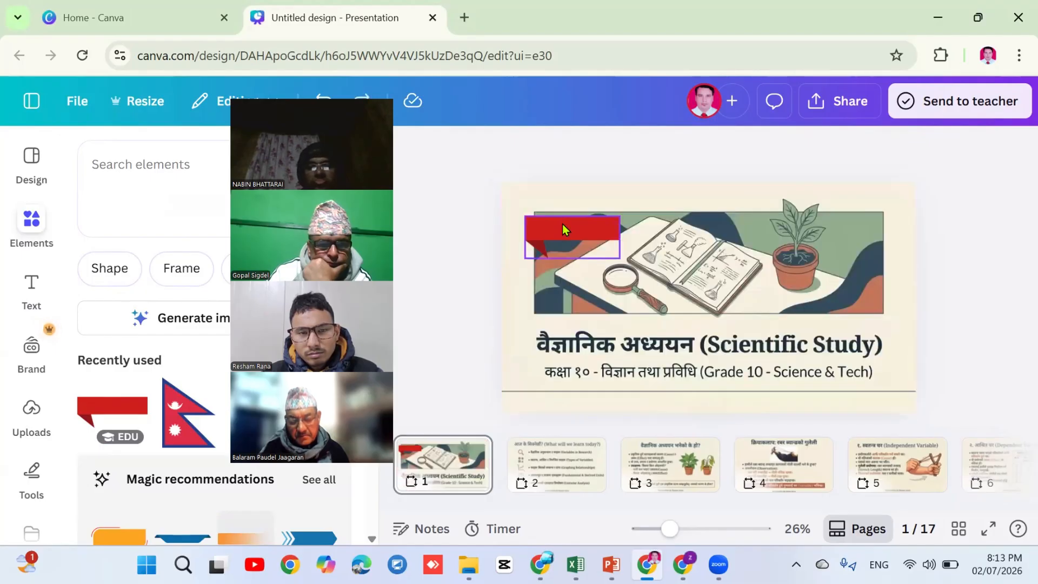
pyautogui.moveTo(617, 254); pyautogui.dragTo(621, 355)
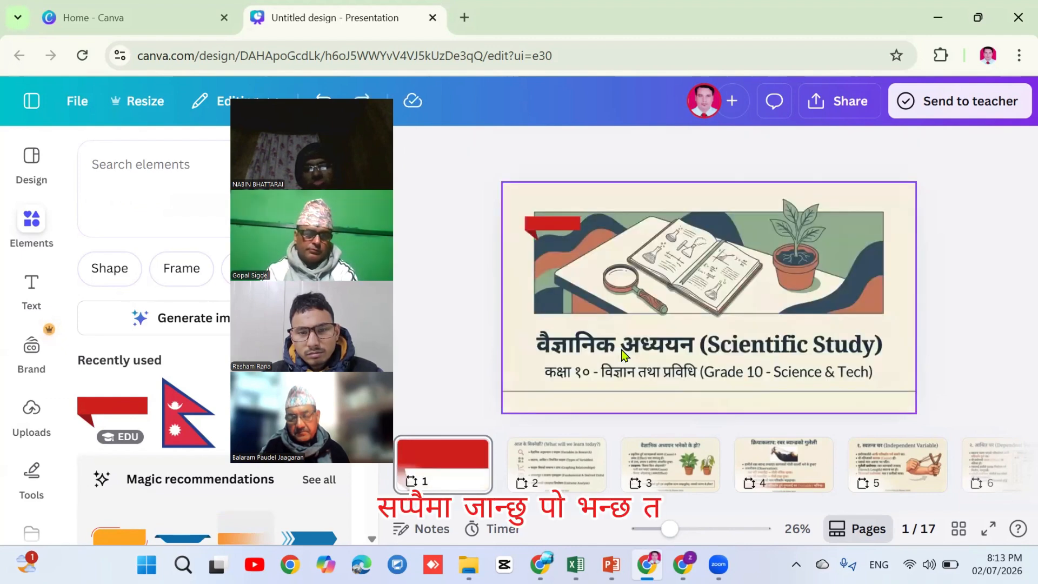
# Move the small red ribbon into the title slide's top-left corner
pyautogui.moveTo(545, 219); pyautogui.dragTo(708, 348)
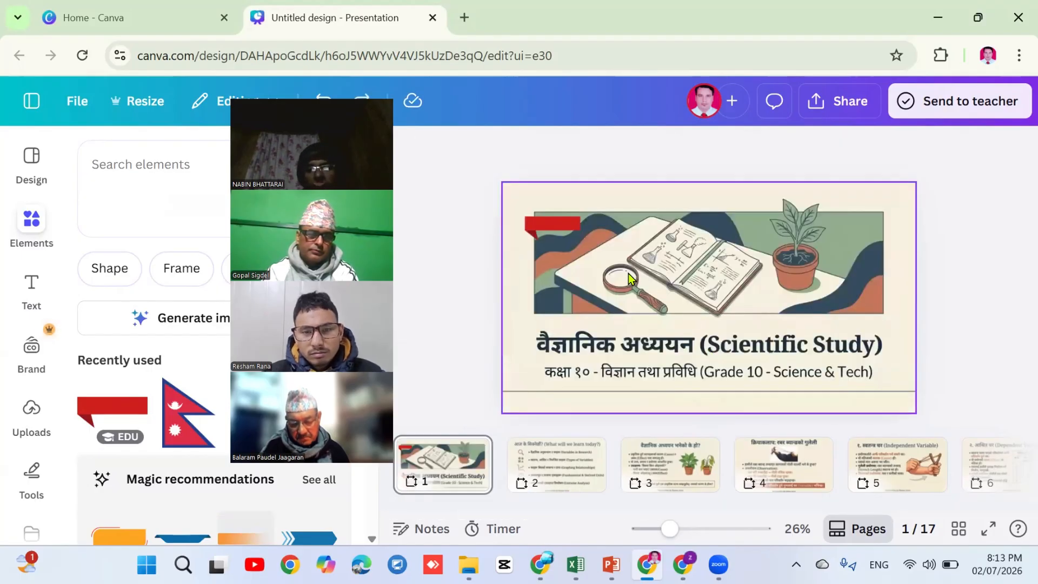
pyautogui.click(546, 231)
pyautogui.moveTo(550, 226); pyautogui.dragTo(569, 327)
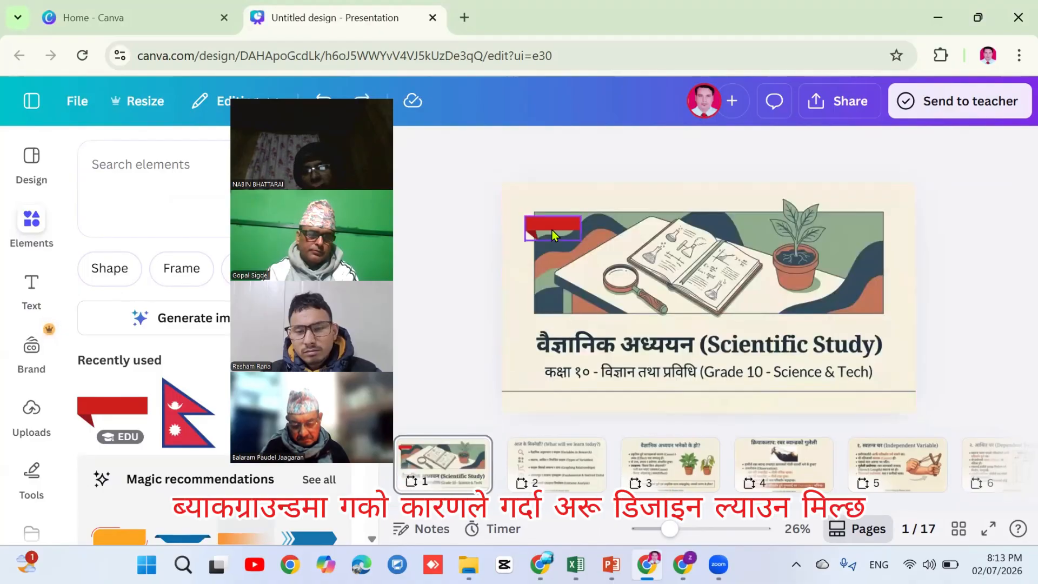
pyautogui.moveTo(550, 227); pyautogui.dragTo(487, 207)
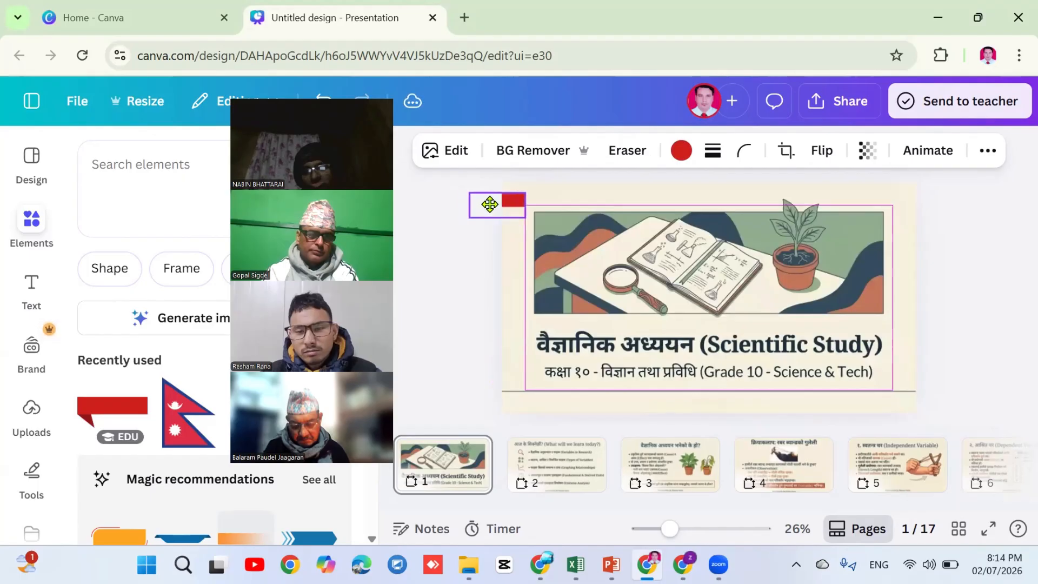
pyautogui.moveTo(491, 210); pyautogui.dragTo(491, 210)
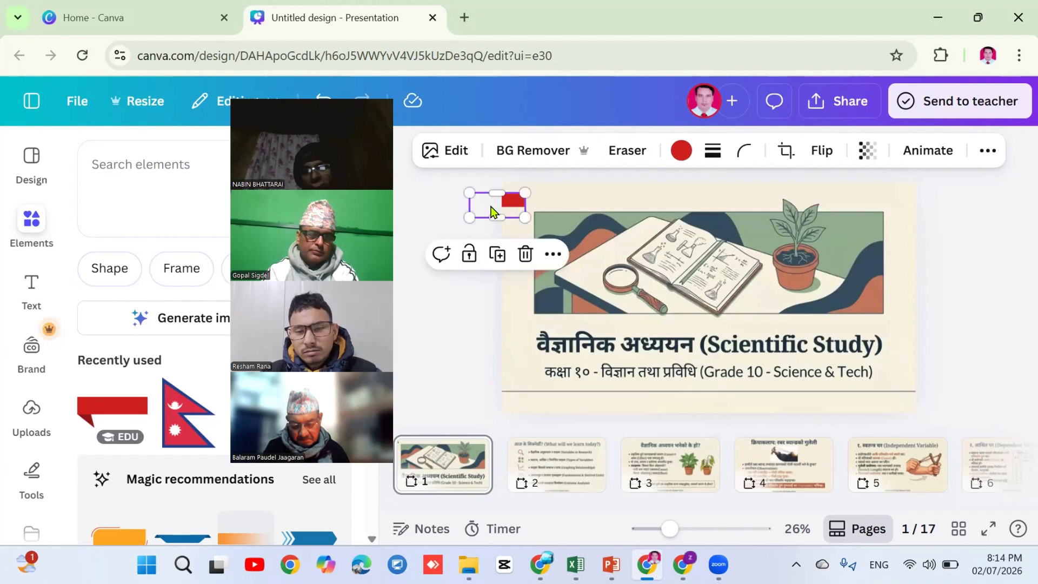
pyautogui.click(985, 314)
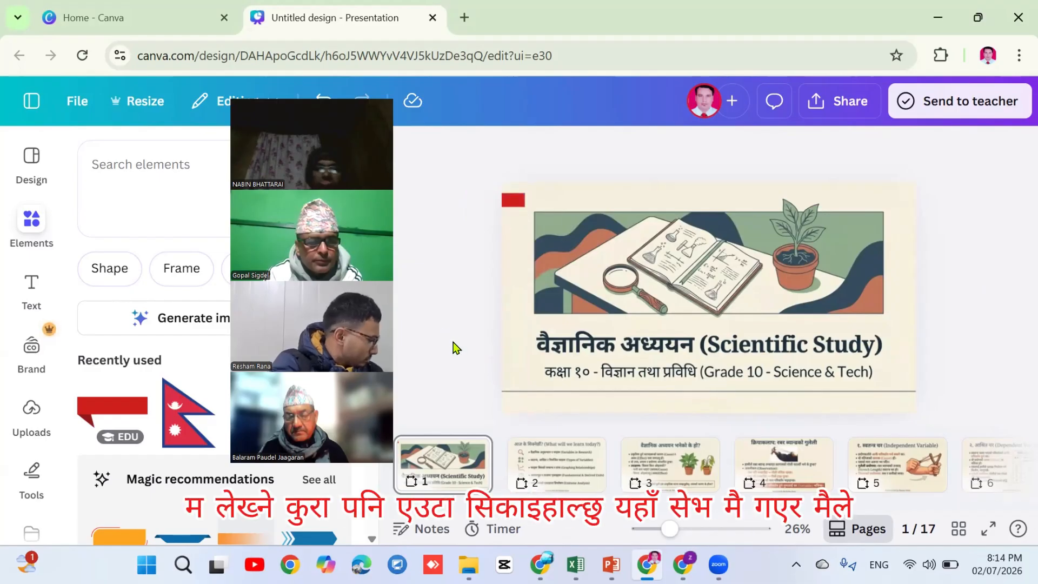
# Add the Arrow Right shape from the Elements shape collection to the title slide
pyautogui.click(110, 269)
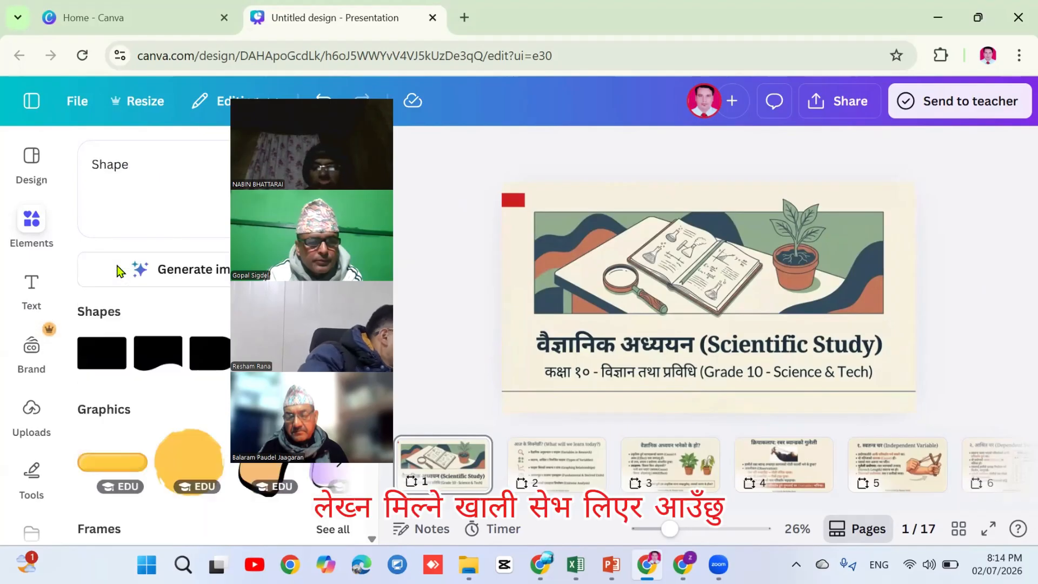
pyautogui.moveTo(312, 99); pyautogui.dragTo(83, 130)
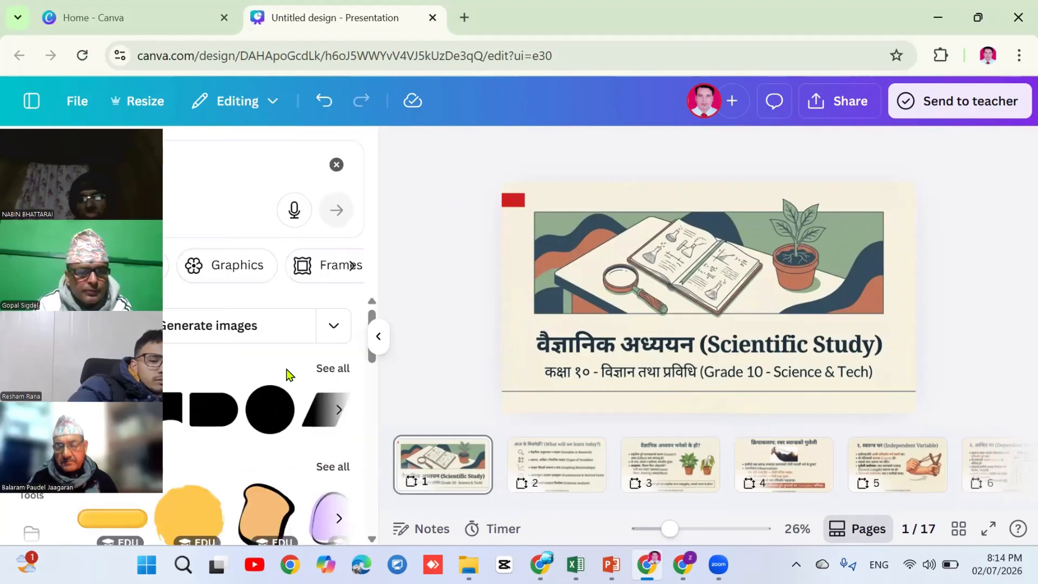
pyautogui.click(338, 406)
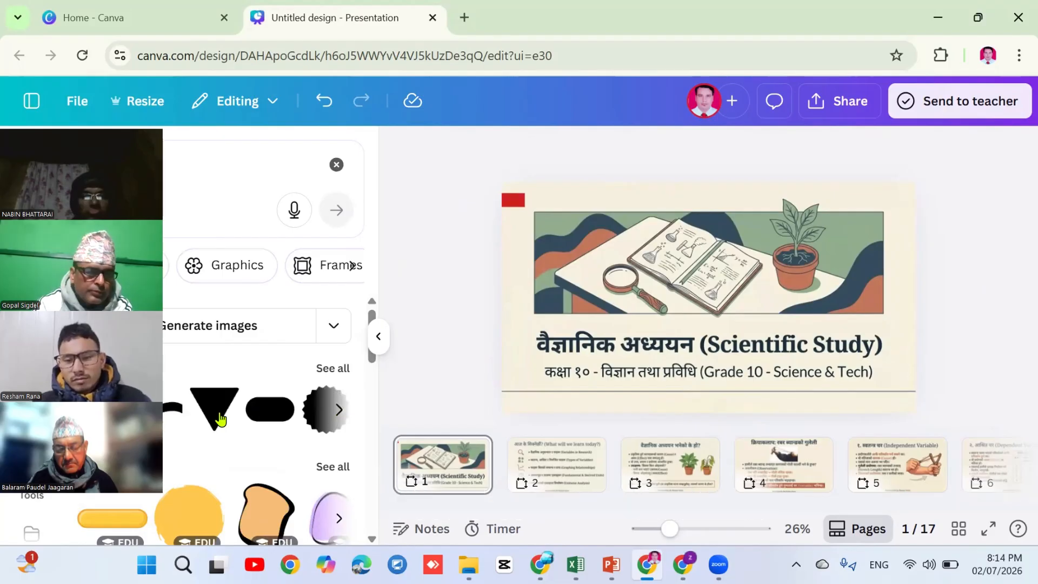
pyautogui.click(339, 410)
pyautogui.click(339, 410)
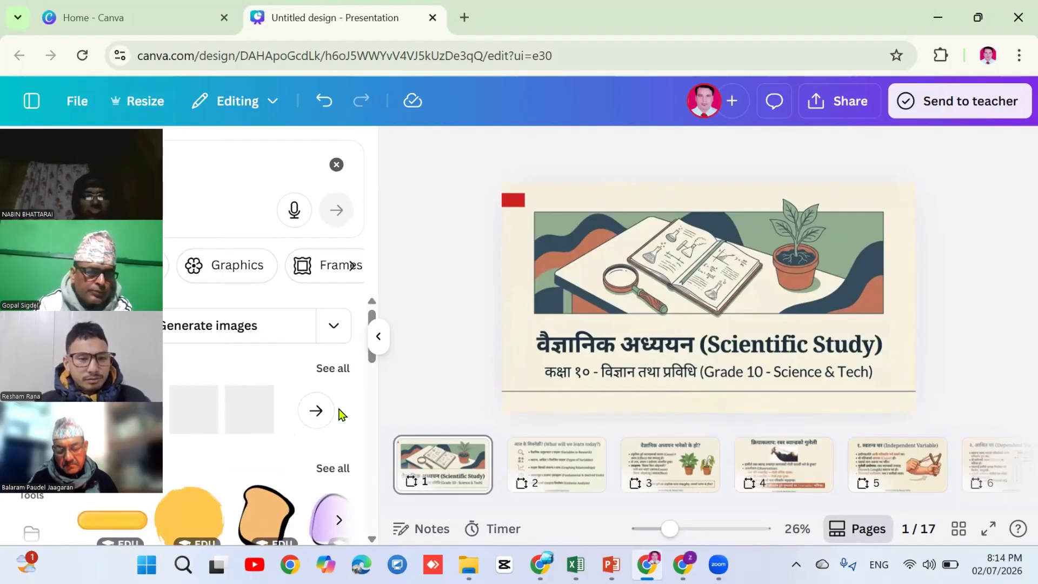
pyautogui.click(316, 408)
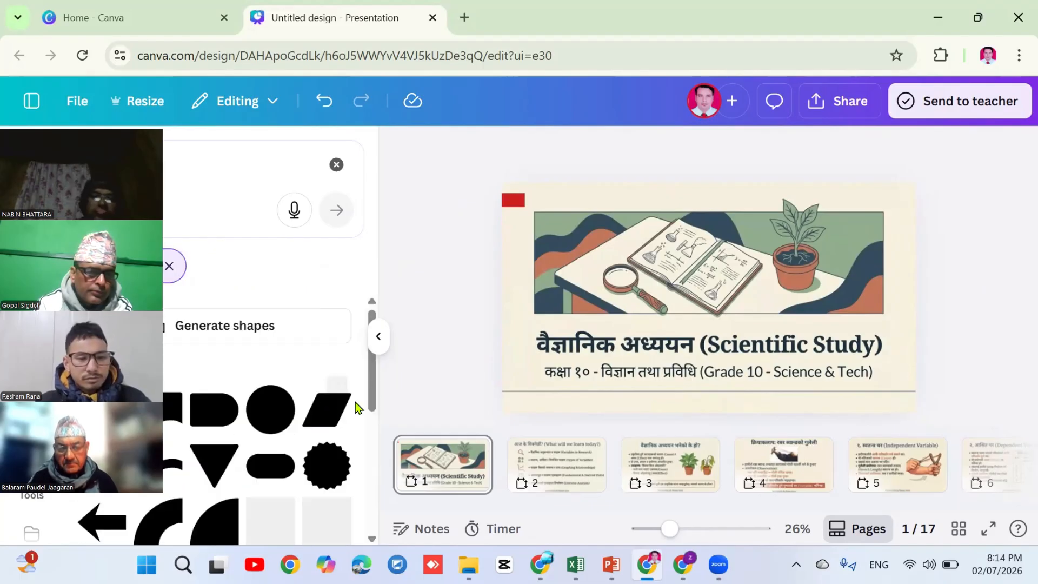
pyautogui.scroll(-5, 368, 437)
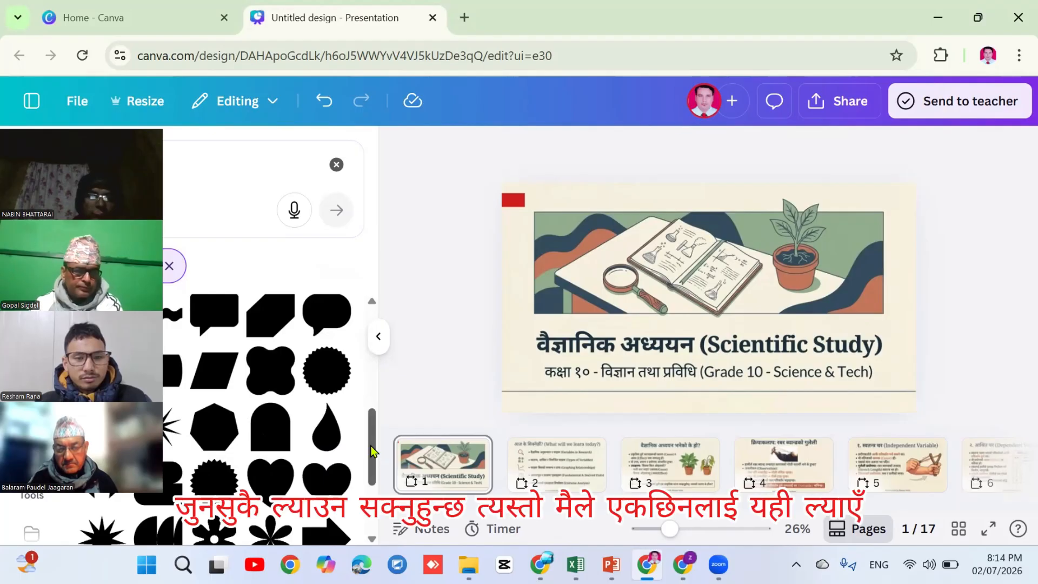
pyautogui.scroll(-2, 372, 481)
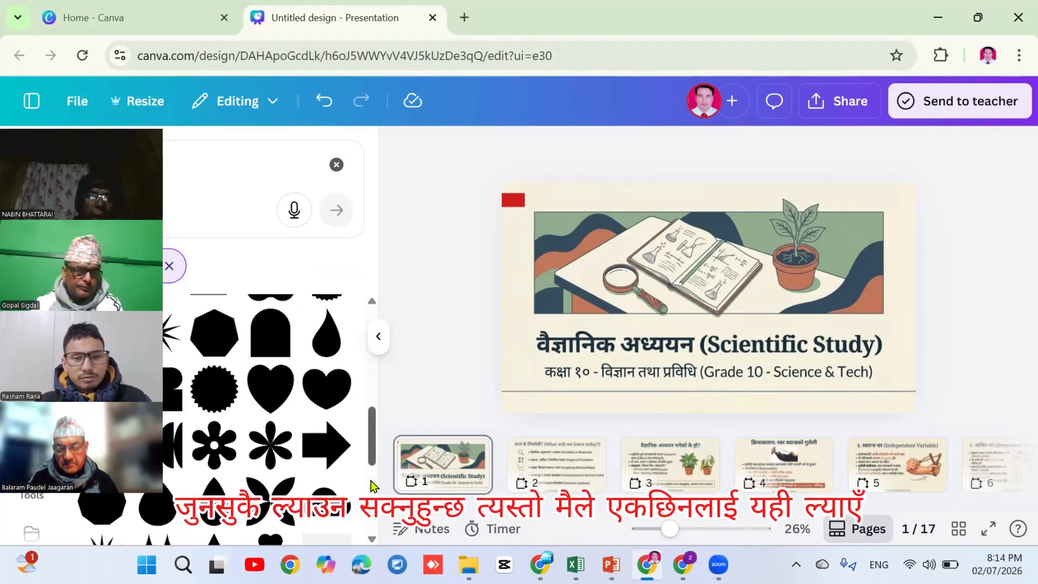
pyautogui.click(335, 429)
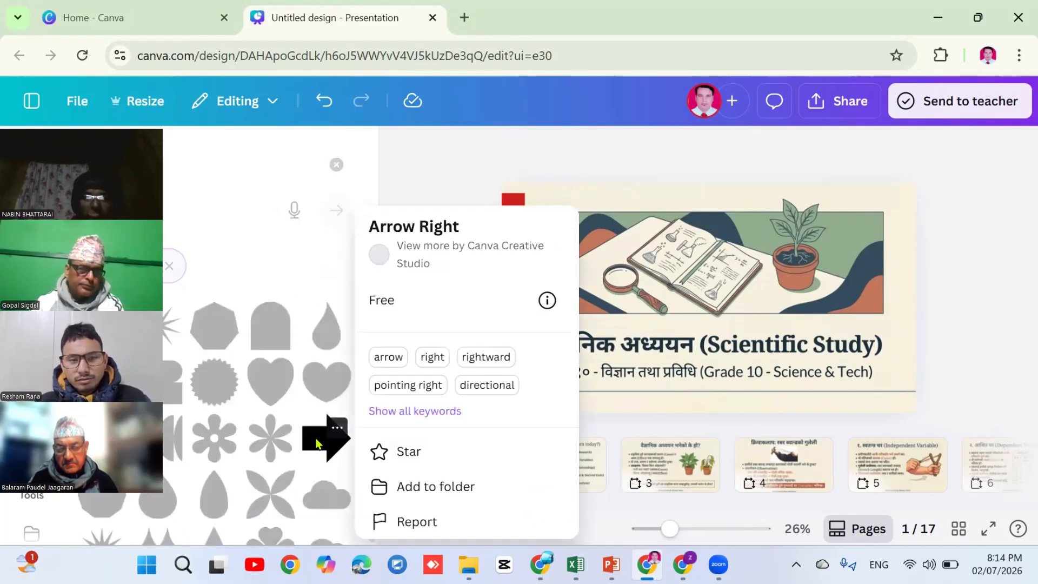
pyautogui.click(316, 443)
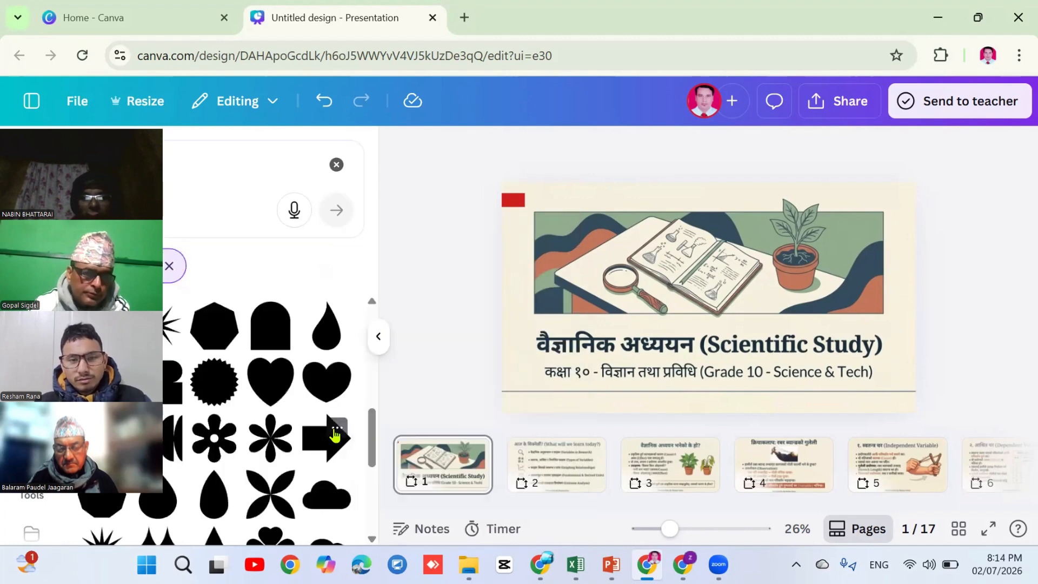
pyautogui.click(327, 435)
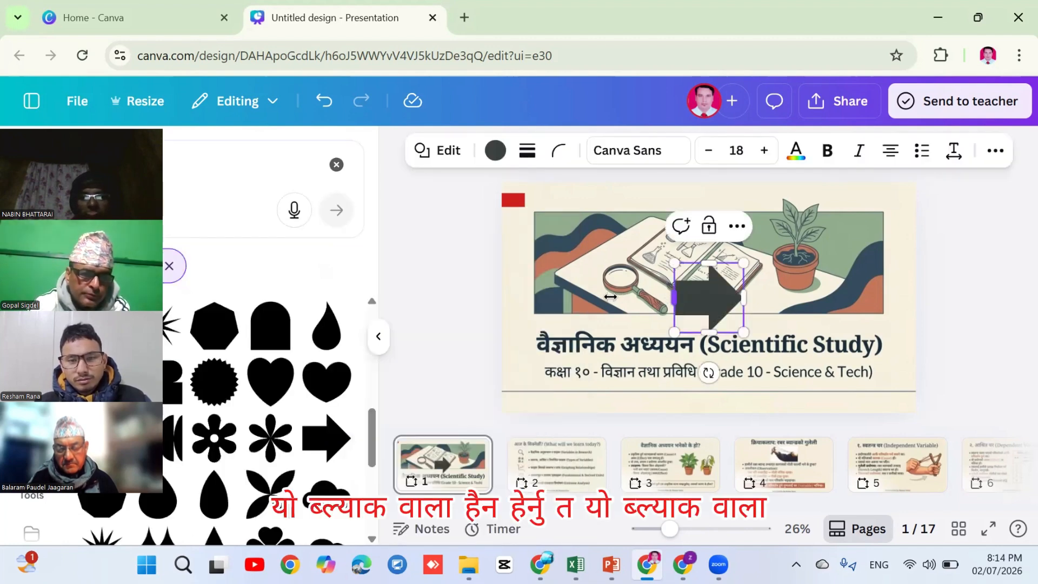
# Widen the arrow and recolour it Cobalt blue from the default solid colours
pyautogui.moveTo(610, 296); pyautogui.dragTo(577, 302)
pyautogui.moveTo(653, 324); pyautogui.dragTo(657, 321)
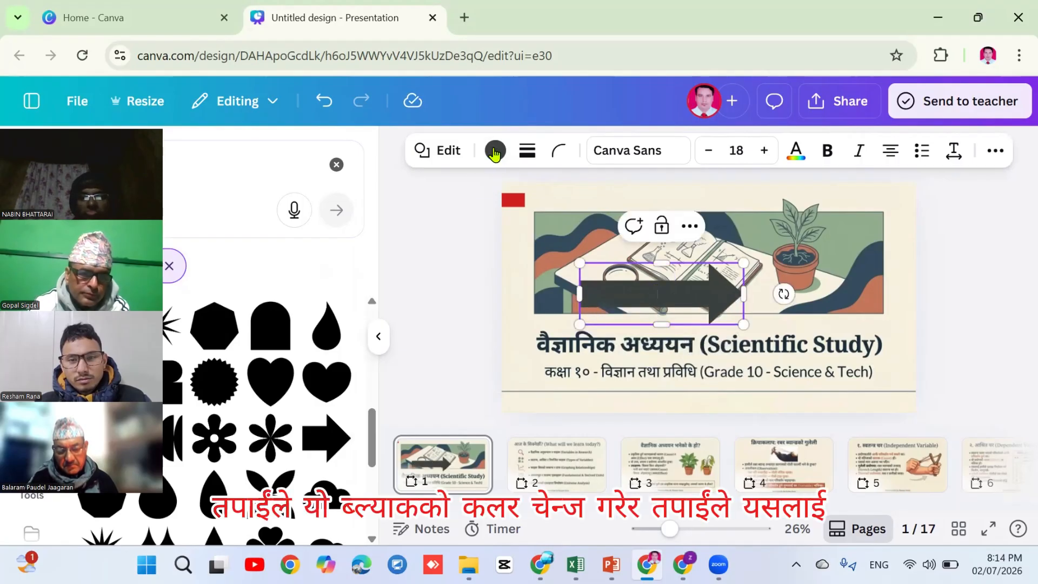
pyautogui.click(494, 151)
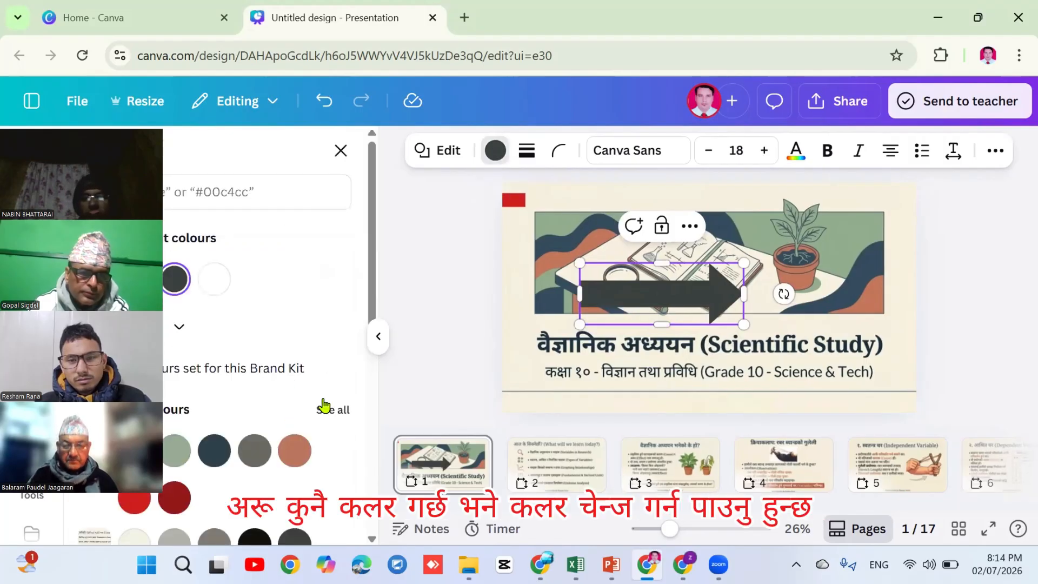
pyautogui.scroll(-4, 375, 294)
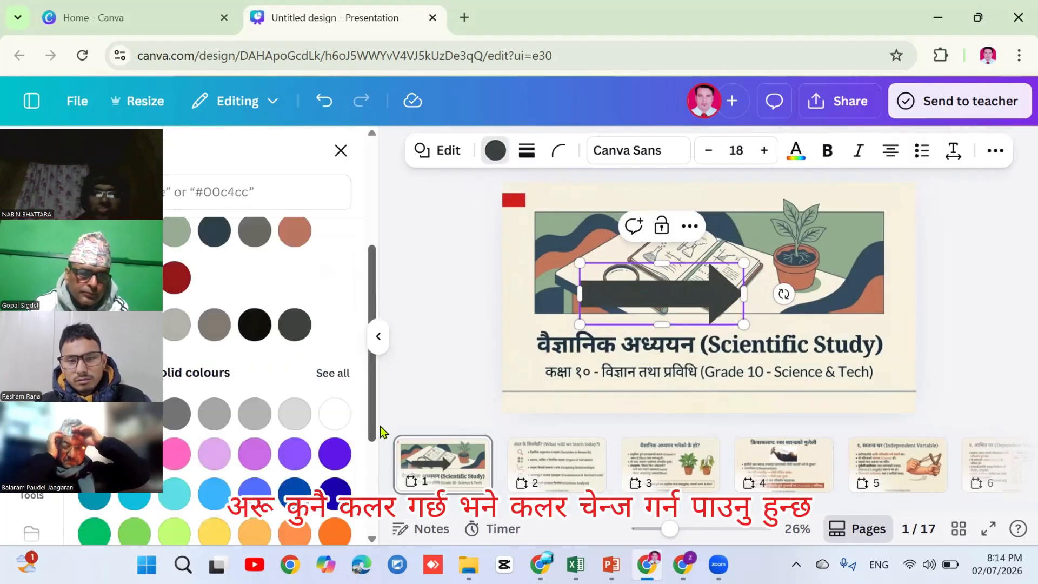
pyautogui.scroll(-1, 354, 461)
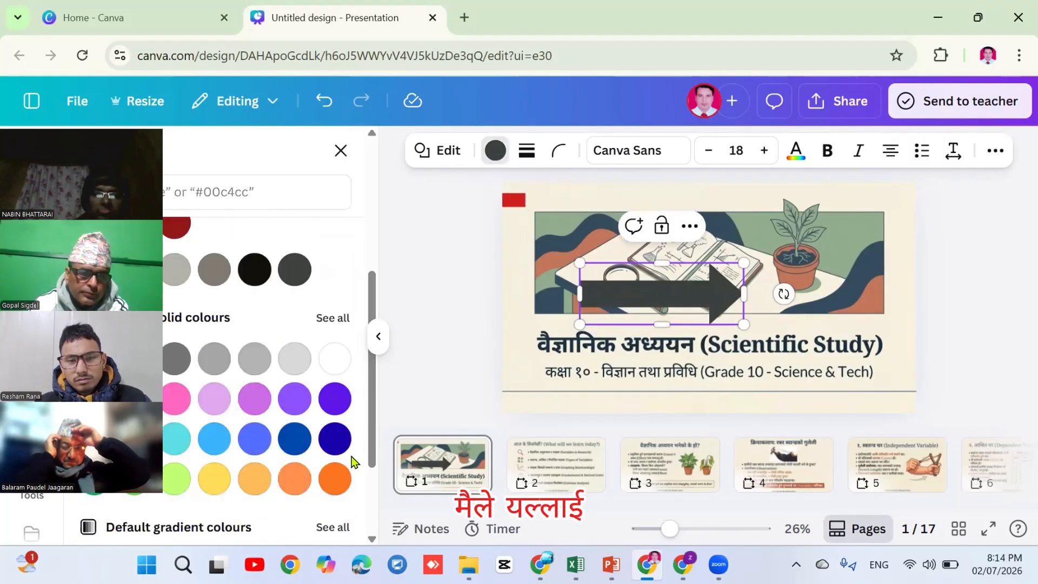
pyautogui.click(302, 446)
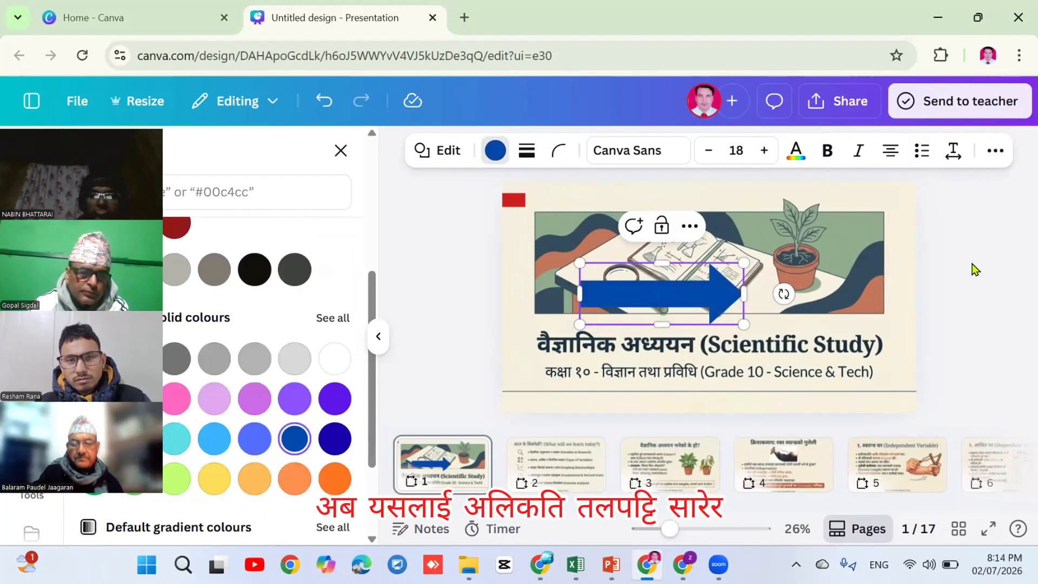
pyautogui.click(697, 301)
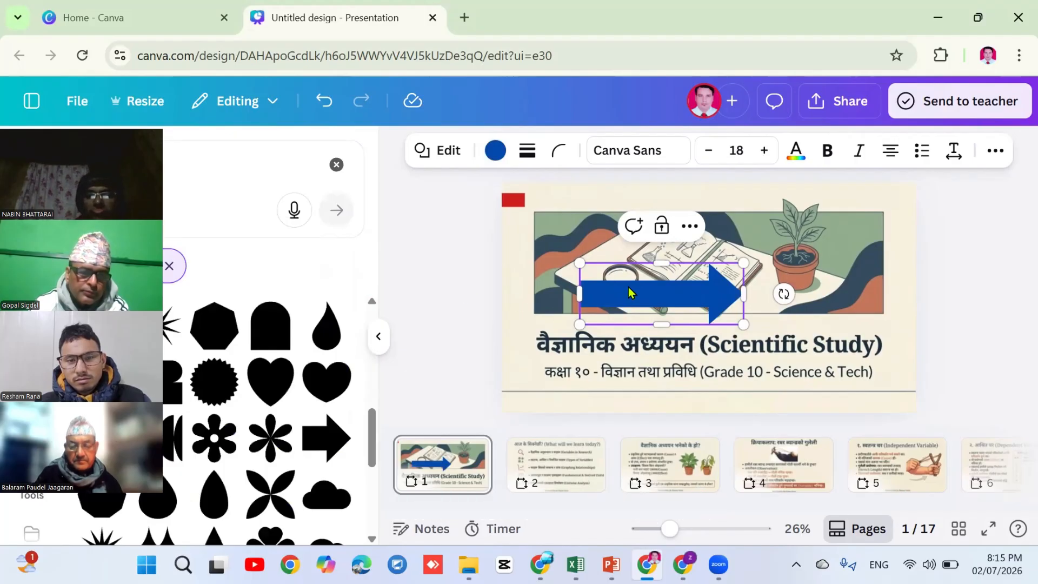
pyautogui.press('Escape')
# Move the blue arrow to the slide's bottom-right below the subtitle and shorten its height
pyautogui.moveTo(674, 371); pyautogui.dragTo(708, 376)
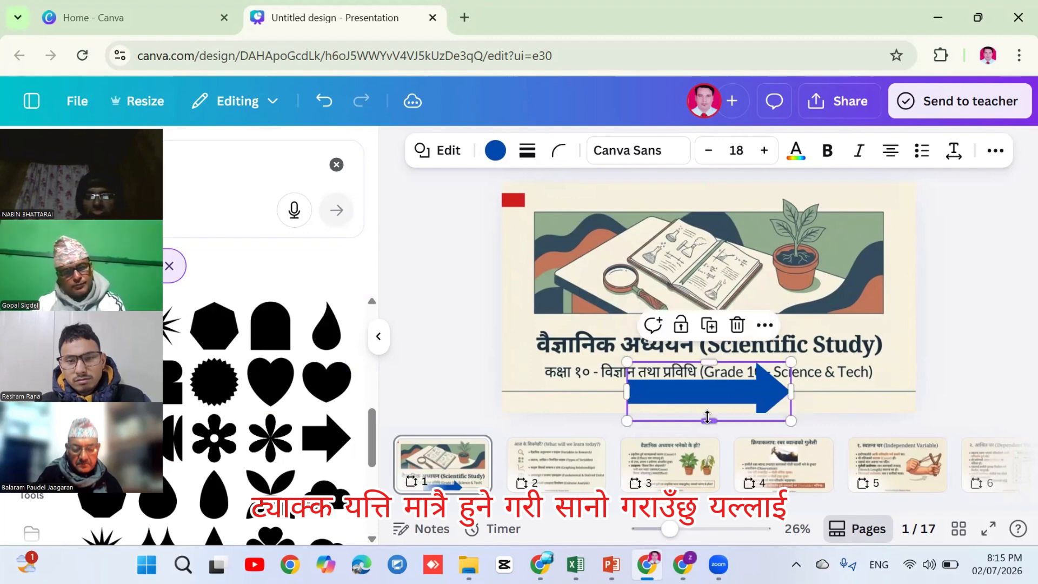
pyautogui.moveTo(707, 417); pyautogui.dragTo(869, 390)
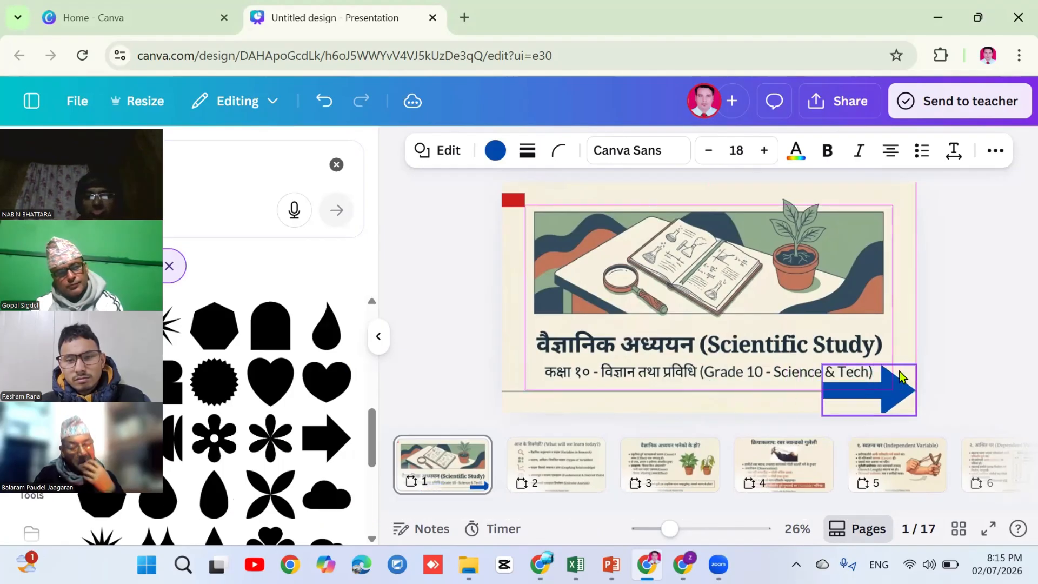
pyautogui.click(994, 283)
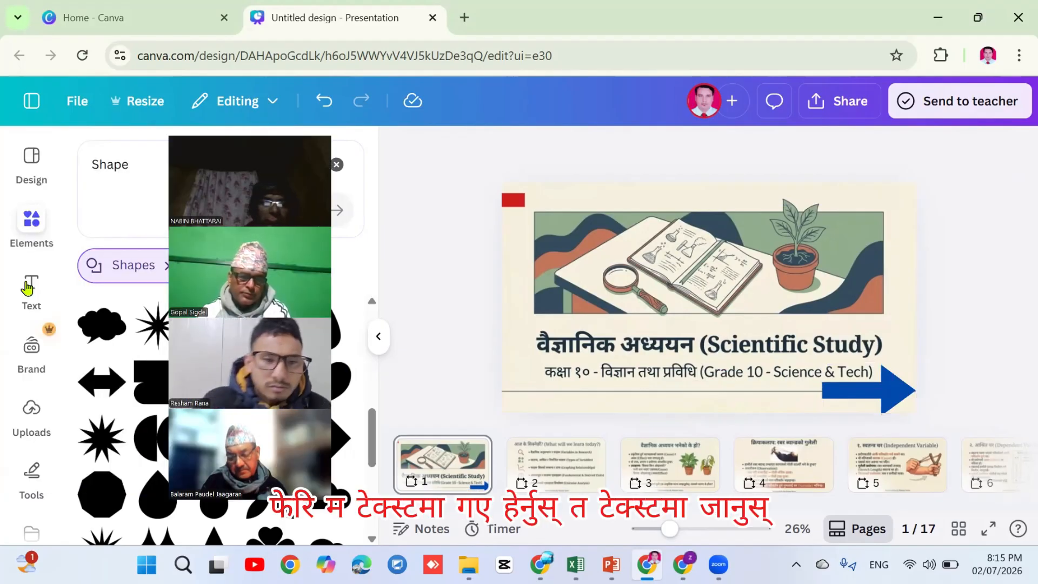
# Add a heading with the teacher's name, shrink it to about size 43, and place it on the blue arrow
pyautogui.click(31, 292)
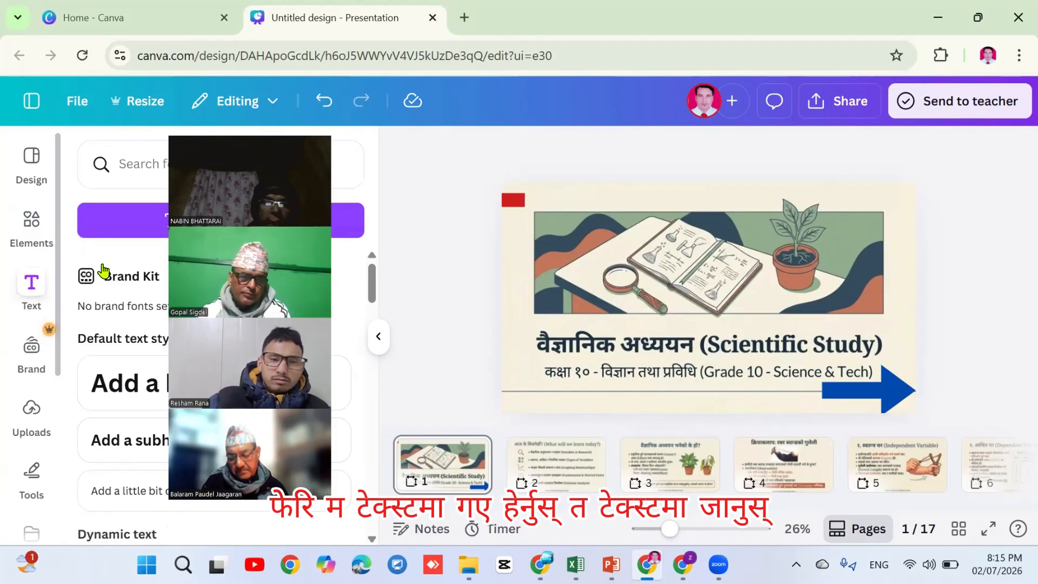
pyautogui.click(123, 381)
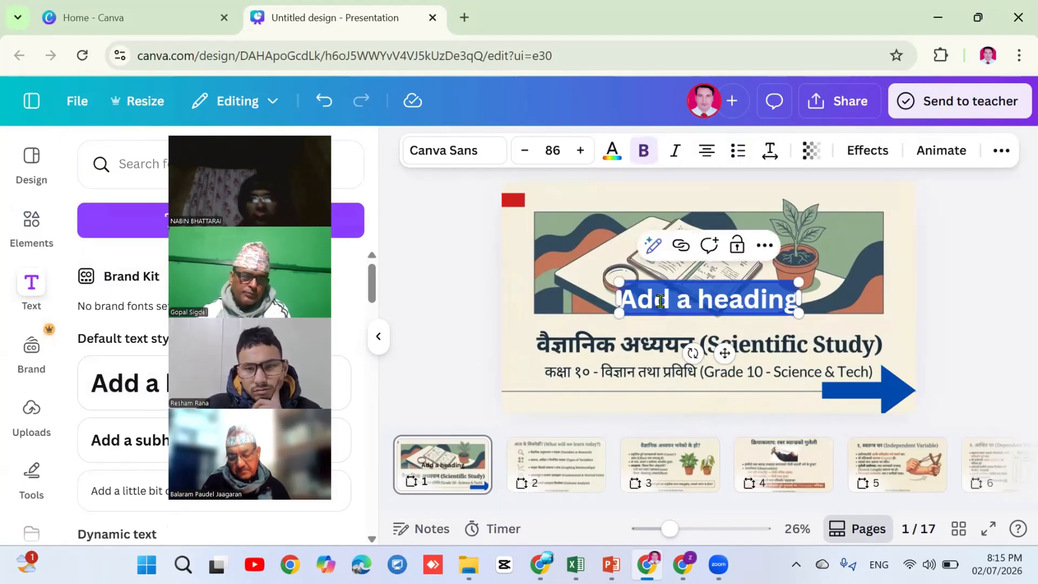
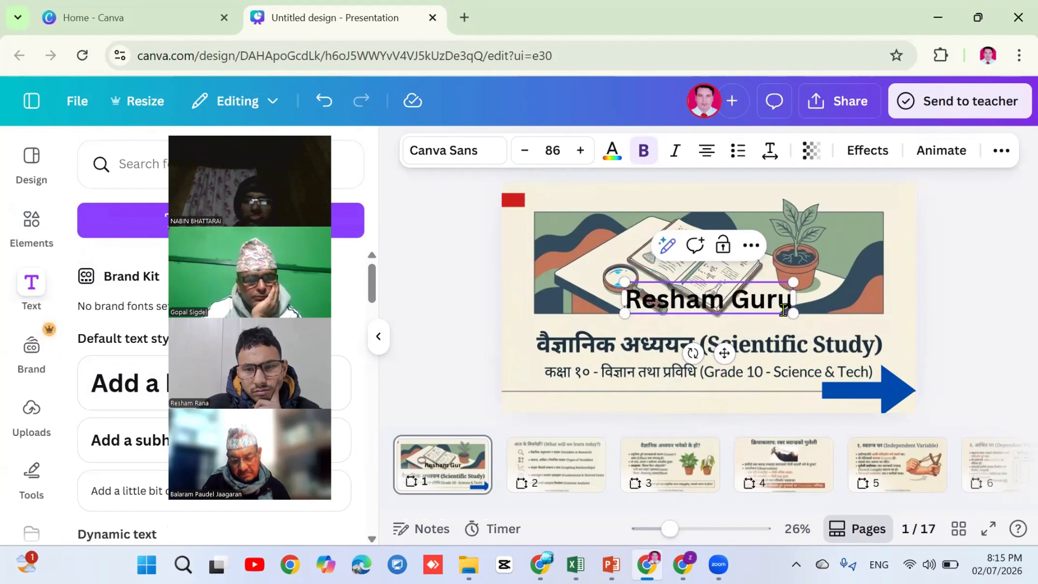
pyautogui.moveTo(793, 313); pyautogui.dragTo(709, 299)
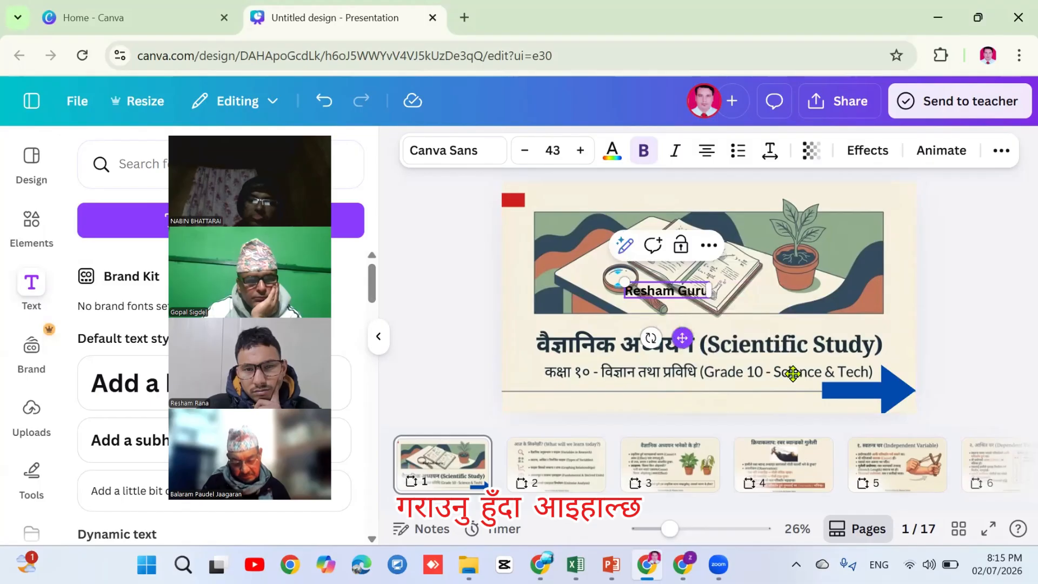
pyautogui.moveTo(793, 373); pyautogui.dragTo(835, 403)
pyautogui.moveTo(868, 448); pyautogui.dragTo(880, 445)
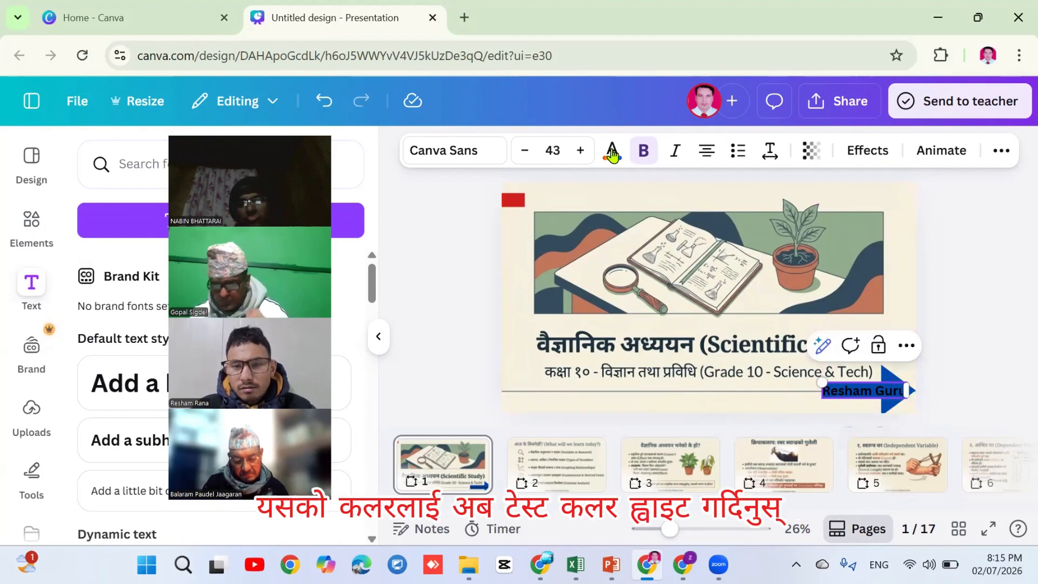
# Colour the name label's text White from Document colours, confirm it, and deselect the label
pyautogui.click(614, 152)
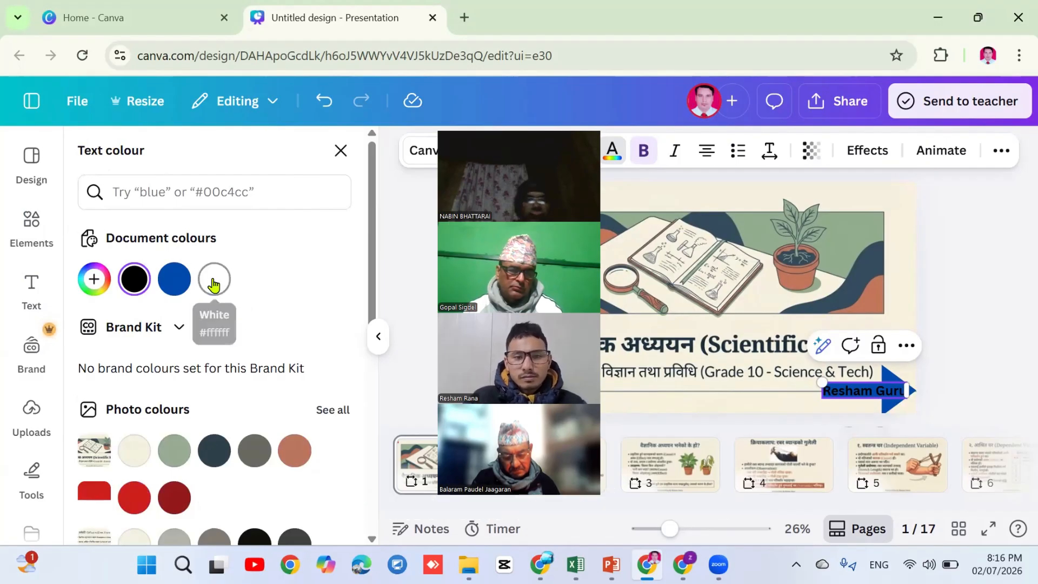
pyautogui.click(214, 281)
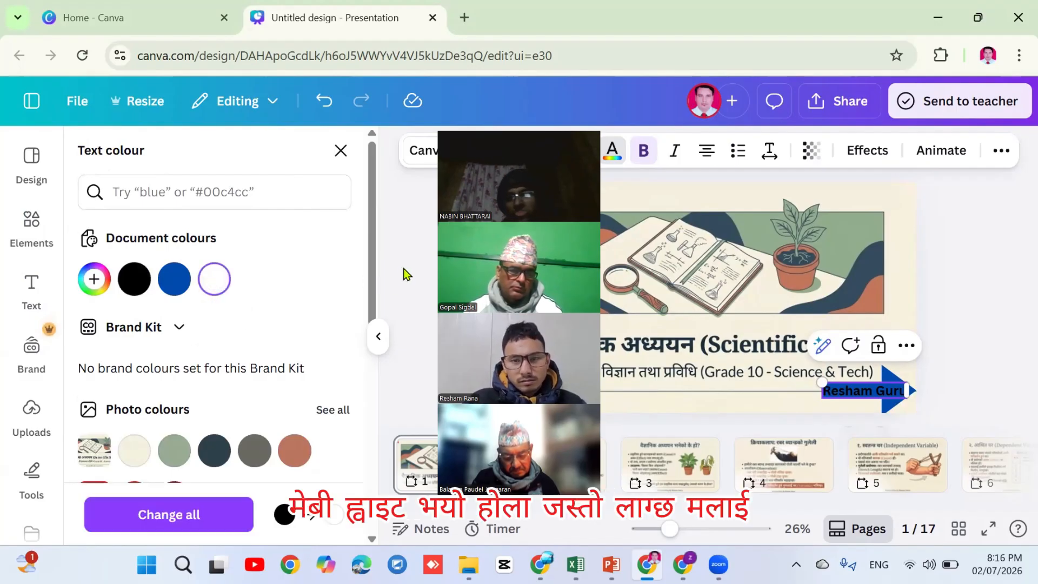
pyautogui.click(409, 267)
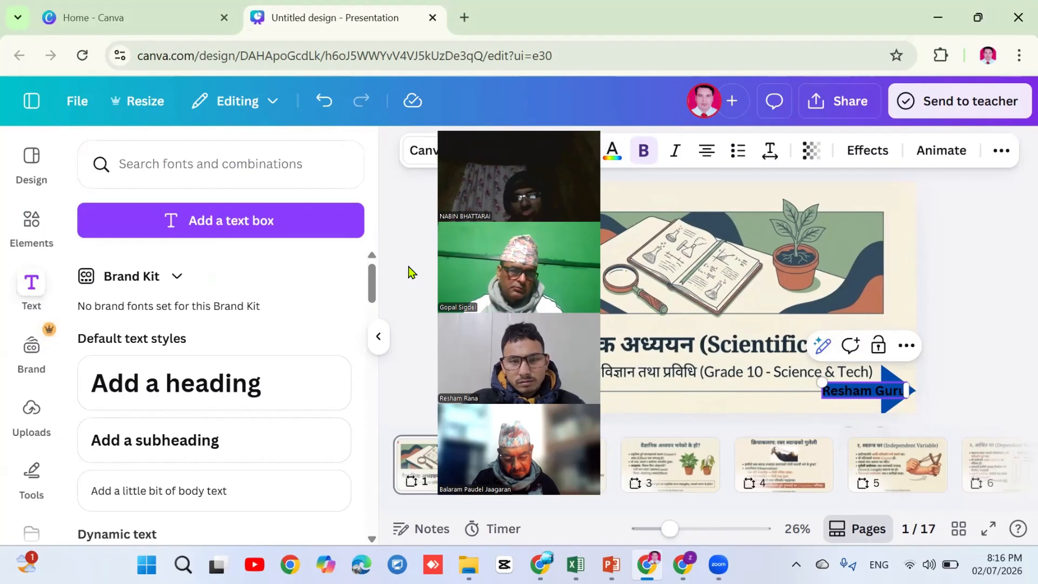
pyautogui.click(409, 270)
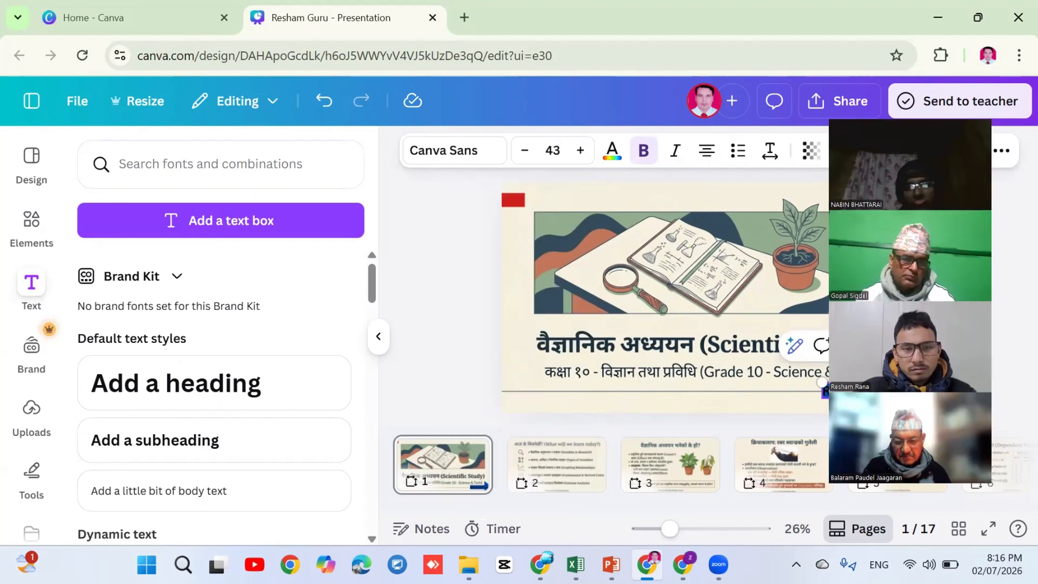
pyautogui.click(611, 150)
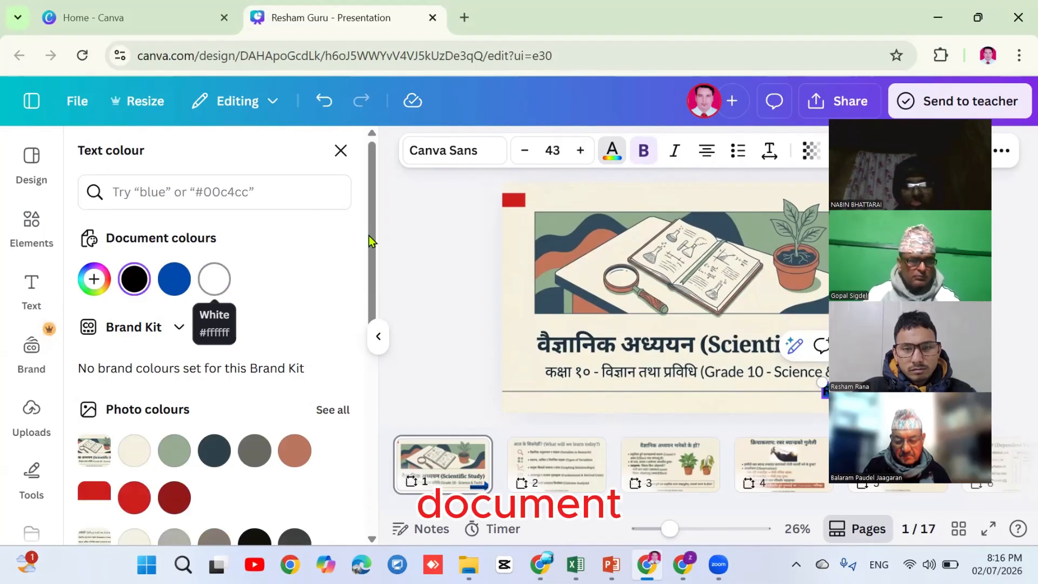
pyautogui.moveTo(372, 263); pyautogui.dragTo(386, 404)
pyautogui.scroll(-2, 341, 311)
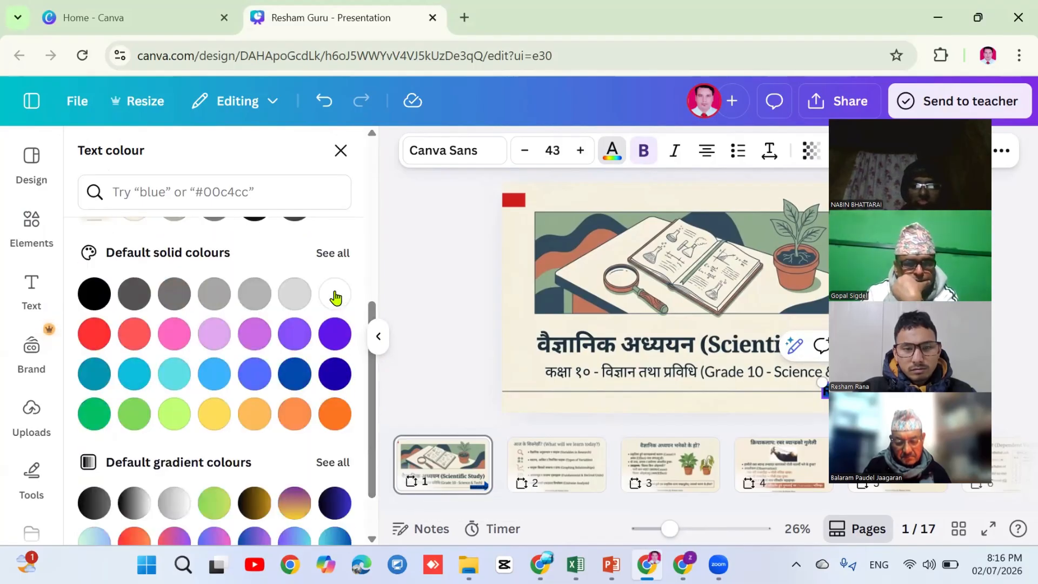
pyautogui.press('Escape')
pyautogui.click(465, 291)
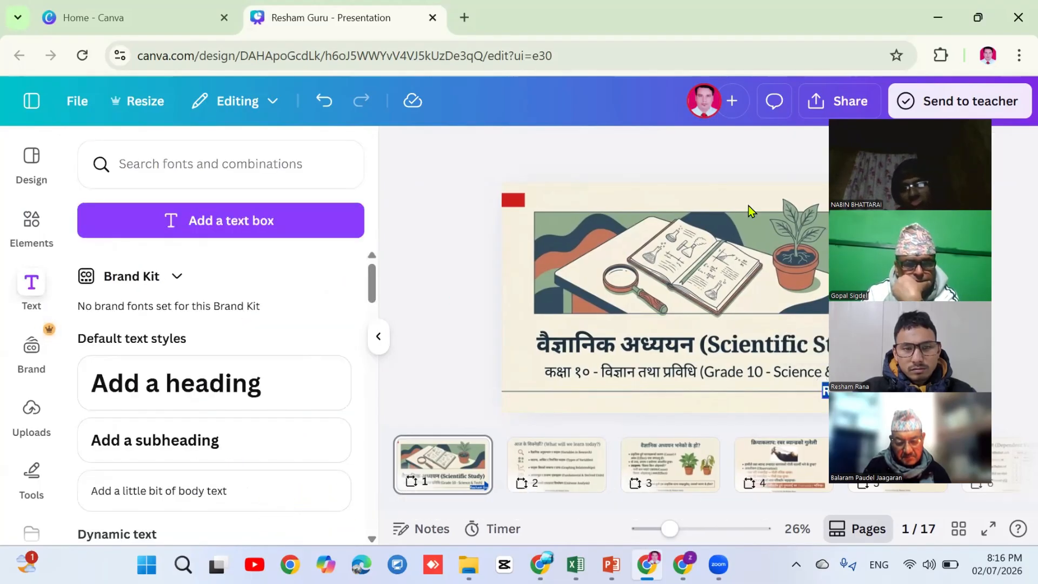
pyautogui.moveTo(927, 111); pyautogui.dragTo(221, 124)
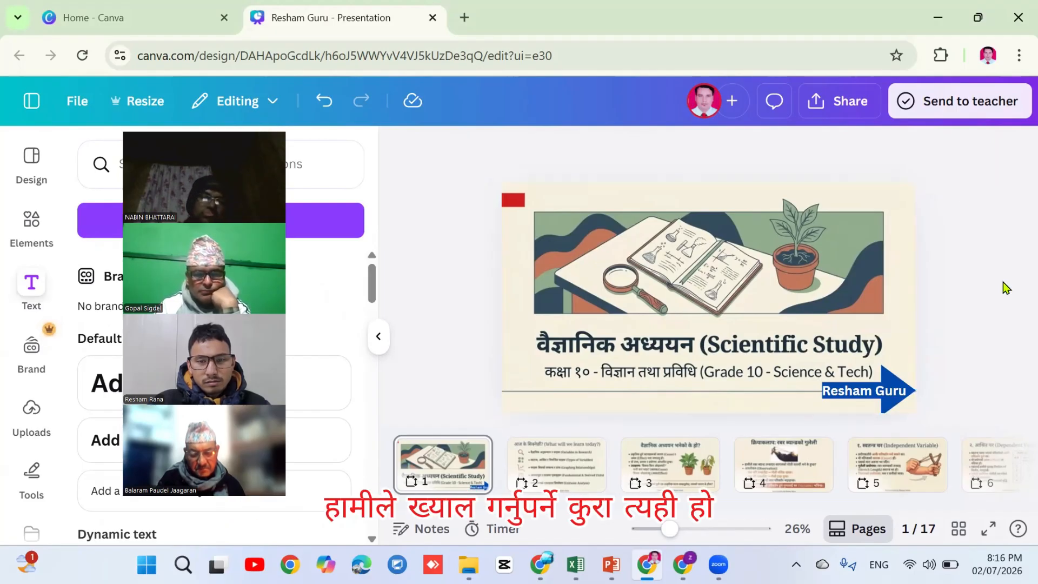
# Download pages 1–17 of the presentation as a PPTX file
pyautogui.click(846, 104)
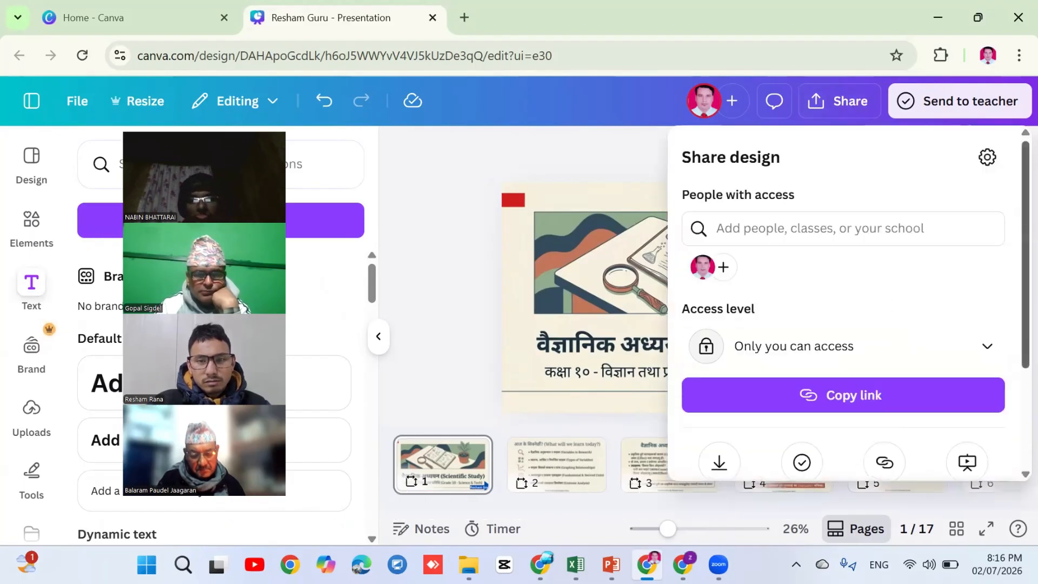
pyautogui.scroll(-2, 848, 302)
pyautogui.scroll(-1, 941, 294)
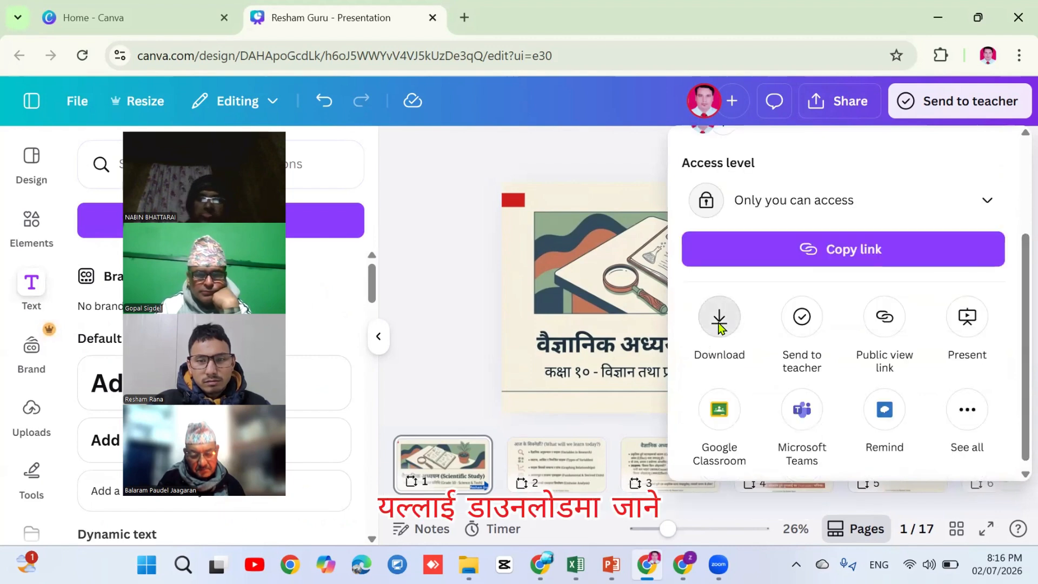
pyautogui.click(719, 319)
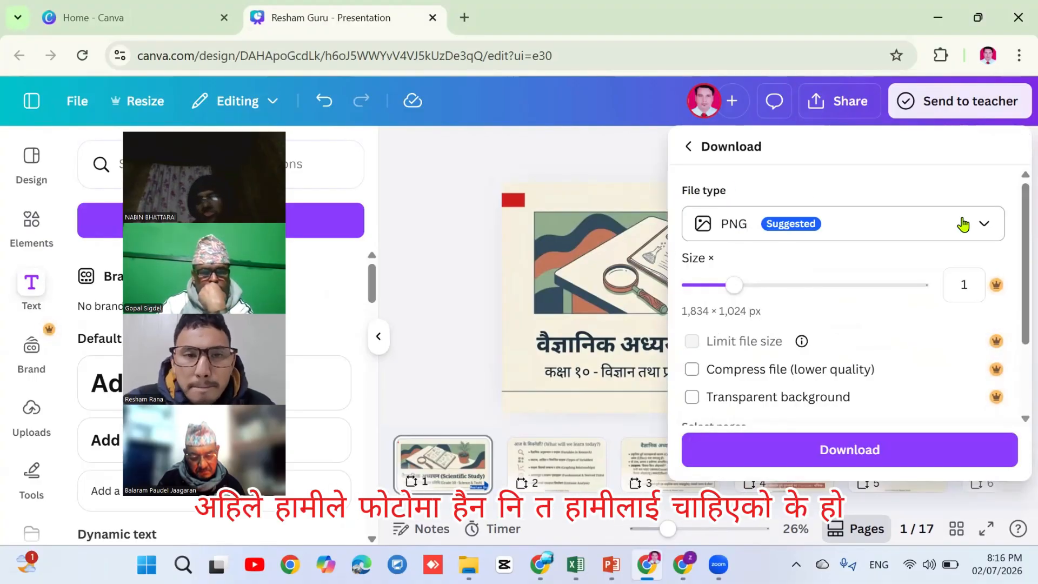
pyautogui.click(982, 227)
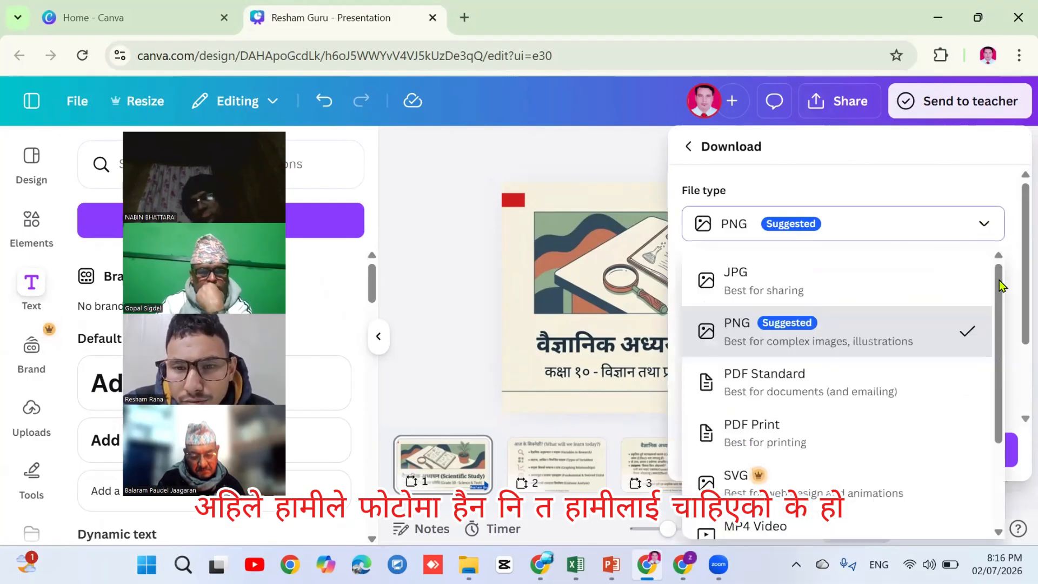
pyautogui.scroll(-3, 1001, 357)
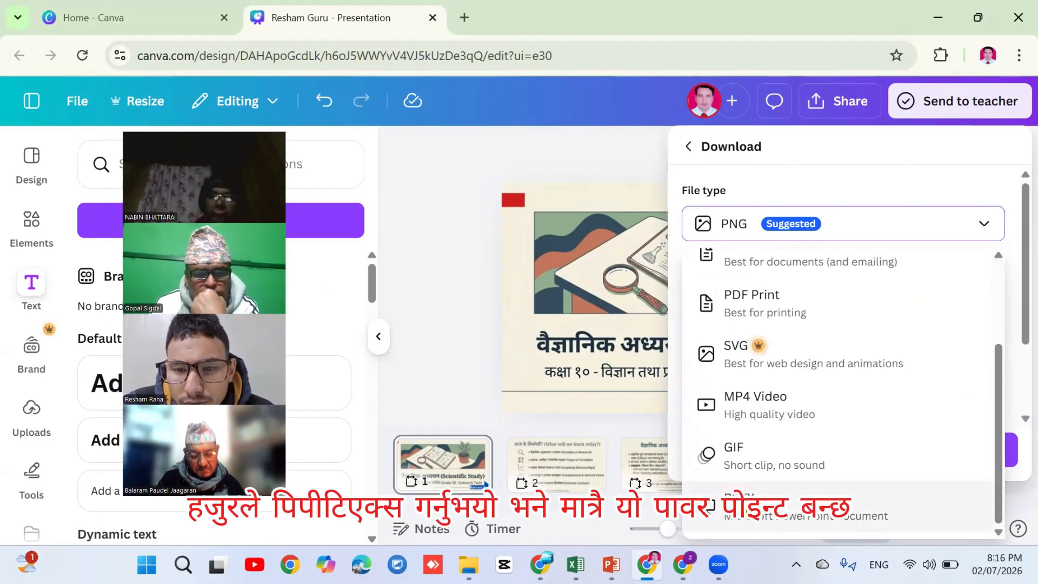
pyautogui.click(784, 506)
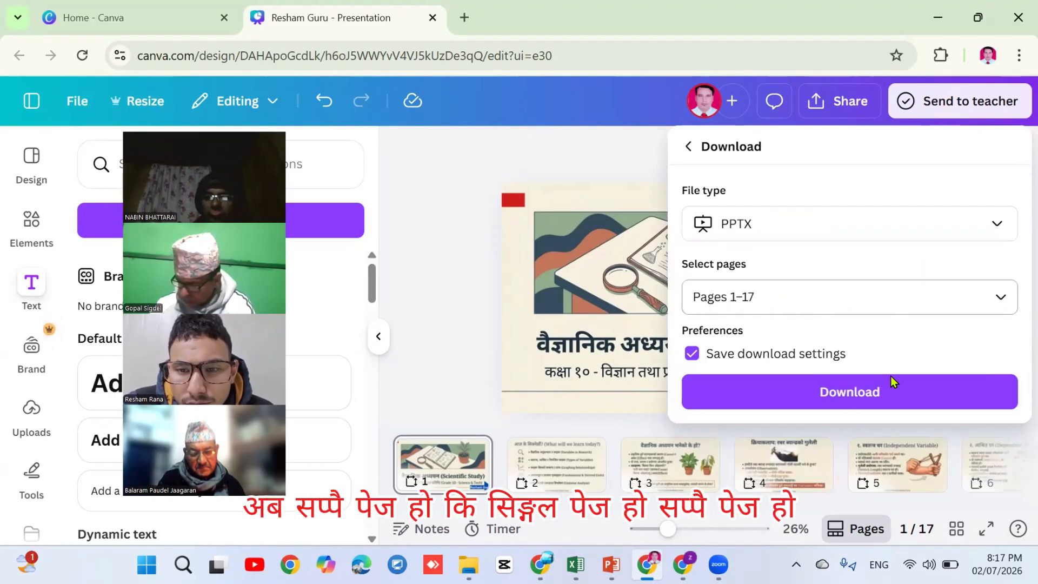
pyautogui.click(839, 396)
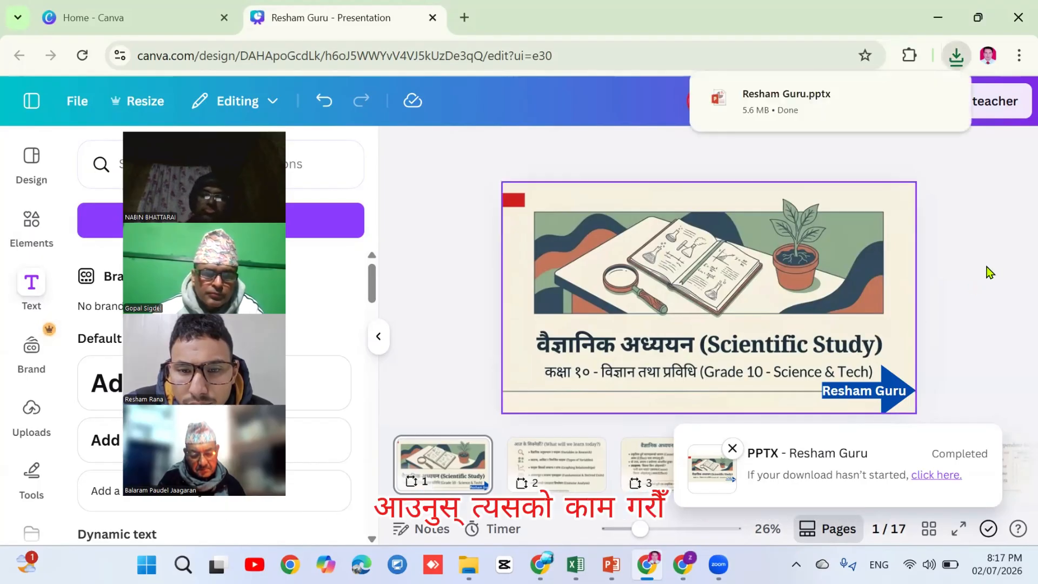
# Give the title slide's science illustration the Tumble animation
pyautogui.click(623, 270)
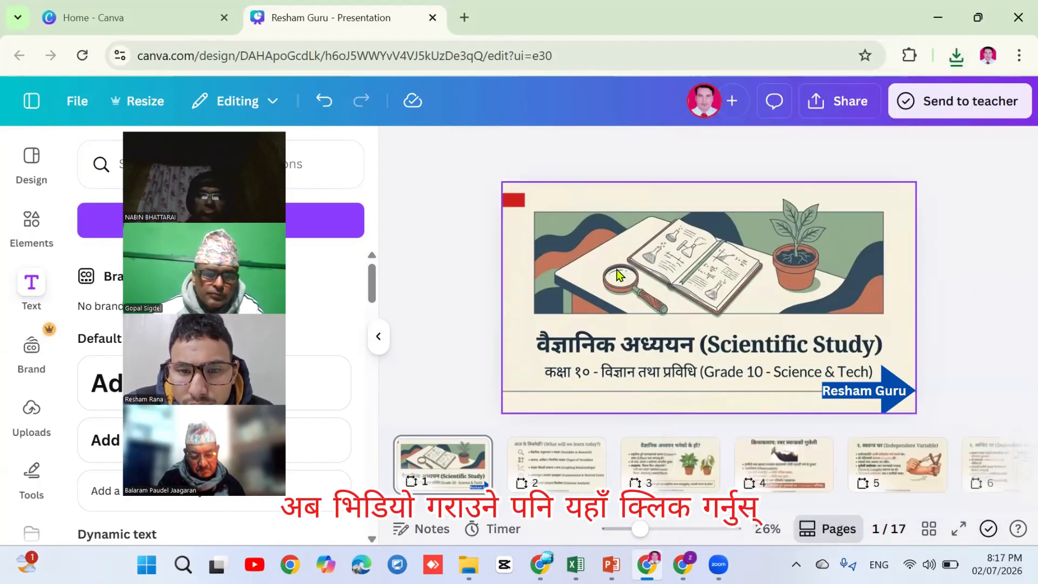
pyautogui.click(619, 275)
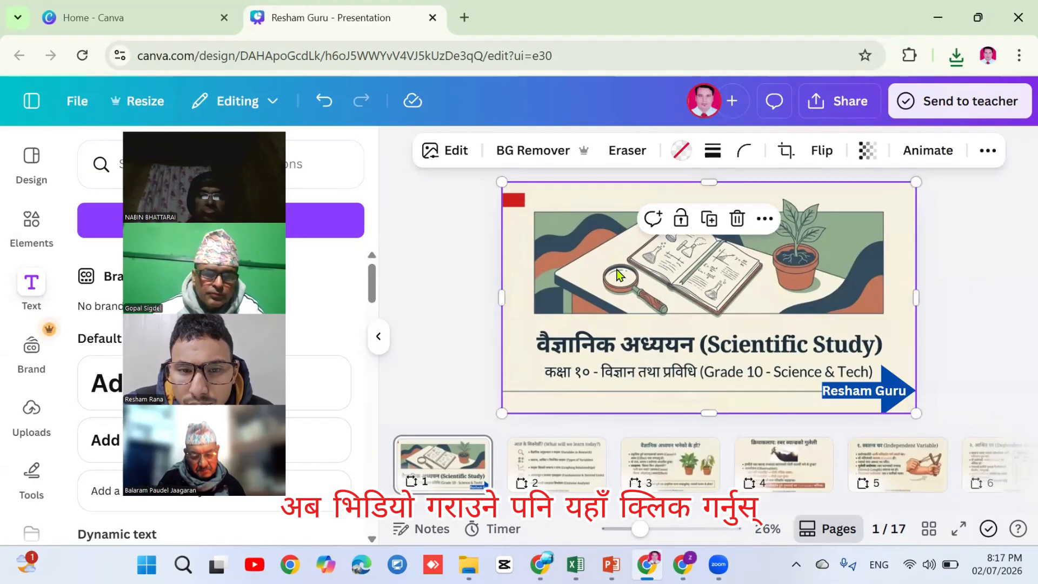
pyautogui.click(919, 154)
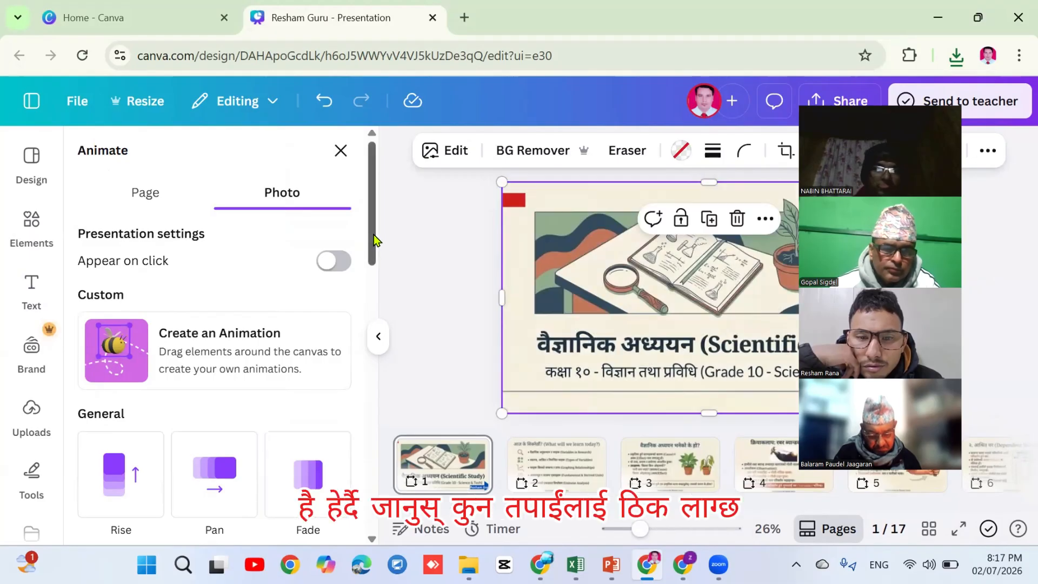
pyautogui.moveTo(377, 239); pyautogui.dragTo(371, 320)
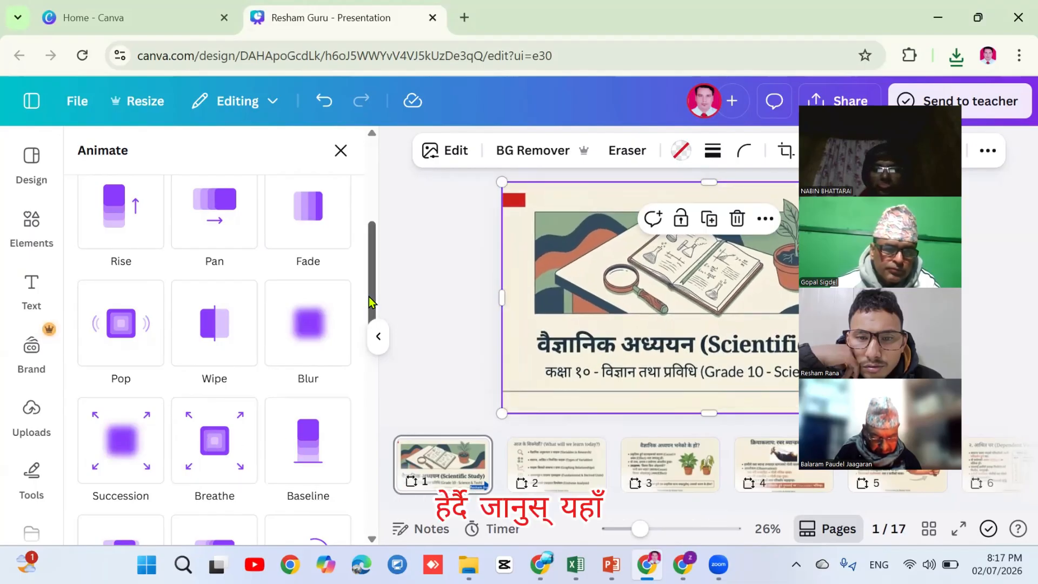
pyautogui.scroll(-1, 372, 345)
pyautogui.scroll(-3, 303, 368)
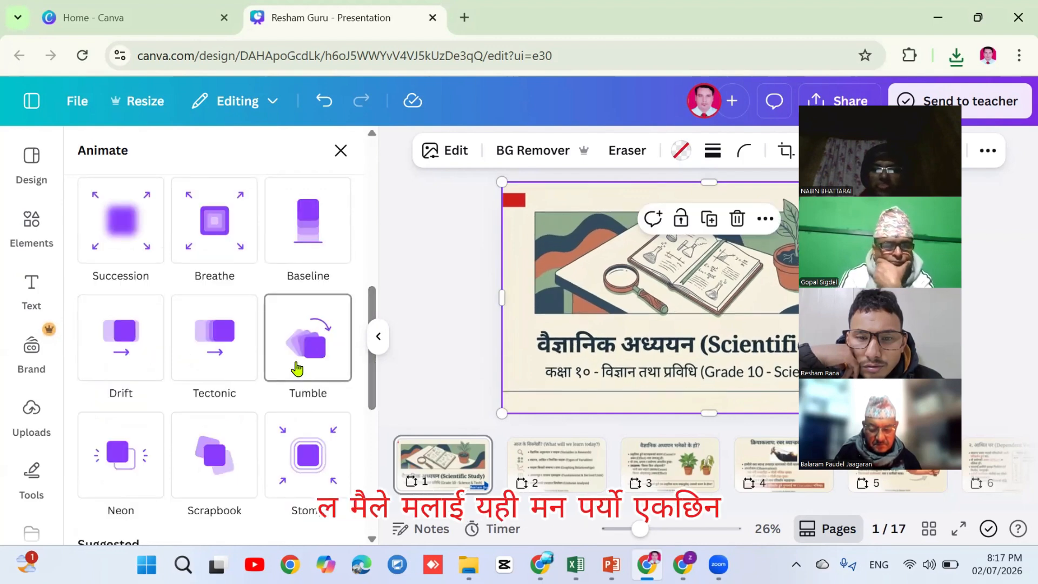
pyautogui.click(296, 369)
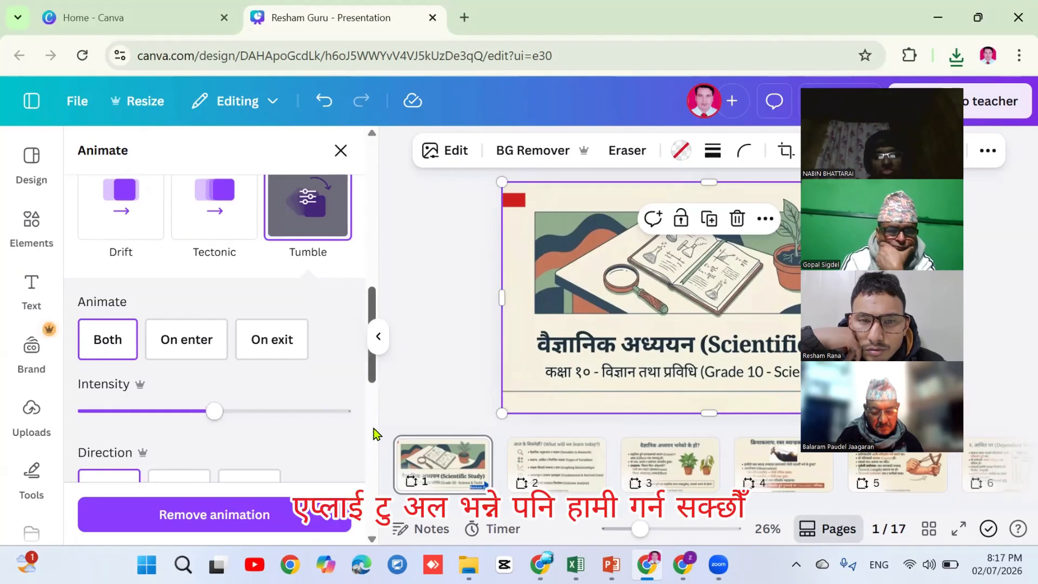
# Move to slide 2 with its page animation choices showing
pyautogui.scroll(-3, 374, 422)
pyautogui.scroll(-8, 366, 485)
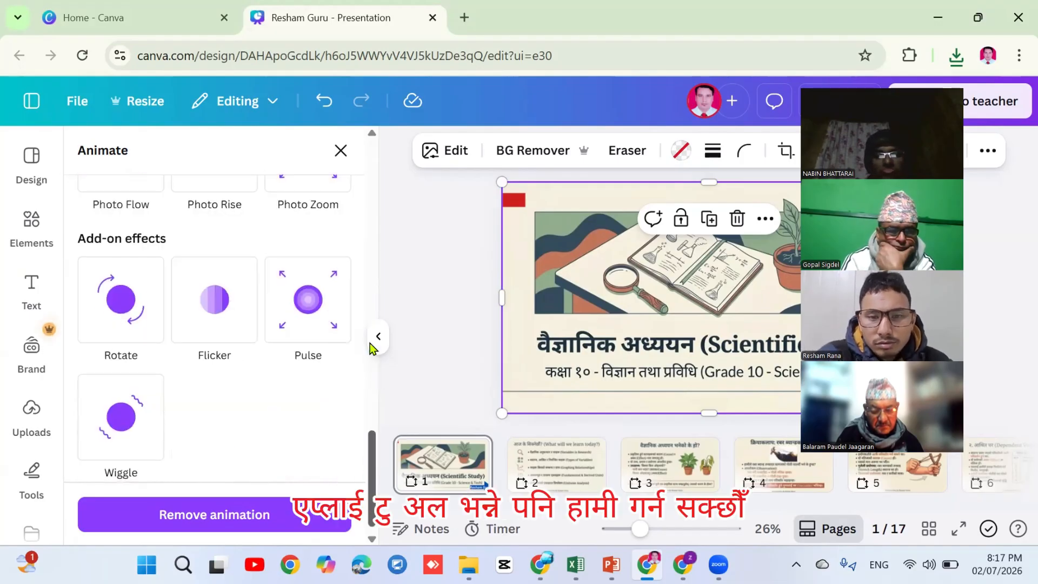
pyautogui.scroll(12, 372, 343)
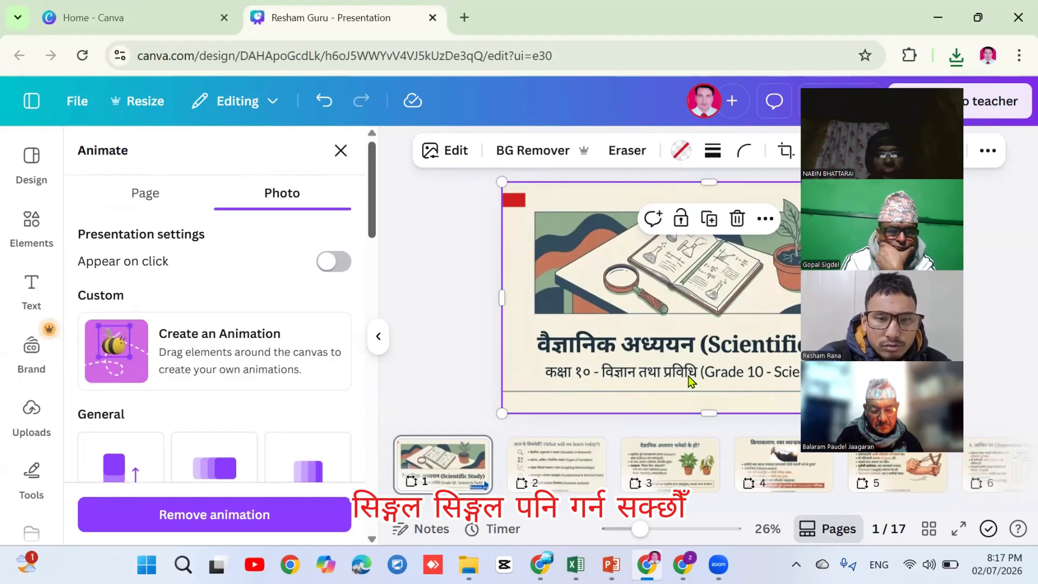
pyautogui.click(566, 470)
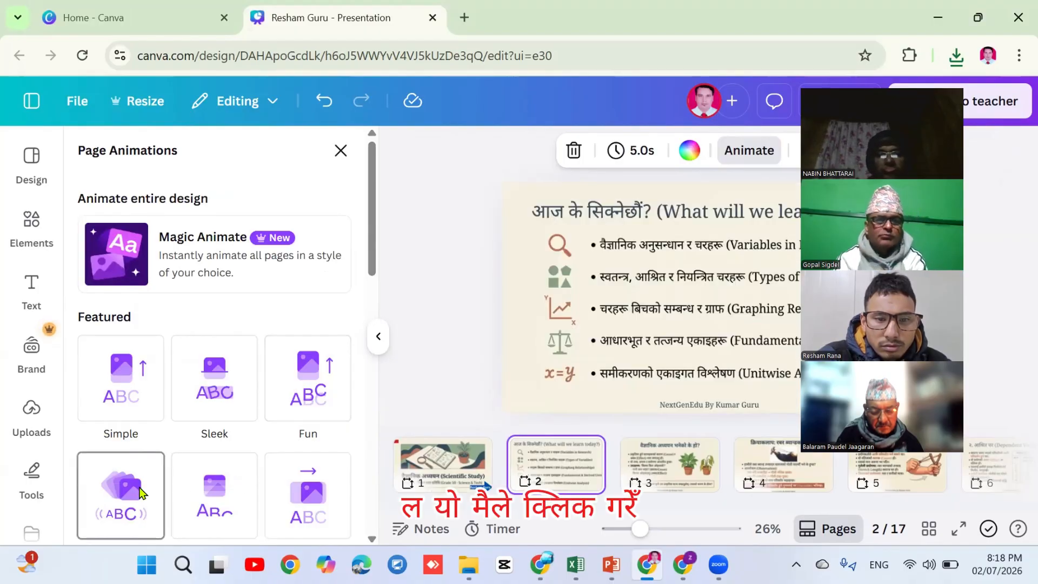
# Apply the Party page animation with a 20.0-second duration to all 17 pages
pyautogui.click(139, 491)
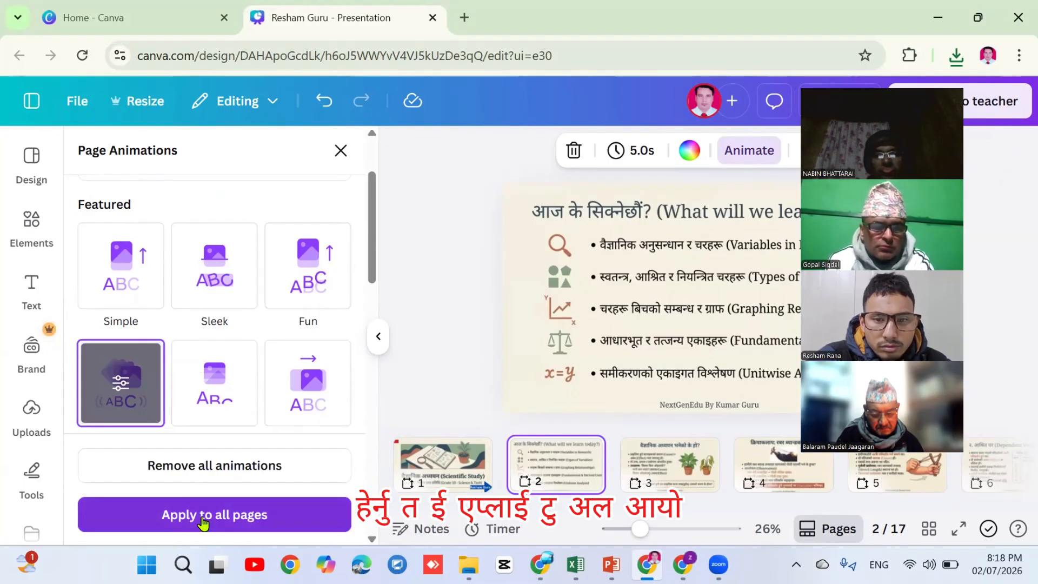
pyautogui.click(643, 154)
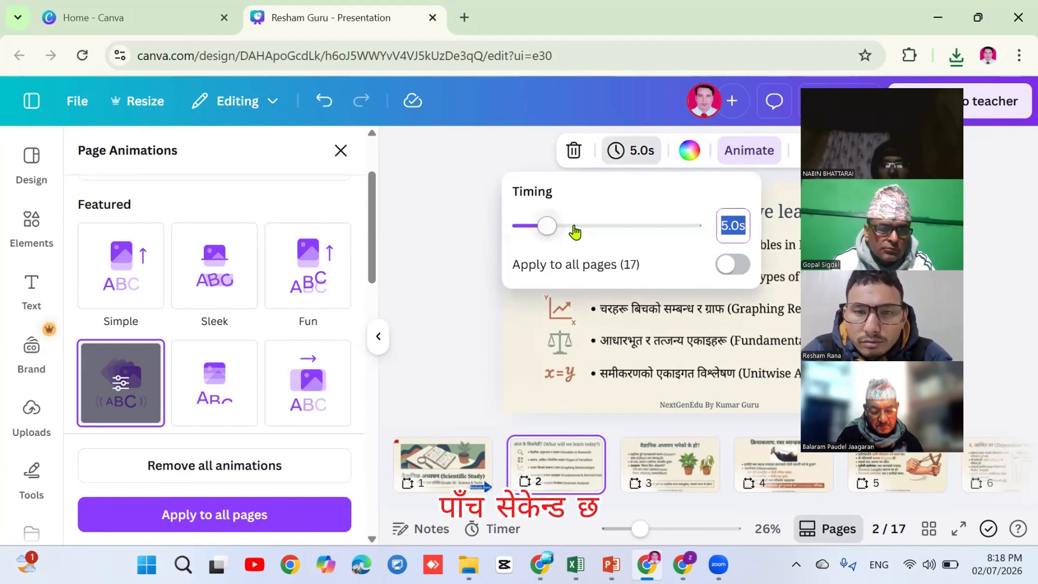
pyautogui.moveTo(574, 231); pyautogui.dragTo(635, 226)
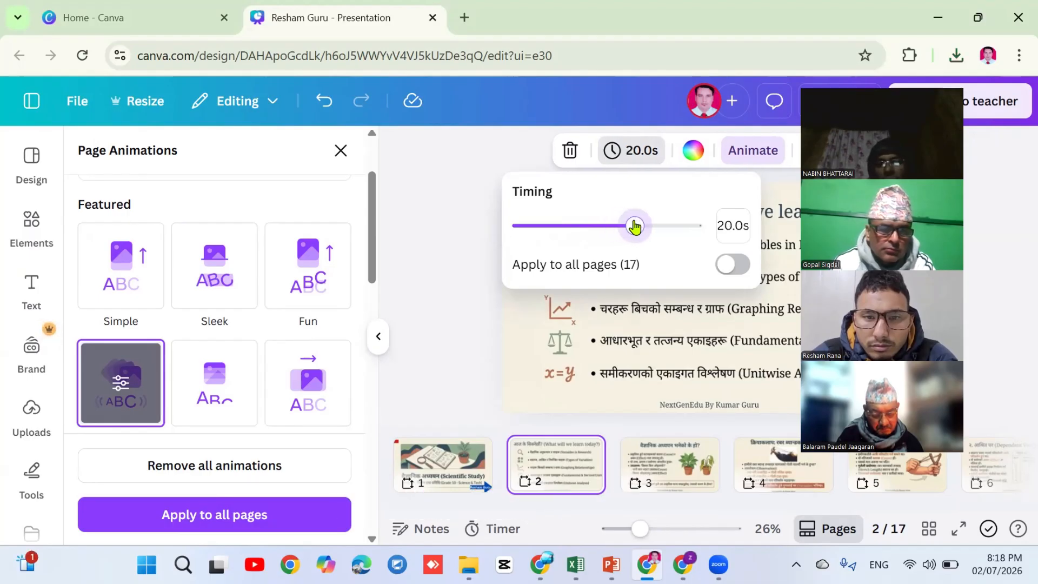
pyautogui.click(734, 265)
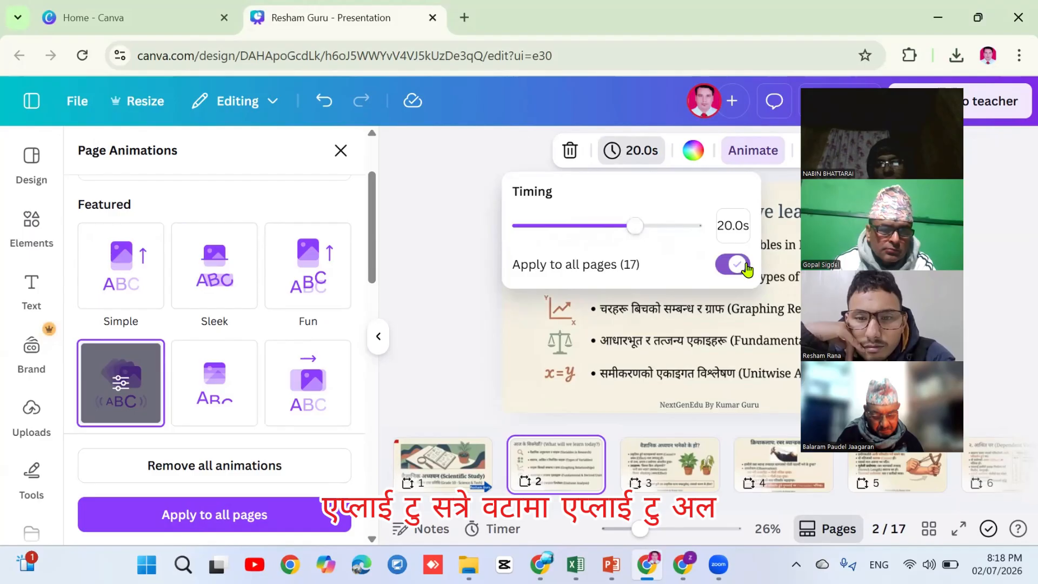
pyautogui.click(199, 515)
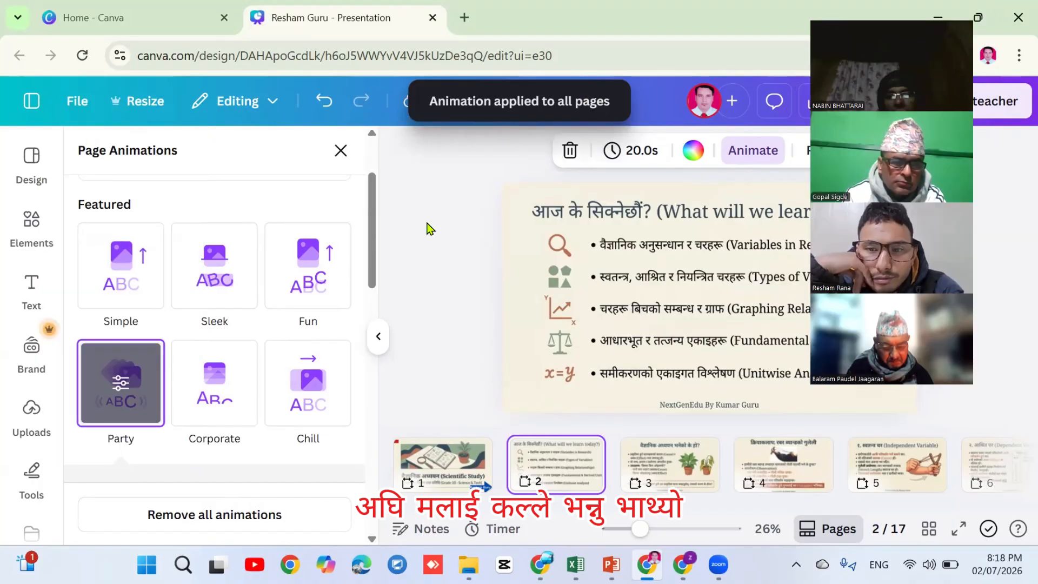
# Close Page Animations, browse the uploaded PDF's pages, then collapse the side panel
pyautogui.click(338, 150)
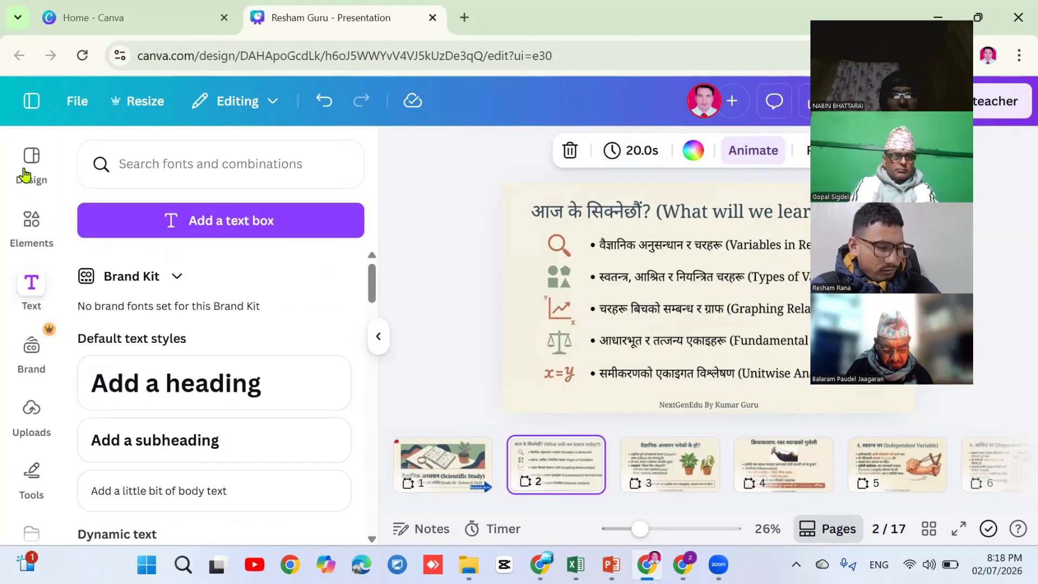
pyautogui.click(30, 415)
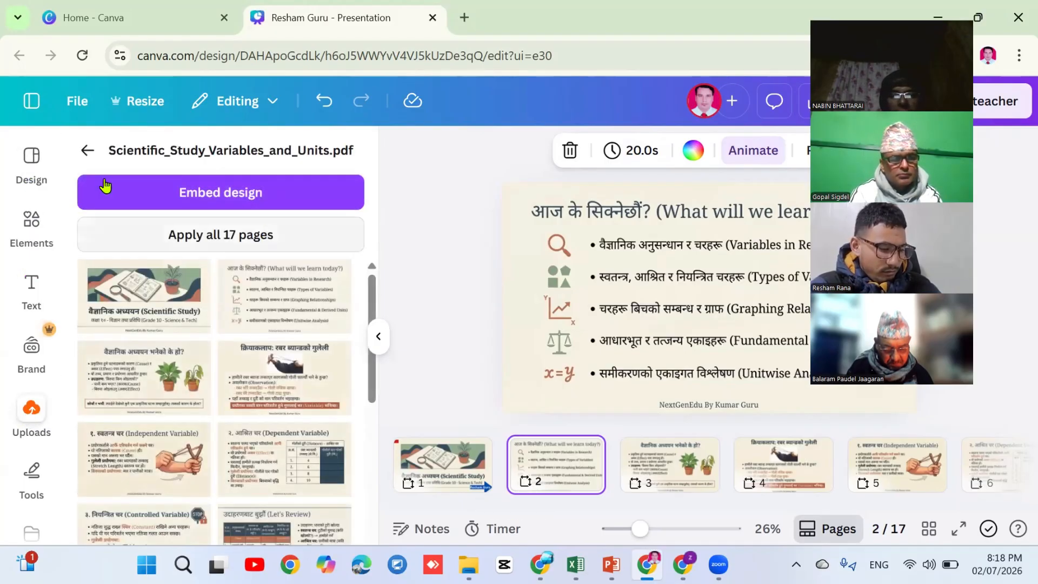
pyautogui.click(88, 153)
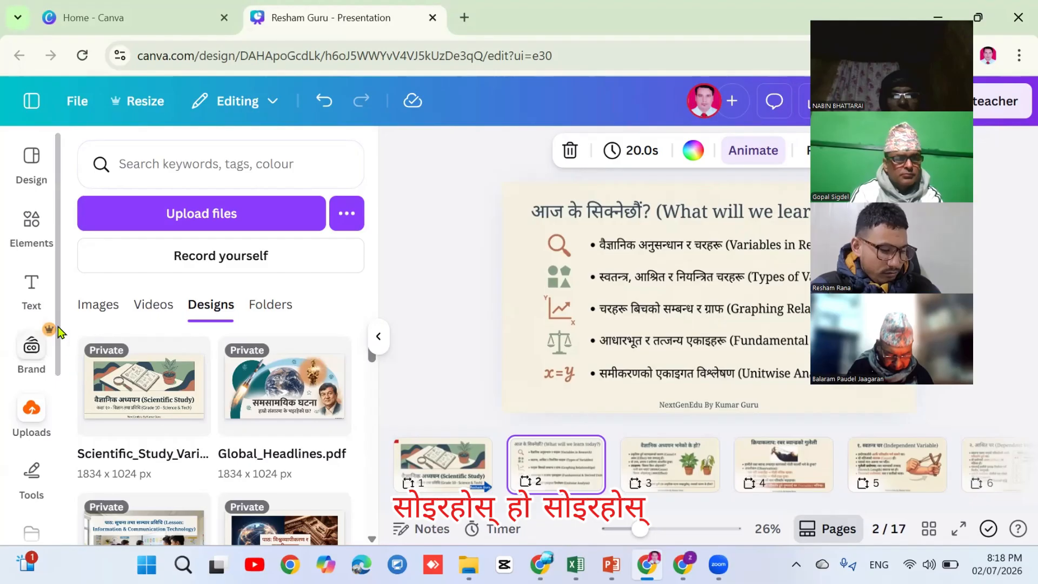
pyautogui.scroll(-2, 54, 346)
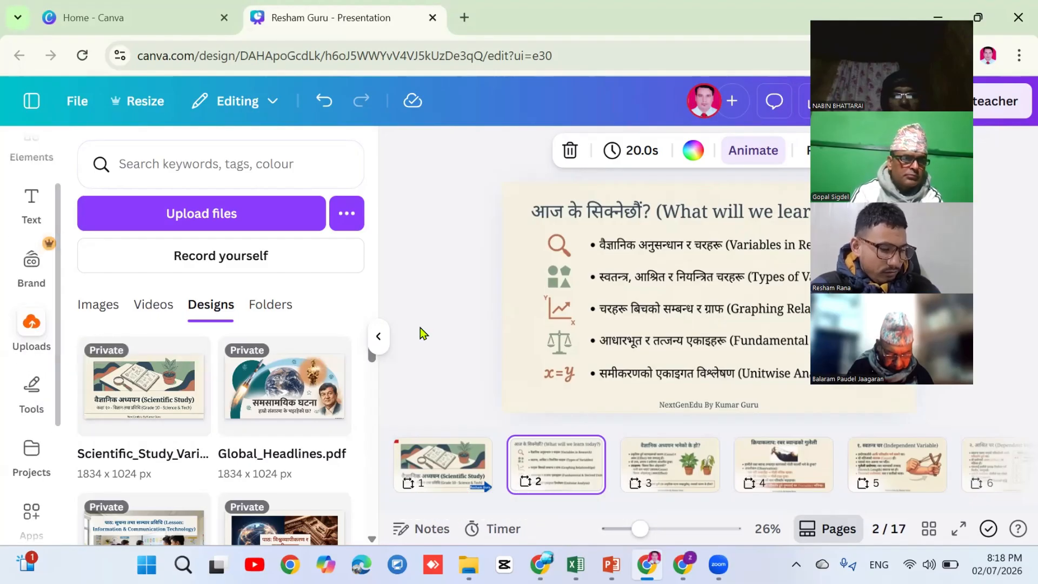
pyautogui.click(378, 336)
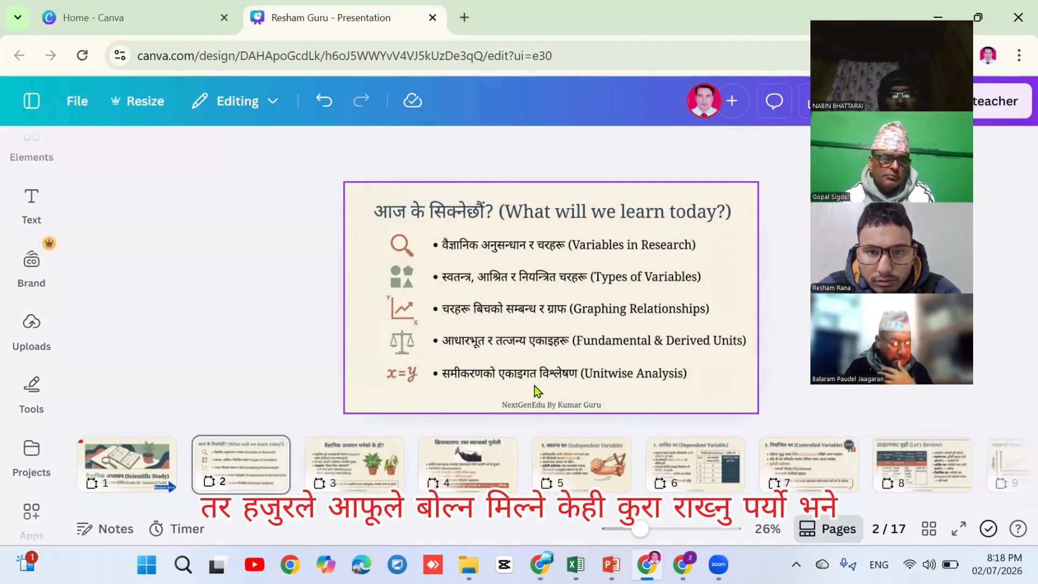
pyautogui.click(110, 535)
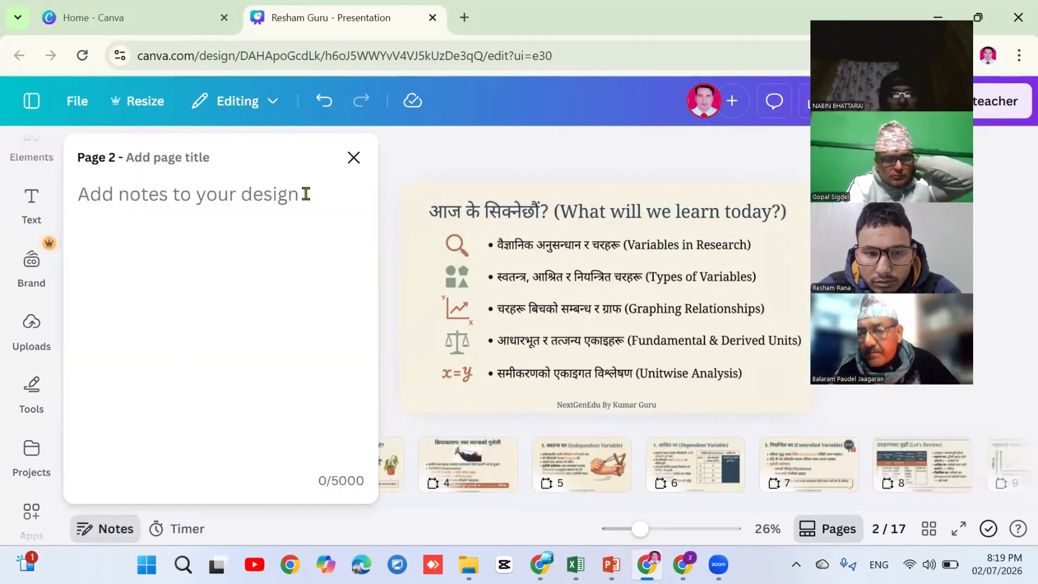
pyautogui.click(116, 195)
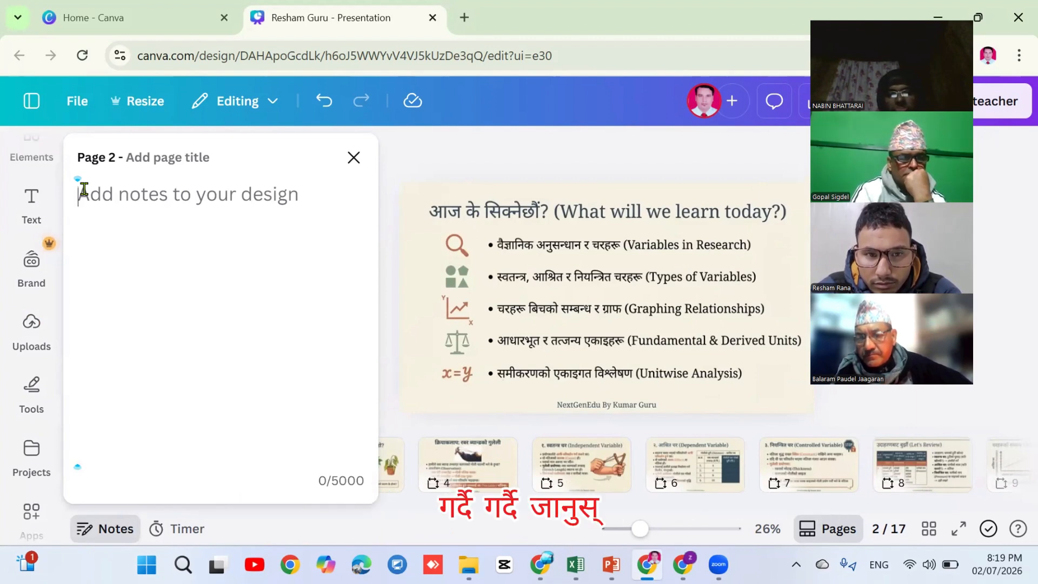
pyautogui.click(352, 158)
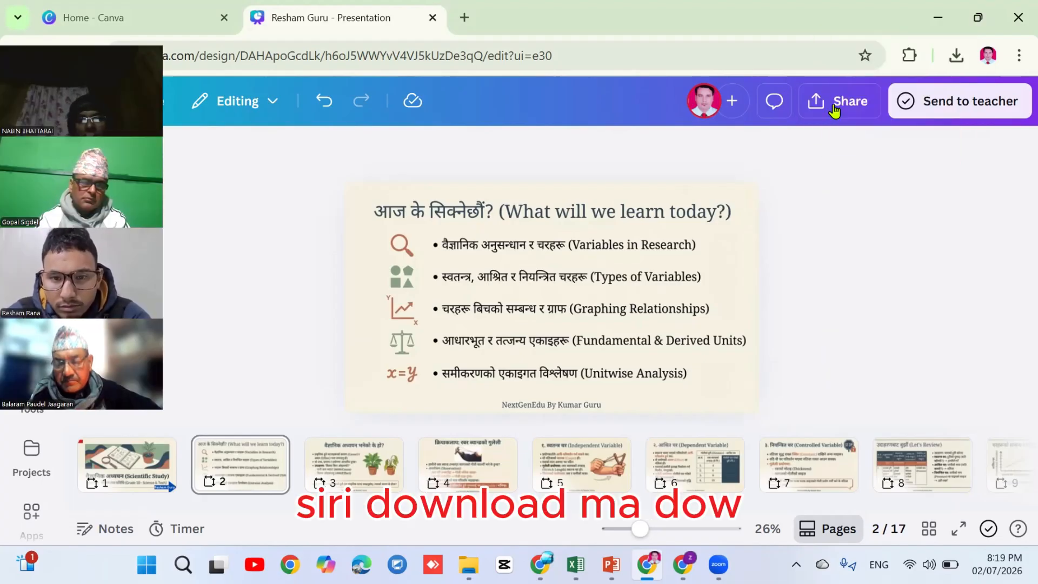
# Download pages 1–17 of the presentation as an MP4 video
pyautogui.click(835, 105)
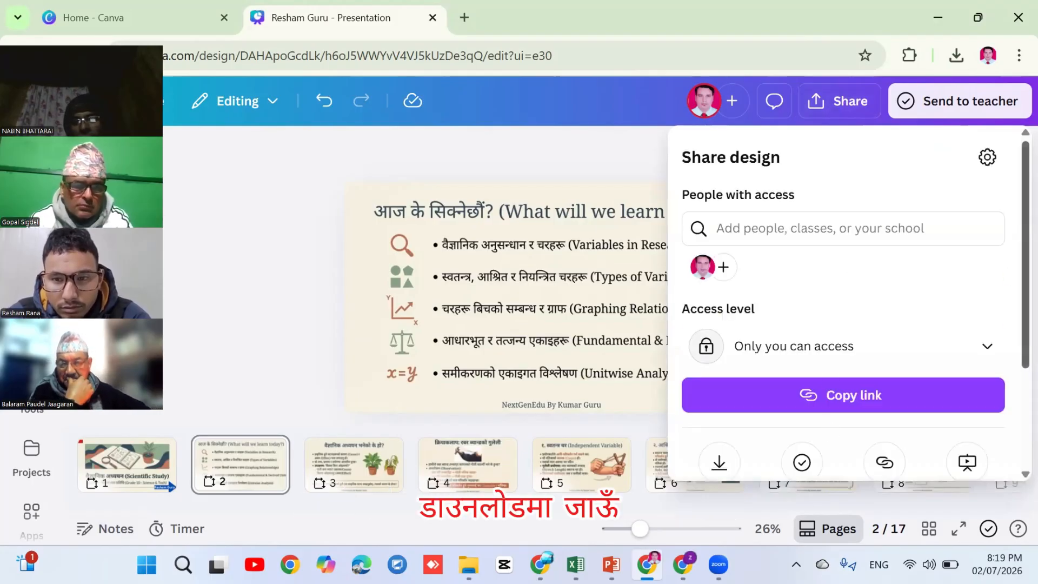
pyautogui.scroll(-3, 723, 368)
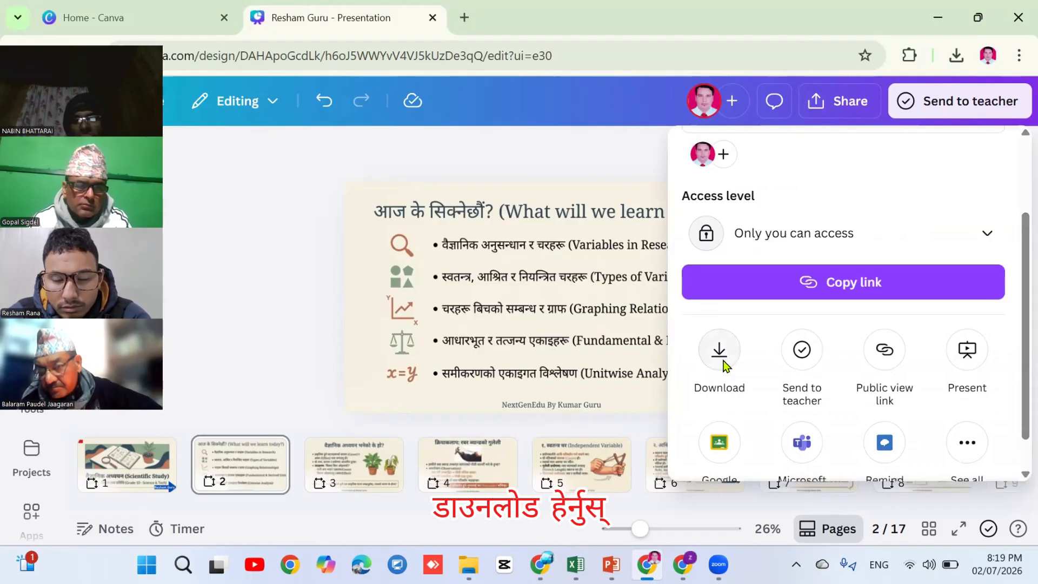
pyautogui.click(720, 357)
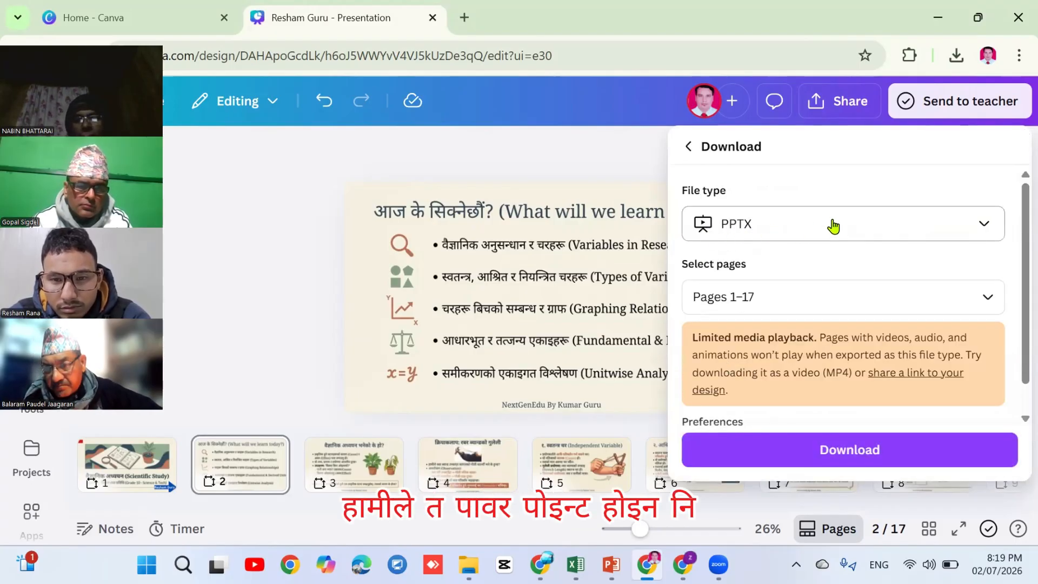
pyautogui.click(981, 224)
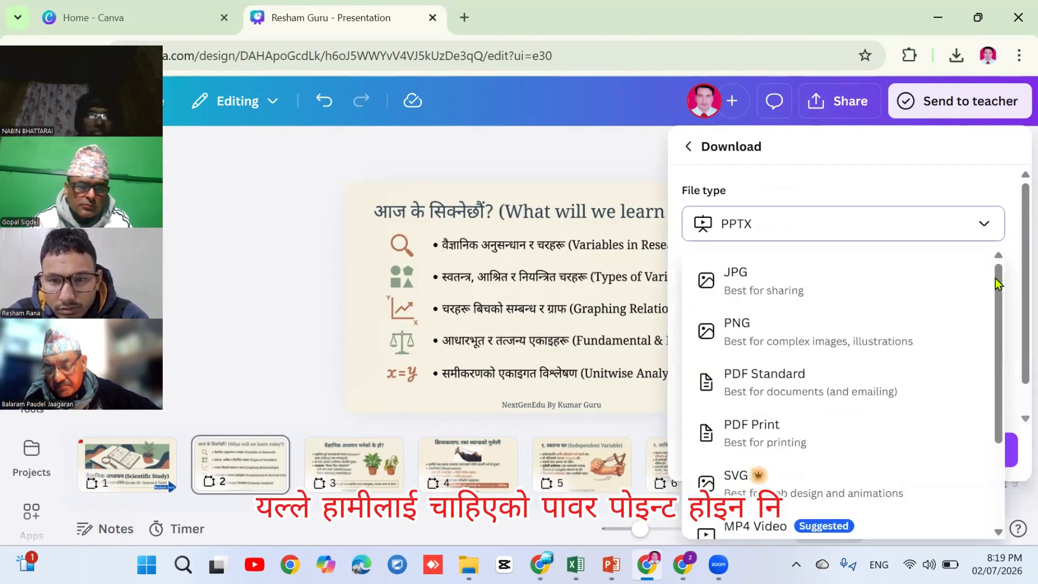
pyautogui.scroll(-3, 1000, 319)
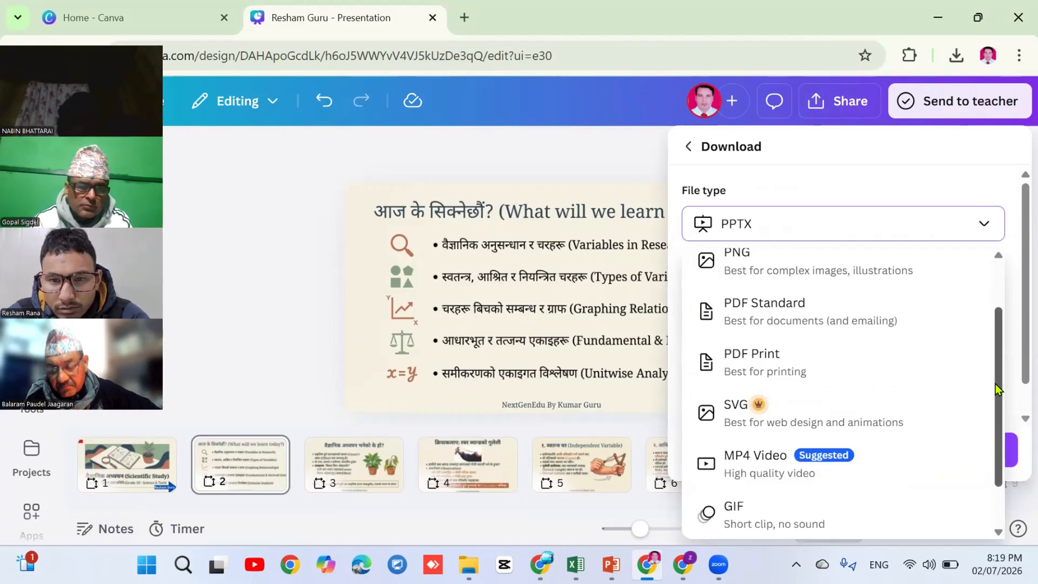
pyautogui.scroll(-1, 994, 384)
pyautogui.click(754, 399)
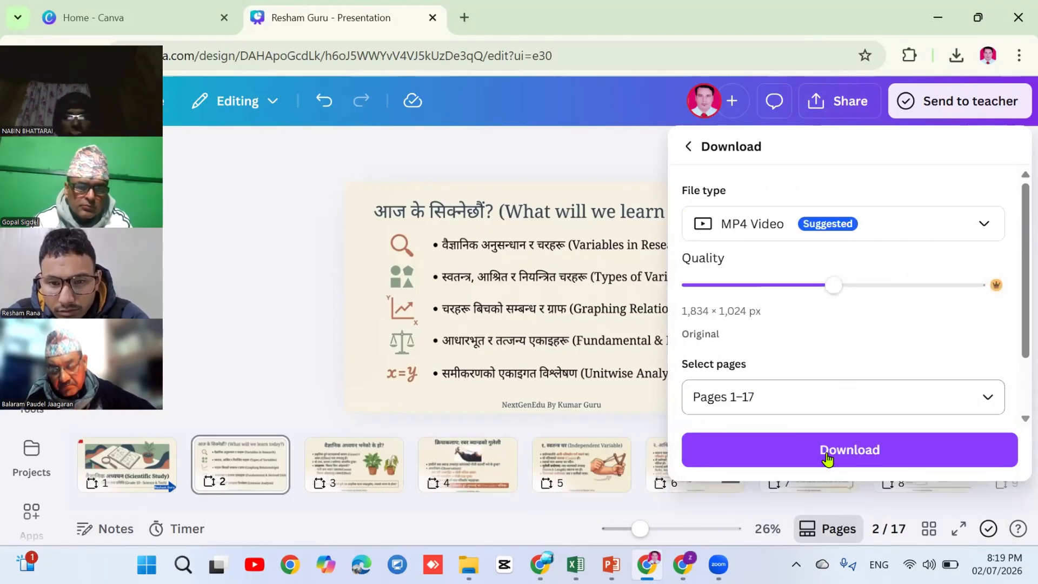
pyautogui.click(825, 452)
pyautogui.click(825, 453)
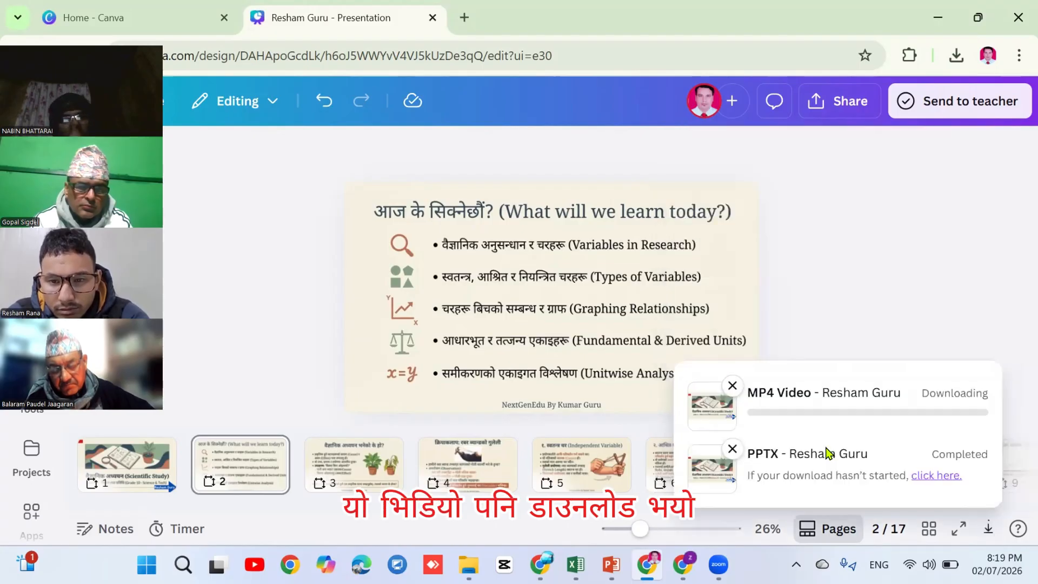
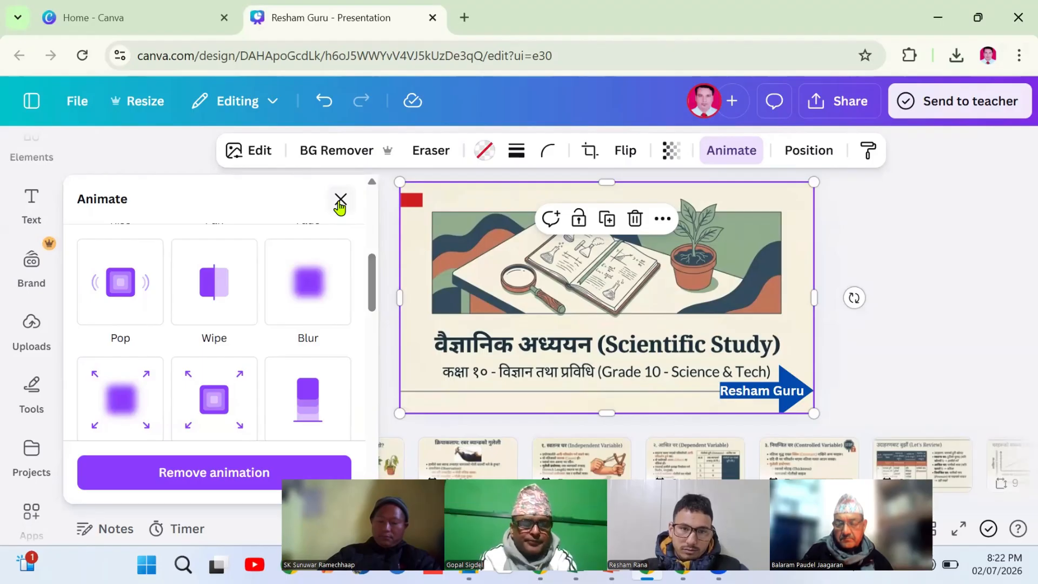
# Close the Animate panel to reveal the 'Scientific Study' title slide and page strip
pyautogui.click(341, 201)
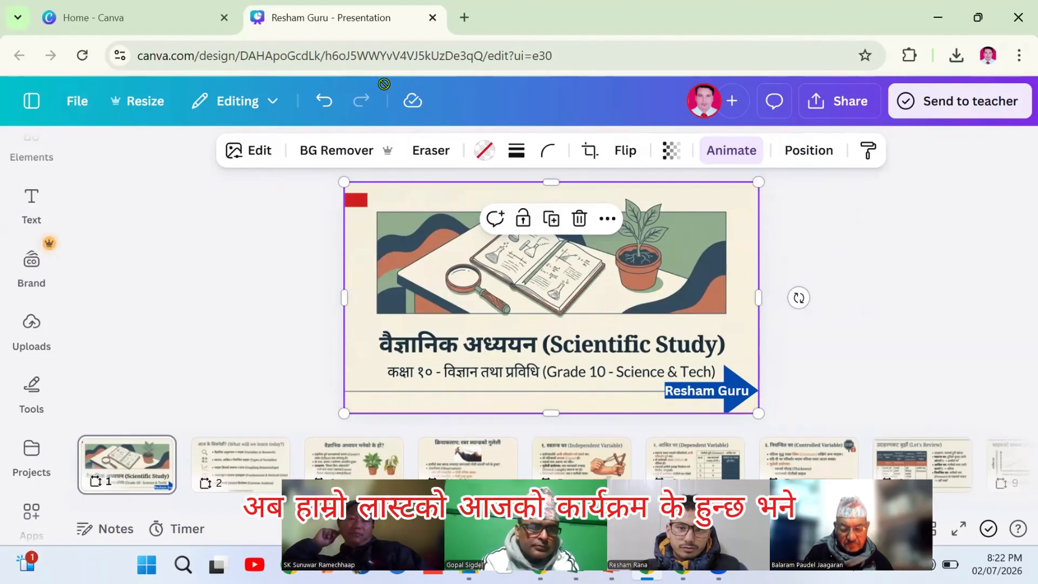
# Close the earlier presentation tab and open the Scientific_Study design from Recents in Your designs
pyautogui.click(464, 19)
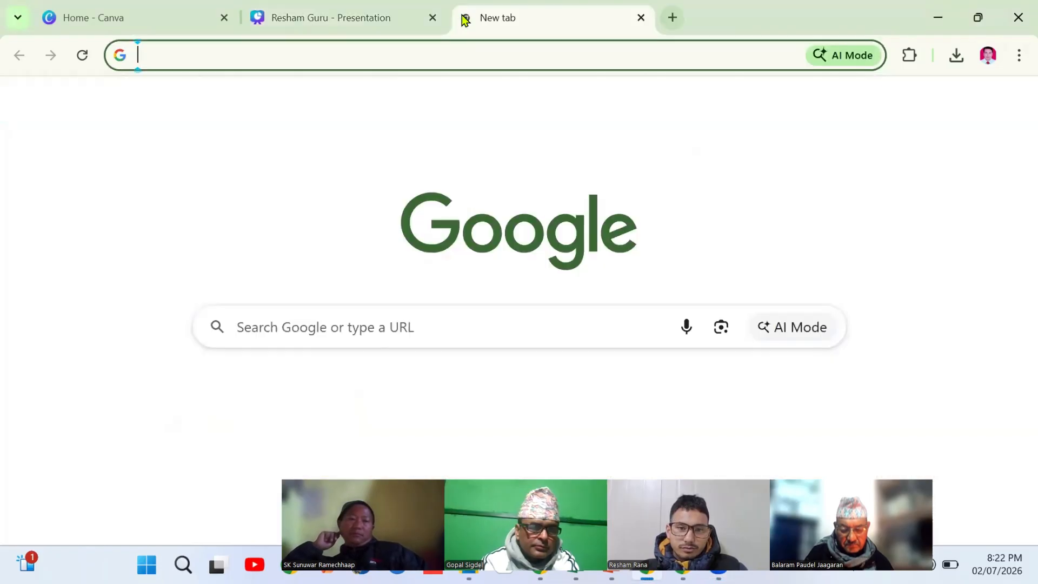
pyautogui.click(432, 19)
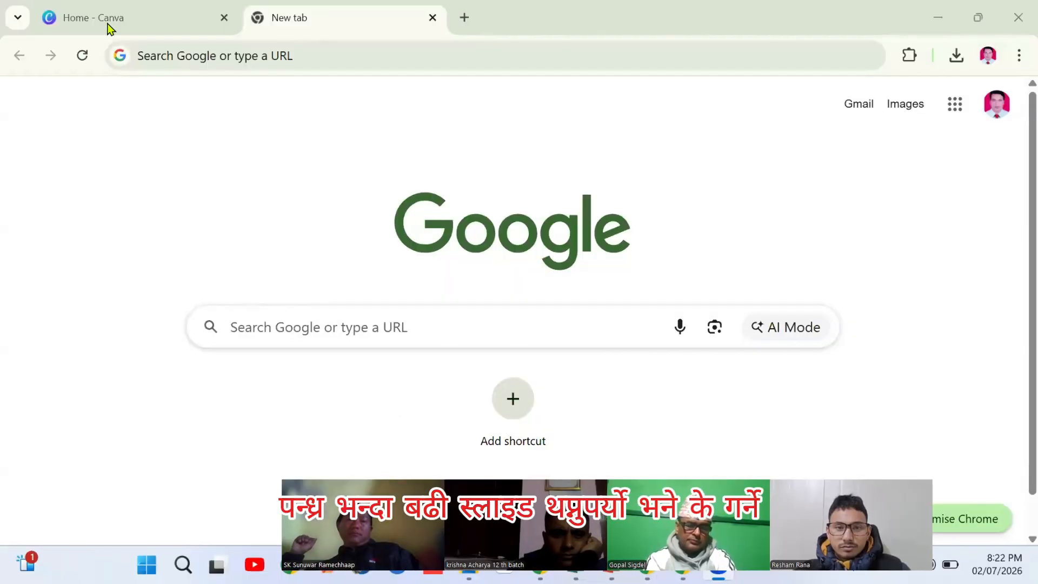
pyautogui.click(98, 17)
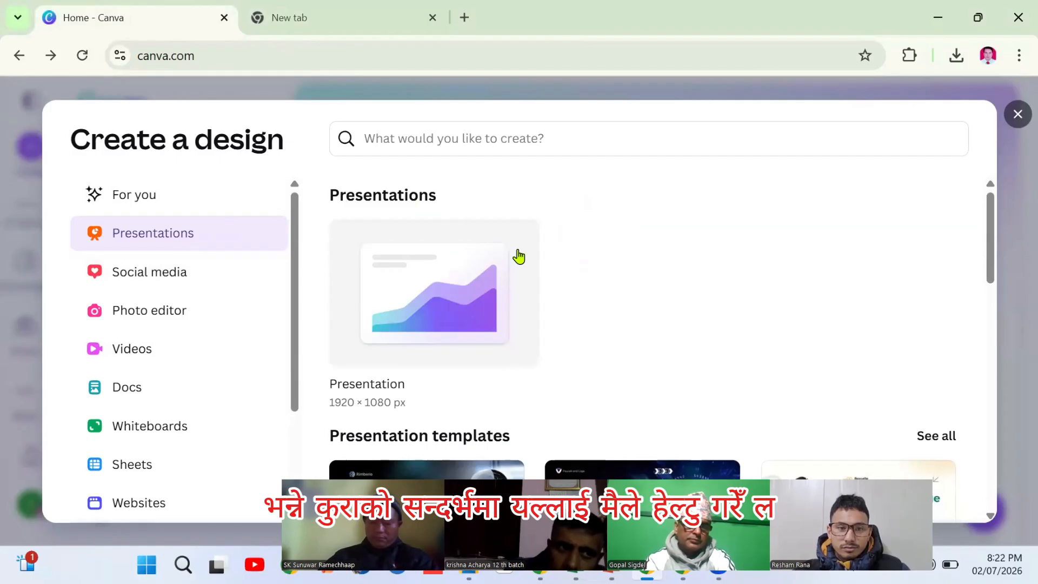
pyautogui.press('Escape')
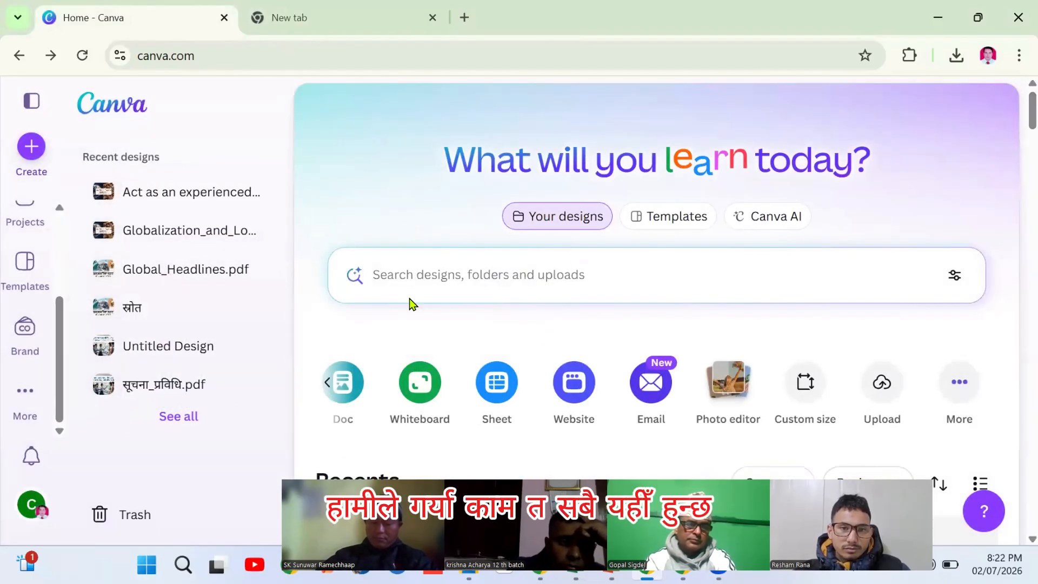
pyautogui.click(567, 224)
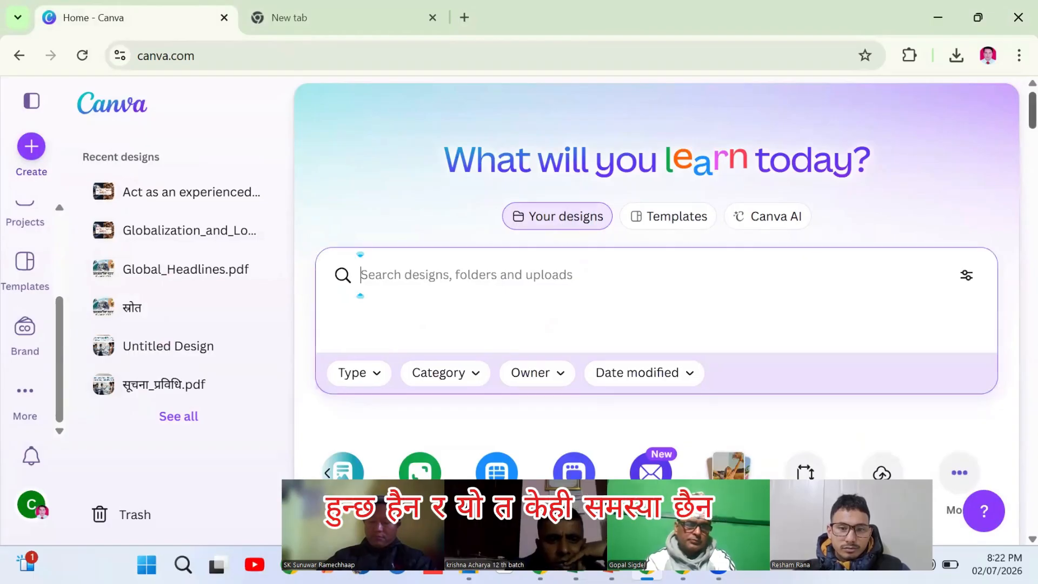
pyautogui.scroll(-6, 459, 260)
pyautogui.scroll(-1, 460, 260)
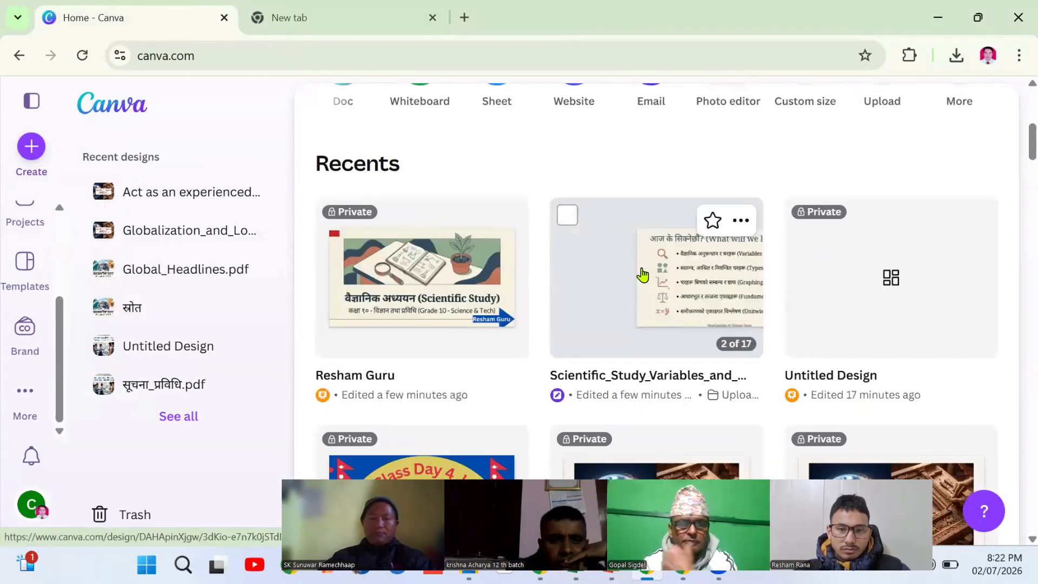
pyautogui.click(642, 275)
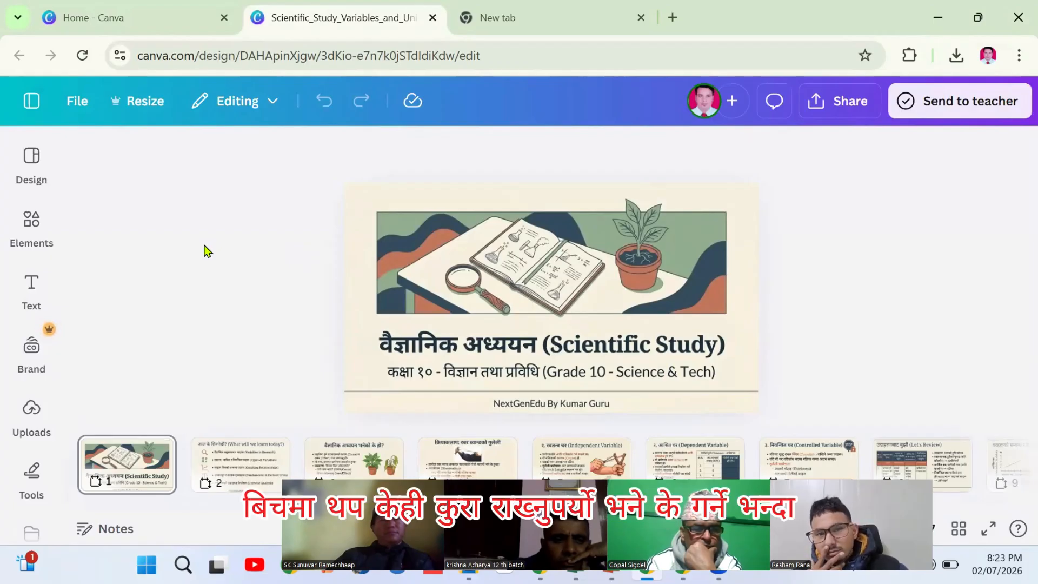
# Duplicate the title slide, then delete page 1's picture and sky-and-hills background to leave it blank
pyautogui.click(128, 464)
pyautogui.rightClick(129, 465)
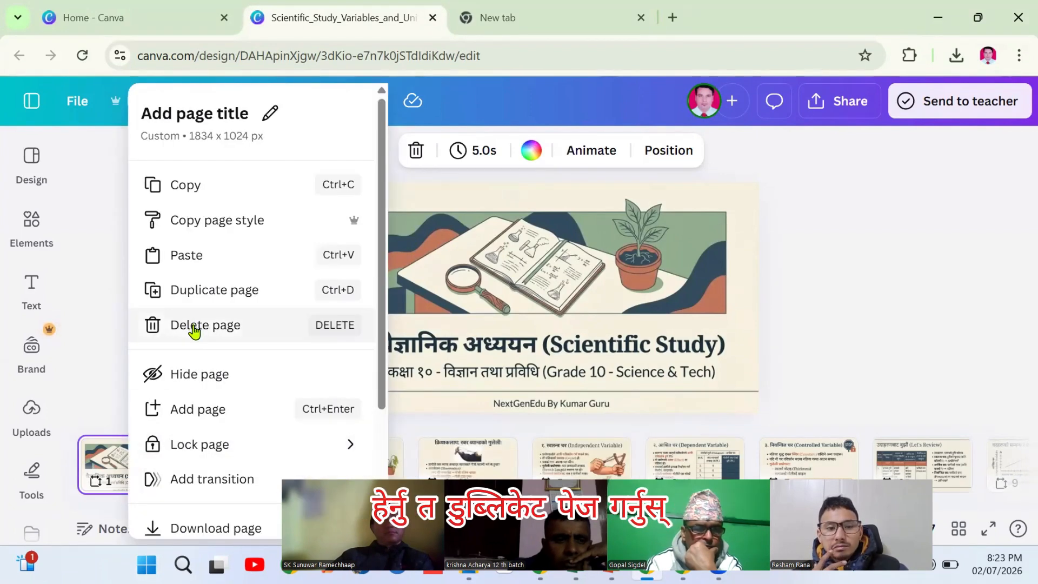
pyautogui.click(199, 292)
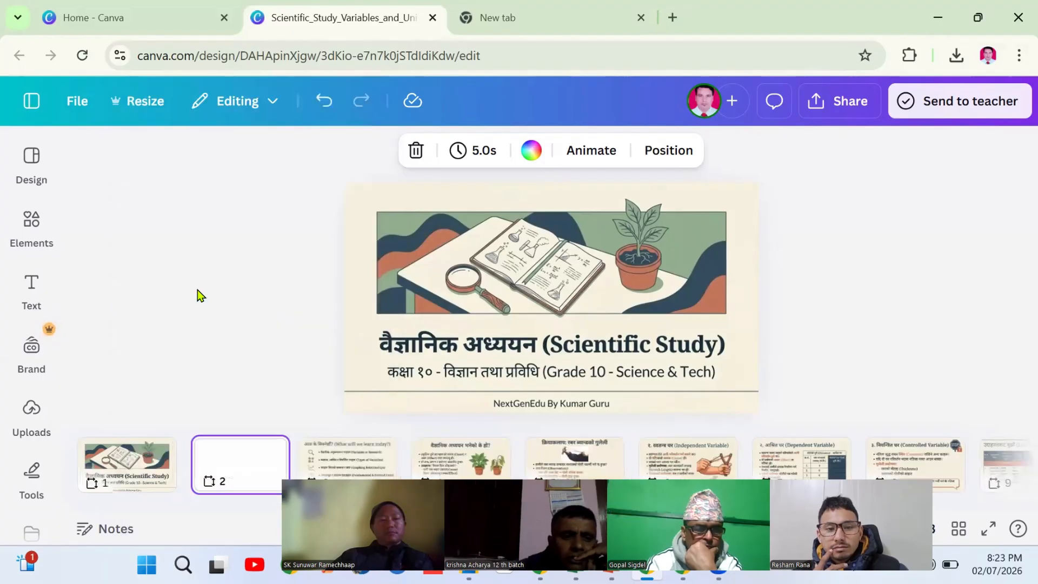
pyautogui.click(114, 481)
pyautogui.click(217, 465)
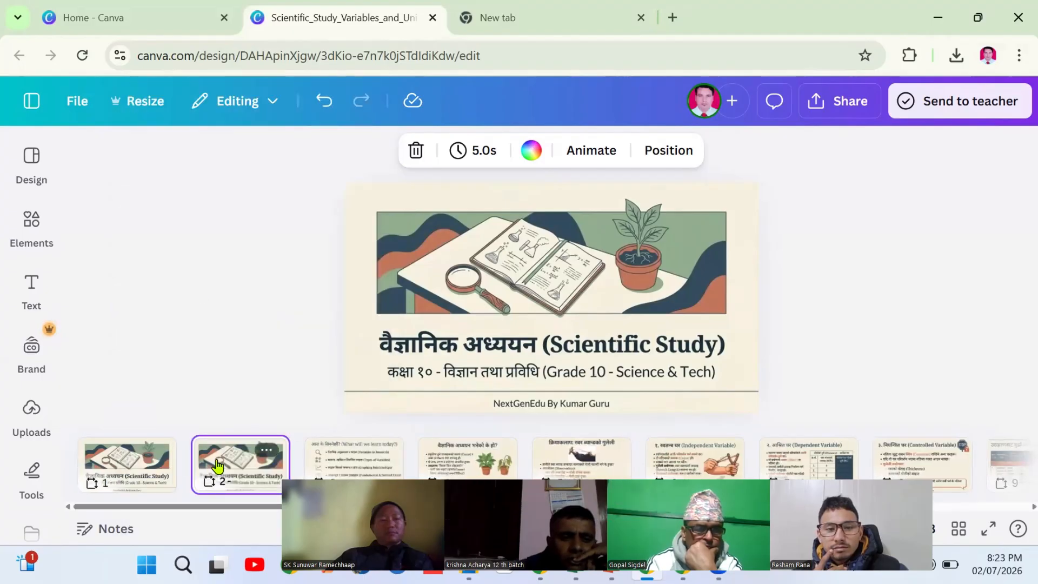
pyautogui.click(106, 472)
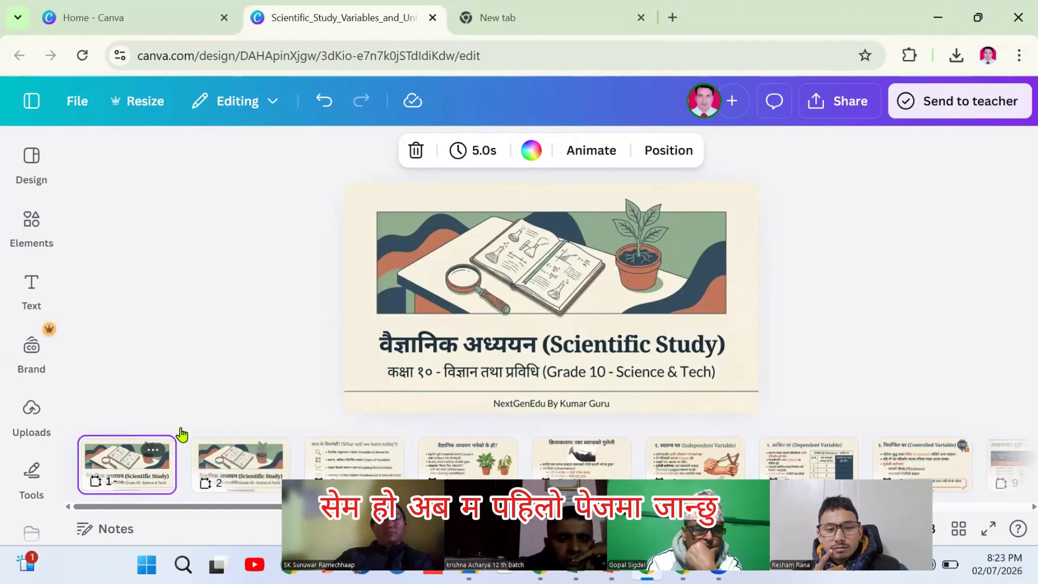
pyautogui.click(452, 314)
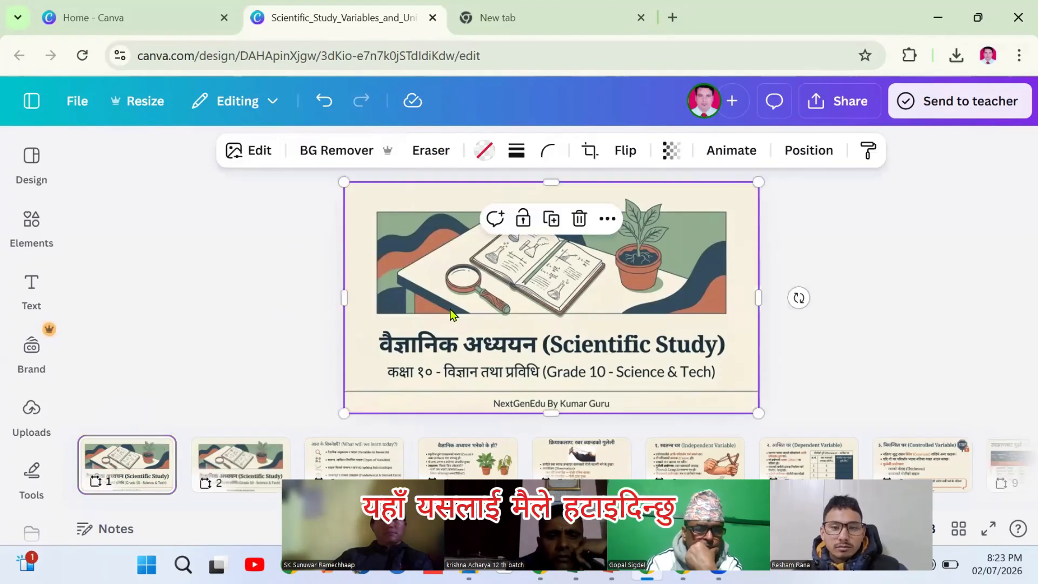
pyautogui.press('Delete')
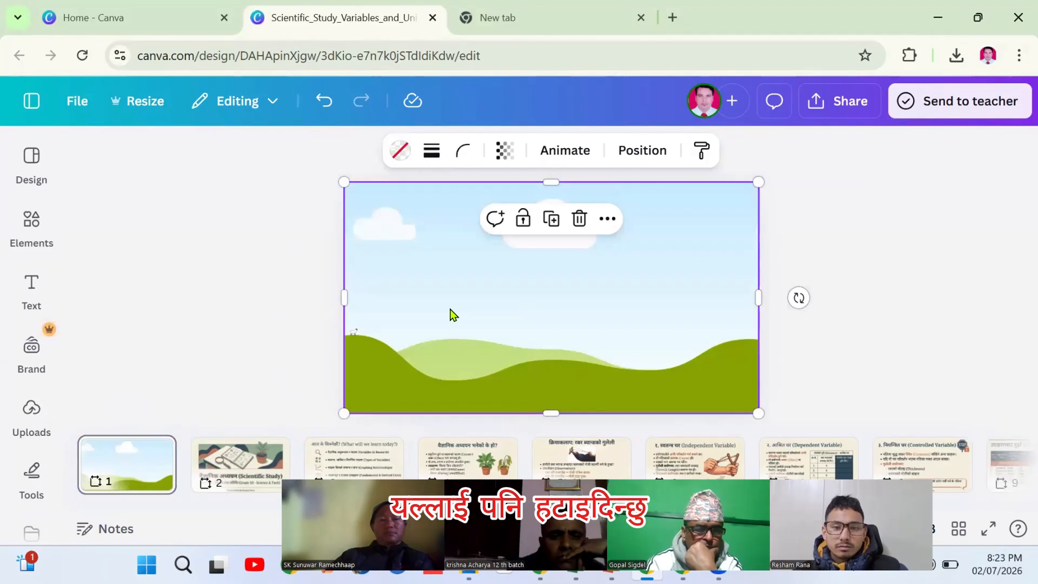
pyautogui.press('Delete')
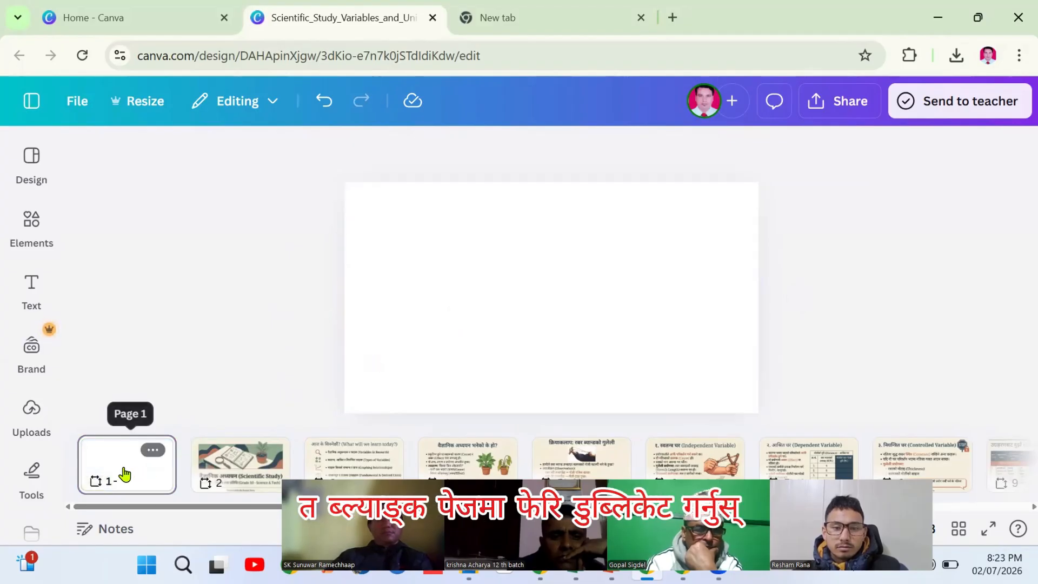
# Duplicate the blank page 1 four more times
pyautogui.rightClick(126, 474)
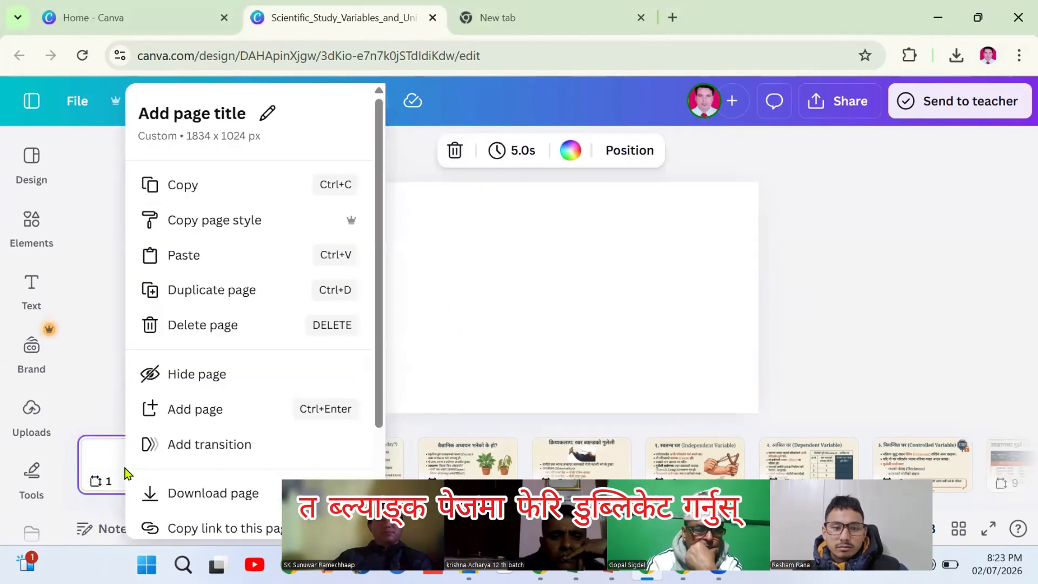
pyautogui.click(179, 292)
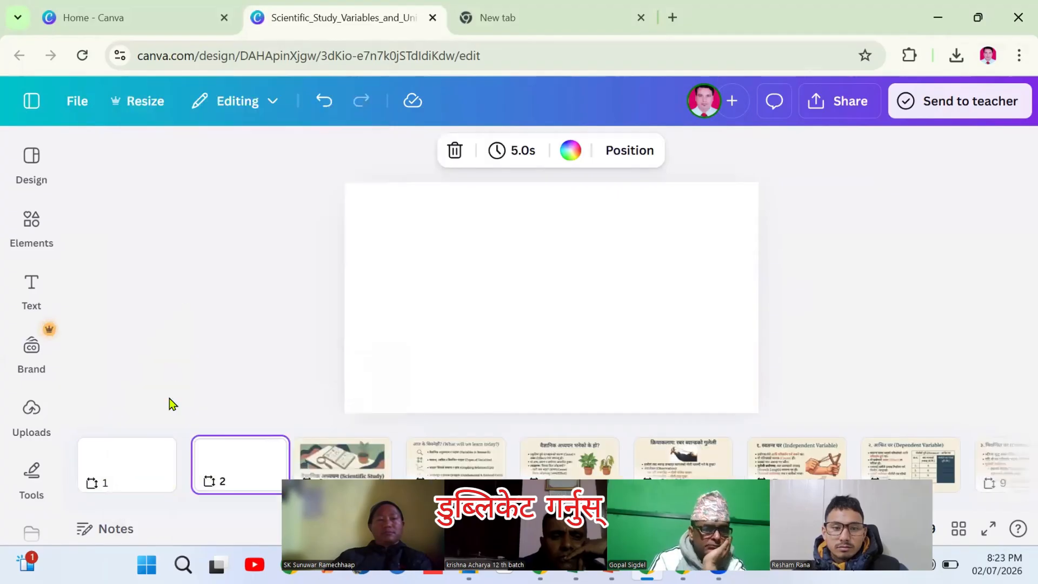
pyautogui.rightClick(129, 465)
pyautogui.click(200, 295)
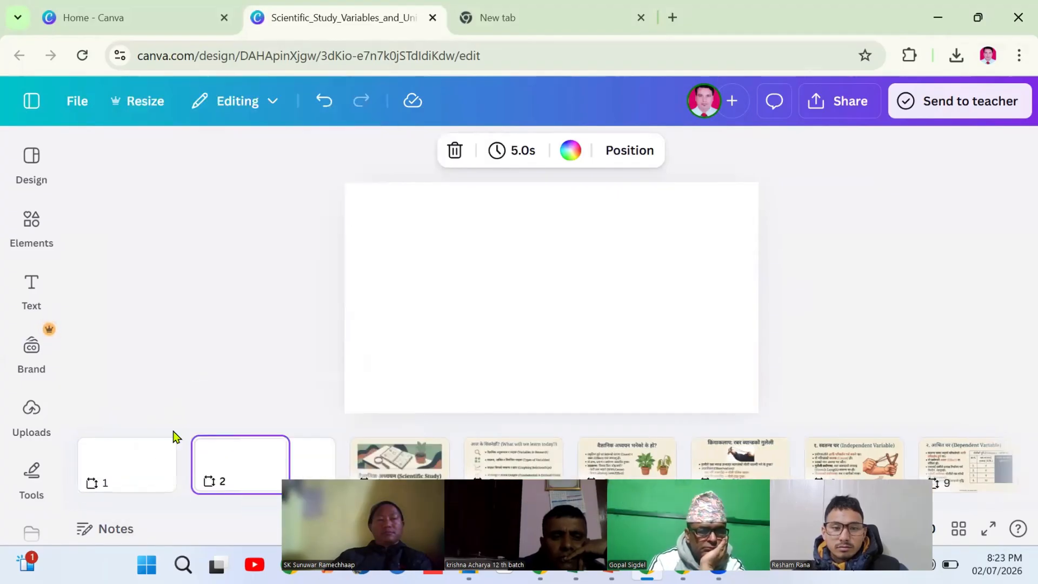
pyautogui.rightClick(146, 471)
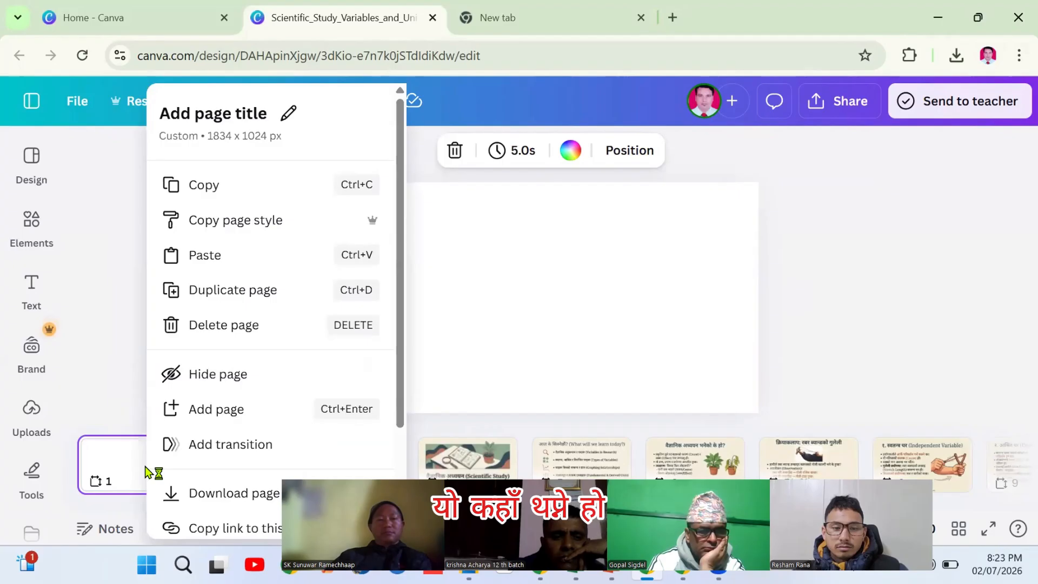
pyautogui.click(206, 296)
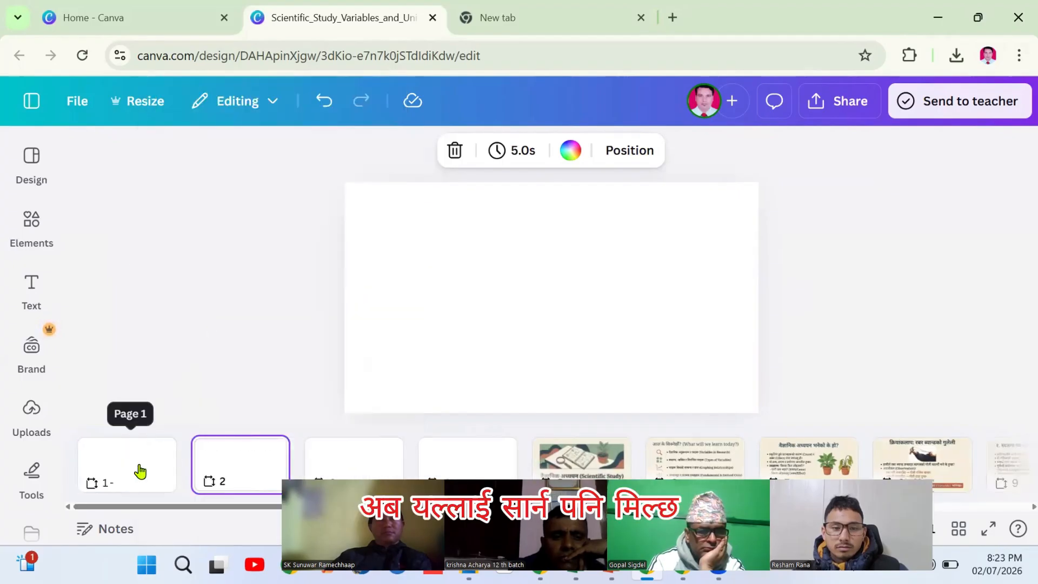
pyautogui.rightClick(139, 470)
pyautogui.click(222, 294)
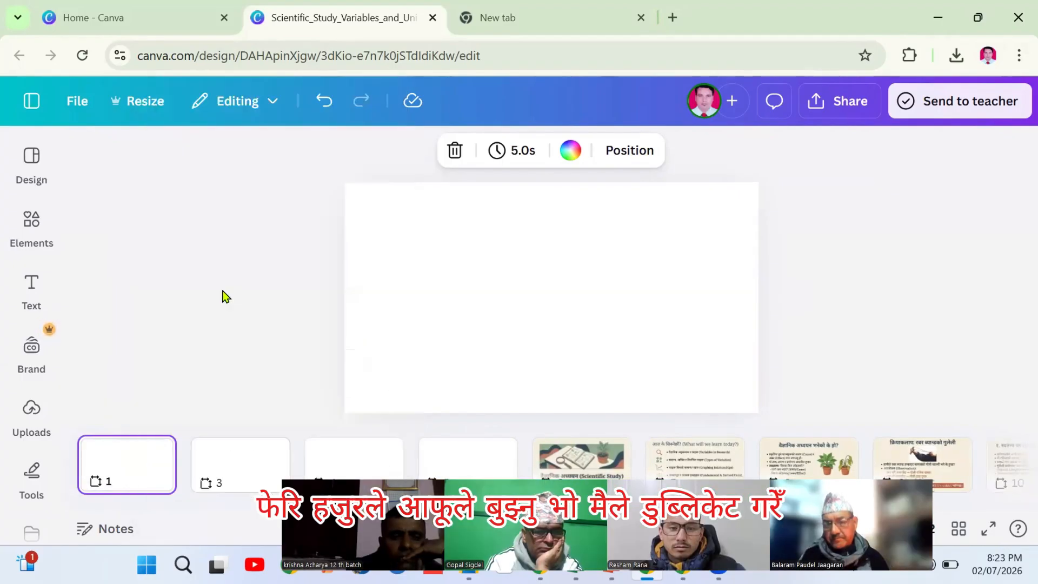
# Place the समसामयिक घटना cover and the Oscar Award page from Global_Headlines.pdf on pages 1 and 2
pyautogui.click(30, 408)
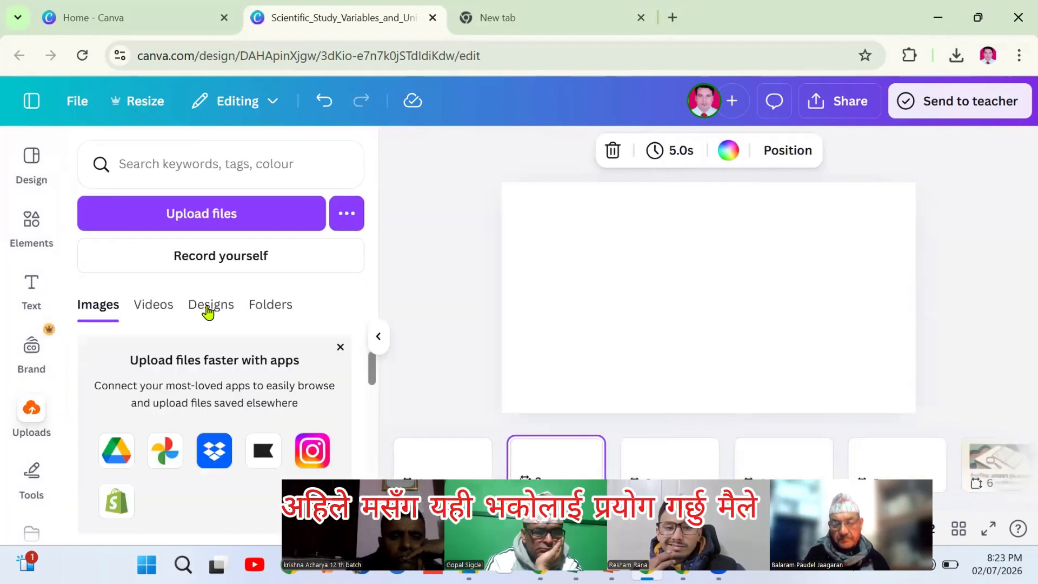
pyautogui.click(210, 304)
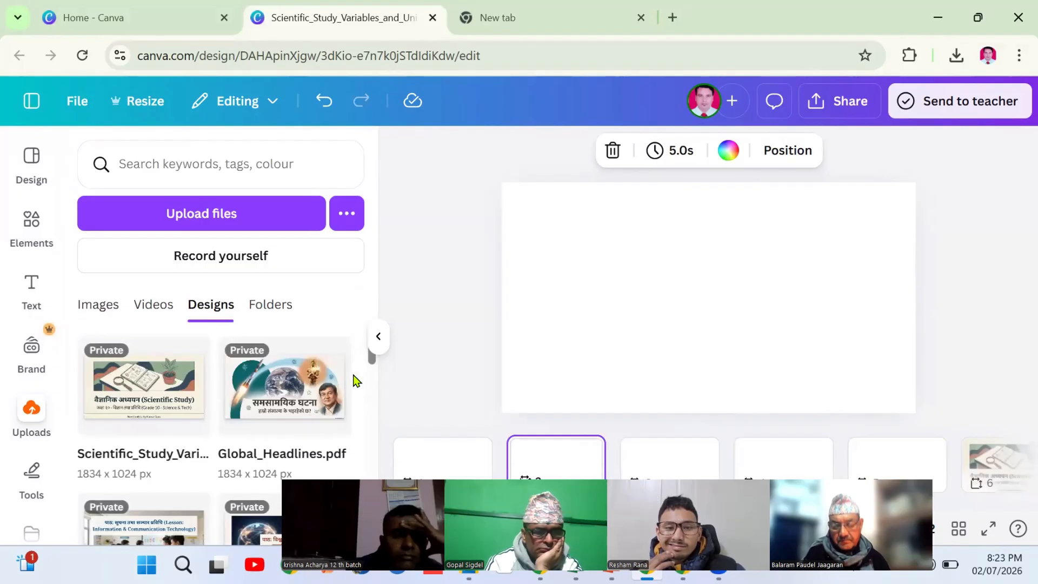
pyautogui.click(290, 396)
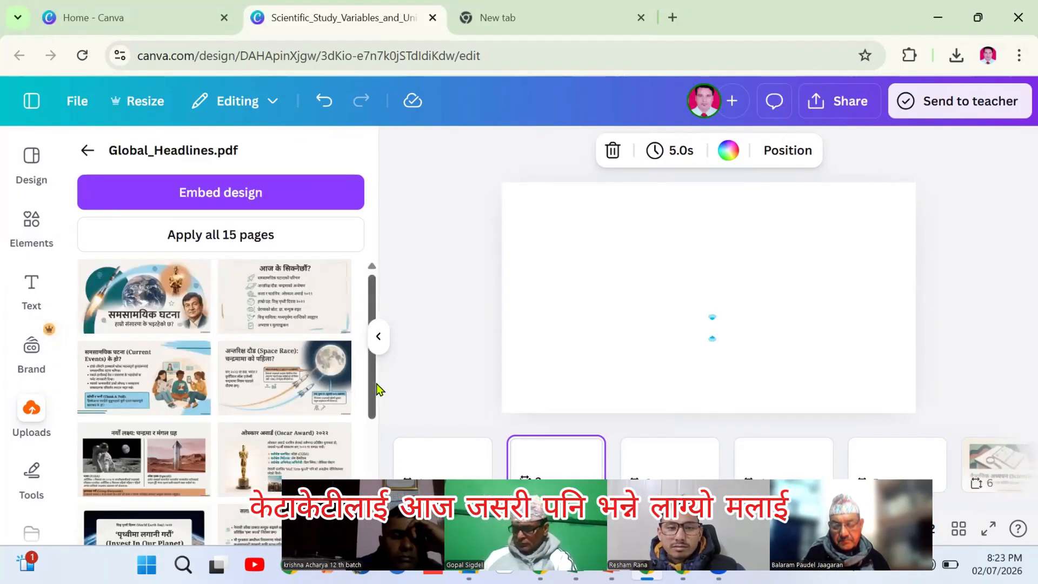
pyautogui.click(425, 459)
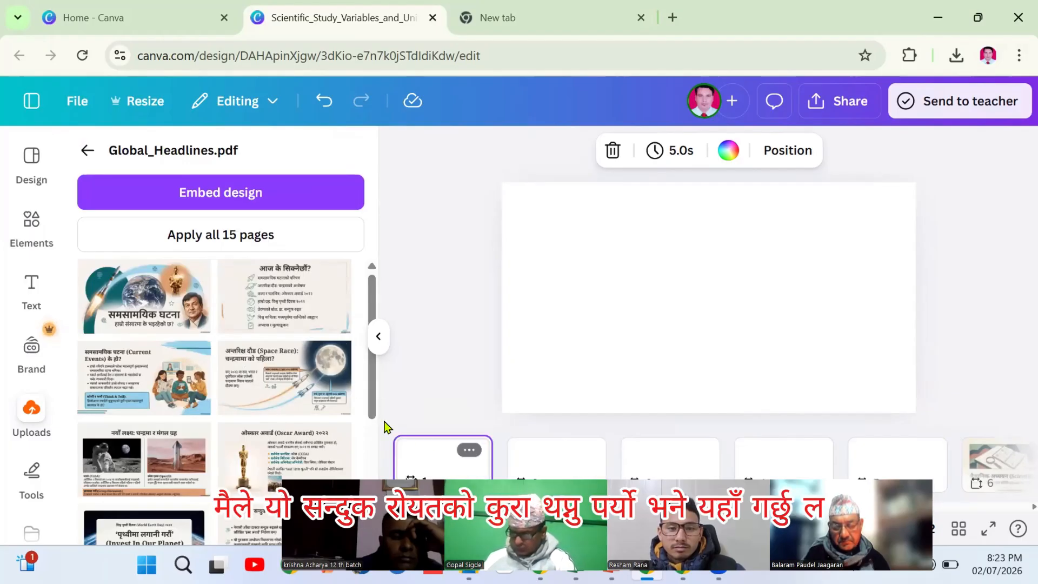
pyautogui.click(152, 315)
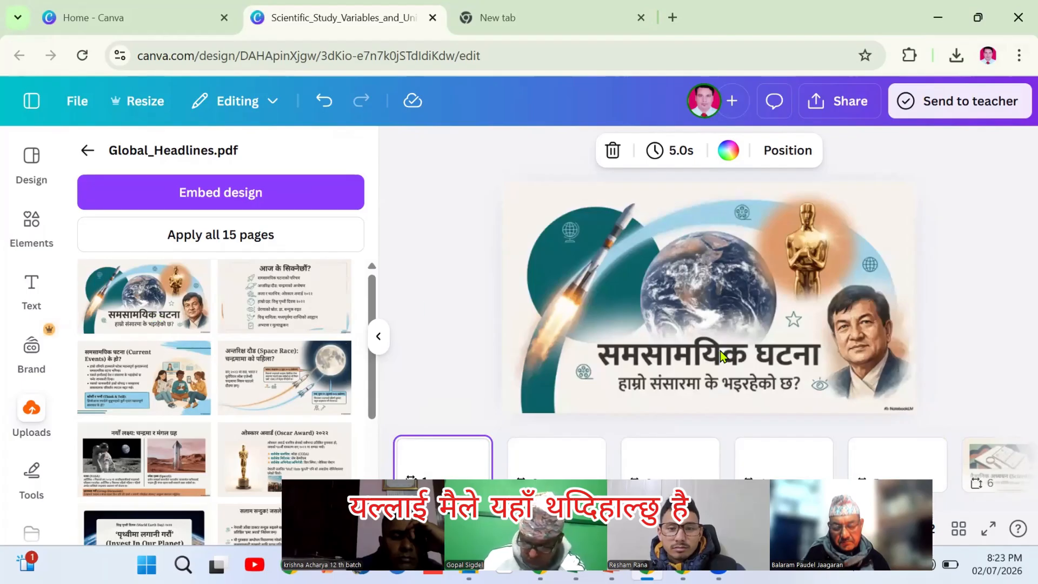
pyautogui.click(683, 373)
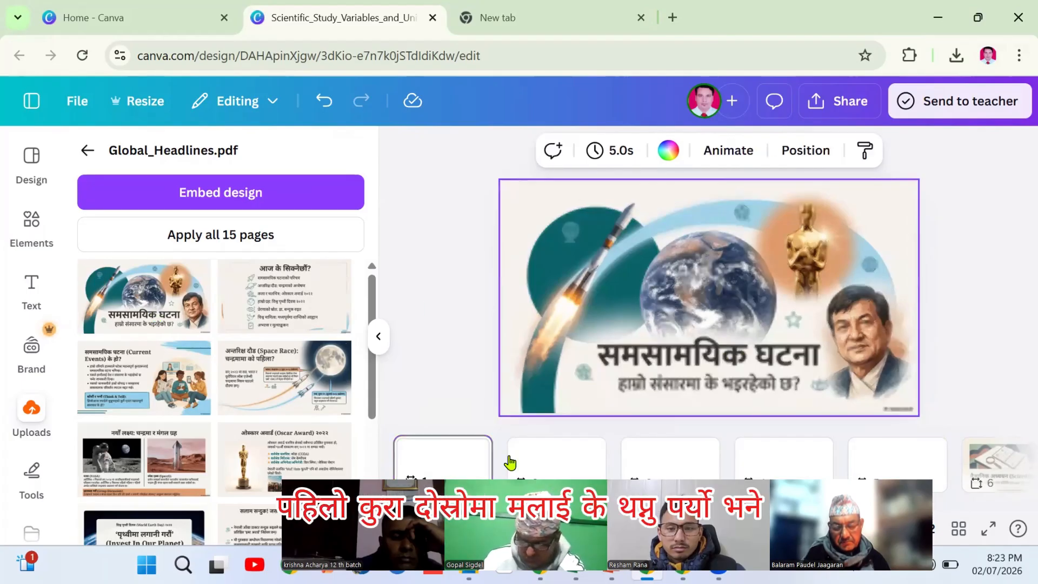
pyautogui.click(534, 461)
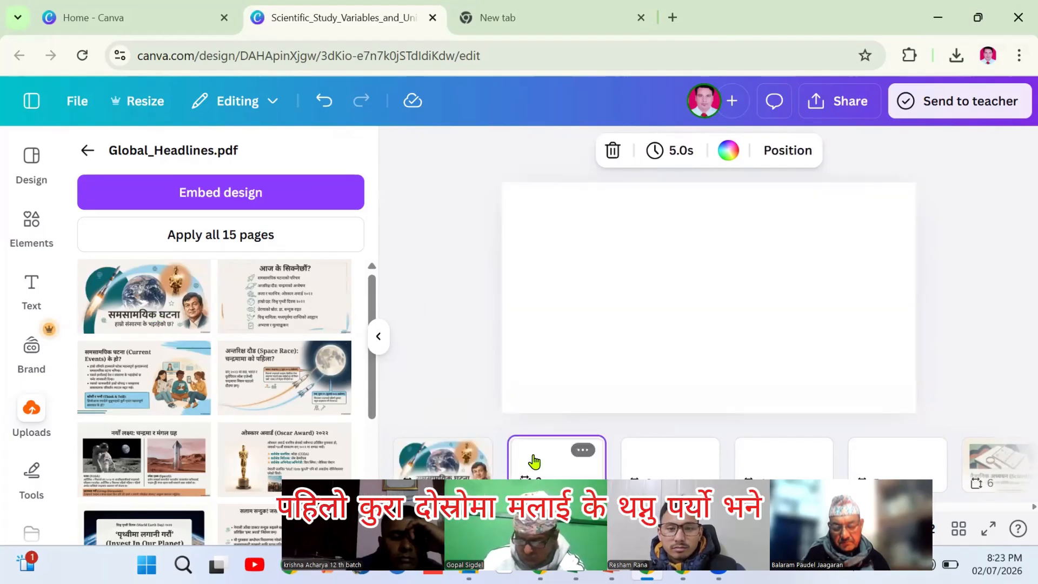
pyautogui.click(294, 446)
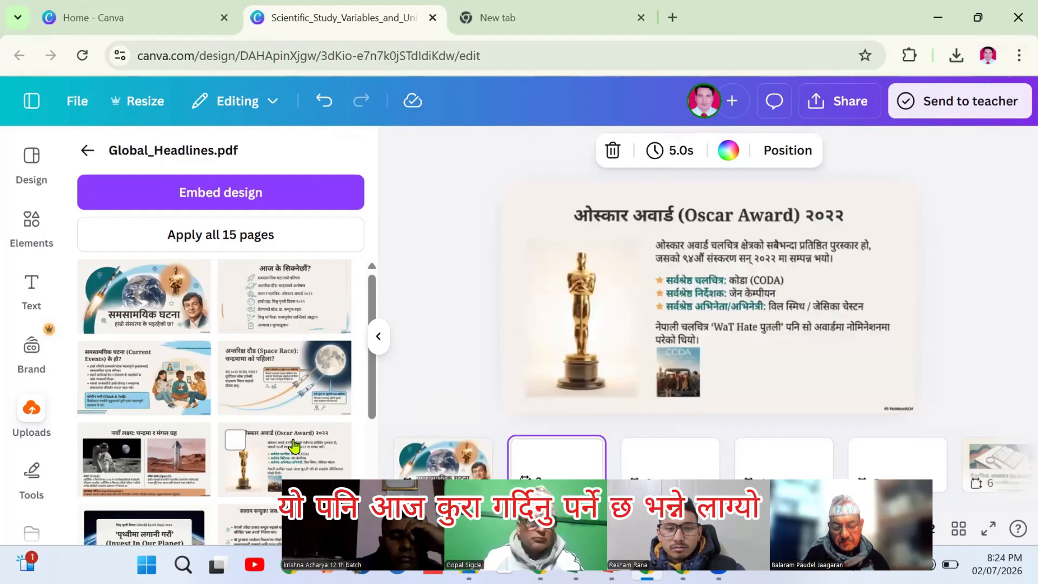
# Place the Invest In Our Planet and award pages on pages 3 and 4, then hide the PDF panel
pyautogui.click(683, 459)
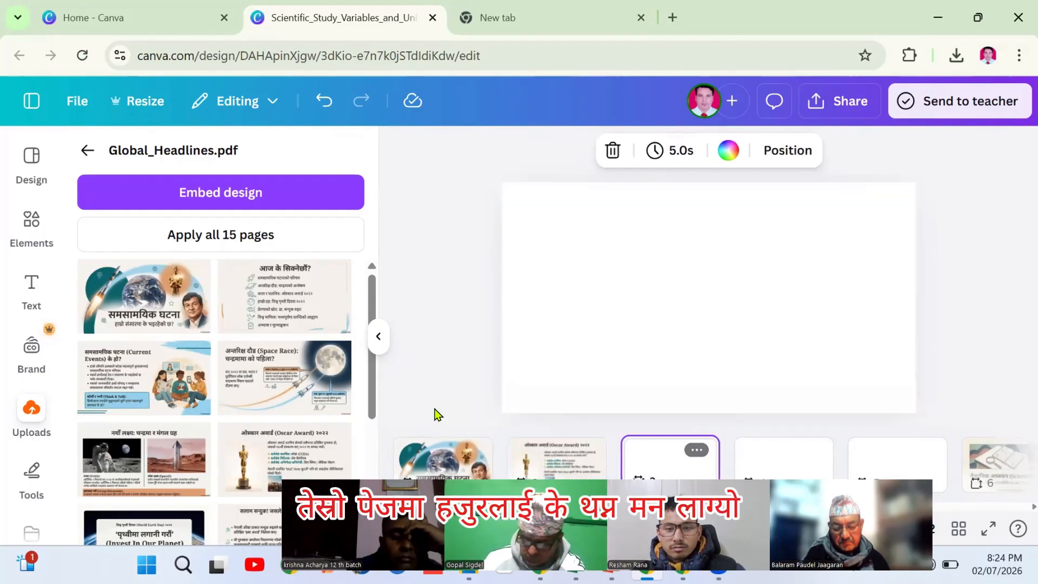
pyautogui.moveTo(372, 393); pyautogui.dragTo(373, 467)
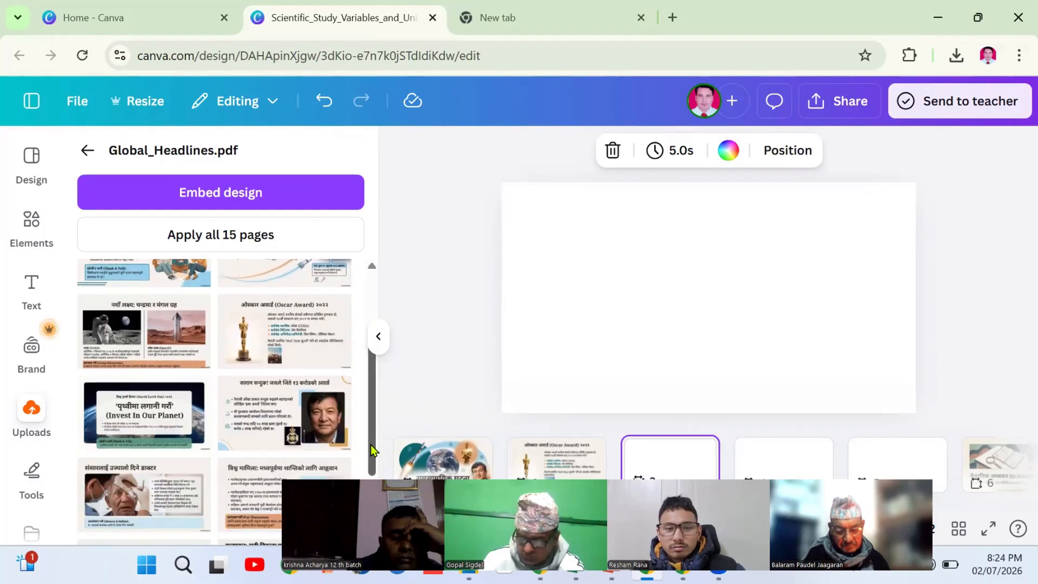
pyautogui.click(141, 426)
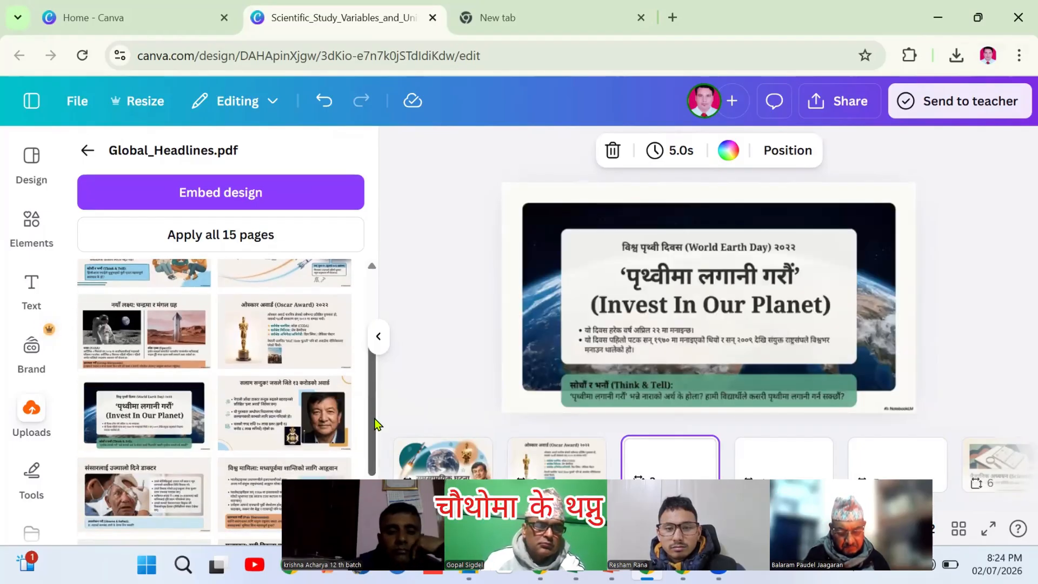
pyautogui.scroll(-2, 376, 436)
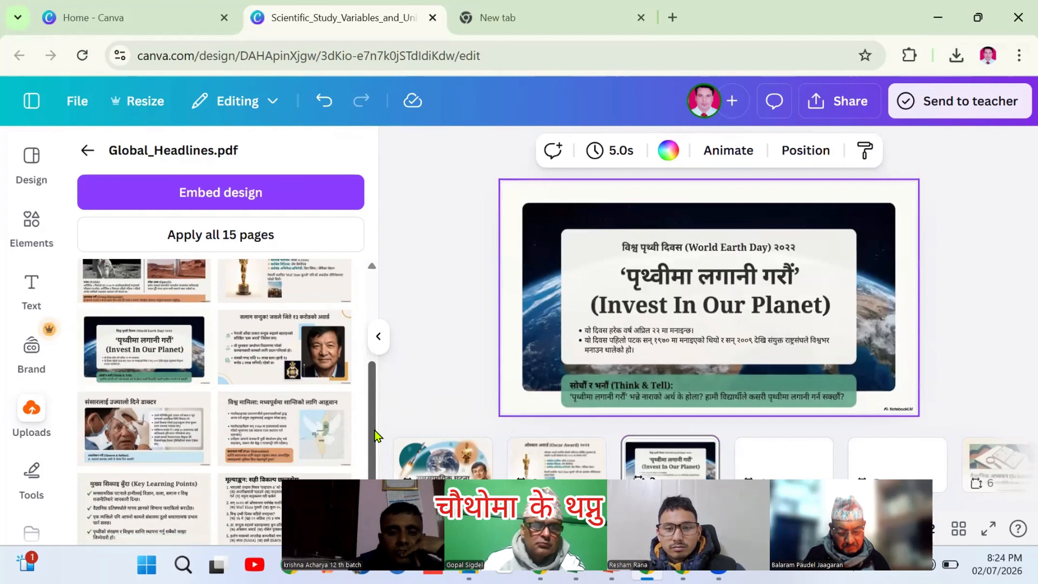
pyautogui.click(775, 464)
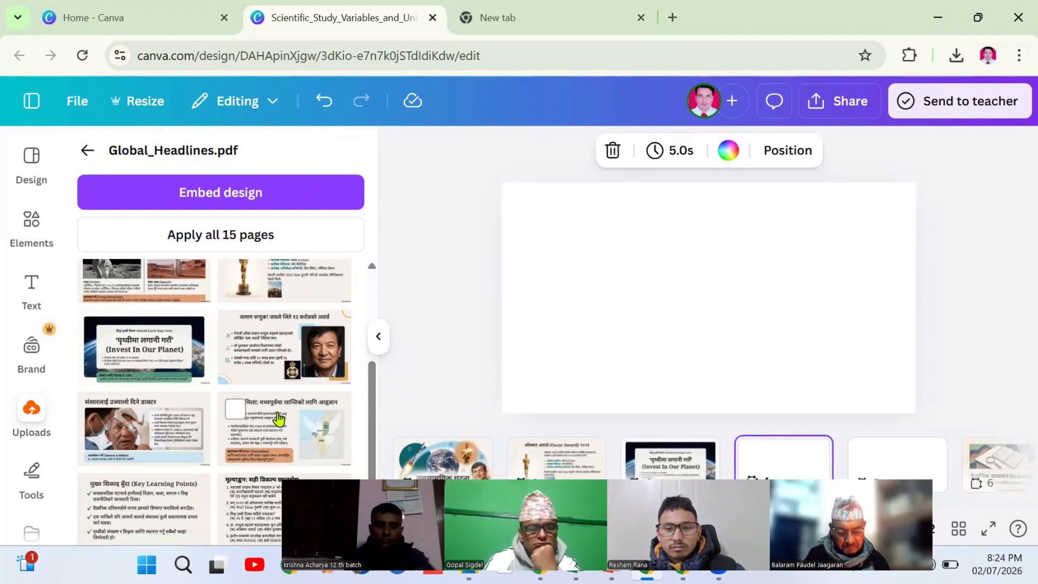
pyautogui.click(254, 351)
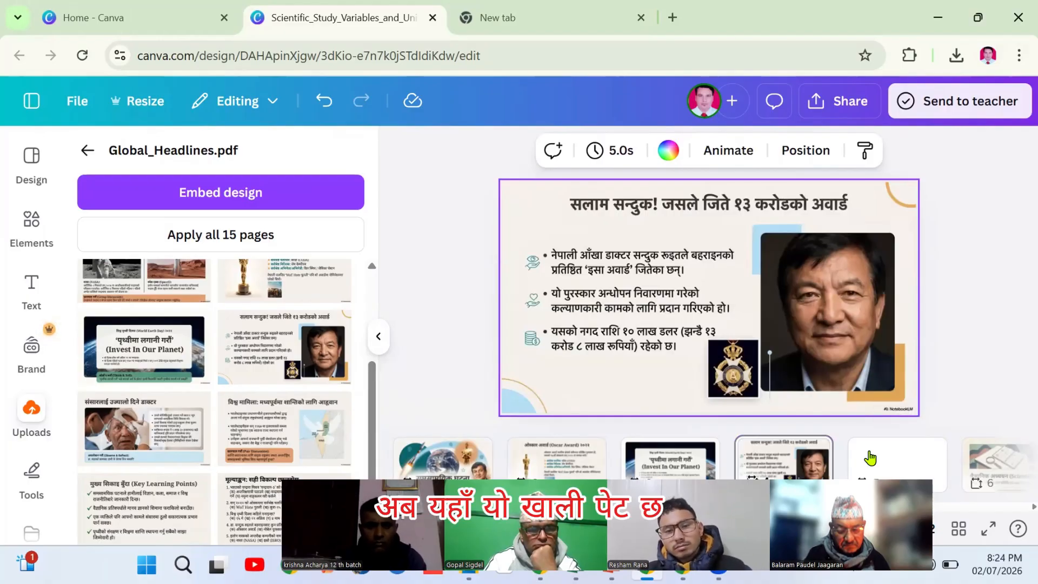
pyautogui.click(869, 458)
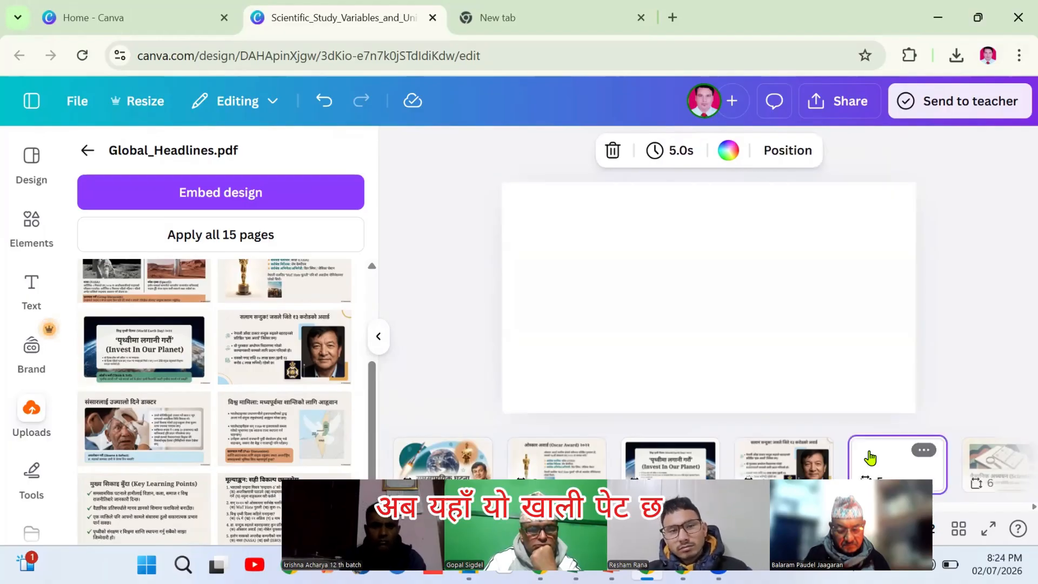
pyautogui.click(375, 346)
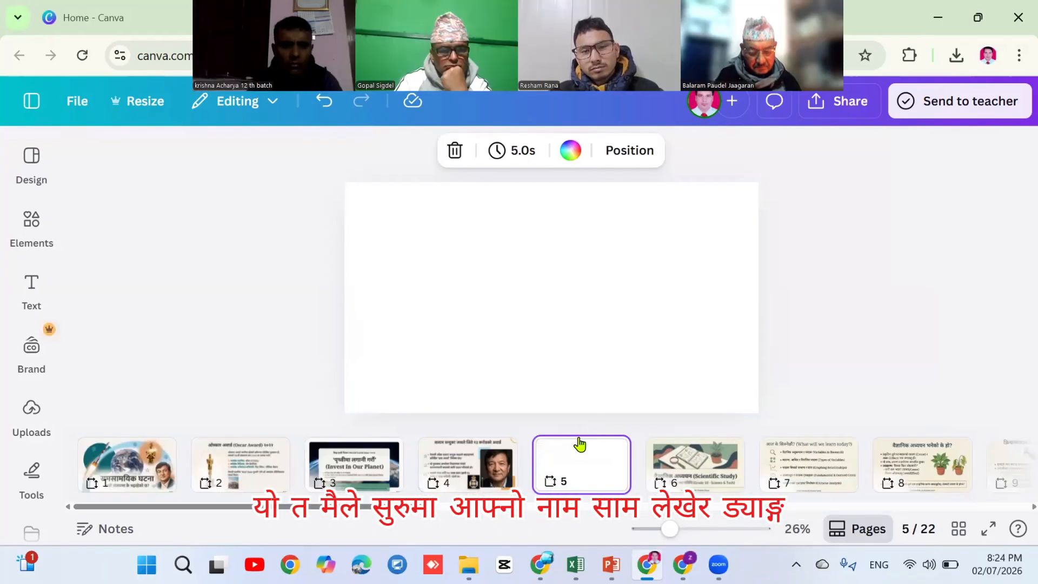
# Drag the blank page 5 to the front of the deck, then view the award slide on page 5
pyautogui.moveTo(582, 470); pyautogui.dragTo(64, 471)
pyautogui.moveTo(562, 473); pyautogui.dragTo(203, 470)
pyautogui.moveTo(124, 476); pyautogui.dragTo(315, 474)
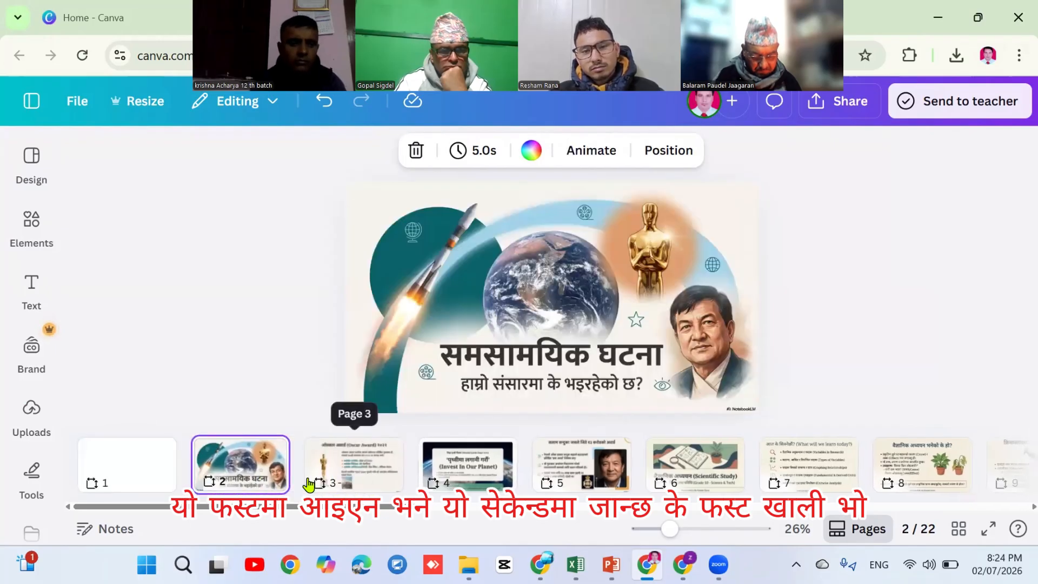
pyautogui.click(121, 473)
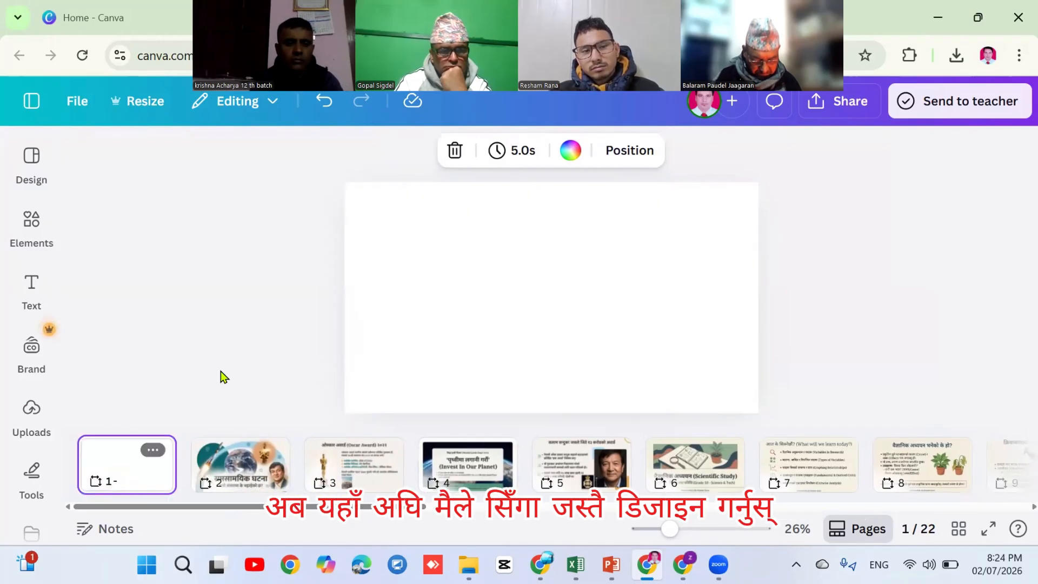
pyautogui.click(536, 286)
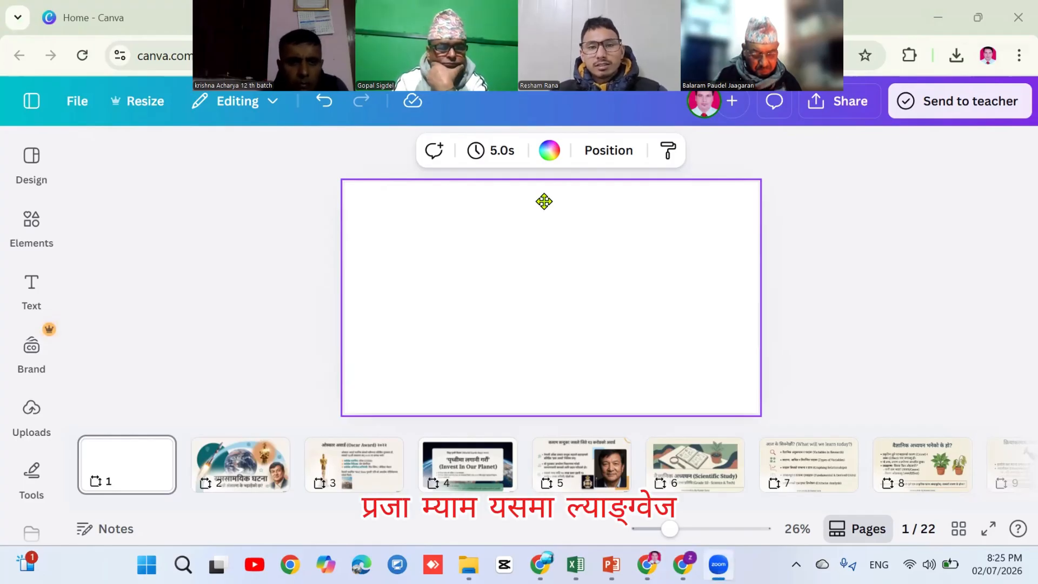
pyautogui.click(588, 461)
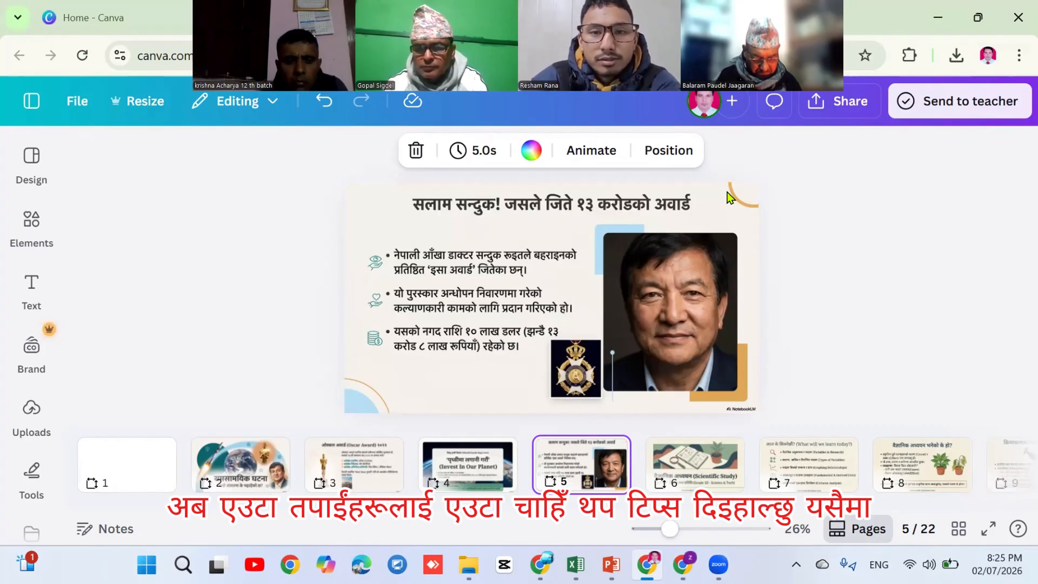
# Use Magic Eraser to wipe the NotebookLM watermark from the award slide's bottom-right corner
pyautogui.click(562, 288)
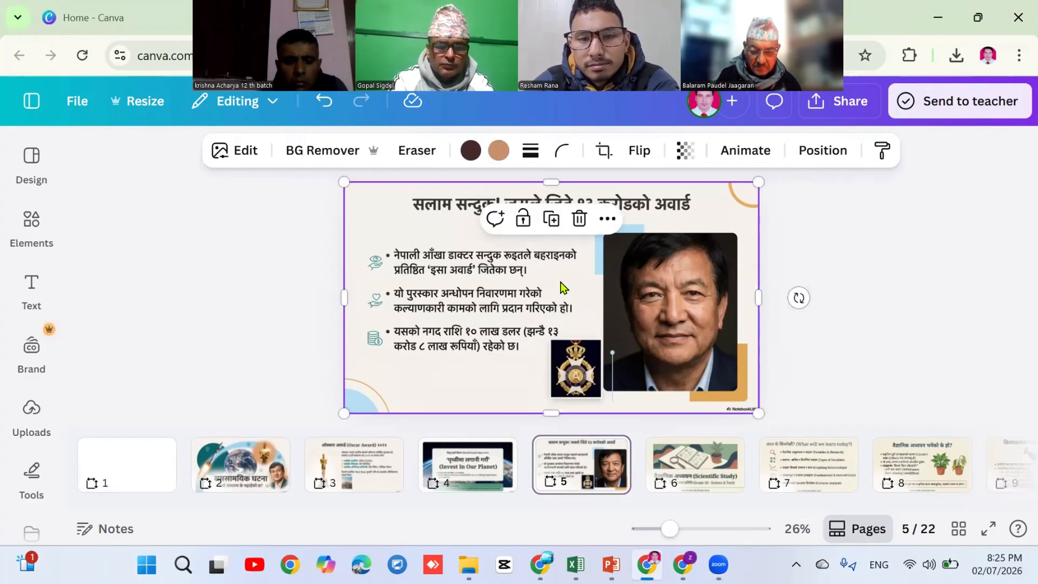
pyautogui.click(413, 155)
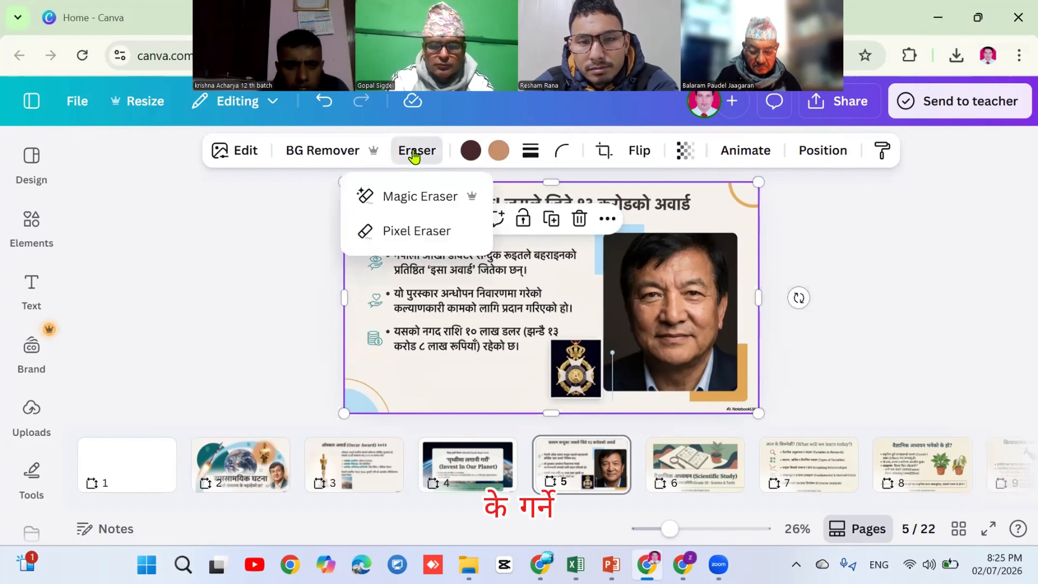
pyautogui.click(407, 197)
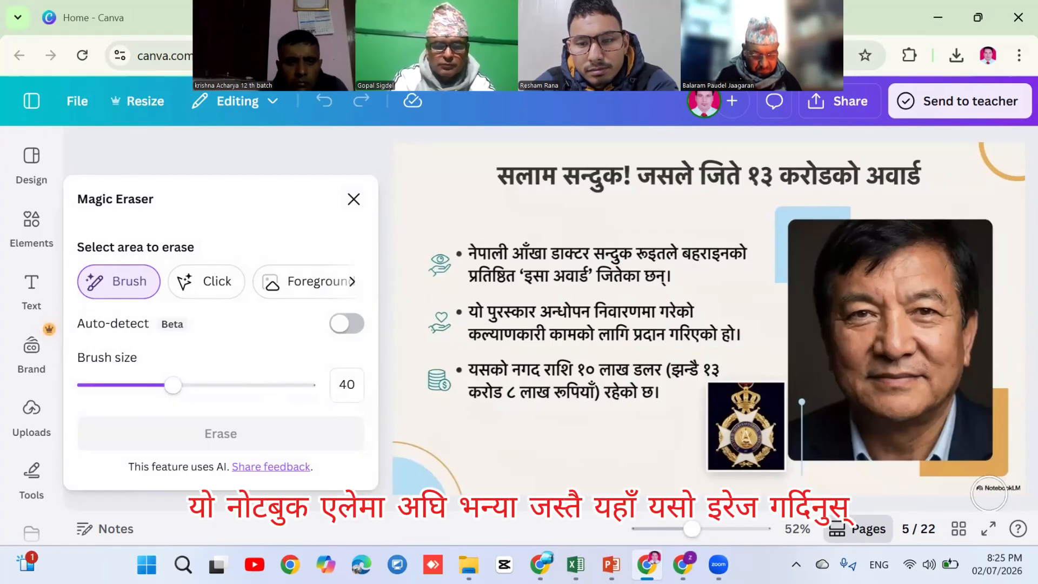
pyautogui.moveTo(988, 493)
pyautogui.mouseDown()
pyautogui.moveTo(978, 486)
pyautogui.moveTo(1018, 489)
pyautogui.mouseUp()
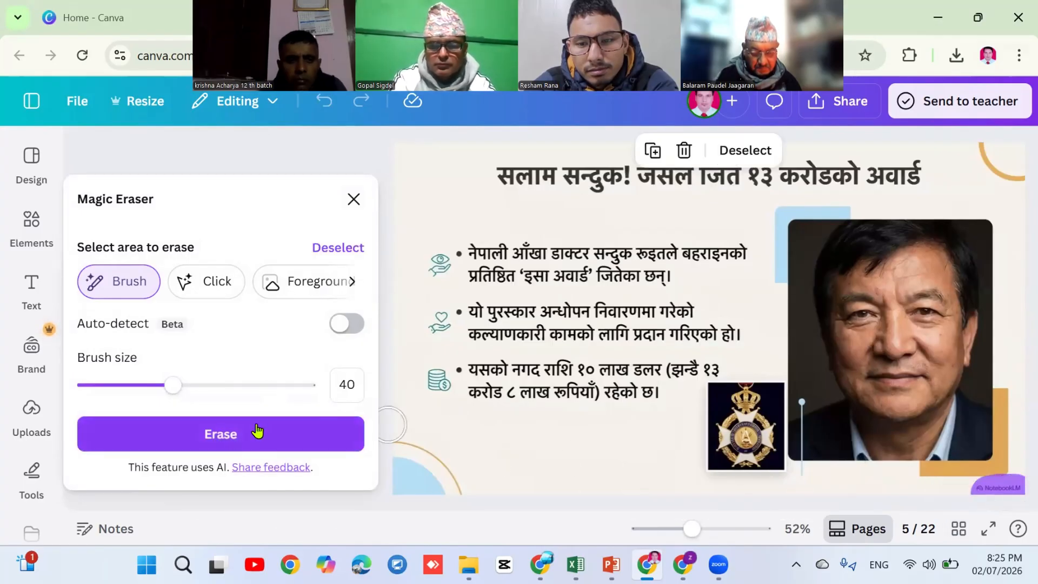
pyautogui.click(257, 431)
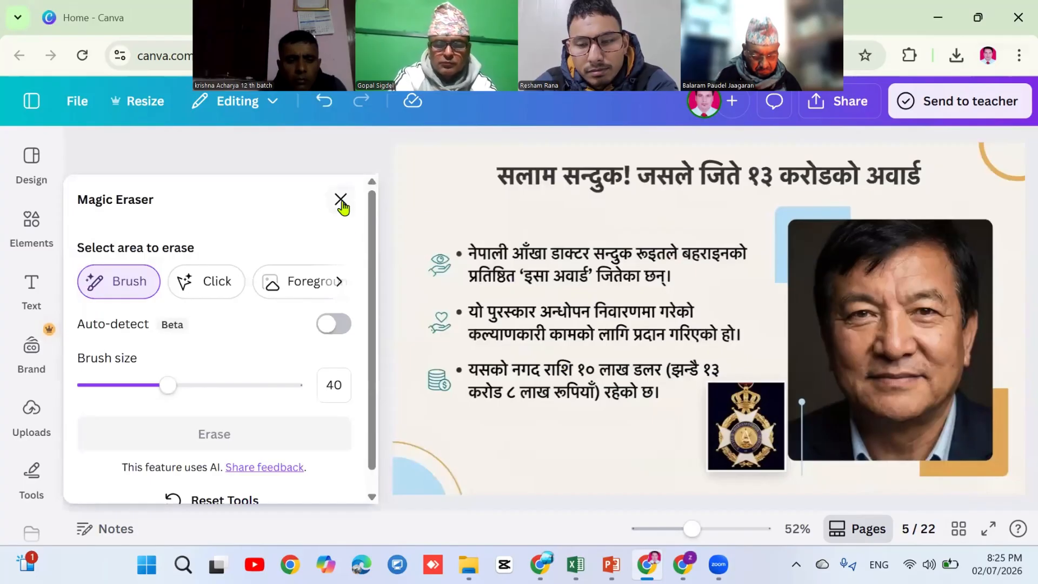
pyautogui.click(341, 200)
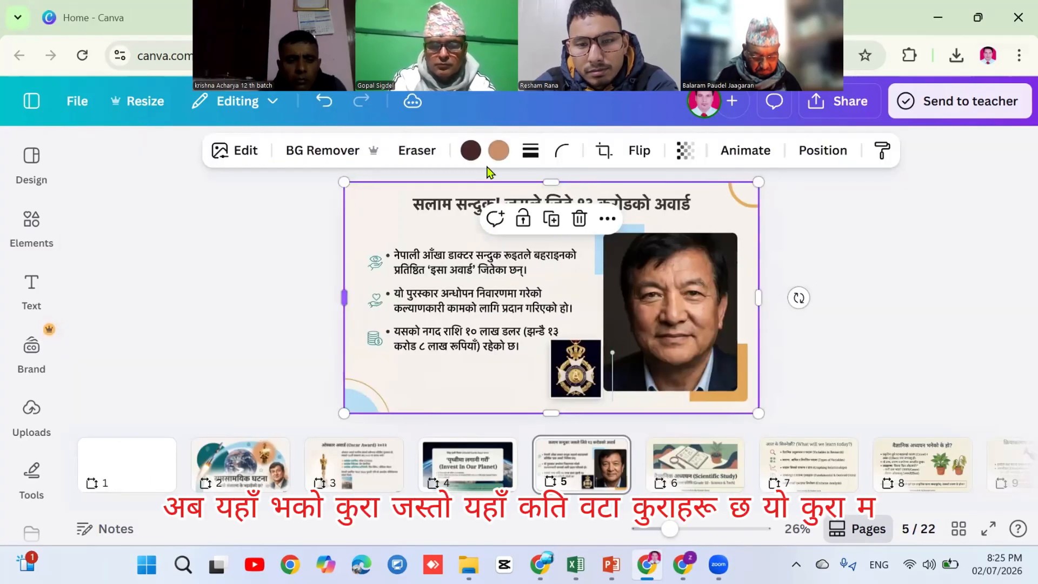
# Duplicate the award slide image and crop the copy down to the title strip
pyautogui.click(865, 234)
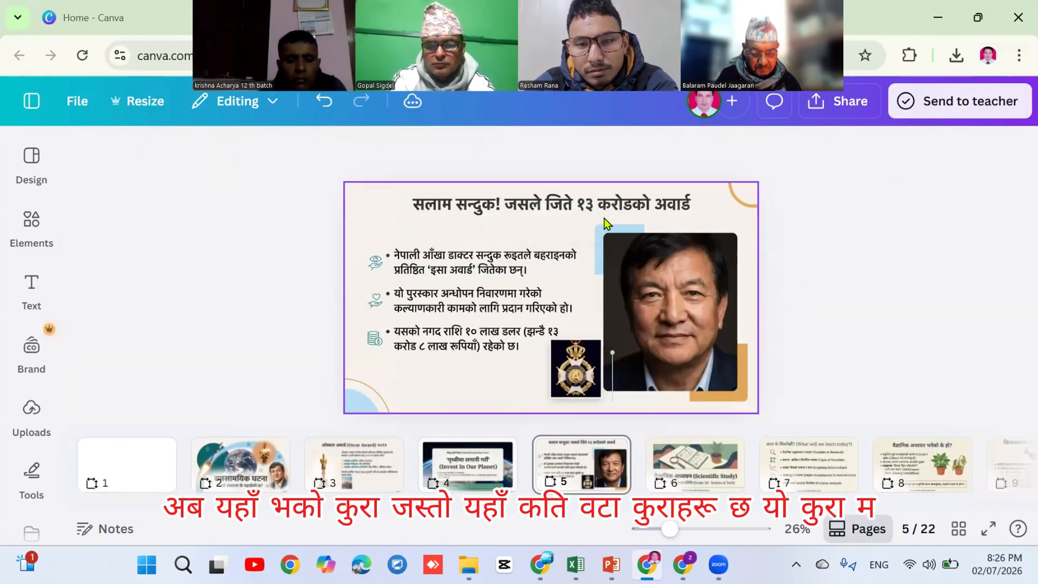
pyautogui.click(498, 274)
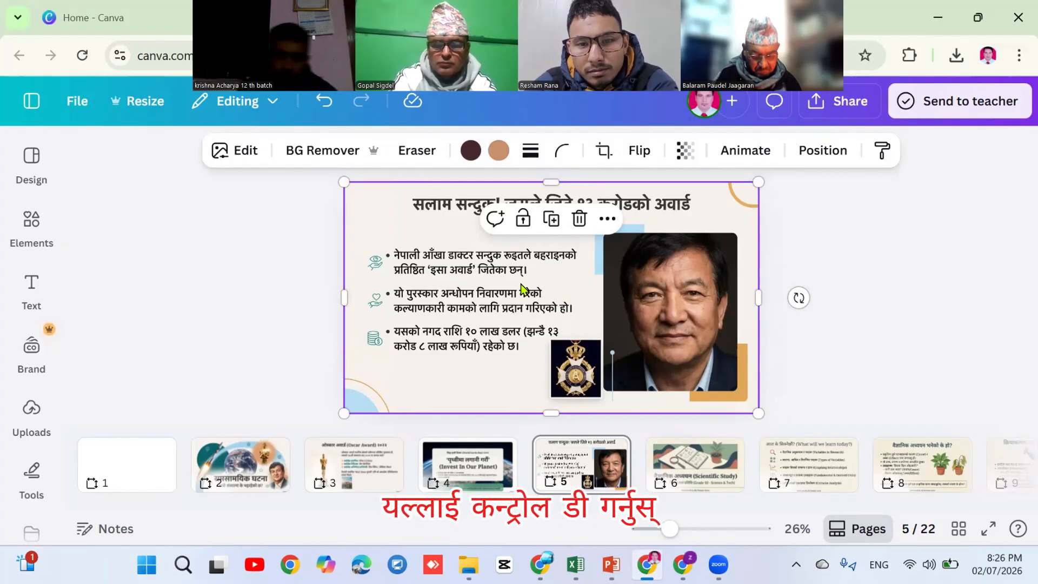
pyautogui.hotkey('ctrl', 'd')
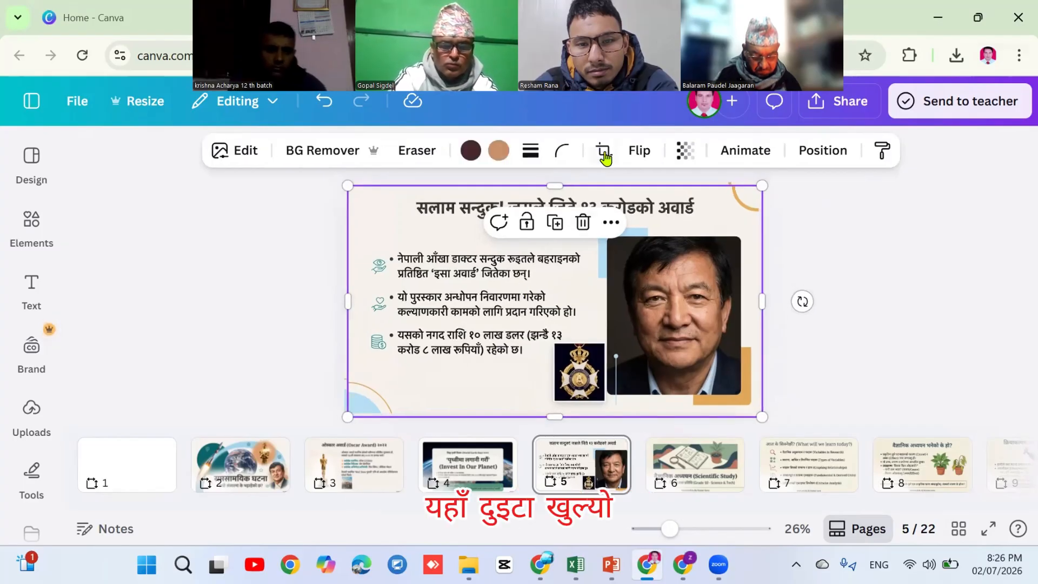
pyautogui.click(604, 151)
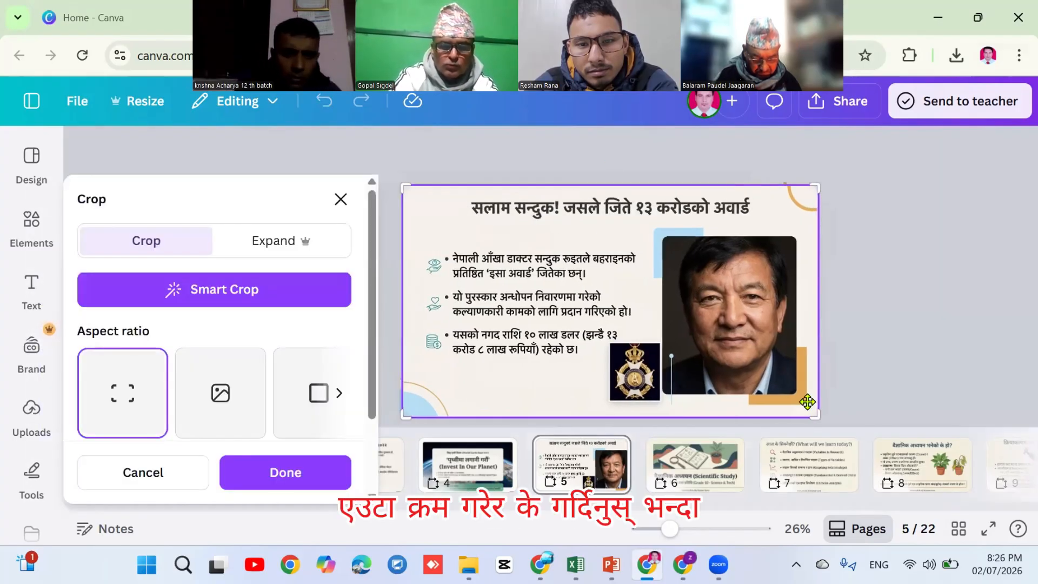
pyautogui.moveTo(807, 381); pyautogui.dragTo(814, 217)
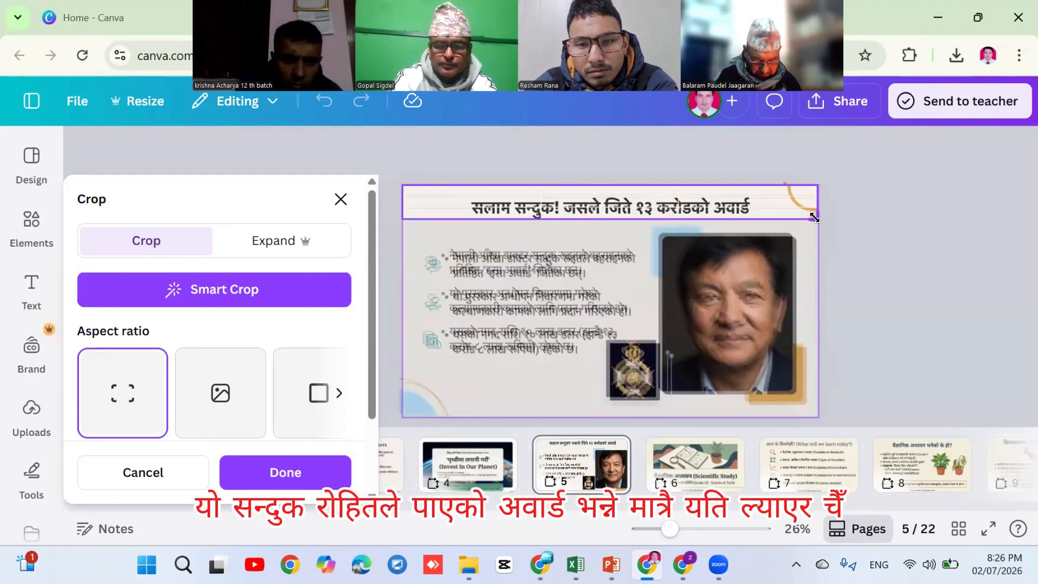
pyautogui.click(881, 226)
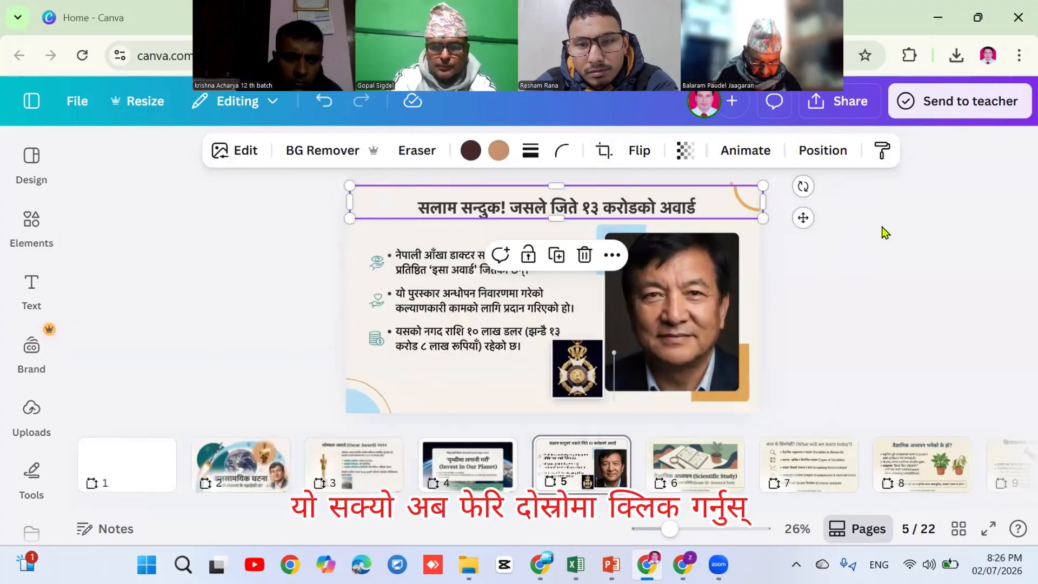
# Make another copy of the slide image and crop it to the portrait photo
pyautogui.click(466, 313)
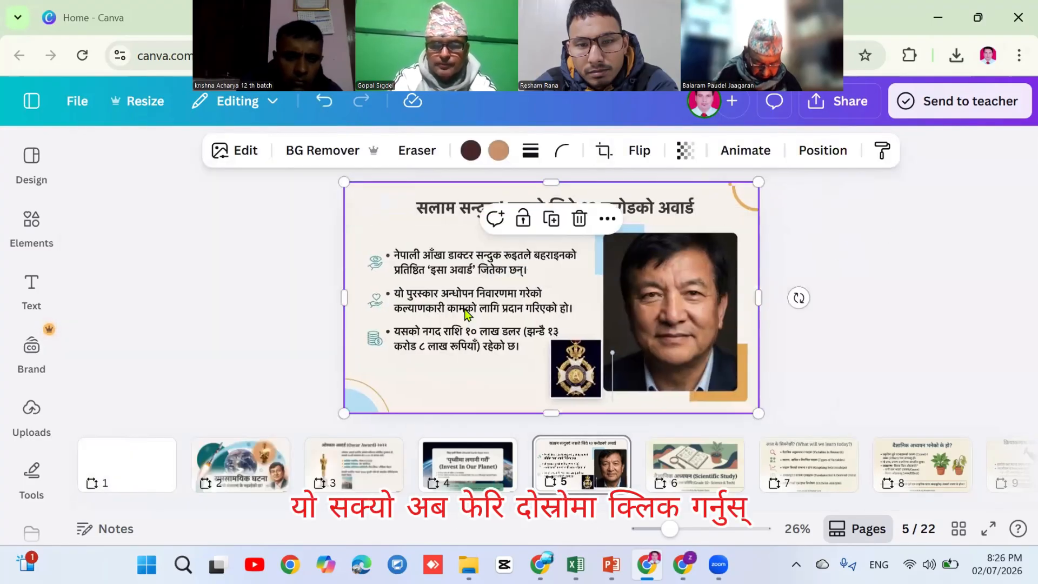
pyautogui.hotkey('ctrl', 'd')
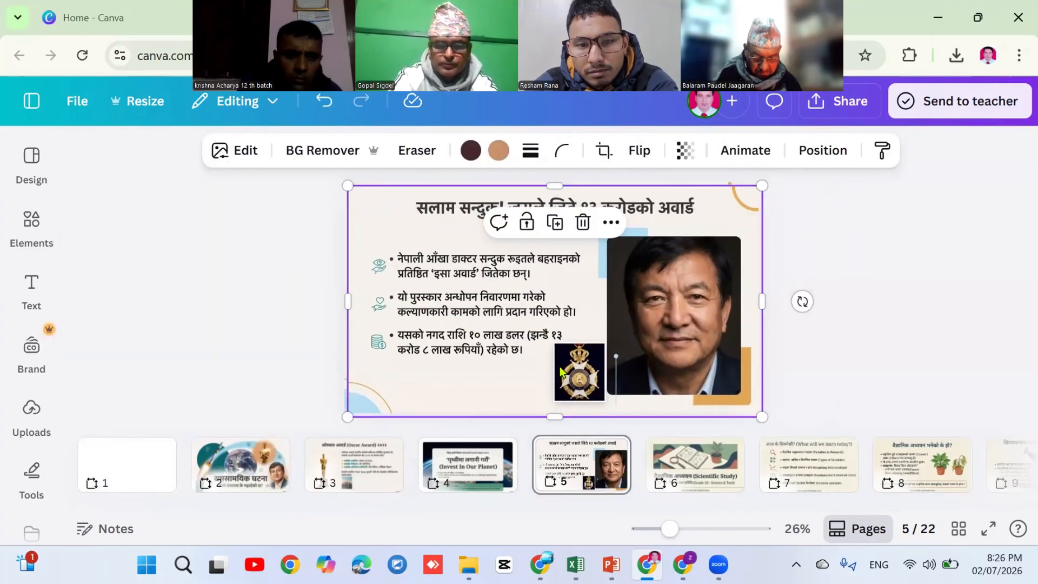
pyautogui.moveTo(347, 415)
pyautogui.mouseDown()
pyautogui.moveTo(484, 380)
pyautogui.moveTo(468, 348)
pyautogui.moveTo(365, 442)
pyautogui.moveTo(357, 432)
pyautogui.mouseUp()
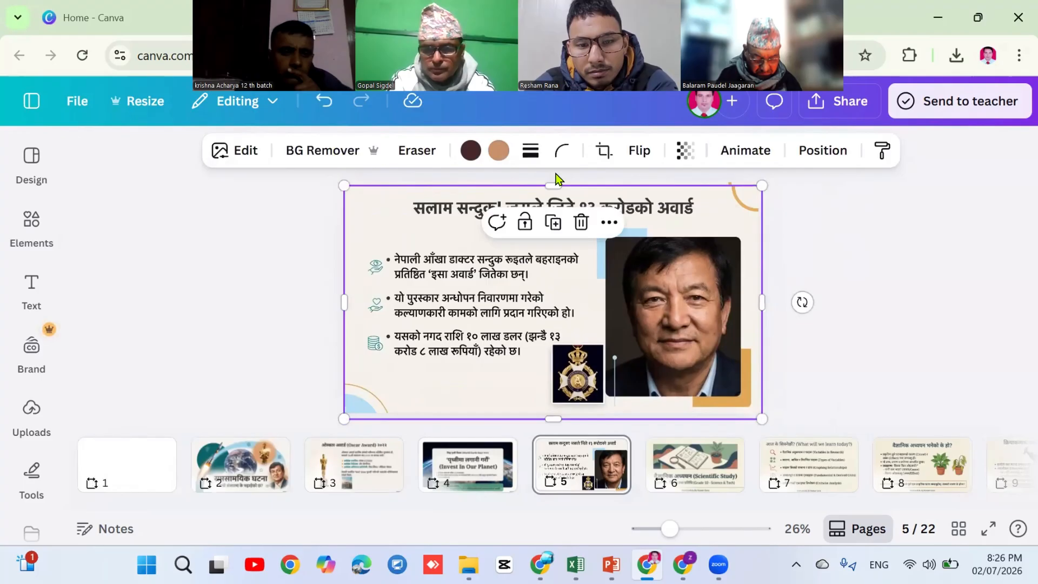
pyautogui.click(603, 151)
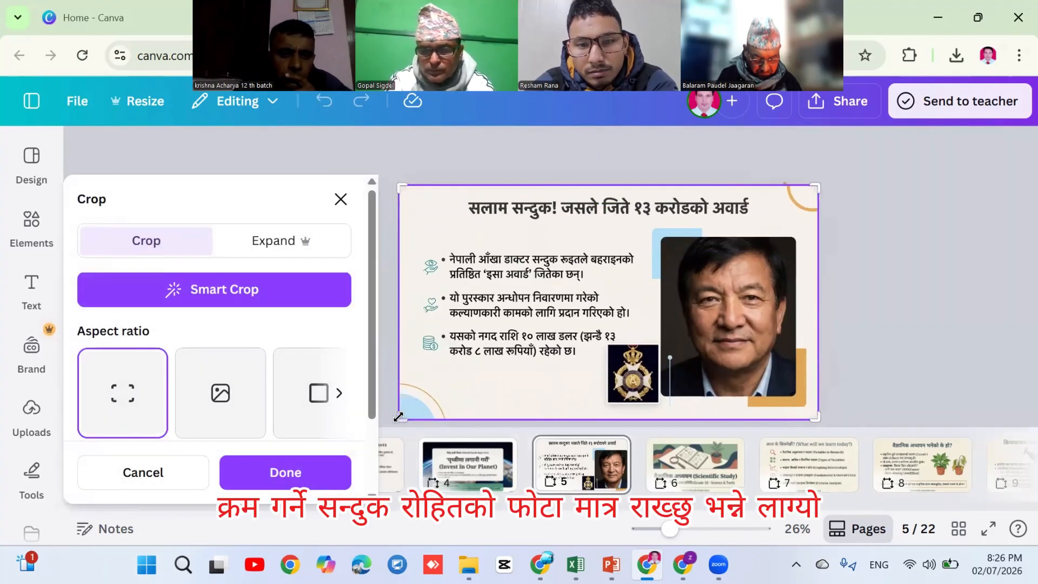
pyautogui.moveTo(395, 417); pyautogui.dragTo(657, 397)
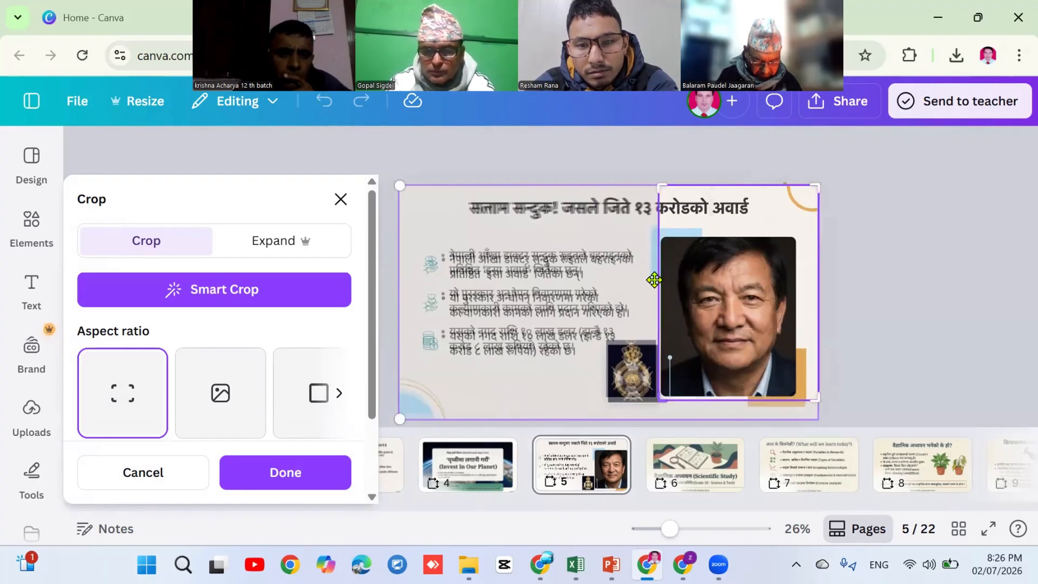
pyautogui.moveTo(661, 190); pyautogui.dragTo(656, 229)
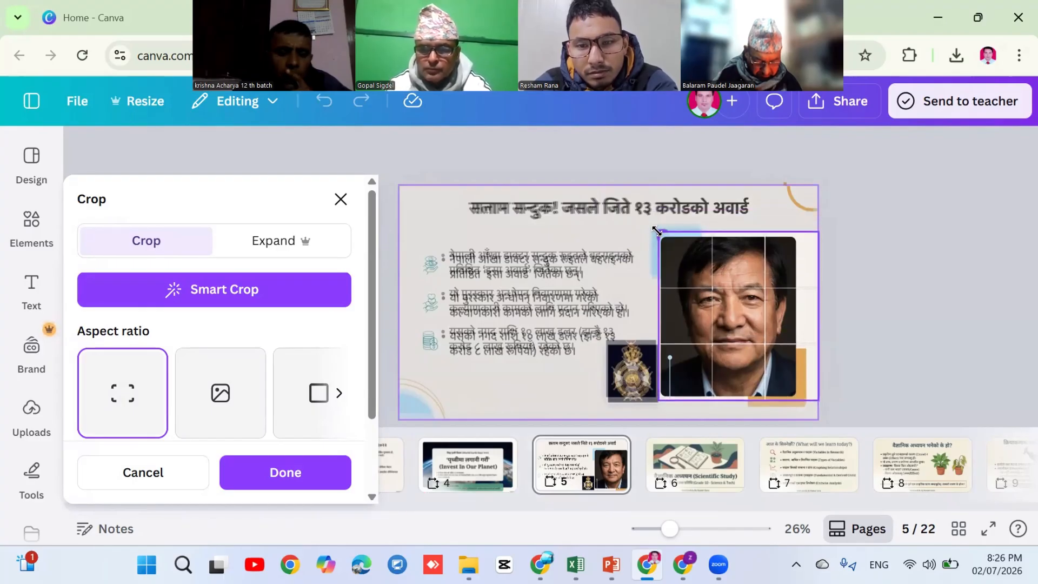
pyautogui.click(914, 238)
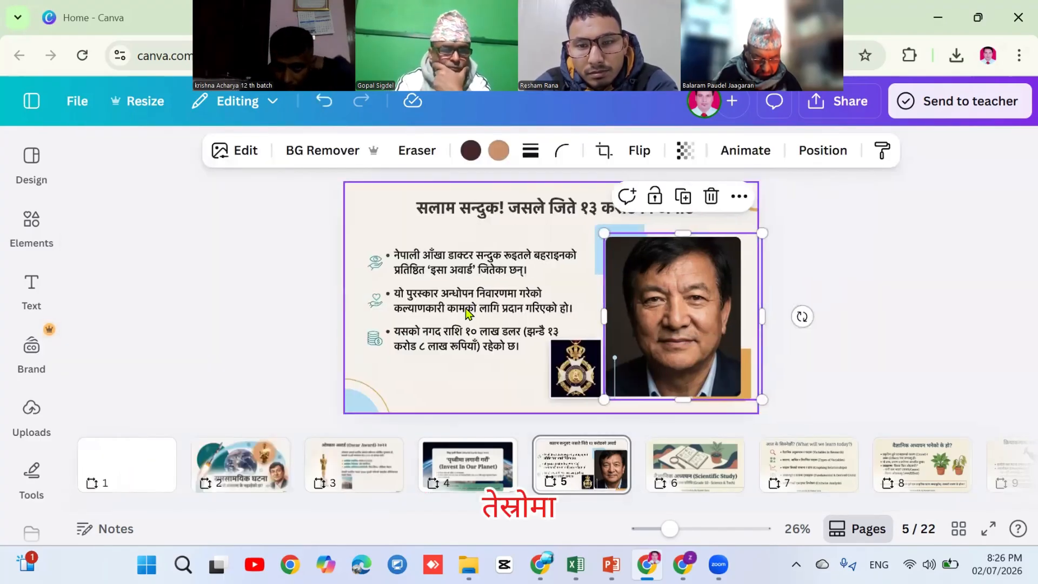
# Make a third copy and crop it to the bullet-text and medal area below the title
pyautogui.click(466, 308)
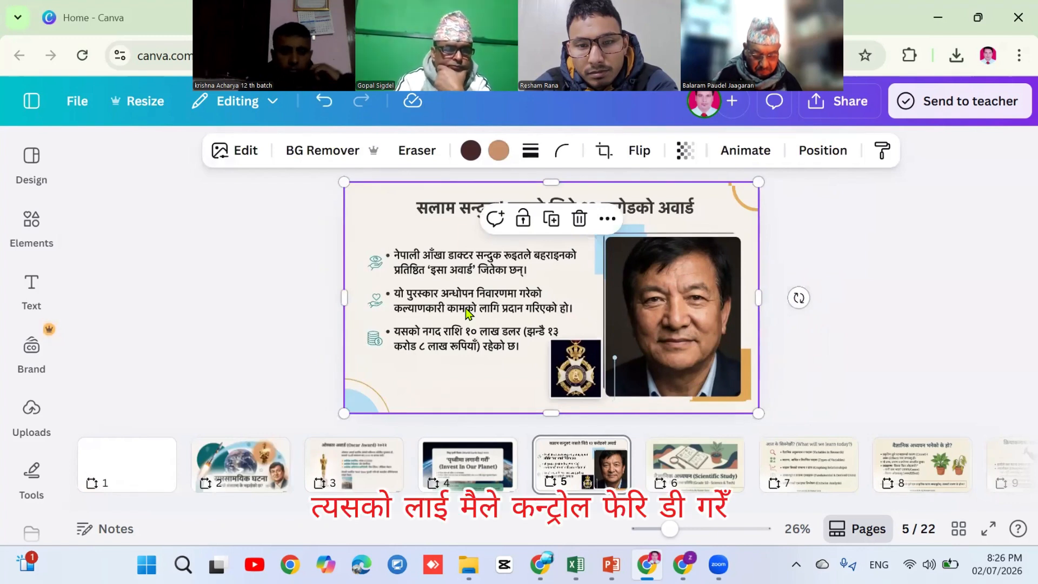
pyautogui.hotkey('ctrl', 'd')
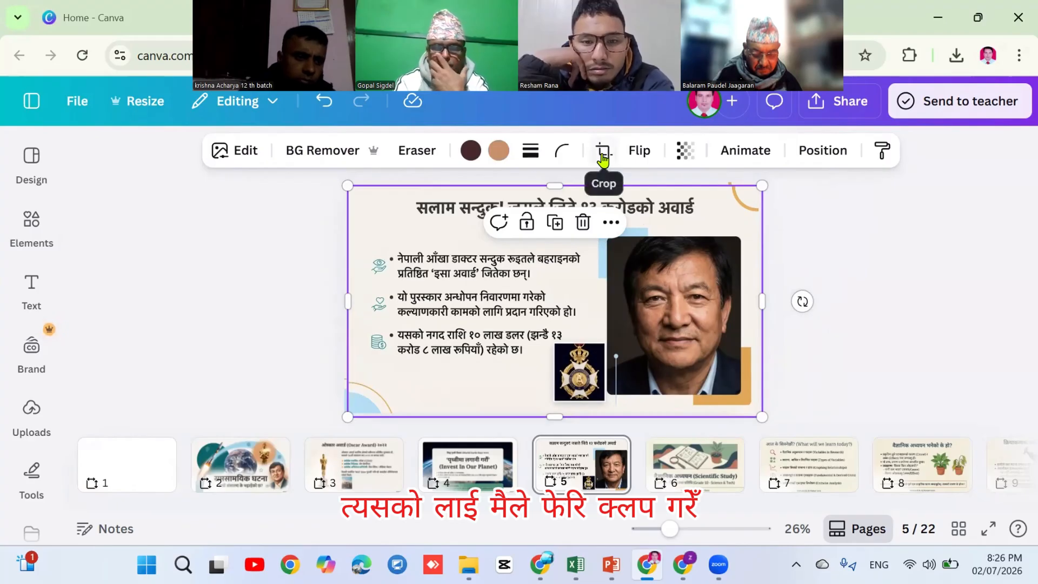
pyautogui.click(604, 150)
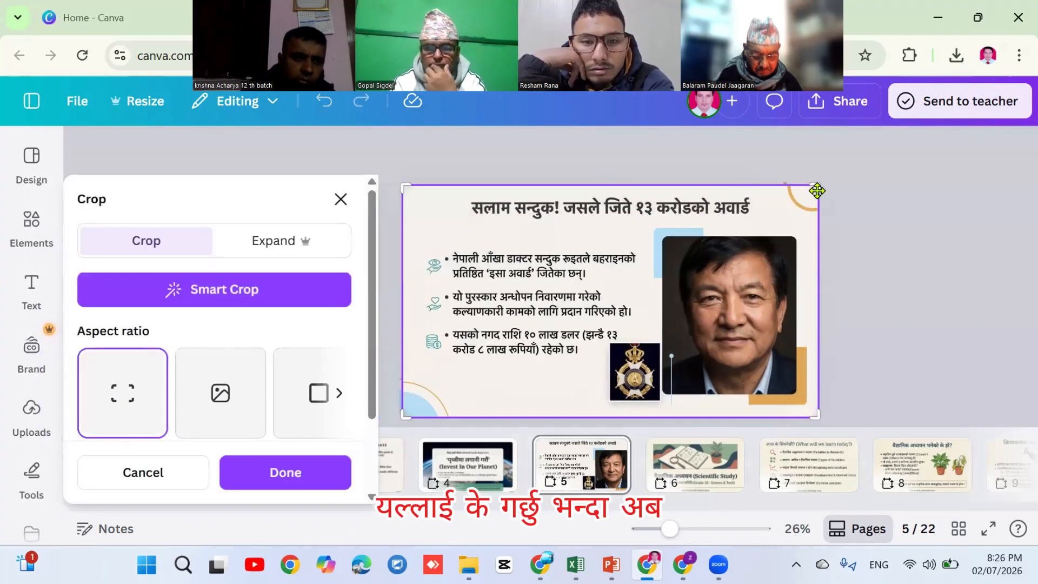
pyautogui.moveTo(817, 191); pyautogui.dragTo(659, 203)
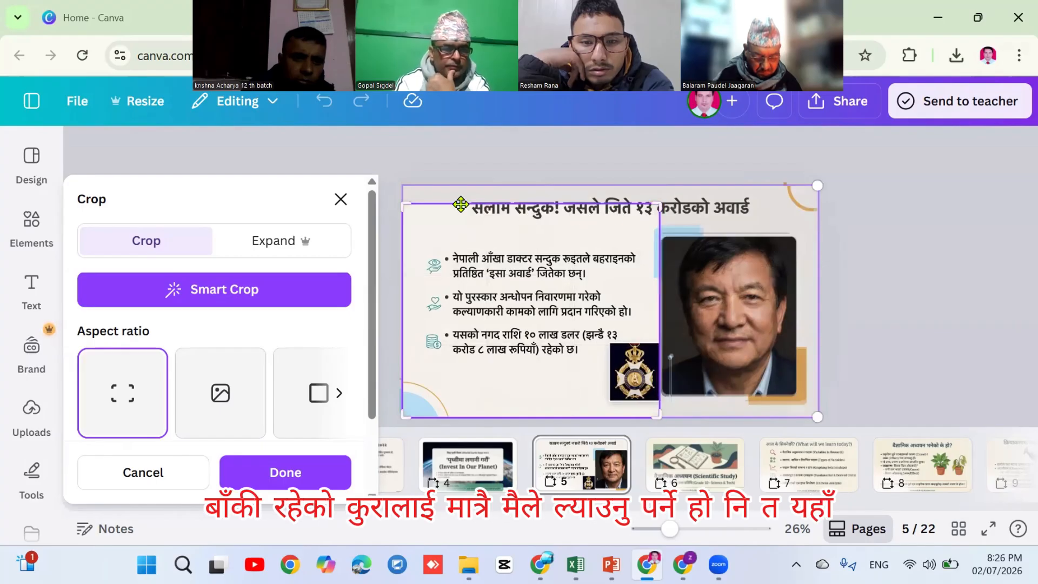
pyautogui.moveTo(402, 205); pyautogui.dragTo(398, 229)
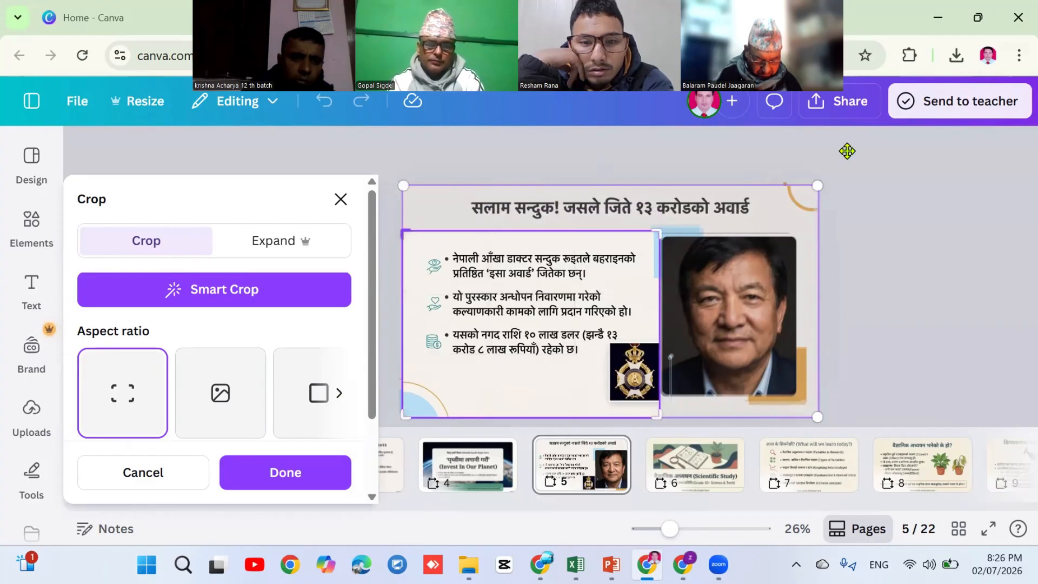
pyautogui.click(904, 249)
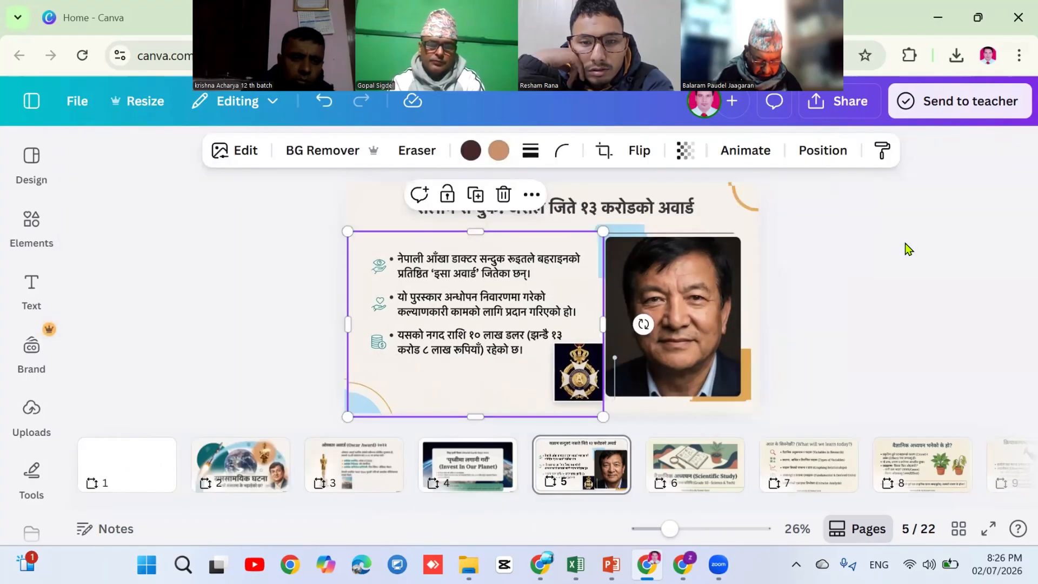
# Move the portrait, title strip and bullet-text pieces off the original flat slide image
pyautogui.click(889, 278)
pyautogui.click(690, 286)
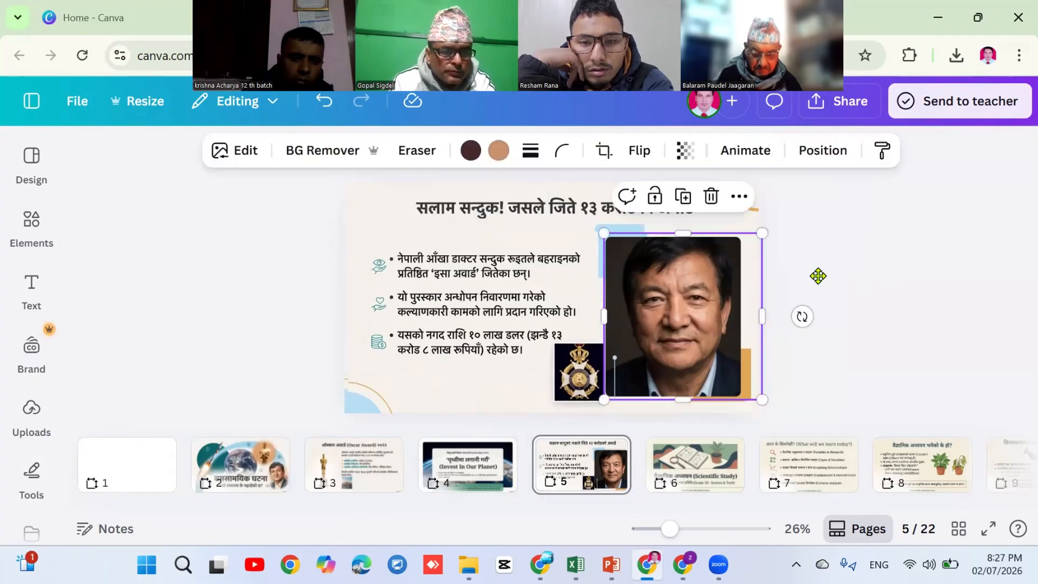
pyautogui.moveTo(818, 276); pyautogui.dragTo(862, 282)
pyautogui.click(816, 292)
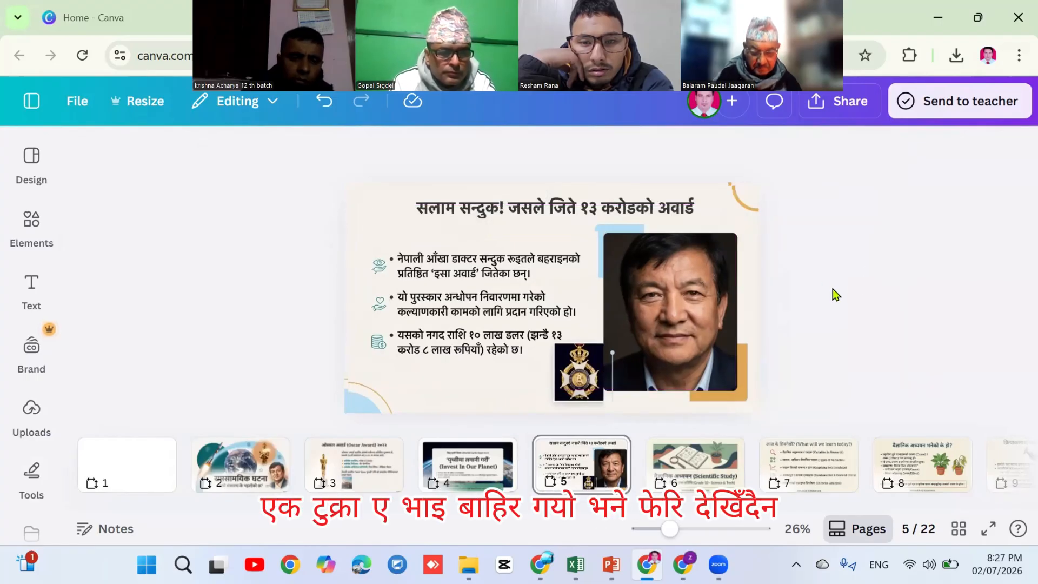
pyautogui.hotkey('ctrl', 'z')
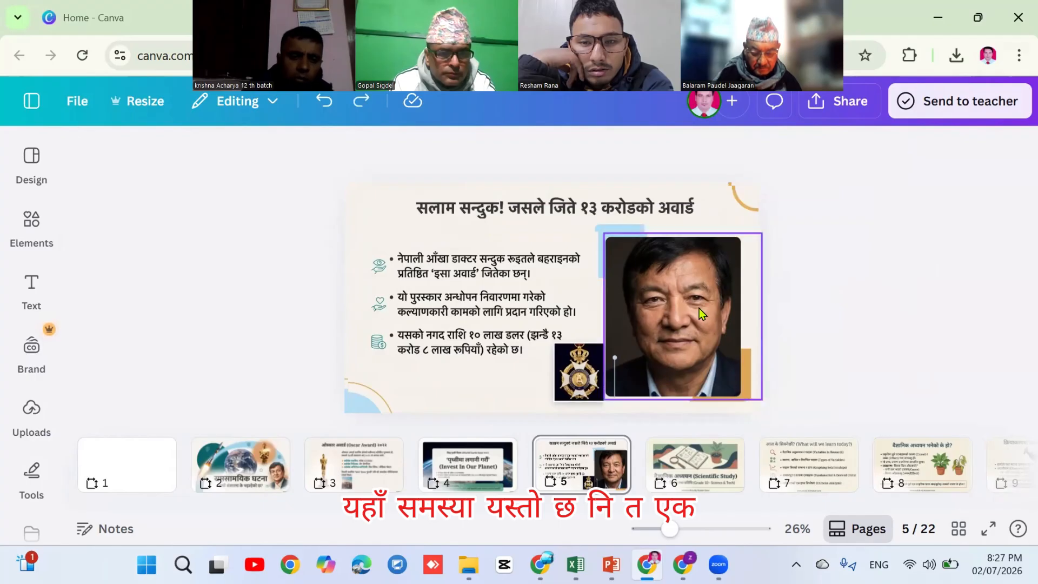
pyautogui.click(698, 308)
pyautogui.moveTo(638, 308); pyautogui.dragTo(770, 352)
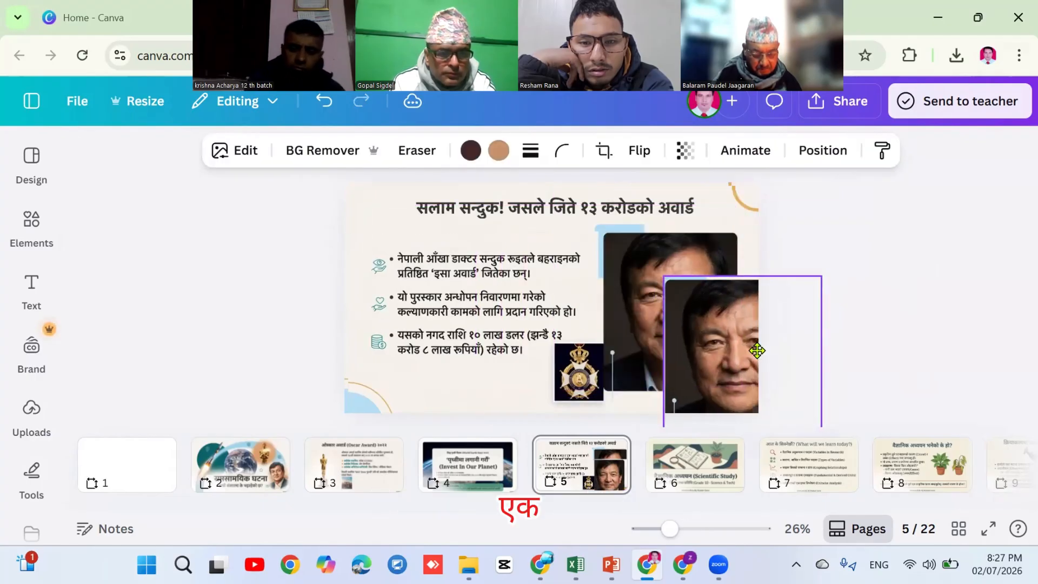
pyautogui.click(562, 210)
pyautogui.moveTo(562, 210); pyautogui.dragTo(446, 193)
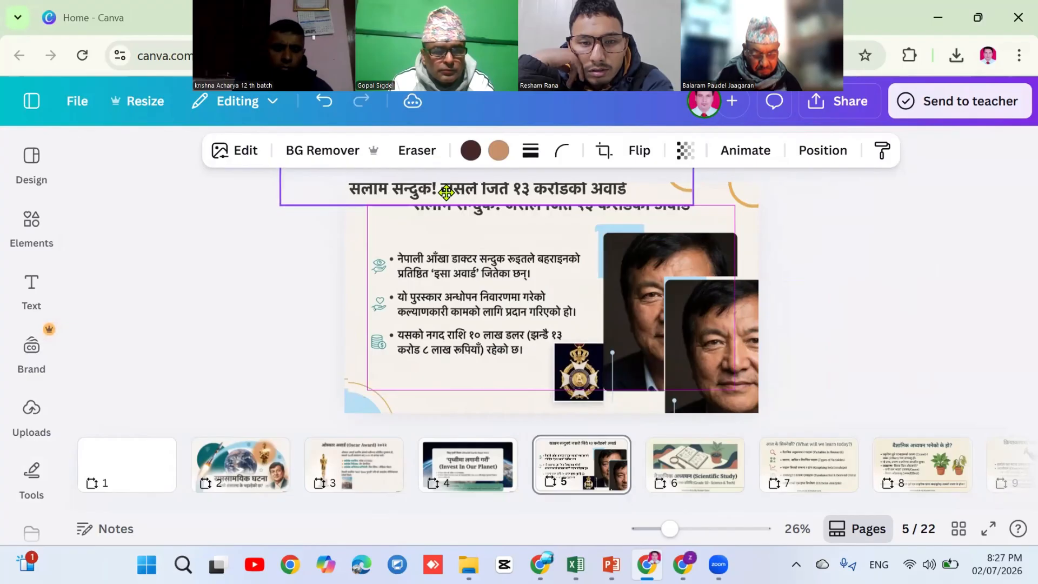
pyautogui.click(446, 300)
pyautogui.moveTo(447, 300); pyautogui.dragTo(352, 304)
# Delete the original flat image and realign the title, portrait and bullet-text pieces on the slide
pyautogui.click(550, 286)
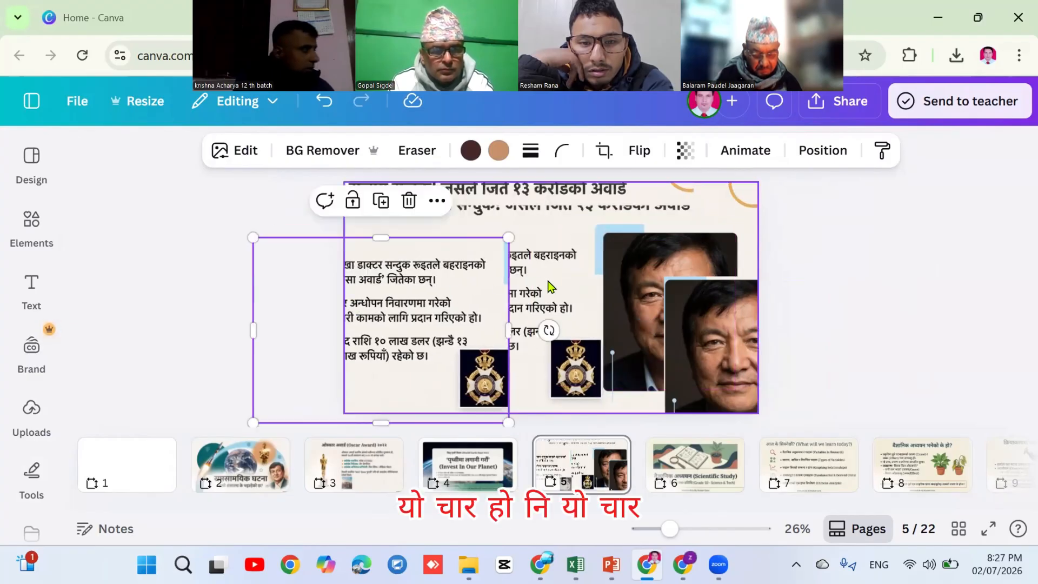
pyautogui.press('Delete')
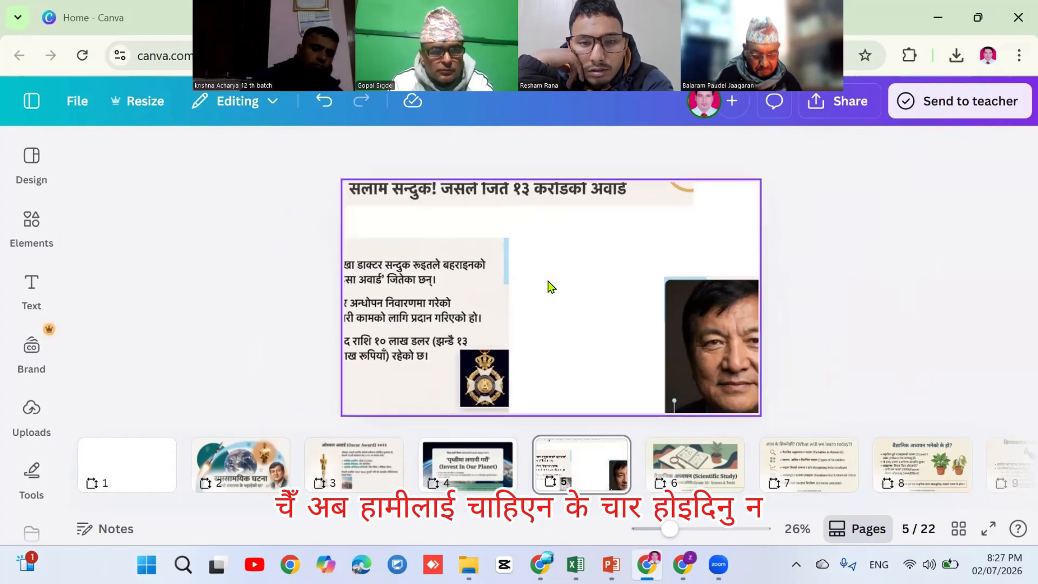
pyautogui.click(559, 204)
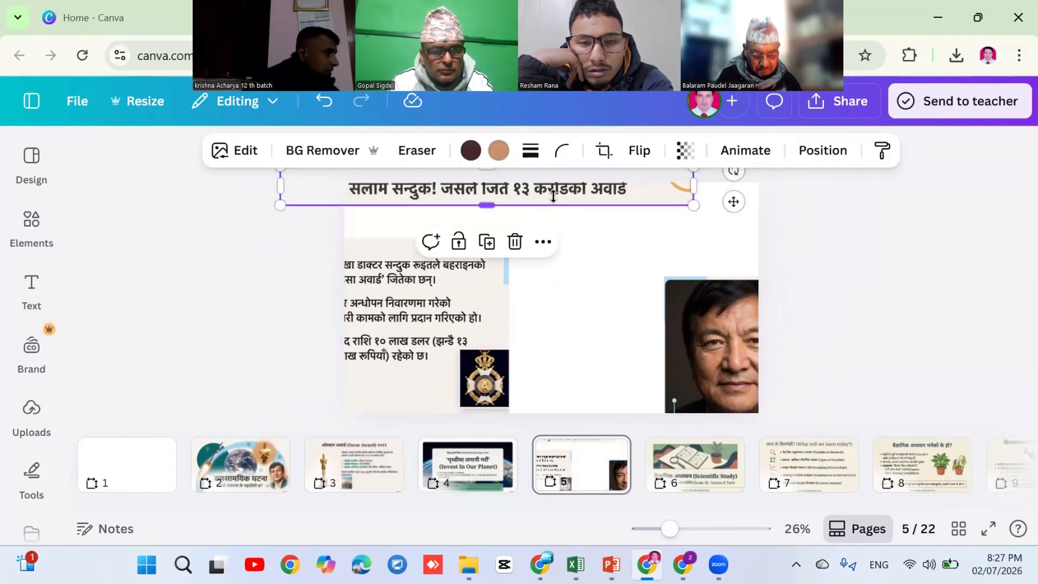
pyautogui.click(609, 217)
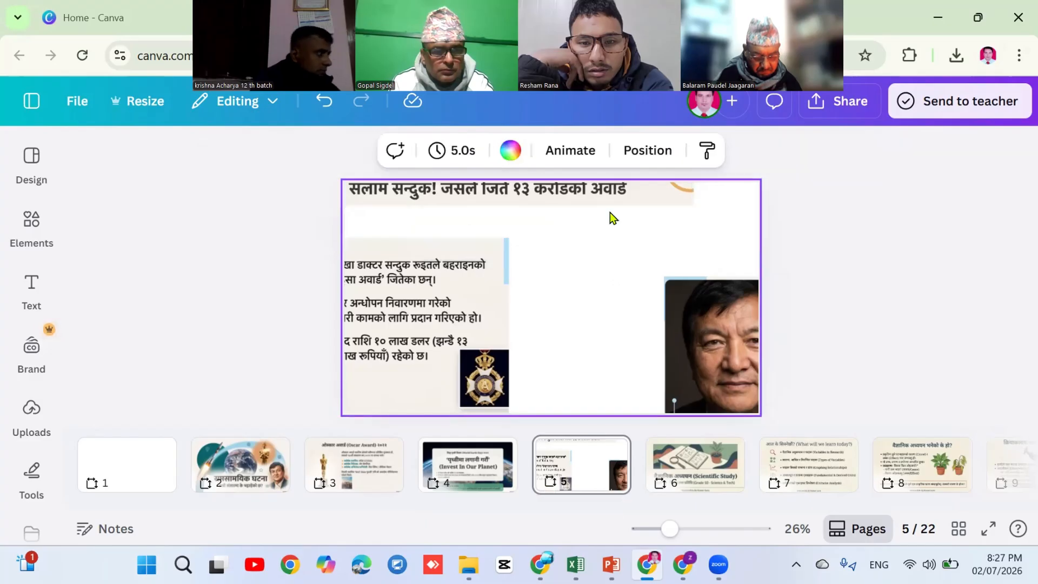
pyautogui.click(600, 204)
pyautogui.moveTo(622, 203); pyautogui.dragTo(665, 212)
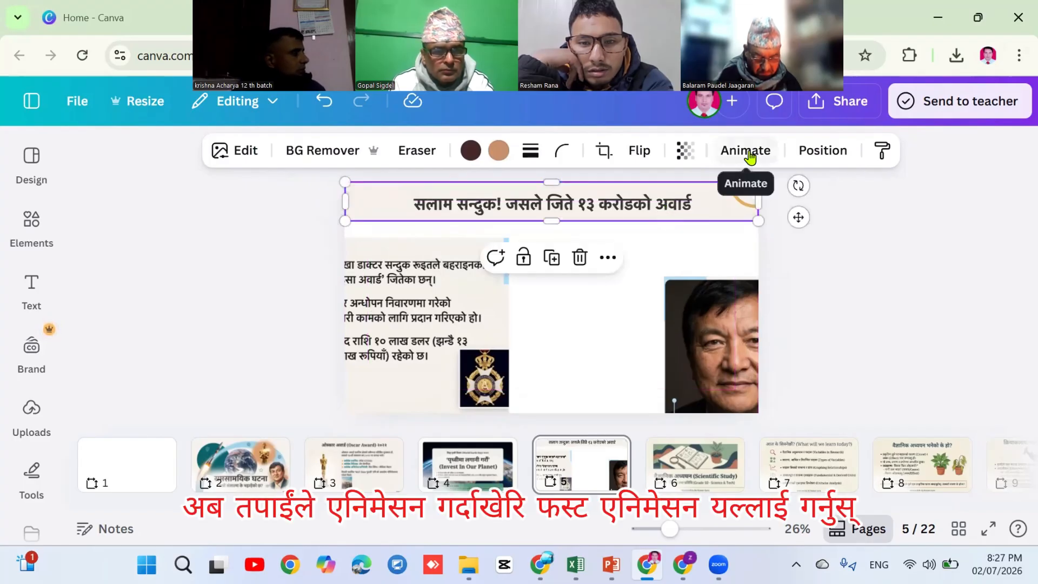
pyautogui.click(720, 335)
pyautogui.moveTo(676, 308); pyautogui.dragTo(653, 284)
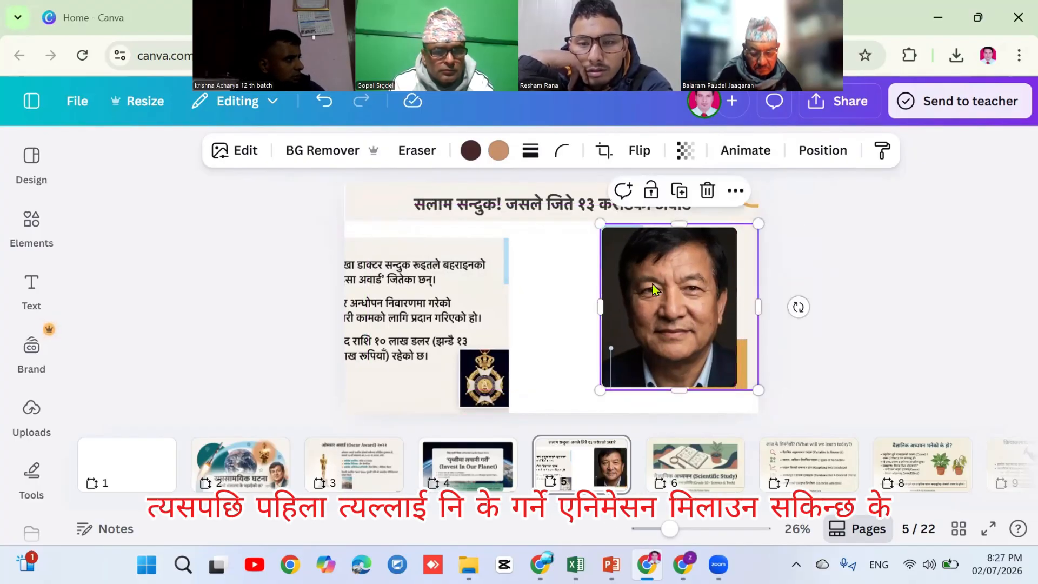
pyautogui.moveTo(452, 339); pyautogui.dragTo(549, 323)
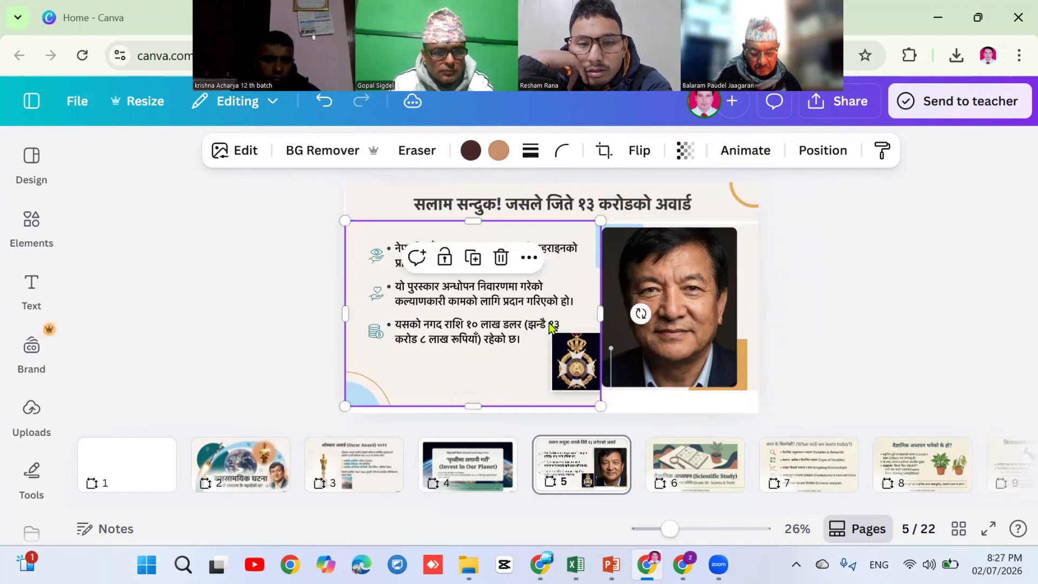
pyautogui.click(698, 300)
pyautogui.moveTo(705, 302); pyautogui.dragTo(705, 304)
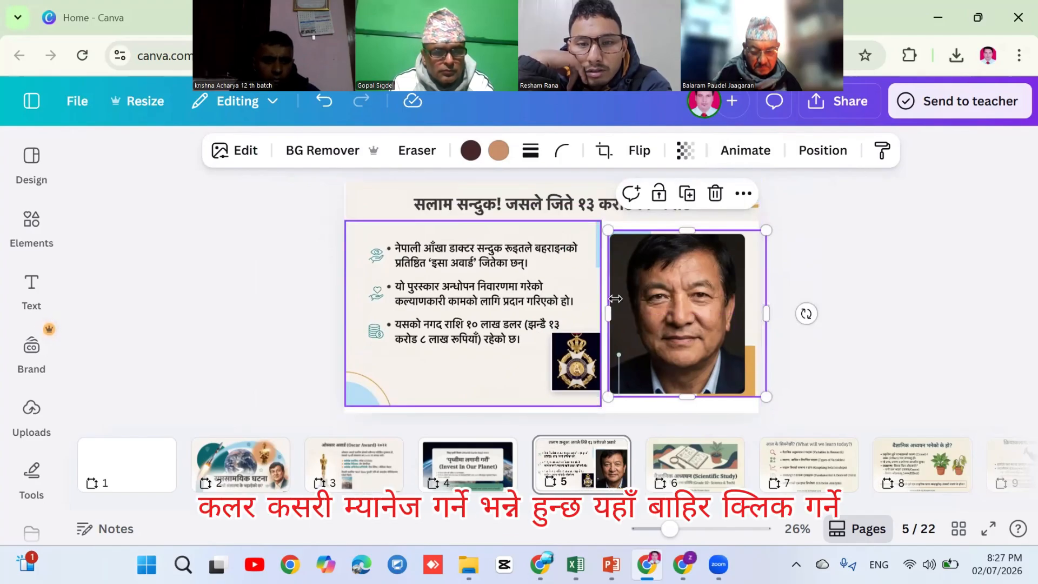
# Set the page background to the light off-white Photo colour and apply it to all pages
pyautogui.click(667, 414)
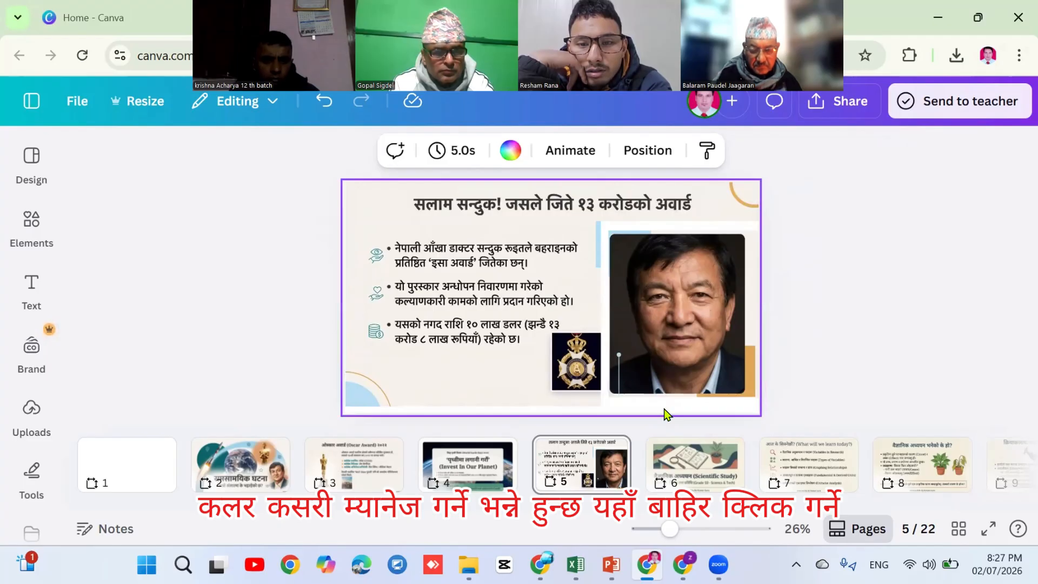
pyautogui.click(509, 151)
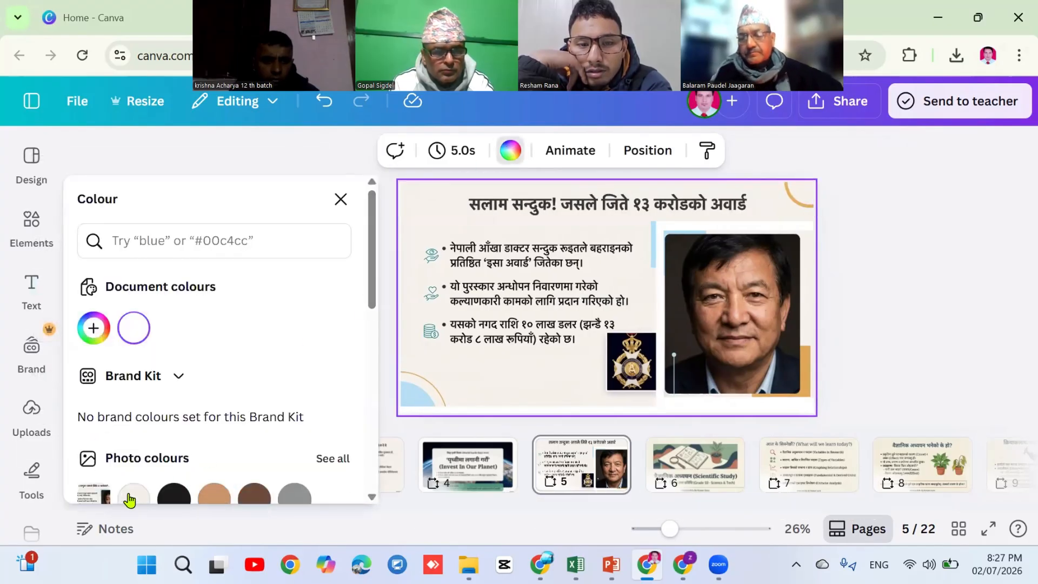
pyautogui.click(129, 496)
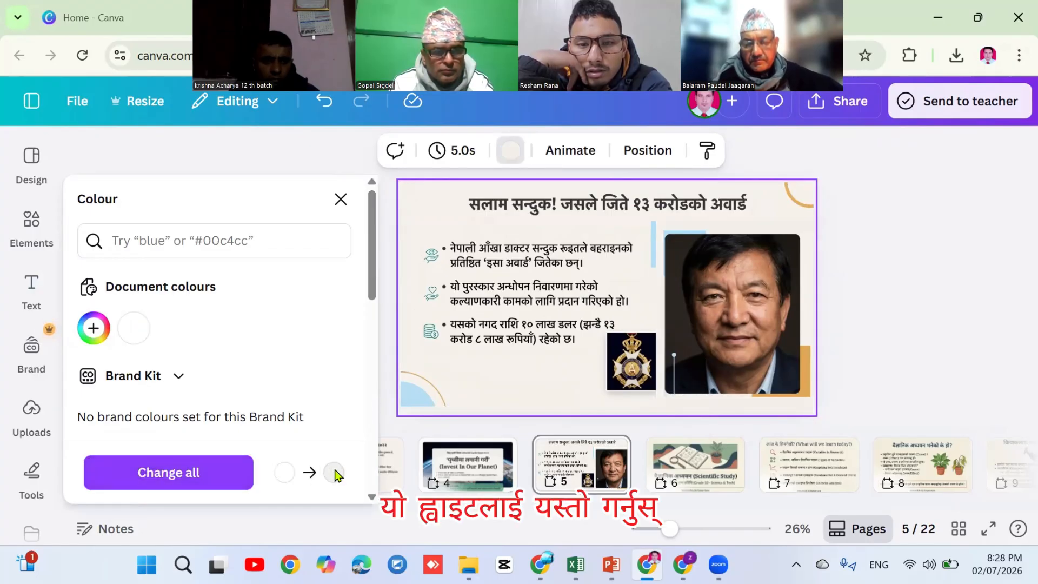
pyautogui.click(198, 479)
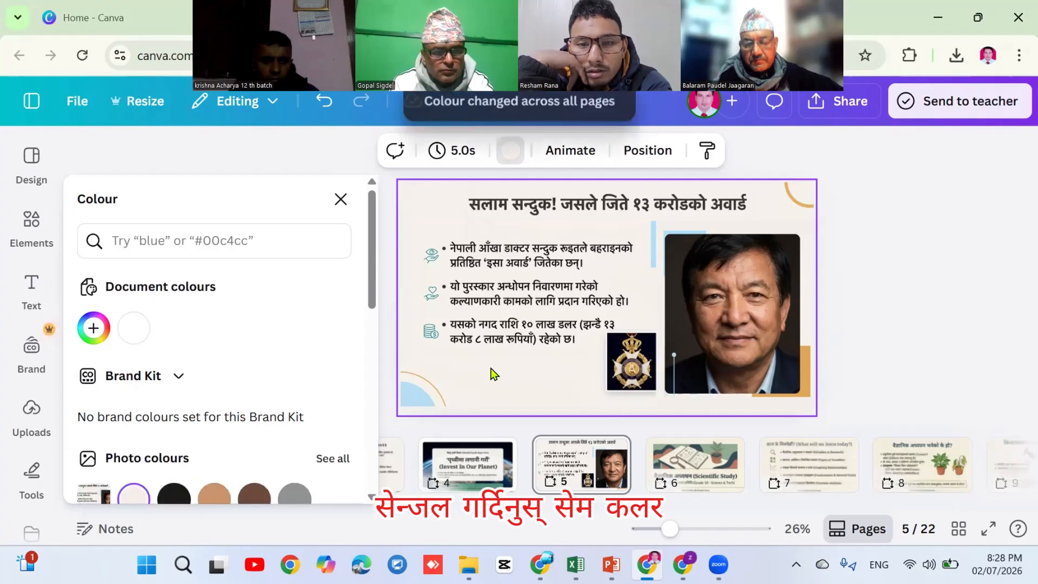
pyautogui.click(924, 283)
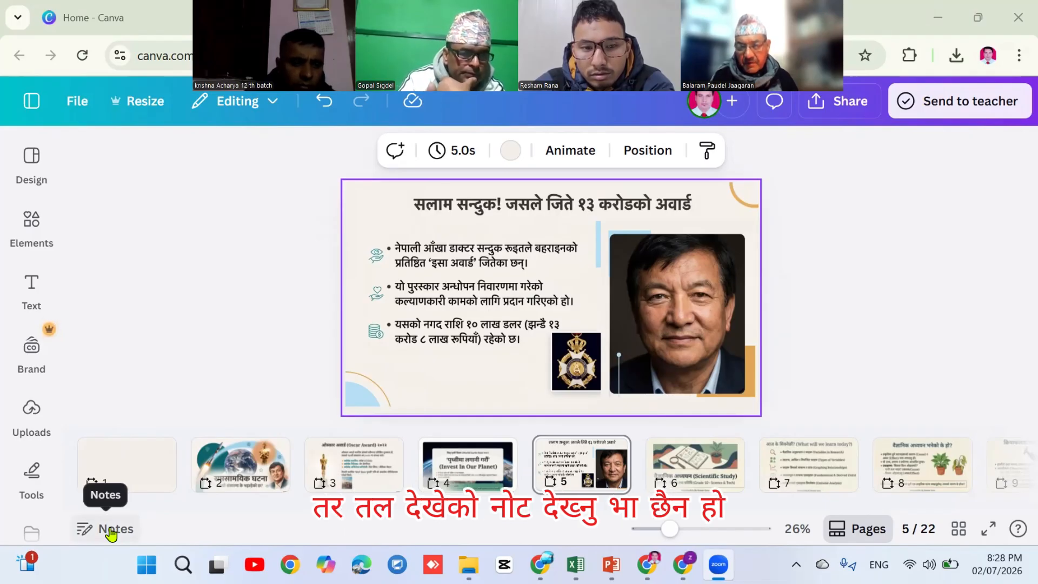
# Type placeholder text into page 5's speaker notes and close the notes
pyautogui.click(111, 531)
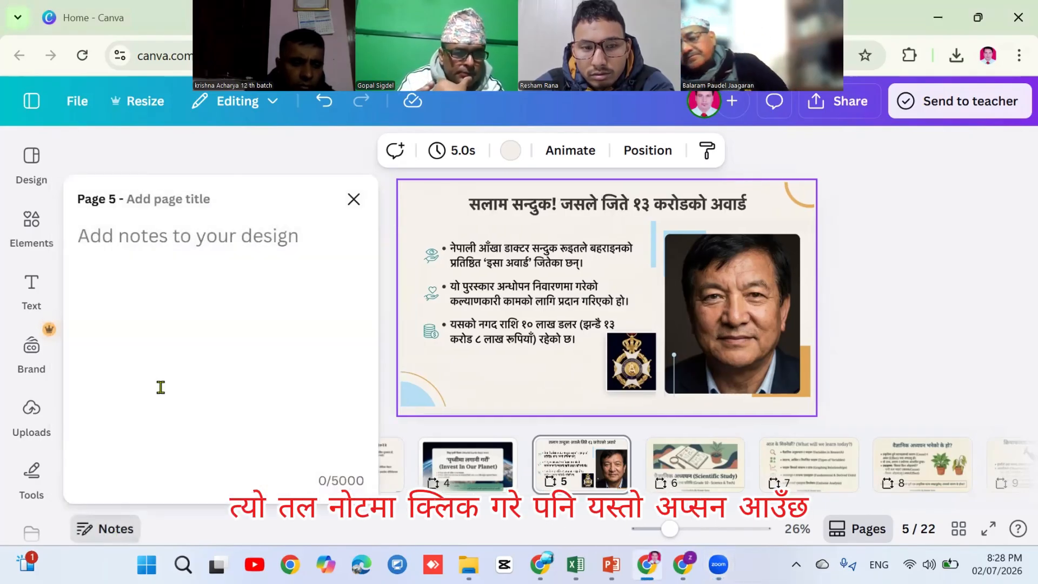
pyautogui.click(93, 234)
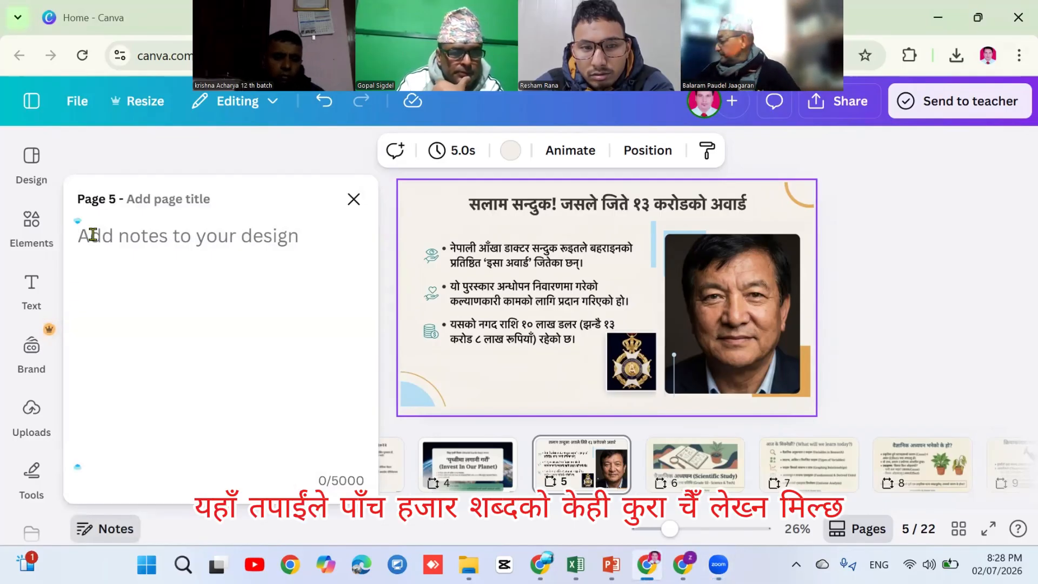
pyautogui.write("dlkfasldkjf; asajjf 'adsjf ")
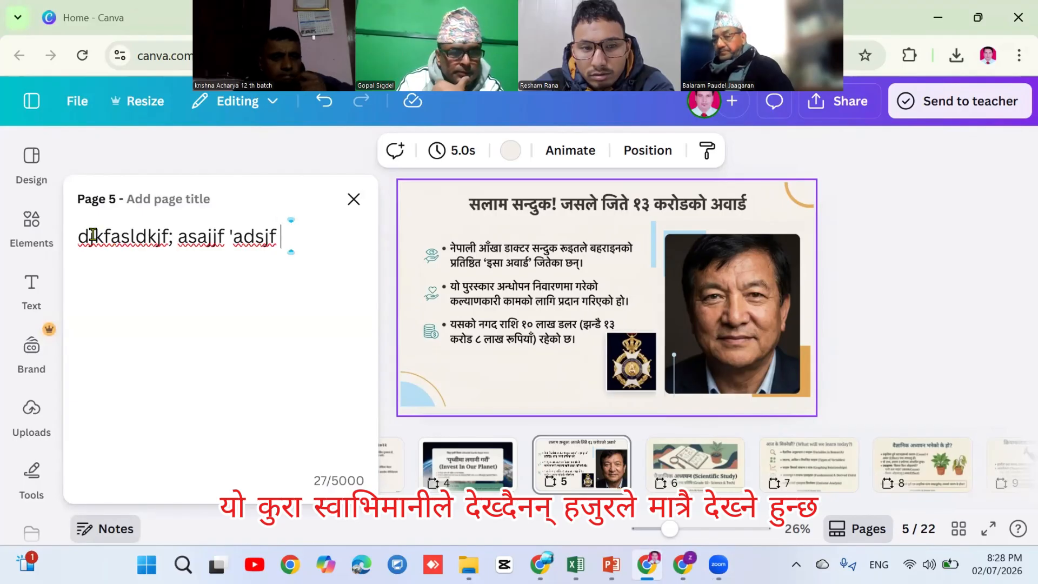
pyautogui.write('alkjf l;jadskl;vn nas;lfj;lk ds lkajflk; adsj')
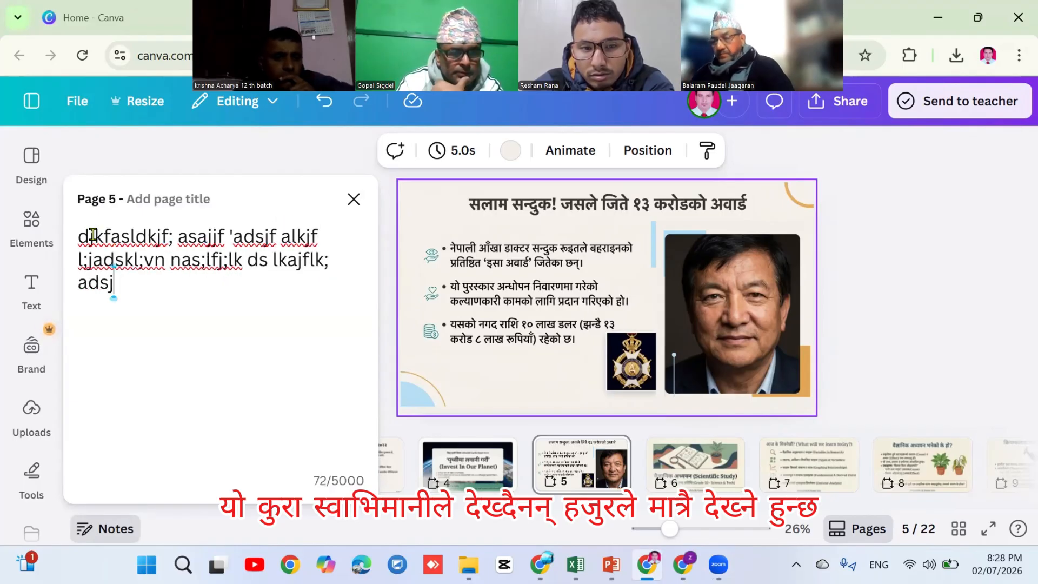
pyautogui.write('  ;jaklfmkasdl;f')
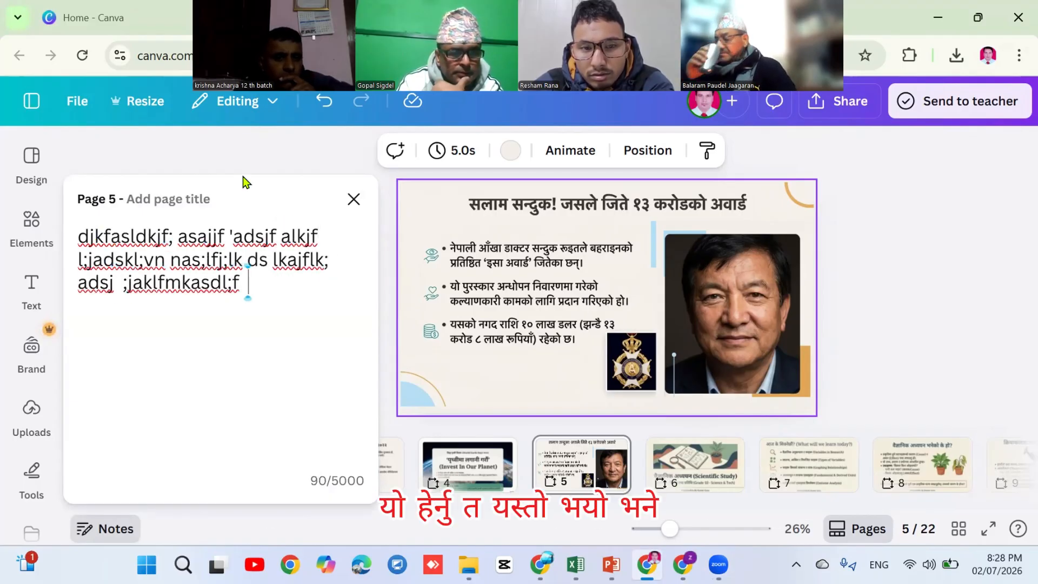
pyautogui.click(353, 201)
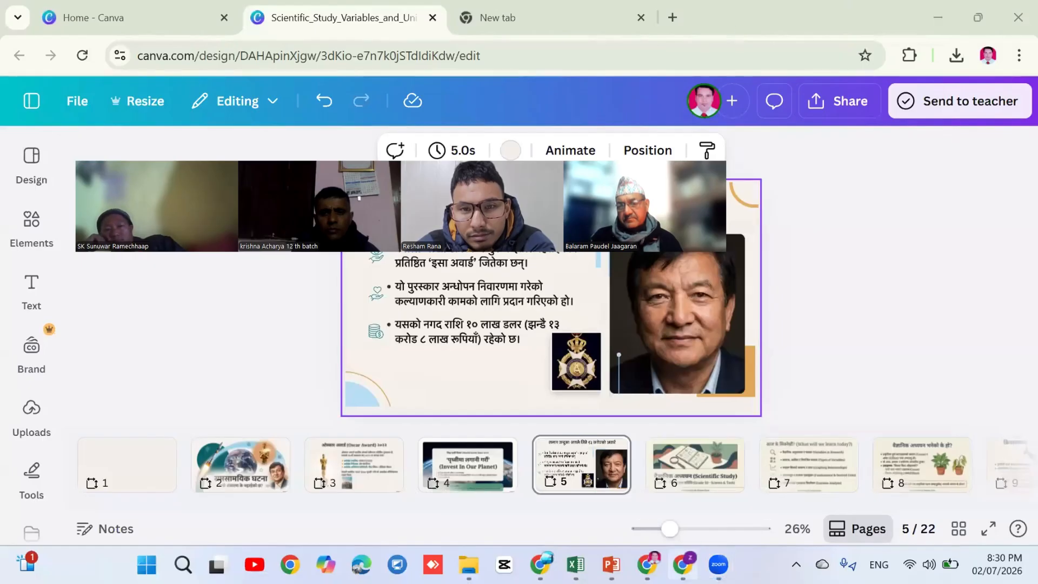
# Open the Scientific Study deck in NotebookLM and start it as a full-screen slideshow
pyautogui.click(938, 17)
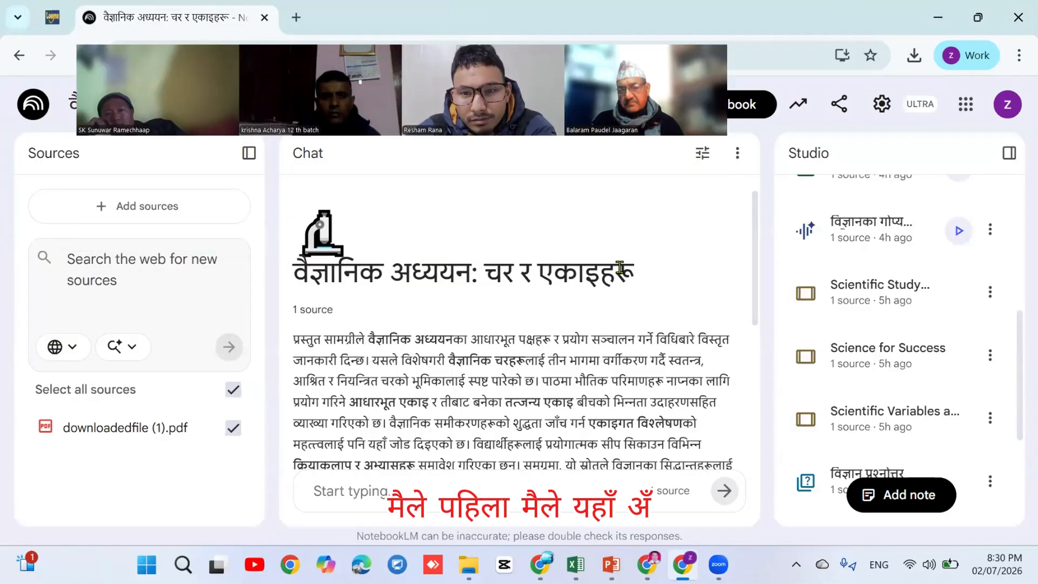
pyautogui.click(867, 298)
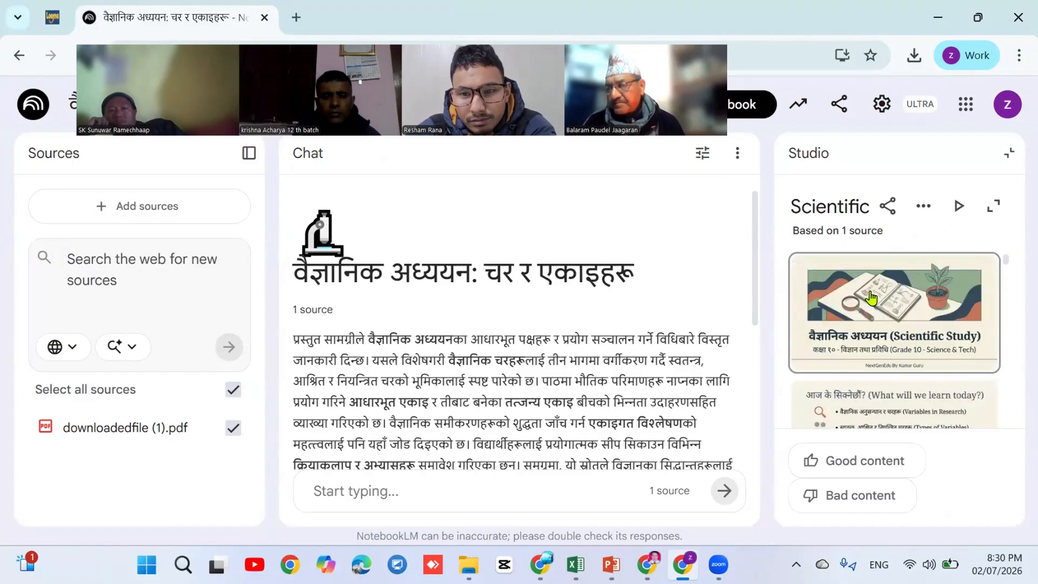
pyautogui.click(961, 210)
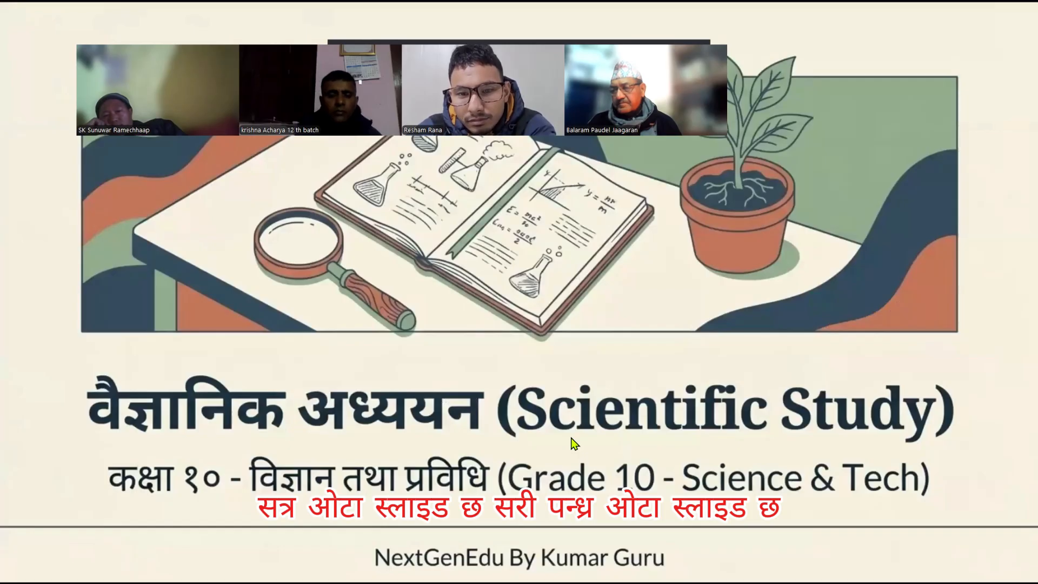
# Advance the slideshow to the v² = u² + 2as units-check slide
pyautogui.press('Right')
pyautogui.press('Right')
pyautogui.press('Right')
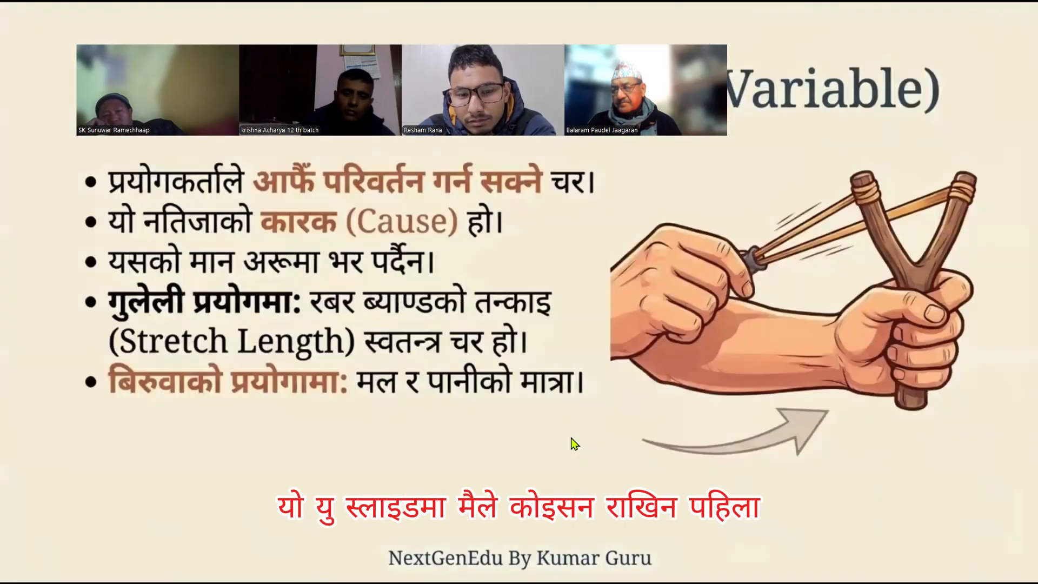
pyautogui.press('Right')
pyautogui.press('Right')
pyautogui.press('Right')
pyautogui.press('Right')
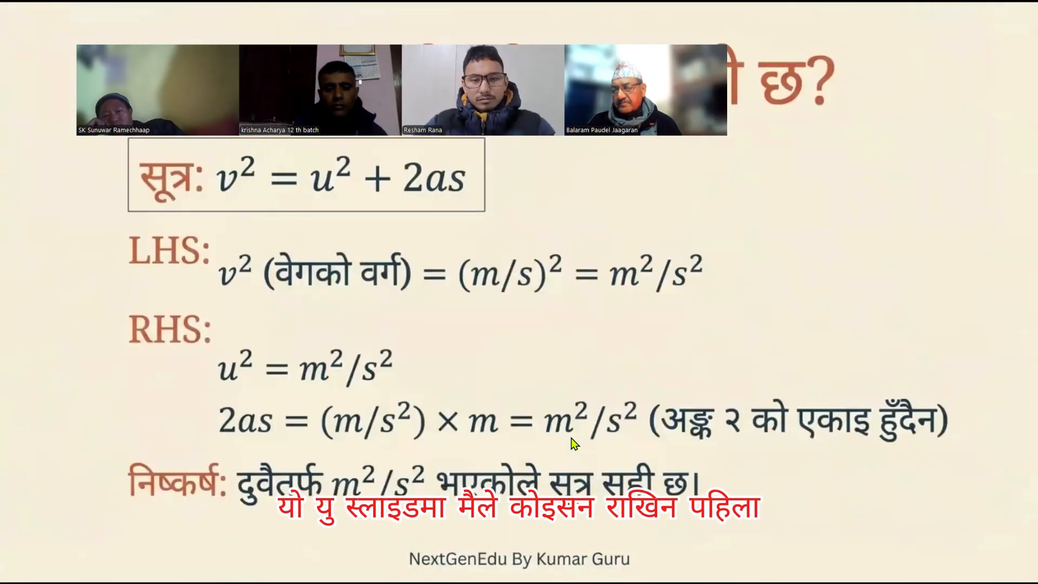
pyautogui.press('Right')
pyautogui.press('Right')
pyautogui.press('Right')
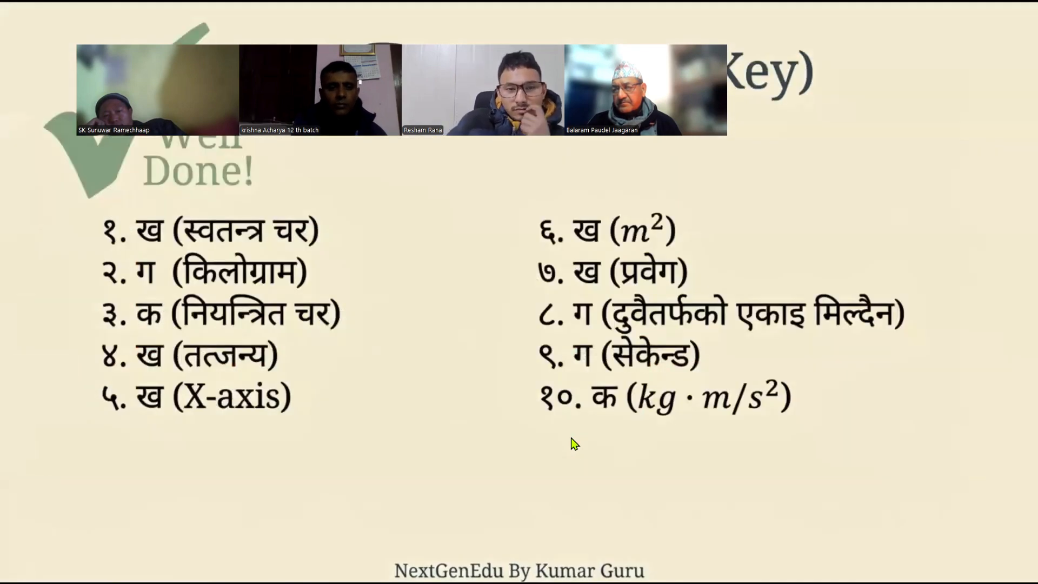
pyautogui.rightClick(574, 442)
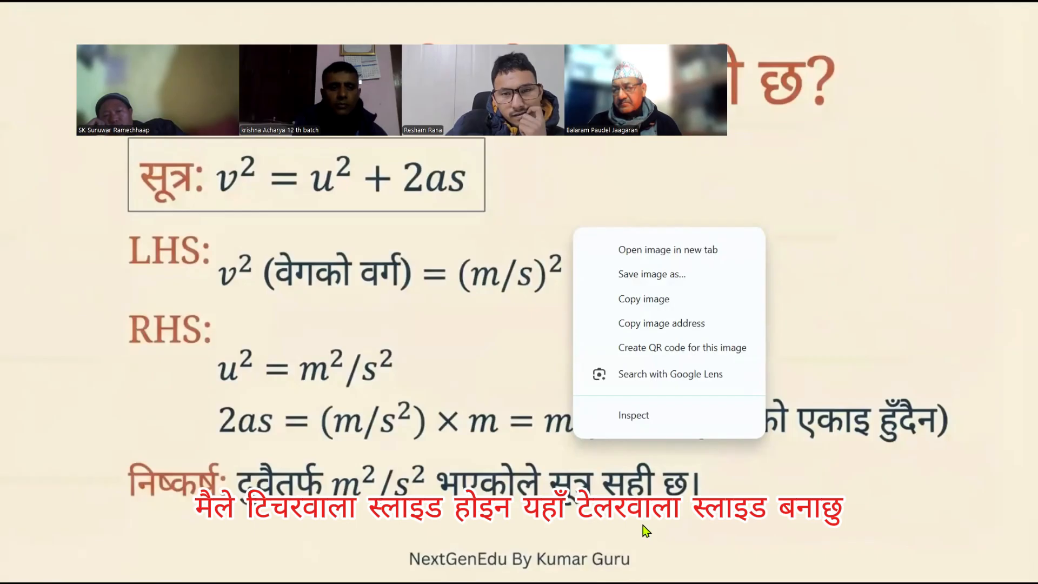
pyautogui.press('Escape')
# Close the slideshow browser window, minimize the other windows and restore the Canva window
pyautogui.press('super')
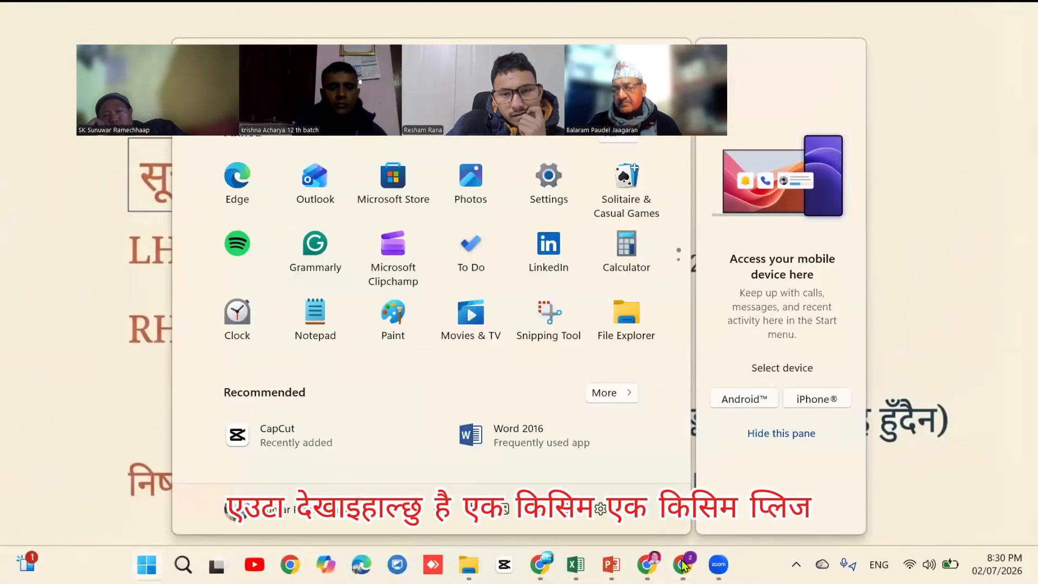
pyautogui.moveTo(682, 564)
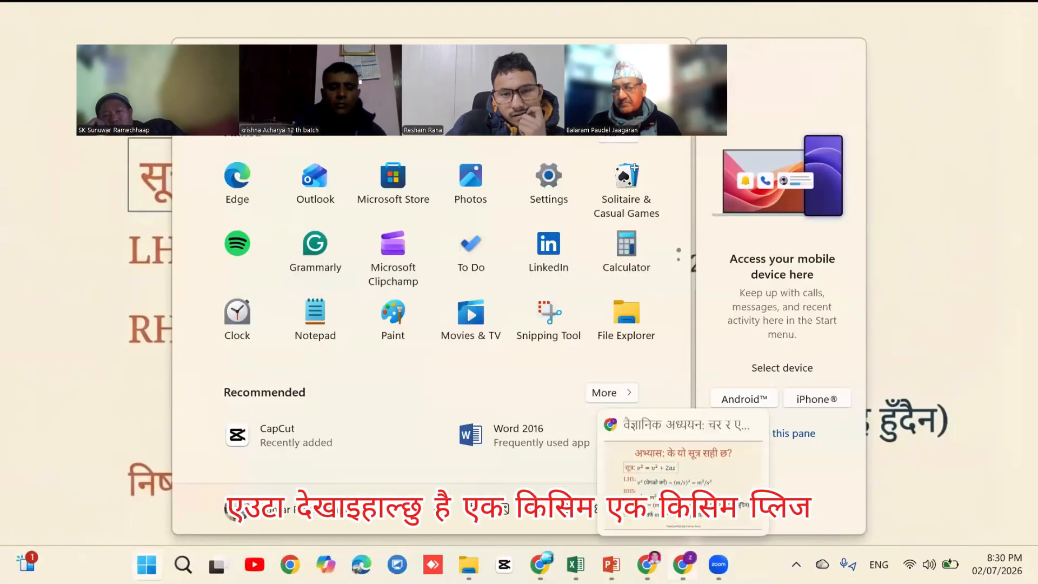
pyautogui.click(752, 425)
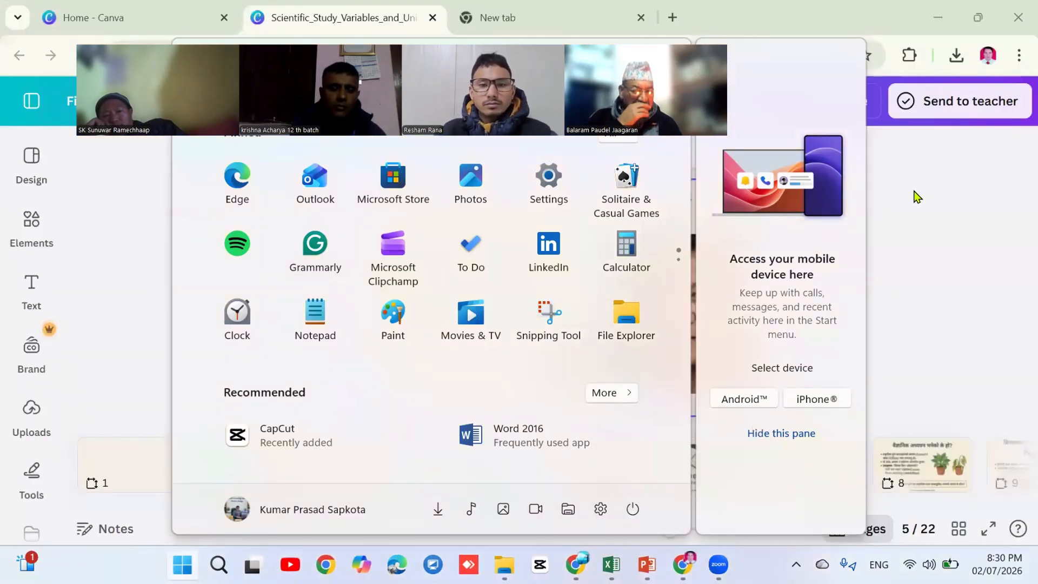
pyautogui.click(917, 196)
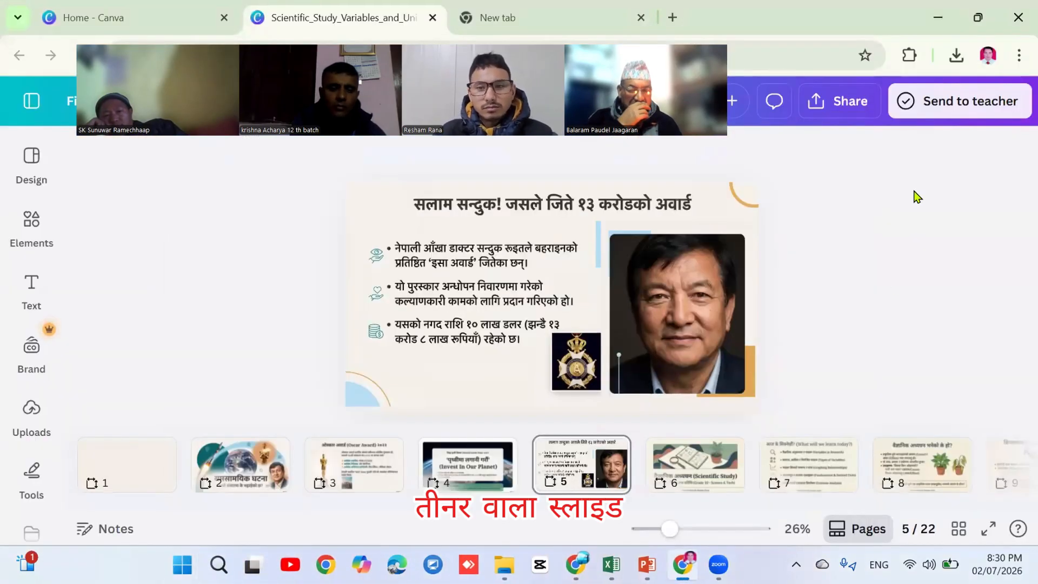
pyautogui.click(937, 18)
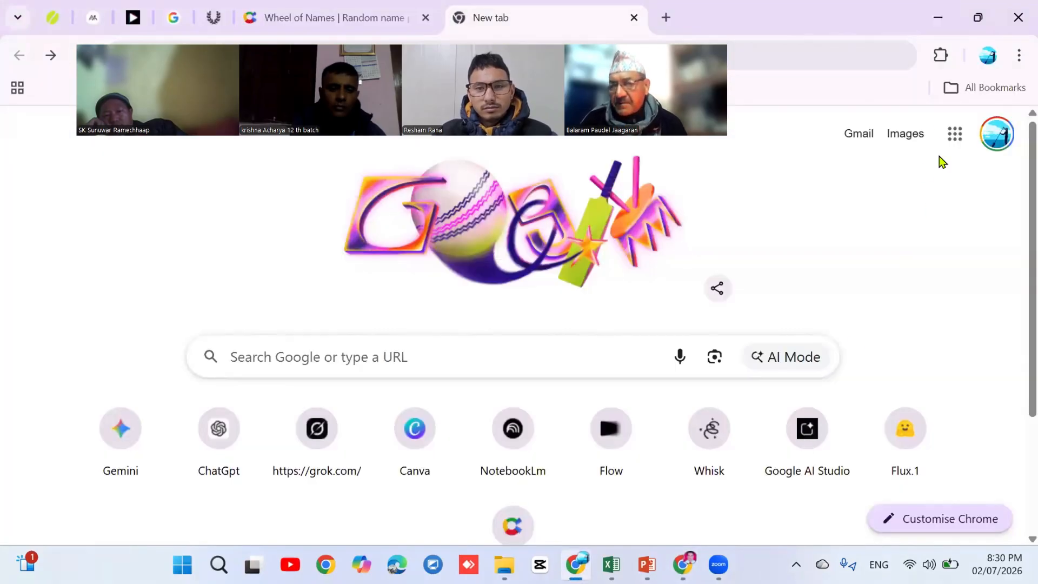
pyautogui.click(938, 21)
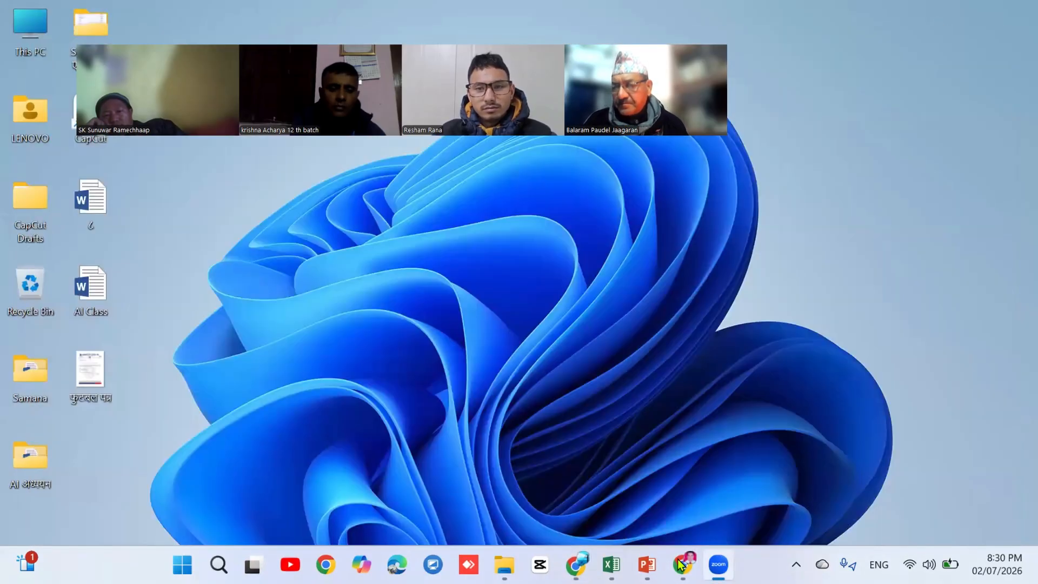
pyautogui.moveTo(682, 564)
pyautogui.click(680, 473)
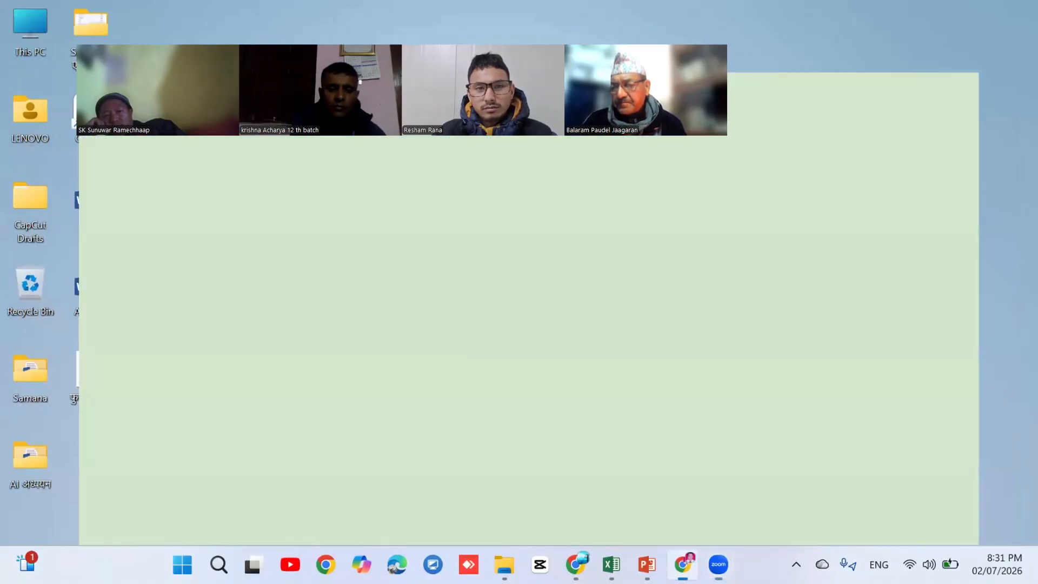
# Open a new Chrome window under a different profile from the profile menu
pyautogui.click(988, 55)
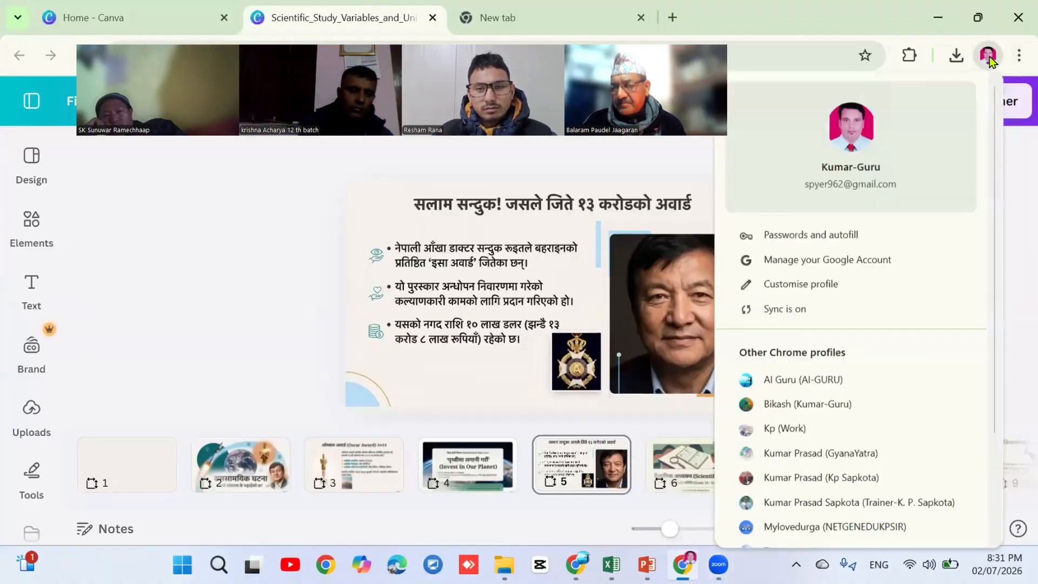
pyautogui.scroll(-3, 997, 226)
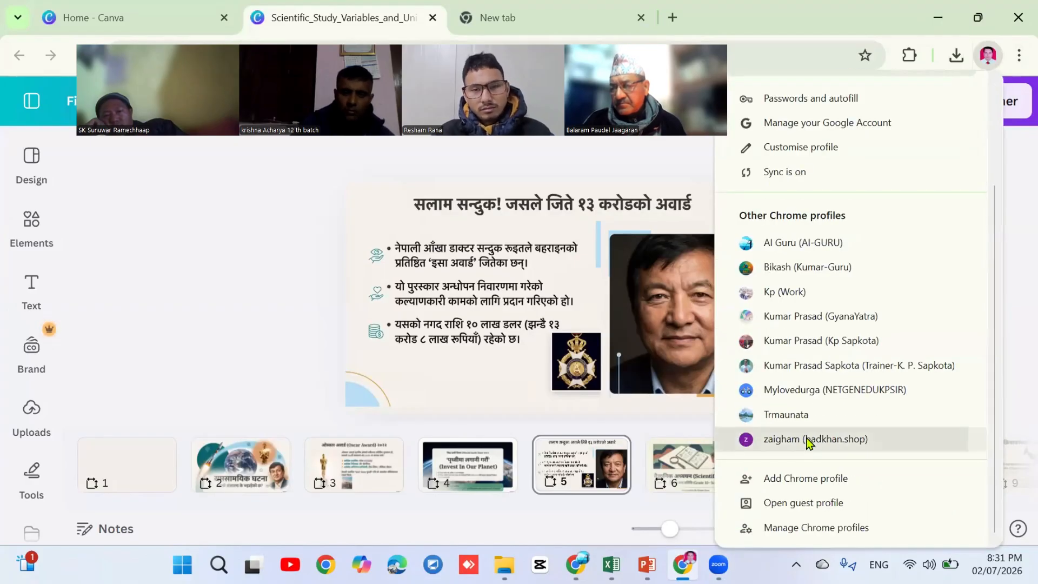
pyautogui.click(808, 440)
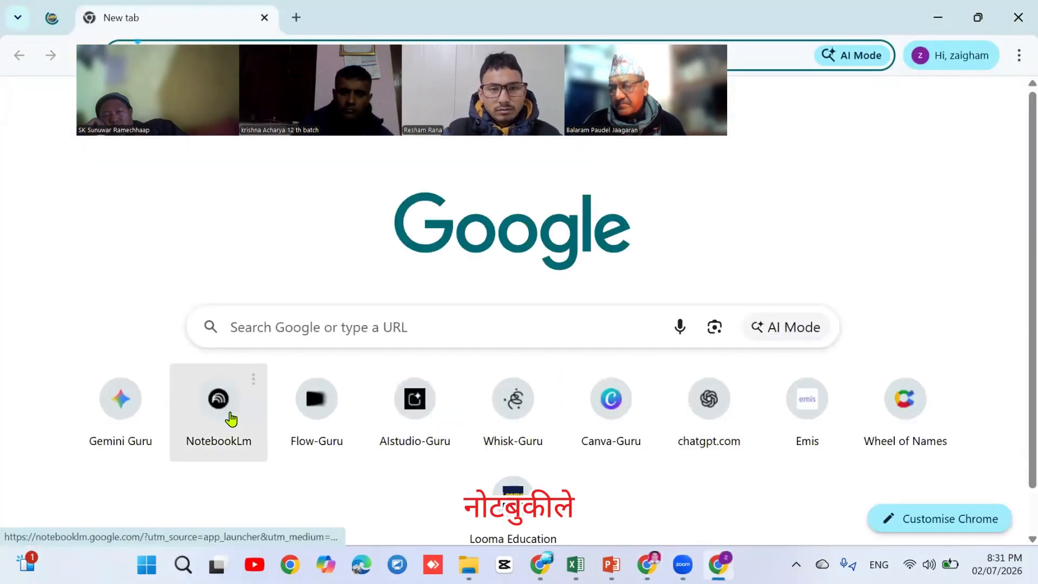
# Launch NotebookLM from the New Tab shortcut and open the 'वैज्ञानिक अध्ययन: चर र एकाइहरू' notebook card
pyautogui.click(231, 418)
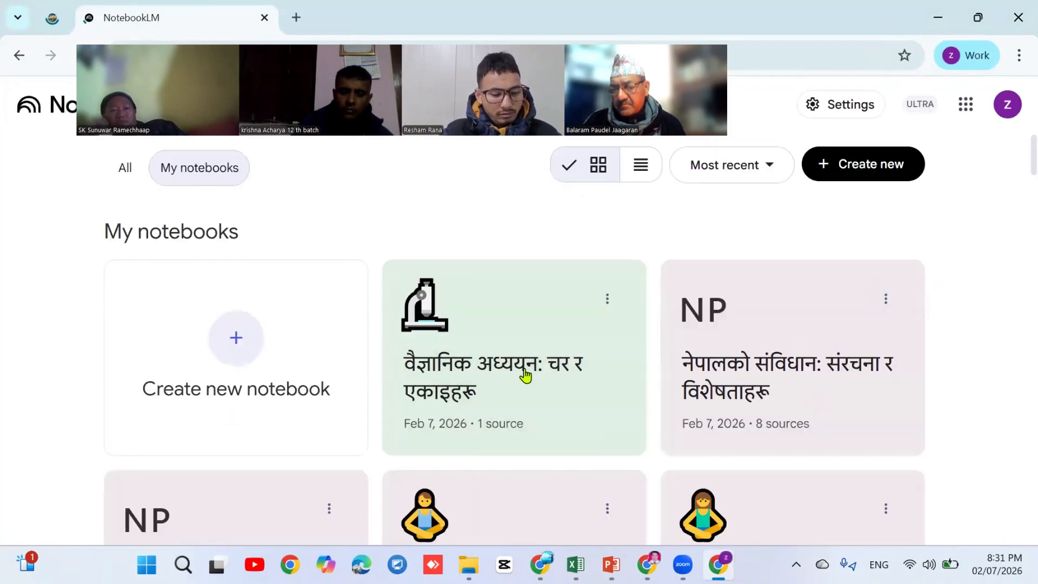
pyautogui.click(524, 375)
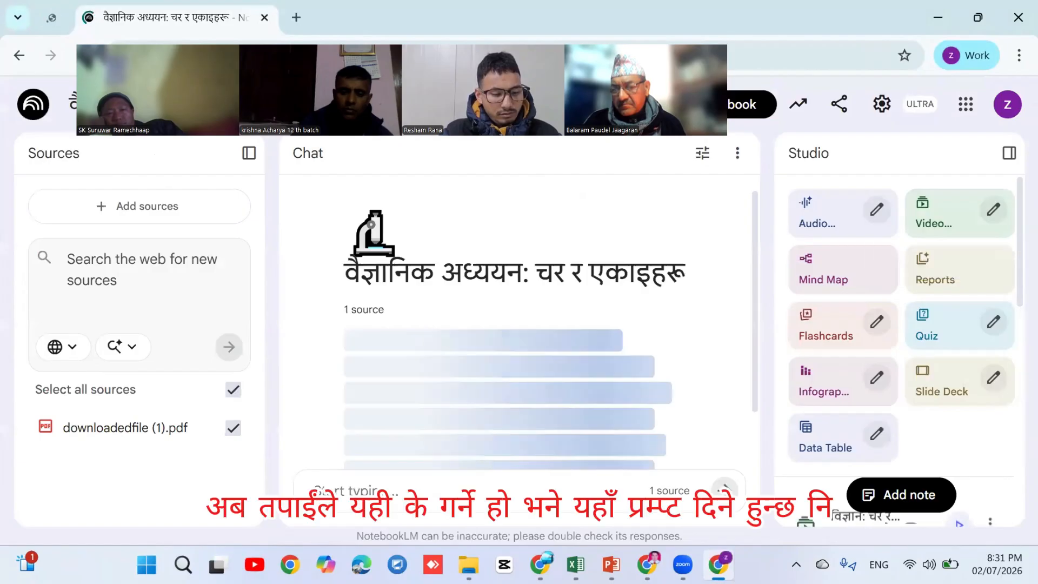
pyautogui.scroll(-3, 899, 324)
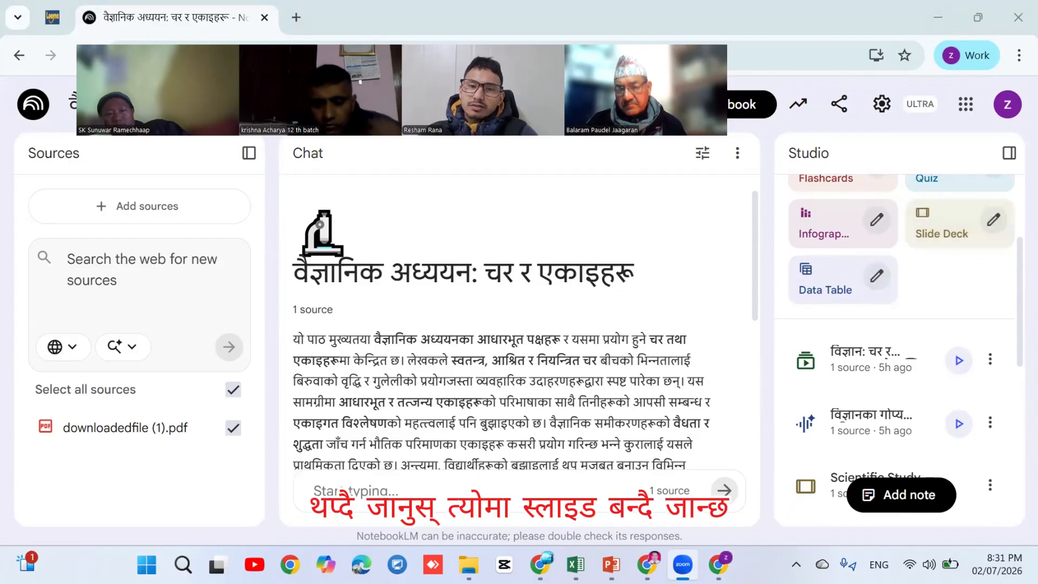
pyautogui.scroll(-1, 899, 346)
pyautogui.scroll(-2, 897, 346)
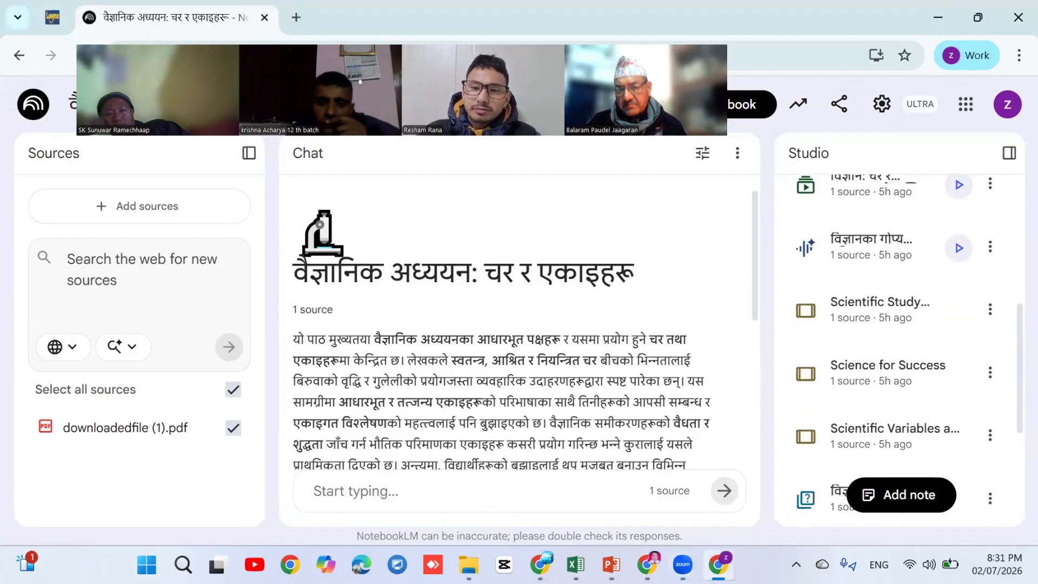
pyautogui.click(875, 434)
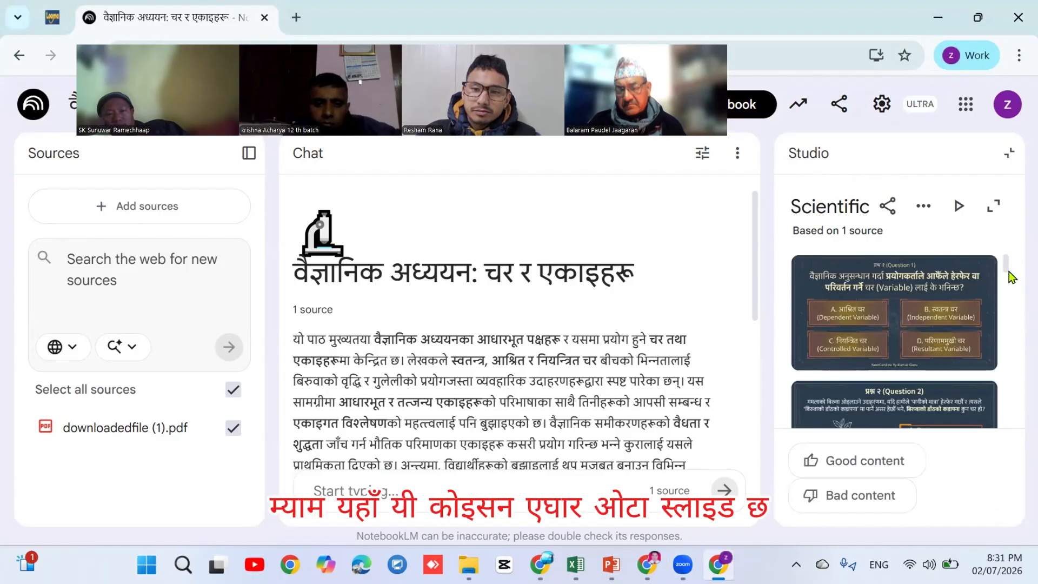
pyautogui.moveTo(1005, 271)
pyautogui.mouseDown()
pyautogui.moveTo(998, 433)
pyautogui.moveTo(996, 282)
pyautogui.mouseUp()
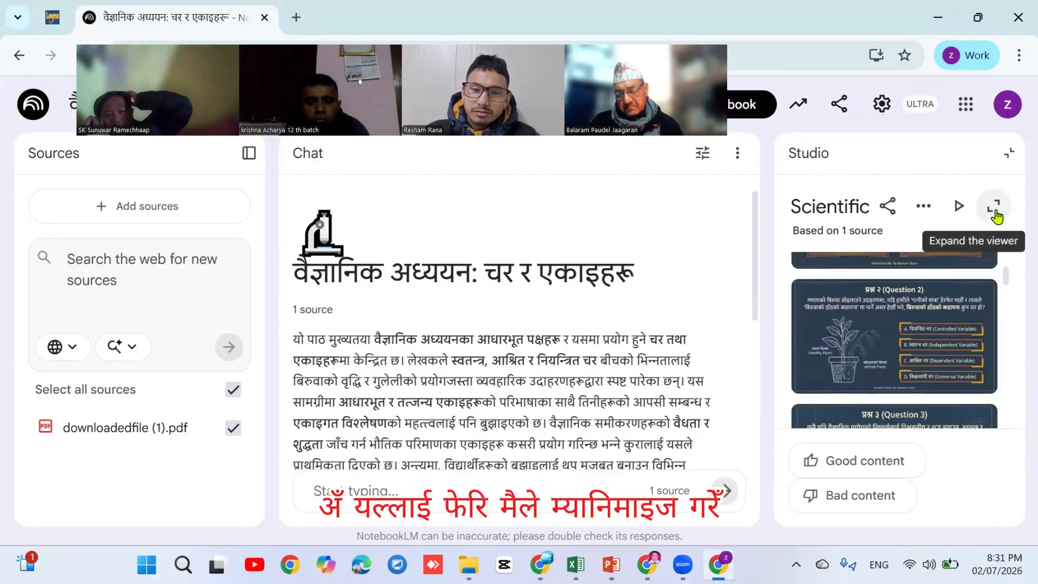
pyautogui.click(1005, 154)
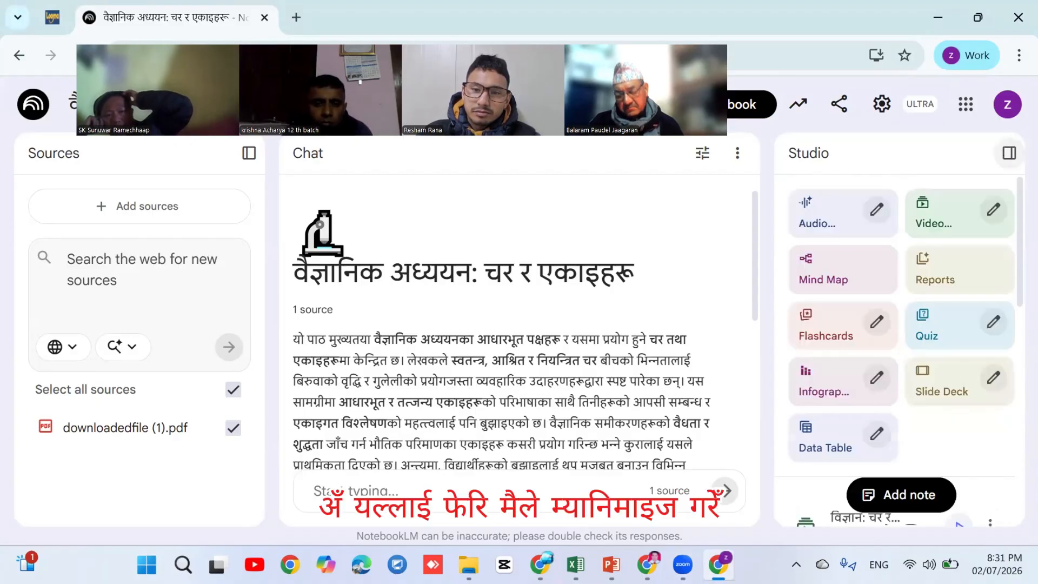
pyautogui.scroll(-5, 908, 352)
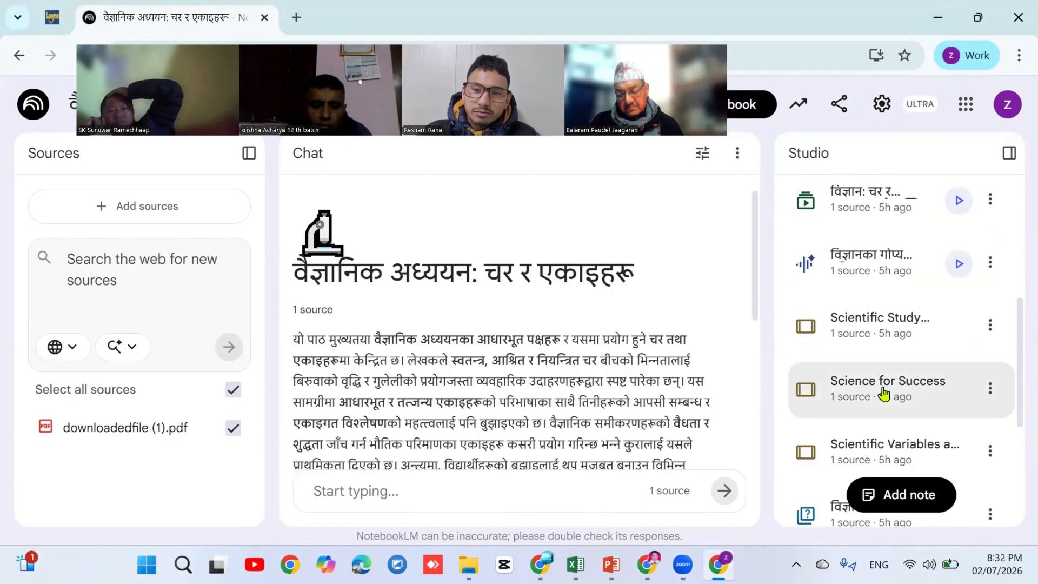
# Open the Science for Success deck from Studio and expand its viewer to full width
pyautogui.click(883, 394)
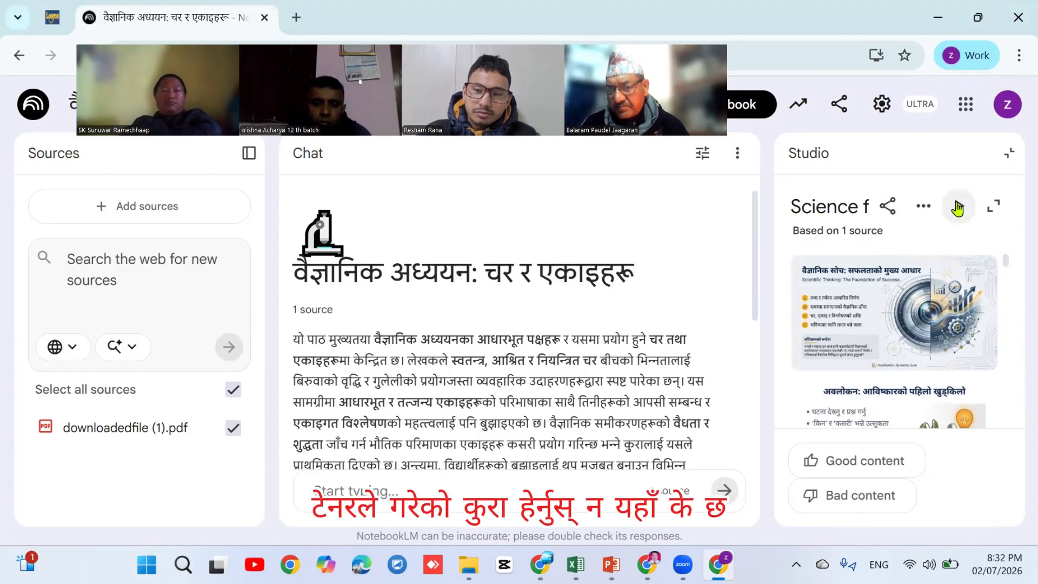
pyautogui.click(993, 206)
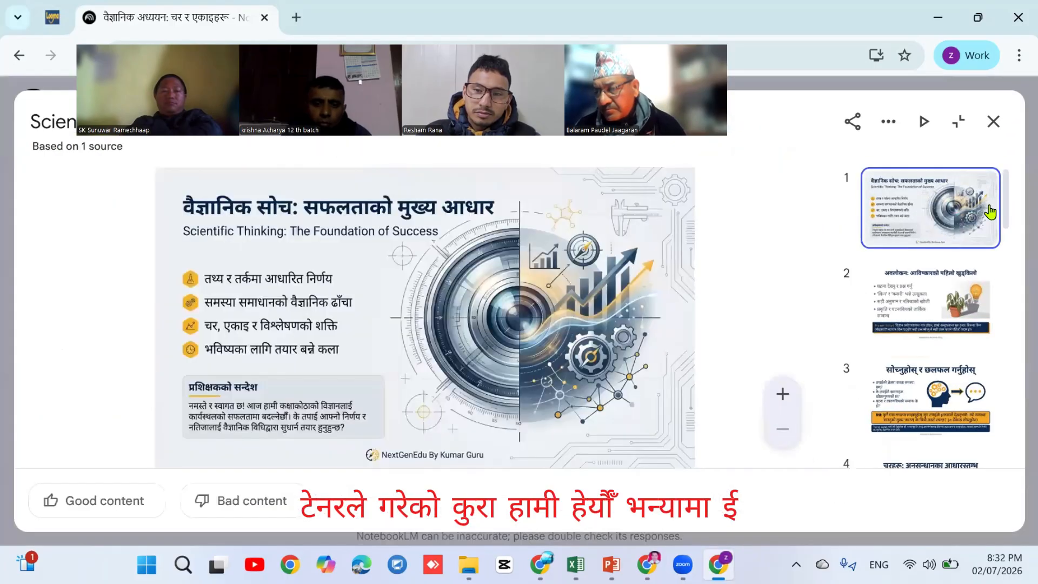
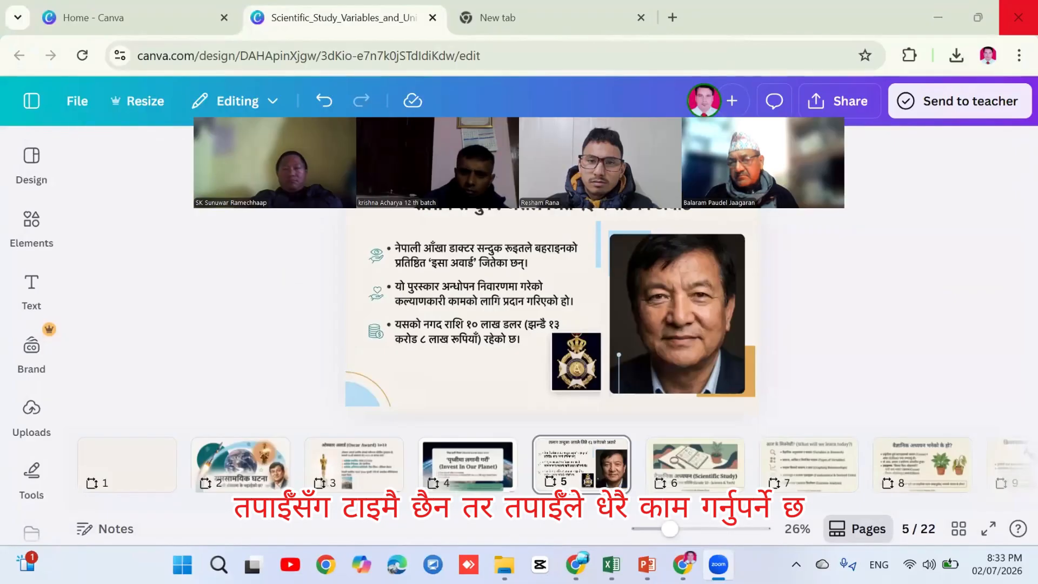
# Close the empty New tab and the Scientific Study design tab to return to Canva Home
pyautogui.click(641, 17)
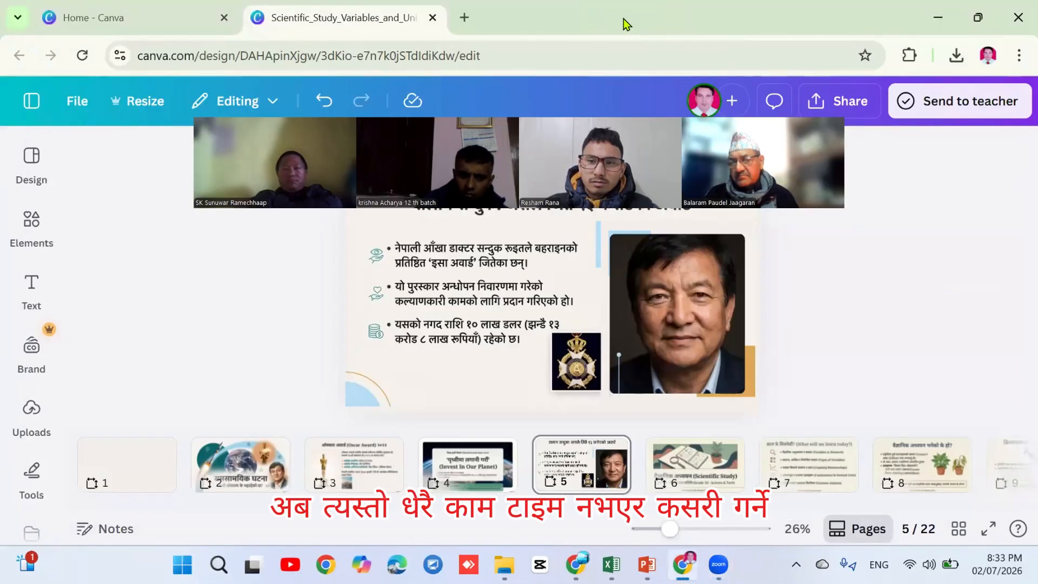
pyautogui.click(432, 18)
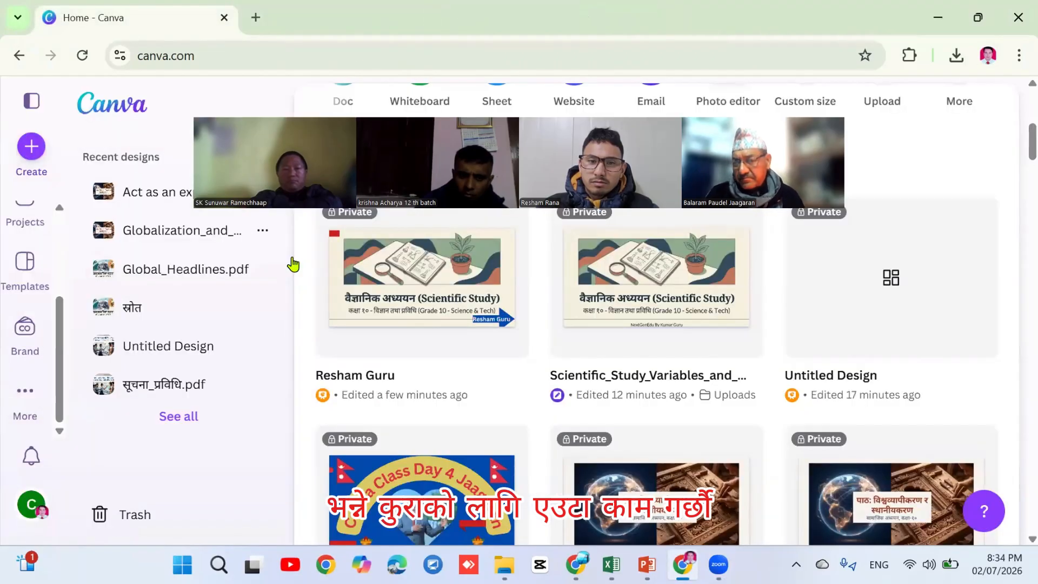
# Scroll back to the top of the Canva home page and go to Templates
pyautogui.click(293, 262)
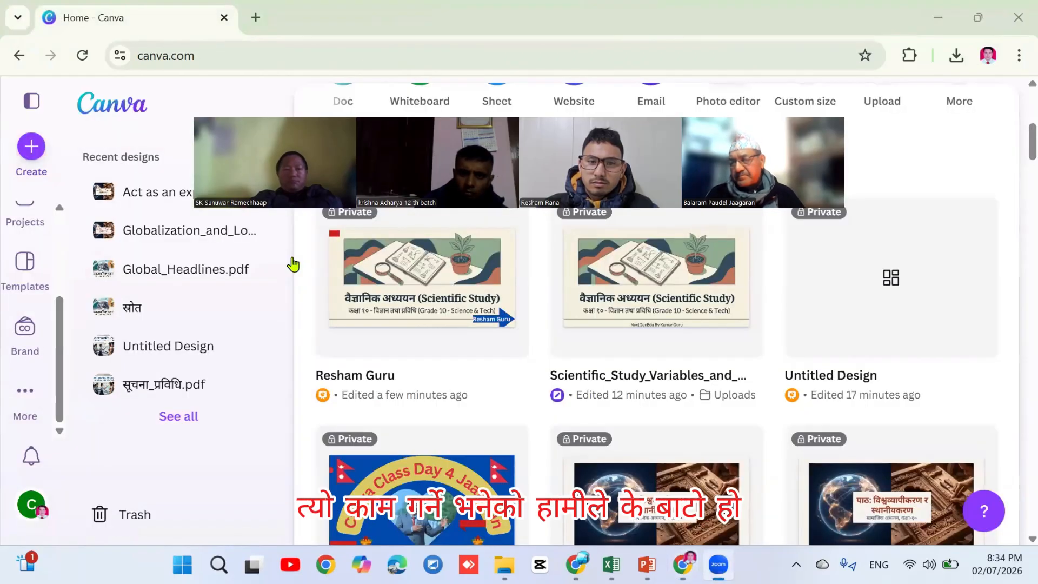
pyautogui.moveTo(392, 150); pyautogui.dragTo(405, 345)
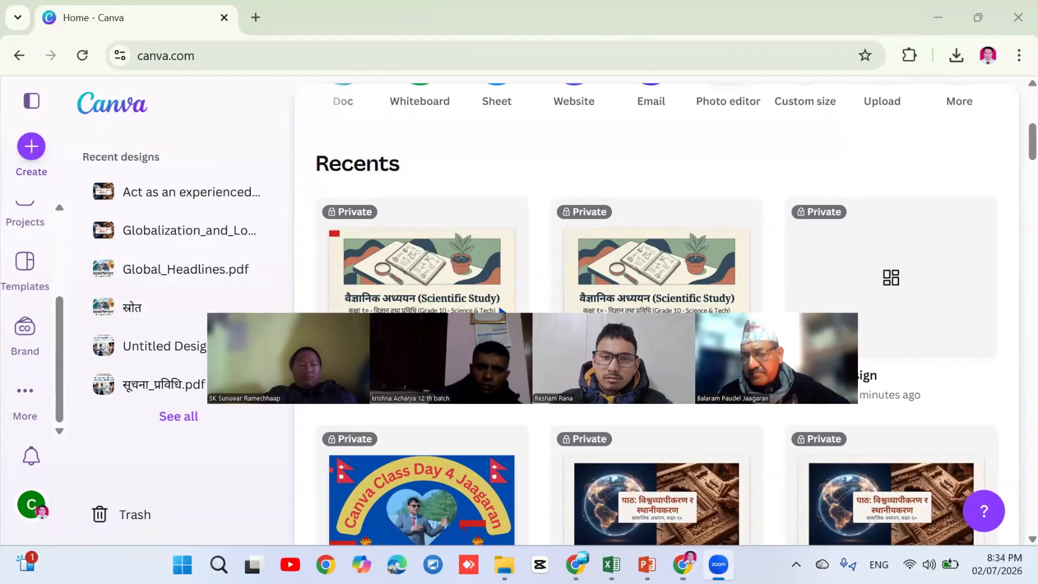
pyautogui.scroll(6, 657, 243)
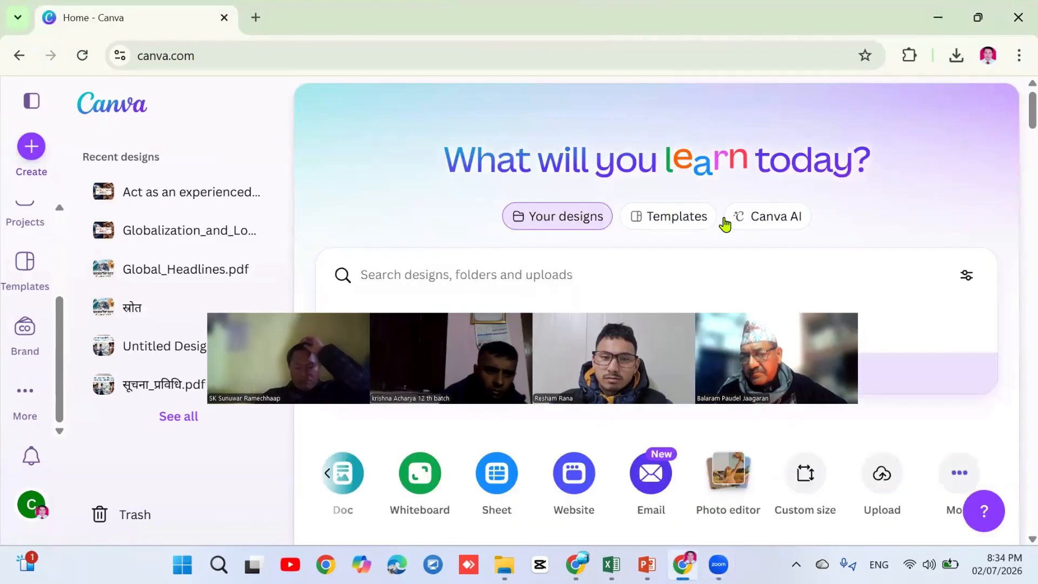
pyautogui.click(683, 219)
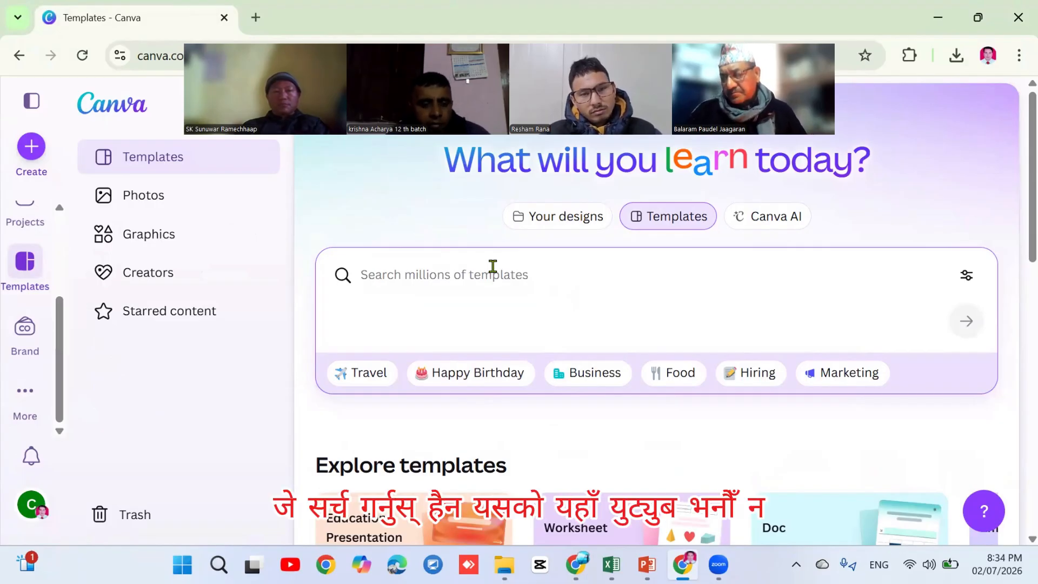
# Search templates for 'Youtube' thumbnails and skim the first results
pyautogui.write('You')
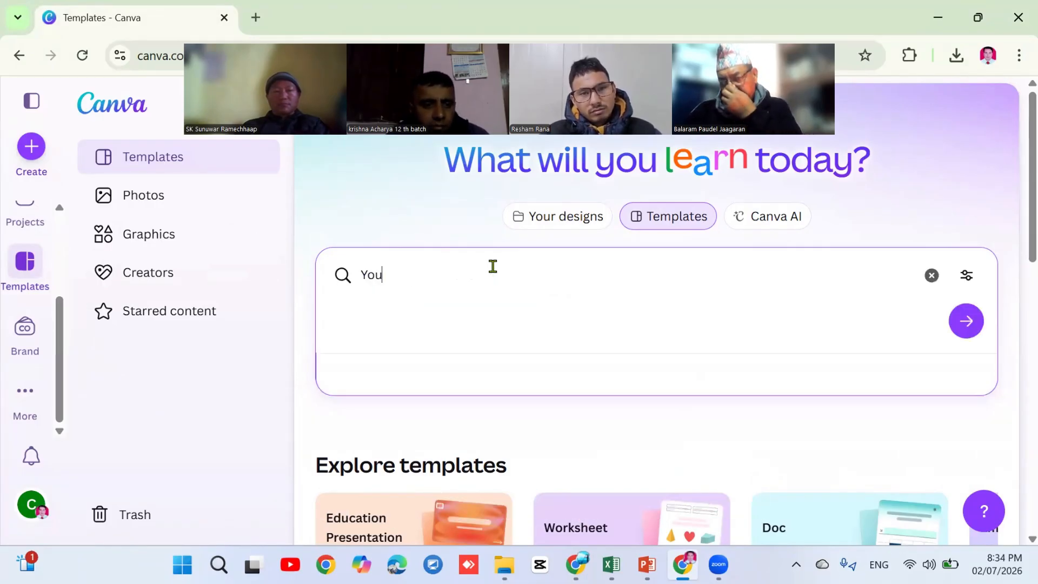
pyautogui.write('tub')
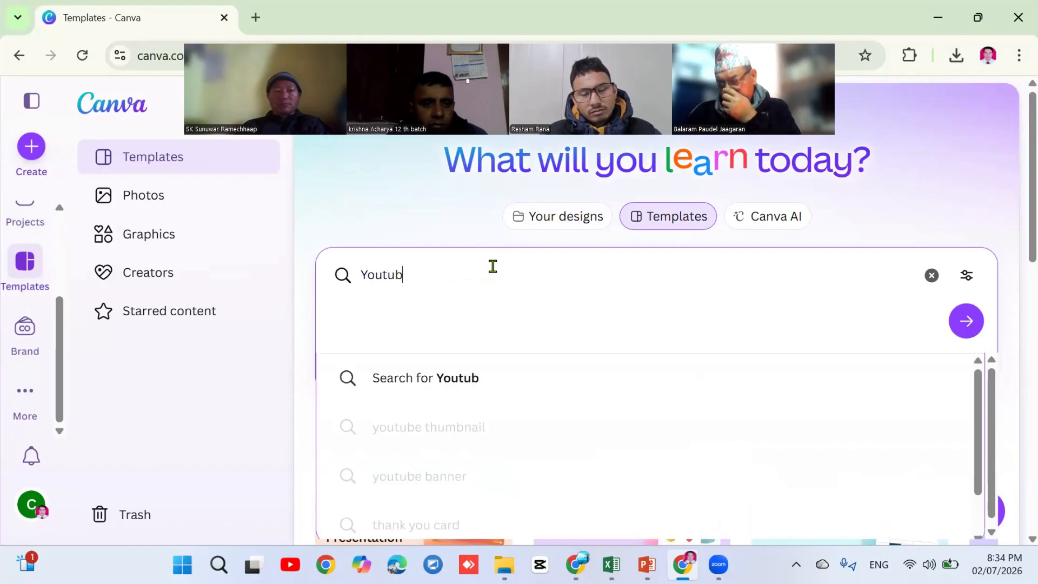
pyautogui.write('e')
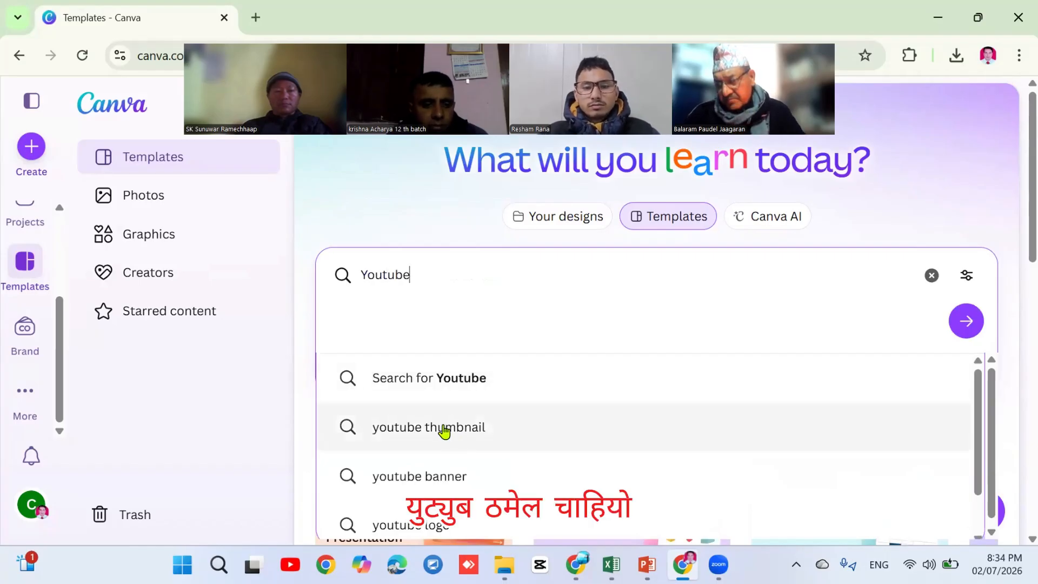
pyautogui.click(444, 428)
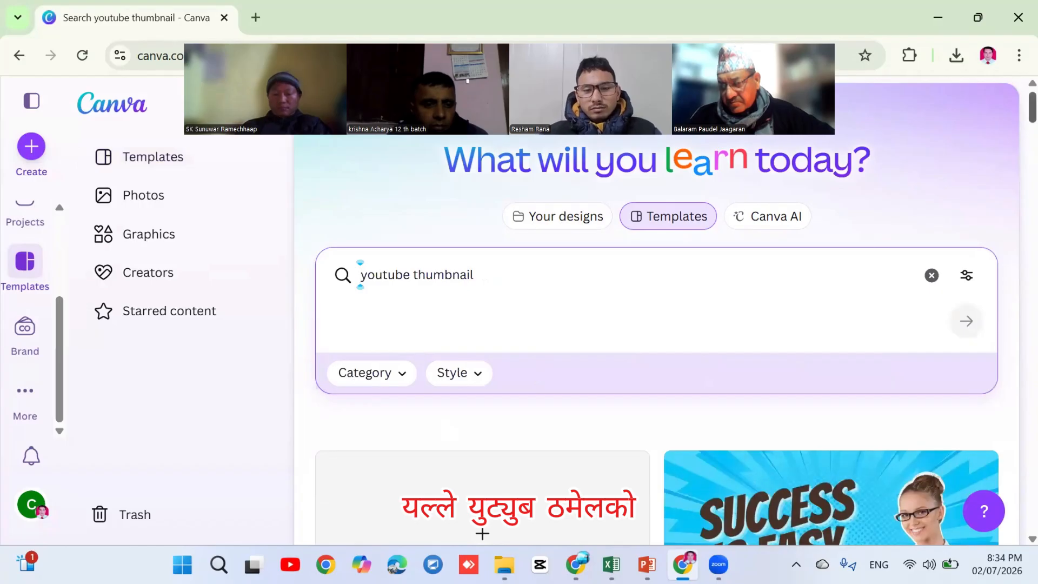
pyautogui.scroll(-6, 656, 340)
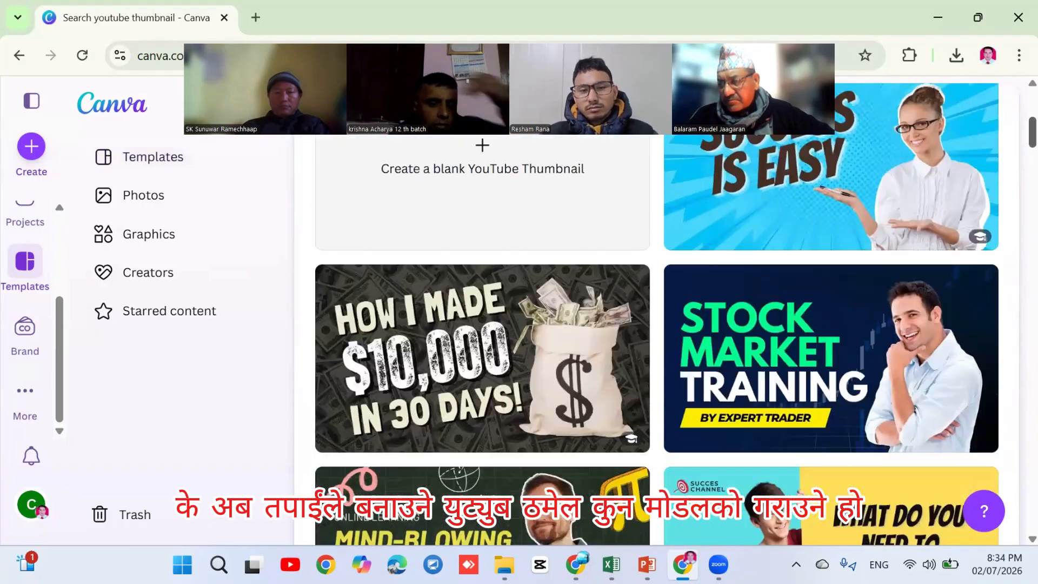
pyautogui.scroll(-2, 656, 341)
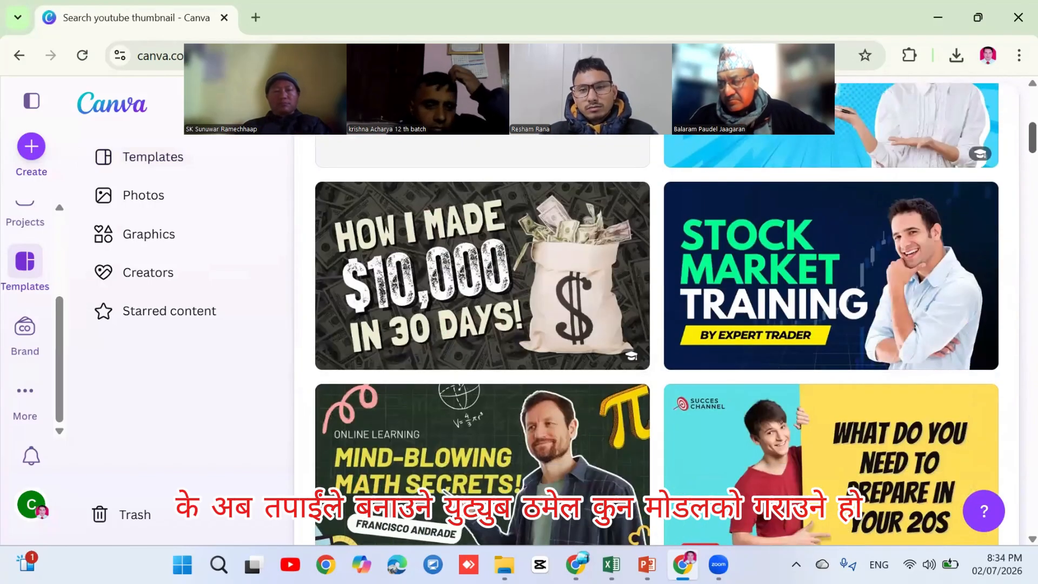
pyautogui.scroll(3, 656, 314)
pyautogui.scroll(-2, 656, 314)
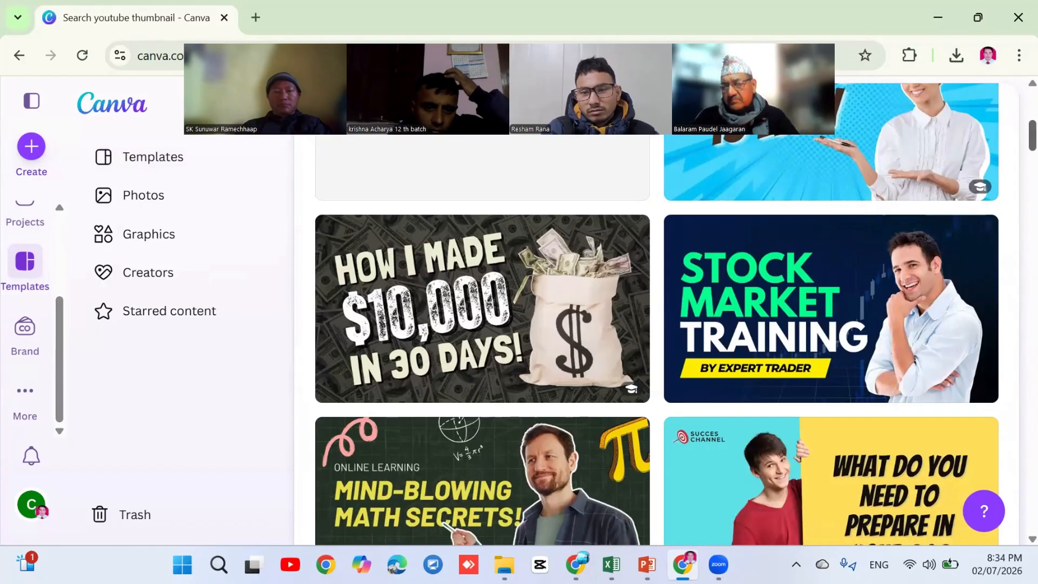
# Scroll through the YouTube thumbnail results until the Success In Business card is visible
pyautogui.scroll(-2, 994, 201)
pyautogui.scroll(-6, 657, 341)
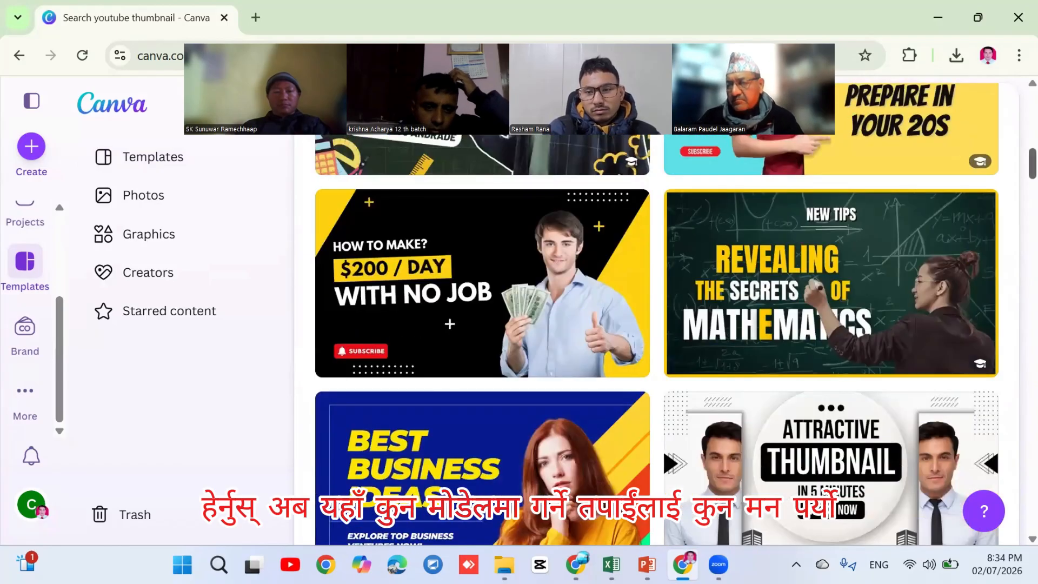
pyautogui.scroll(-4, 656, 340)
pyautogui.scroll(-8, 657, 340)
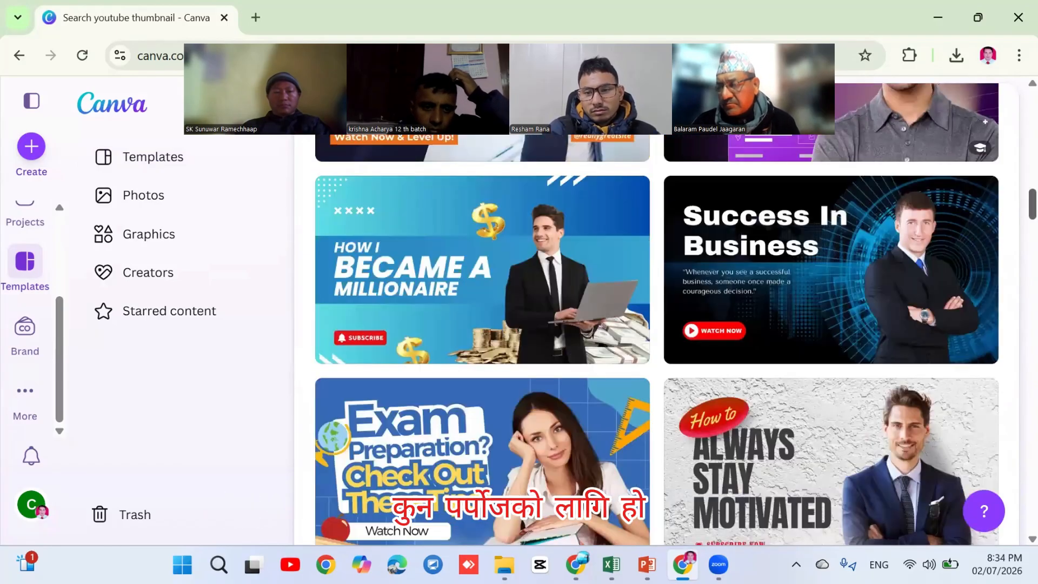
pyautogui.scroll(-13, 656, 341)
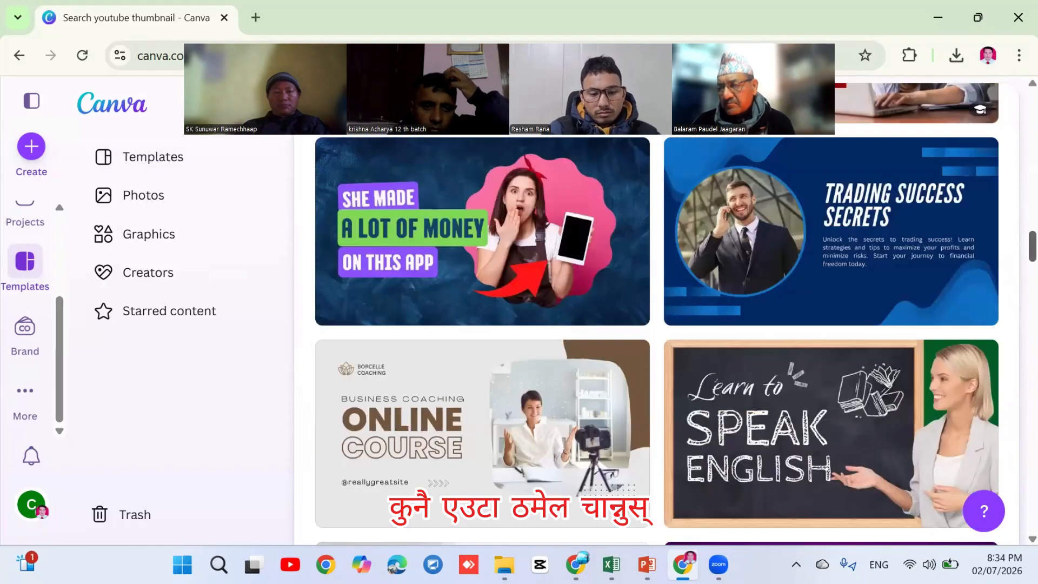
pyautogui.scroll(-6, 657, 340)
pyautogui.scroll(2, 657, 340)
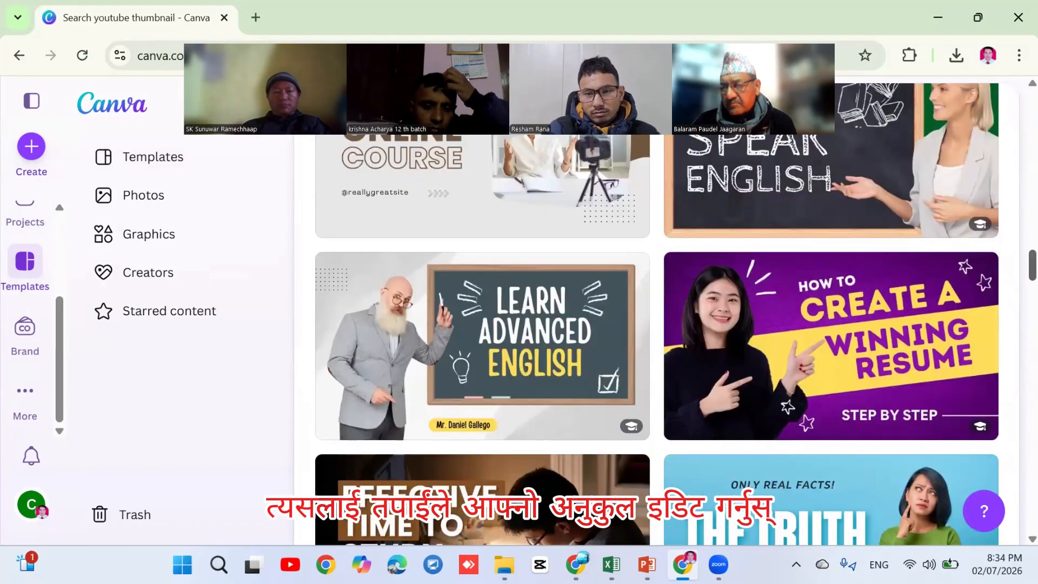
pyautogui.scroll(7, 656, 340)
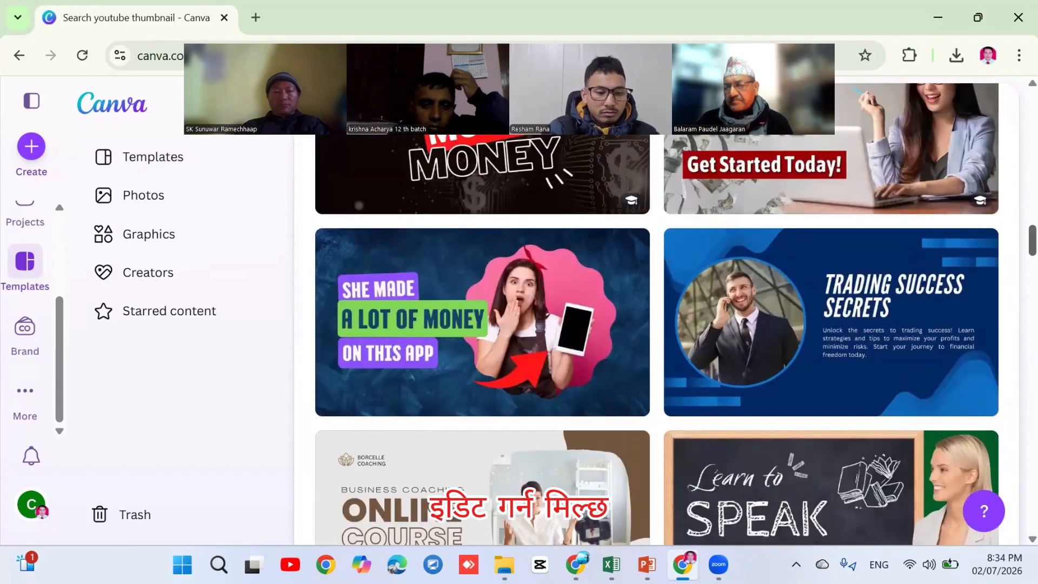
pyautogui.scroll(8, 656, 314)
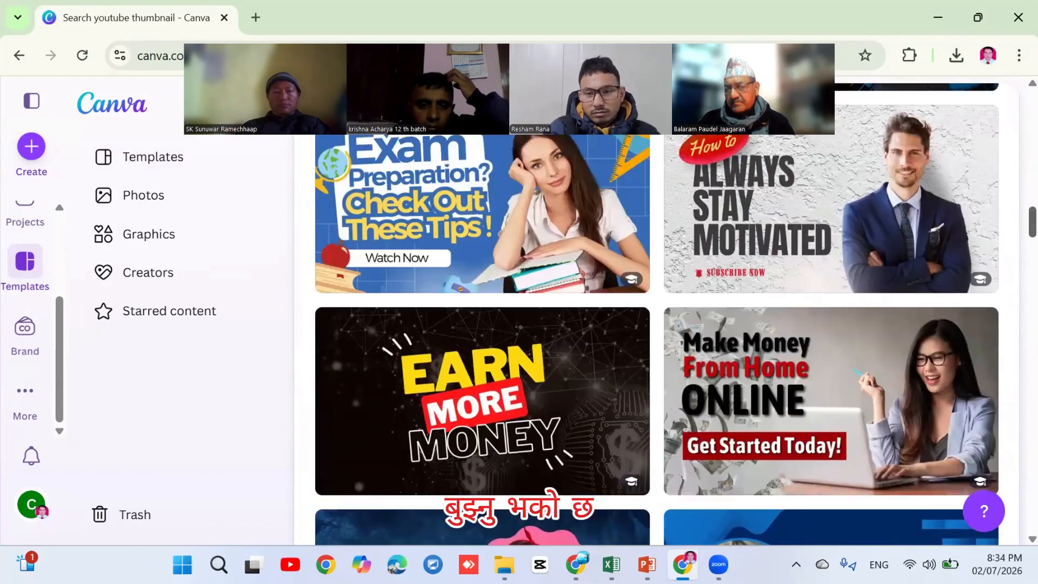
pyautogui.scroll(-3, 656, 314)
pyautogui.scroll(3, 656, 314)
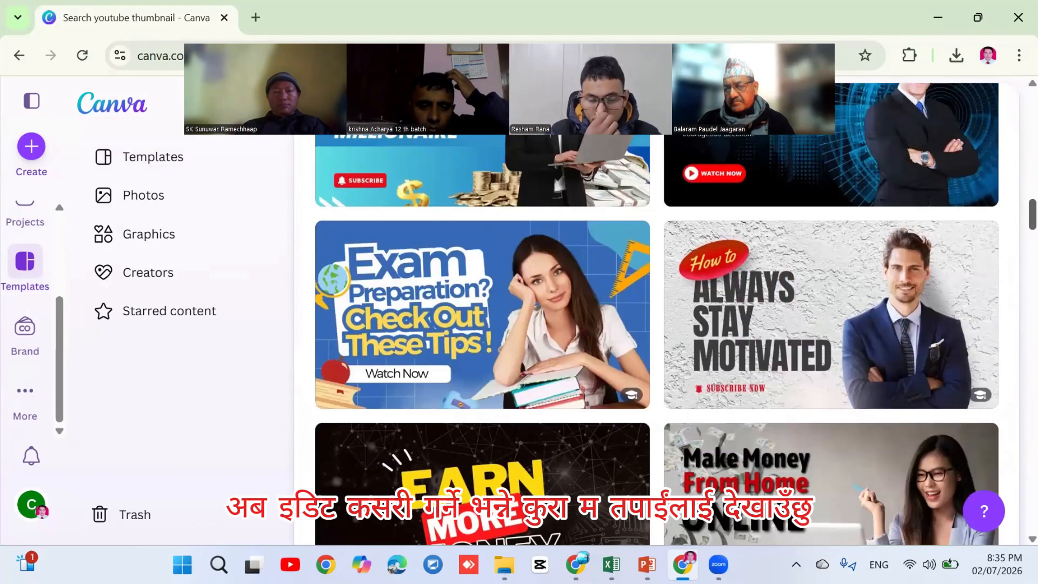
pyautogui.scroll(3, 657, 314)
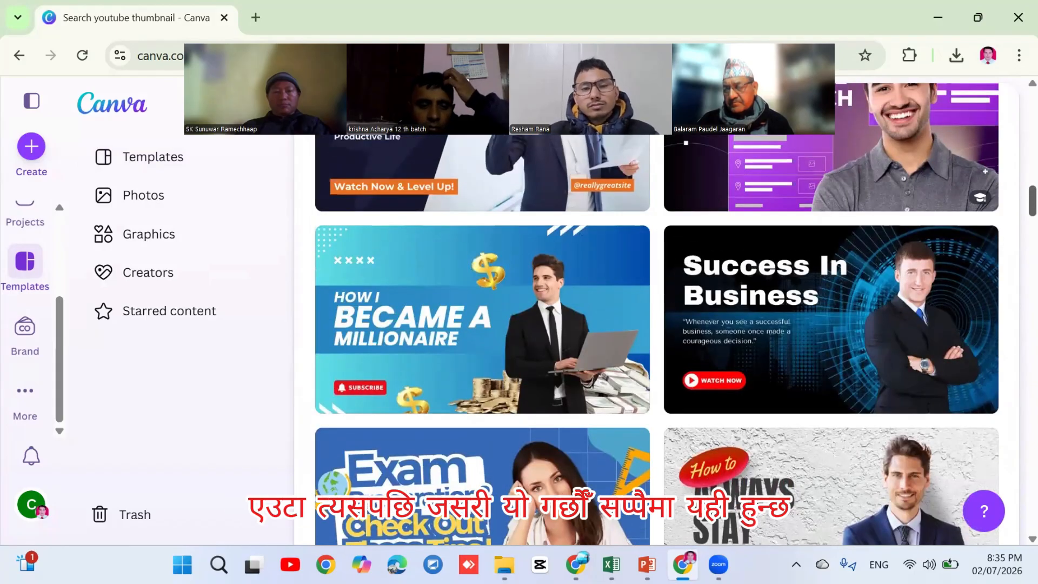
pyautogui.scroll(-1, 656, 314)
pyautogui.scroll(1, 657, 314)
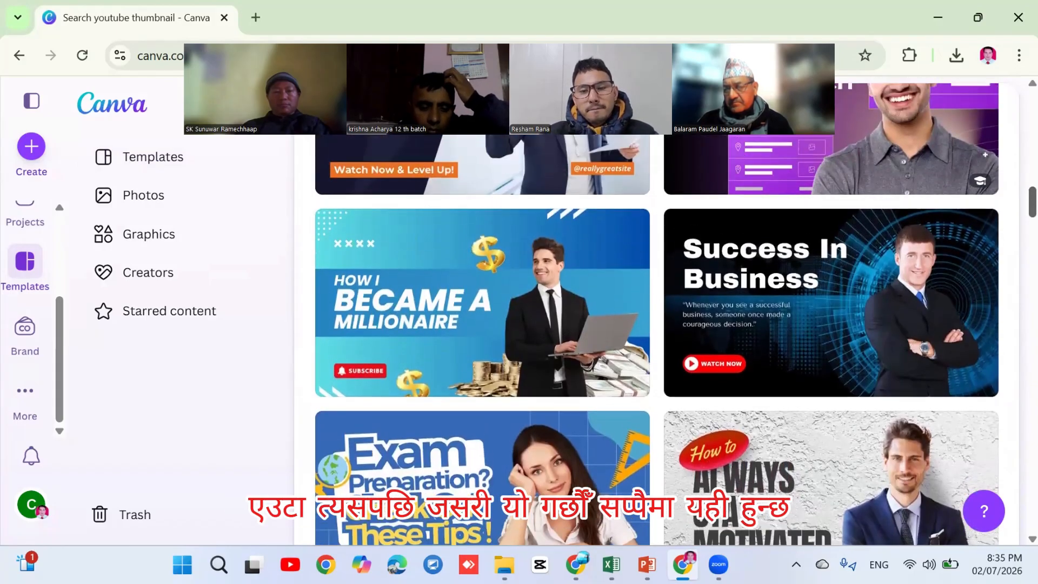
pyautogui.scroll(-1, 657, 315)
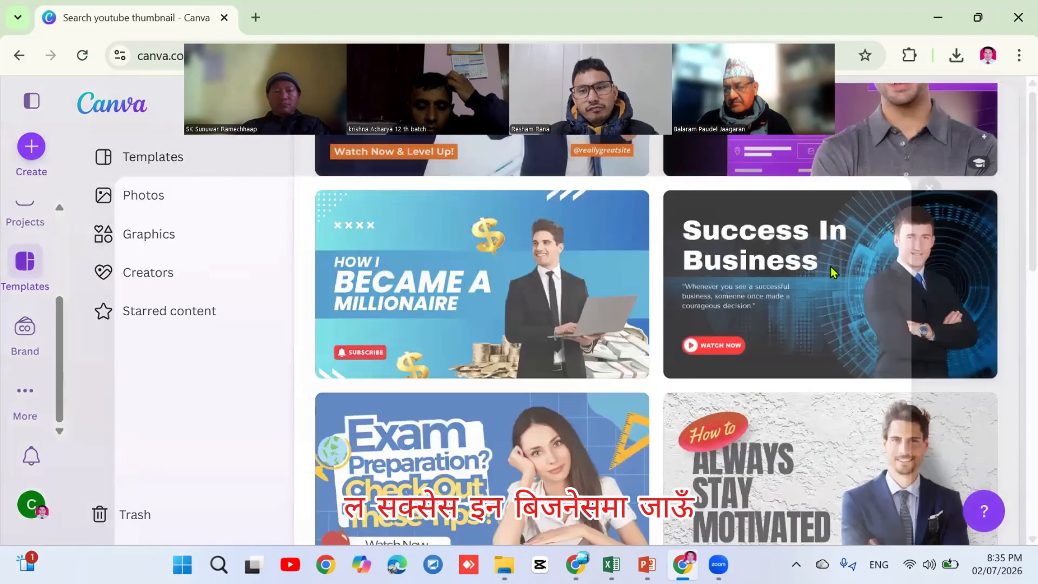
# Customise the Success In Business template, enlarging, nudging and centre-aligning its title
pyautogui.click(830, 270)
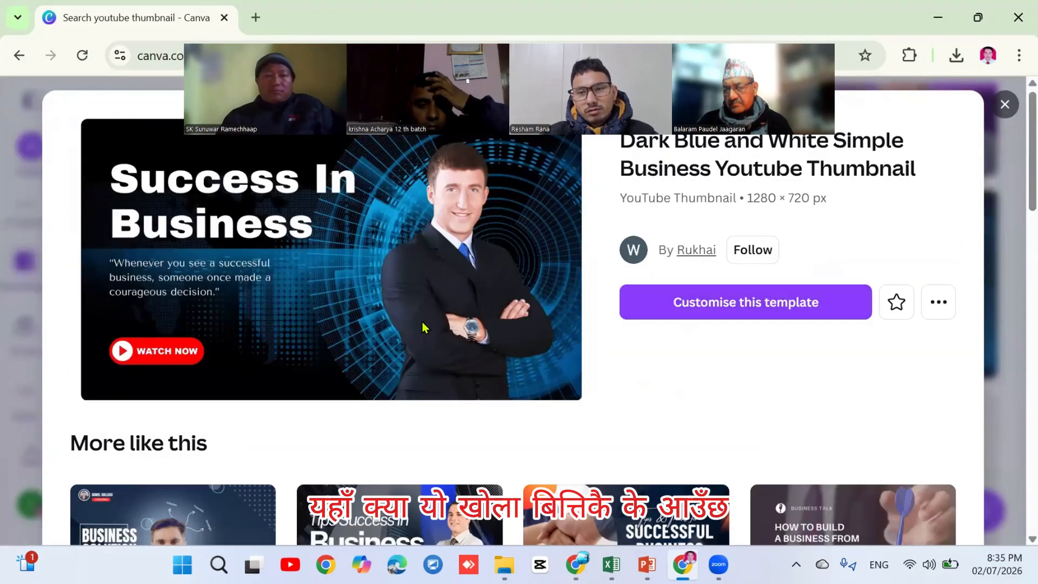
pyautogui.click(744, 300)
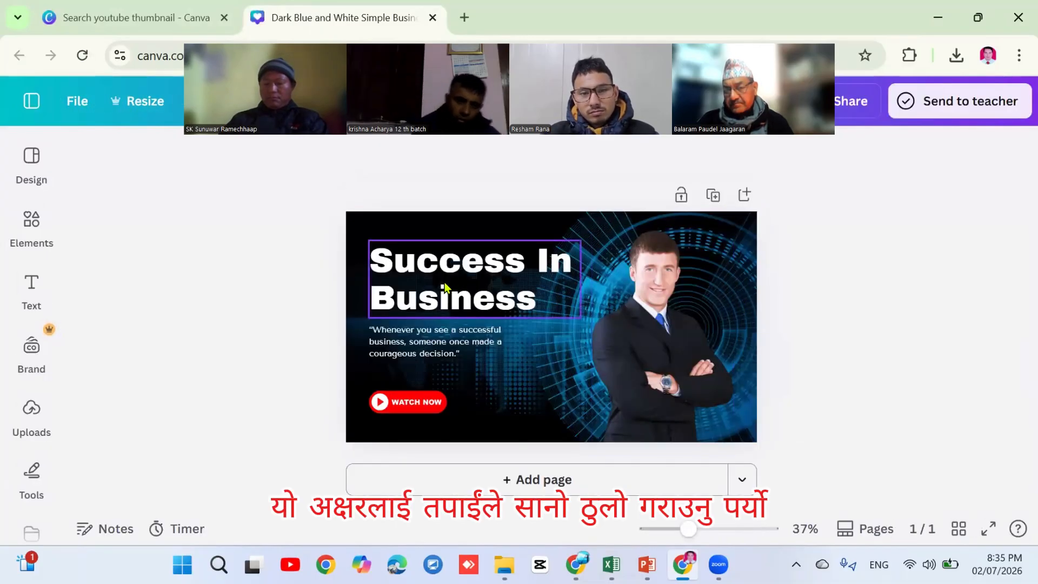
pyautogui.click(445, 282)
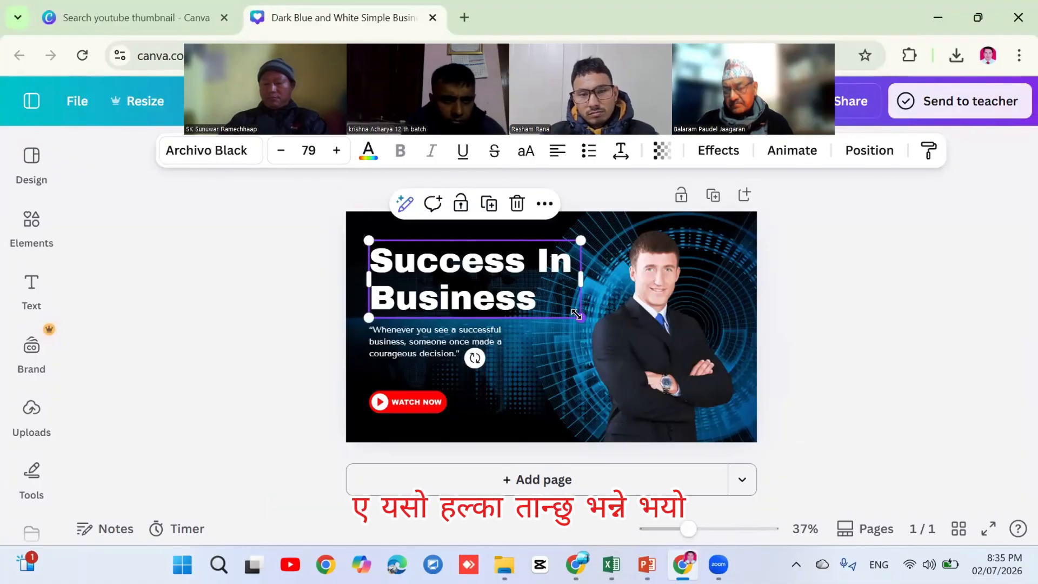
pyautogui.moveTo(581, 318); pyautogui.dragTo(594, 318)
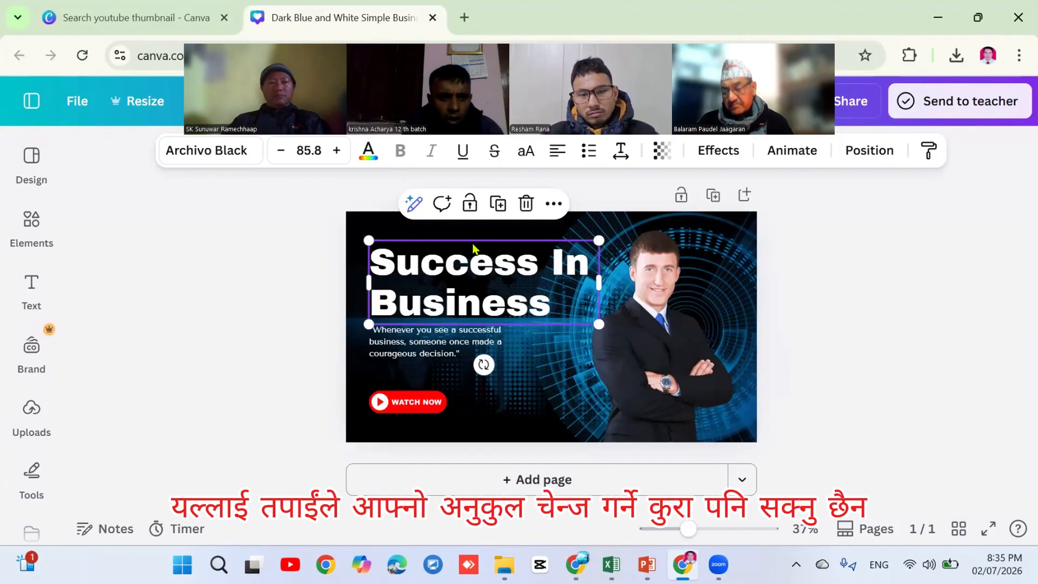
pyautogui.moveTo(472, 245); pyautogui.dragTo(465, 227)
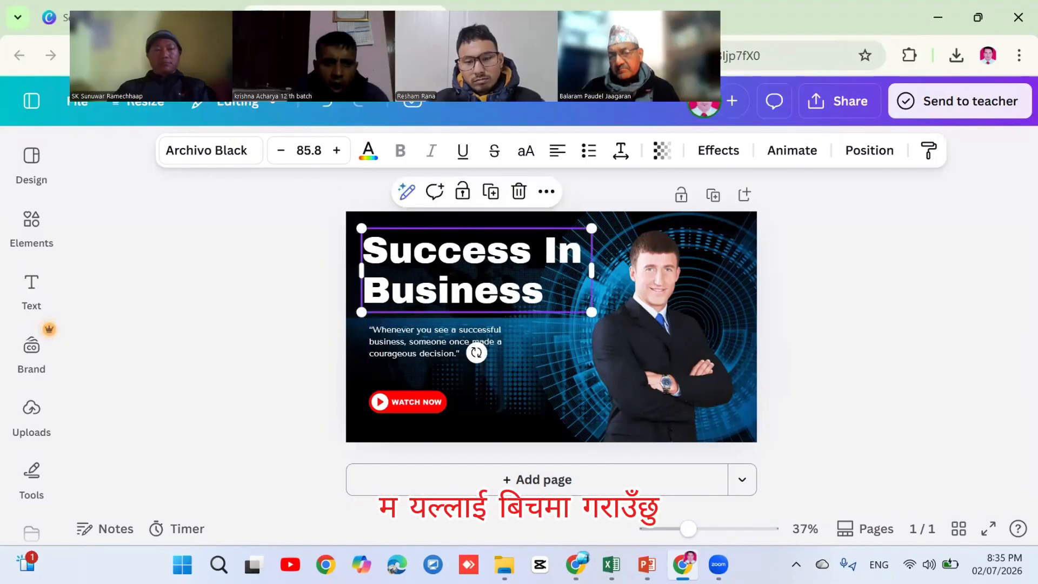
pyautogui.click(554, 154)
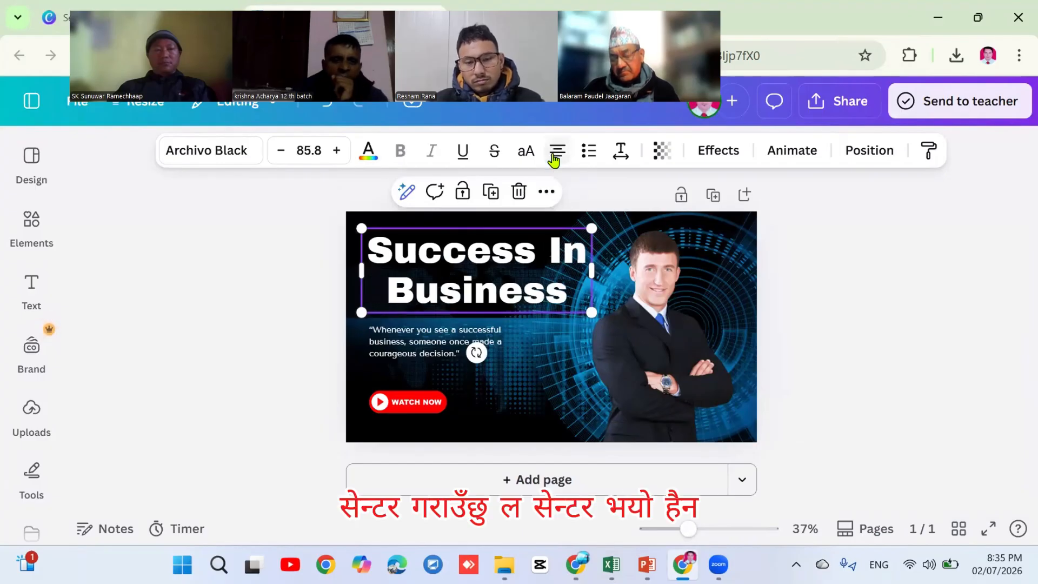
# Make the quote text larger, yellow, centre-aligned and give it the Hollow effect
pyautogui.click(500, 349)
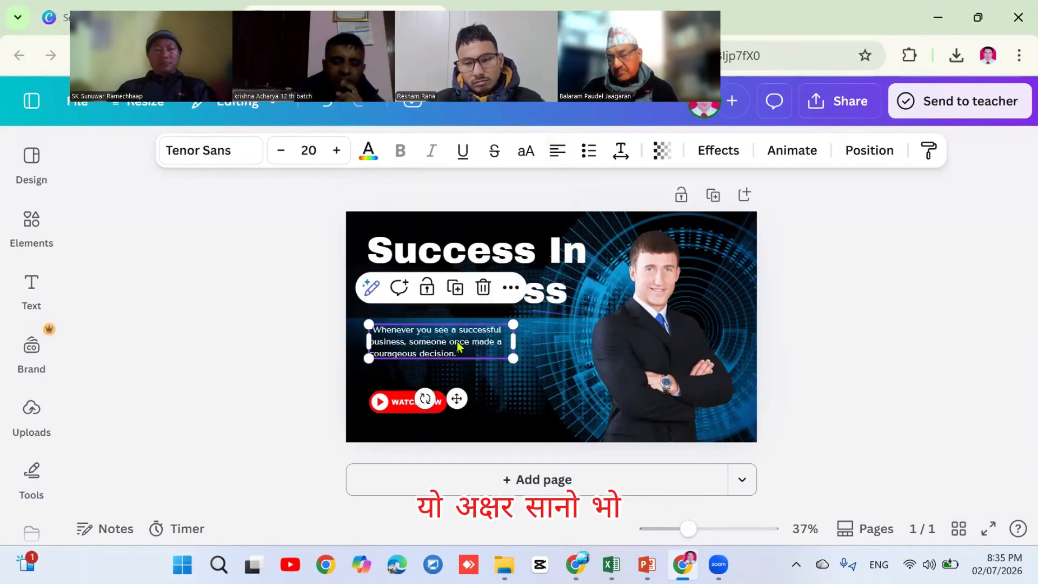
pyautogui.moveTo(510, 355); pyautogui.dragTo(590, 374)
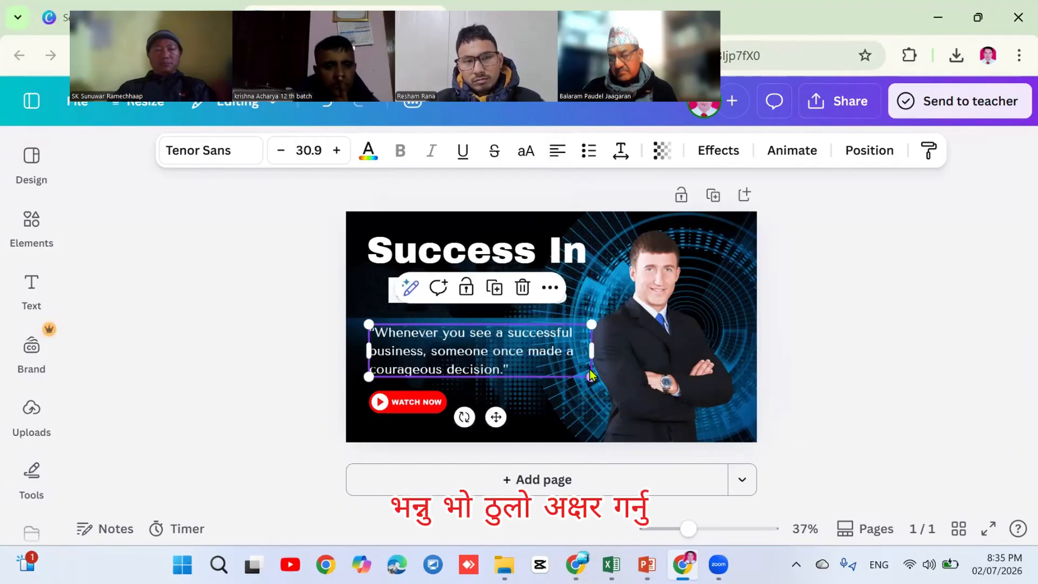
pyautogui.click(366, 153)
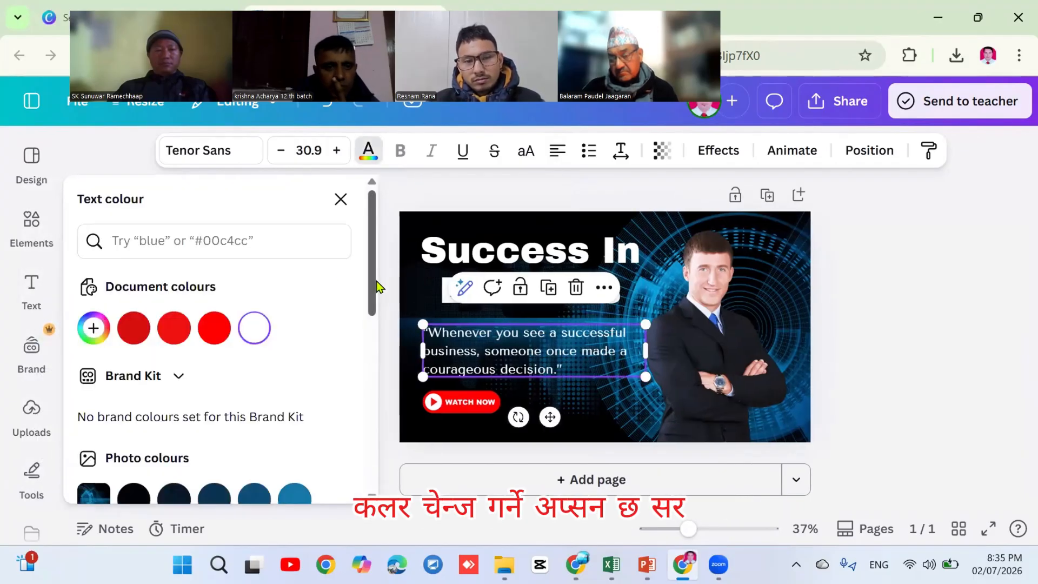
pyautogui.moveTo(371, 295); pyautogui.dragTo(361, 417)
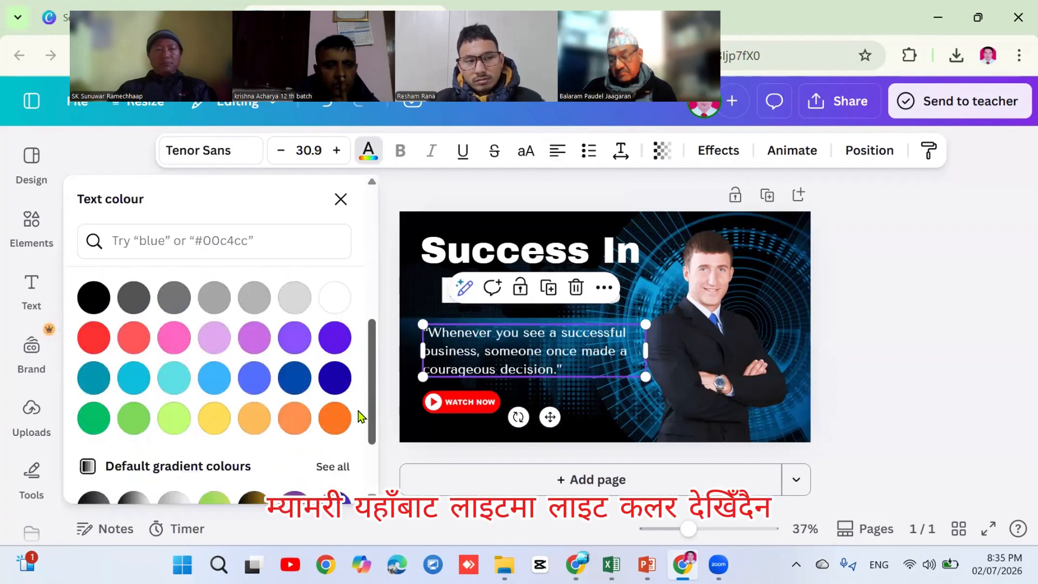
pyautogui.click(211, 424)
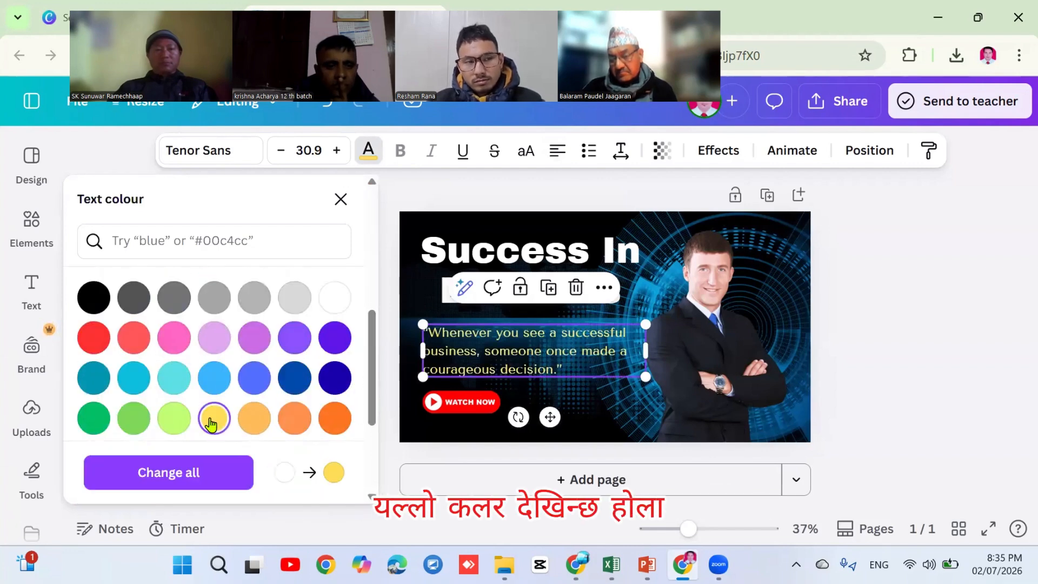
pyautogui.click(558, 152)
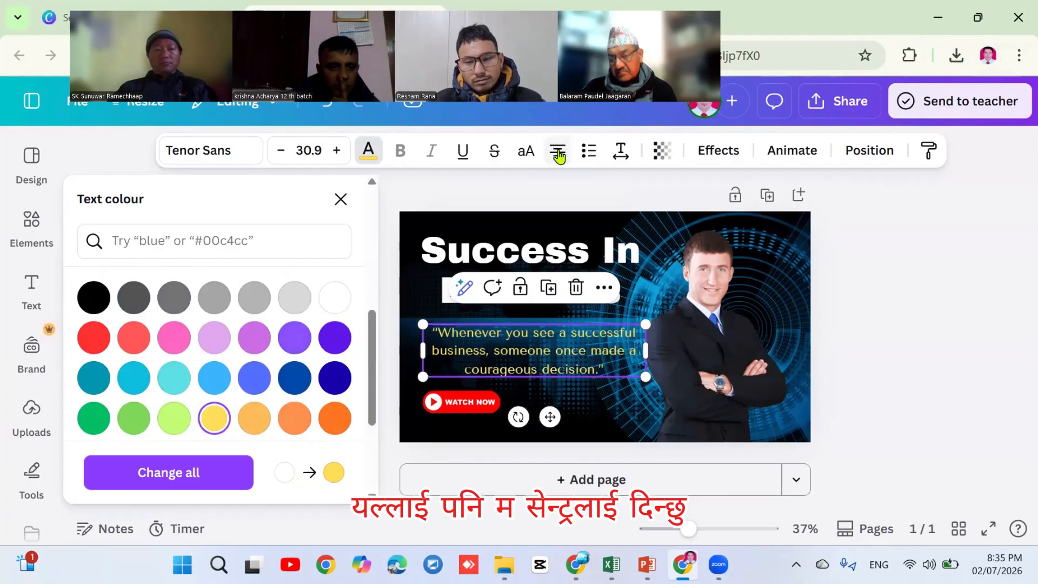
pyautogui.click(718, 151)
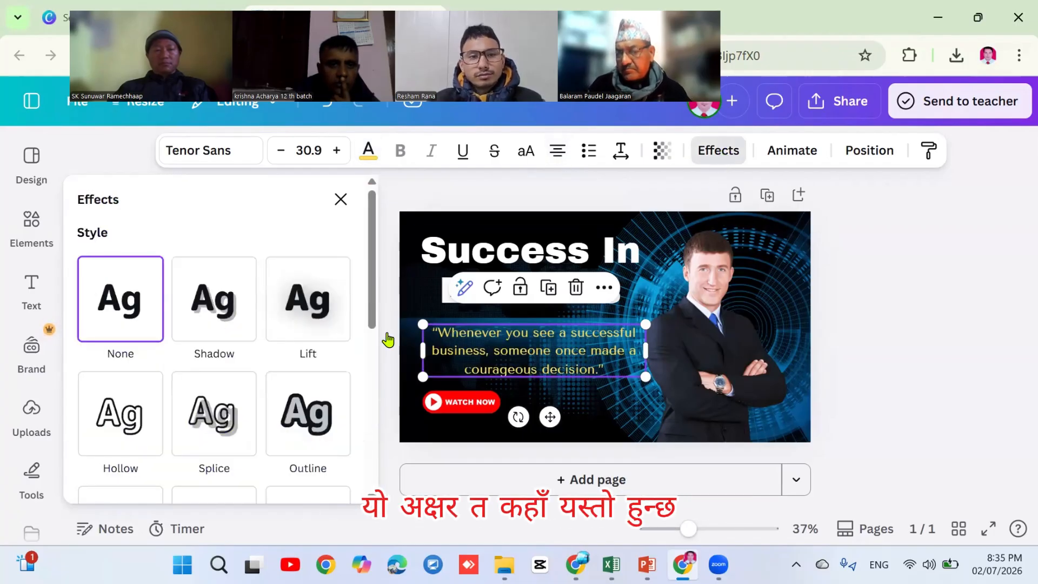
pyautogui.click(131, 425)
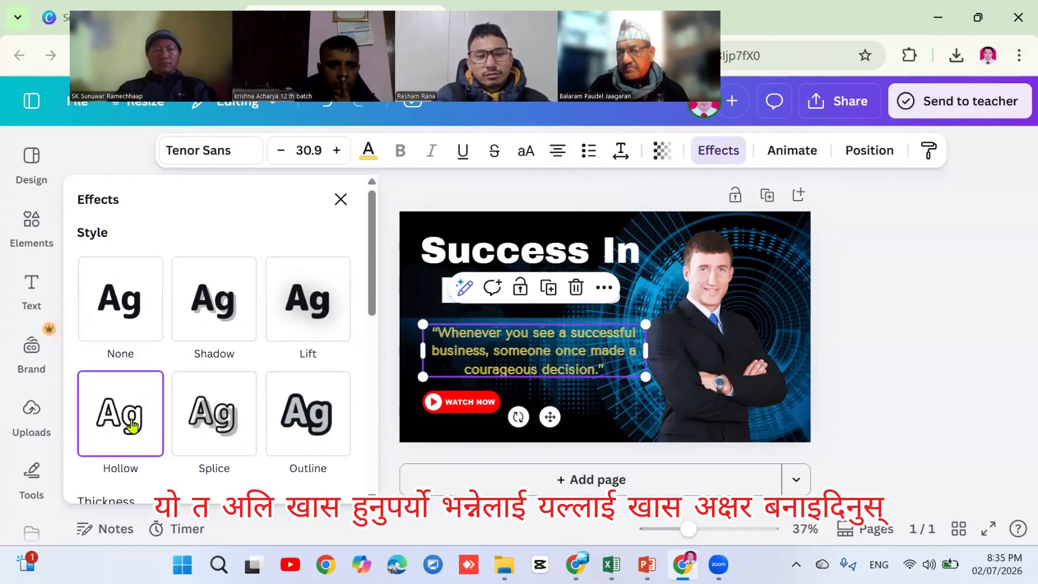
pyautogui.press('Escape')
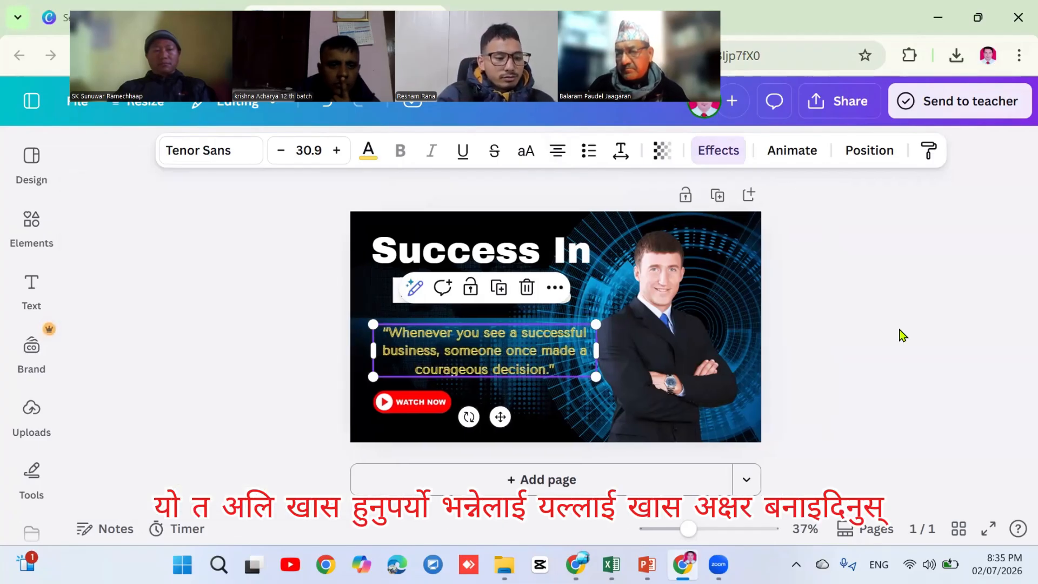
# Add your uploaded photo with BG Remover applied and delete the stock businessman image
pyautogui.click(656, 367)
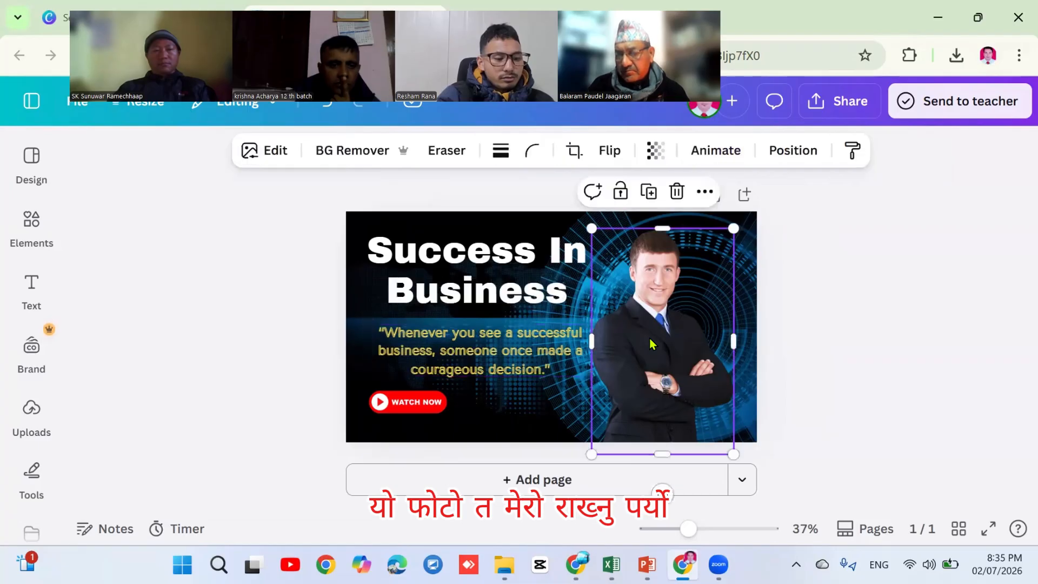
pyautogui.click(43, 416)
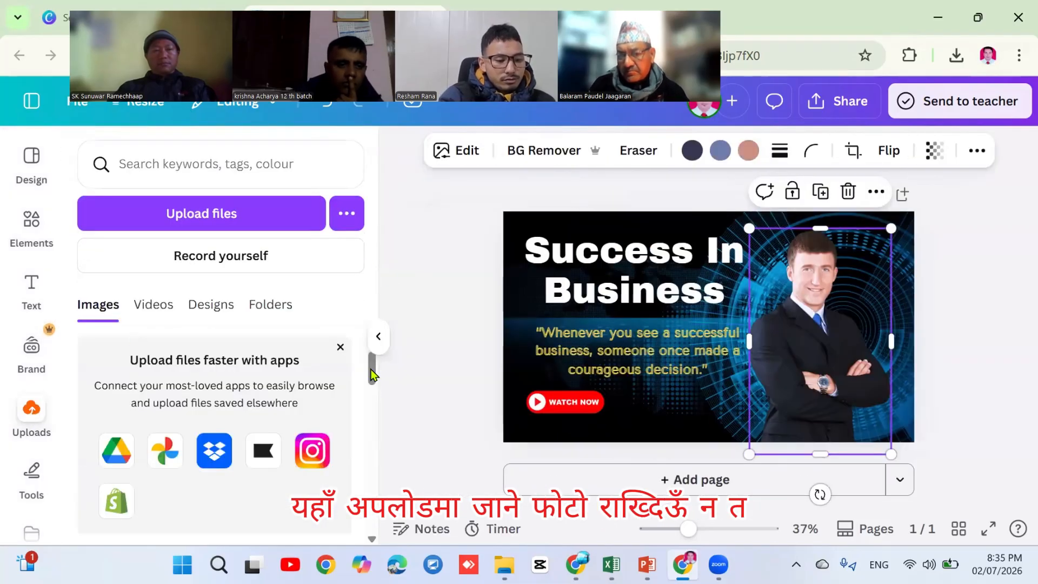
pyautogui.scroll(-15, 372, 400)
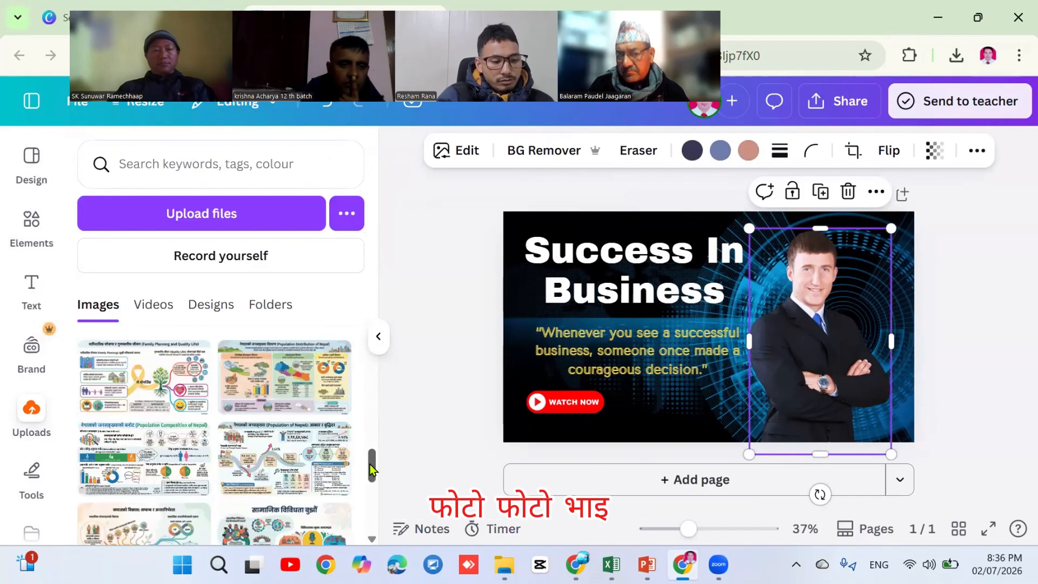
pyautogui.scroll(-3, 373, 468)
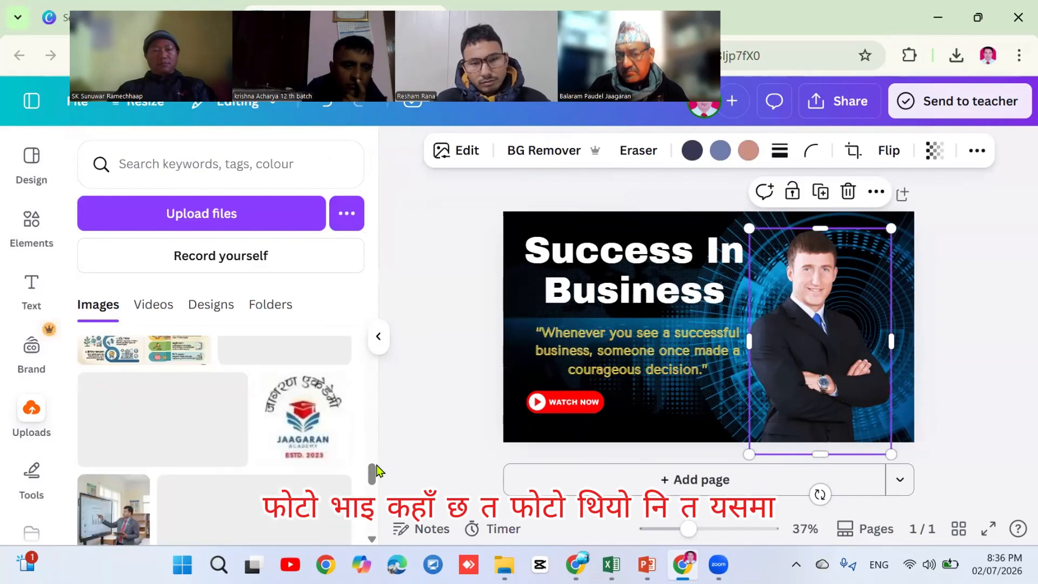
pyautogui.scroll(-6, 377, 471)
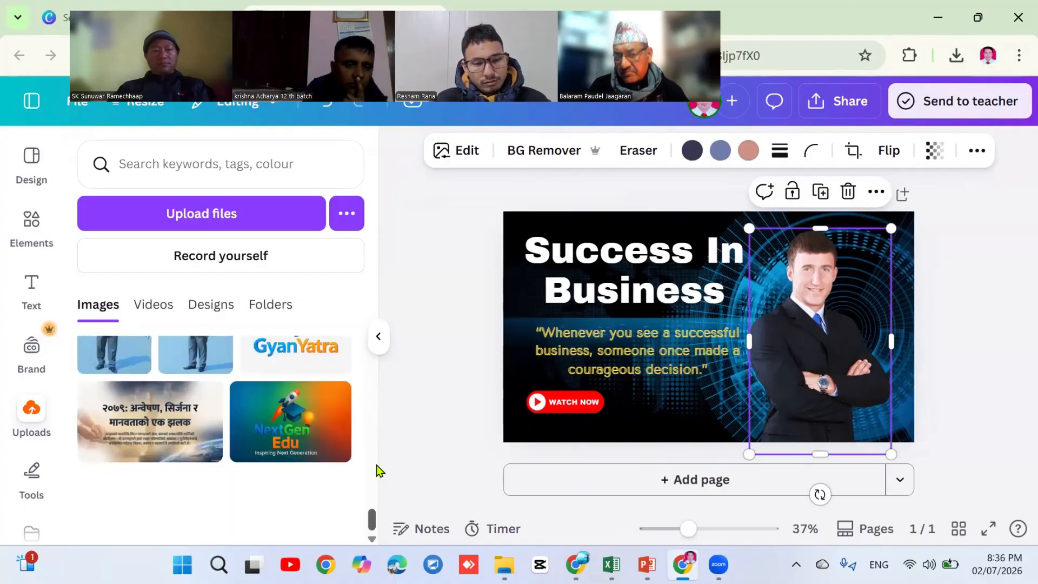
pyautogui.scroll(1, 377, 471)
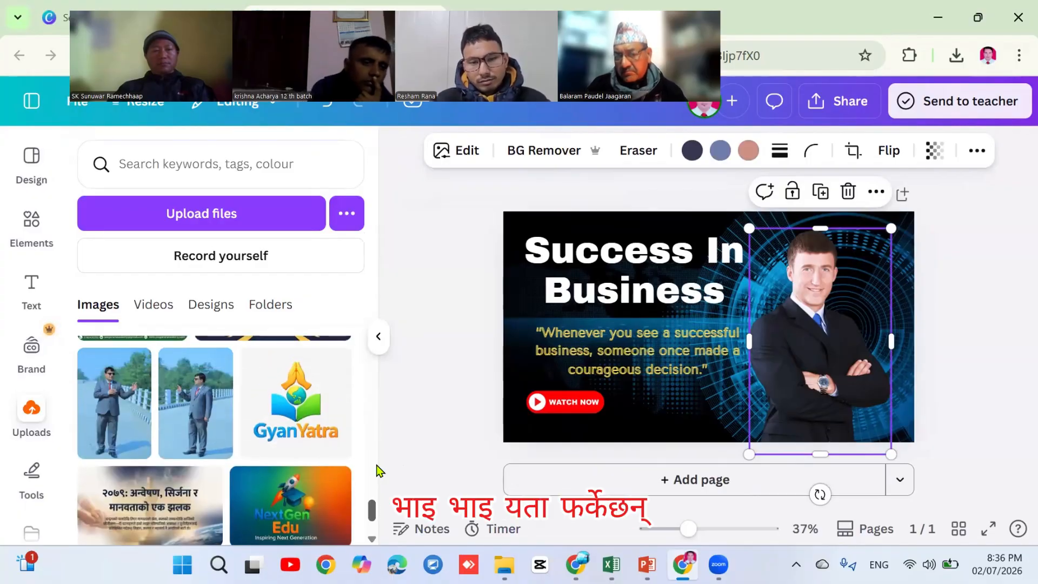
pyautogui.click(102, 419)
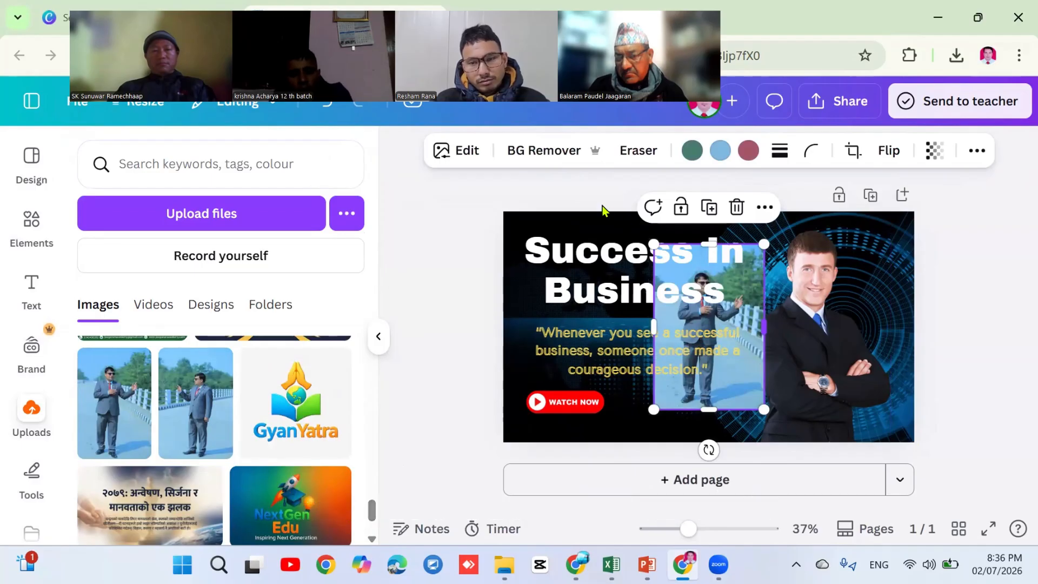
pyautogui.click(543, 153)
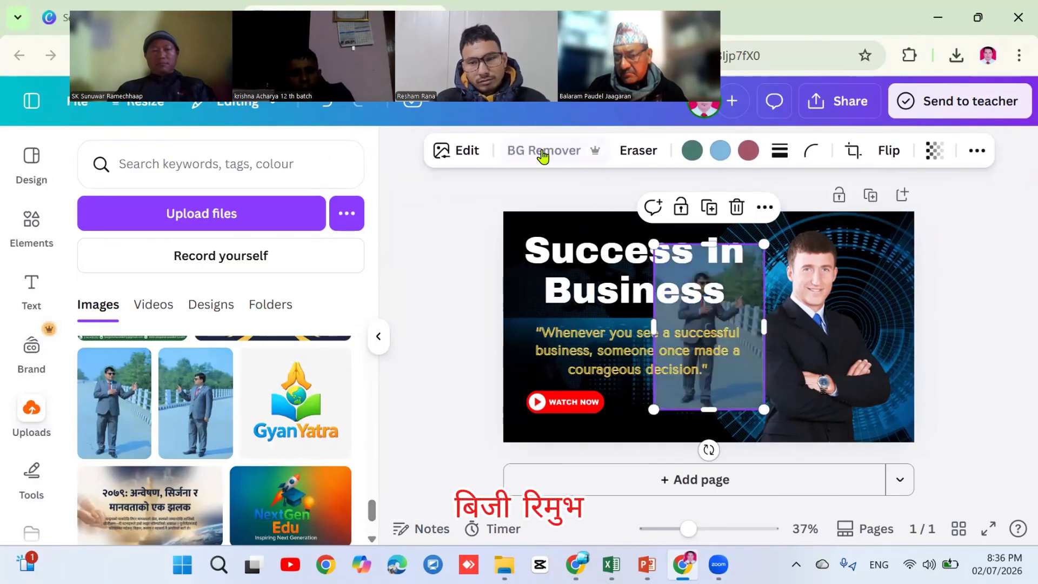
pyautogui.click(825, 338)
pyautogui.press('Delete')
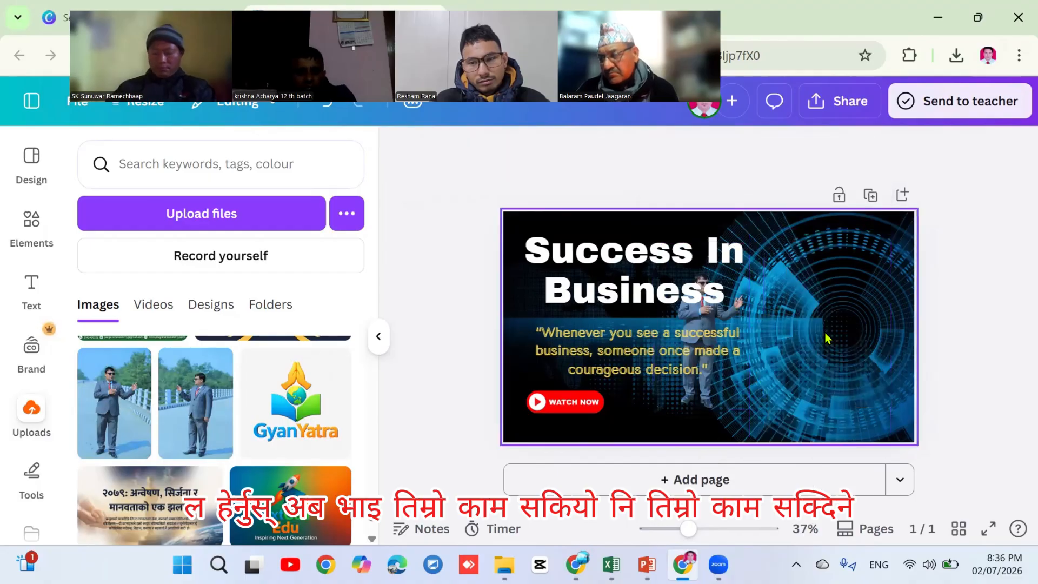
# Shrink the title and shift it, the quote and WATCH NOW right, with your photo moved left
pyautogui.click(673, 263)
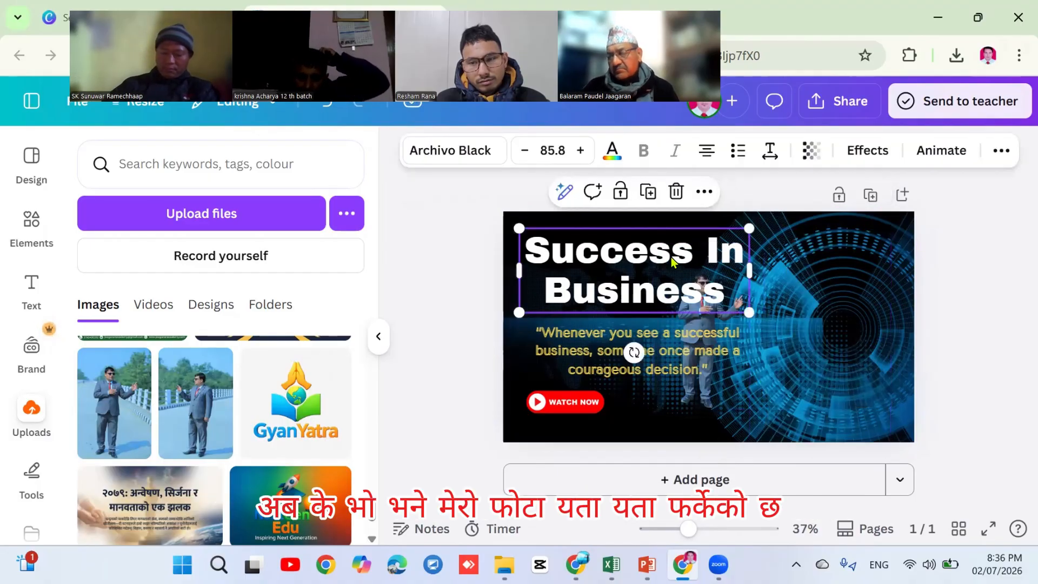
pyautogui.moveTo(521, 311); pyautogui.dragTo(565, 295)
pyautogui.moveTo(654, 274); pyautogui.dragTo(800, 263)
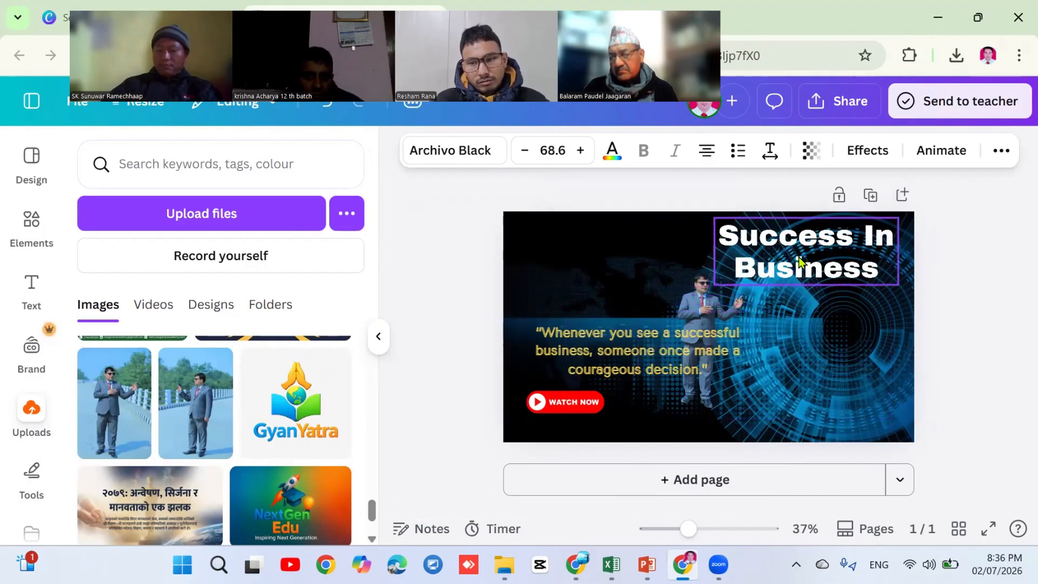
pyautogui.click(679, 339)
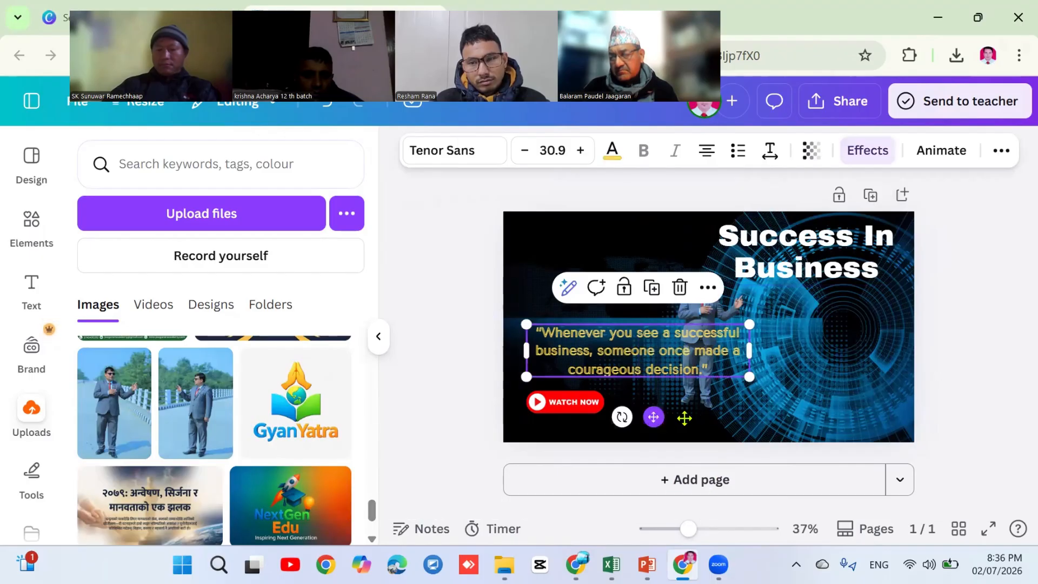
pyautogui.moveTo(667, 416); pyautogui.dragTo(802, 402)
pyautogui.click(578, 409)
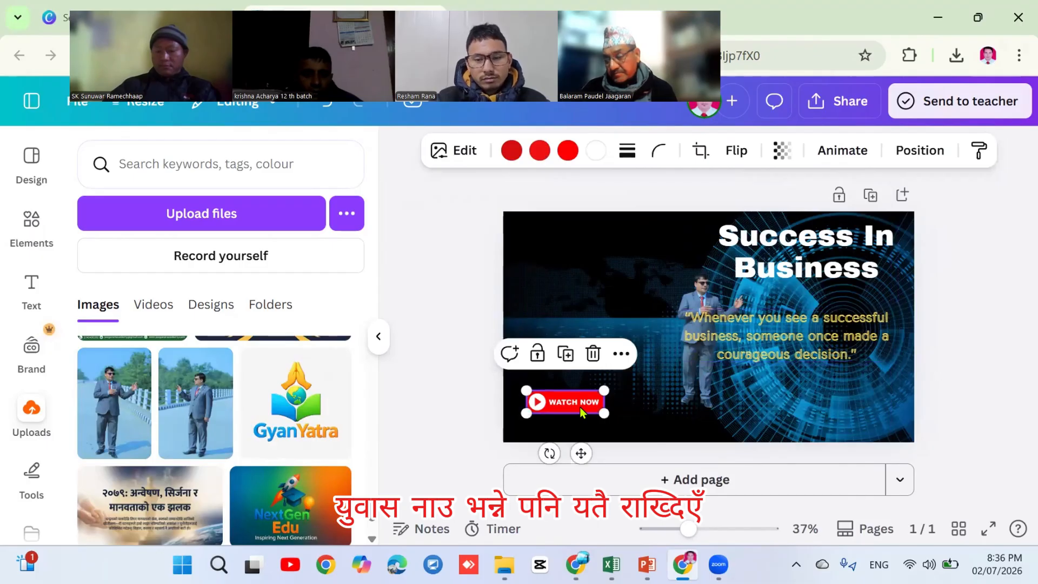
pyautogui.moveTo(580, 406); pyautogui.dragTo(766, 419)
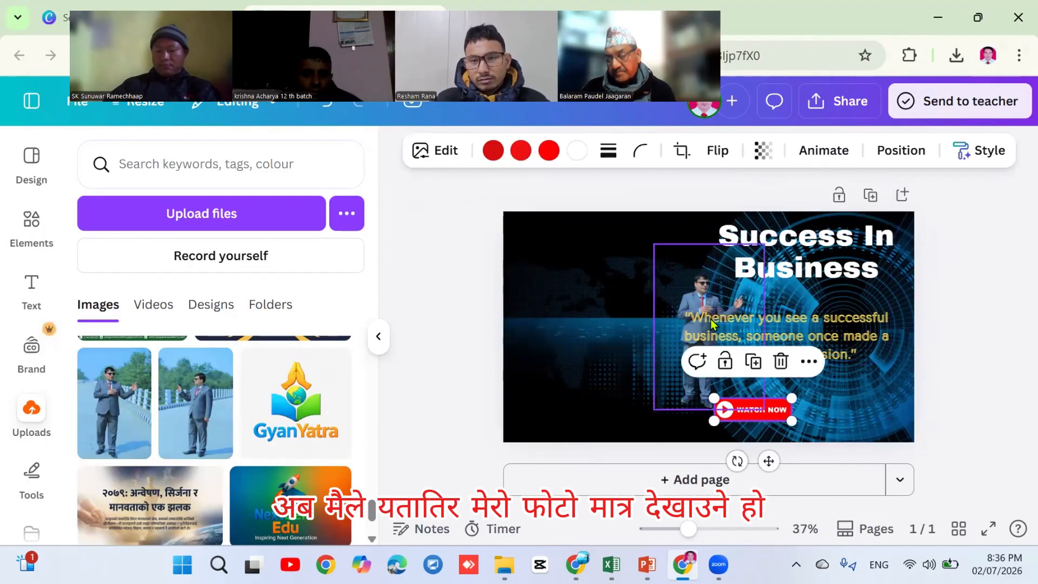
pyautogui.moveTo(700, 285)
pyautogui.mouseDown()
pyautogui.moveTo(549, 255)
pyautogui.moveTo(577, 268)
pyautogui.mouseUp()
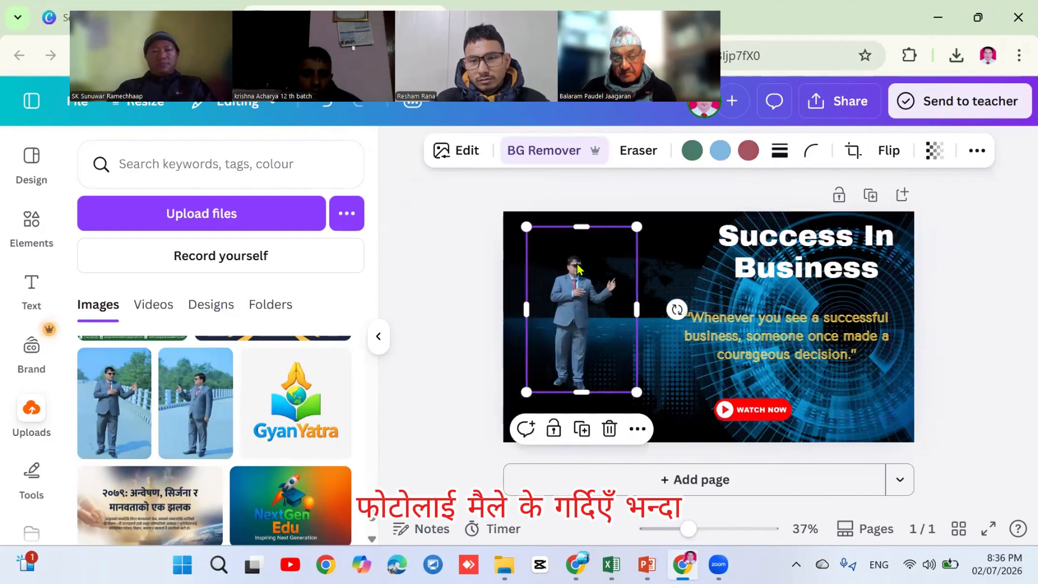
# Crop your photo down to the upper body
pyautogui.click(852, 153)
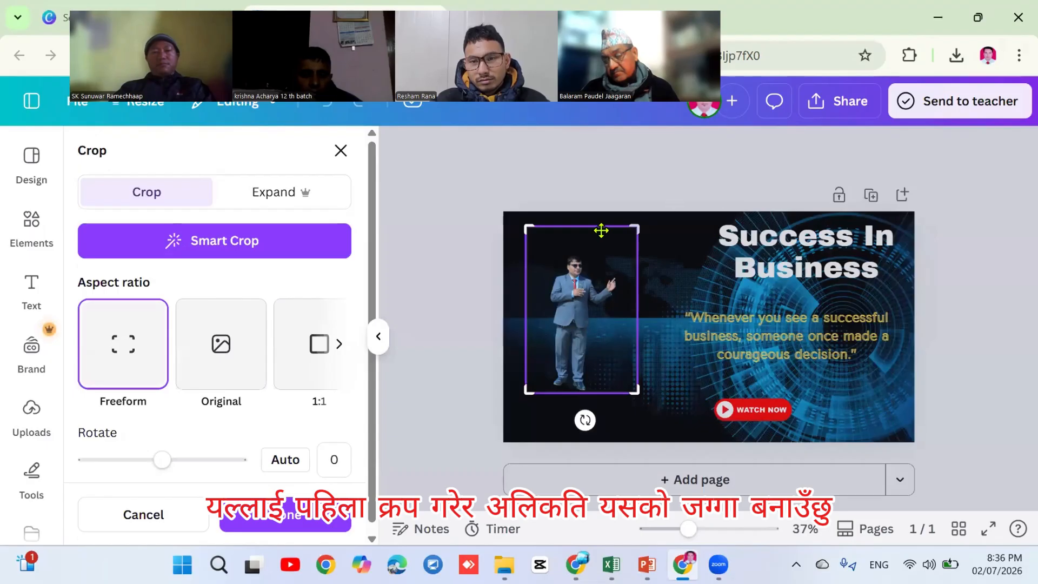
pyautogui.moveTo(631, 235); pyautogui.dragTo(631, 257)
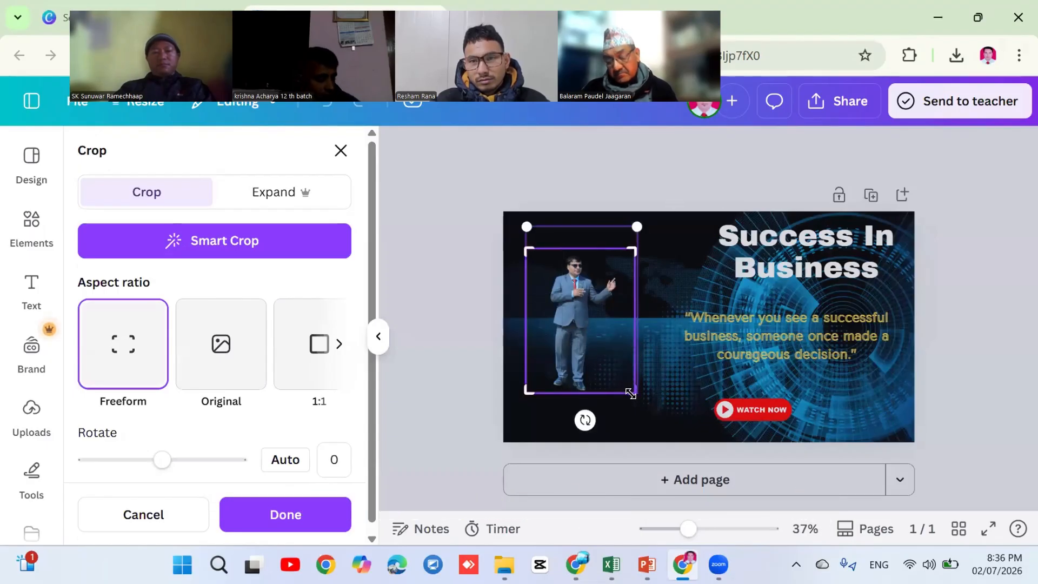
pyautogui.moveTo(629, 388); pyautogui.dragTo(626, 318)
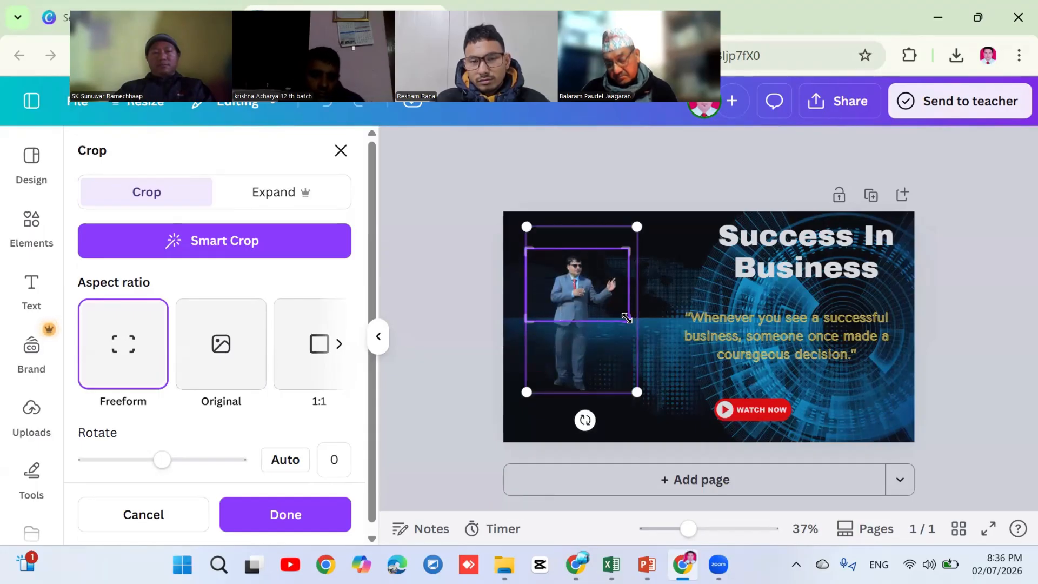
pyautogui.press('Return')
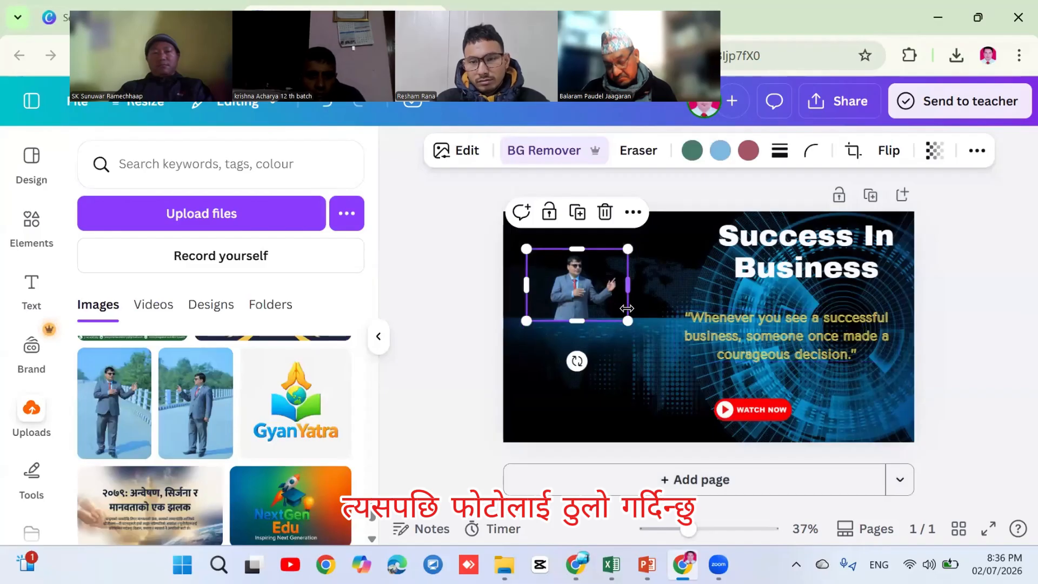
# Enlarge the cropped photo to full height and fit it on the left side
pyautogui.moveTo(627, 321); pyautogui.dragTo(726, 410)
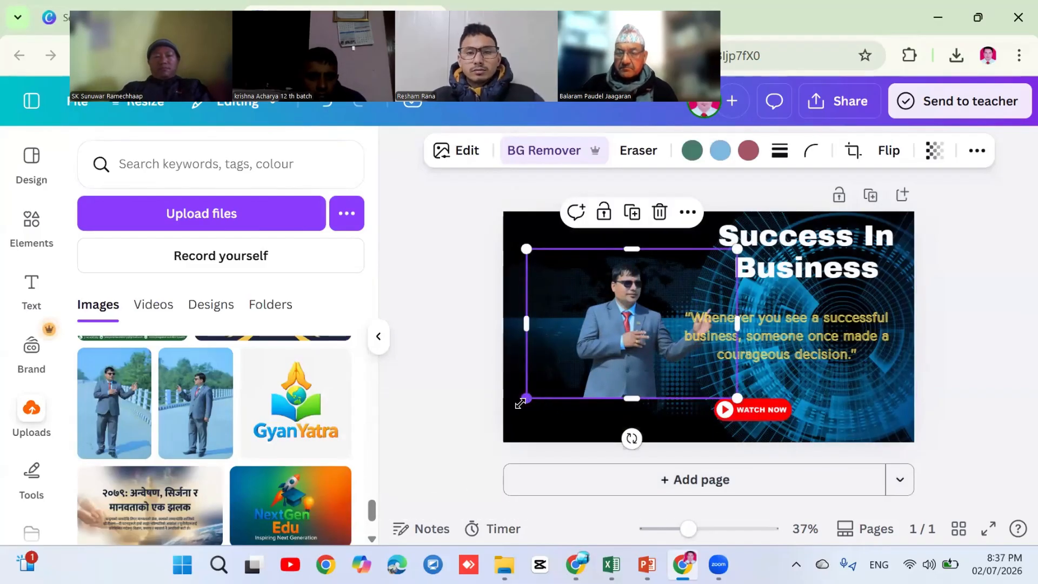
pyautogui.moveTo(520, 403); pyautogui.dragTo(485, 461)
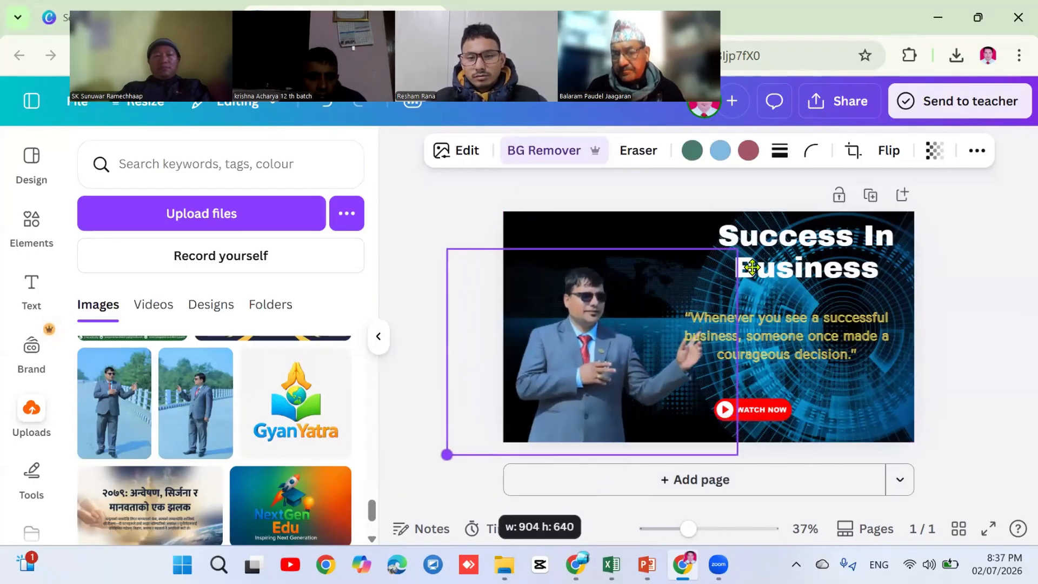
pyautogui.moveTo(739, 252); pyautogui.dragTo(761, 225)
pyautogui.moveTo(611, 414); pyautogui.dragTo(612, 397)
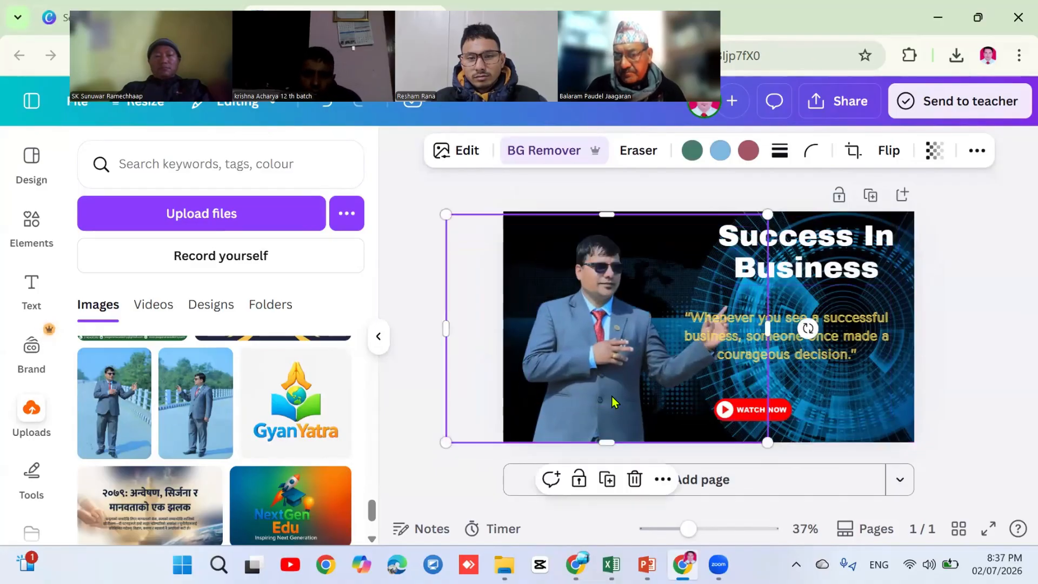
pyautogui.click(975, 303)
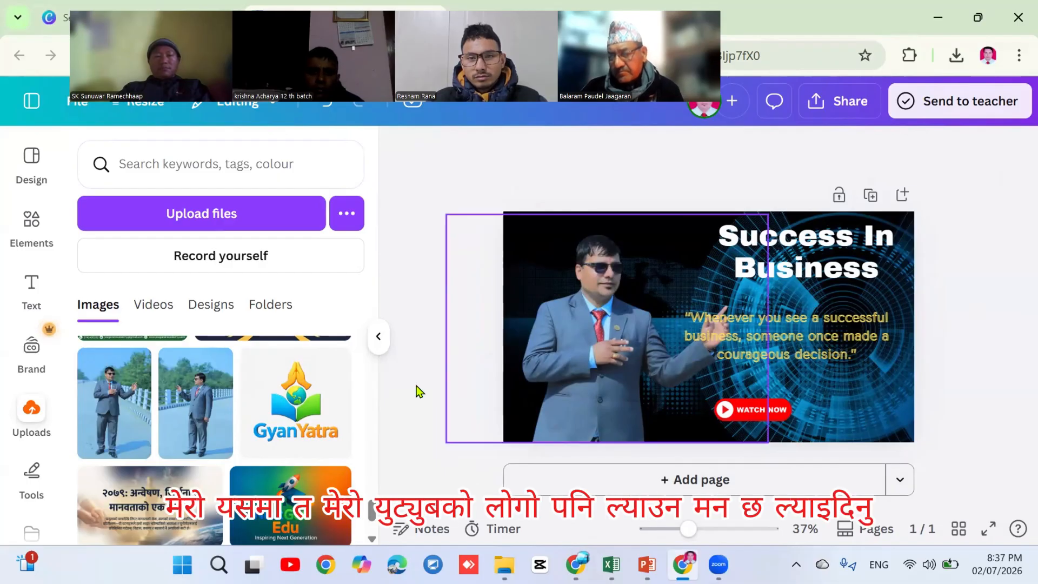
# Place a shrunken GyanYatra logo from Uploads in the bottom-right corner beside WATCH NOW
pyautogui.click(300, 415)
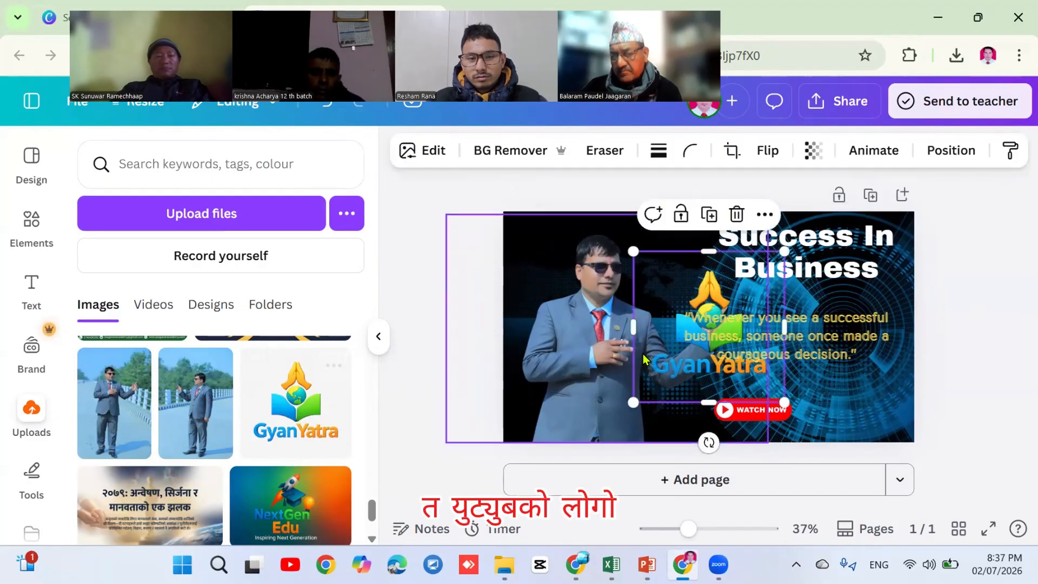
pyautogui.moveTo(695, 334); pyautogui.dragTo(658, 282)
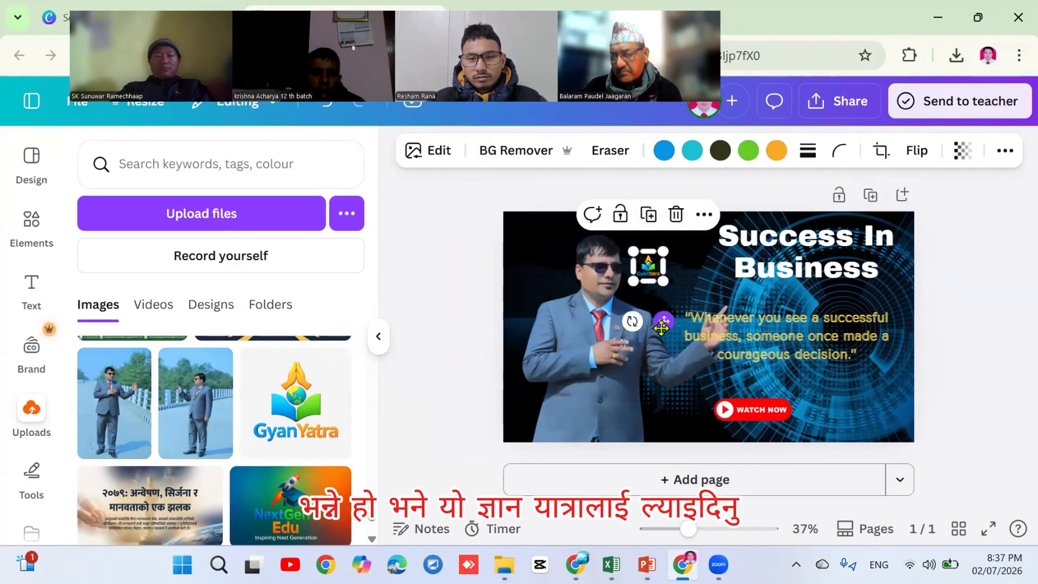
pyautogui.moveTo(677, 326); pyautogui.dragTo(898, 461)
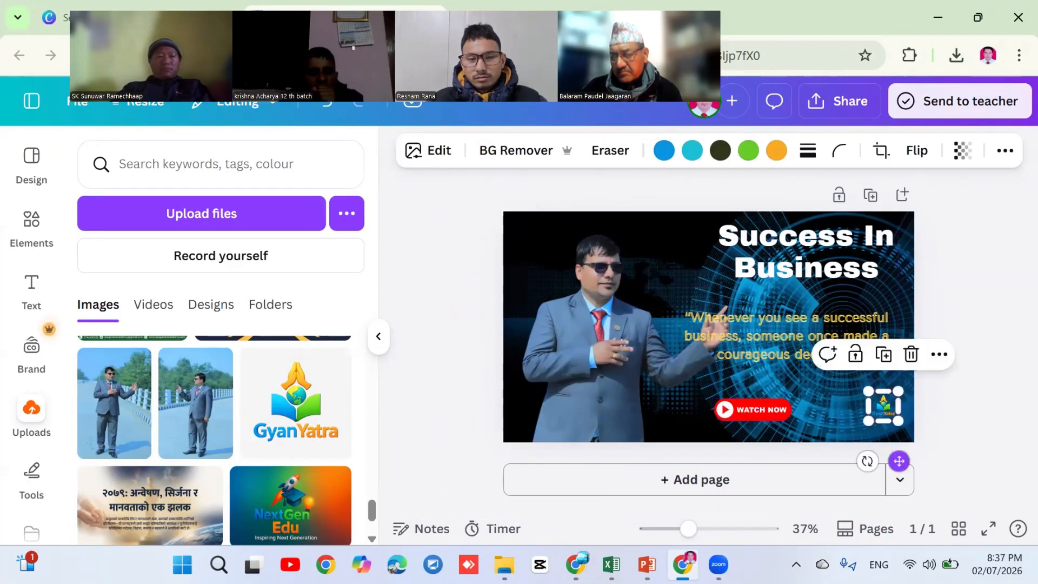
pyautogui.click(971, 277)
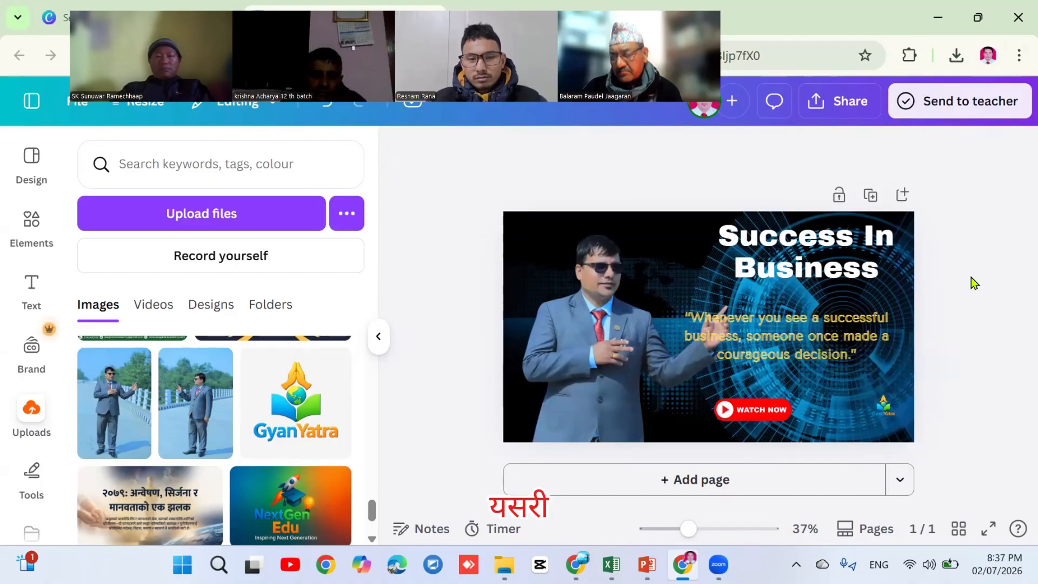
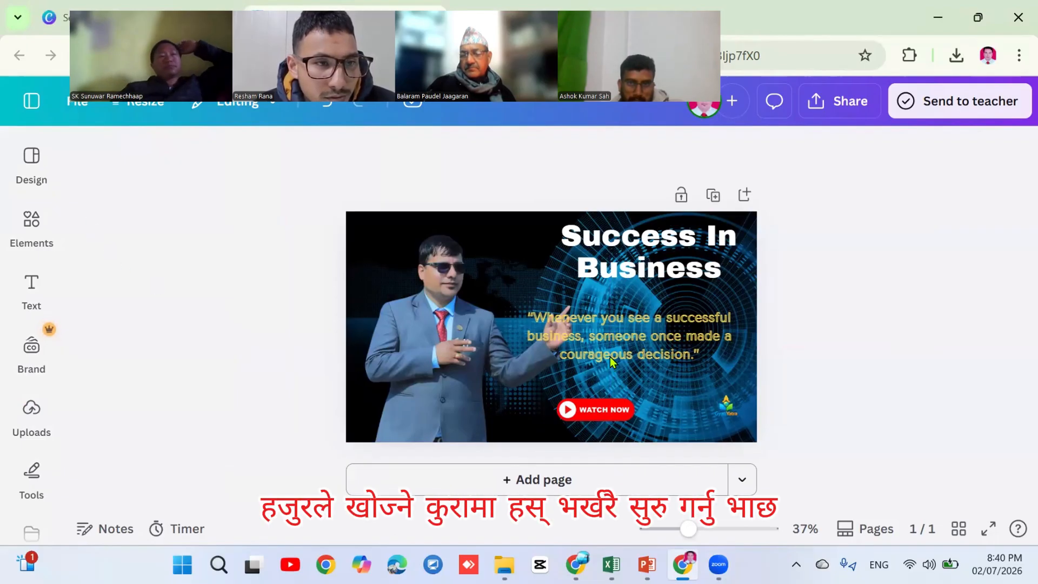
# Bring up the Elements library, then head back to the template search page
pyautogui.click(33, 226)
pyautogui.click(430, 165)
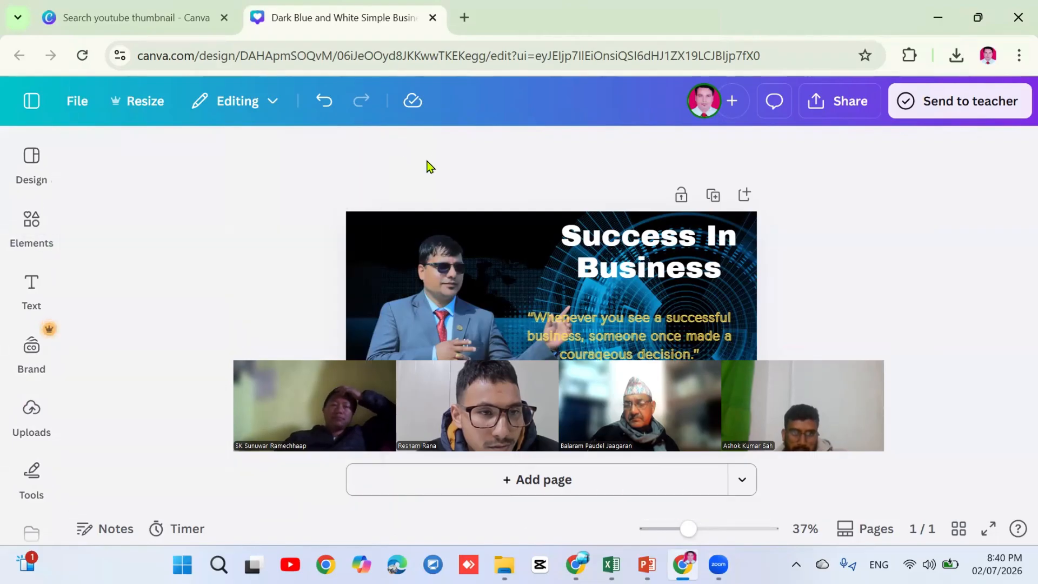
# Return to the 'Search youtube thumbnail' tab and close the template details preview
pyautogui.click(154, 17)
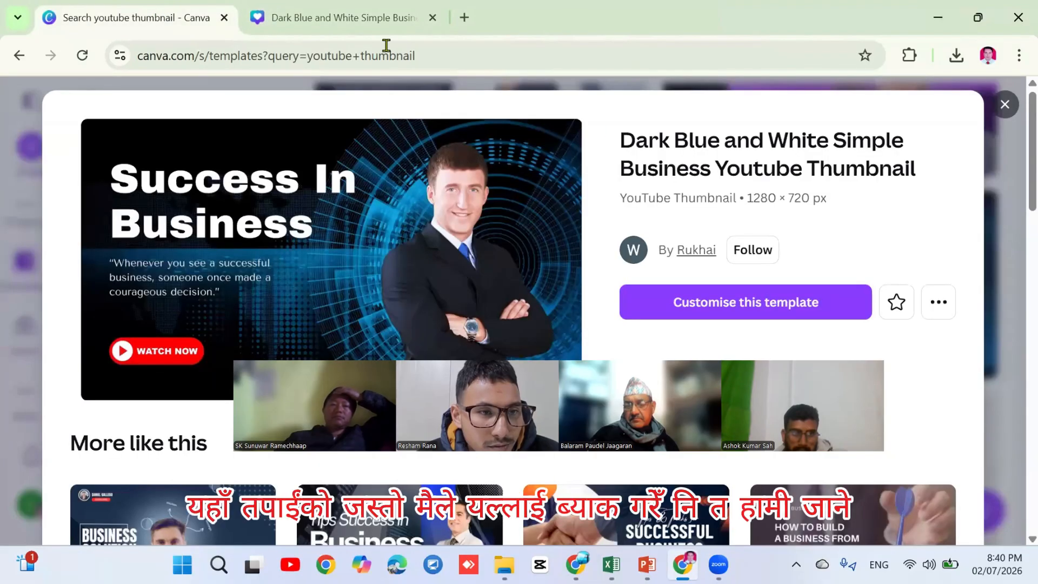
pyautogui.click(1005, 105)
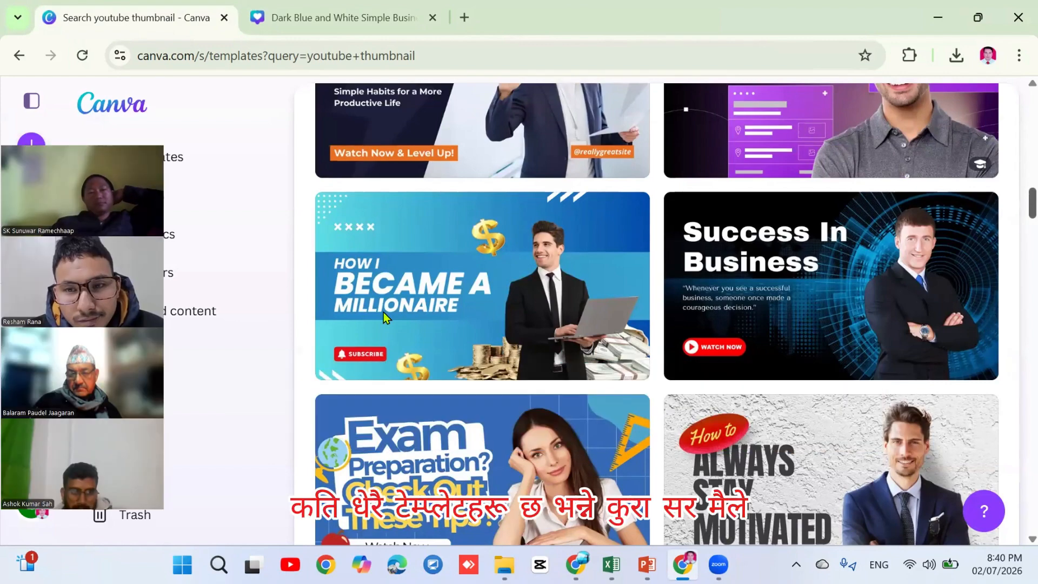
pyautogui.scroll(-10, 942, 263)
pyautogui.scroll(15, 657, 313)
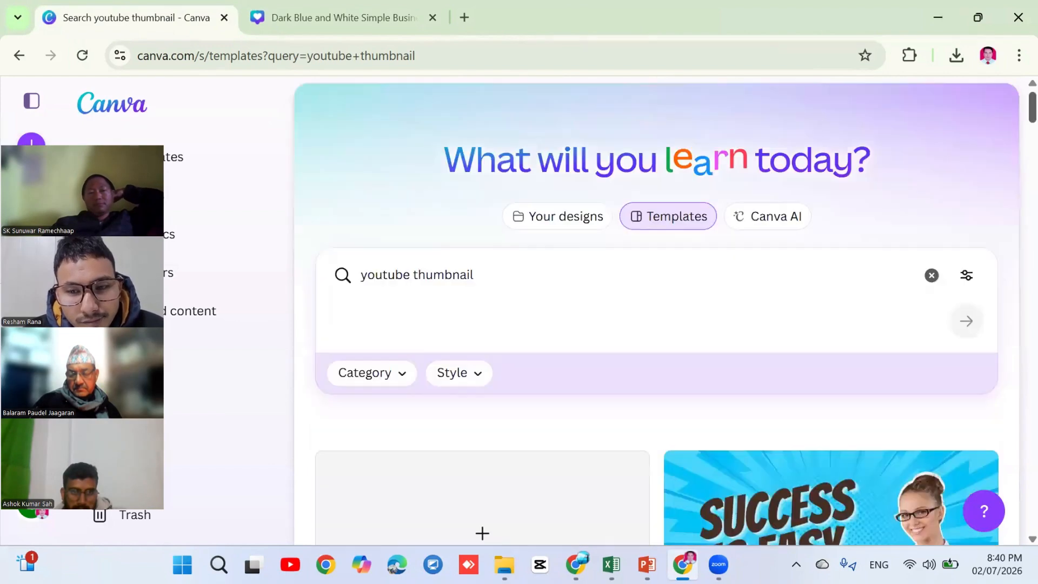
# Scroll through the YouTube thumbnail template results
pyautogui.click(360, 275)
pyautogui.scroll(-15, 657, 314)
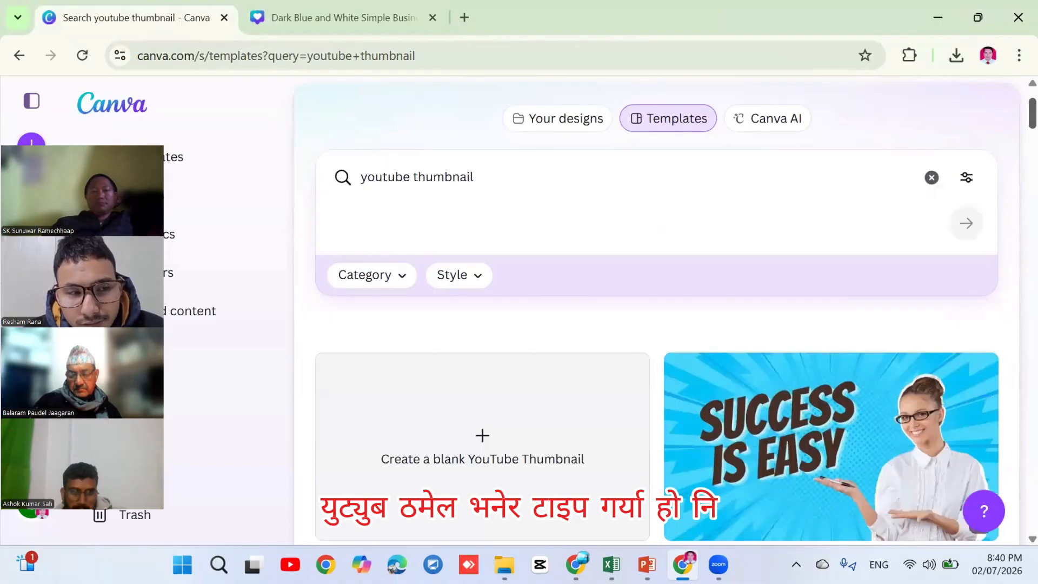
pyautogui.scroll(-5, 657, 313)
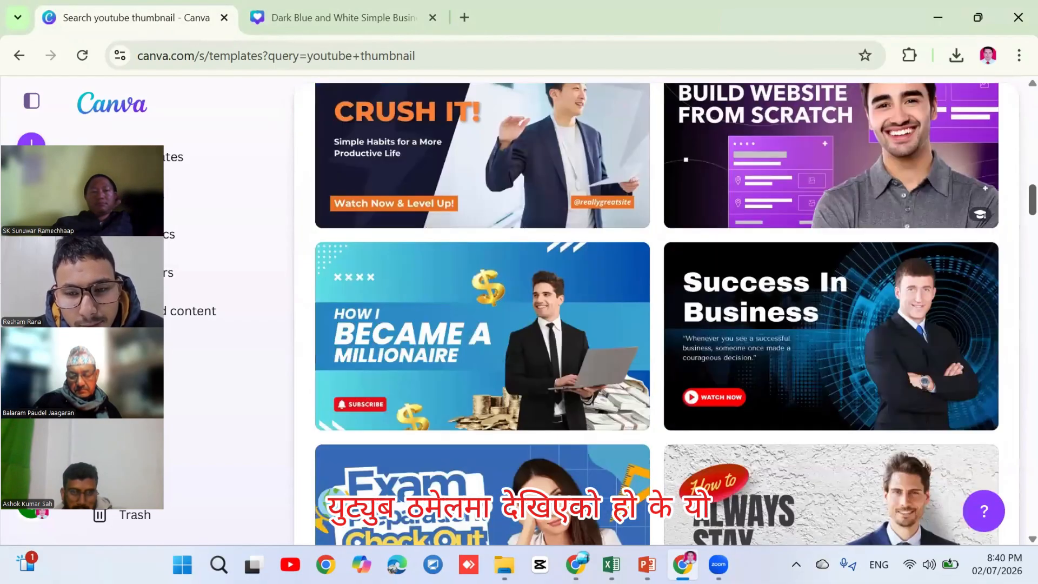
pyautogui.scroll(-10, 657, 314)
pyautogui.scroll(-15, 657, 313)
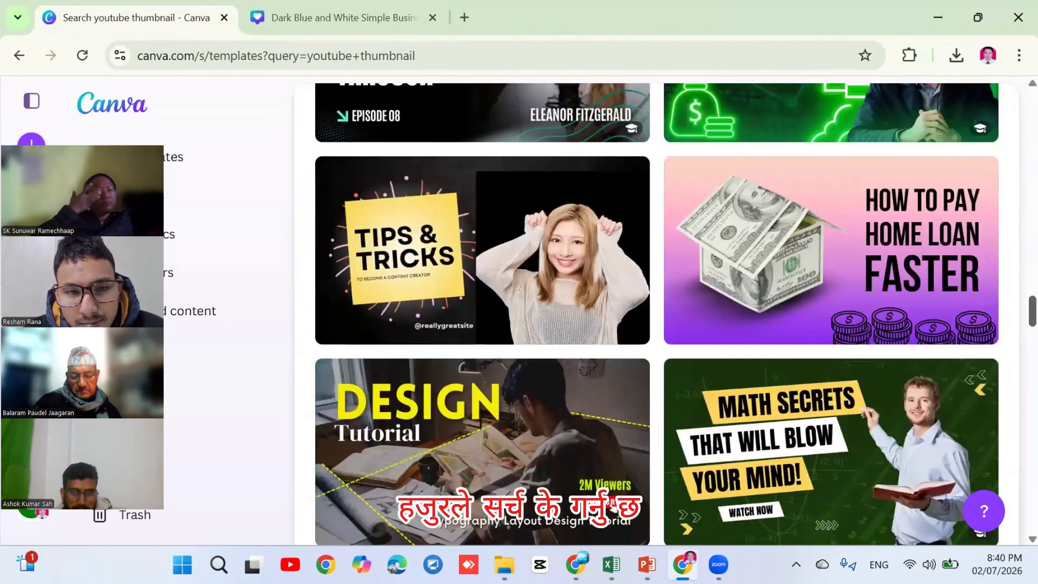
pyautogui.scroll(-15, 656, 313)
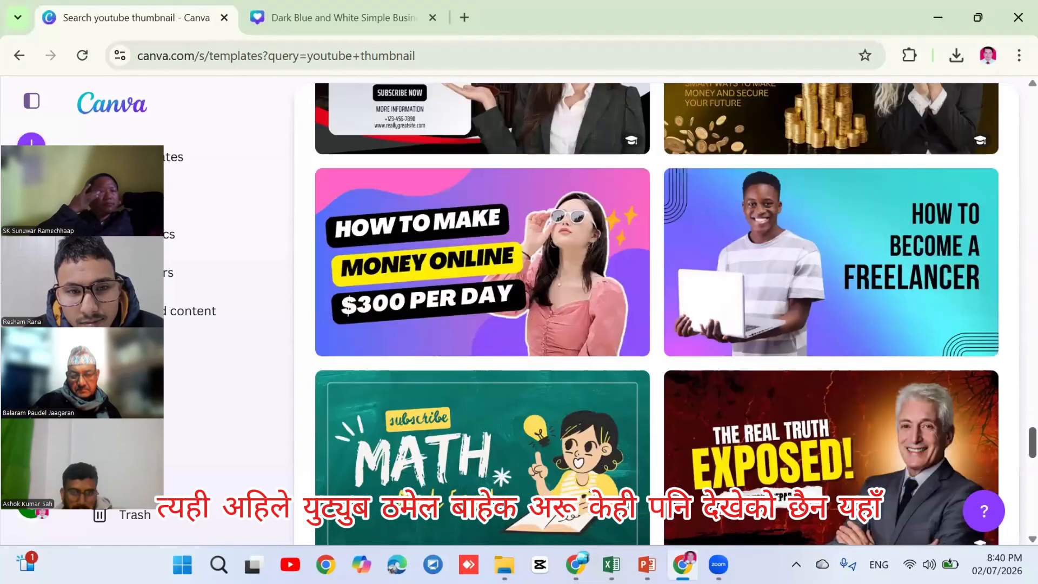
pyautogui.scroll(-5, 656, 314)
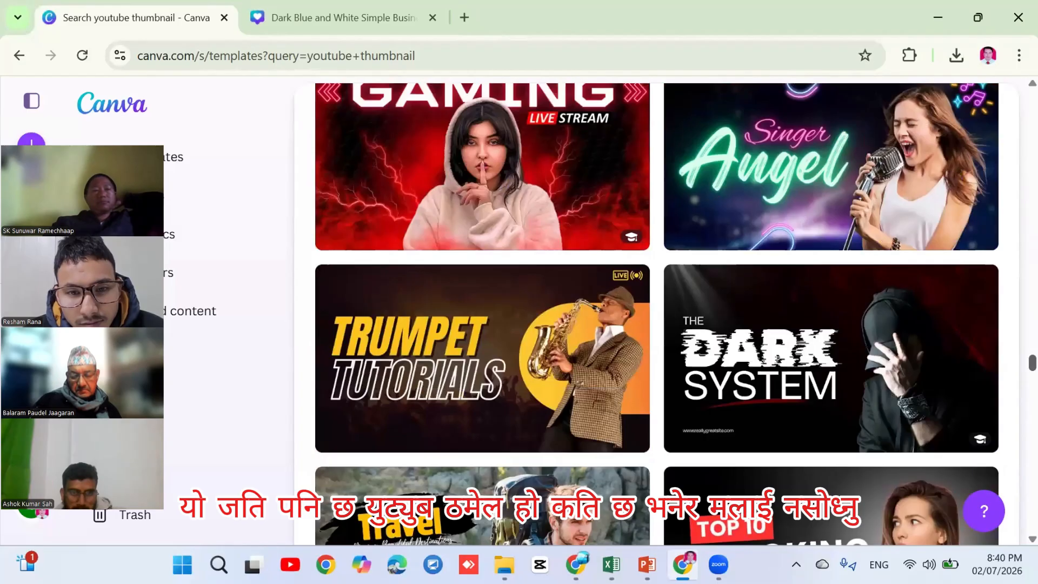
pyautogui.scroll(20, 359, 274)
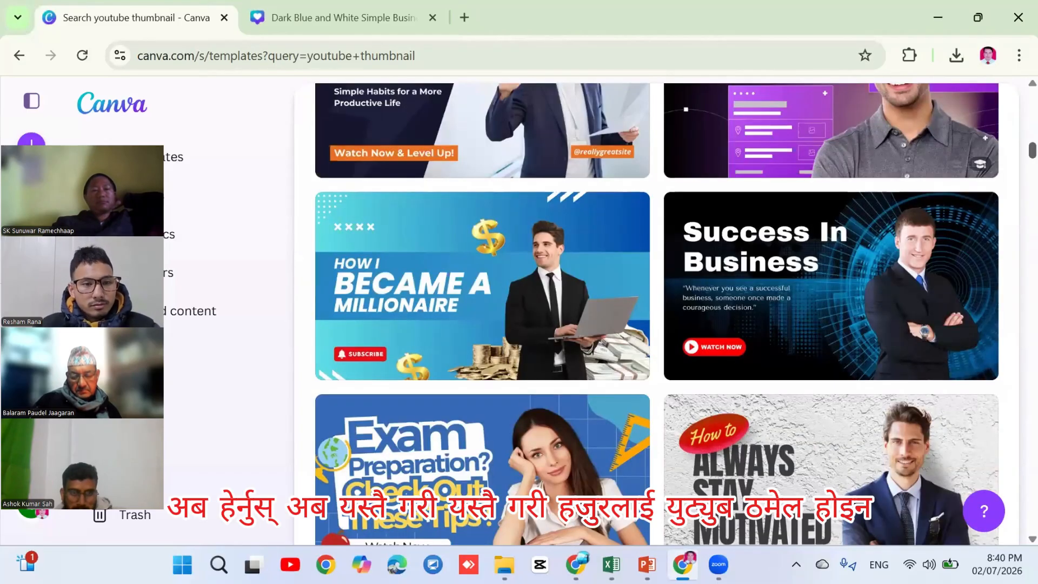
pyautogui.scroll(10, 482, 533)
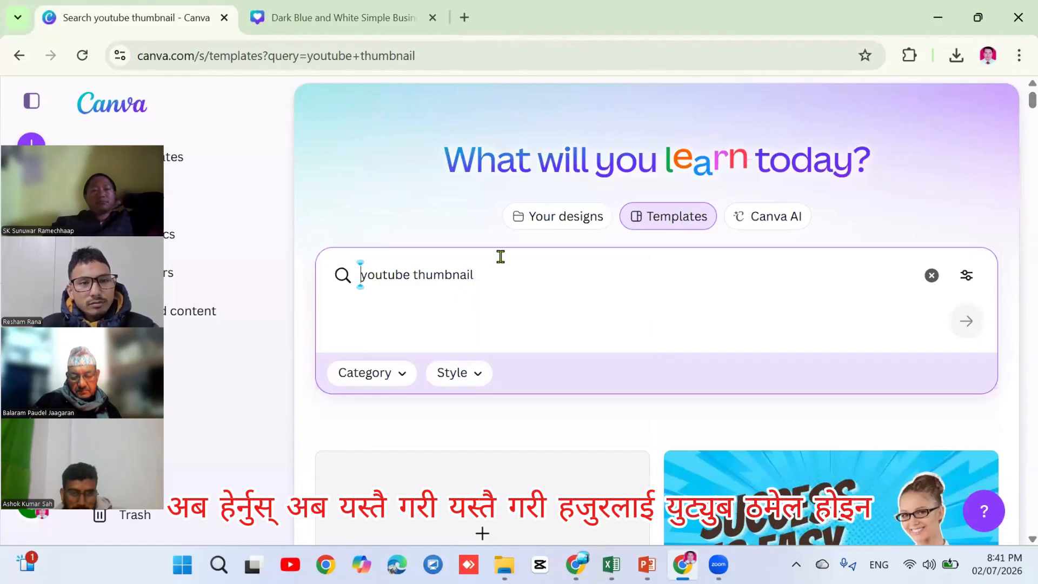
# Replace the YouTube thumbnail query with 'Birthday' and run the search
pyautogui.moveTo(493, 265); pyautogui.dragTo(338, 278)
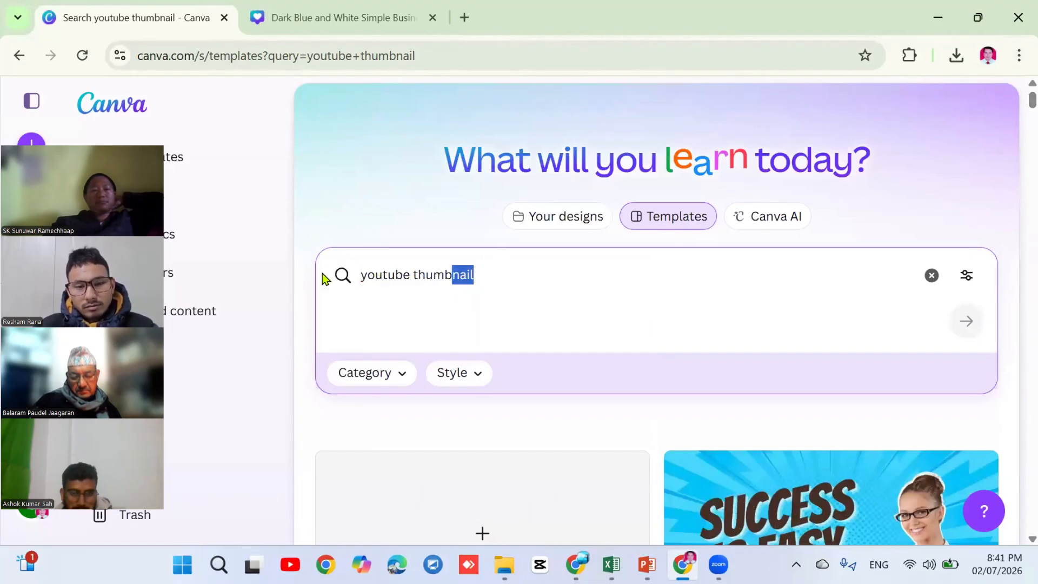
pyautogui.hotkey('ctrl', 'a')
pyautogui.press('BackSpace')
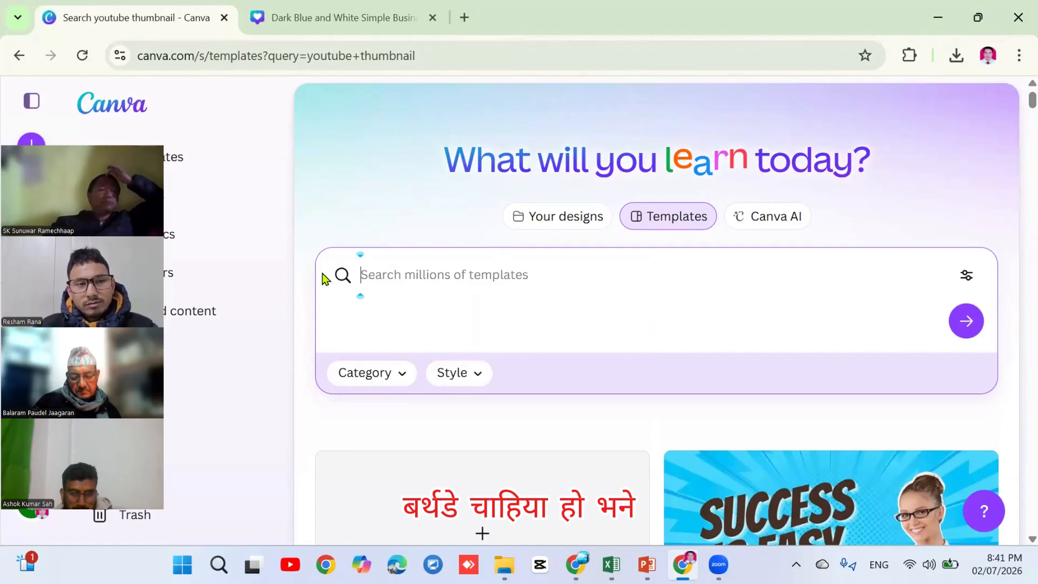
pyautogui.write('Birth')
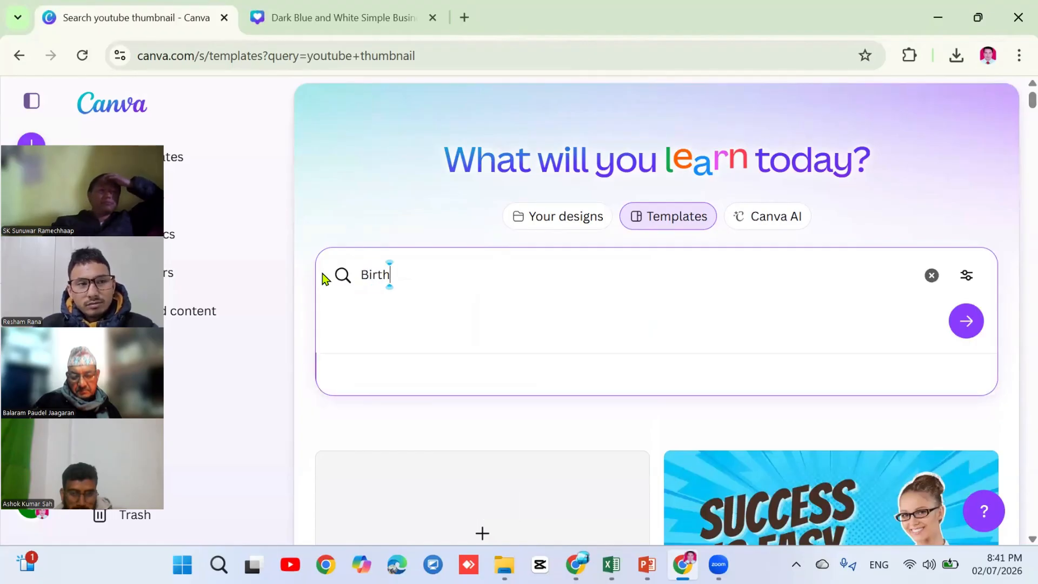
pyautogui.write('day')
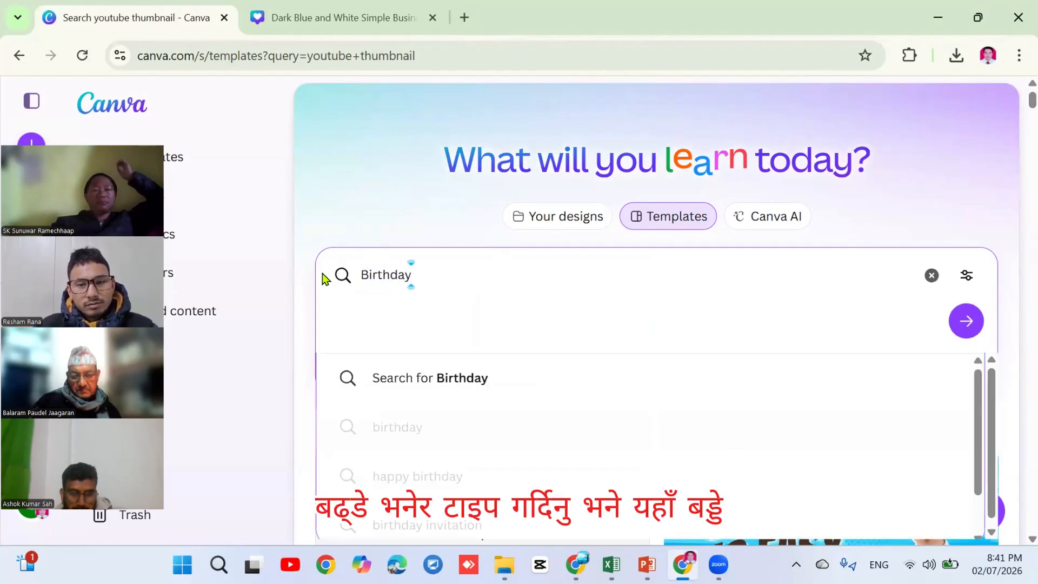
pyautogui.press('Return')
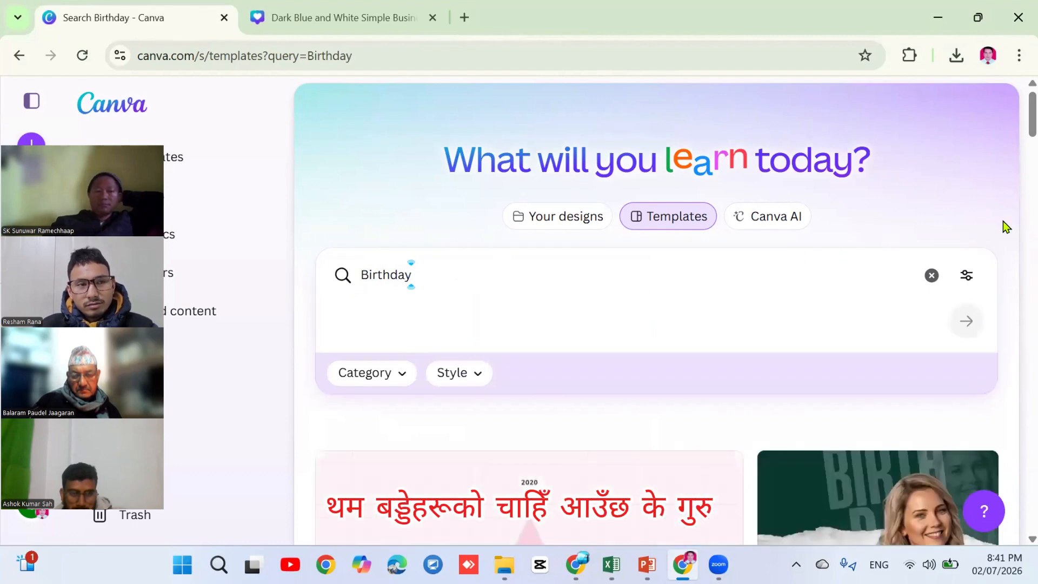
# Scroll the Birthday results, then clear 'Birthday' from the search box
pyautogui.scroll(-8, 656, 314)
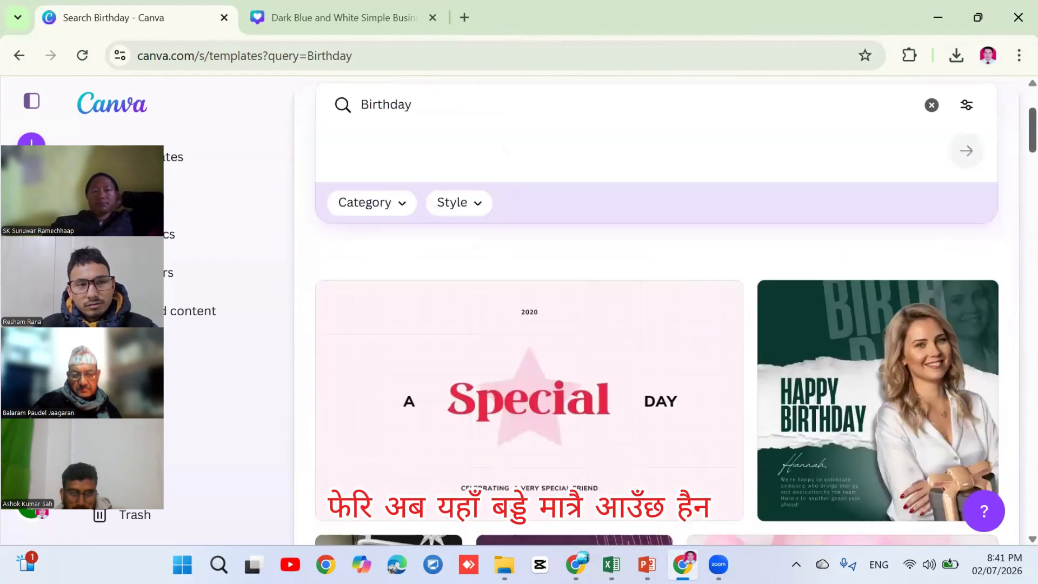
pyautogui.scroll(-15, 656, 314)
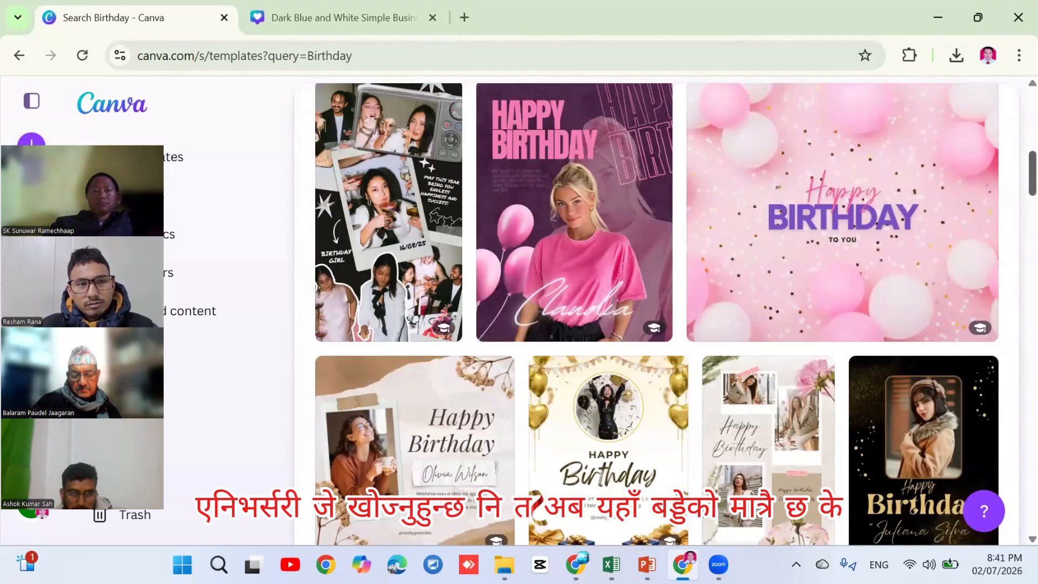
pyautogui.scroll(-15, 656, 313)
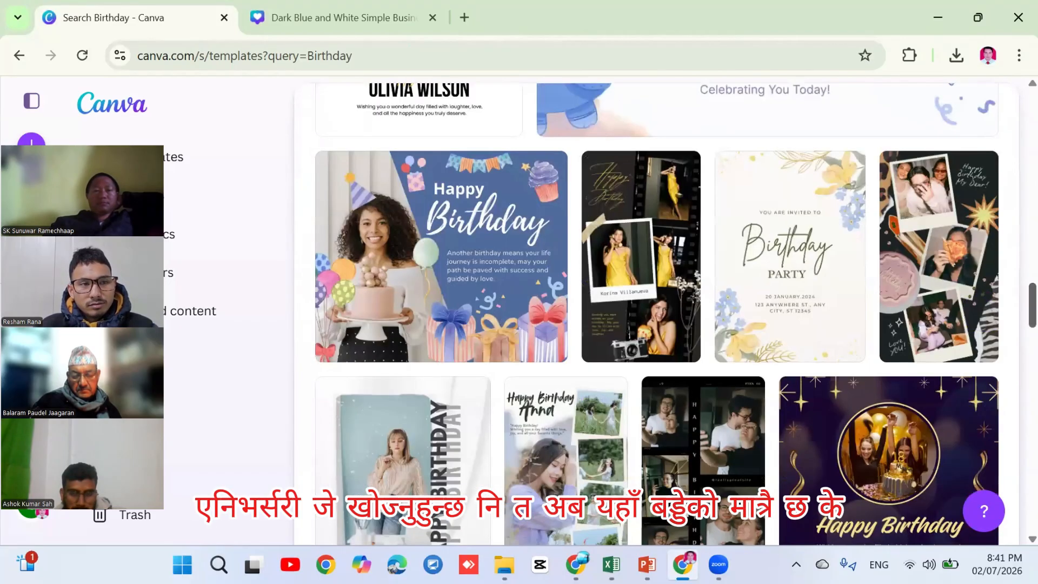
pyautogui.scroll(-15, 1007, 185)
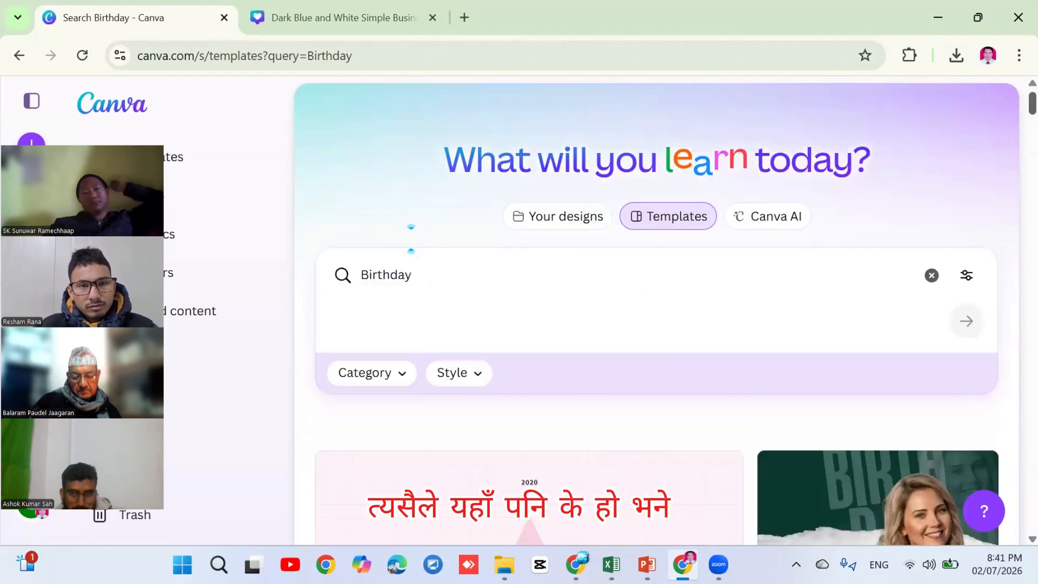
pyautogui.click(474, 254)
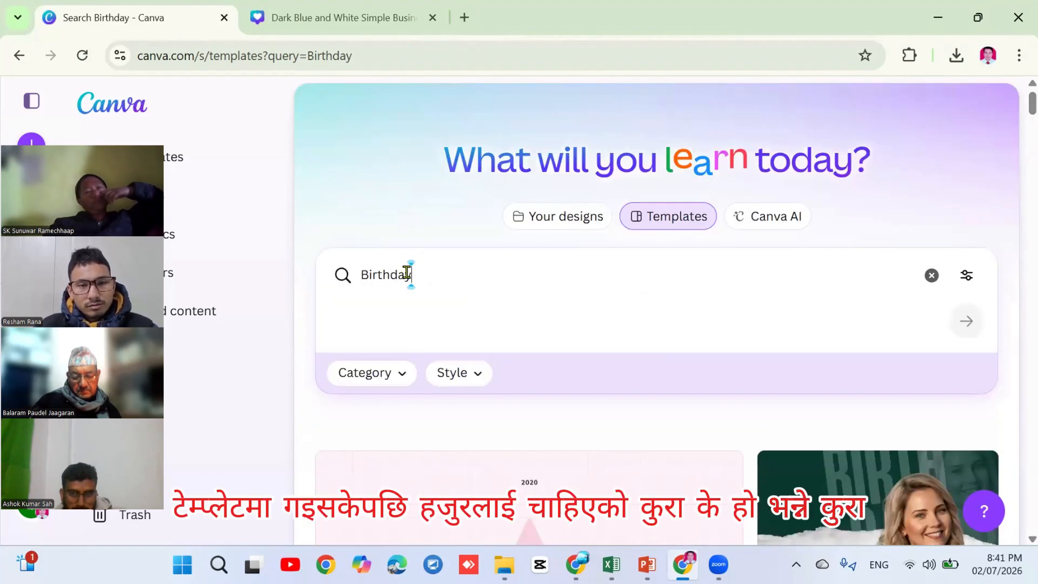
pyautogui.moveTo(409, 273); pyautogui.dragTo(292, 284)
pyautogui.press('BackSpace')
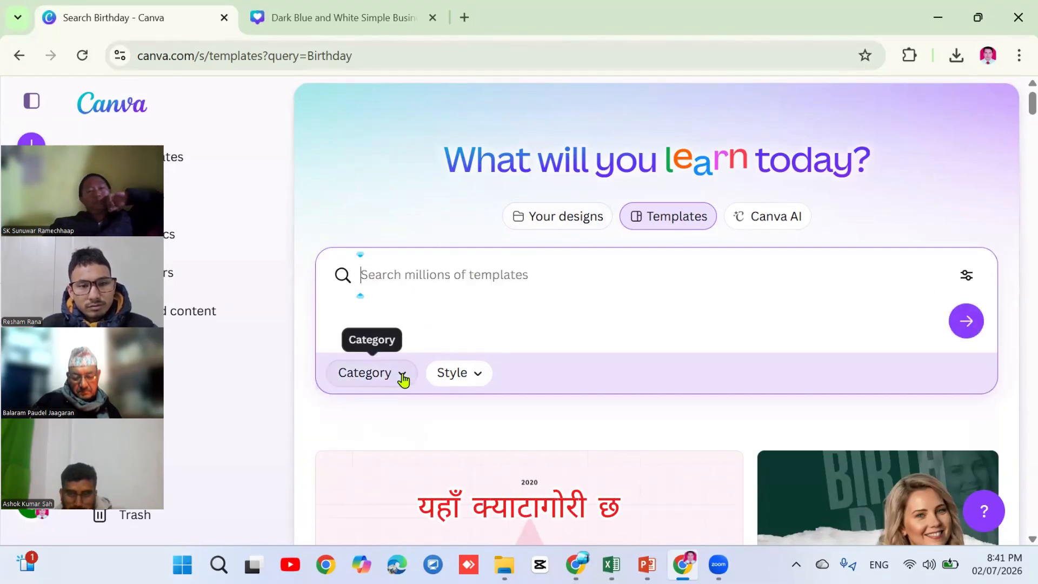
# Bring up the template category list, then dismiss it
pyautogui.click(402, 379)
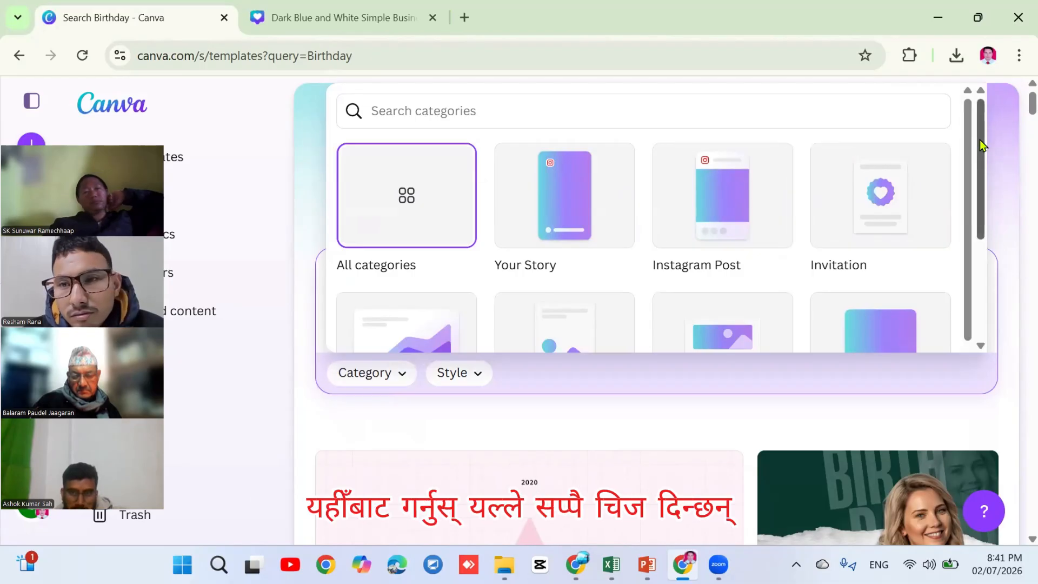
pyautogui.moveTo(981, 141); pyautogui.dragTo(983, 300)
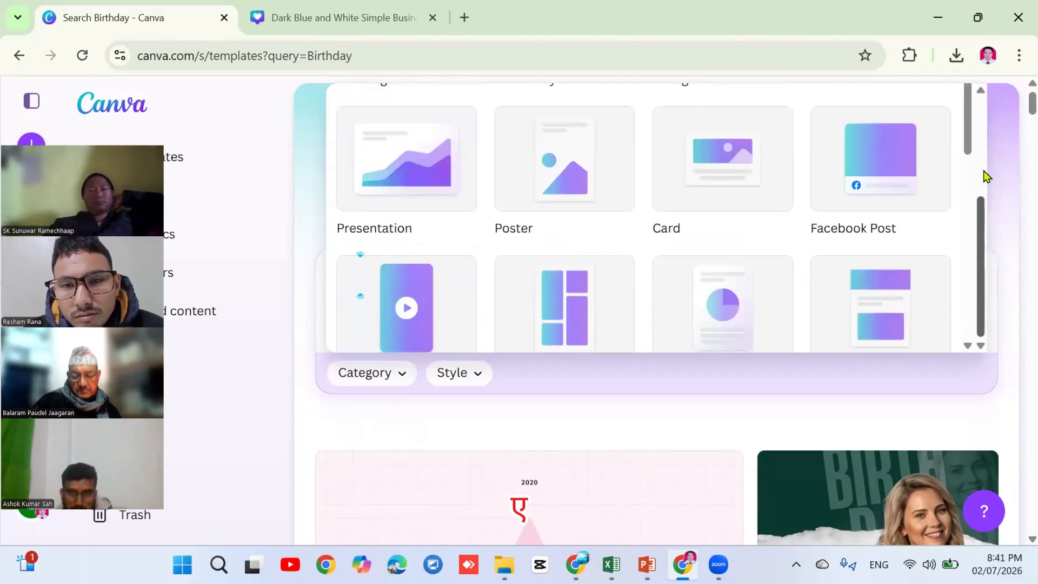
pyautogui.moveTo(965, 111); pyautogui.dragTo(948, 72)
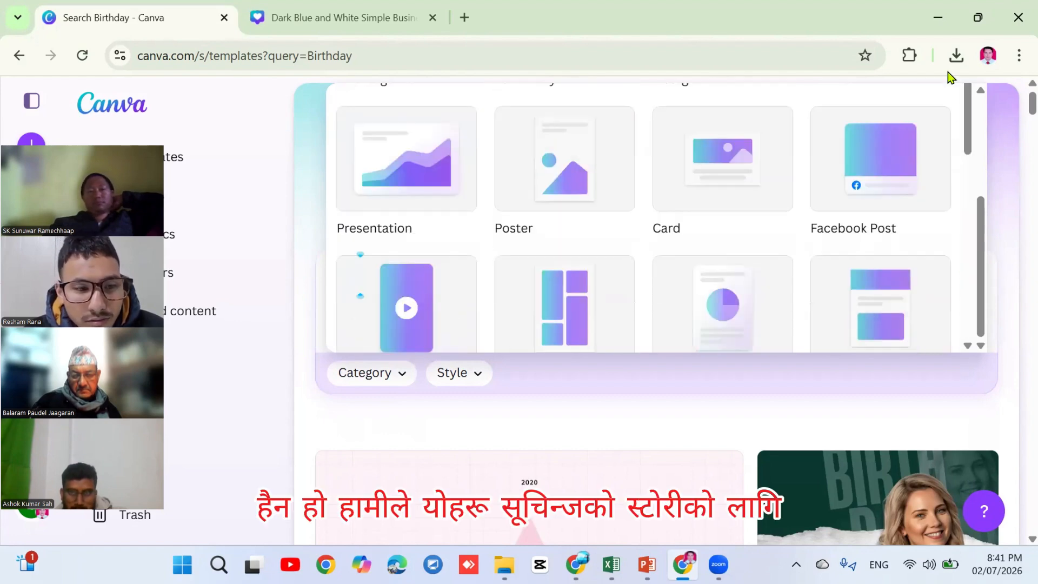
pyautogui.click(231, 111)
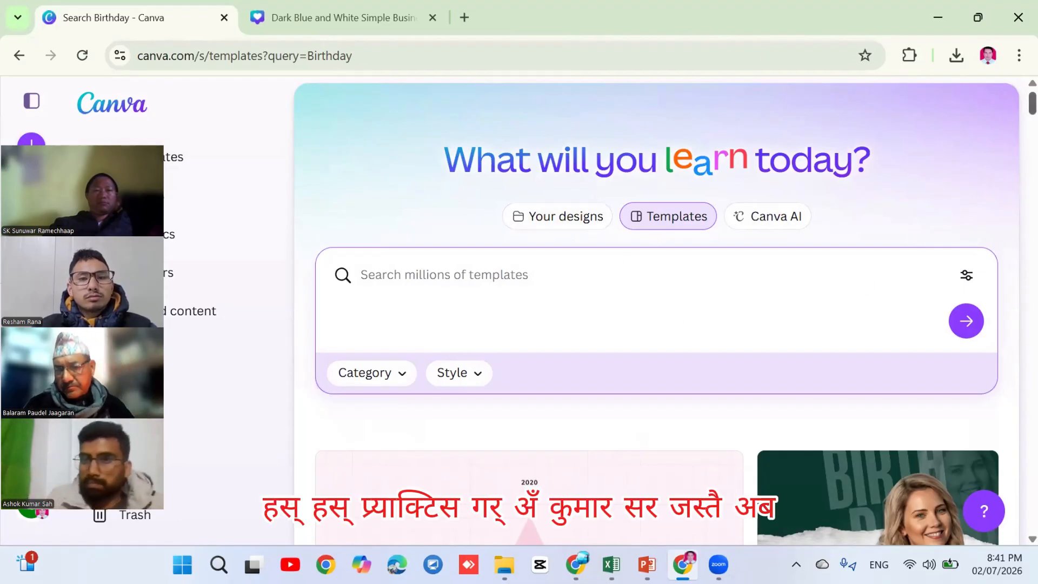
# Scroll through the Birthday template grid and back to the top
pyautogui.scroll(-10, 657, 313)
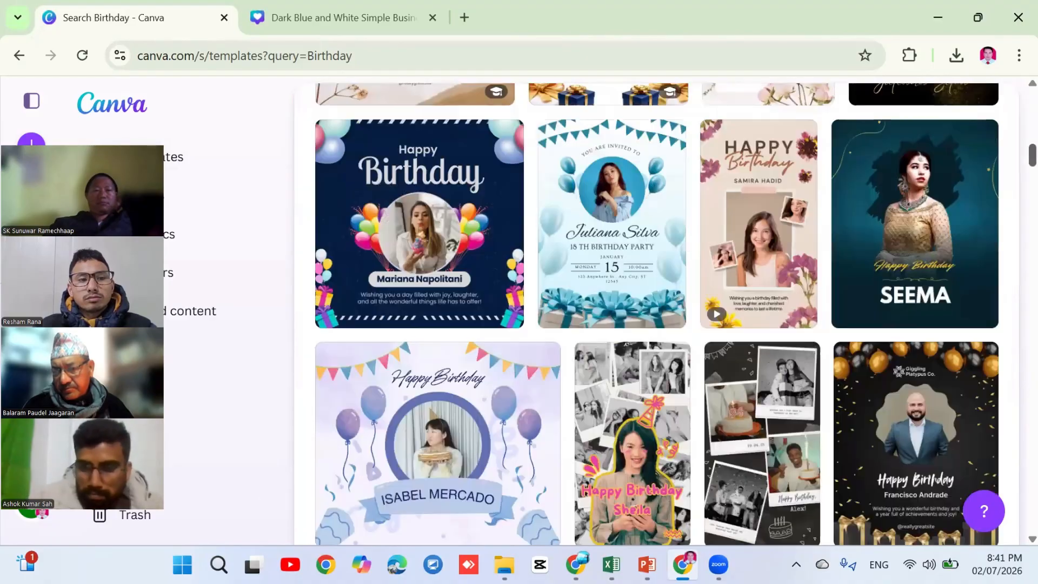
pyautogui.scroll(8, 657, 313)
pyautogui.scroll(-15, 657, 313)
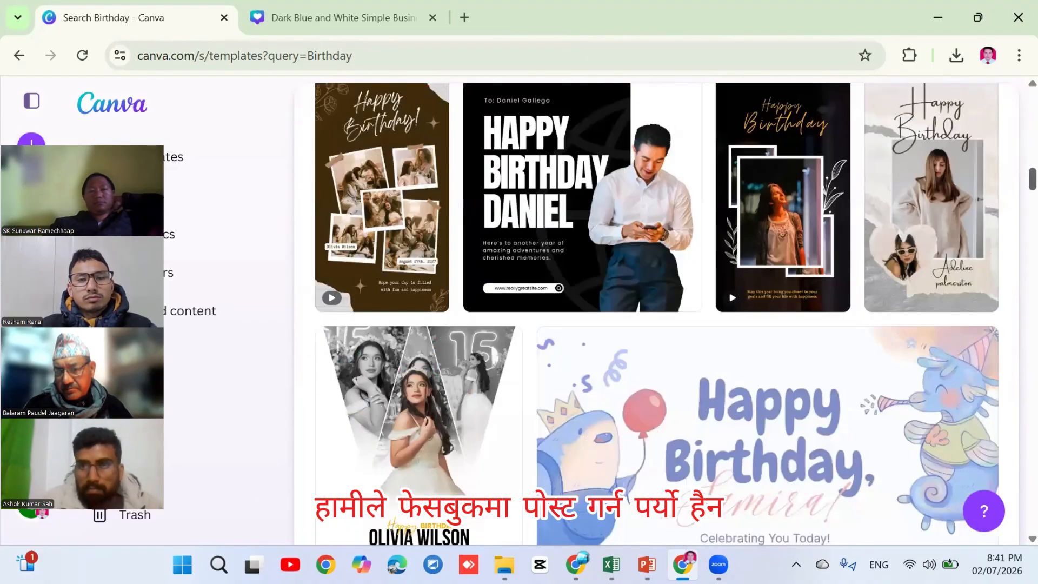
pyautogui.scroll(14, 656, 313)
pyautogui.scroll(10, 656, 313)
pyautogui.scroll(-6, 657, 313)
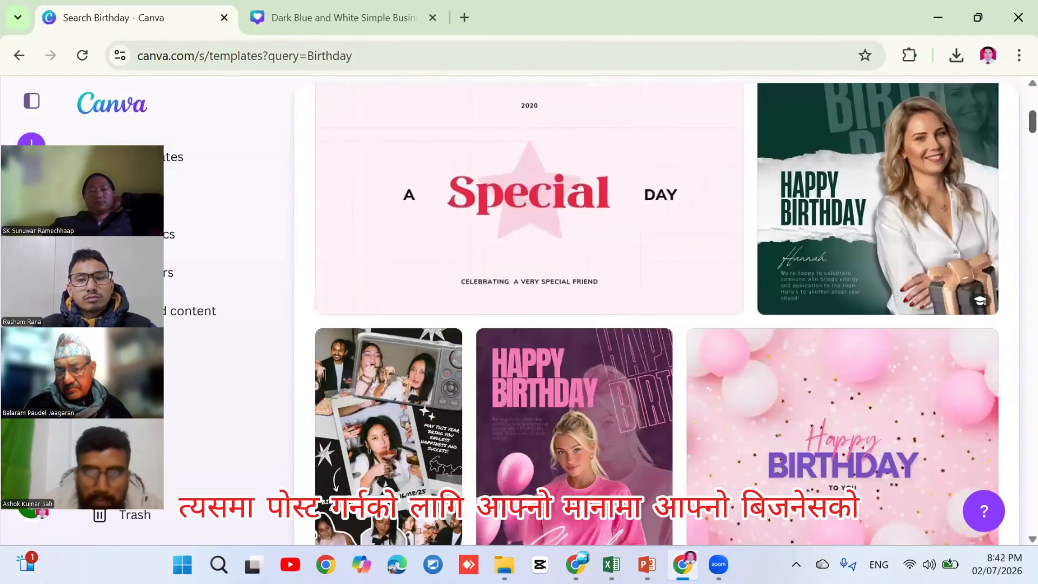
pyautogui.scroll(6, 656, 313)
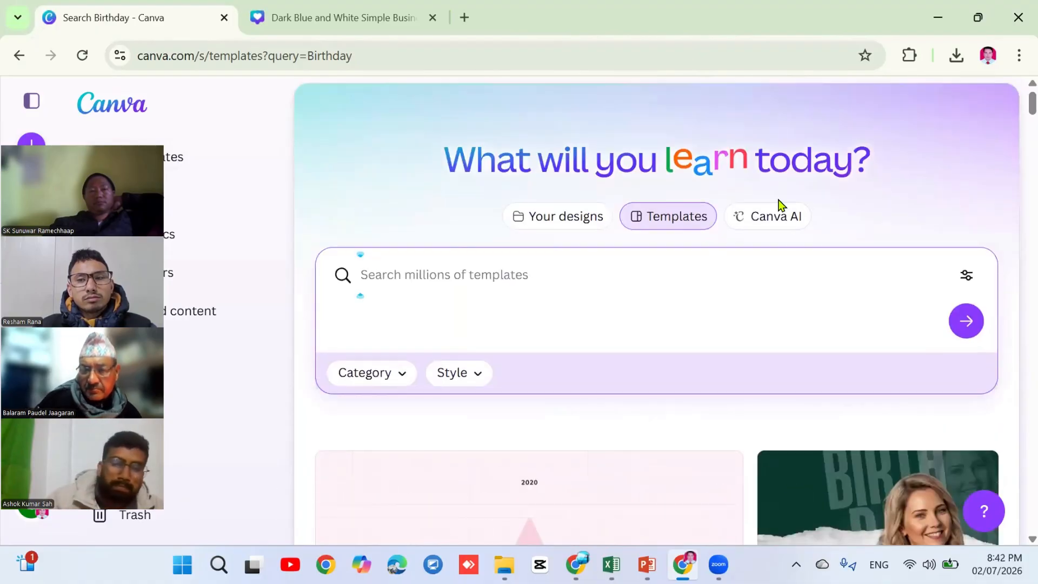
# Search the templates for 'Facebook post'
pyautogui.click(453, 279)
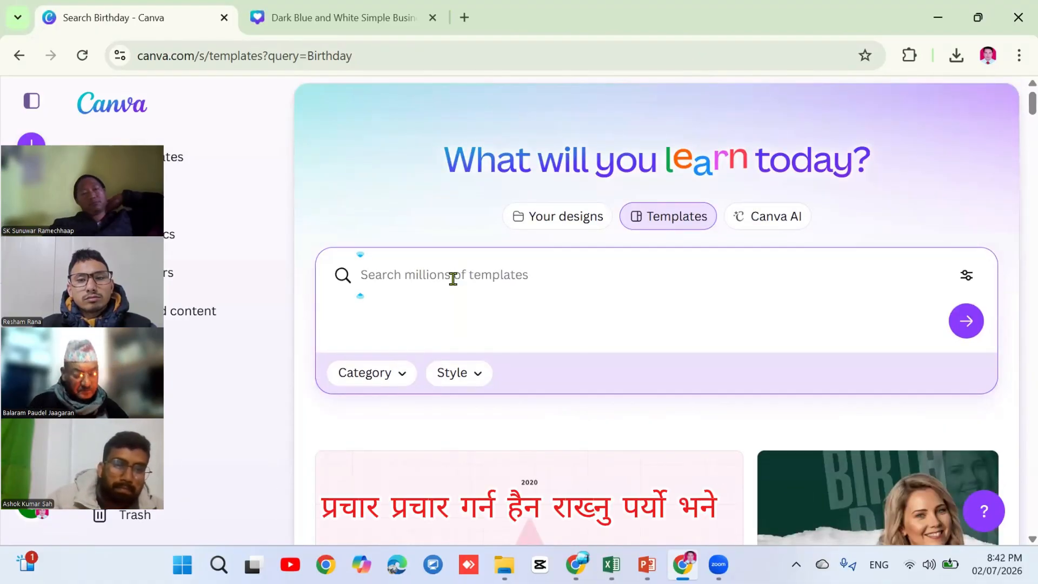
pyautogui.write('Face')
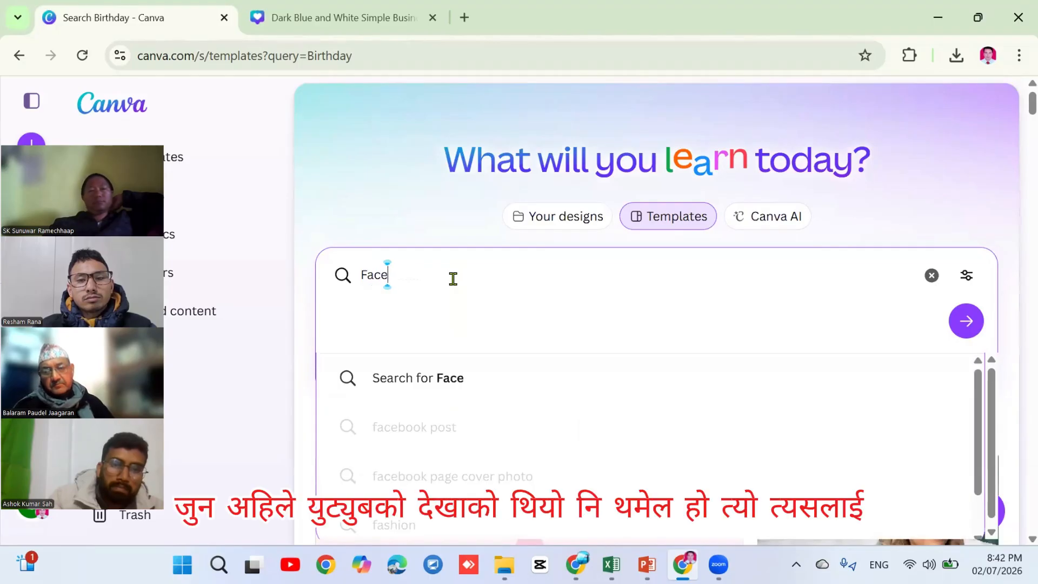
pyautogui.write('book')
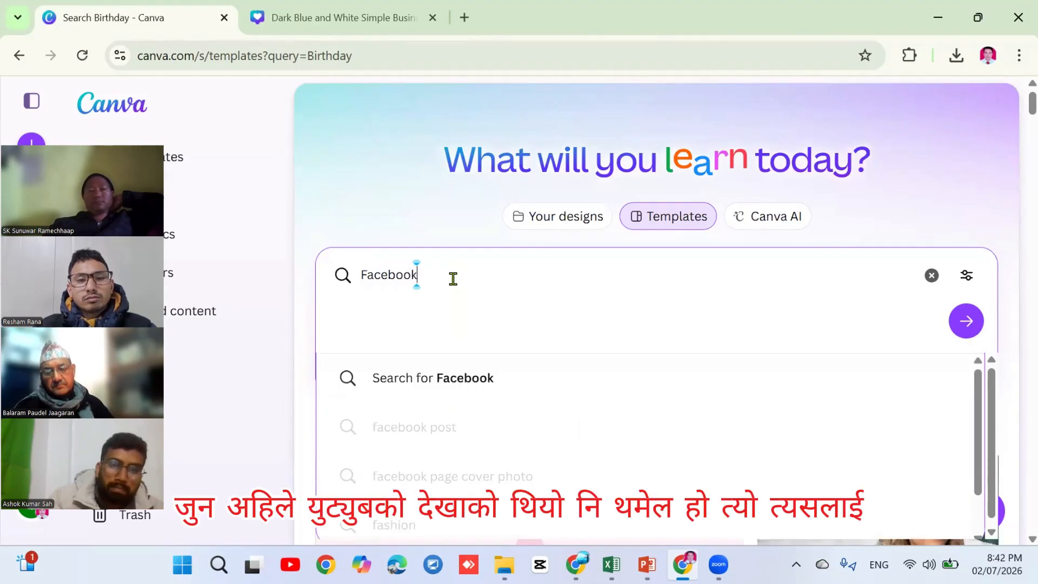
pyautogui.write(' pos')
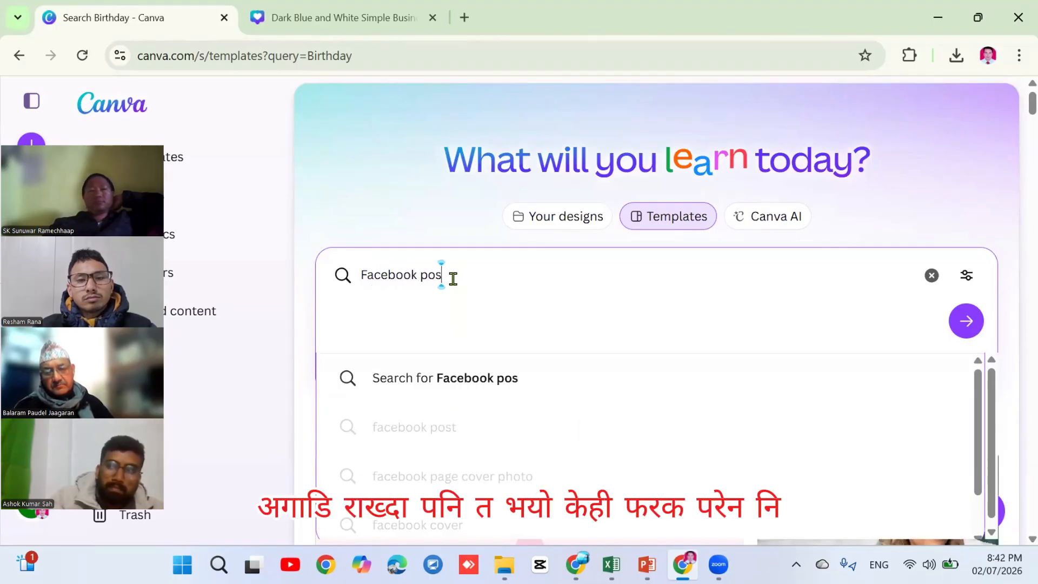
pyautogui.write('t')
pyautogui.press('Return')
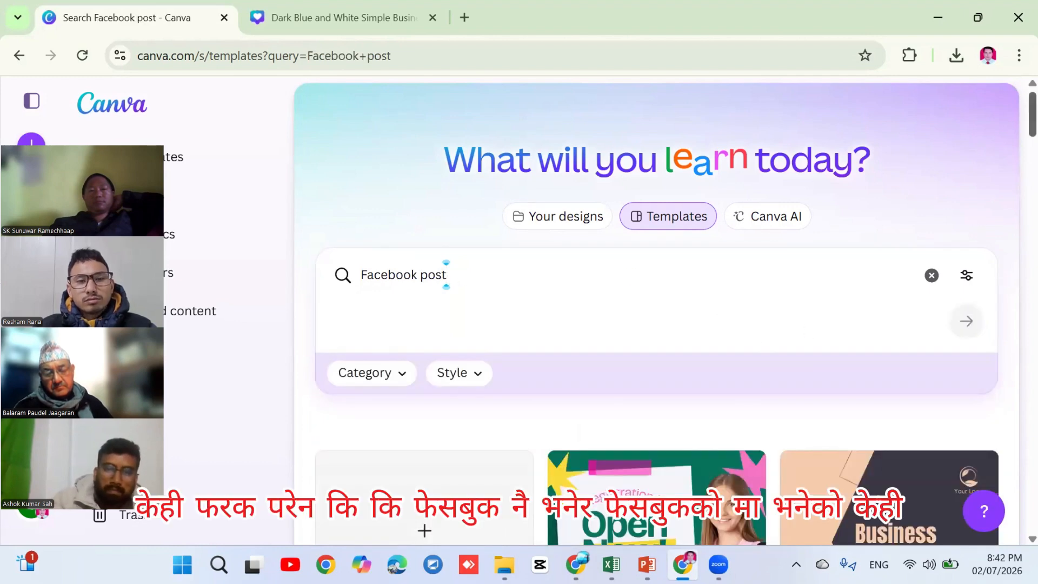
# Scroll the Facebook post results until the blue Good Morning template tile is visible
pyautogui.scroll(-5, 657, 313)
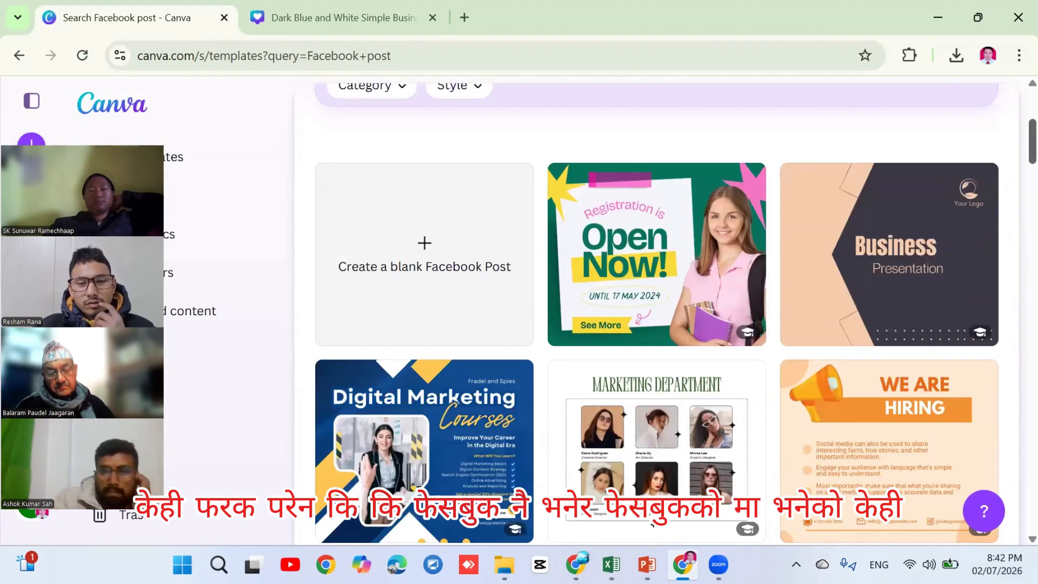
pyautogui.scroll(-3, 657, 314)
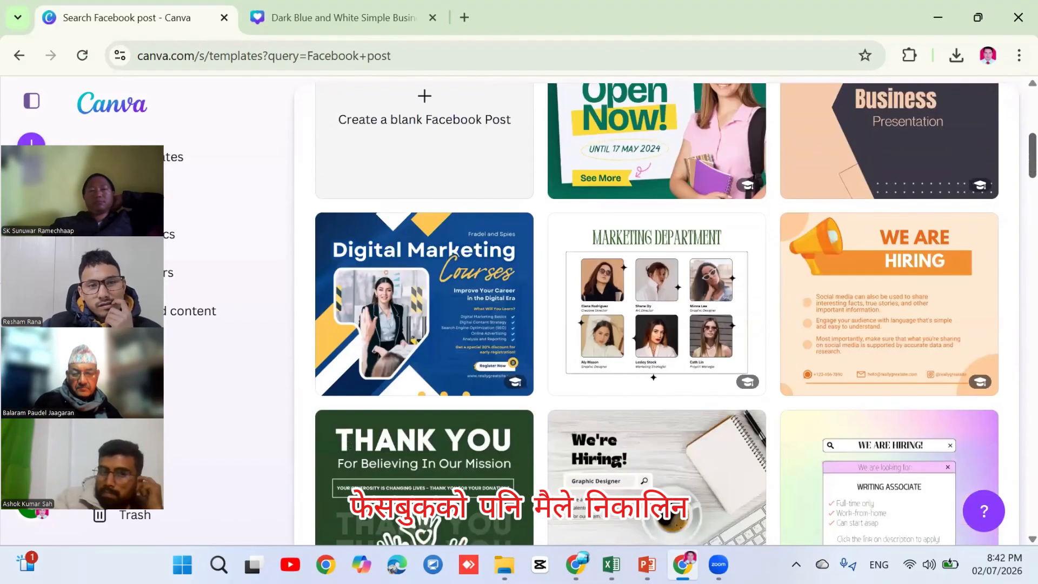
pyautogui.scroll(3, 656, 313)
pyautogui.scroll(-4, 657, 314)
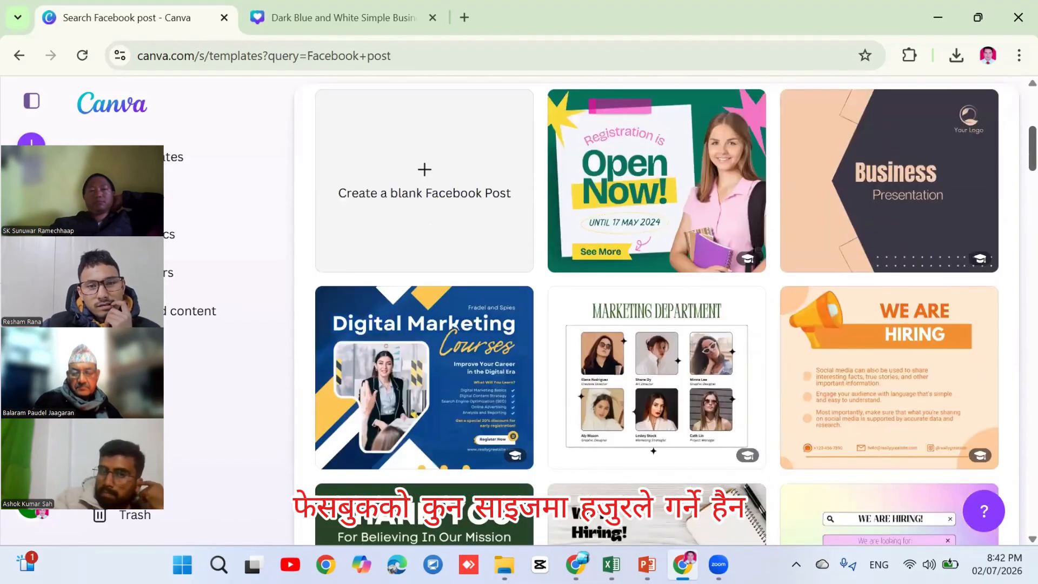
pyautogui.scroll(1, 657, 314)
pyautogui.scroll(-3, 657, 313)
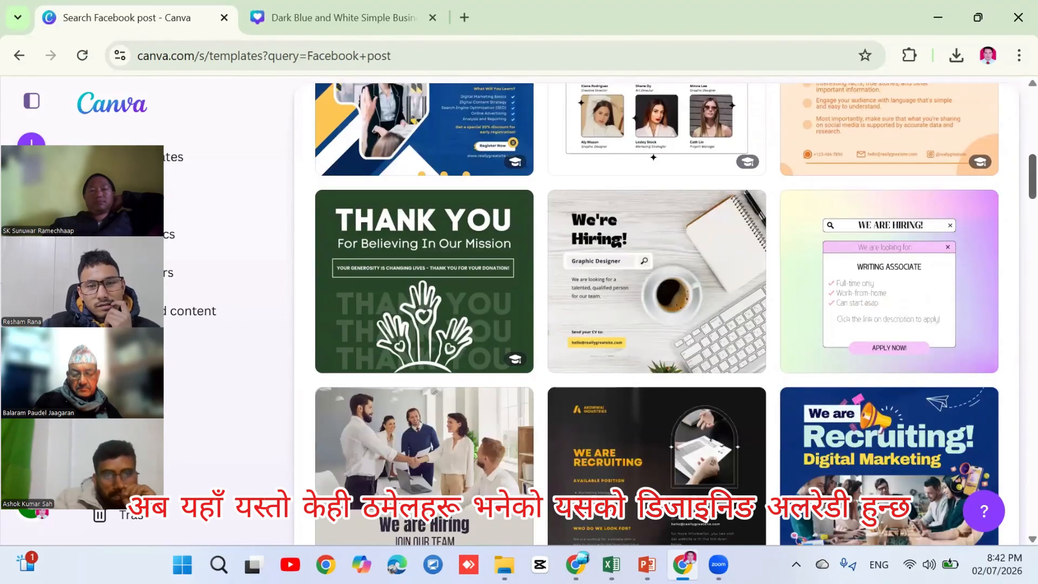
pyautogui.scroll(-4, 657, 313)
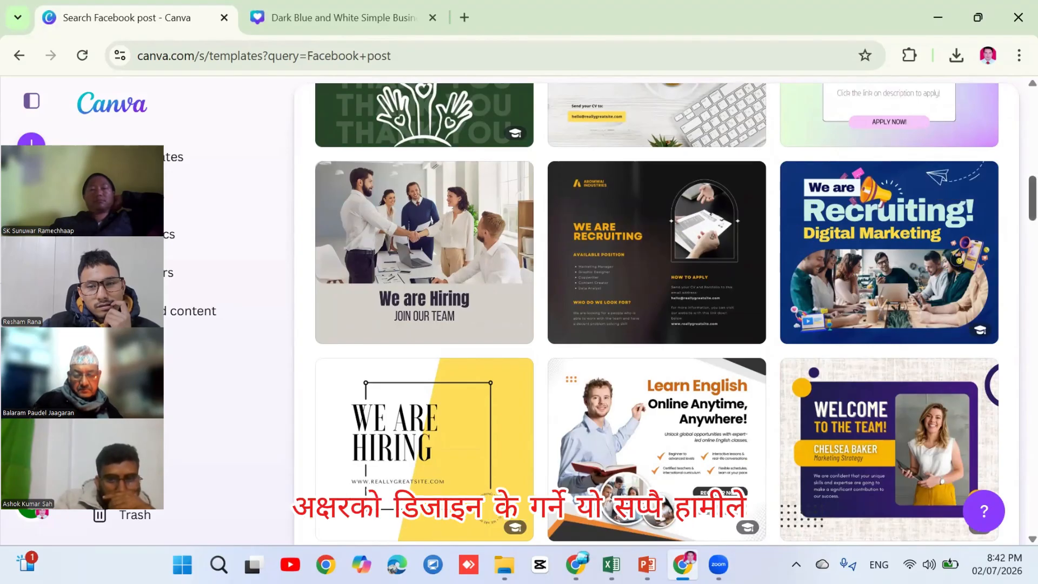
pyautogui.scroll(-5, 656, 314)
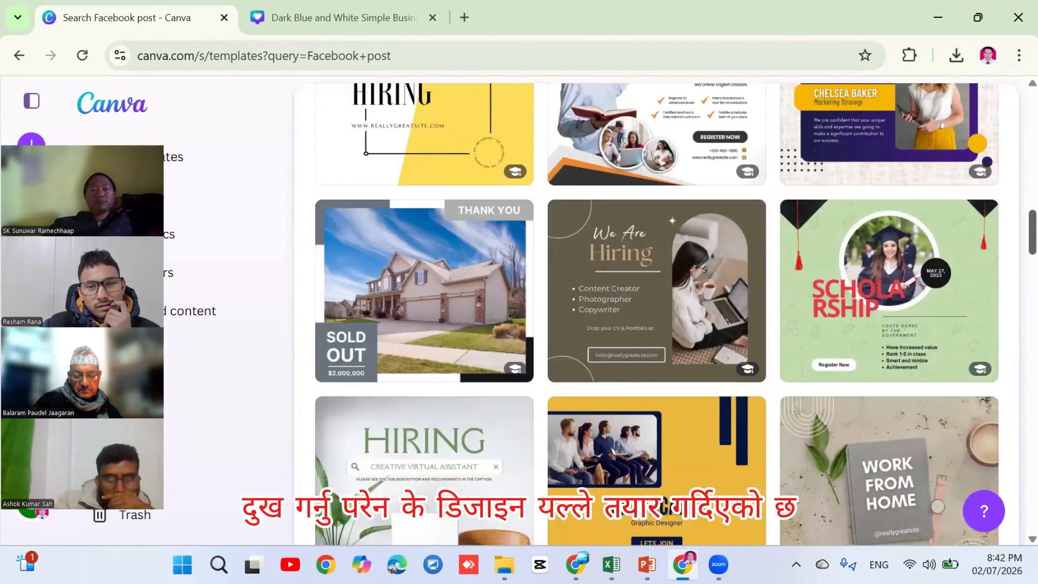
pyautogui.scroll(-6, 656, 314)
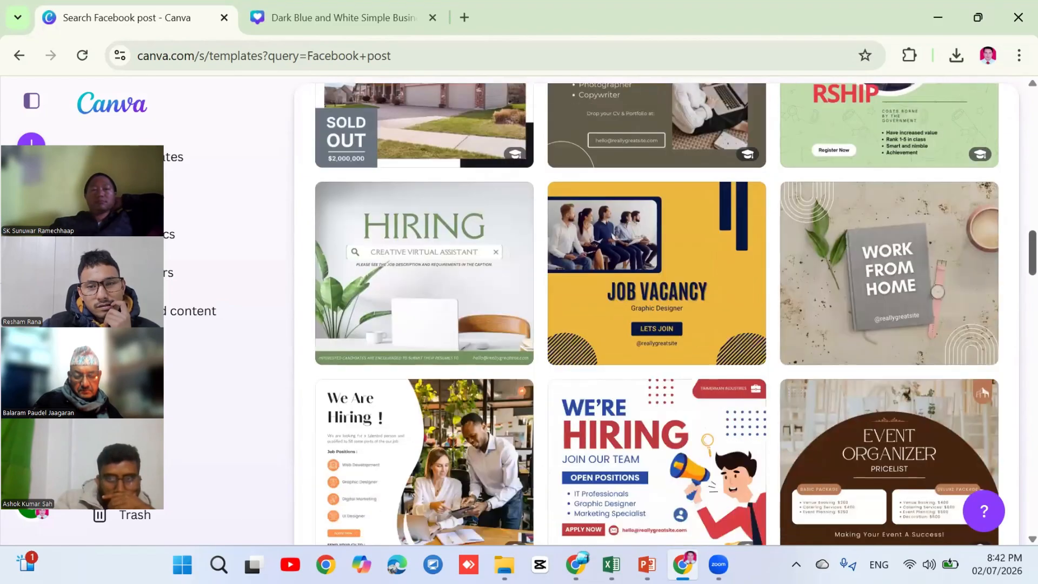
pyautogui.scroll(-11, 656, 313)
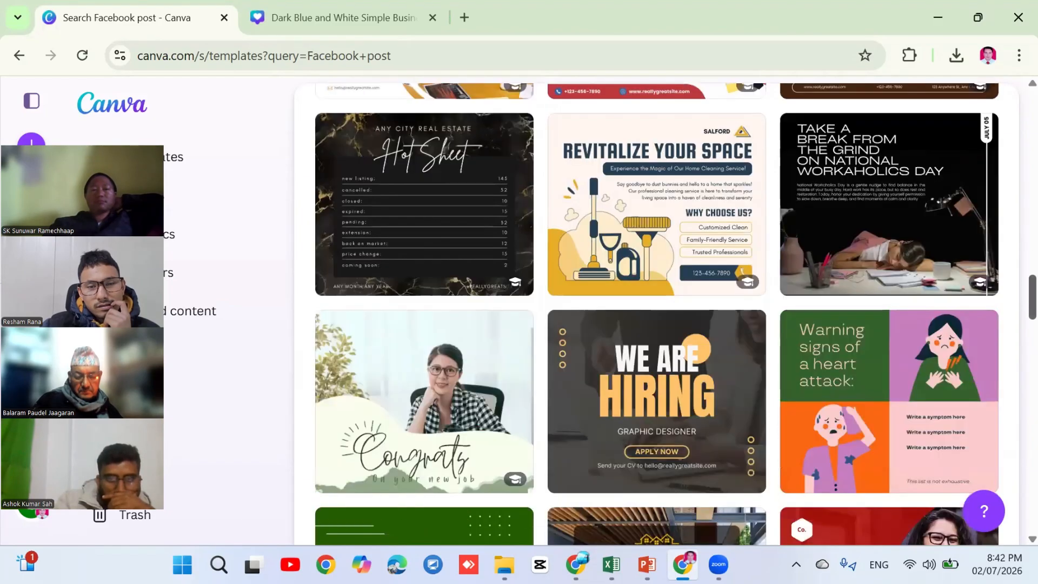
pyautogui.scroll(-14, 656, 314)
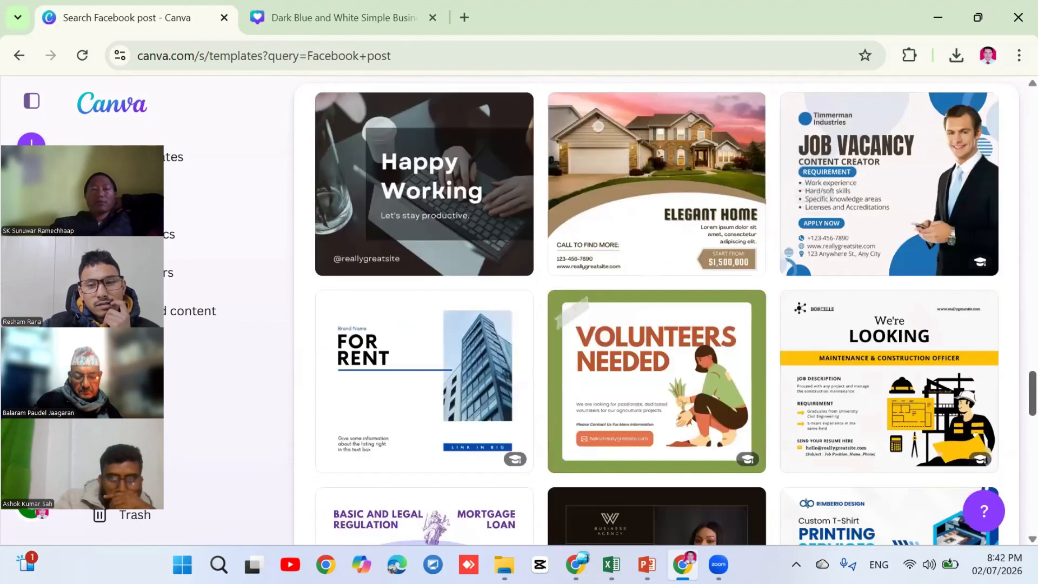
pyautogui.scroll(6, 656, 313)
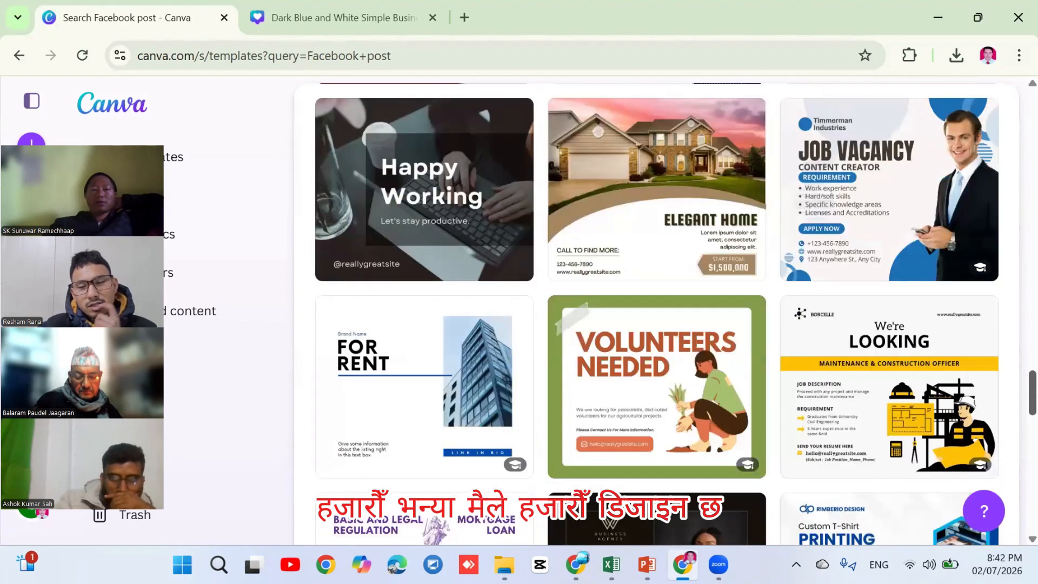
pyautogui.scroll(-4, 656, 313)
pyautogui.scroll(-10, 656, 314)
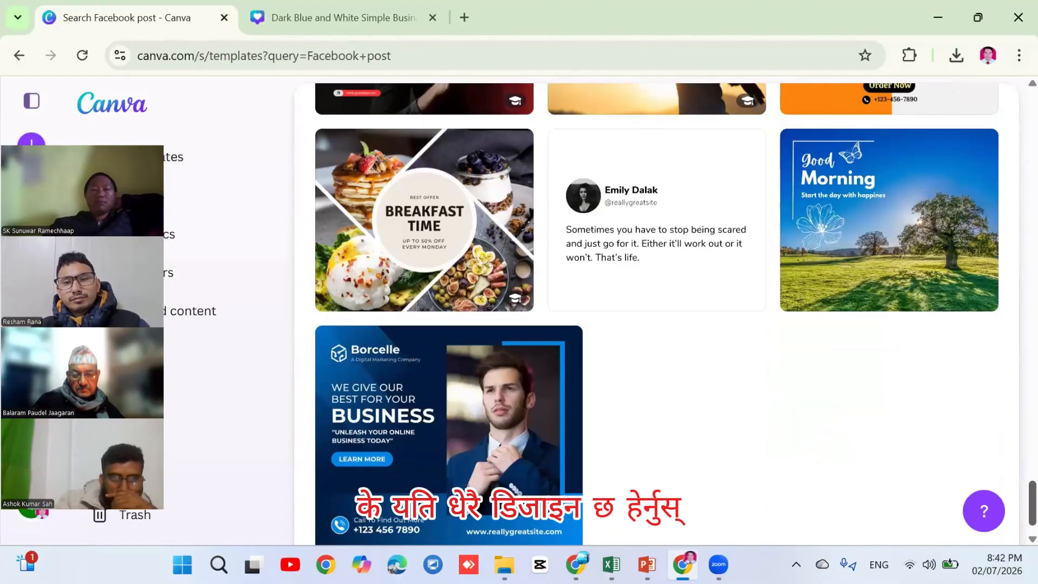
pyautogui.scroll(-5, 656, 313)
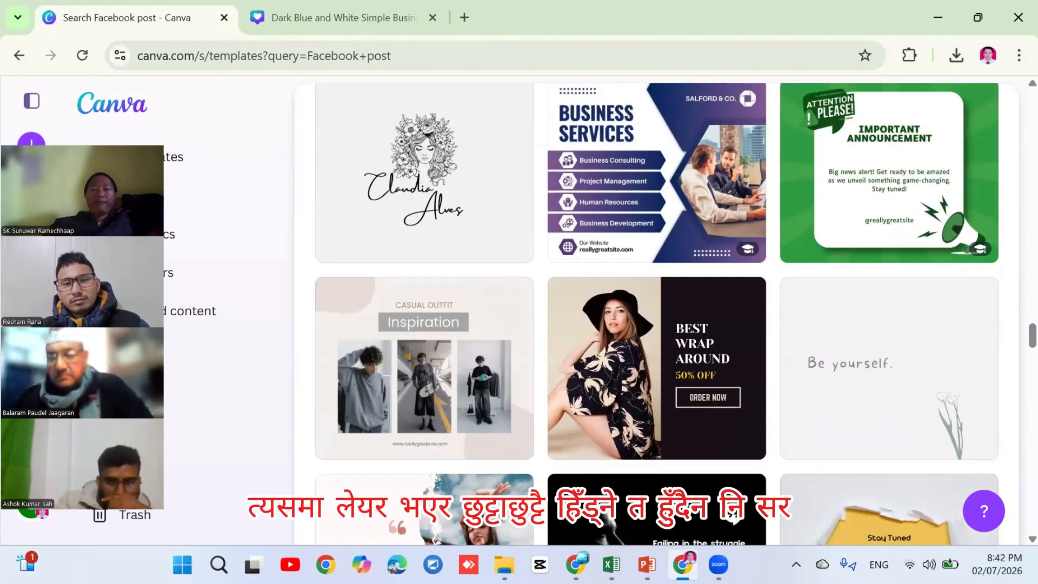
pyautogui.scroll(-3, 656, 314)
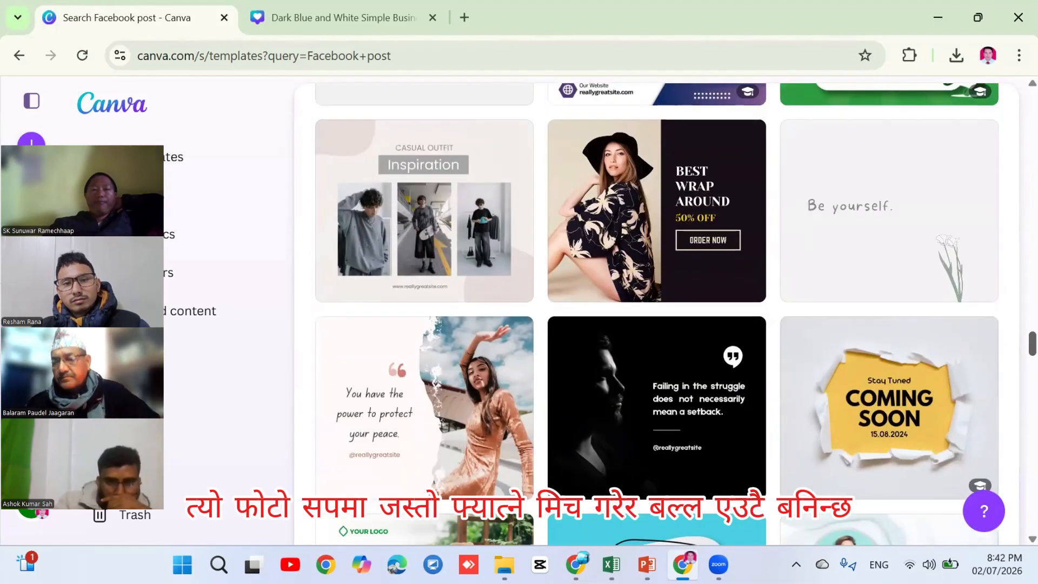
pyautogui.scroll(10, 656, 314)
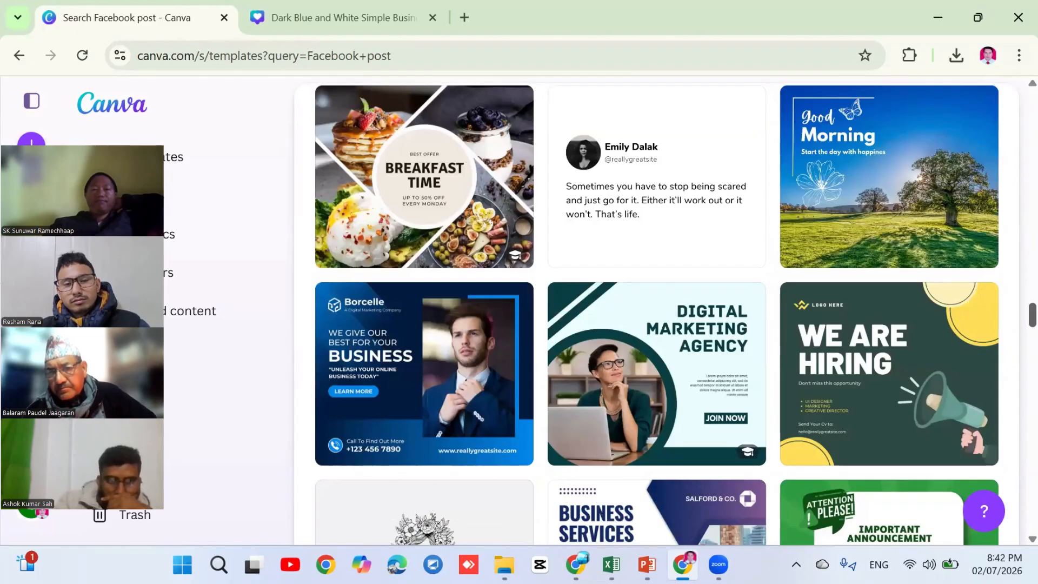
pyautogui.scroll(1, 657, 313)
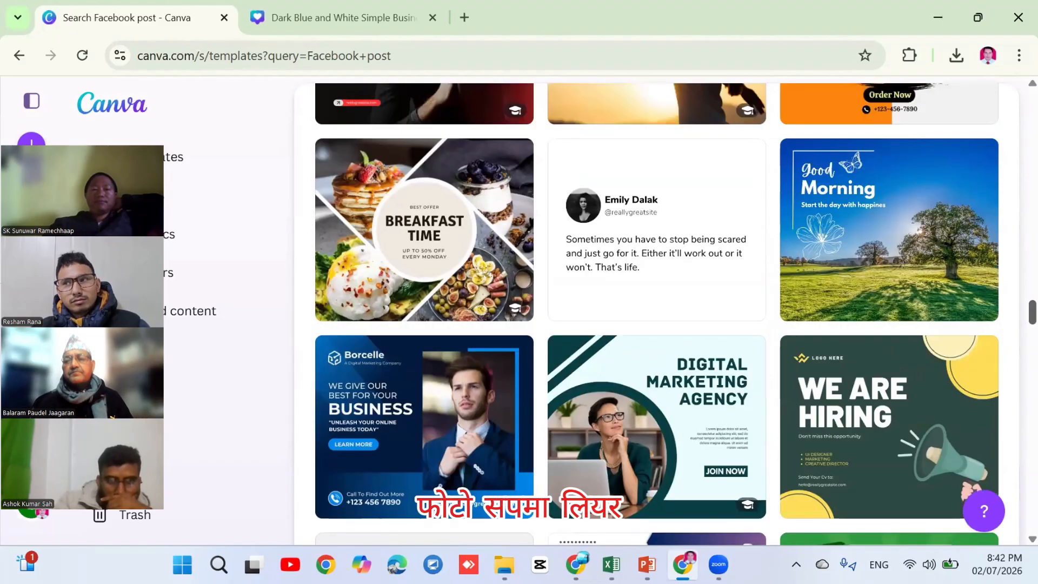
pyautogui.scroll(1, 657, 314)
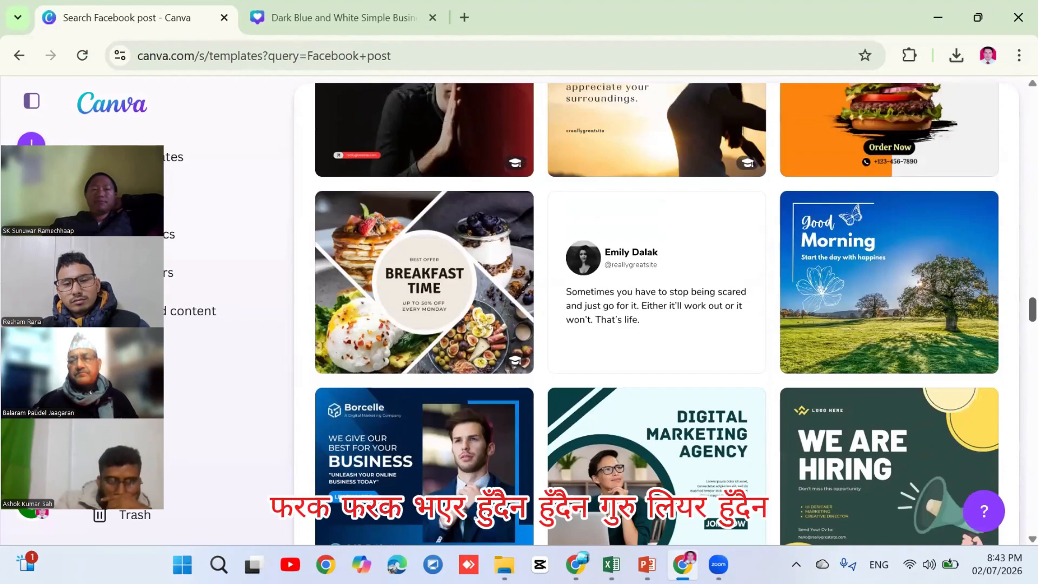
# Preview the Blue Modern Good Morning template and choose 'Customise this template'
pyautogui.click(922, 282)
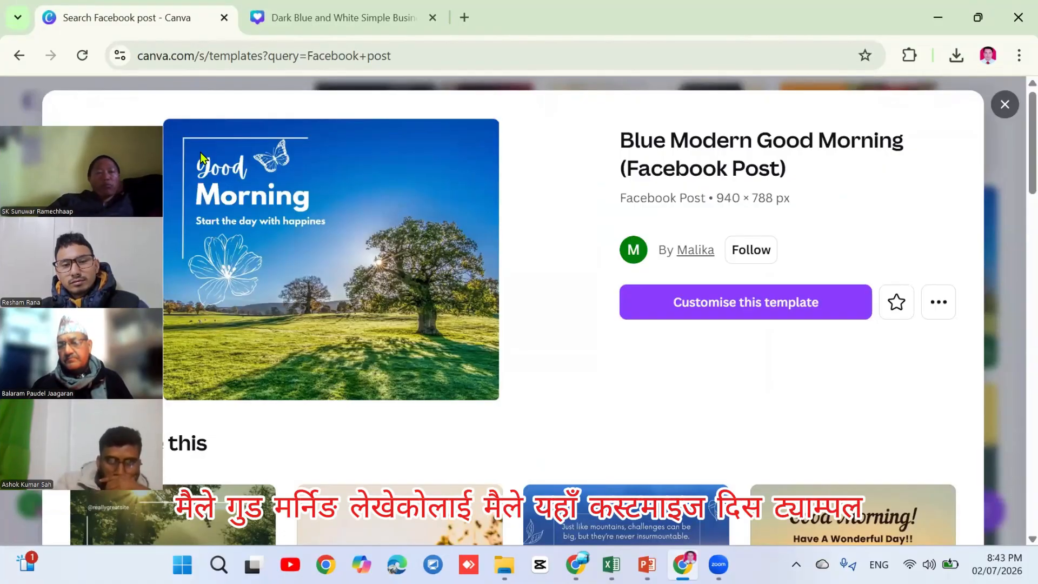
pyautogui.click(739, 298)
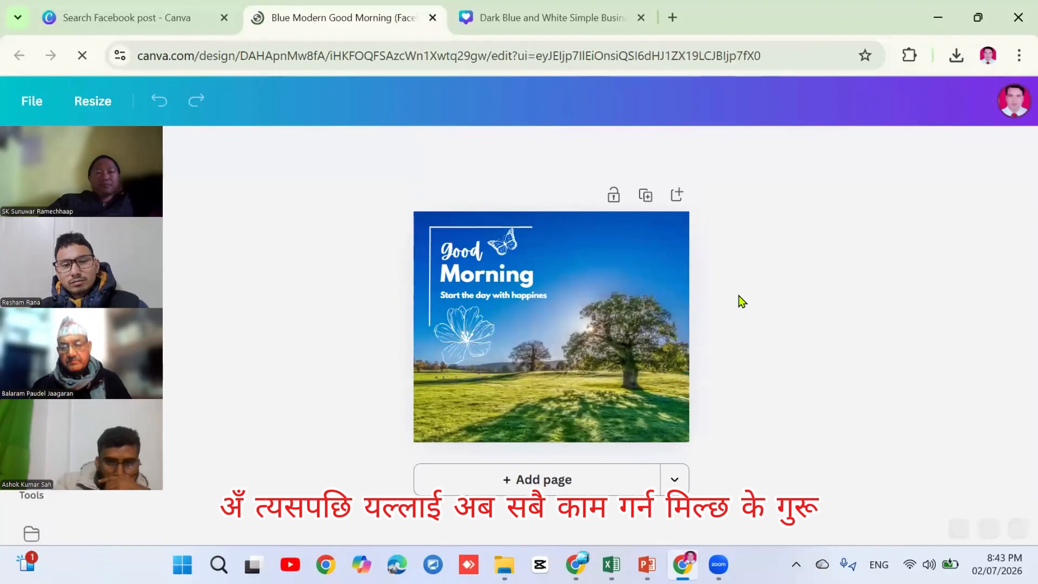
# Apply the Splice text effect to the 'Morning' heading, then deselect it
pyautogui.click(484, 281)
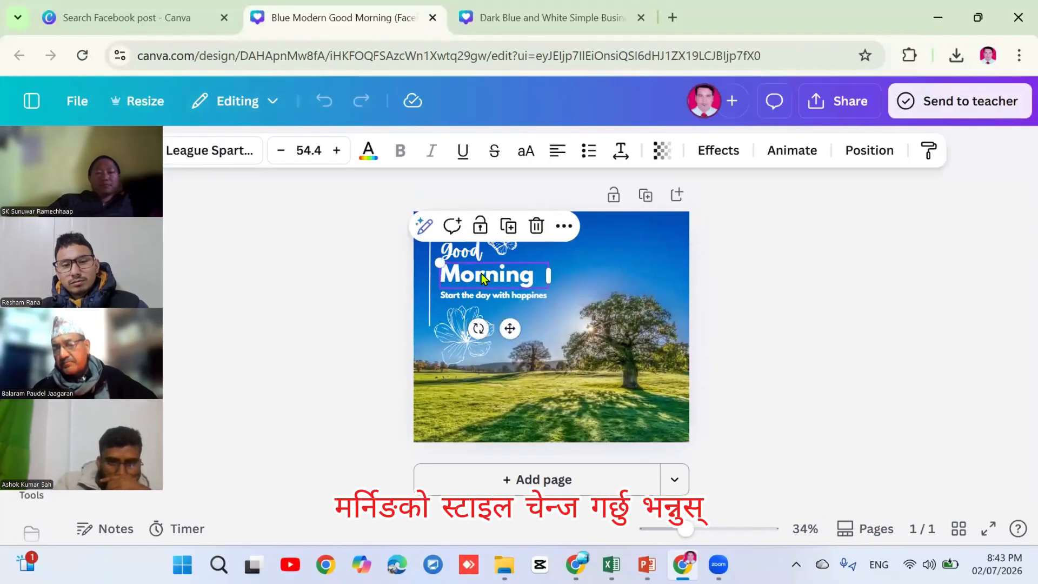
pyautogui.click(717, 150)
pyautogui.click(221, 421)
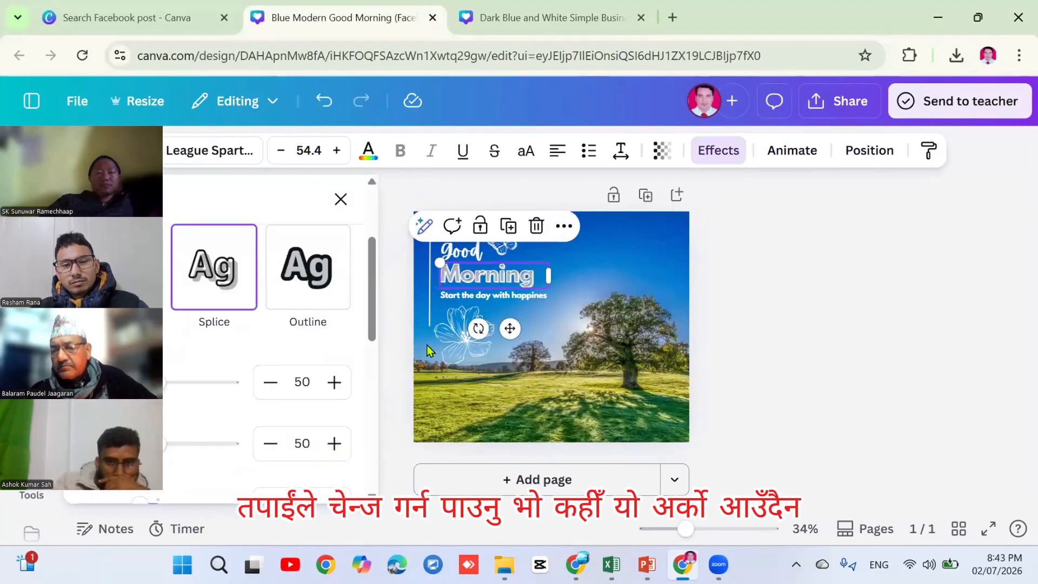
pyautogui.press('Escape')
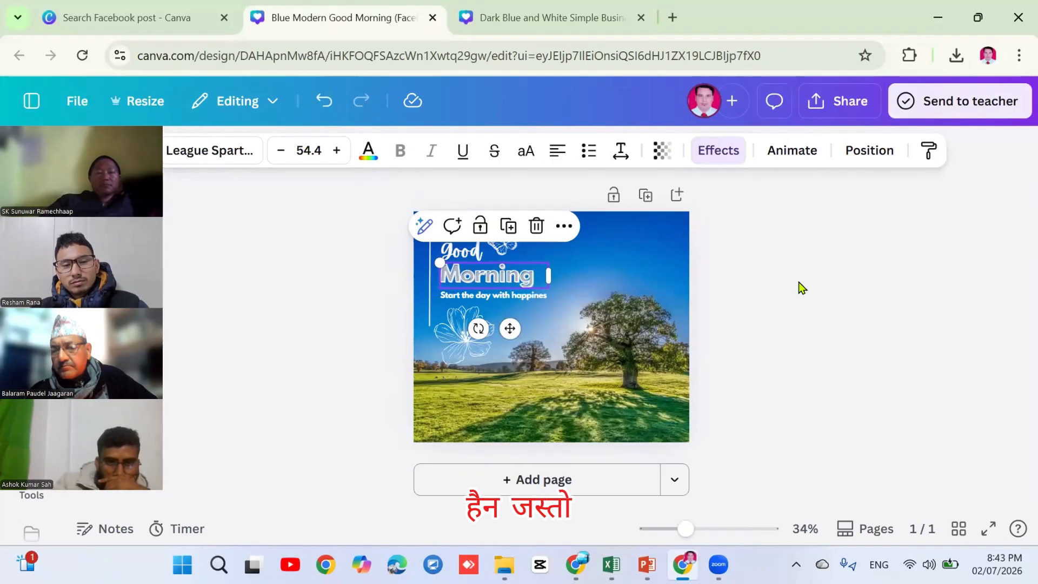
pyautogui.click(800, 288)
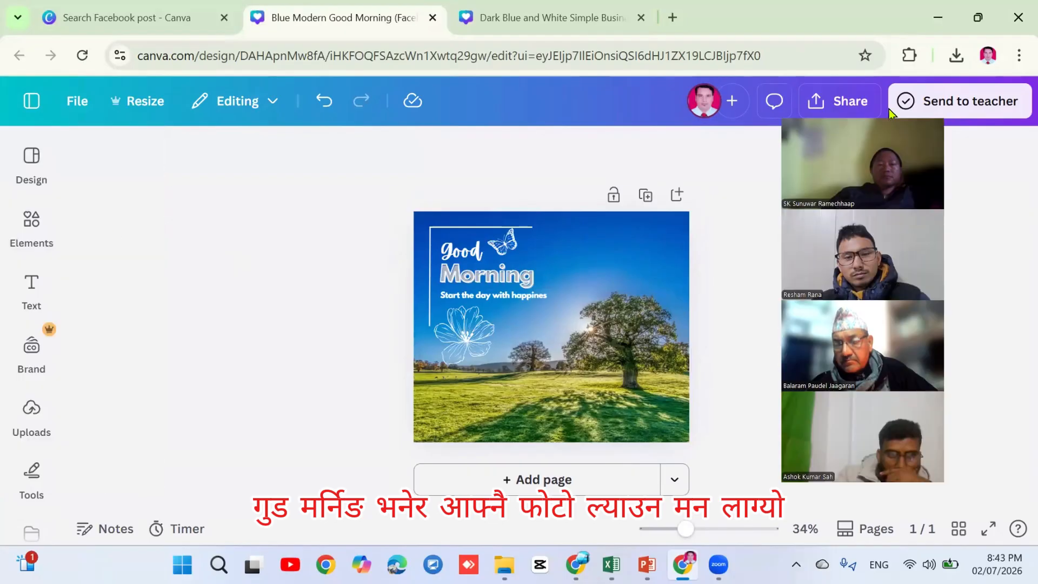
# Browse the previously uploaded images, then switch to the Elements library
pyautogui.click(31, 346)
pyautogui.click(25, 409)
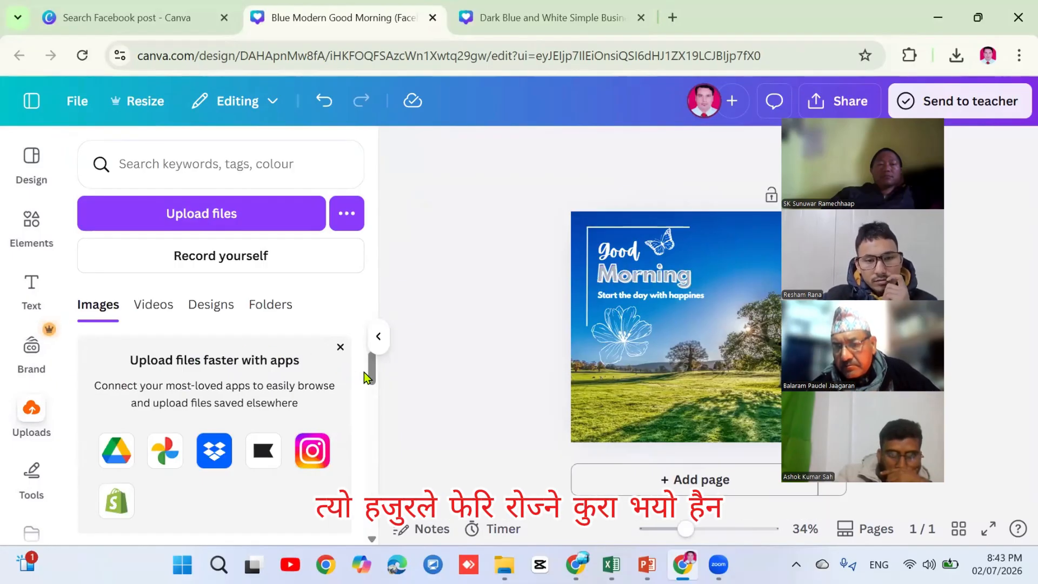
pyautogui.moveTo(365, 374); pyautogui.dragTo(367, 411)
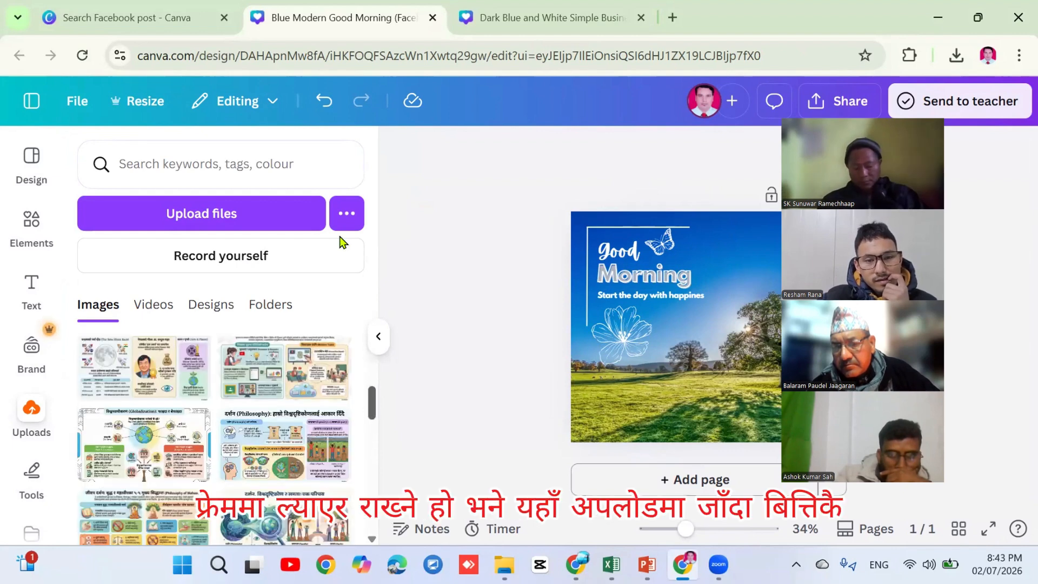
pyautogui.scroll(5, 335, 224)
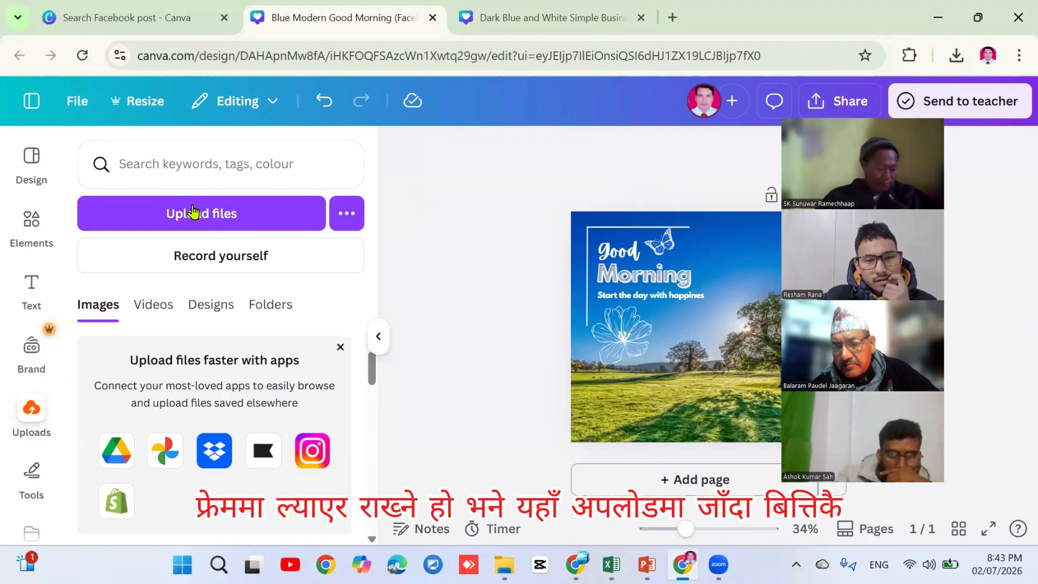
pyautogui.click(34, 222)
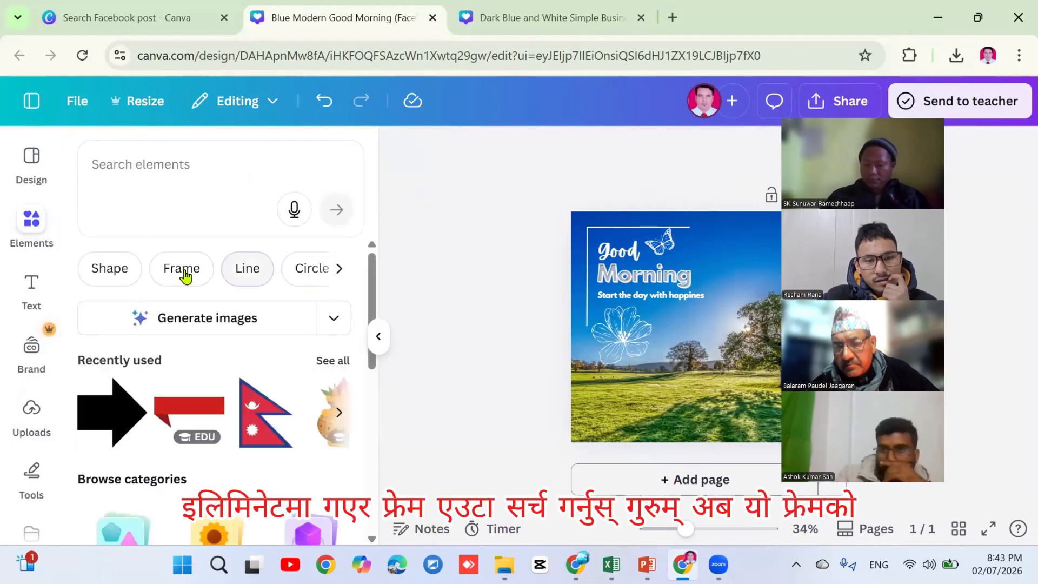
# Filter Elements by Frame and page back and forth through the frame shapes carousel
pyautogui.click(183, 270)
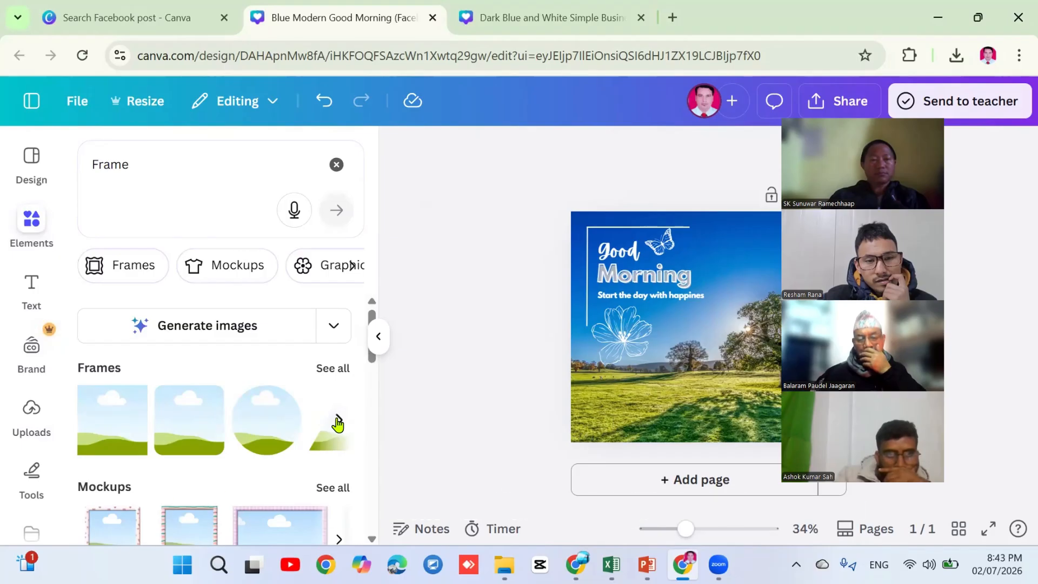
pyautogui.click(337, 421)
pyautogui.click(337, 420)
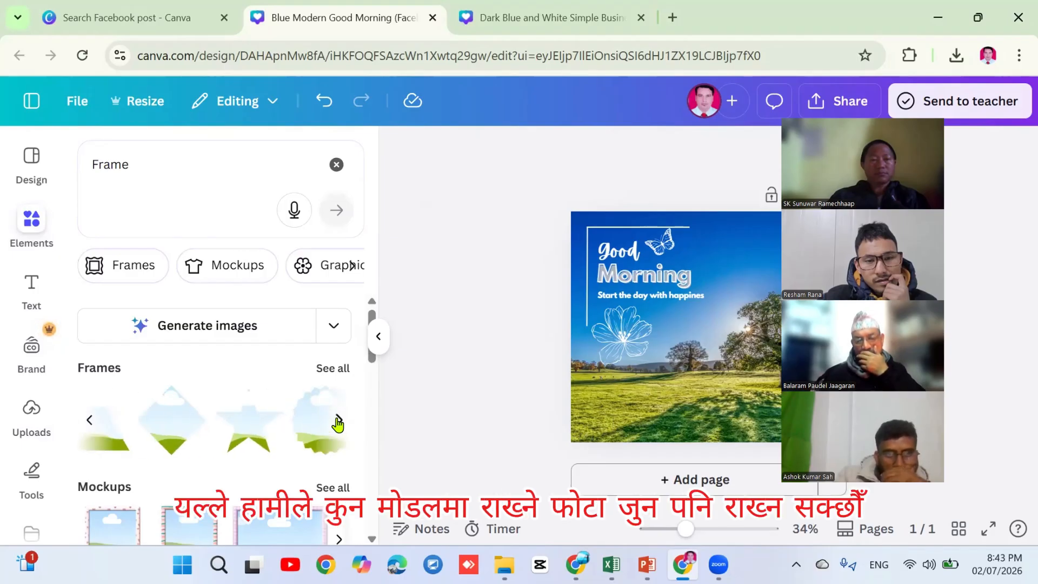
pyautogui.click(337, 420)
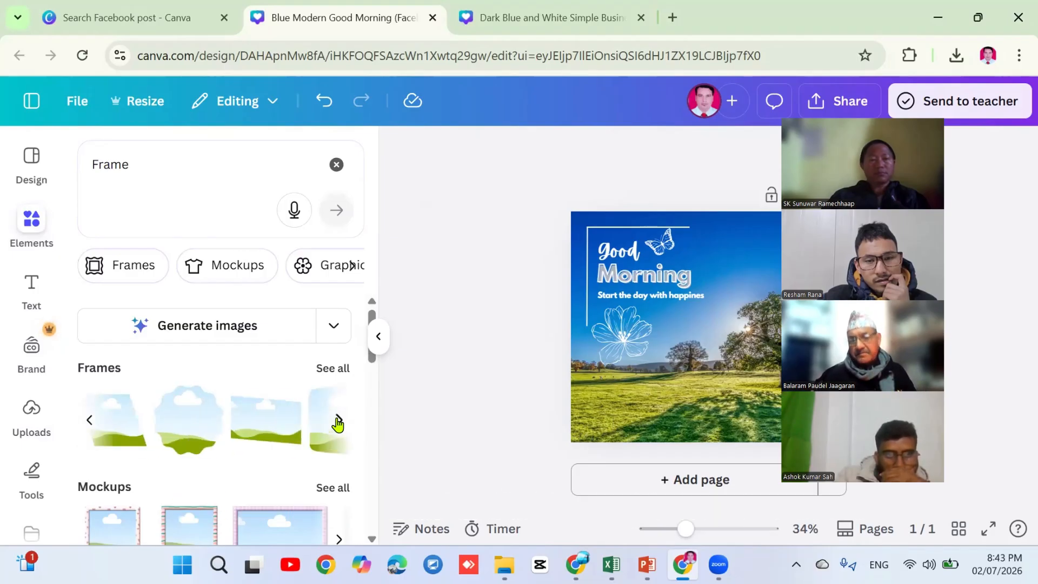
pyautogui.click(337, 420)
pyautogui.click(337, 420)
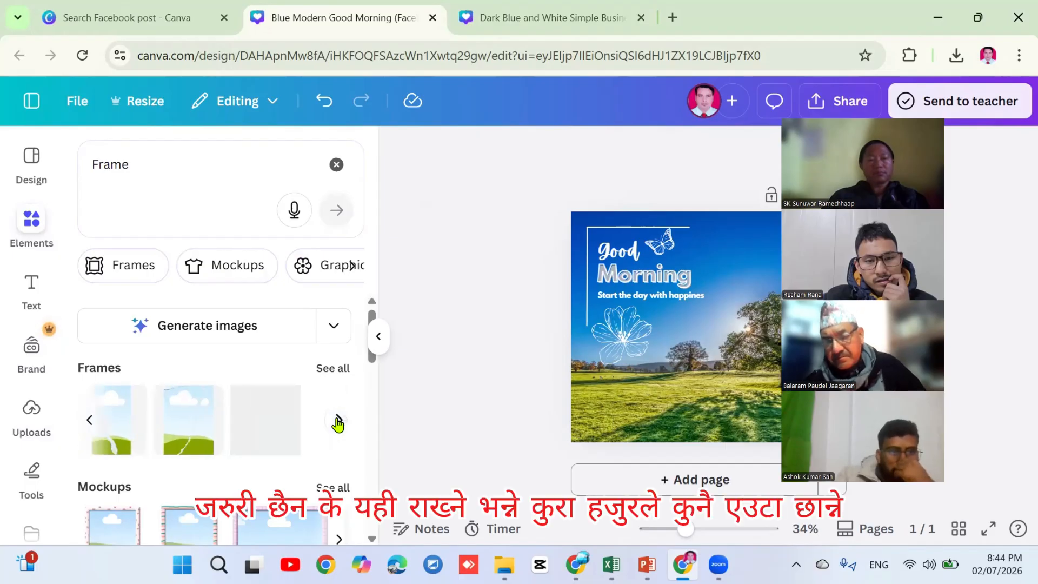
pyautogui.click(90, 420)
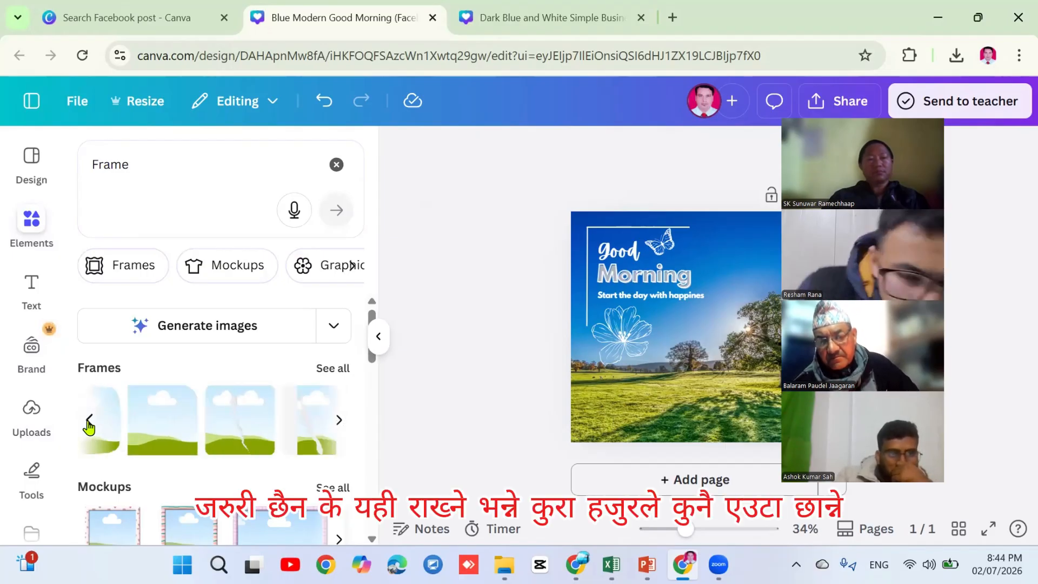
pyautogui.click(338, 420)
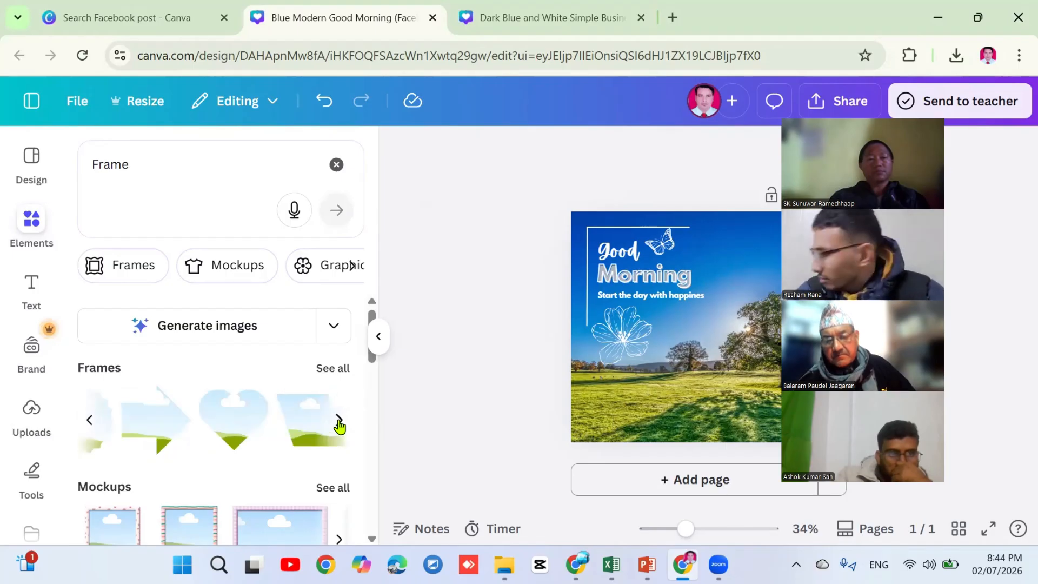
# Add the scalloped badge frame, shrink it to 257 × 257 px, and place it top-right
pyautogui.click(89, 419)
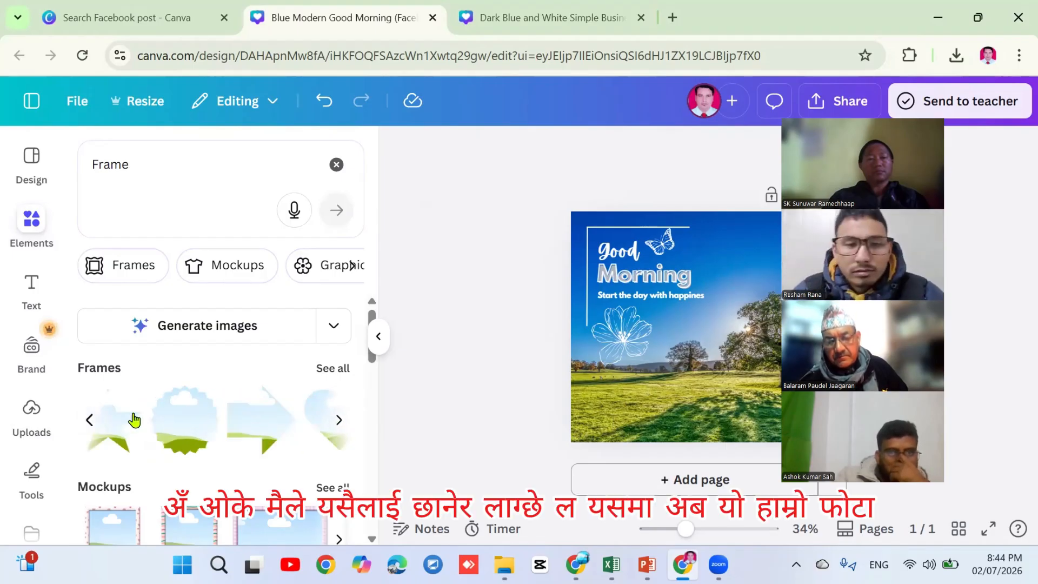
pyautogui.click(176, 426)
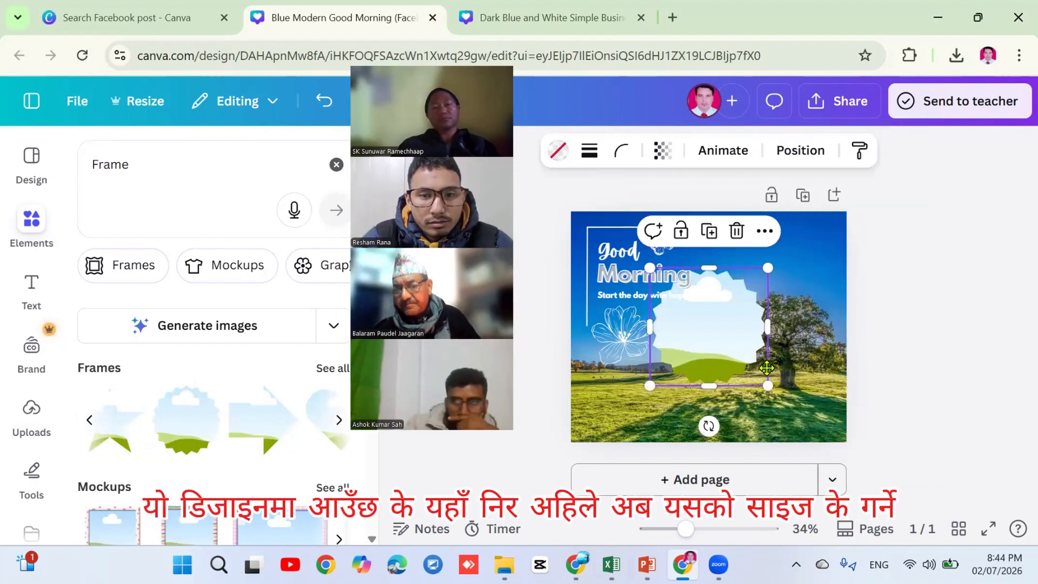
pyautogui.moveTo(719, 349); pyautogui.dragTo(780, 373)
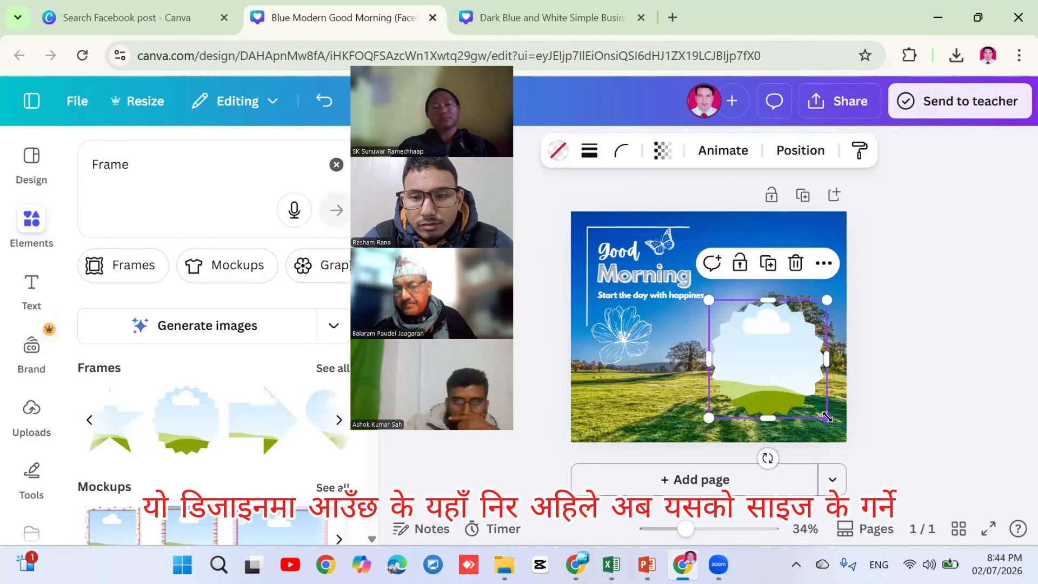
pyautogui.moveTo(827, 418); pyautogui.dragTo(796, 271)
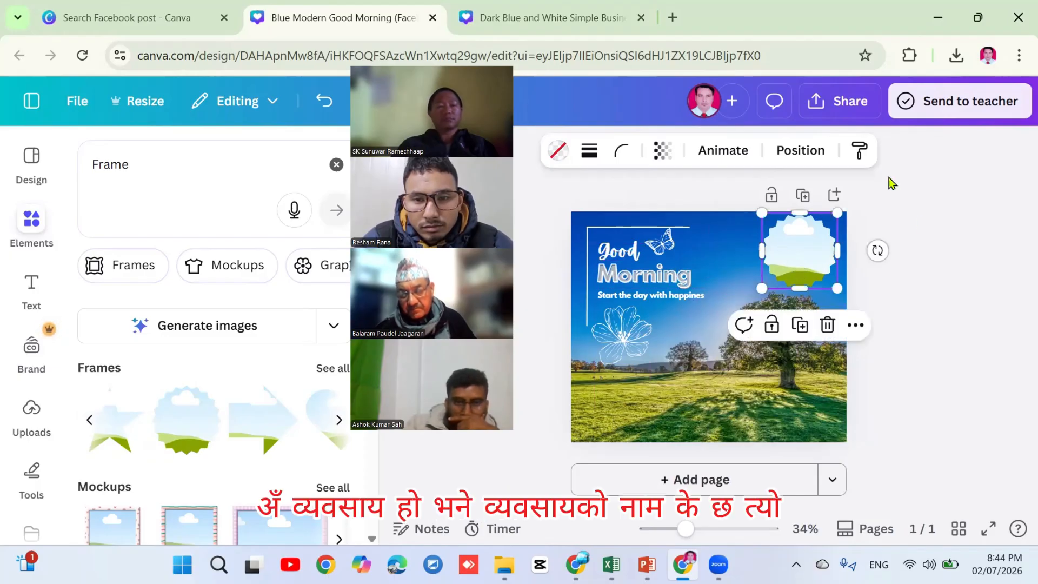
pyautogui.click(919, 342)
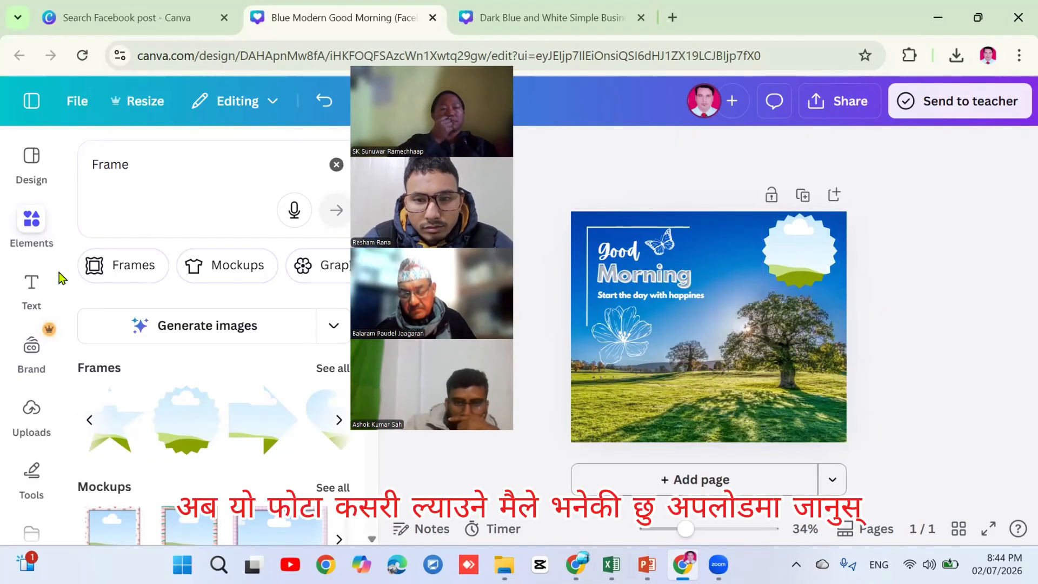
# Fit the uploaded book award photo into the scalloped badge frame at the top right
pyautogui.click(33, 412)
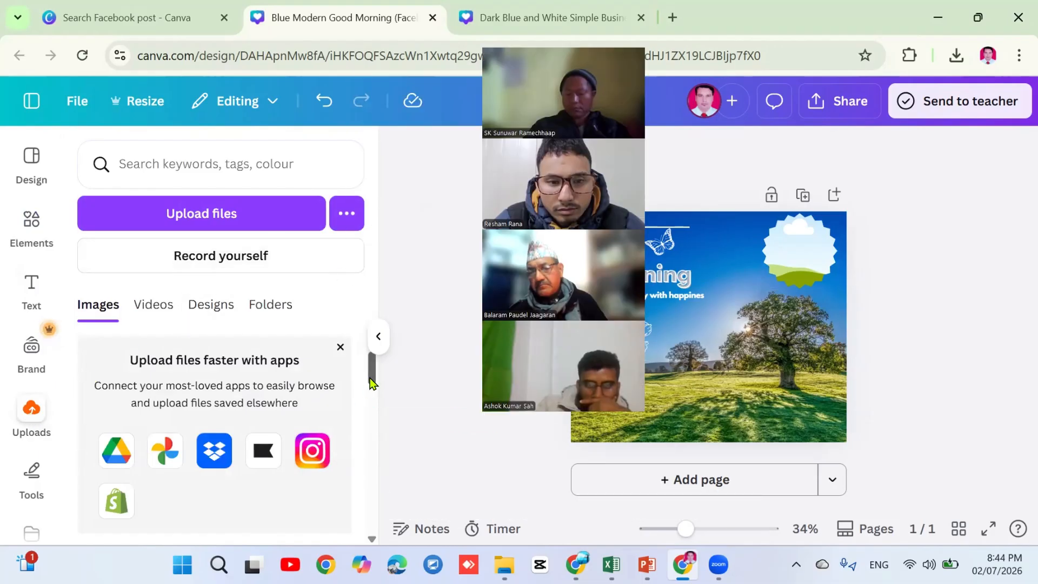
pyautogui.scroll(-6, 371, 411)
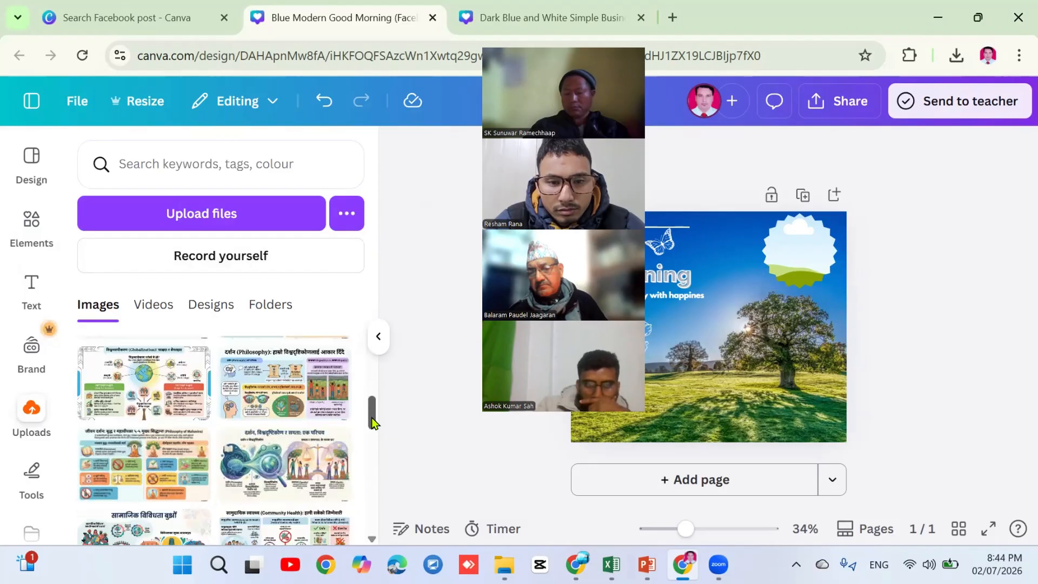
pyautogui.moveTo(371, 418); pyautogui.dragTo(372, 470)
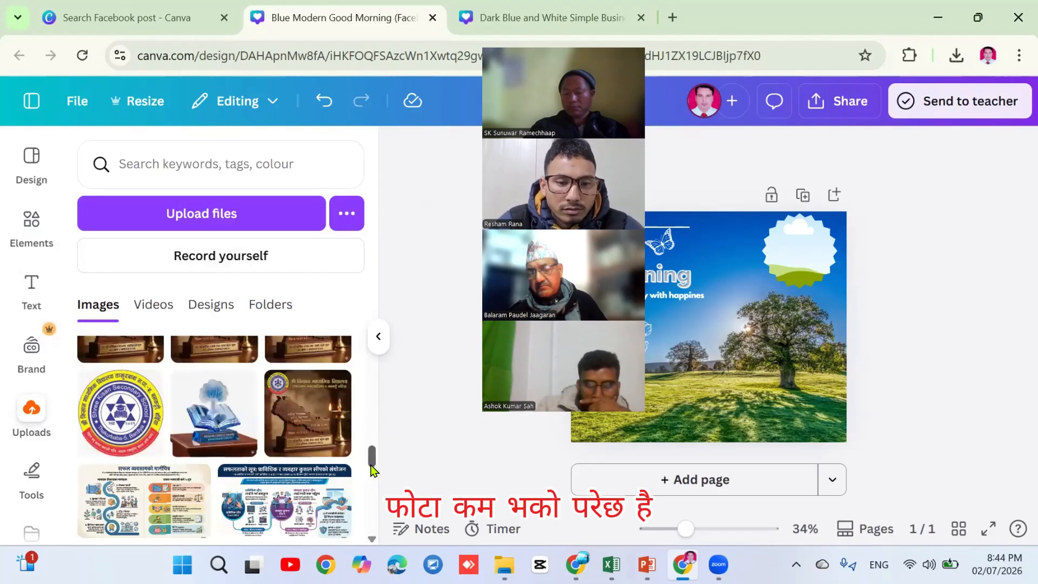
pyautogui.click(218, 422)
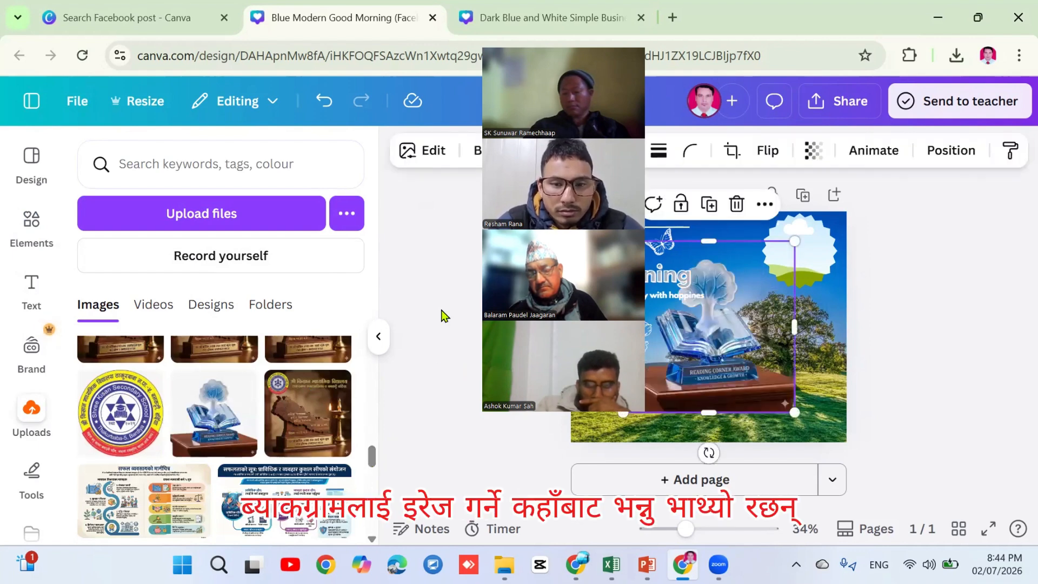
pyautogui.moveTo(622, 413); pyautogui.dragTo(791, 256)
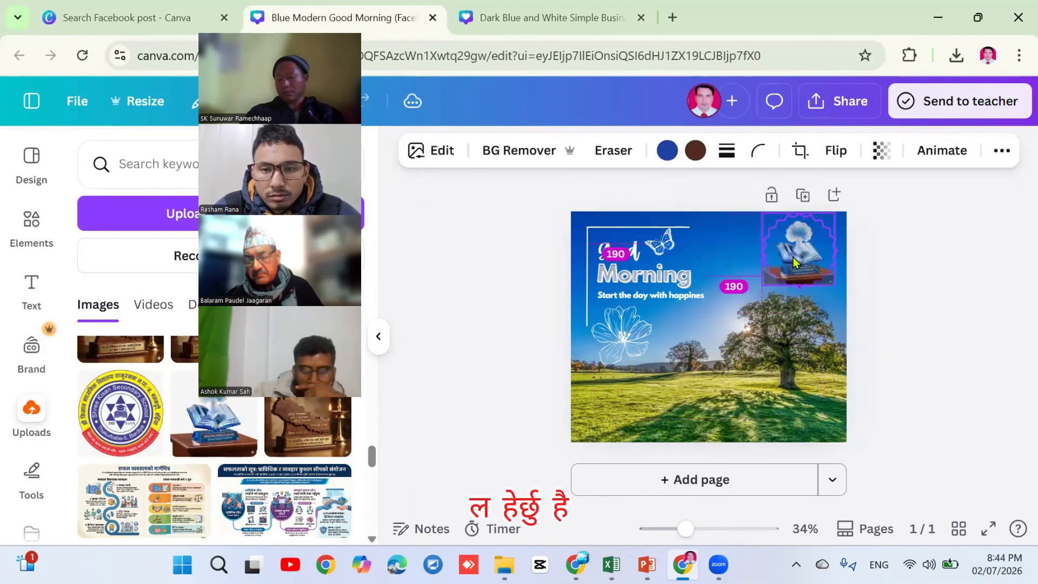
pyautogui.click(911, 301)
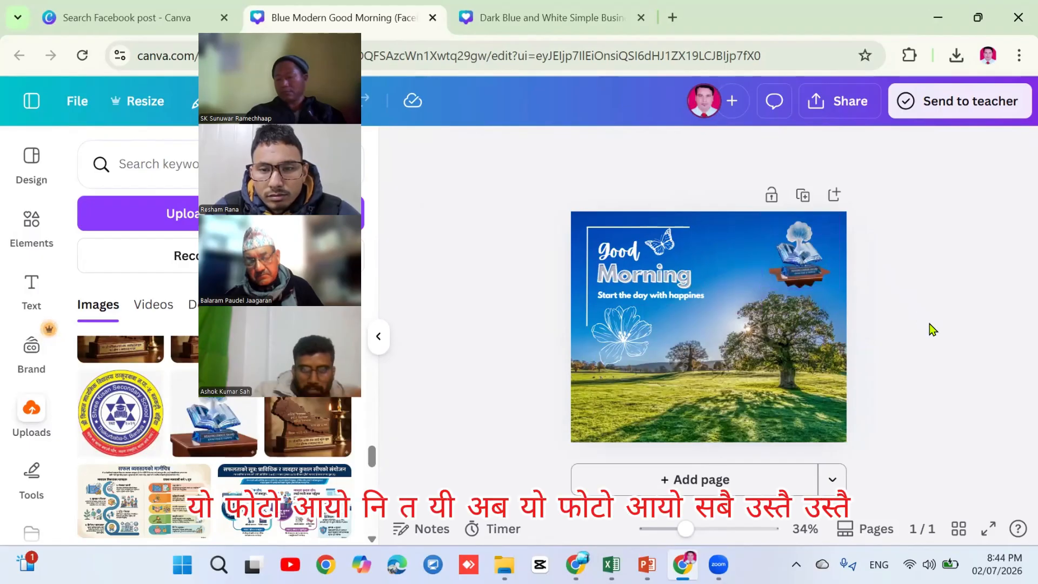
pyautogui.click(805, 270)
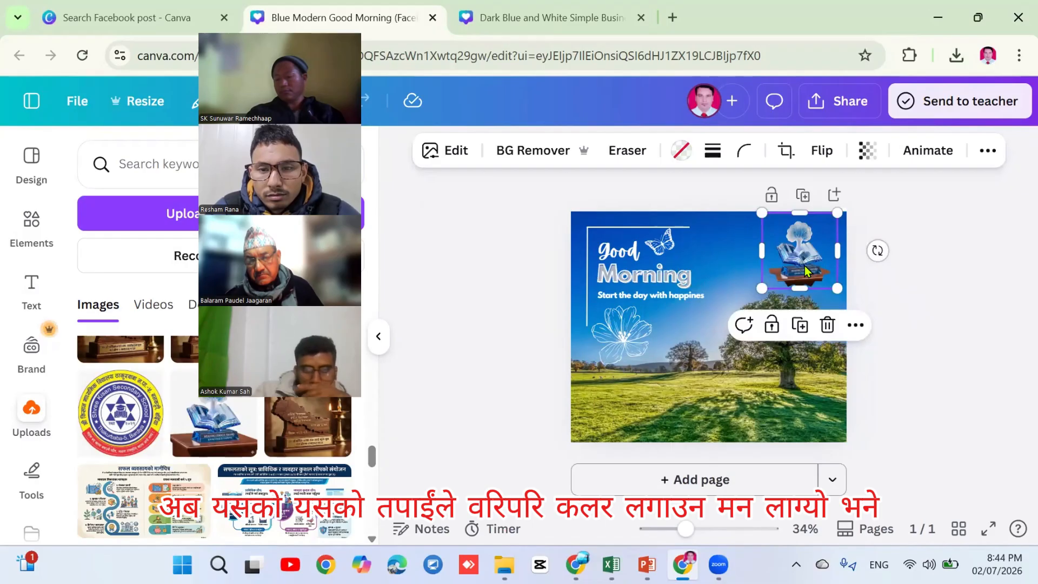
# Give the badge frame a solid stroke coloured red from the Default solid colours
pyautogui.click(710, 155)
pyautogui.click(669, 208)
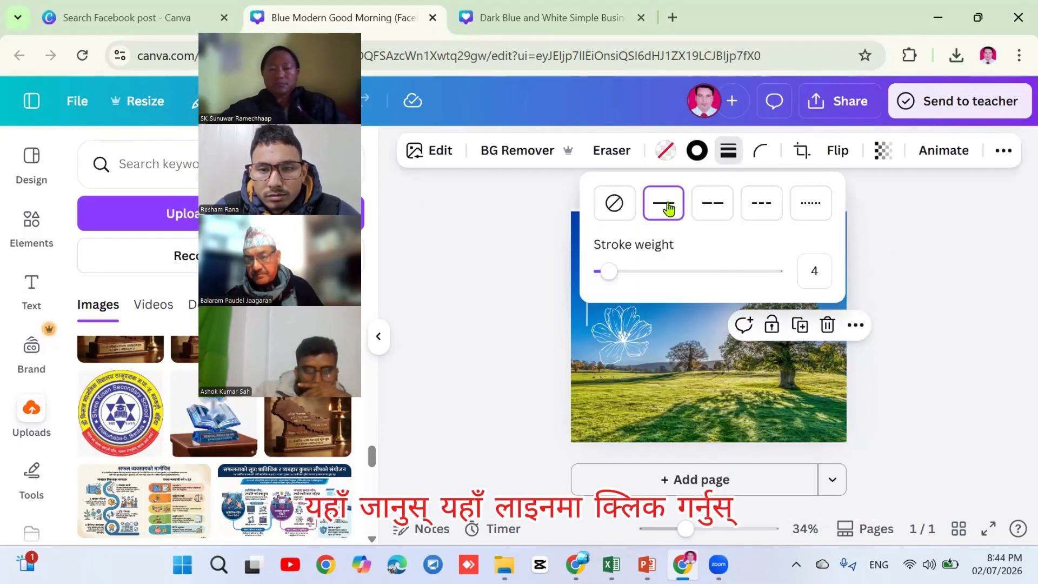
pyautogui.click(698, 153)
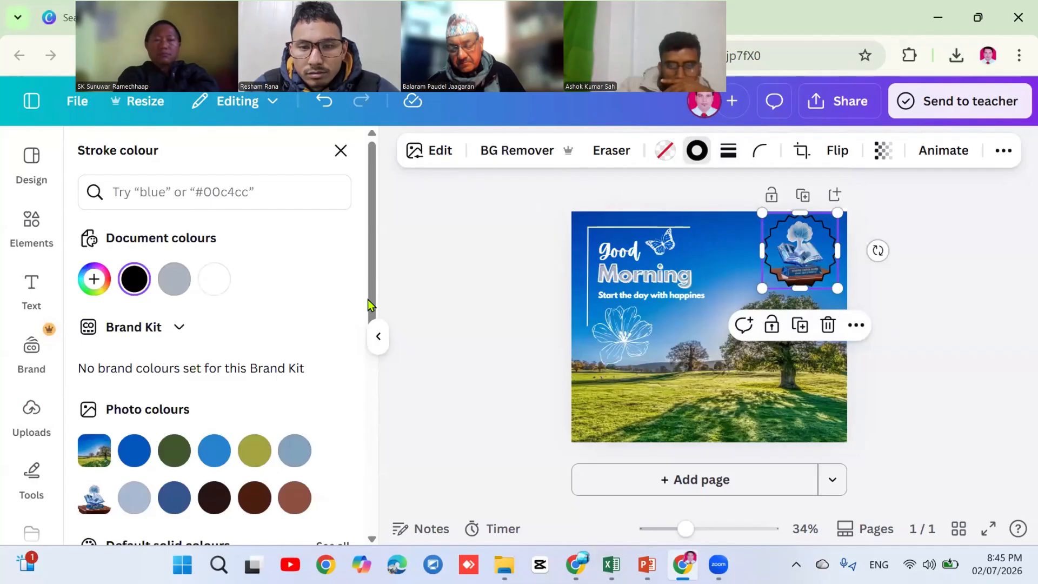
pyautogui.scroll(-5, 368, 305)
pyautogui.click(92, 378)
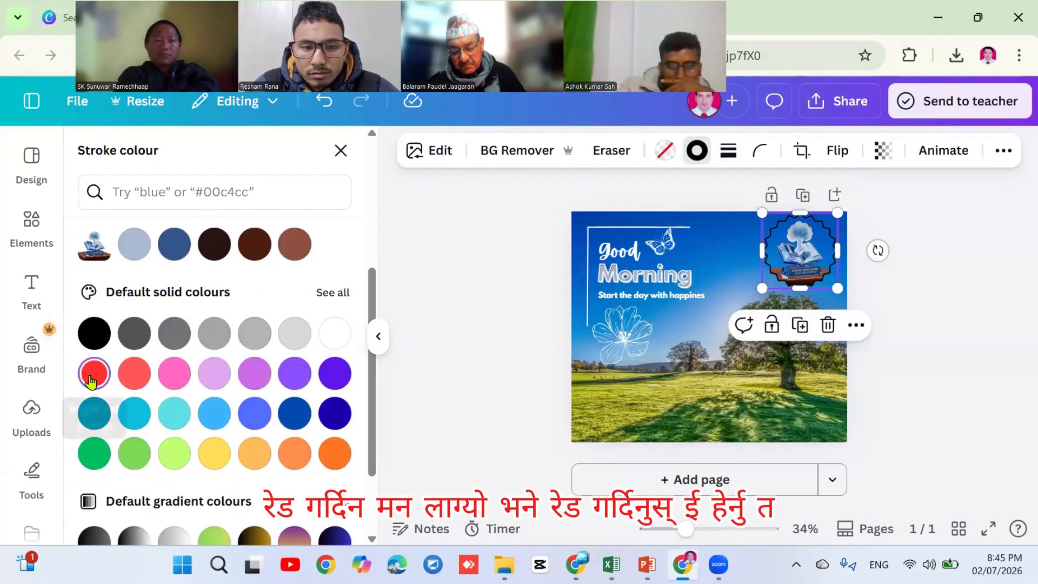
pyautogui.press('Escape')
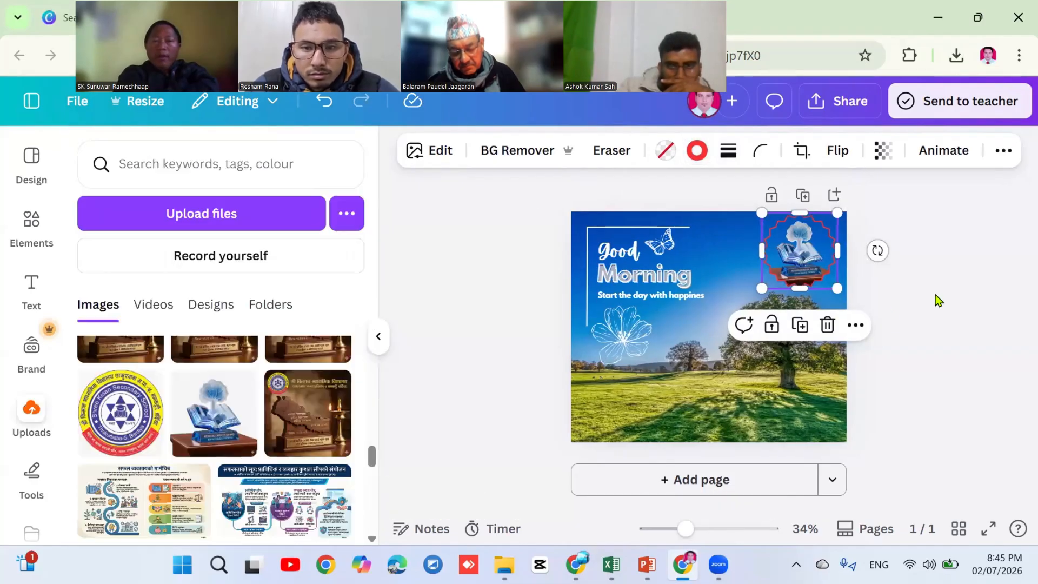
pyautogui.click(935, 294)
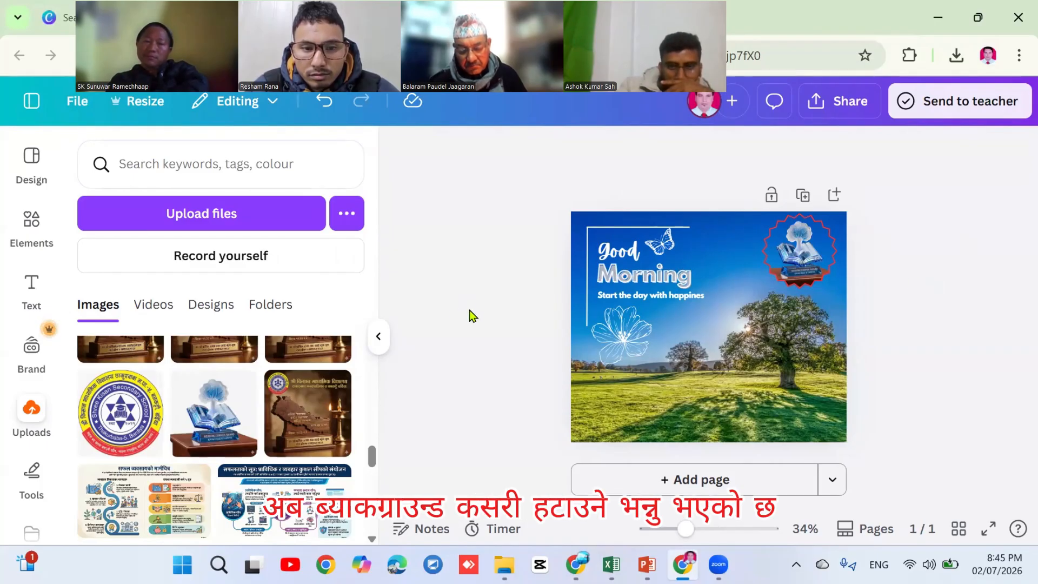
# Add the uploaded suited-man photo, nudge it down-right, and run BG Remover on it
pyautogui.scroll(-5, 372, 462)
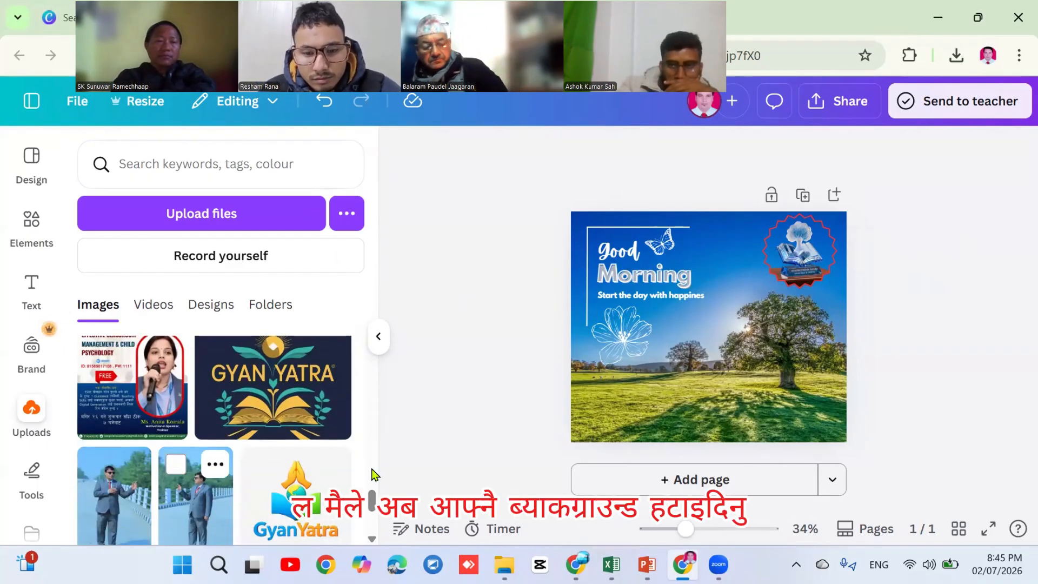
pyautogui.click(195, 497)
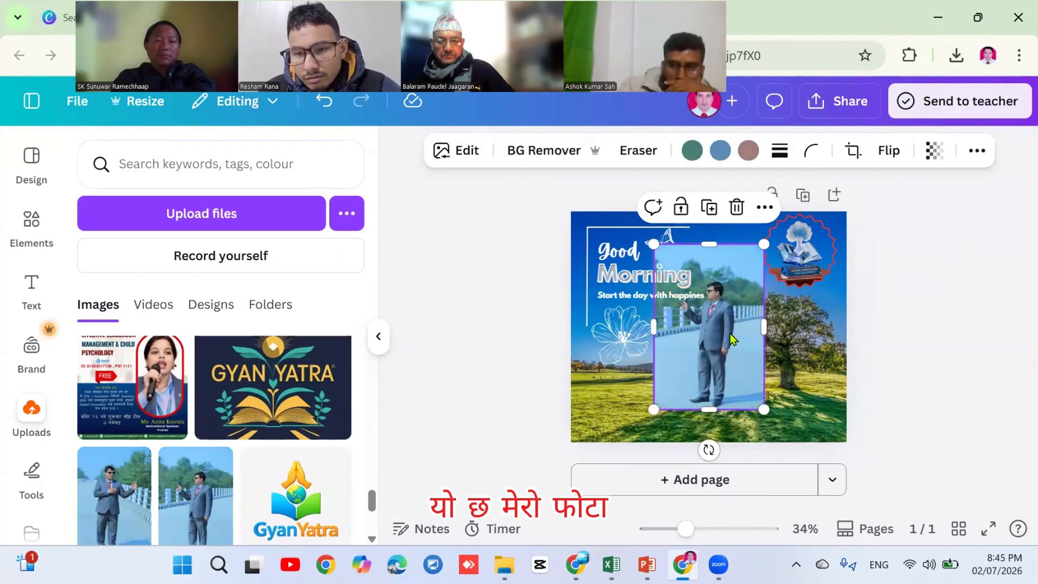
pyautogui.moveTo(733, 340); pyautogui.dragTo(746, 366)
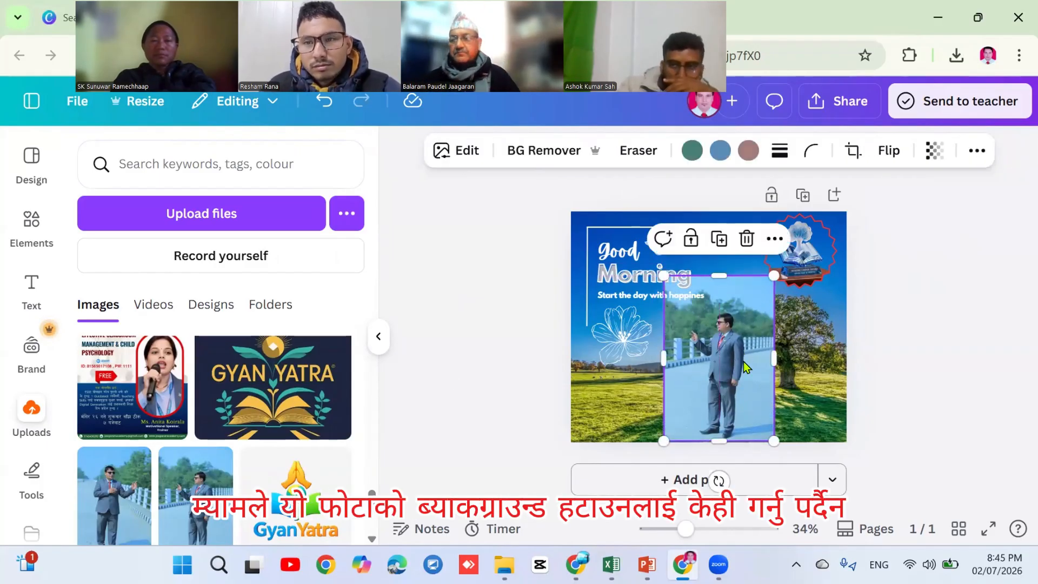
pyautogui.click(534, 150)
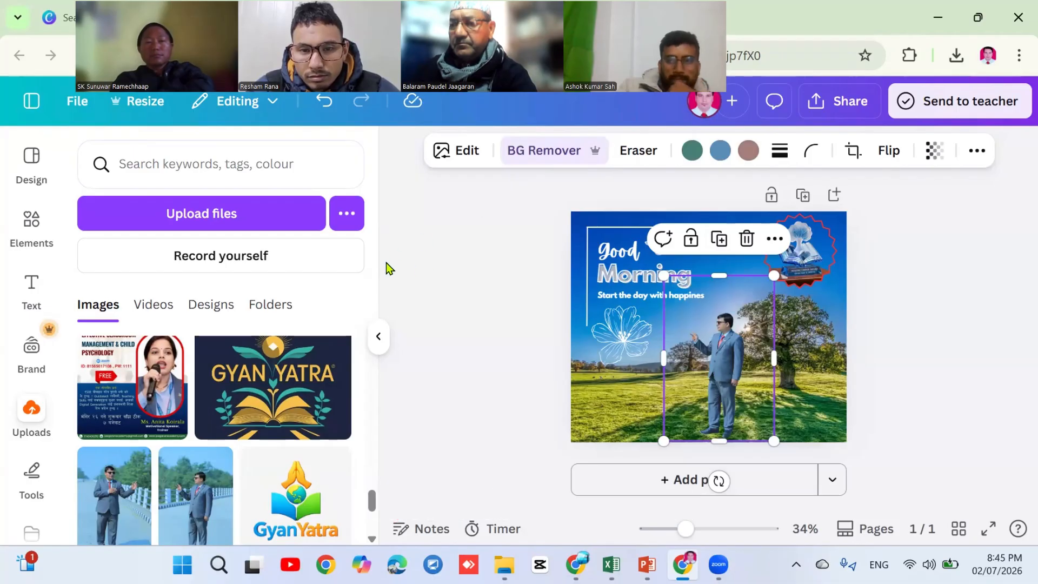
# Enlarge the cut-out man from two corners and move him to the bottom-right corner
pyautogui.click(438, 269)
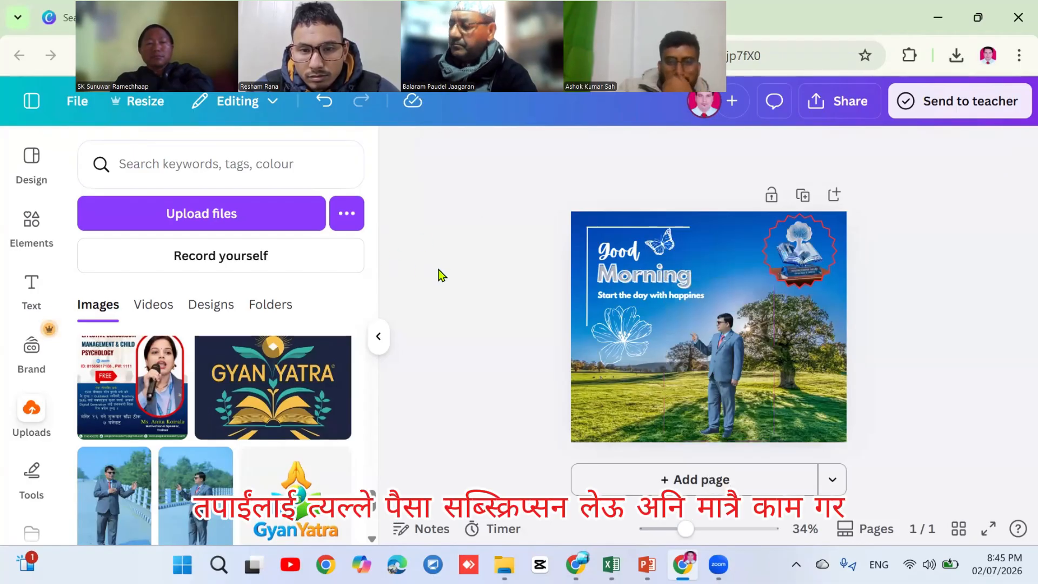
pyautogui.click(738, 354)
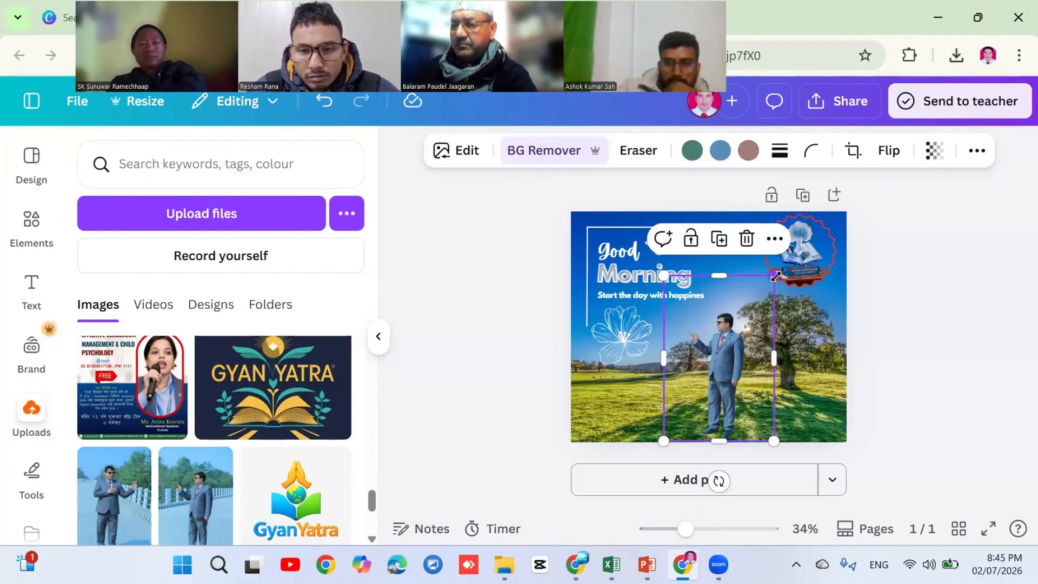
pyautogui.moveTo(775, 276); pyautogui.dragTo(830, 178)
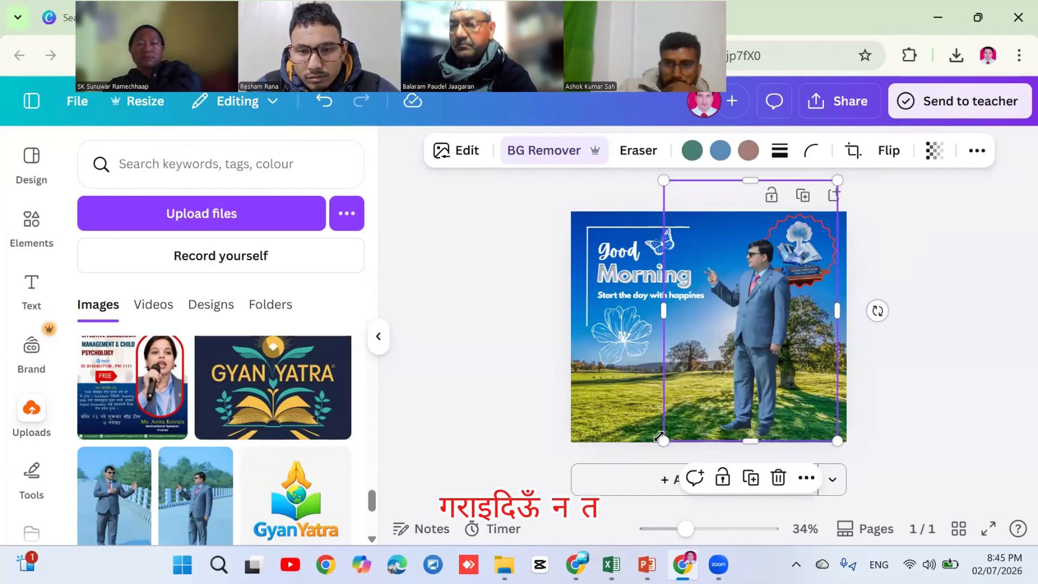
pyautogui.moveTo(639, 458); pyautogui.dragTo(572, 509)
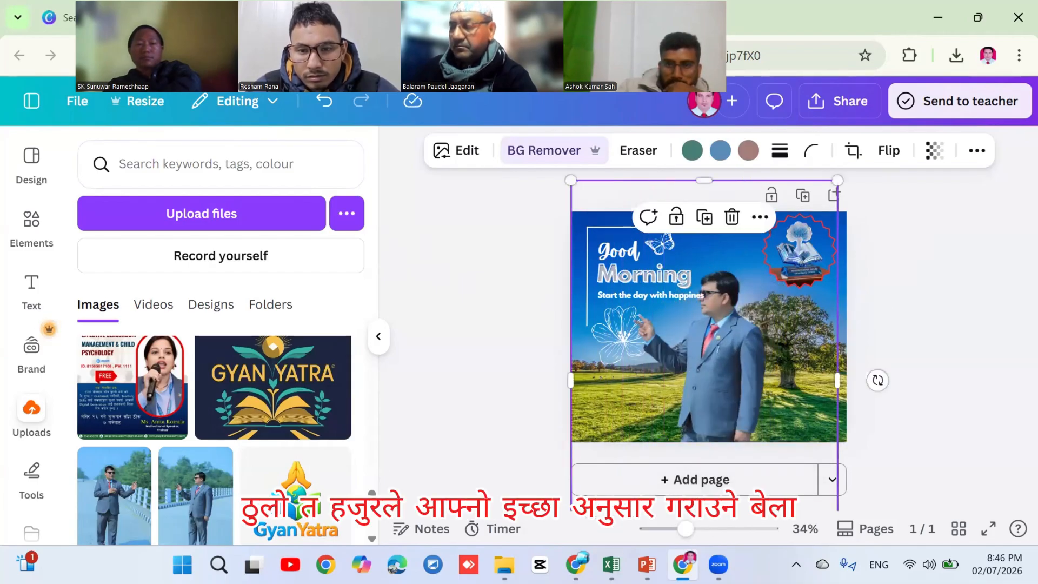
pyautogui.moveTo(752, 369); pyautogui.dragTo(779, 378)
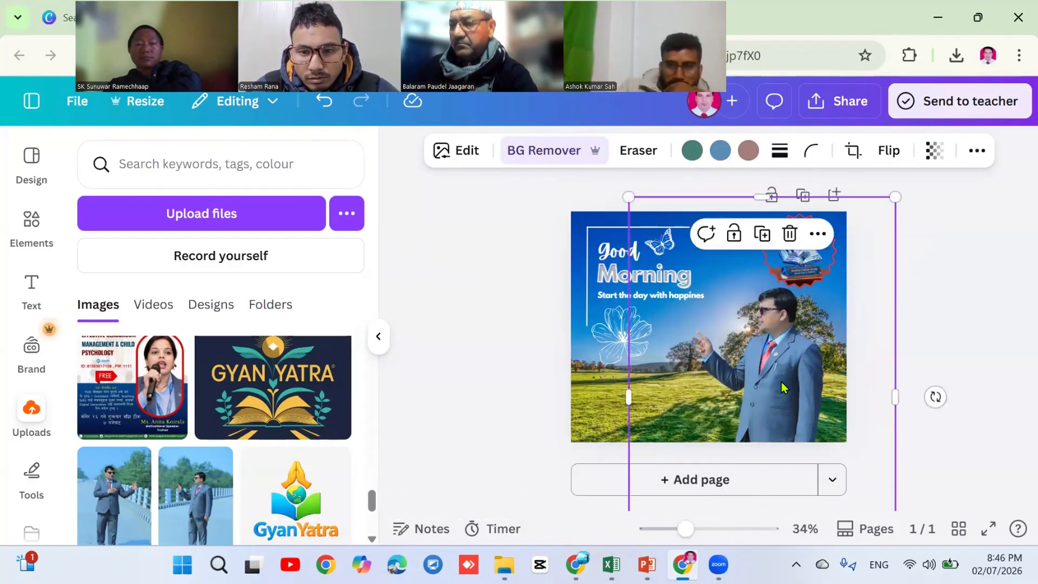
pyautogui.click(989, 293)
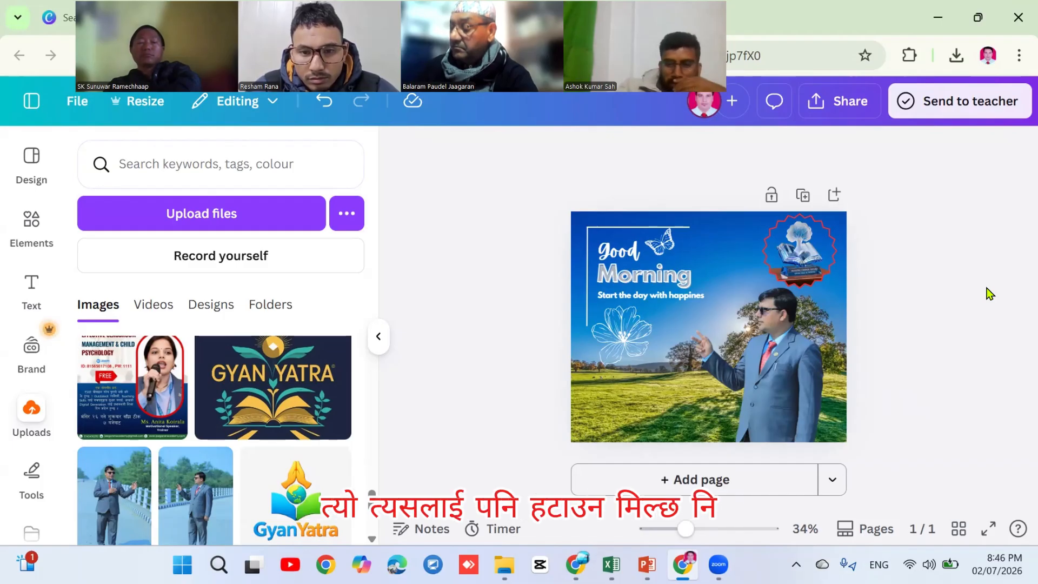
# Check the background and man photos, then collapse the Uploads panel
pyautogui.click(601, 395)
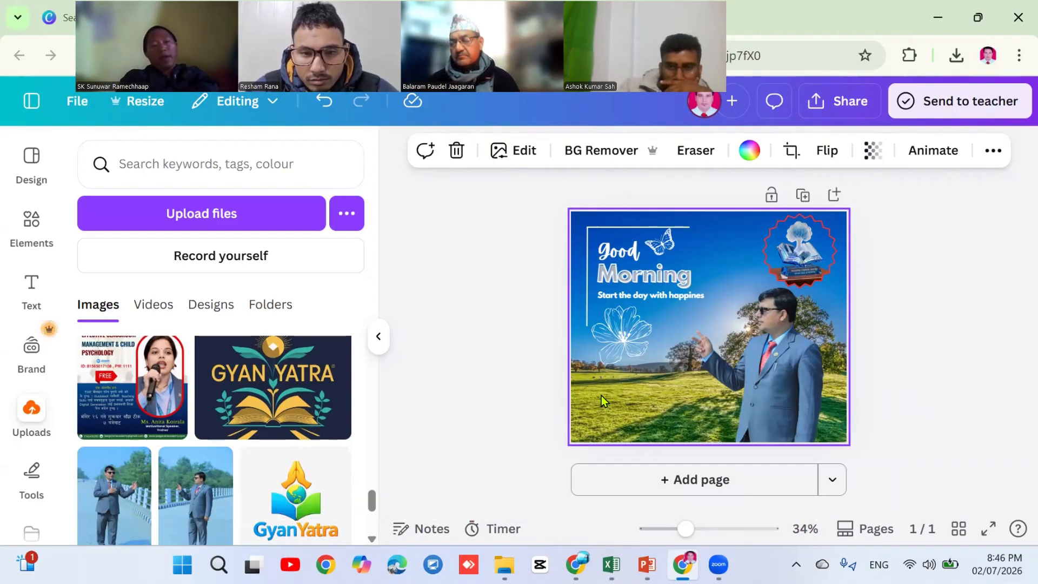
pyautogui.click(957, 312)
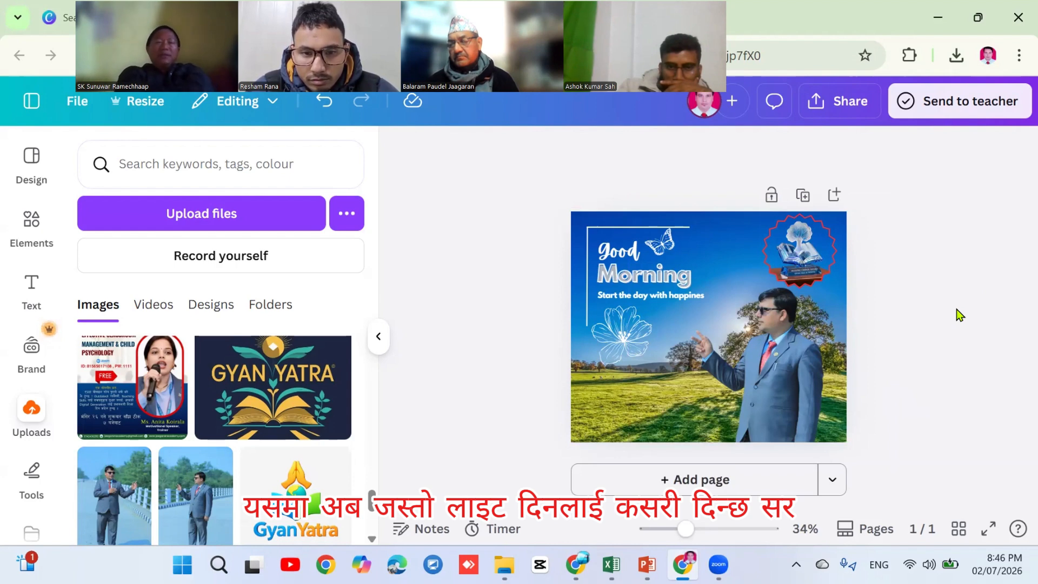
pyautogui.click(711, 354)
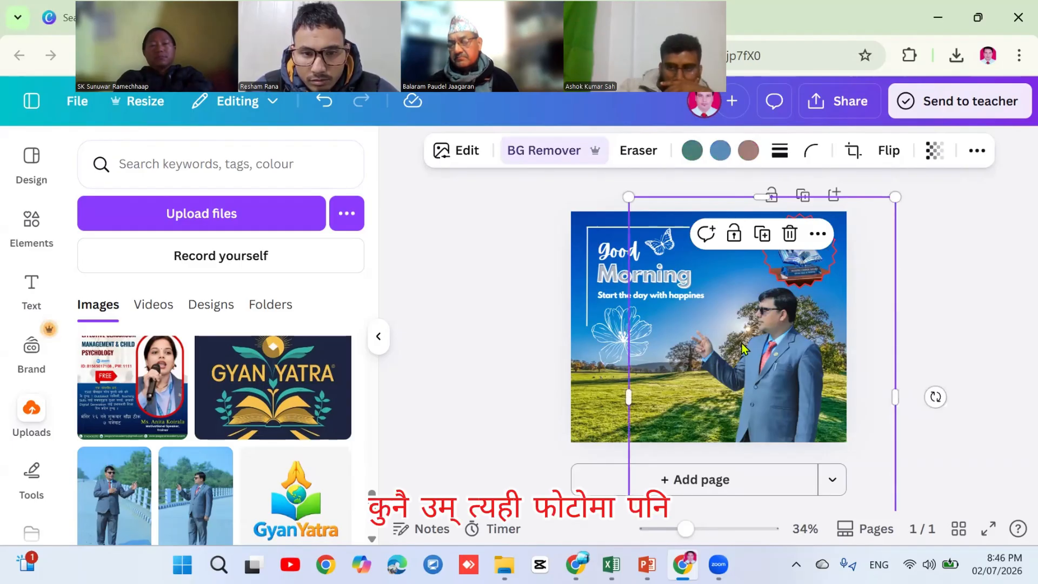
pyautogui.click(958, 280)
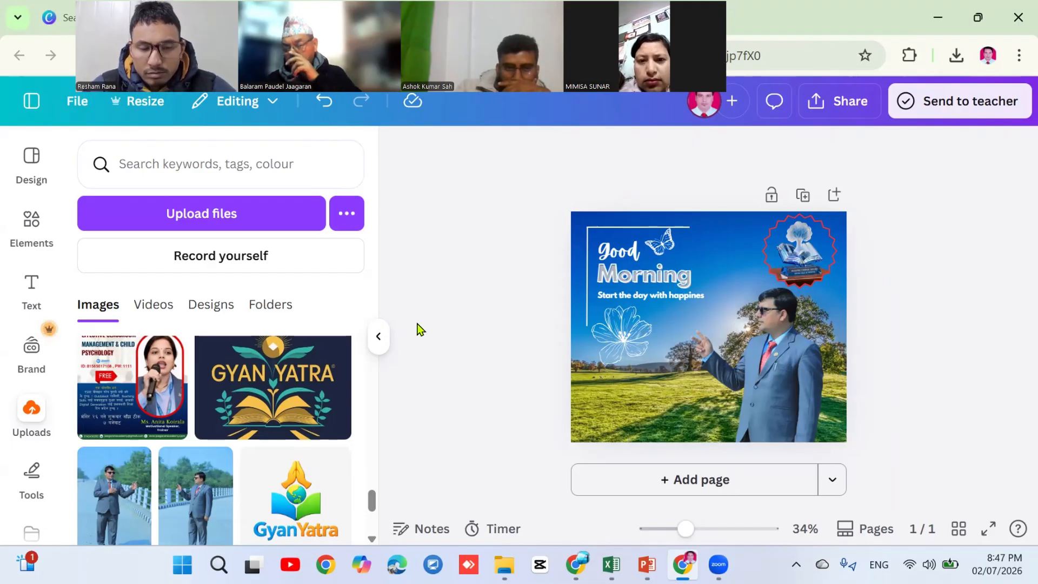
pyautogui.click(378, 342)
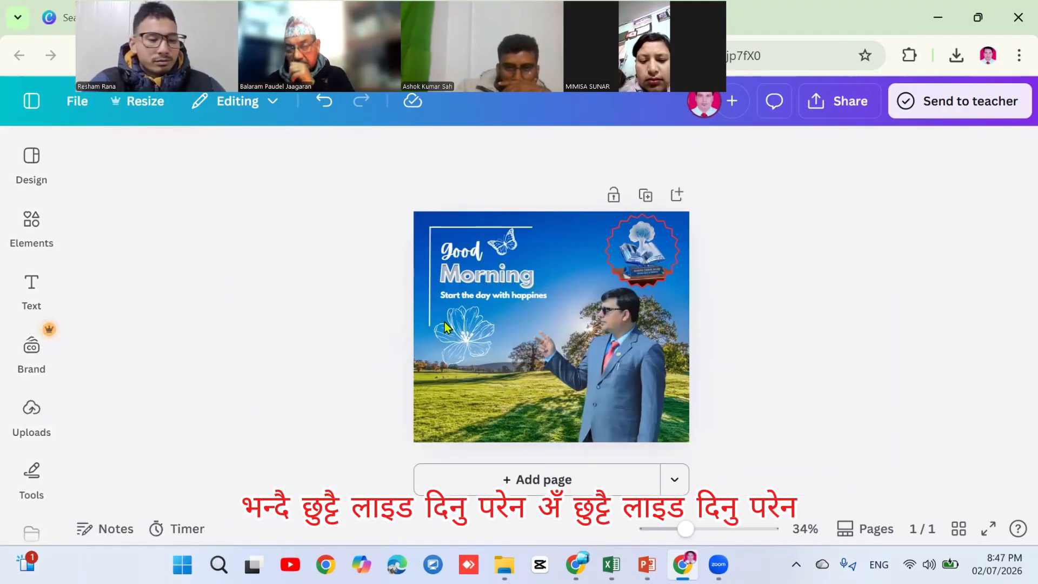